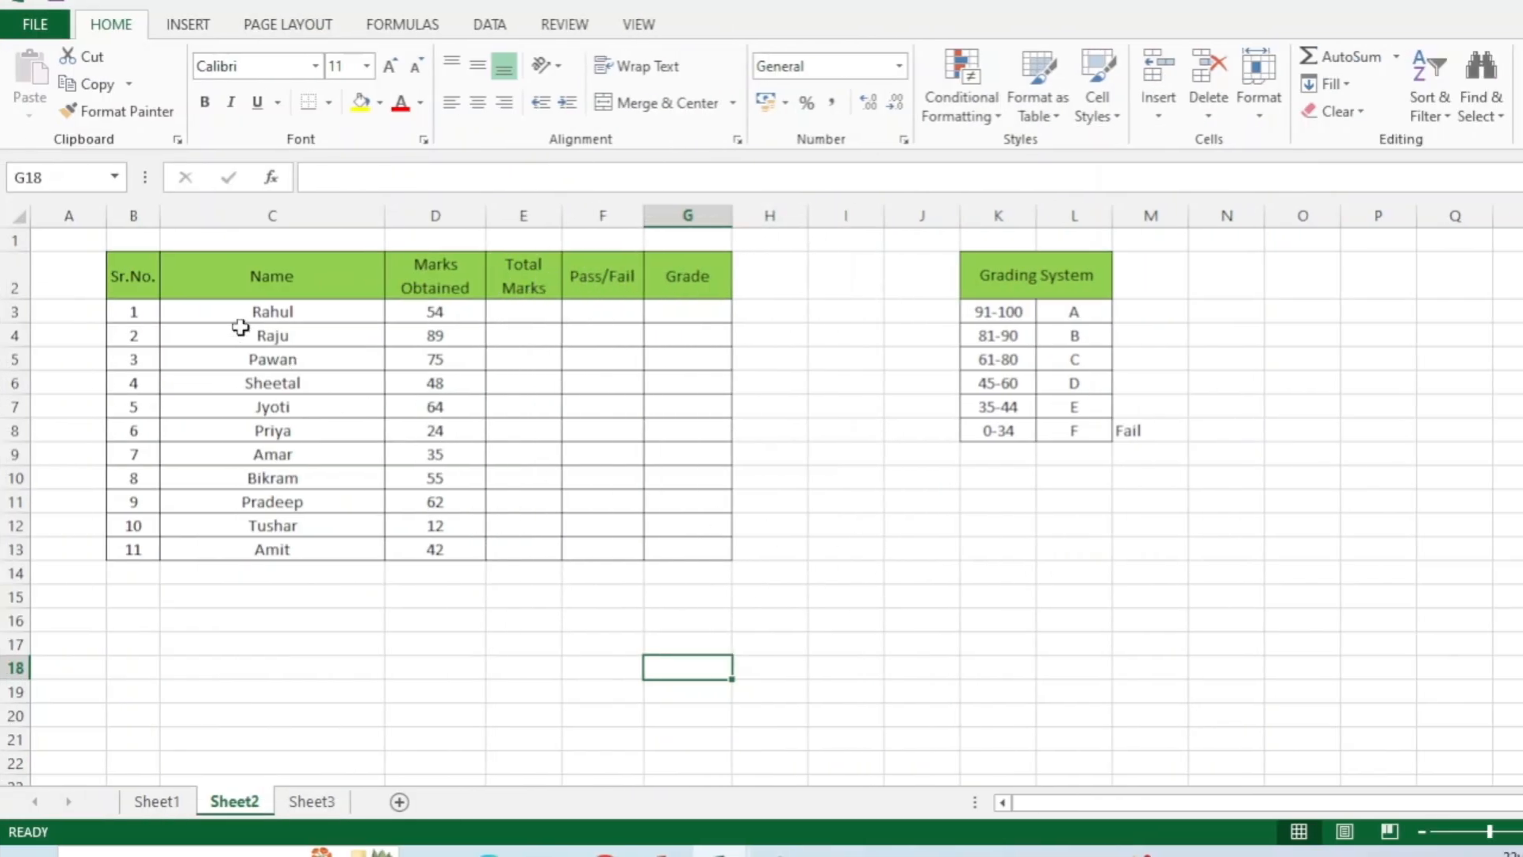
left_click_drag(140, 272, 718, 559)
left_click_drag(296, 307, 306, 549)
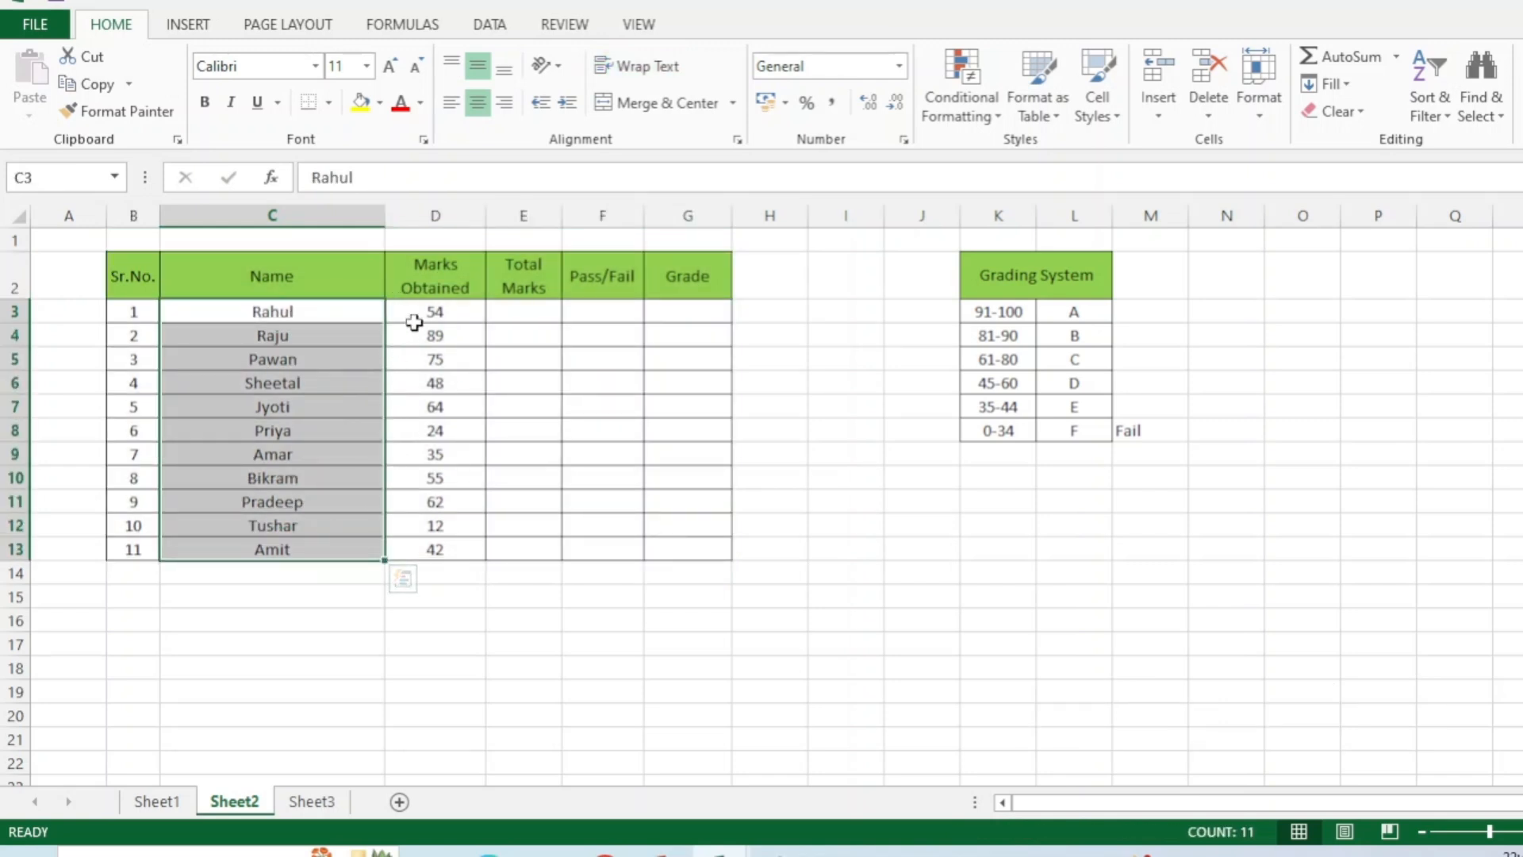
left_click_drag(422, 311, 436, 550)
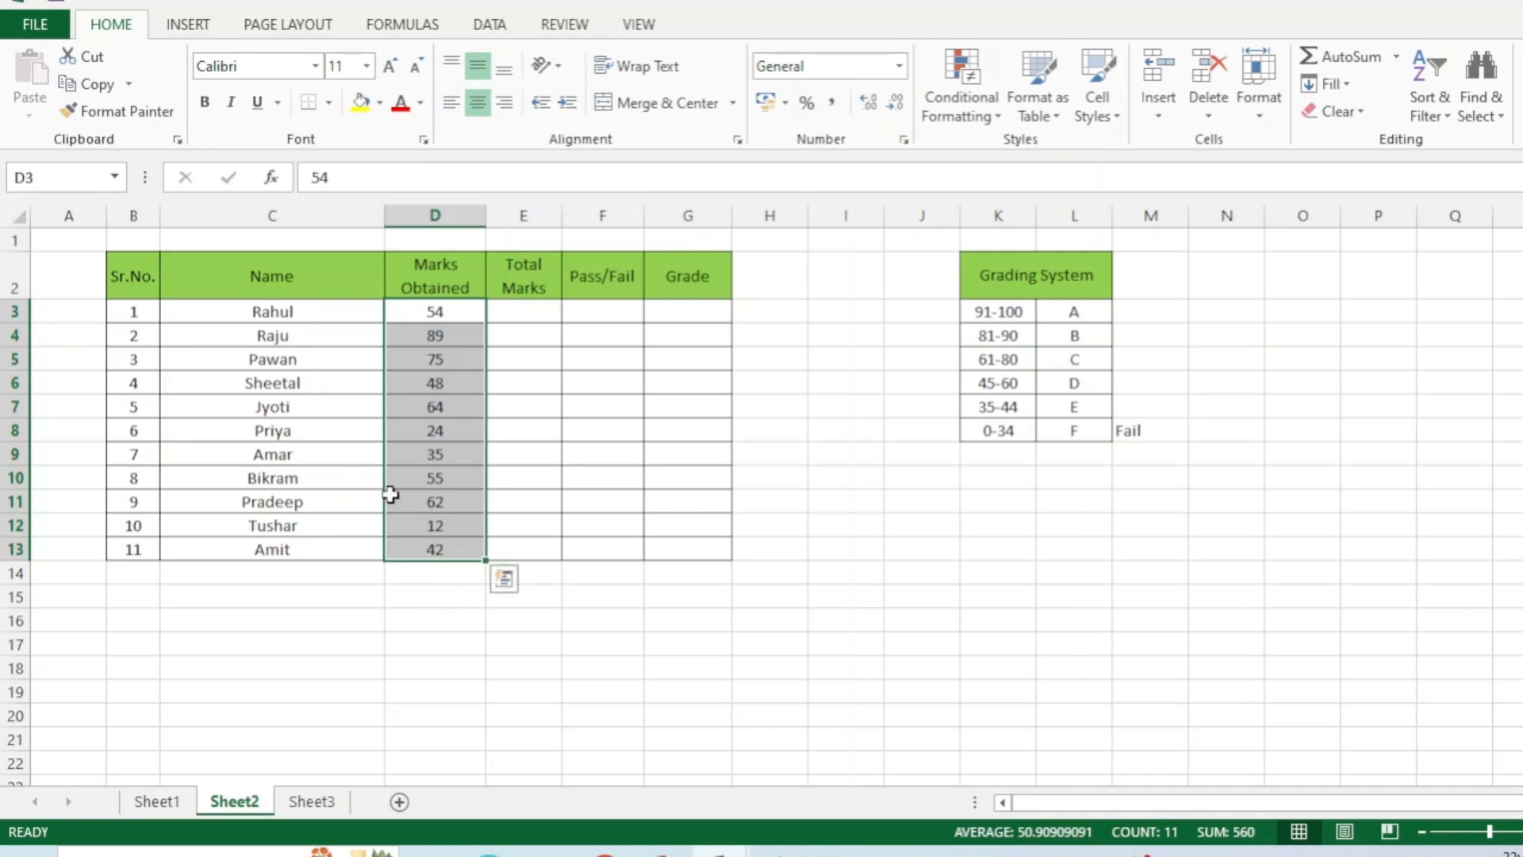
Step: Enter the formula =COUNT(D3:D13) in cell D14, directly below the Marks Obtained column
left_click(435, 581)
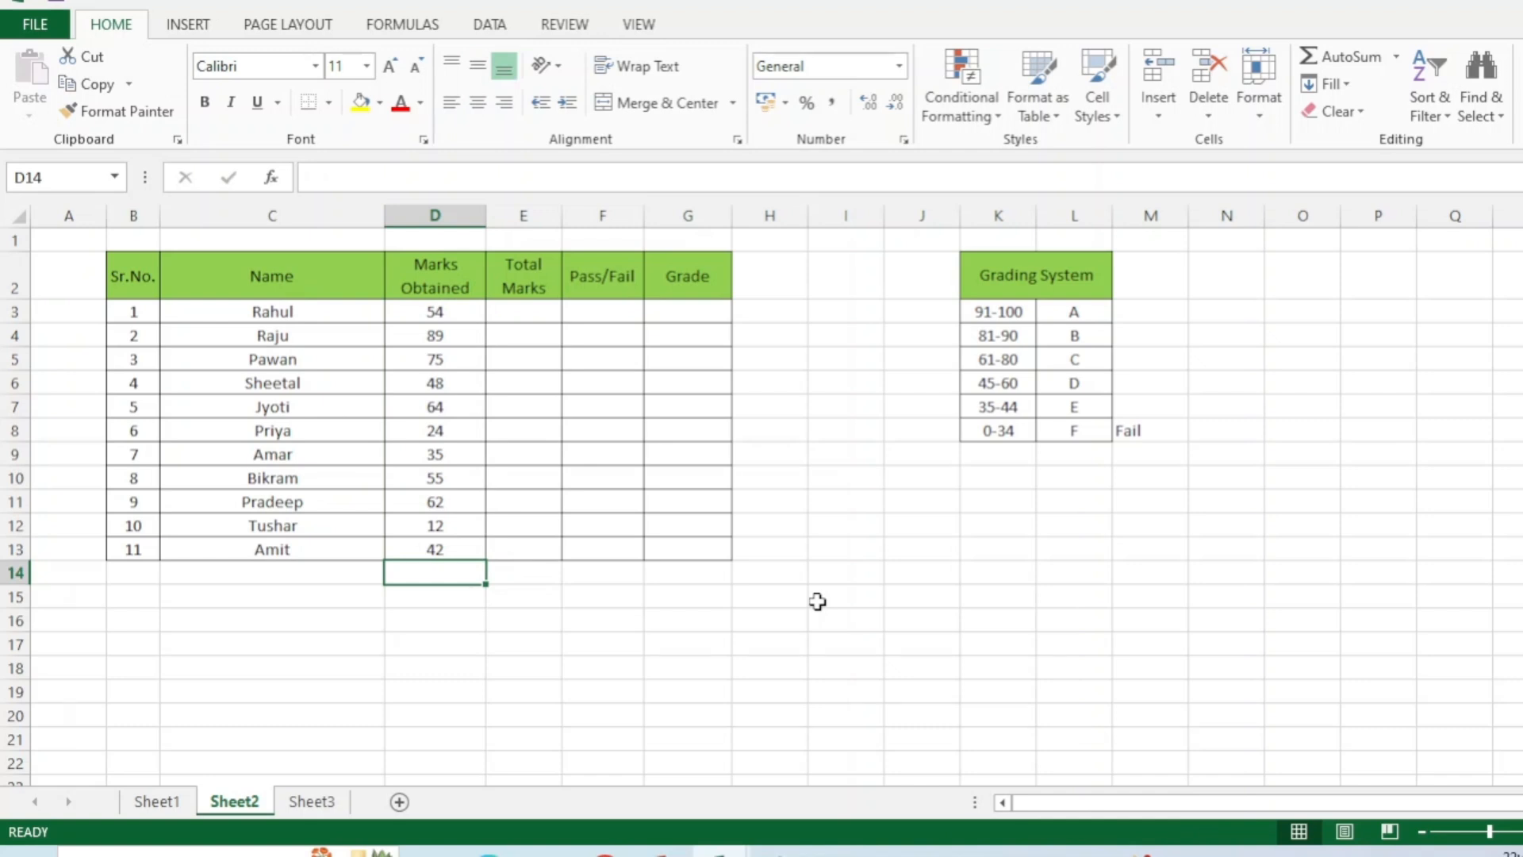
type("=co")
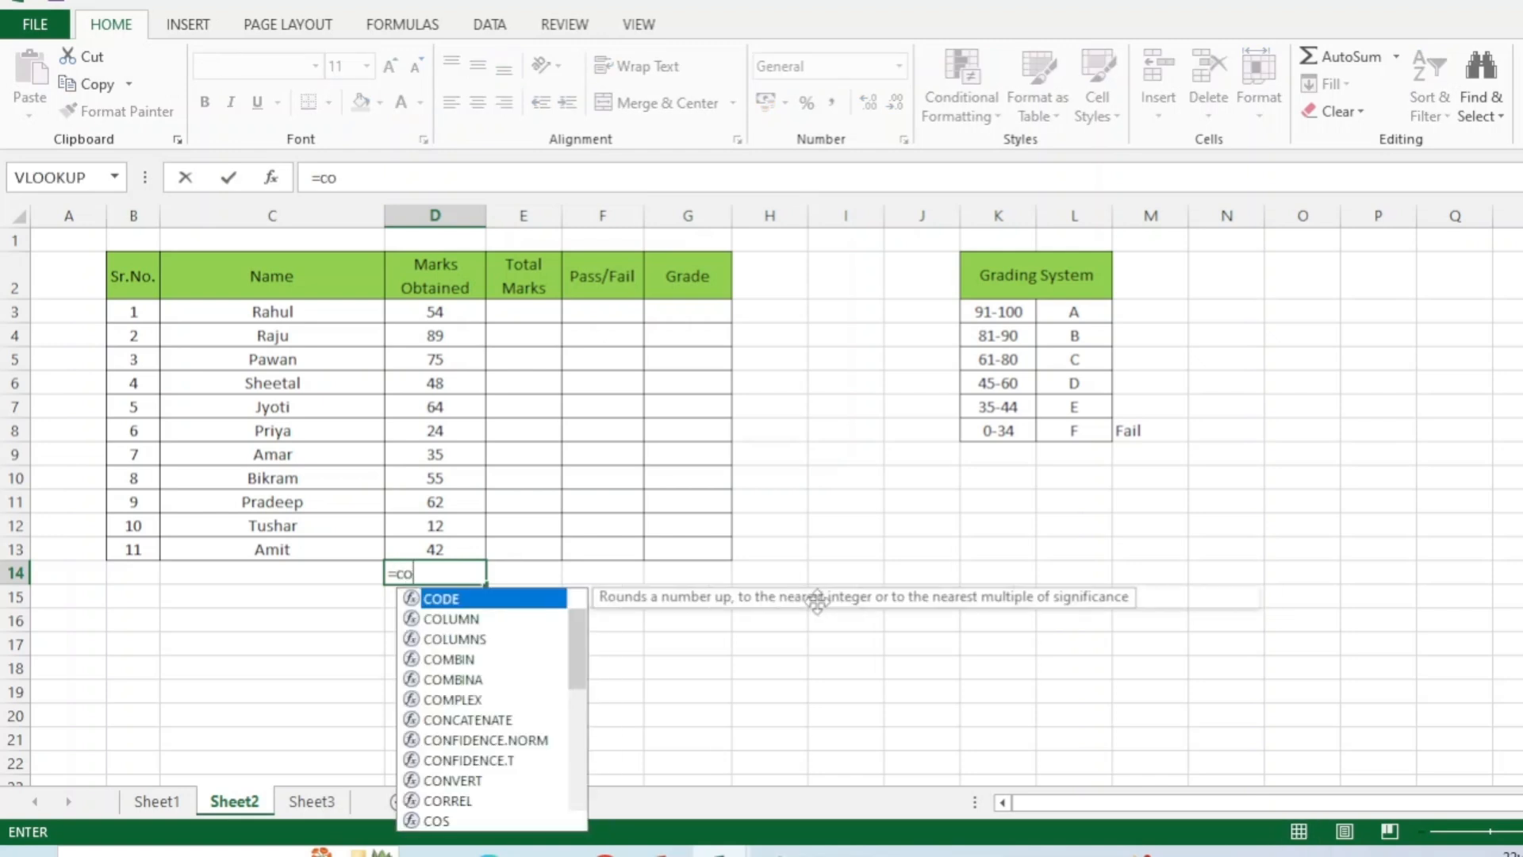
type("unt(")
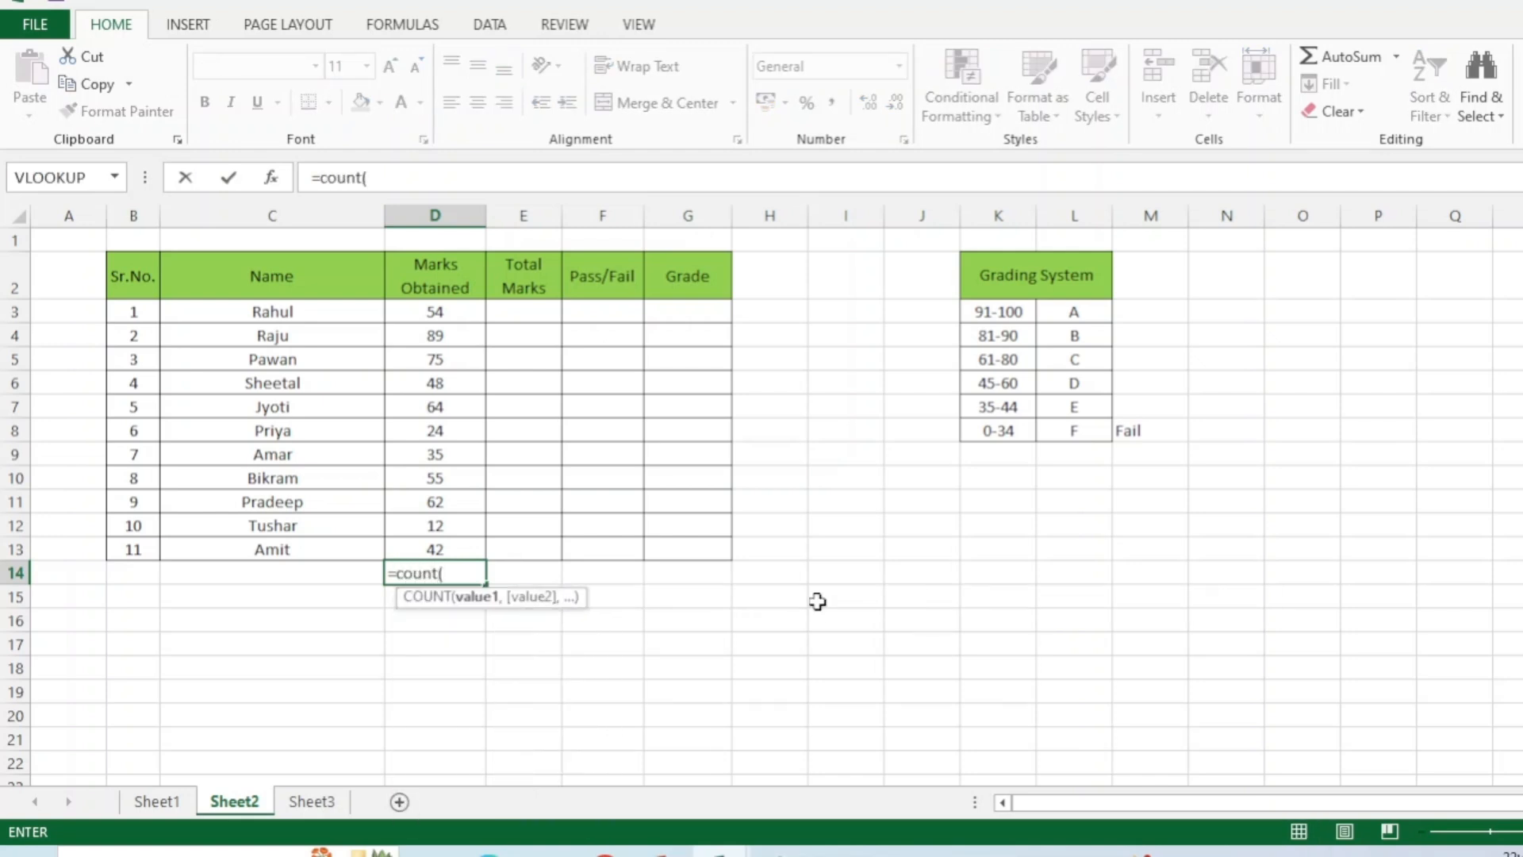
left_click_drag(444, 312, 435, 548)
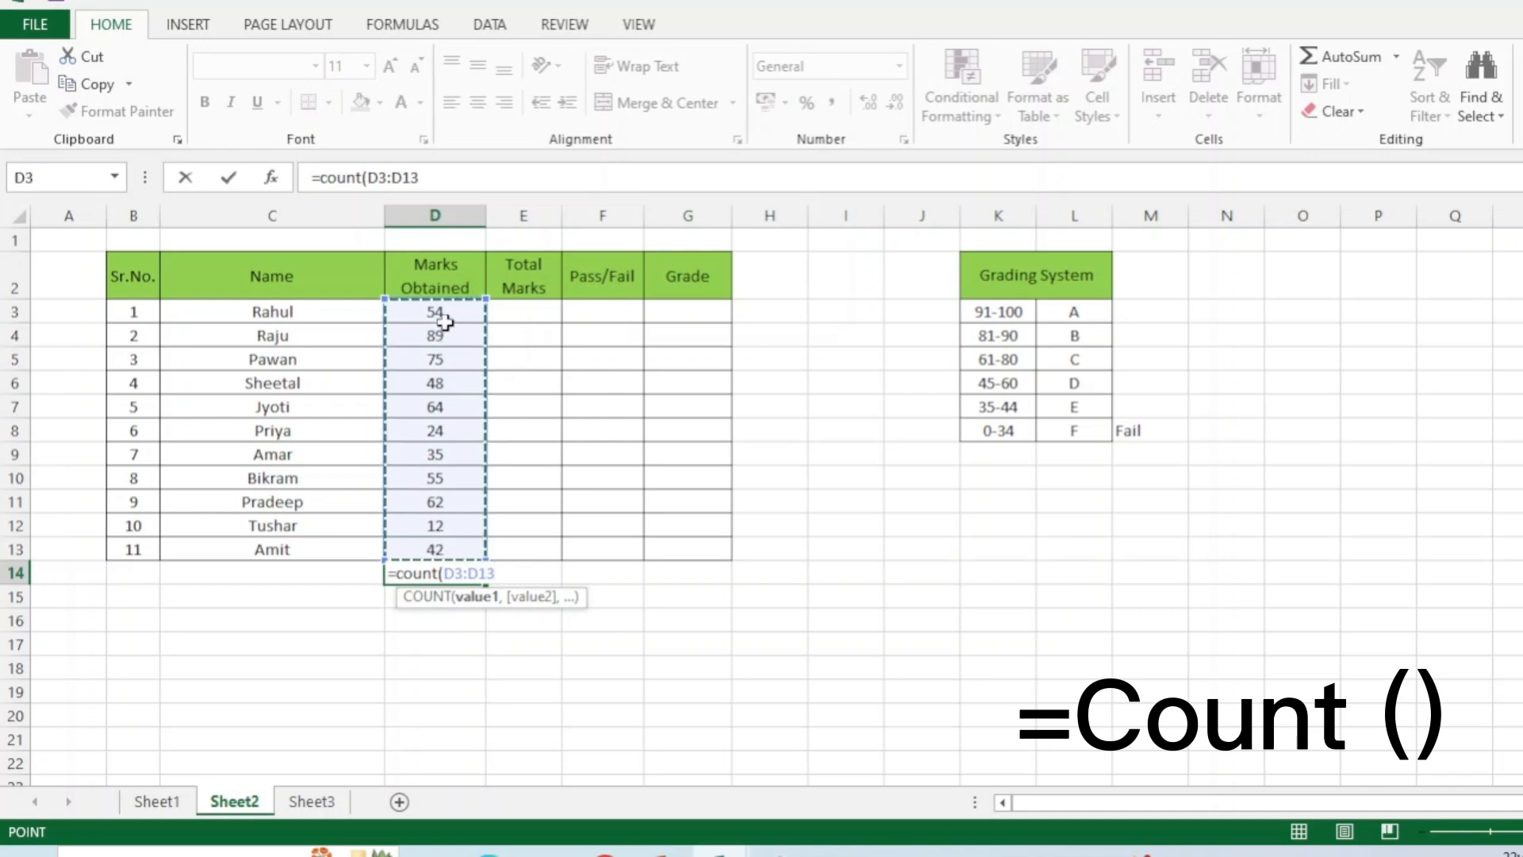
type(")")
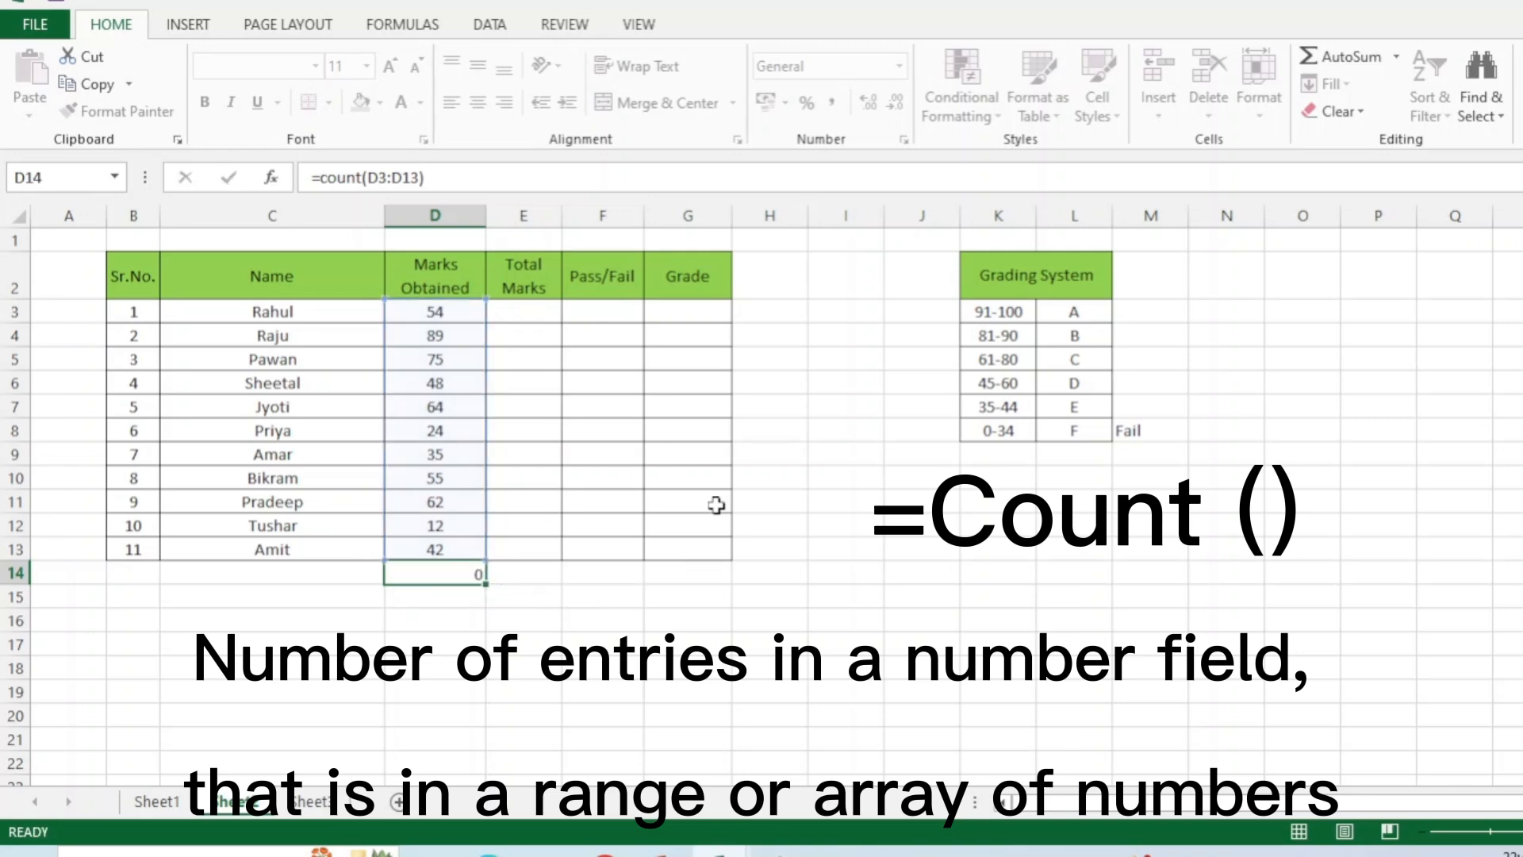
key("Return")
left_click(429, 571)
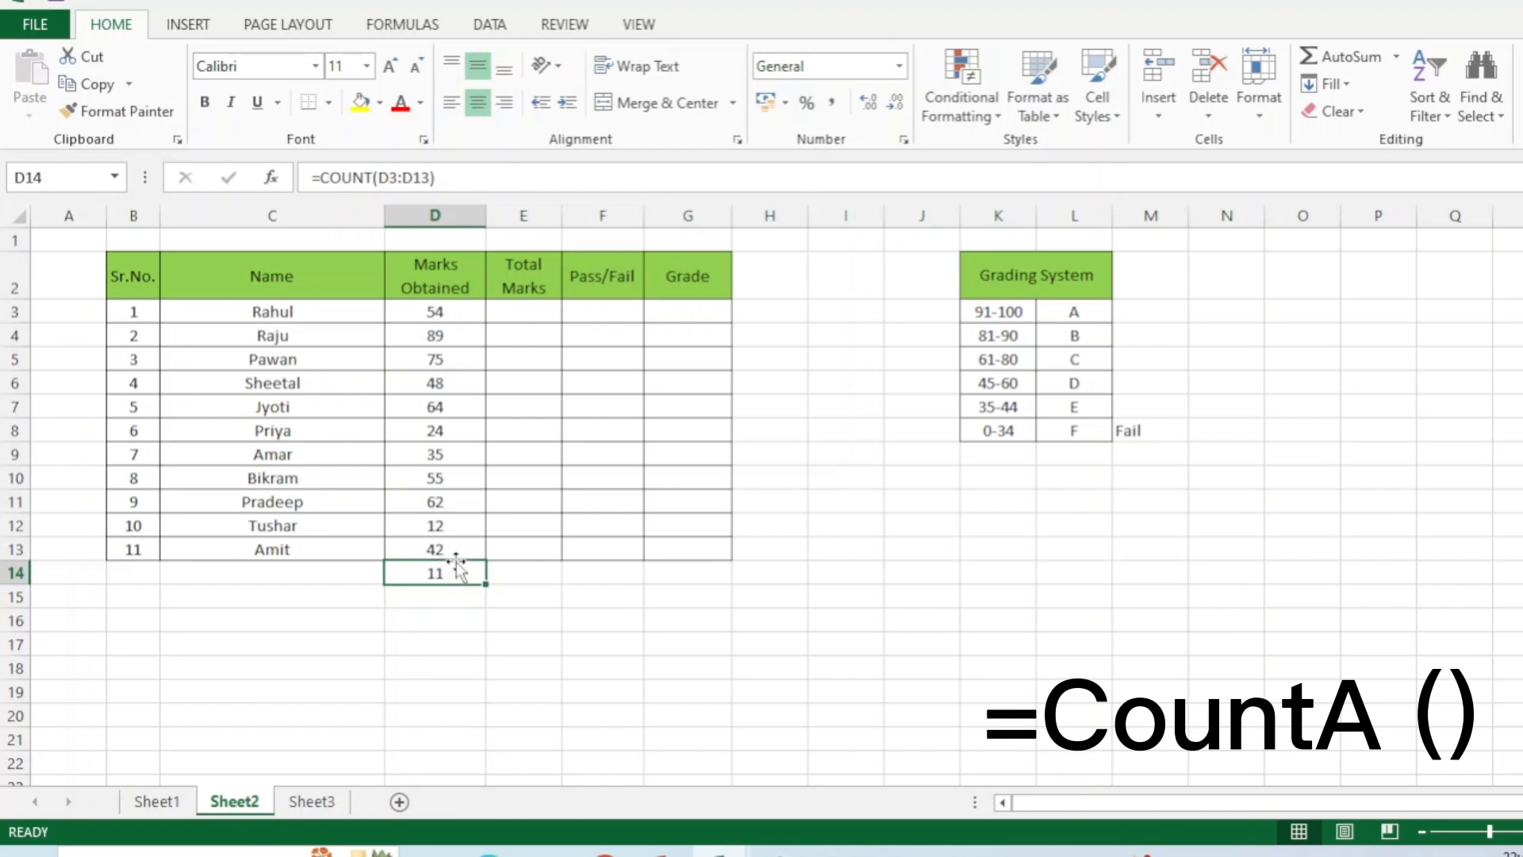
Step: Replace the Marks Obtained entry for Sr.No. 6 in cell D8 with "absent" and check the count formula in D14
left_click(439, 431)
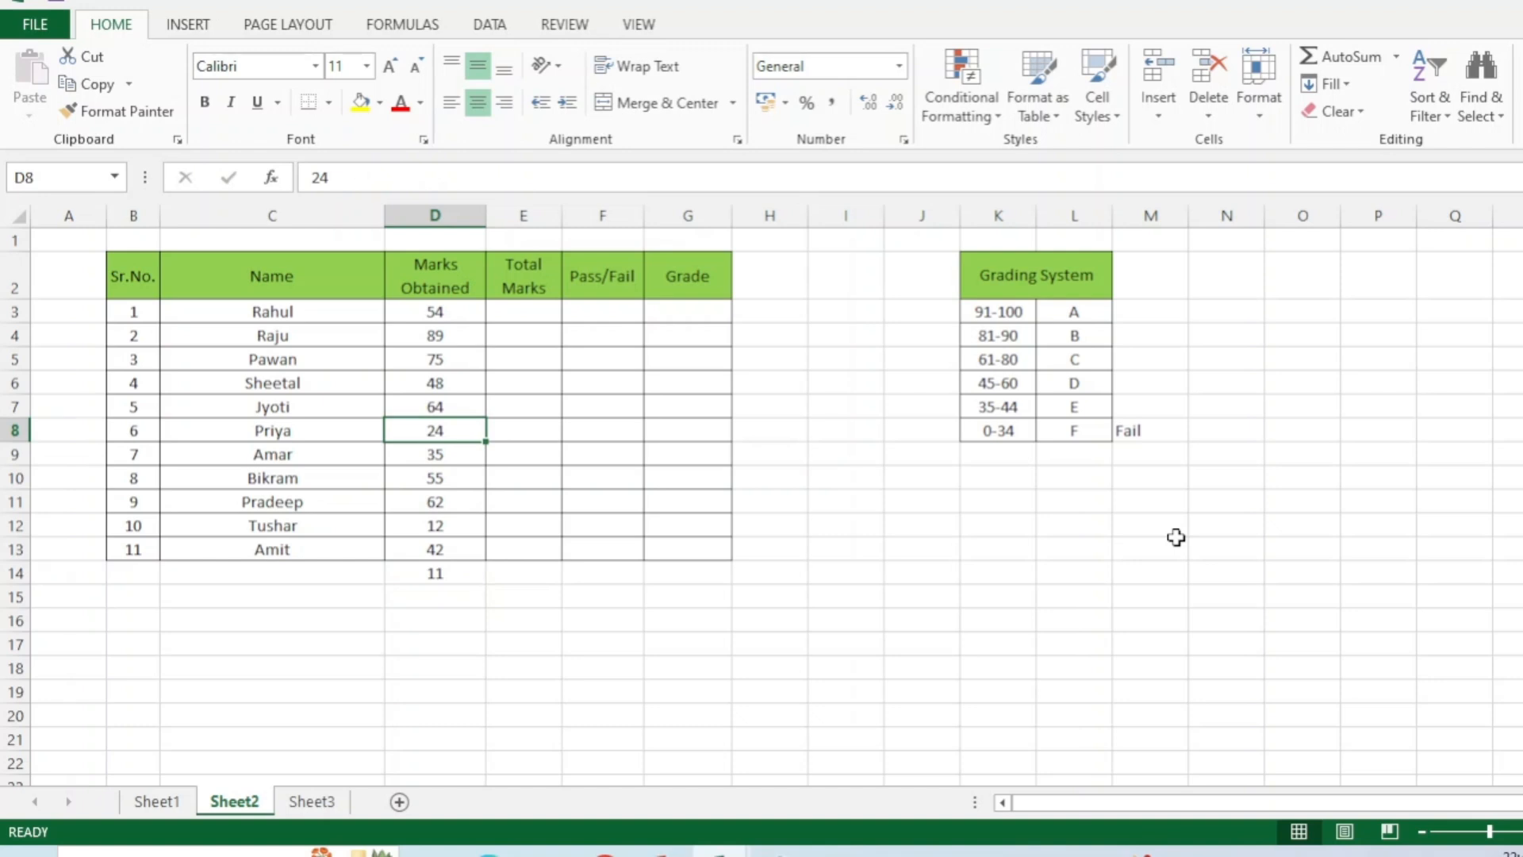
type("absent")
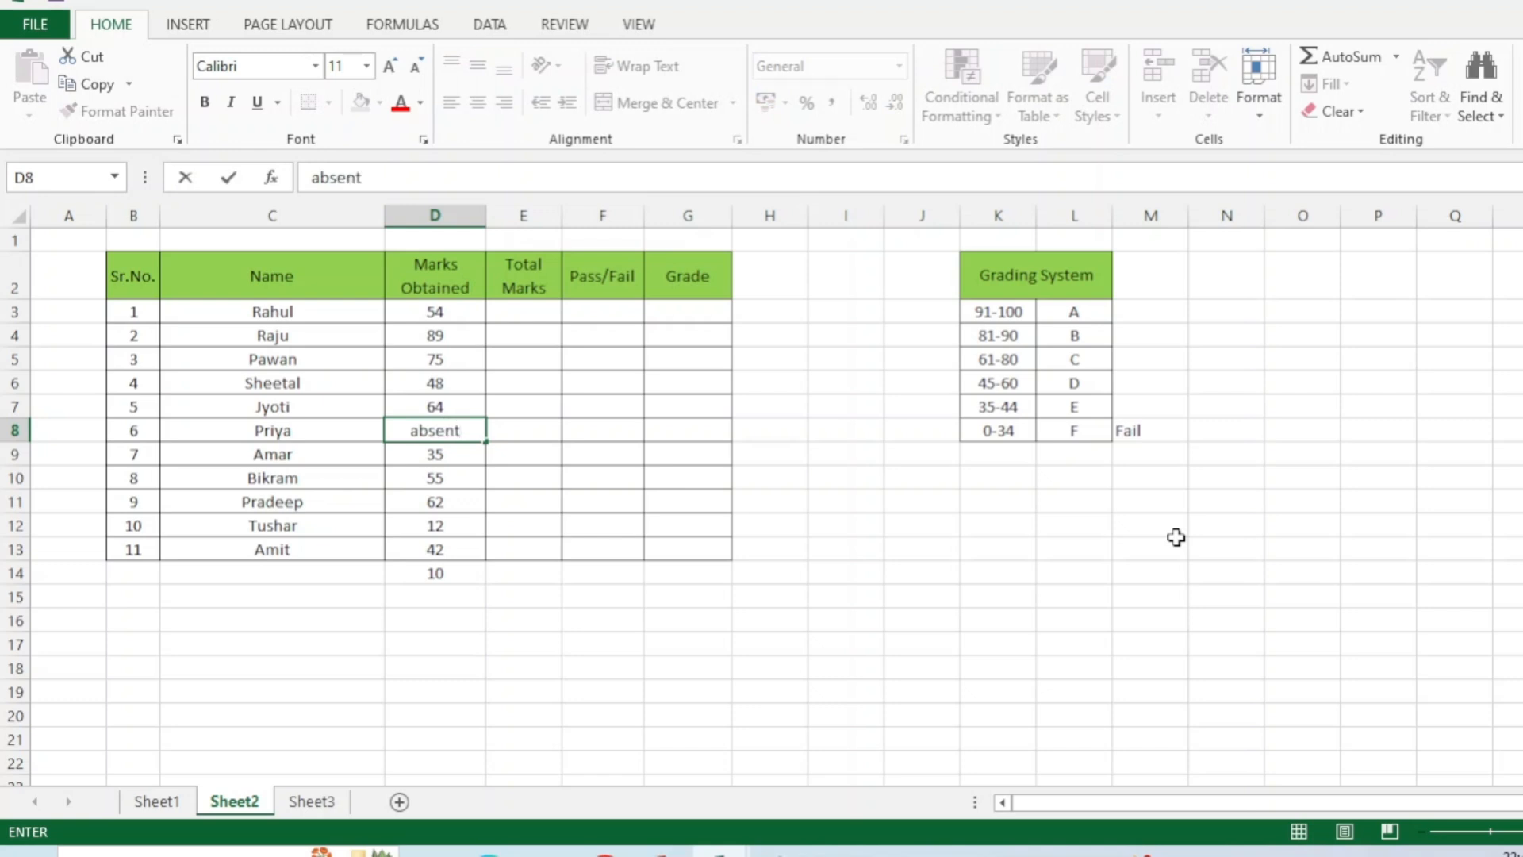
key("Return")
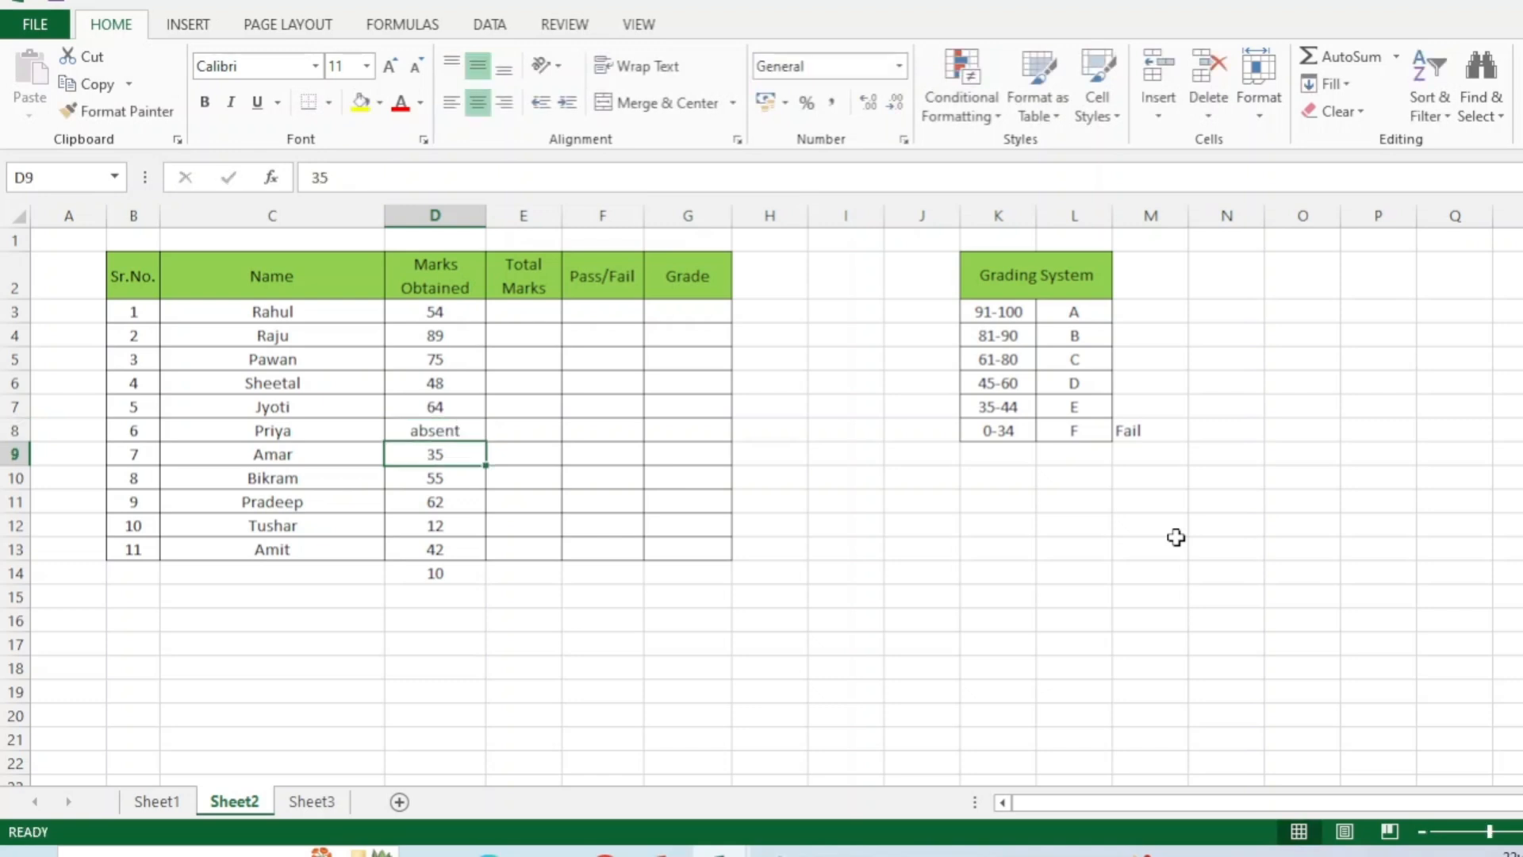
left_click(469, 572)
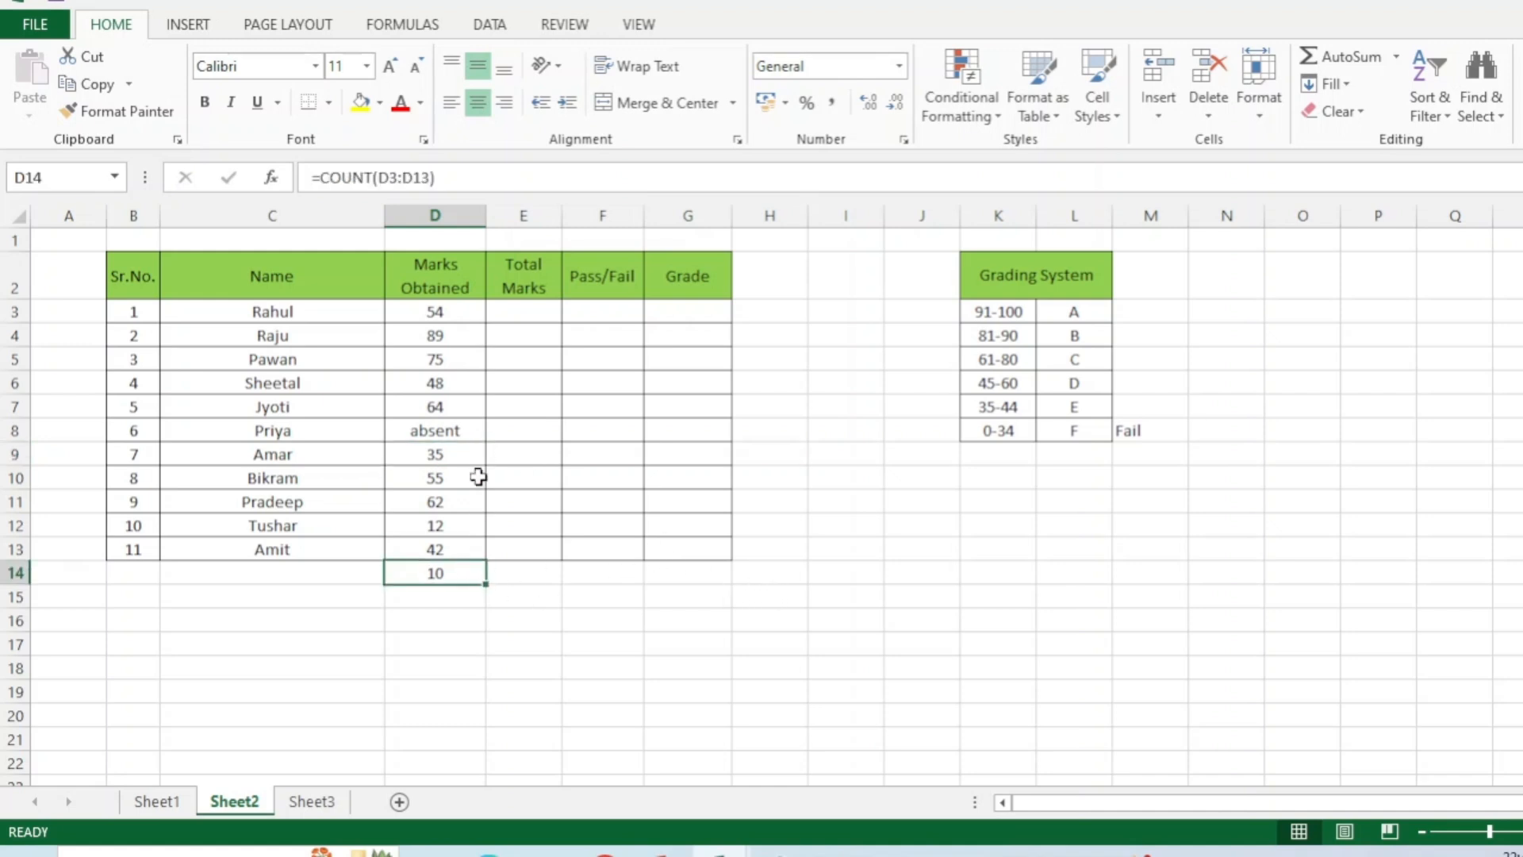
left_click_drag(427, 311, 422, 546)
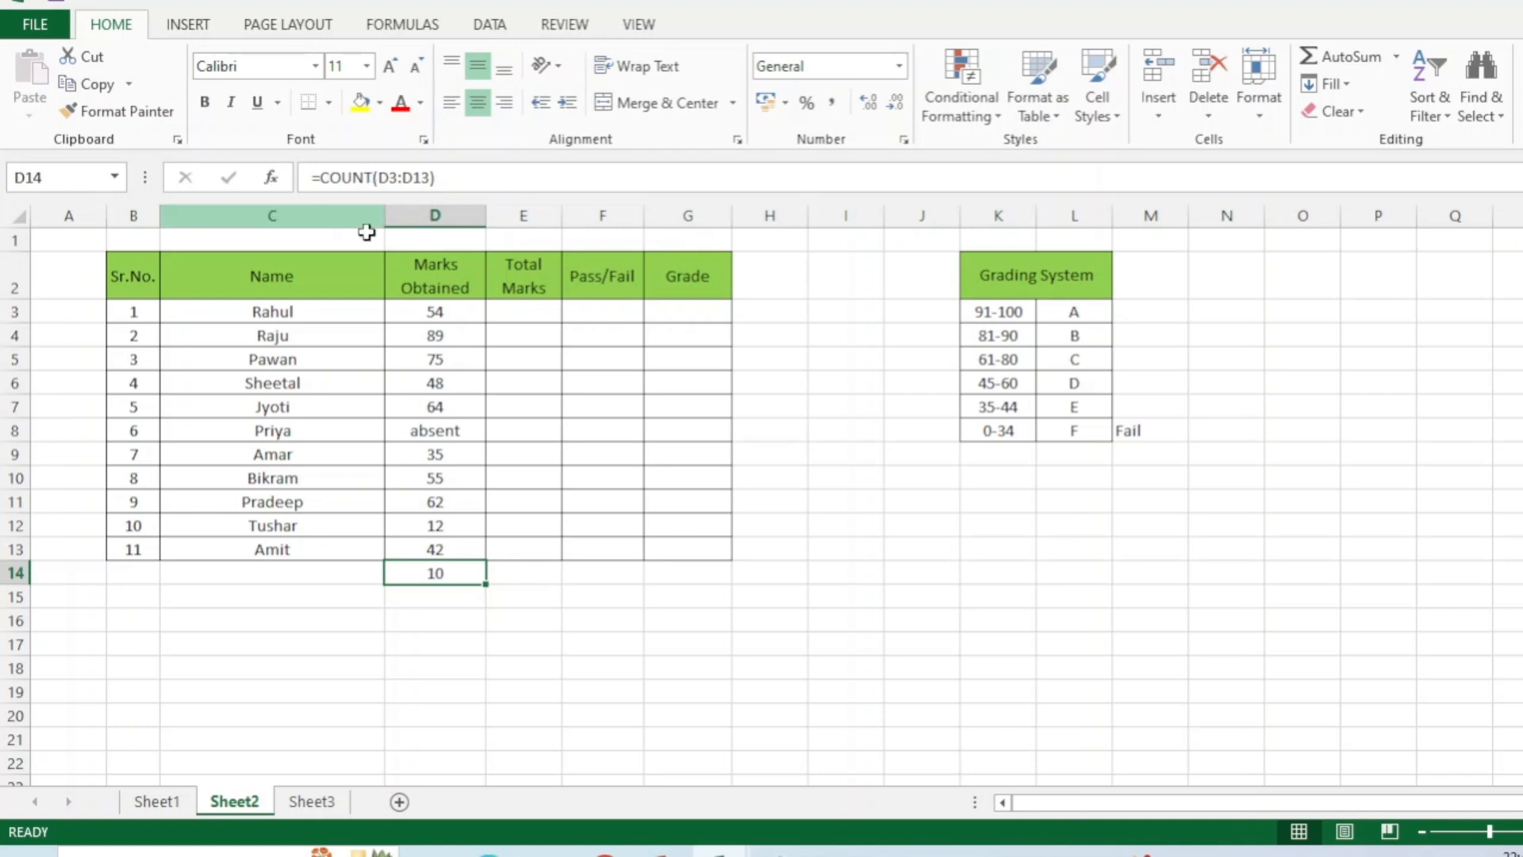
left_click(448, 335)
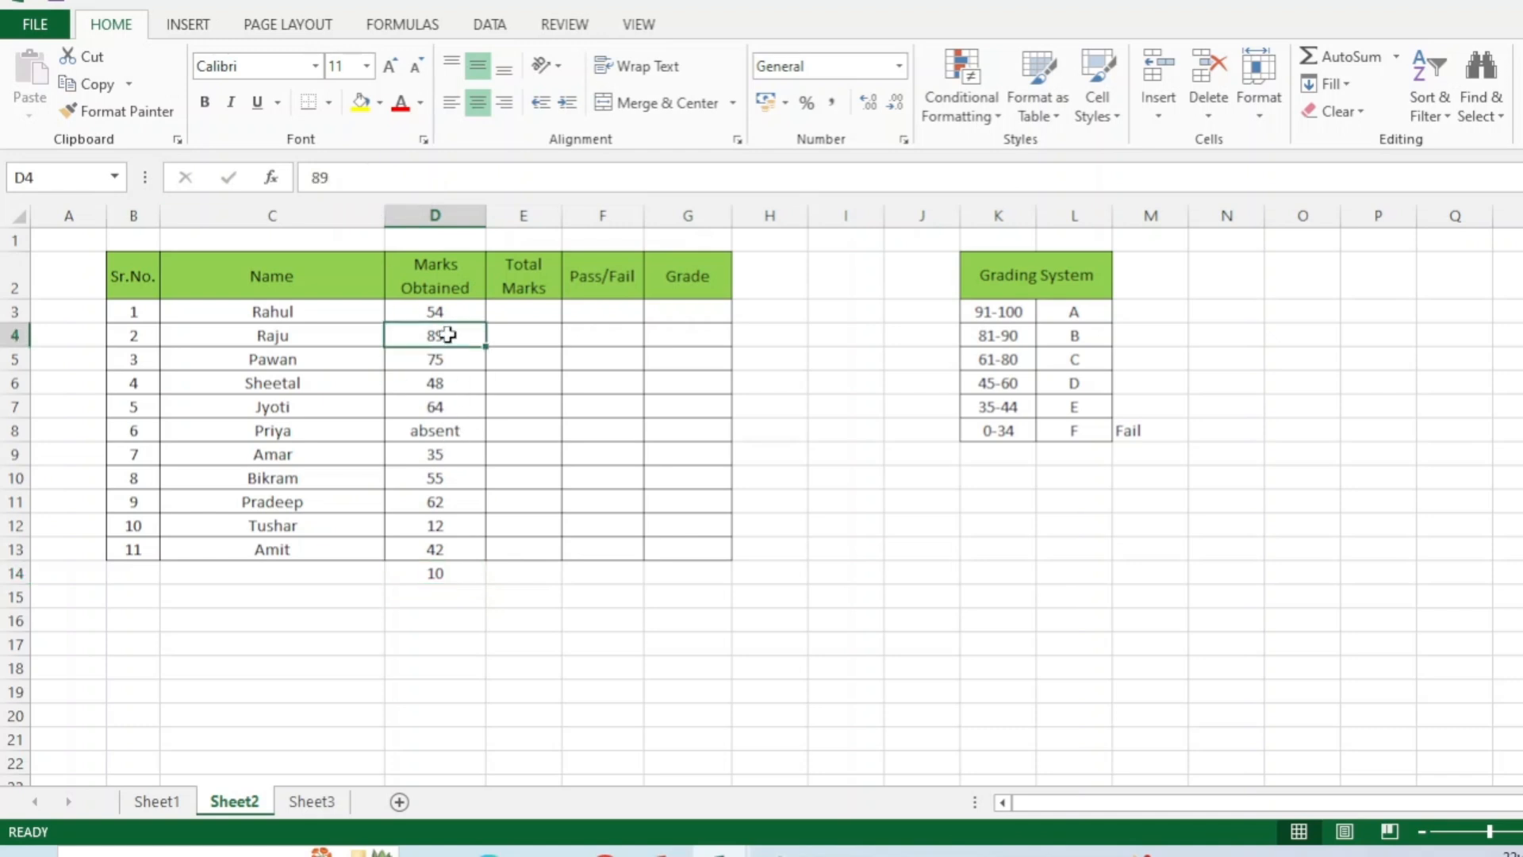
left_click(453, 431)
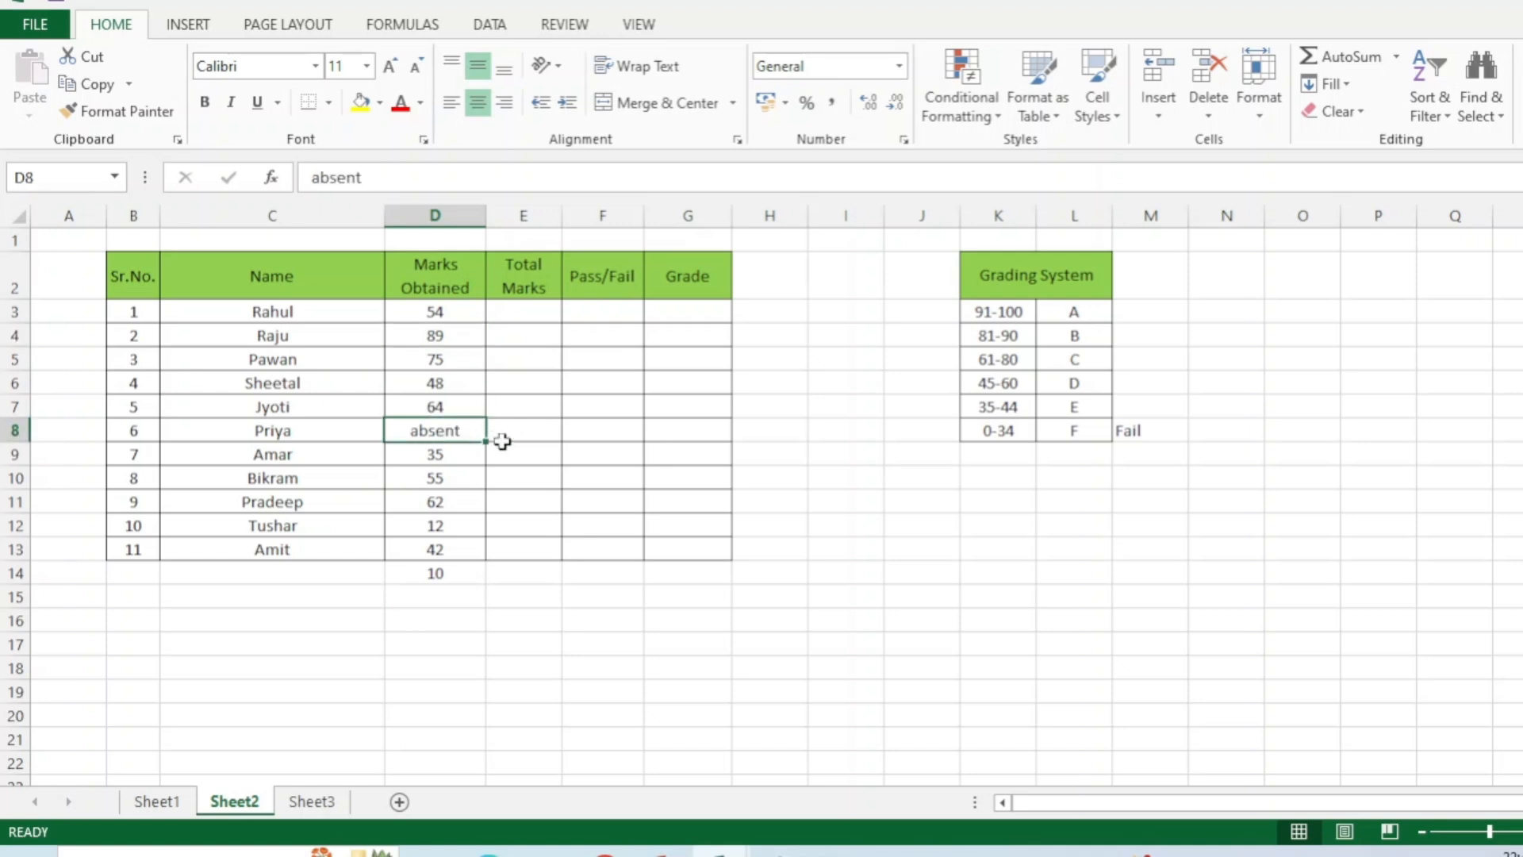
Step: Copy the COUNT formula from cell D14 into cell C14 below the Name column
left_click(463, 576)
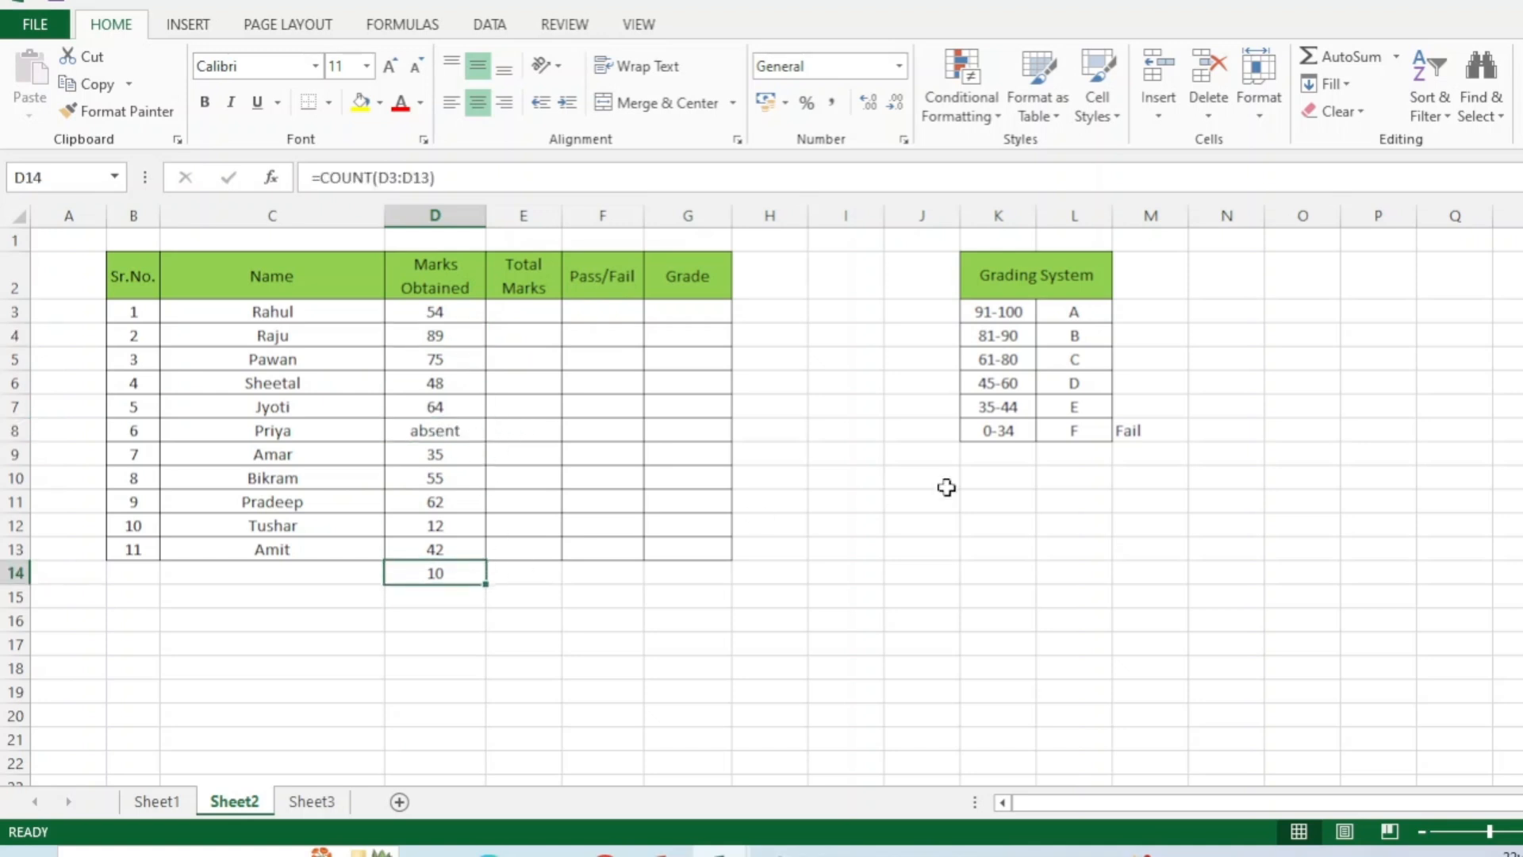
key("ctrl+c")
key("Left")
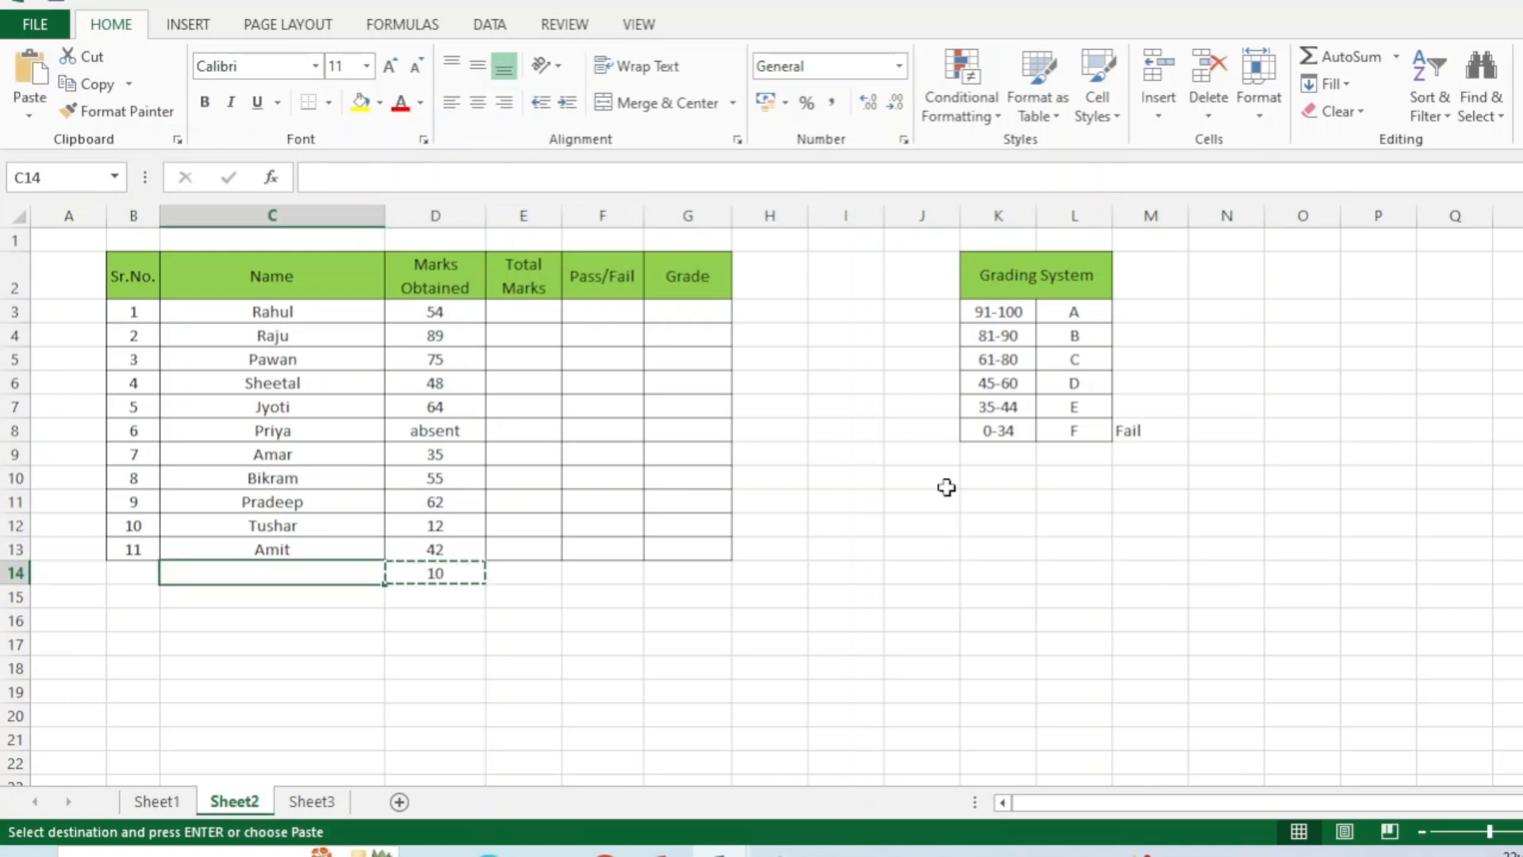
key("Return")
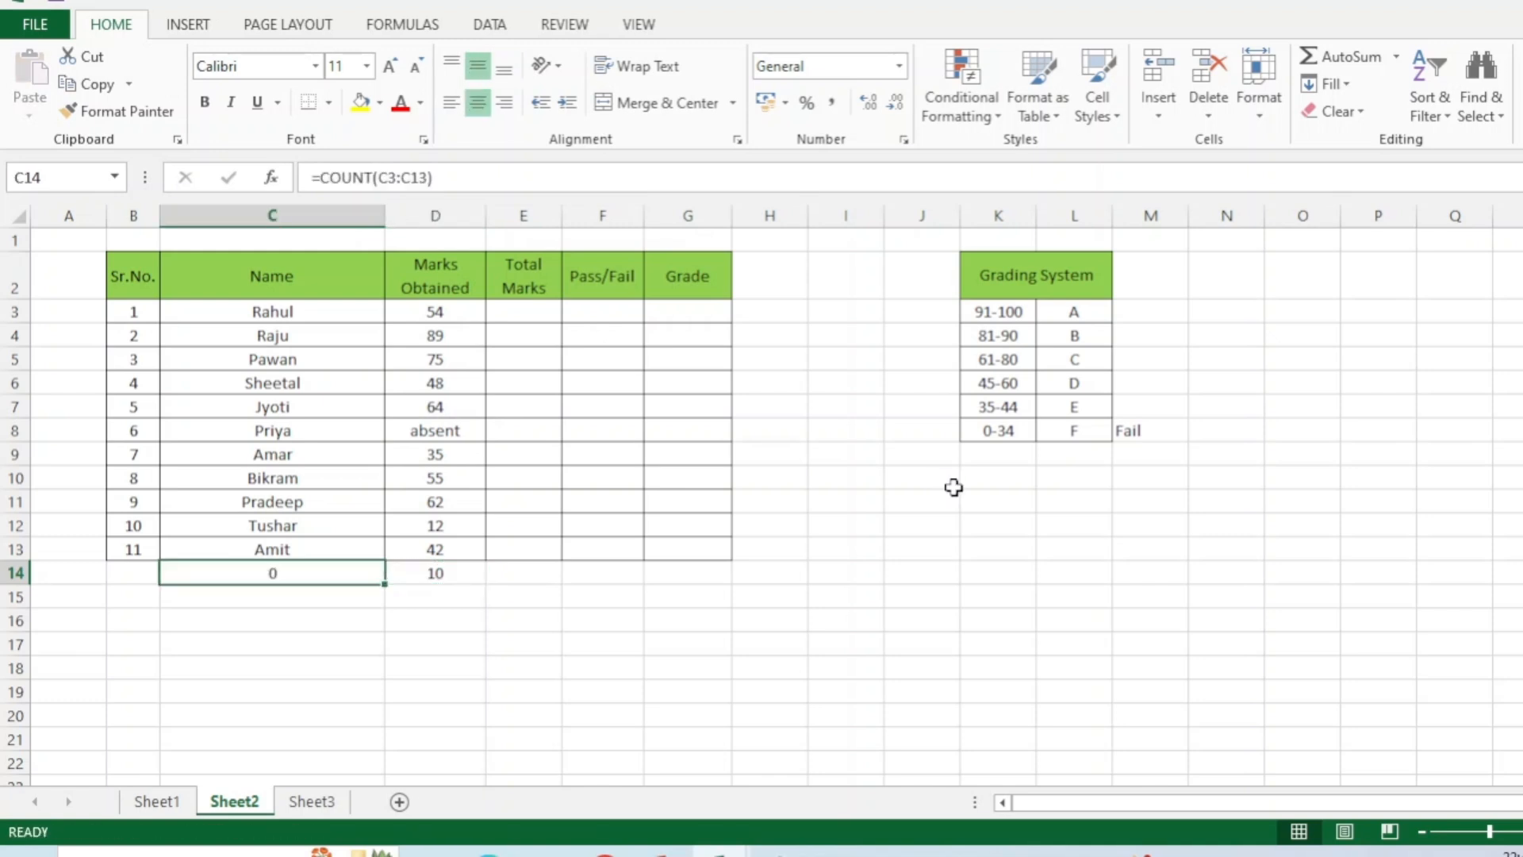
Step: Change the function in cell C14 from COUNT to COUNTA, keeping the range C3:C13
left_click(375, 178)
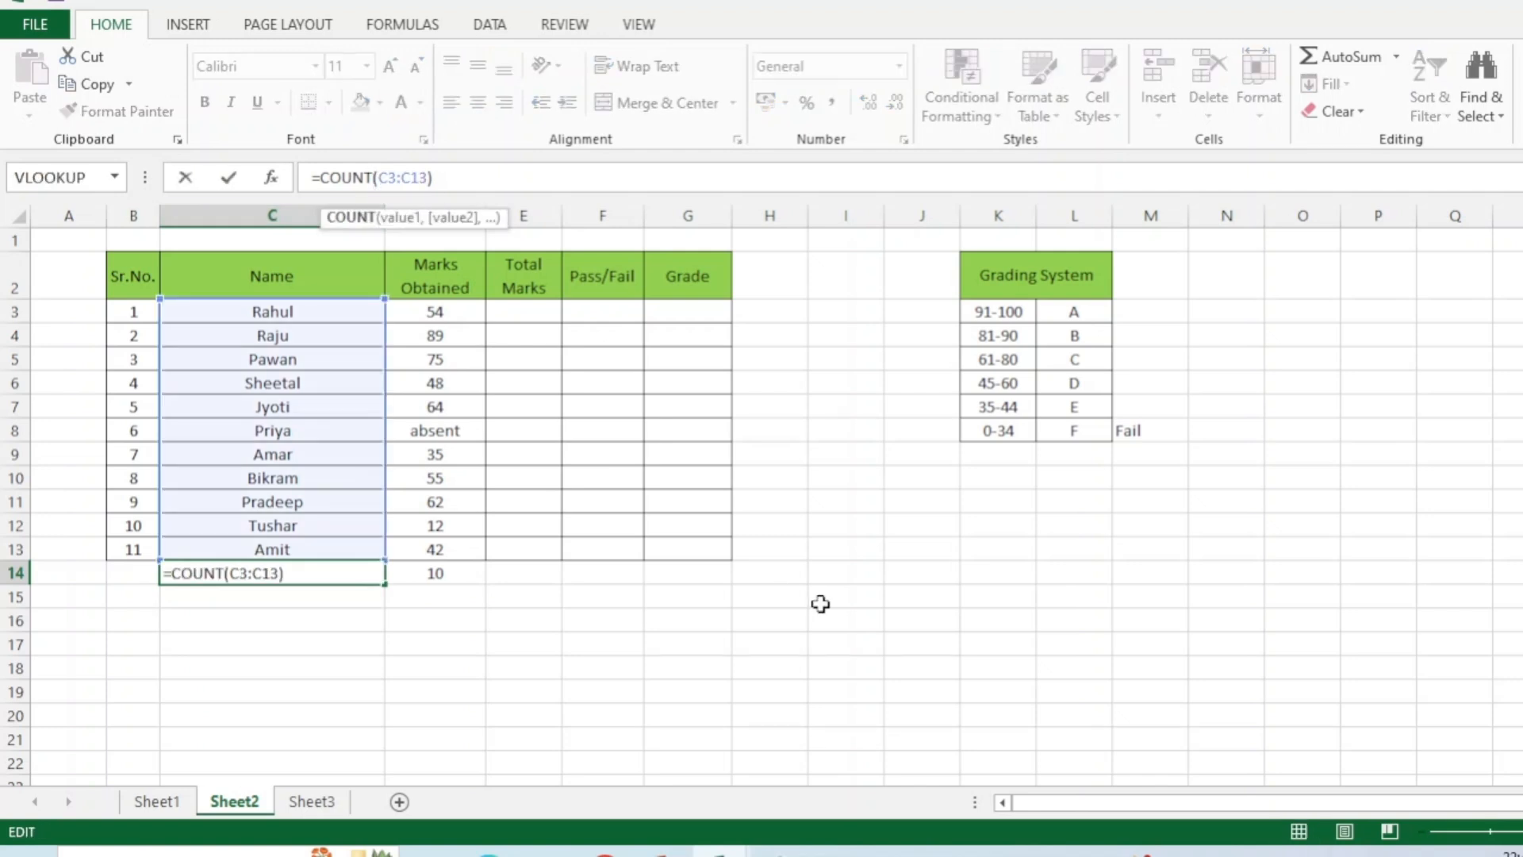
type("A")
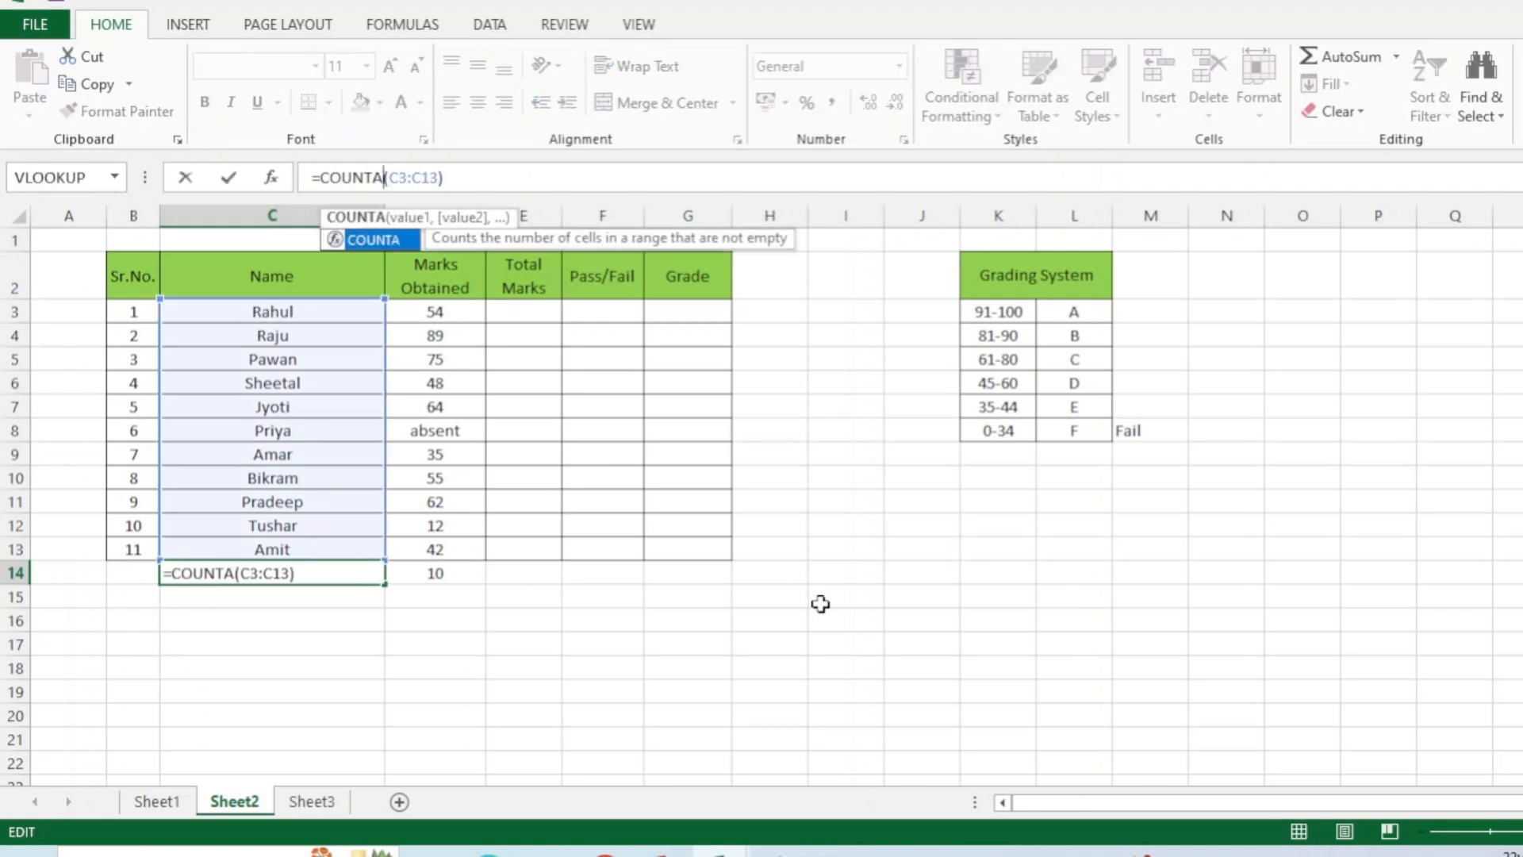
key("Return")
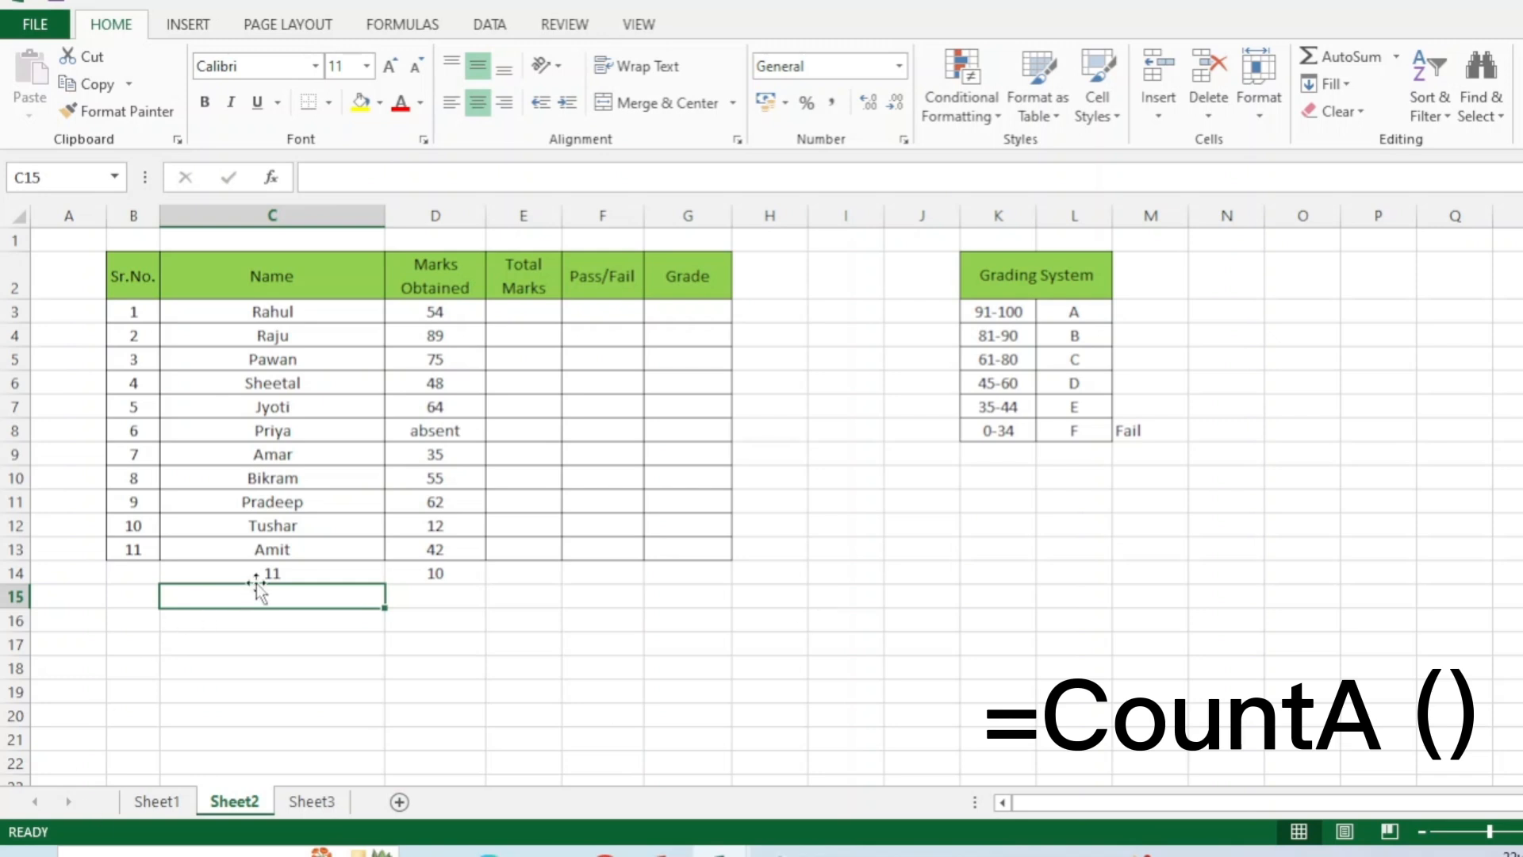
left_click(267, 569)
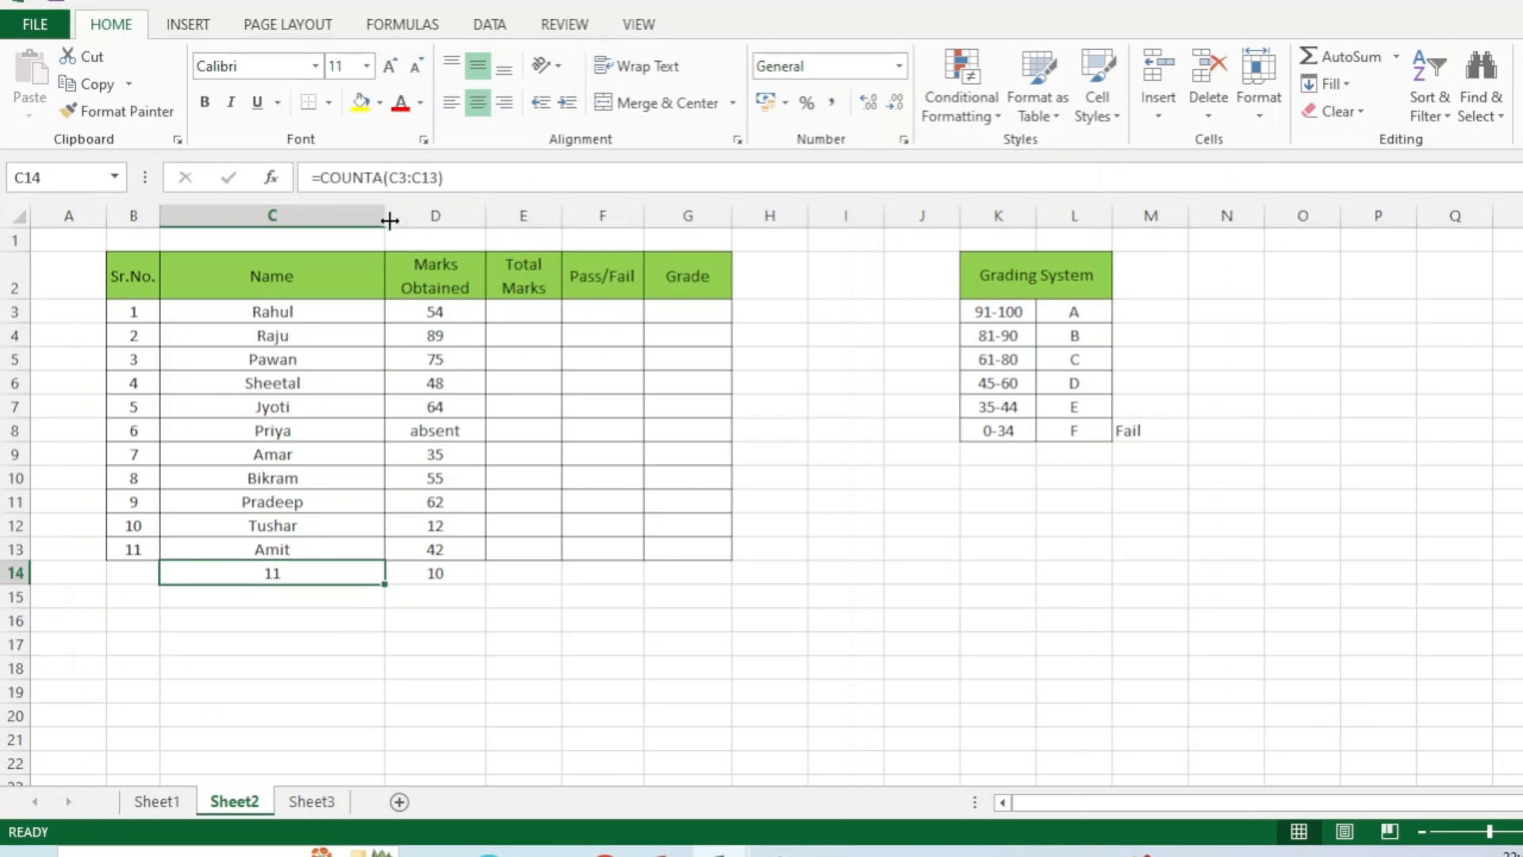
left_click(408, 177)
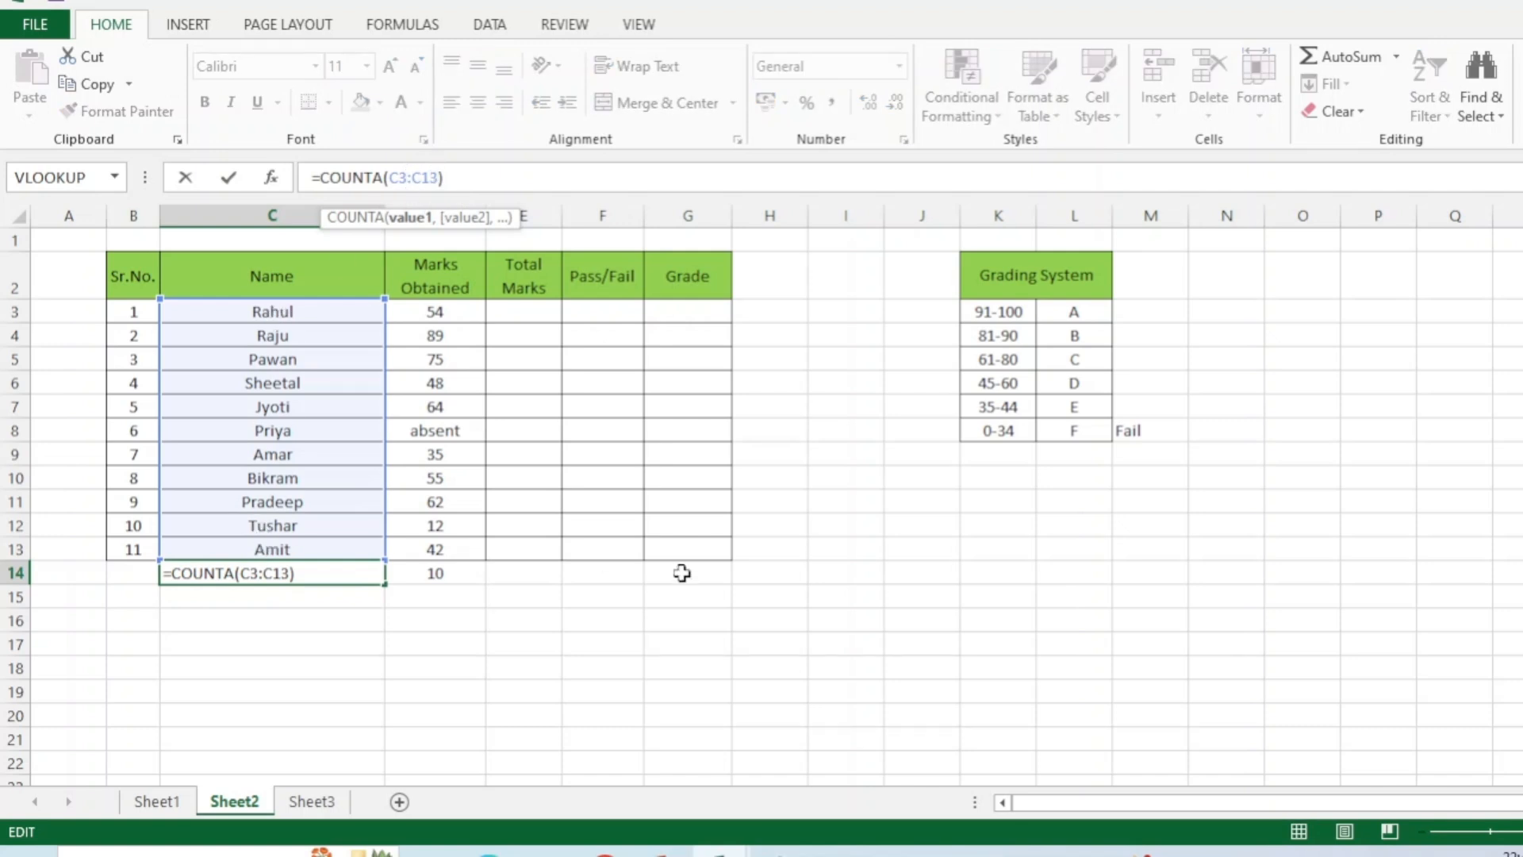
key("Return")
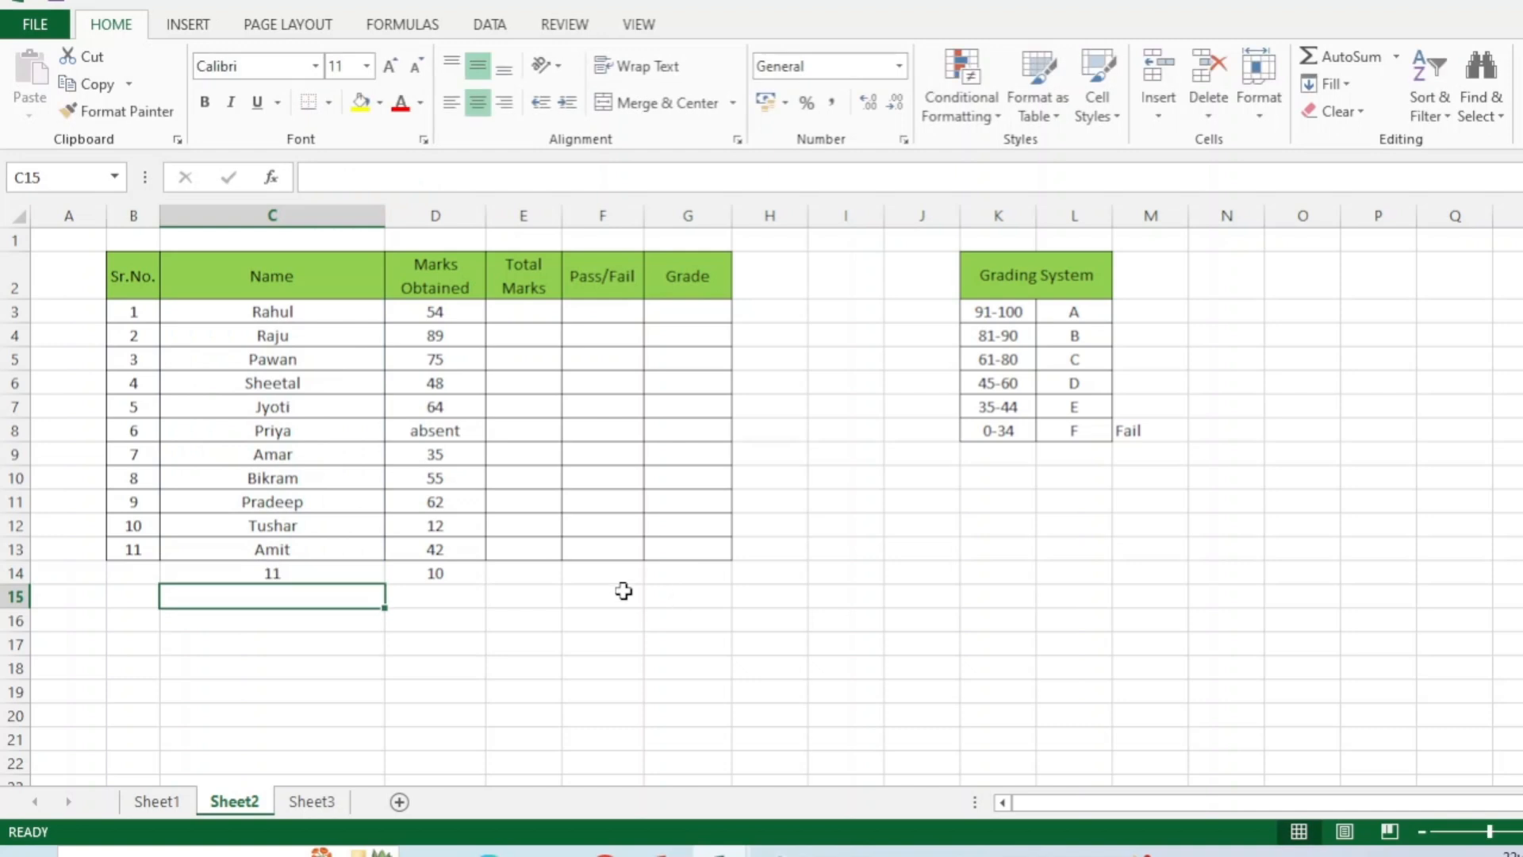
Step: Copy the COUNTA formula from cell C14 into cell D14, replacing the COUNT formula below the marks
left_click(303, 569)
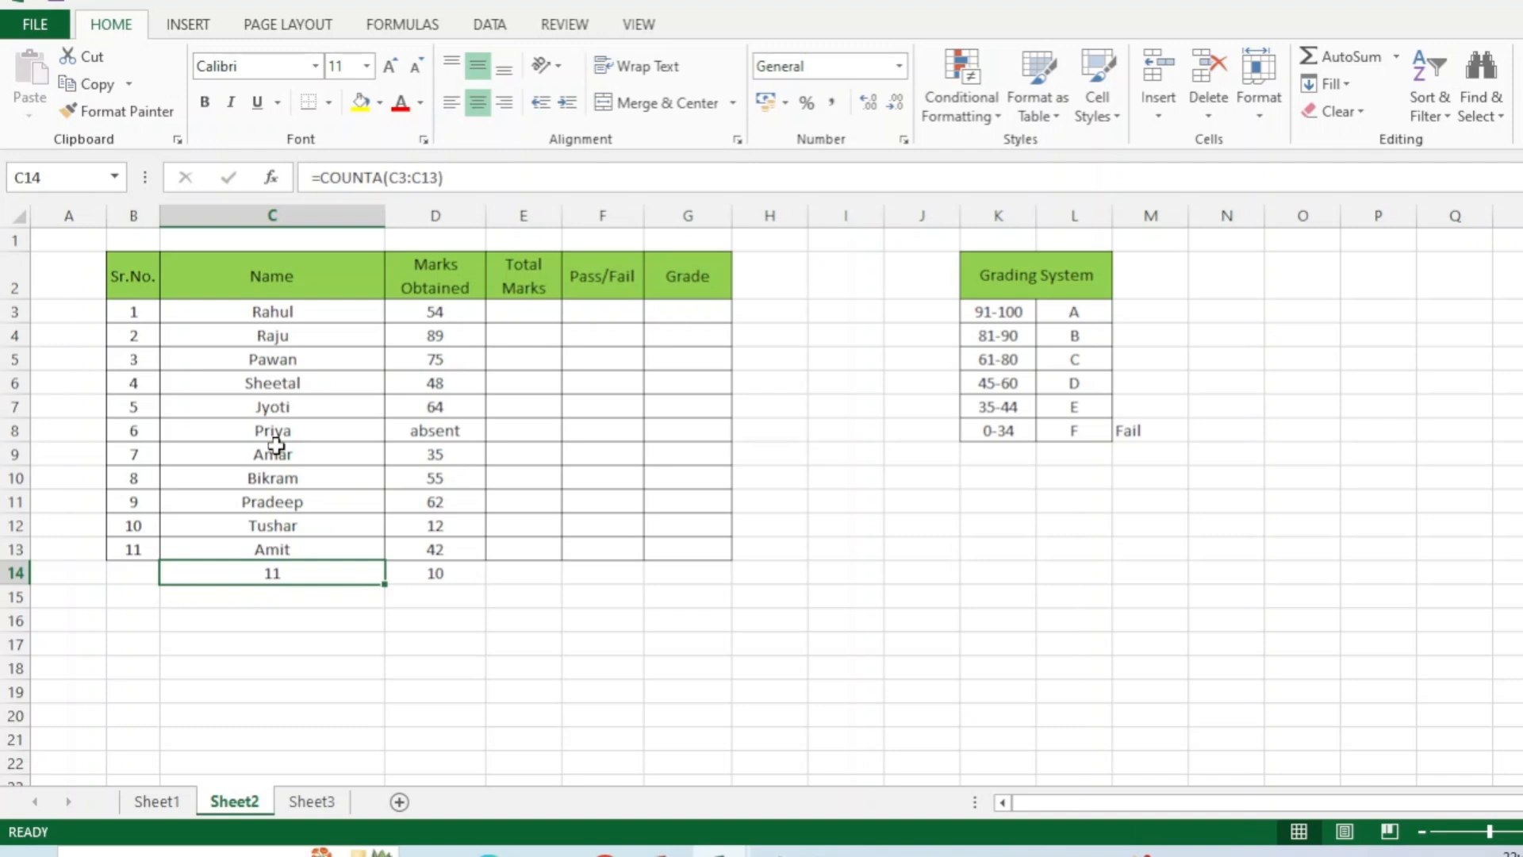
key("ctrl+c")
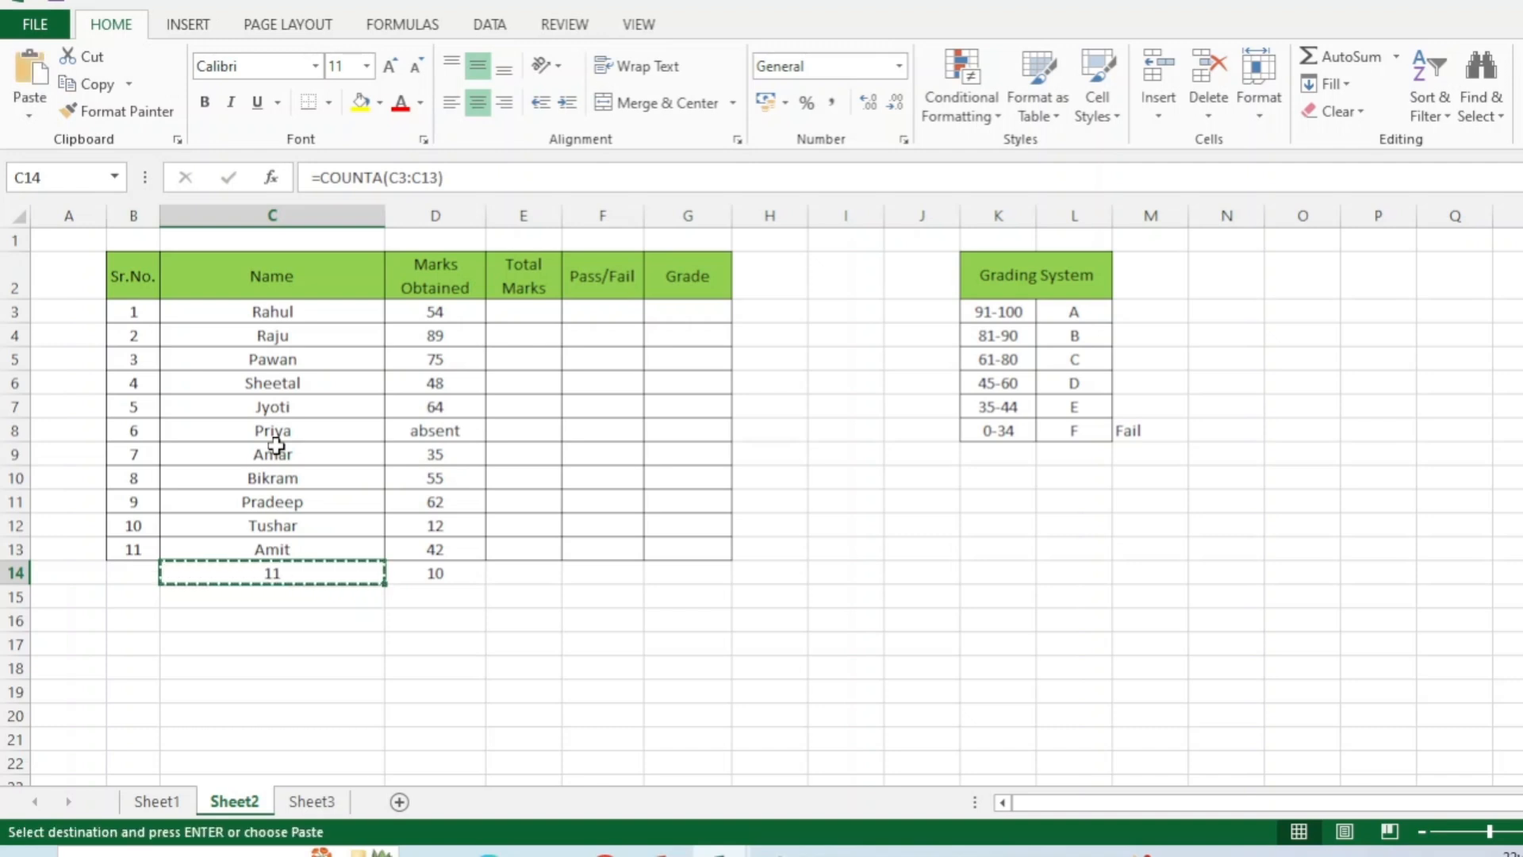
key("Right")
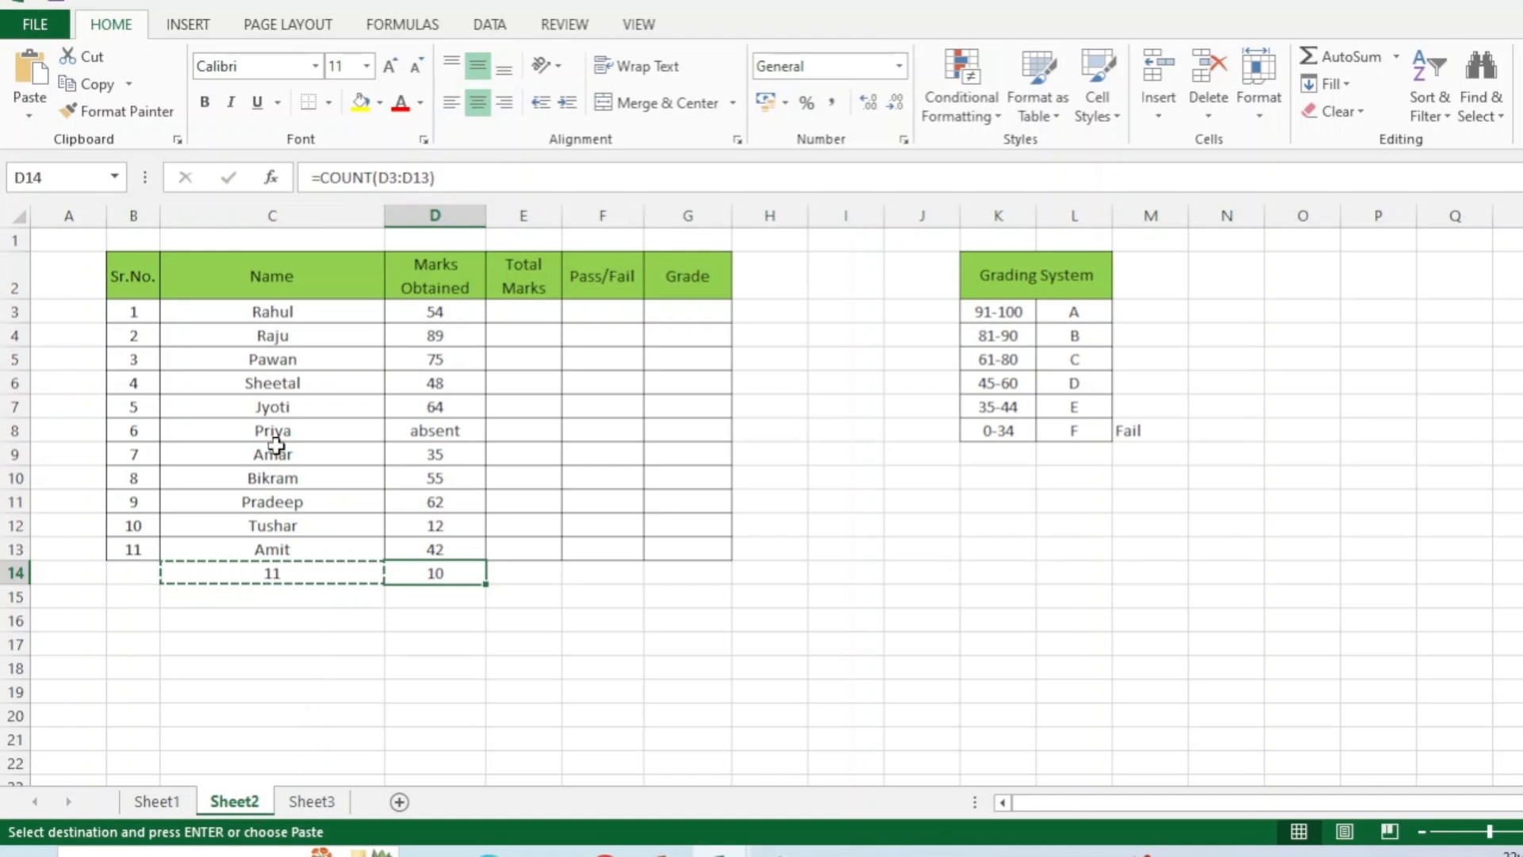
key("Return")
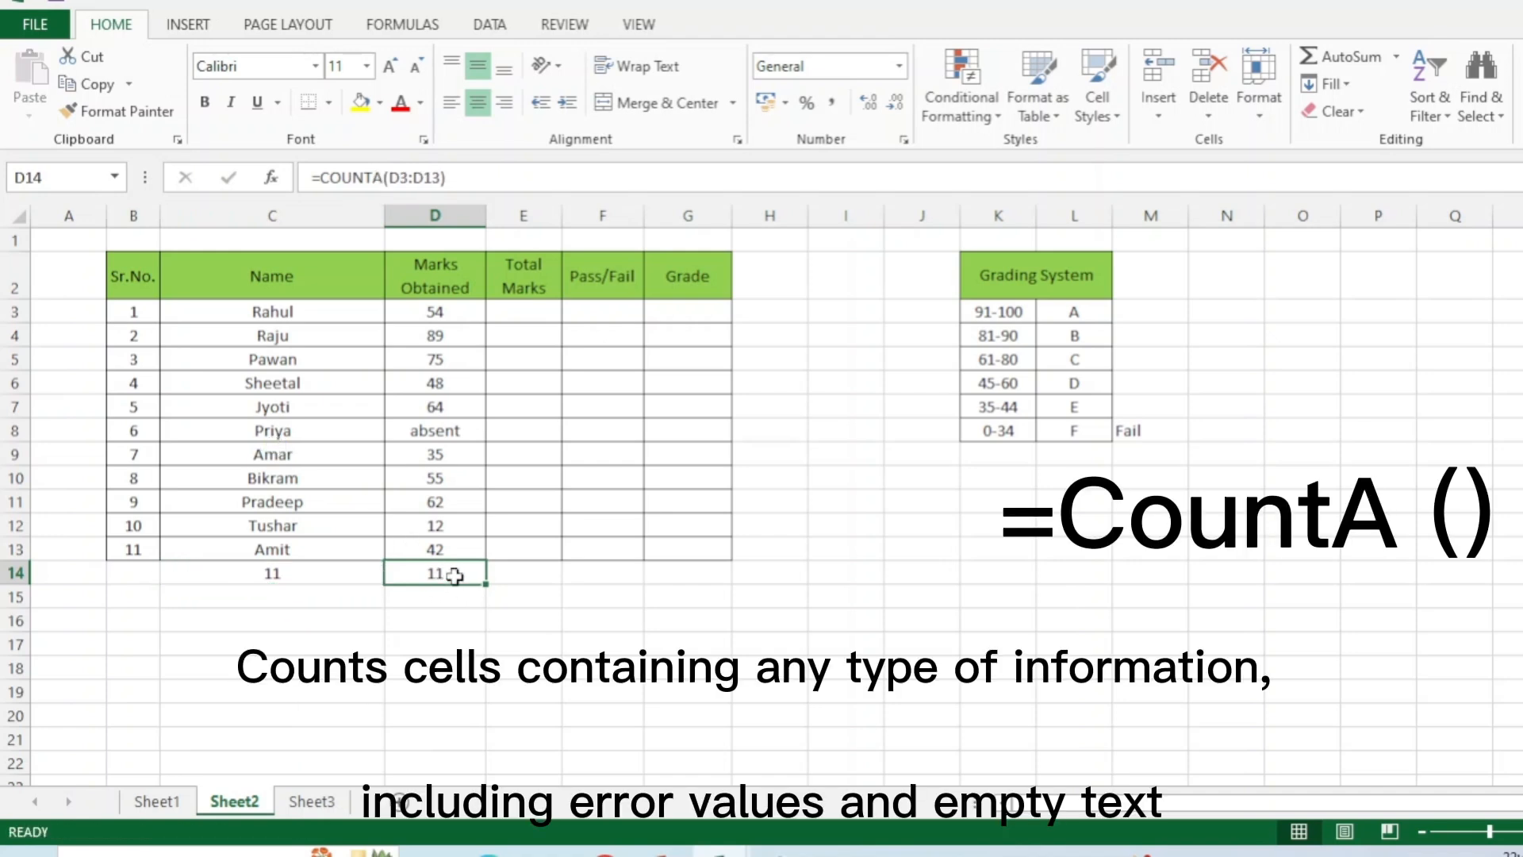
left_click(445, 433)
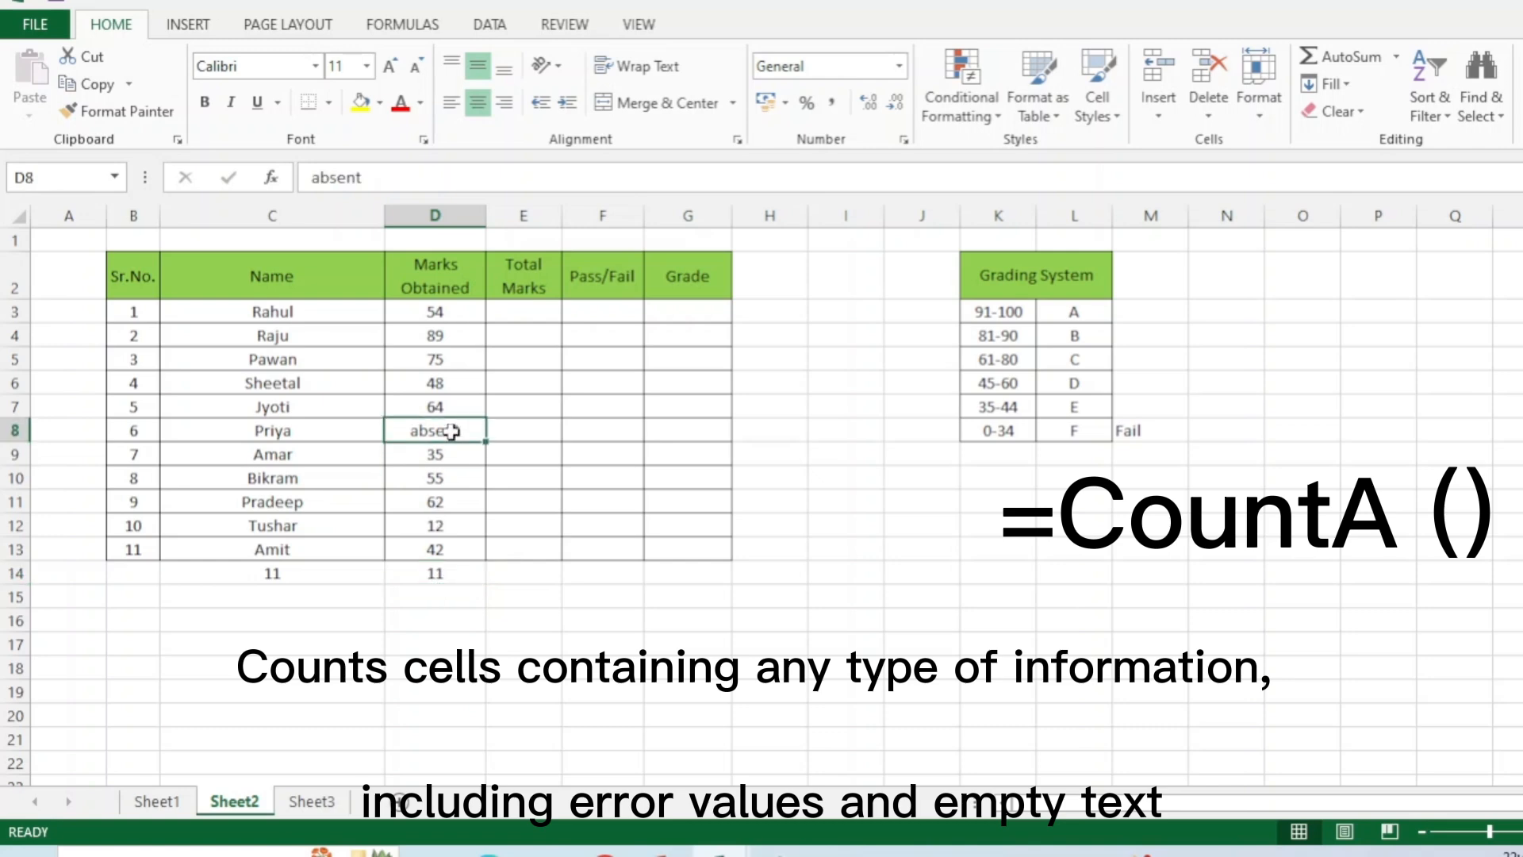
left_click(444, 484)
left_click(444, 577)
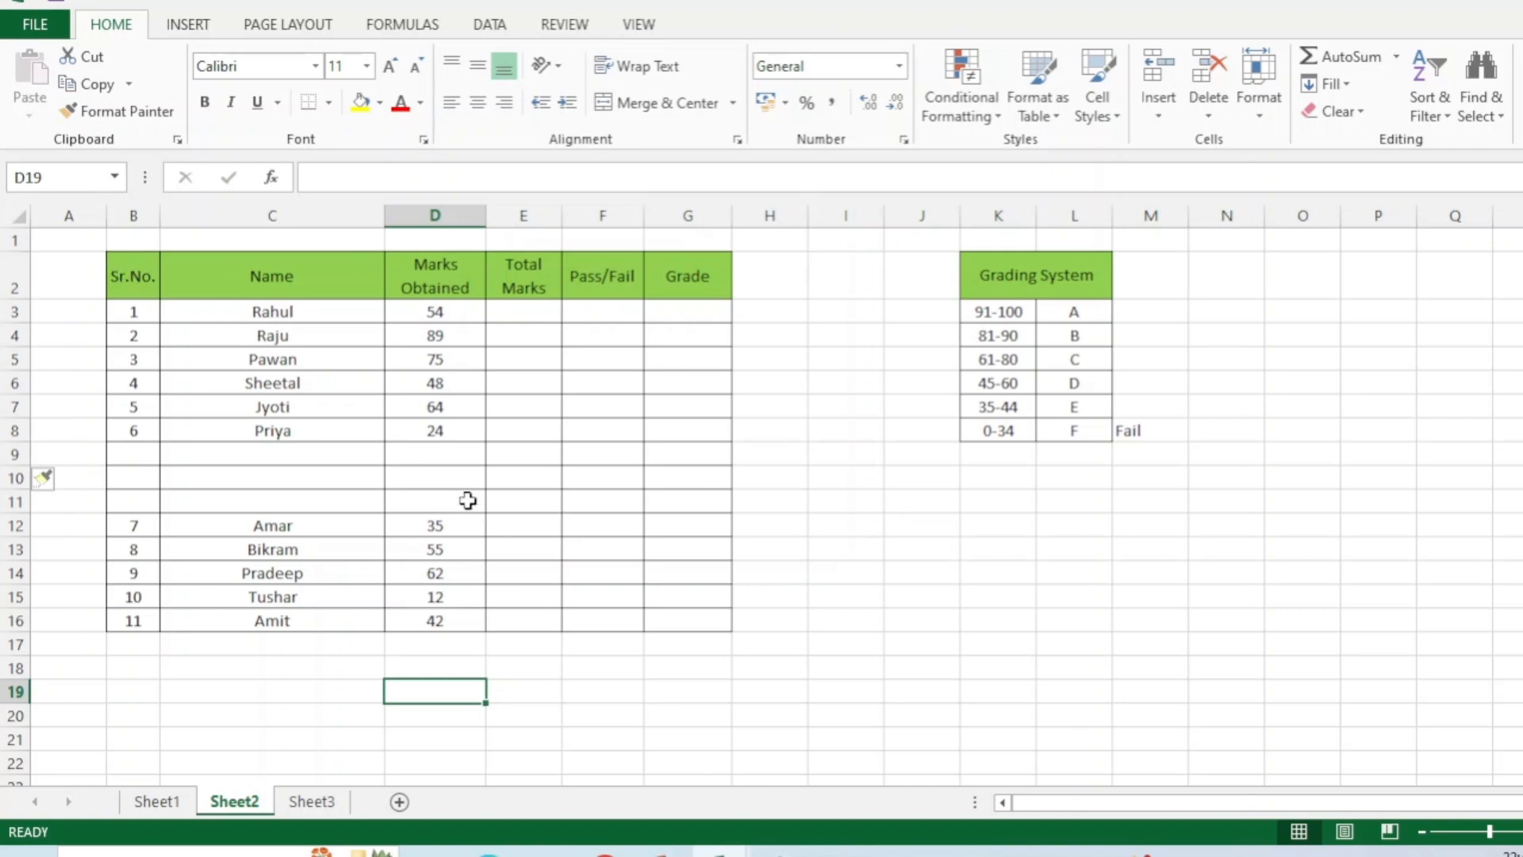
left_click_drag(439, 455, 426, 503)
left_click(432, 499)
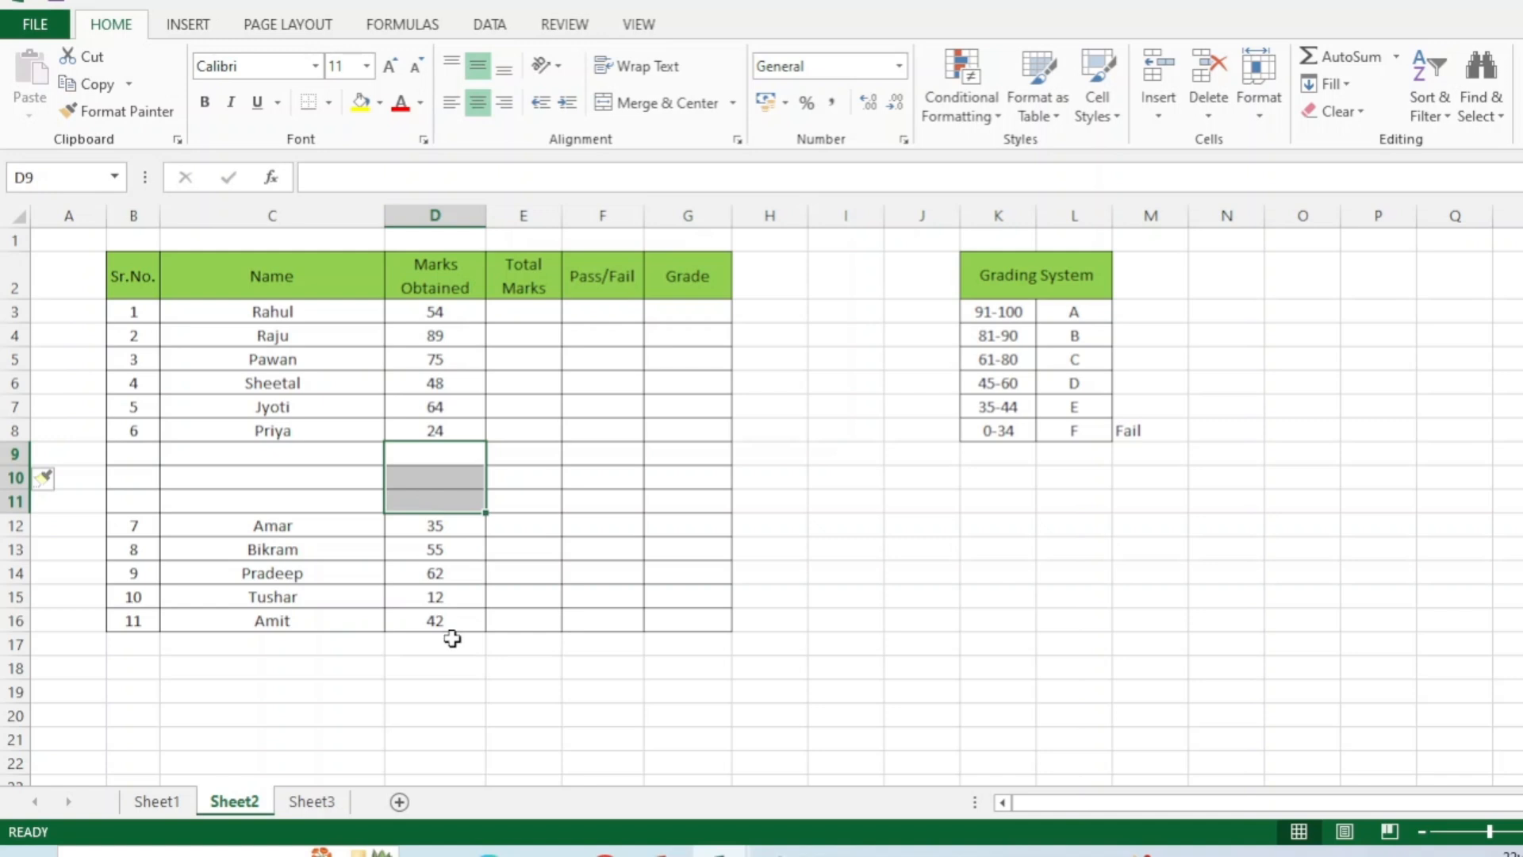
Step: Enter a COUNTBLANK formula over the range D3:D16 in cell D17 below the Marks Obtained column
left_click(452, 639)
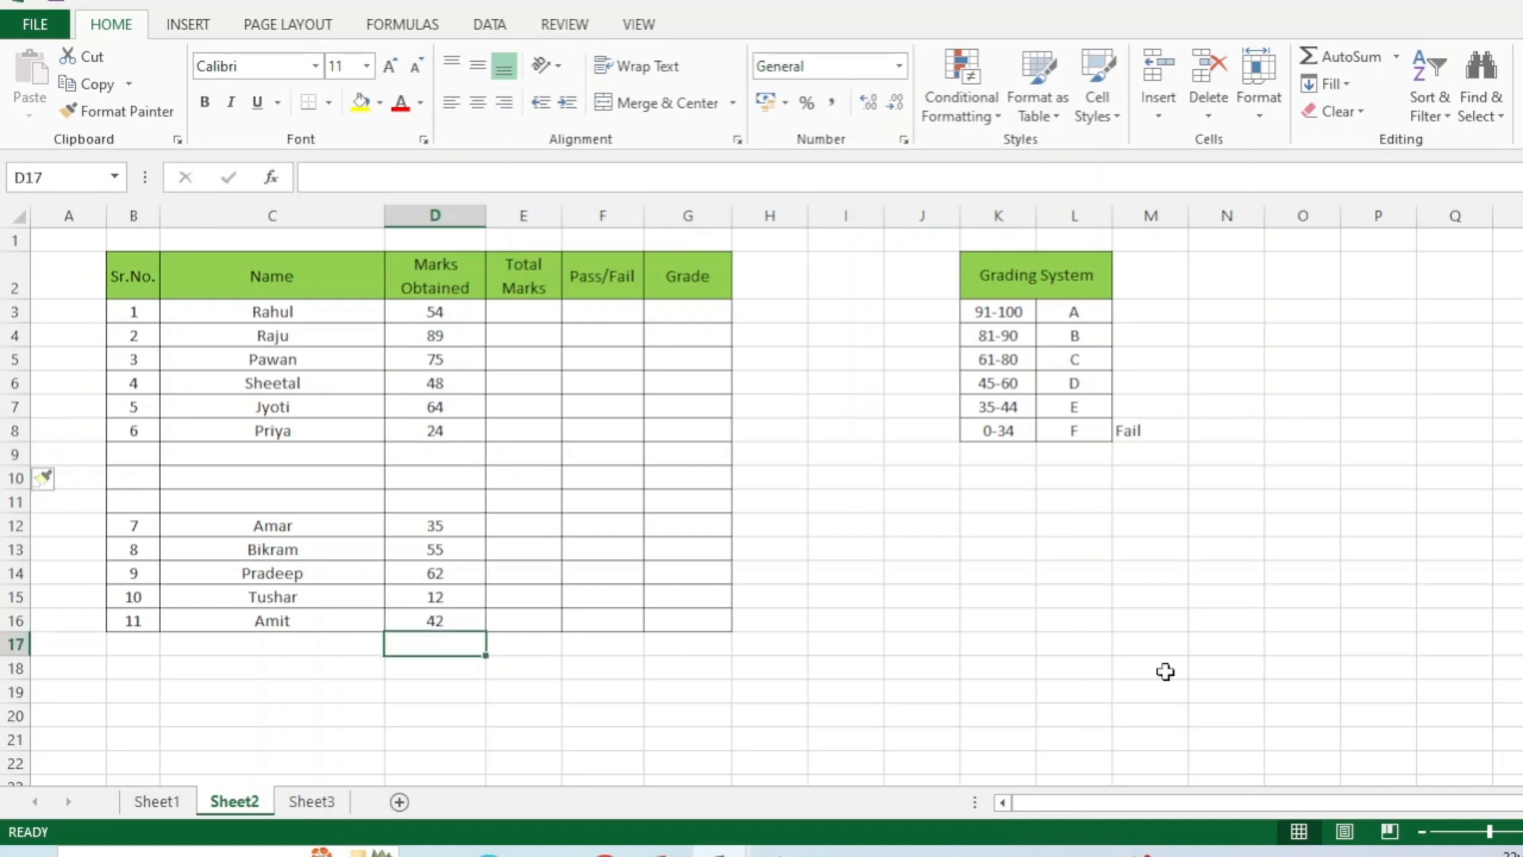
type("=")
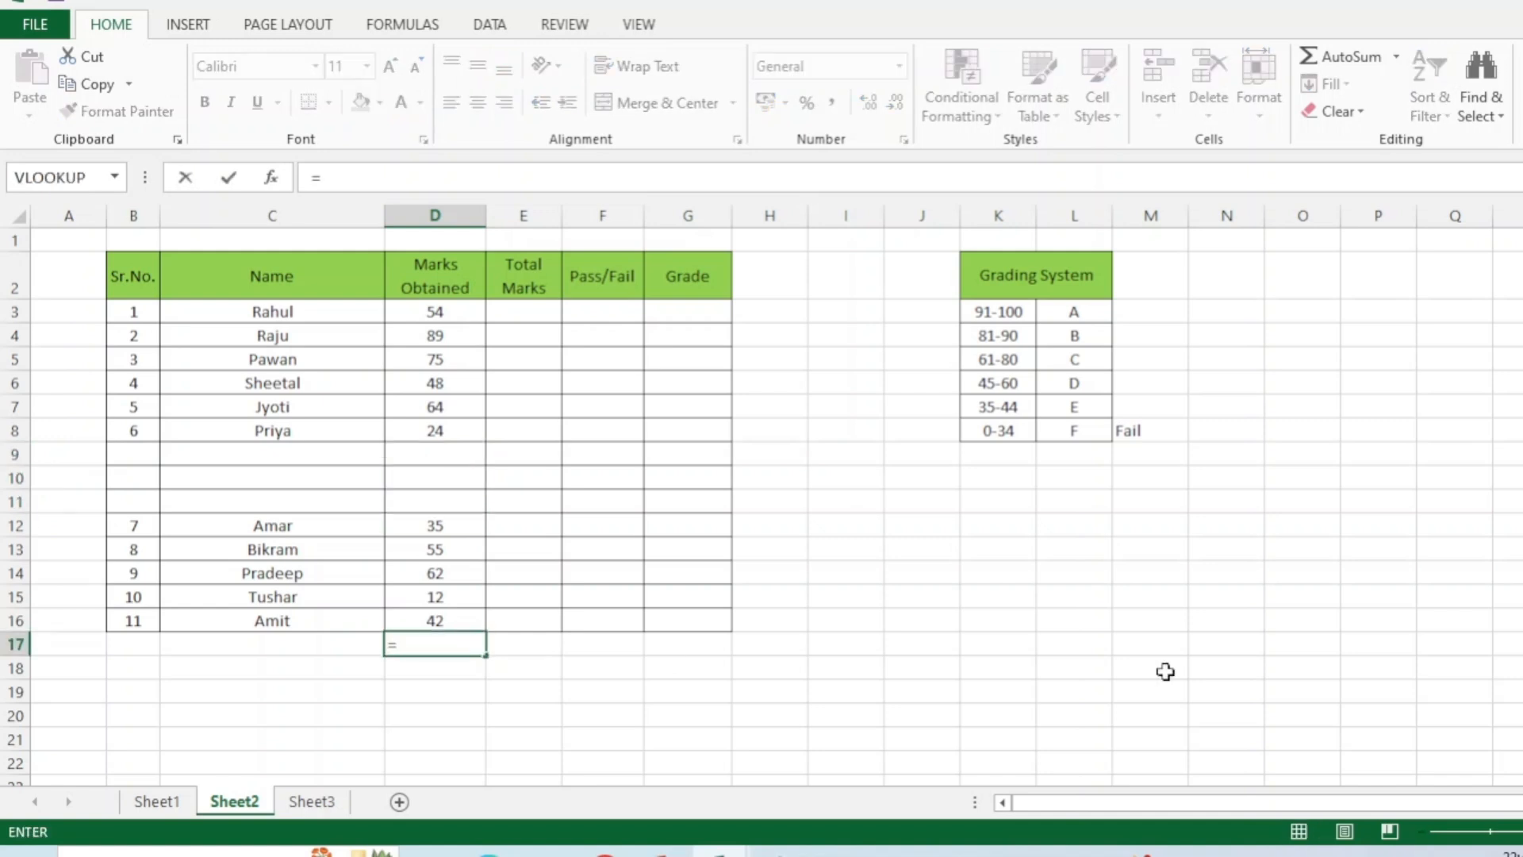
type("count")
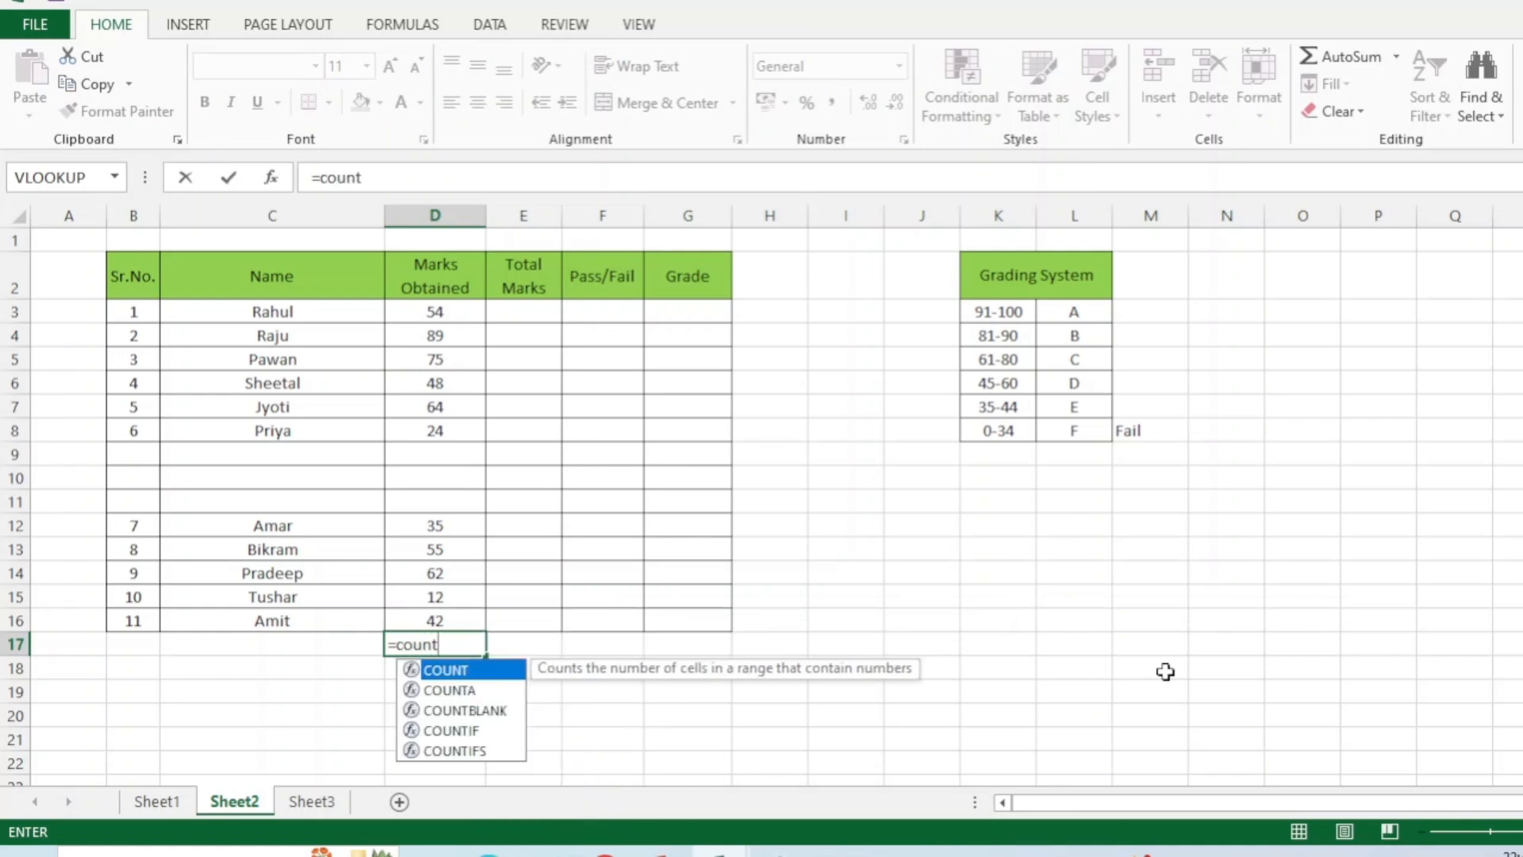
type("Blan")
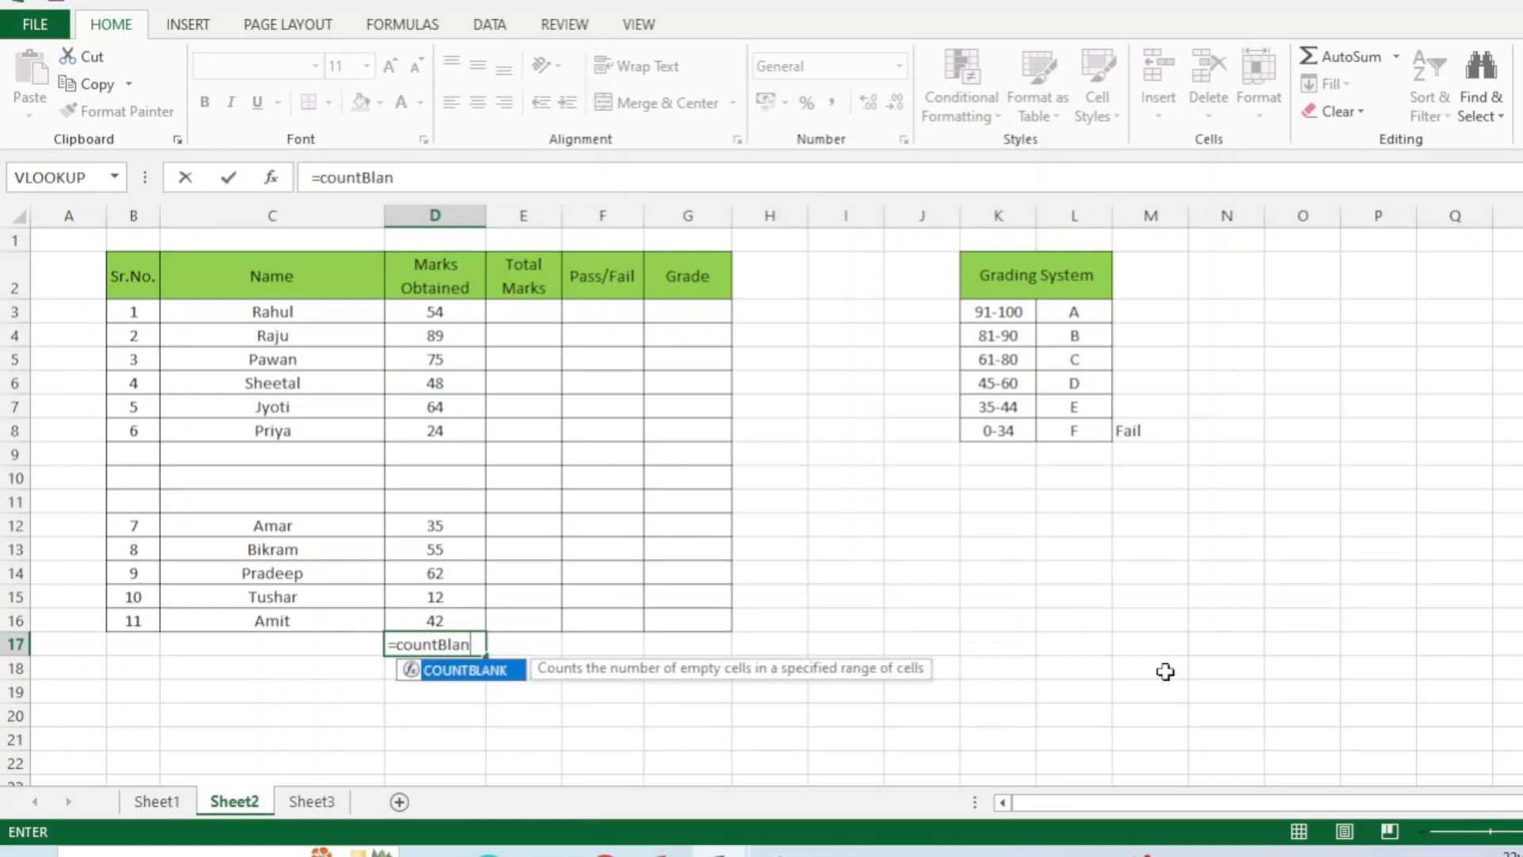
type("k(")
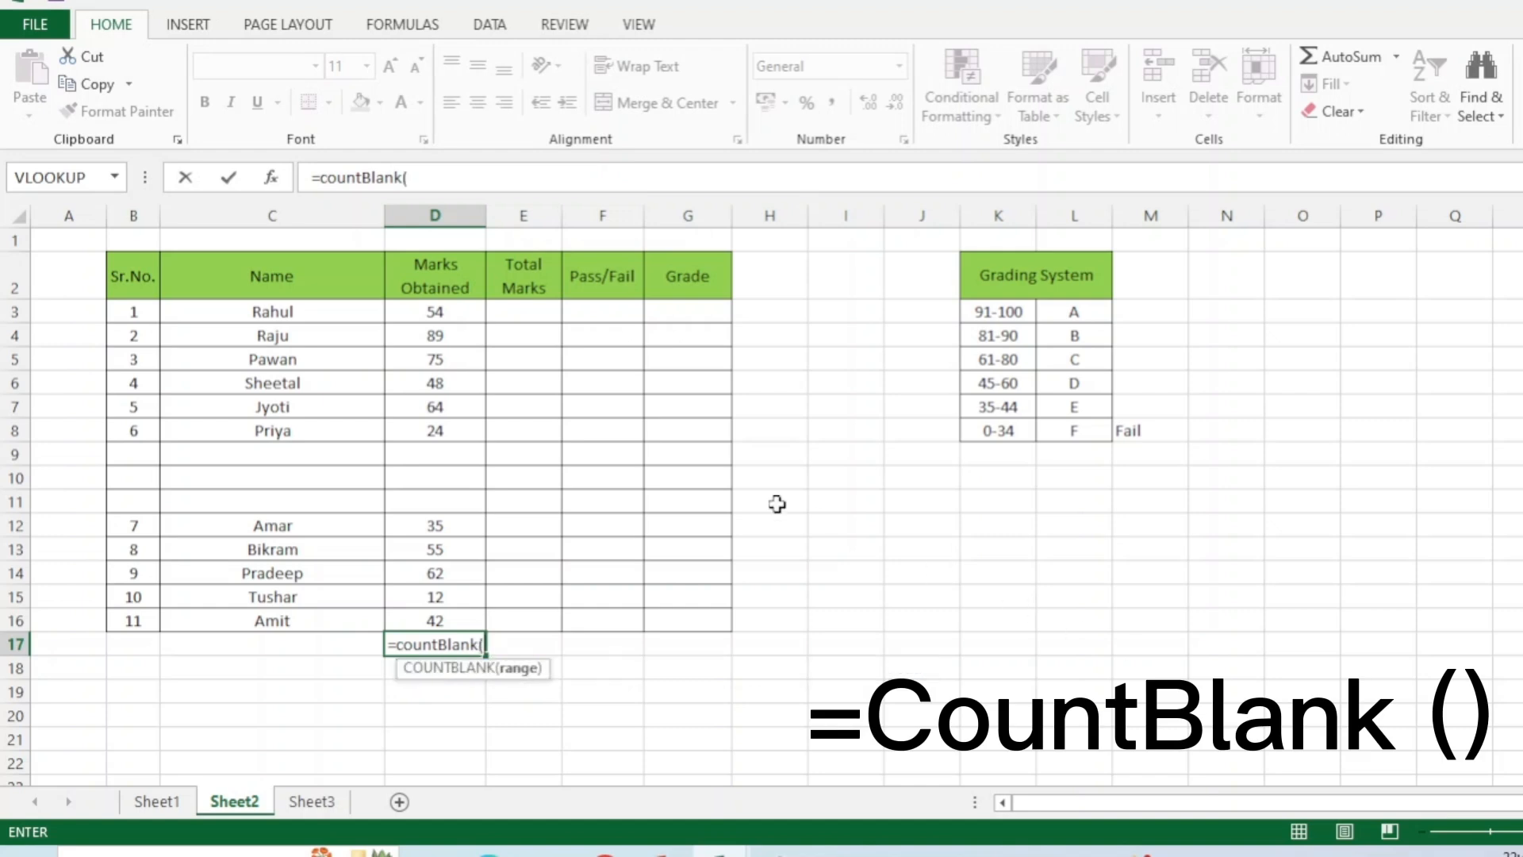
left_click(441, 311)
left_click_drag(440, 311, 423, 614)
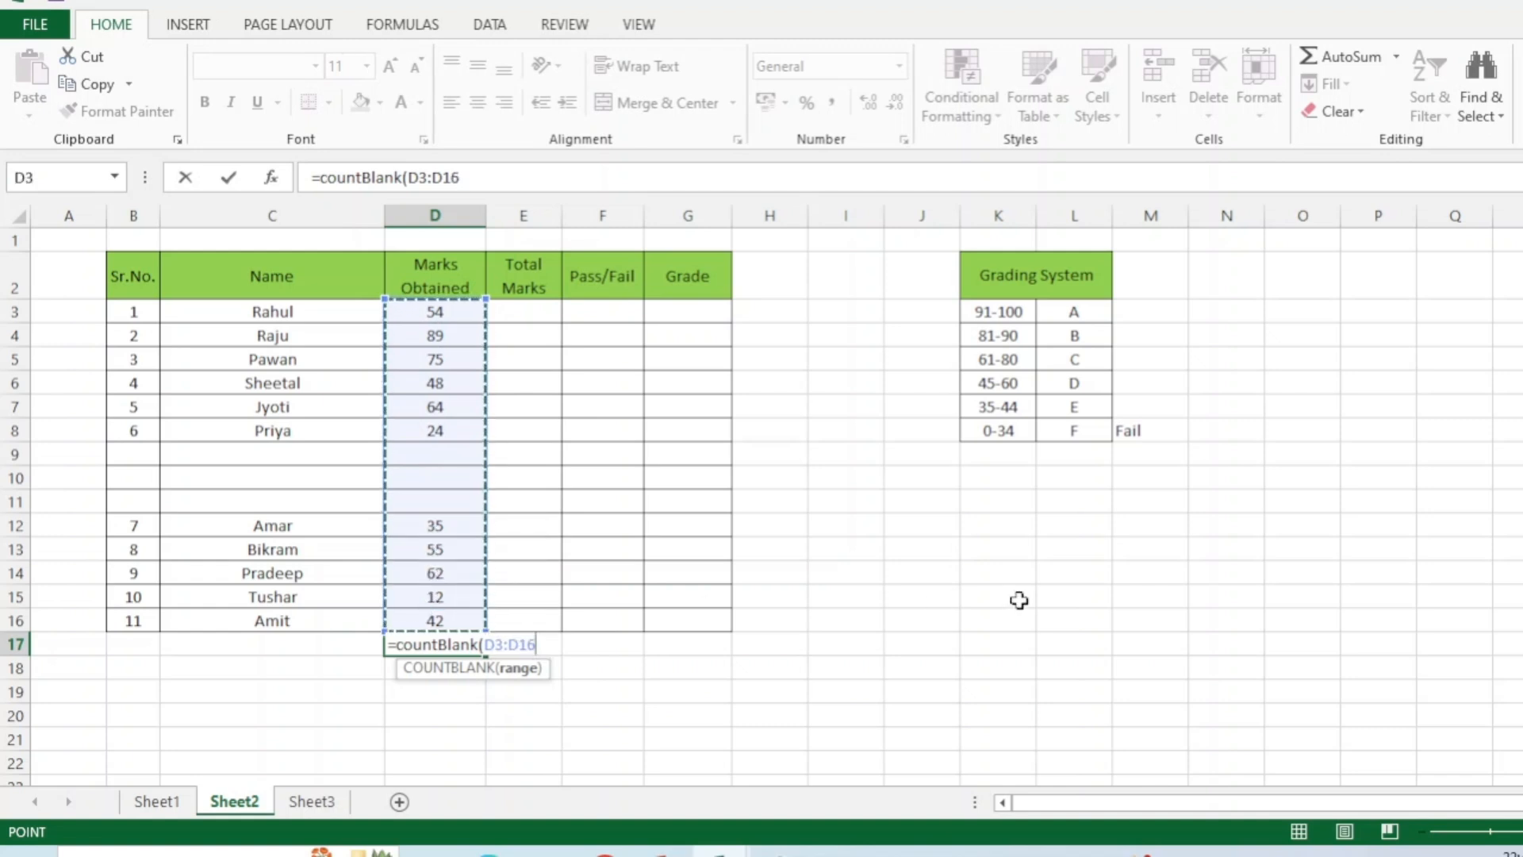
type(")")
key("Return")
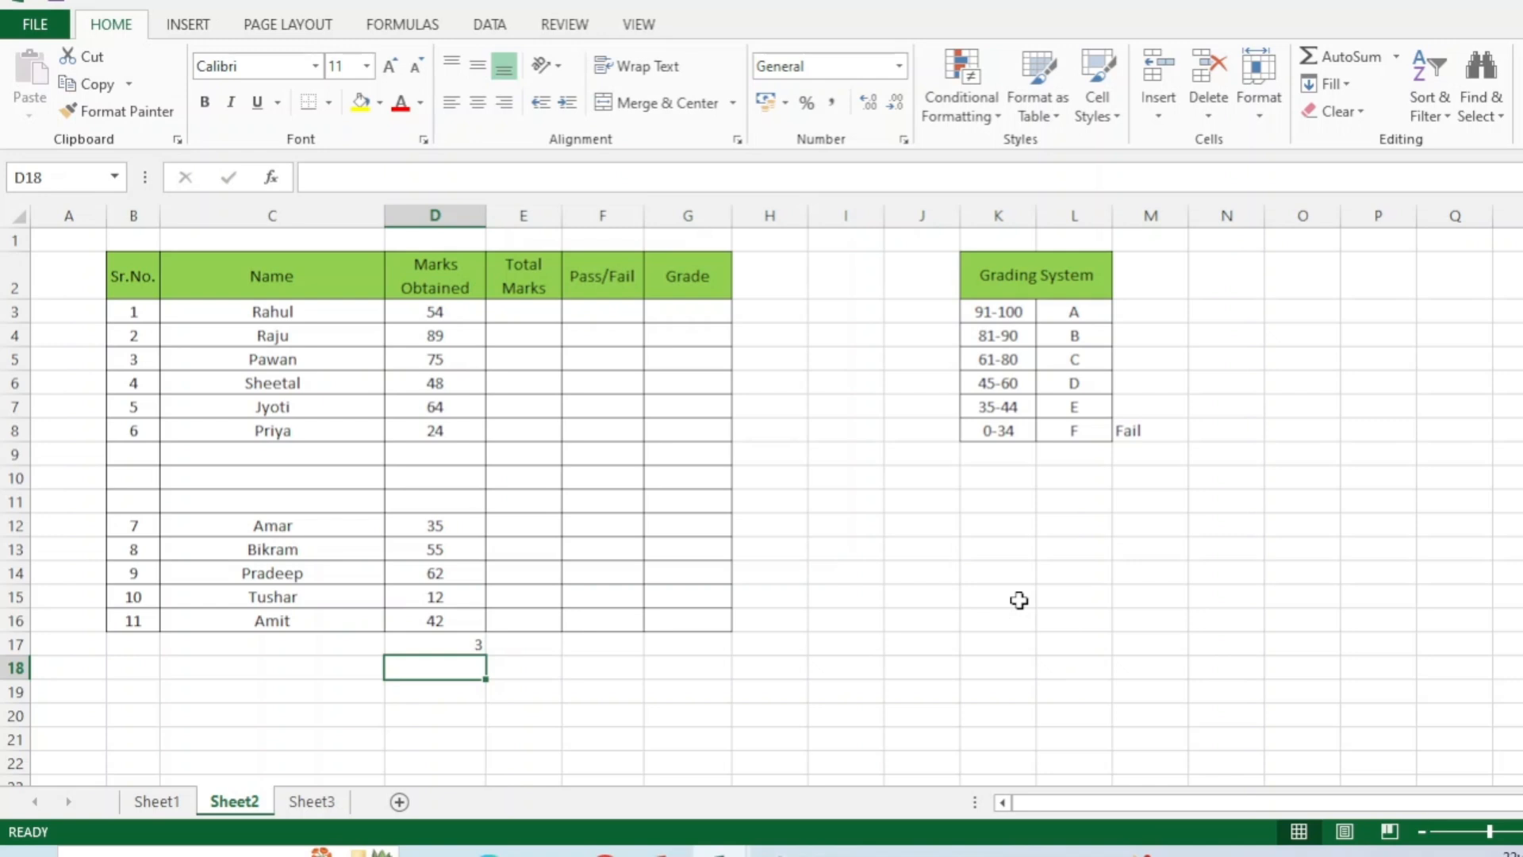
Step: Center the result in cell D17 and copy its COUNTBLANK formula into cell C17 below the Name column
key("Up")
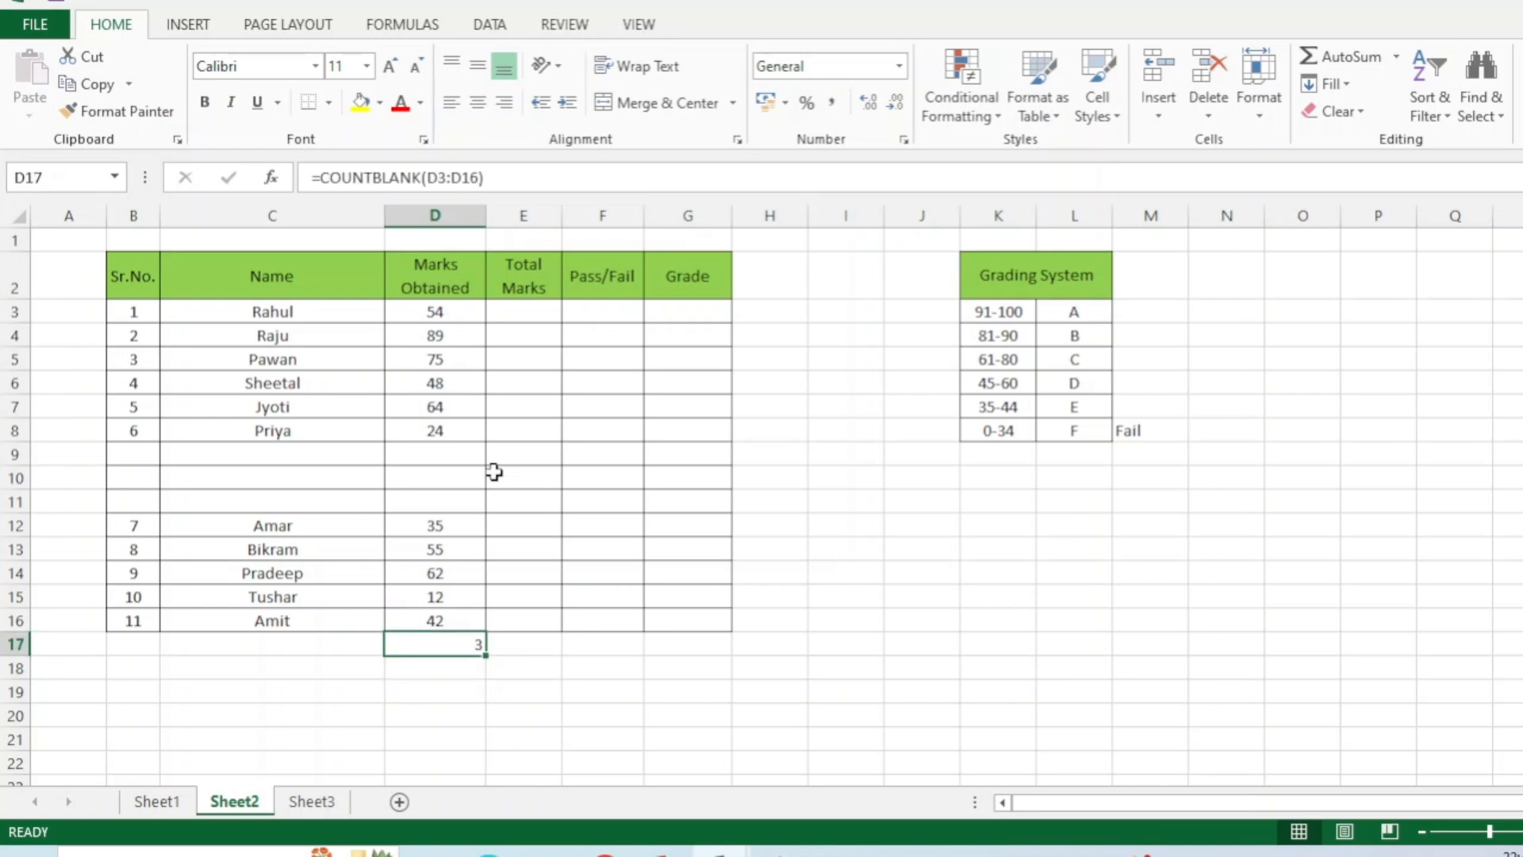
left_click(472, 111)
key("ctrl+c")
key("Left")
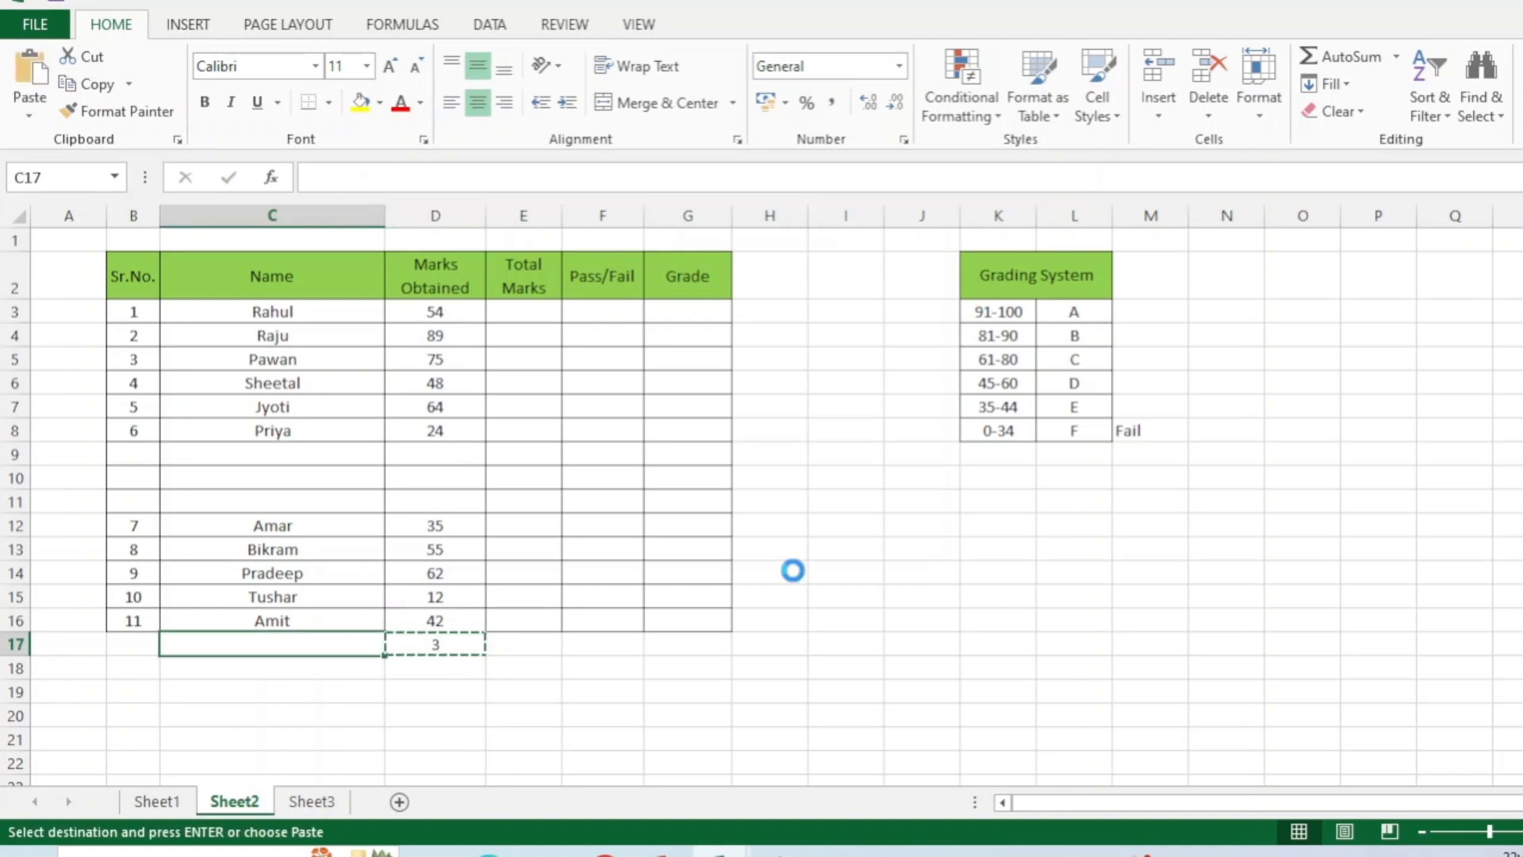
key("Return")
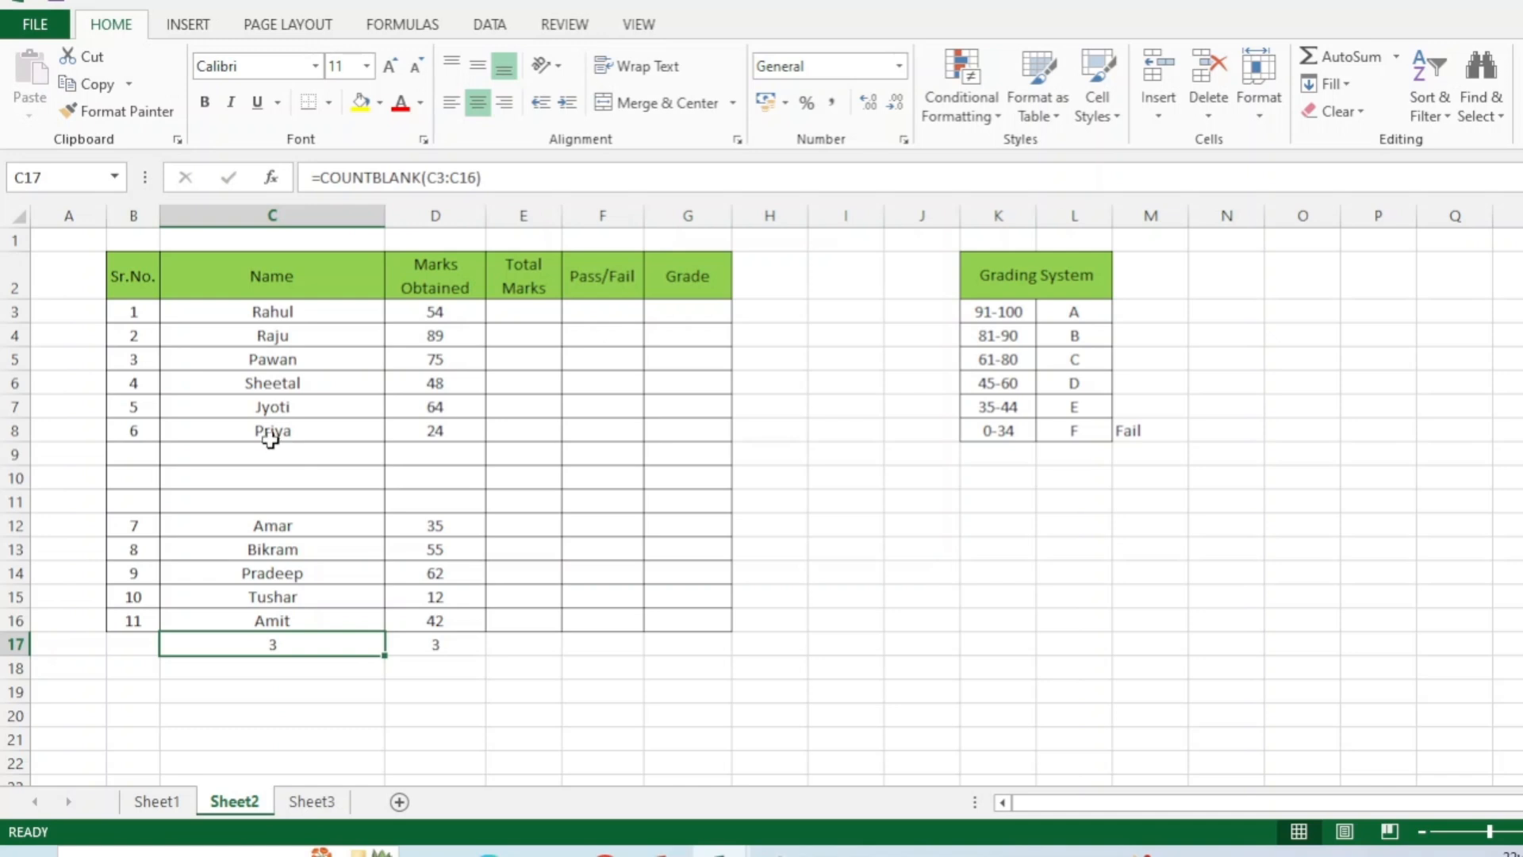
Step: Examine the blank name cells C9:C11 and compare them with the COUNTBLANK result in C17
key("Up")
key("Up")
key("Up")
key("Up")
key("Up")
key("Up")
key("Up")
key("Up")
key("Up")
left_click_drag(272, 455, 284, 500)
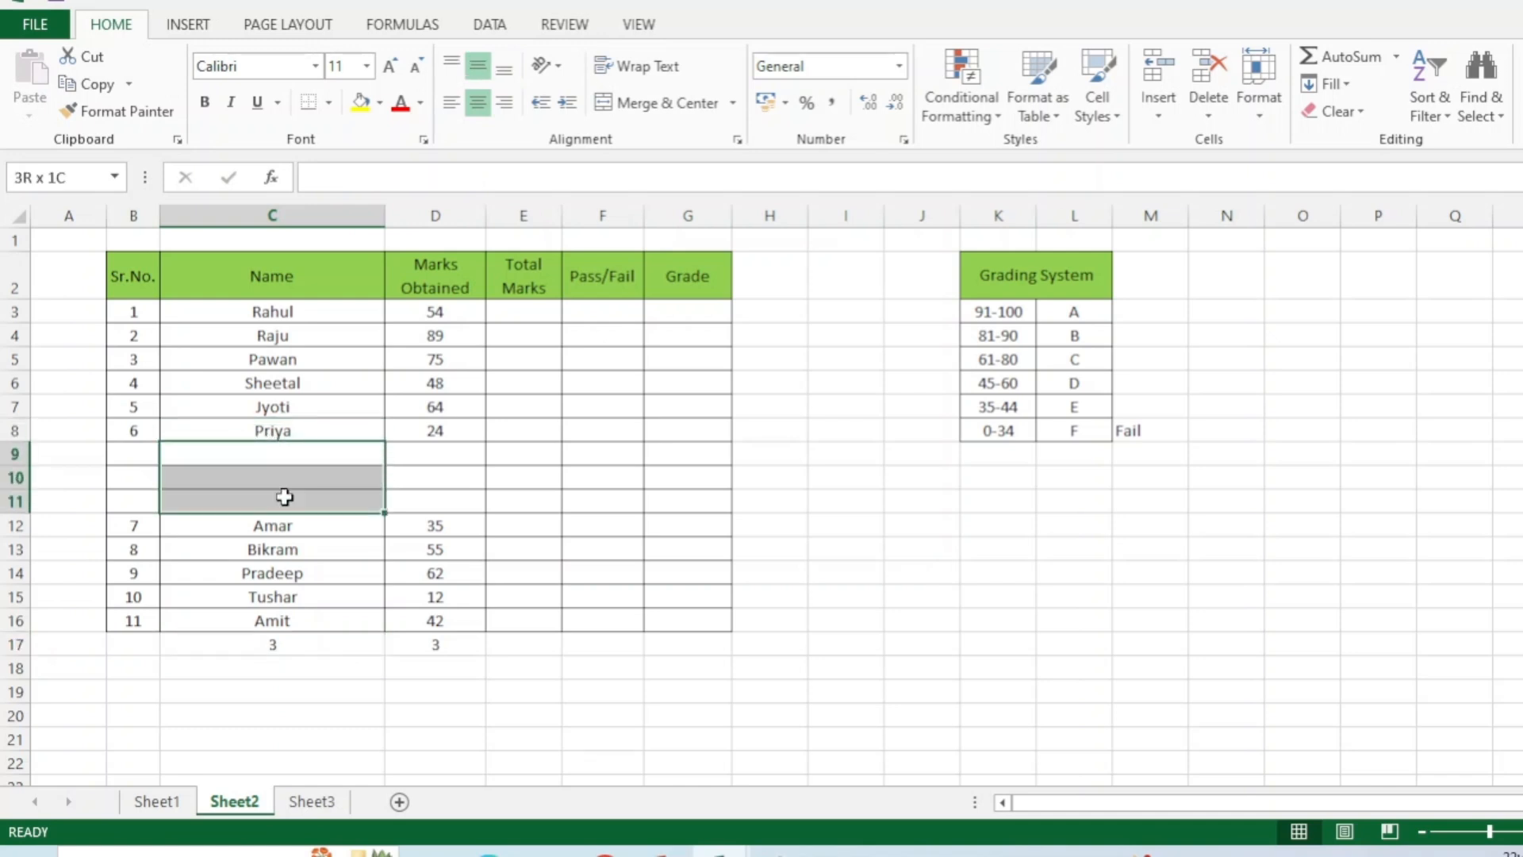
left_click(300, 643)
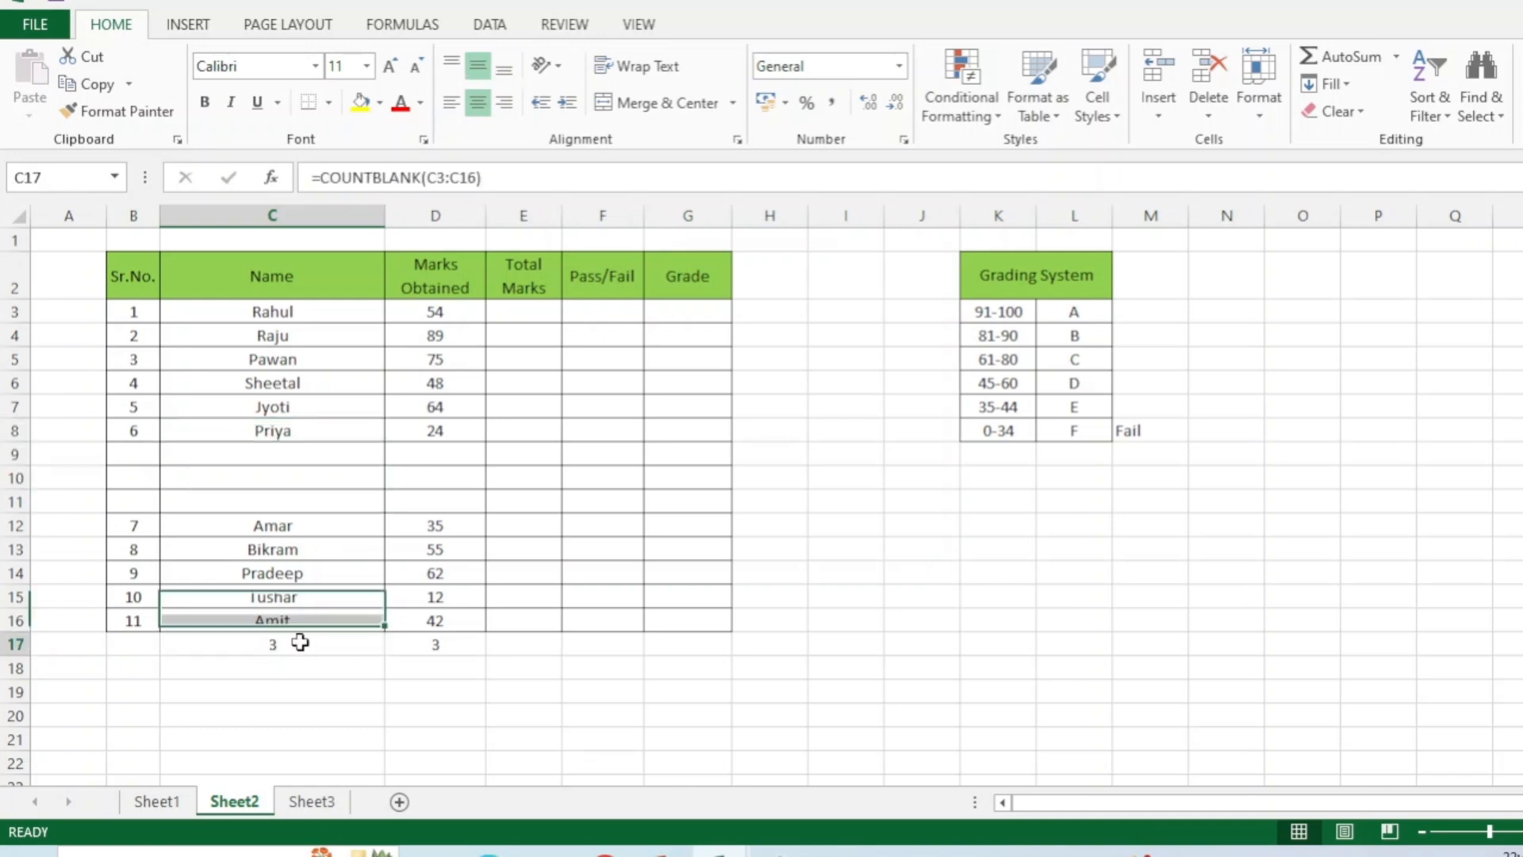
Step: Clear the name and marks of Sr.No. 7 in C12 and D12 and check the COUNTBLANK results in row 17
left_click(287, 529)
key("Delete")
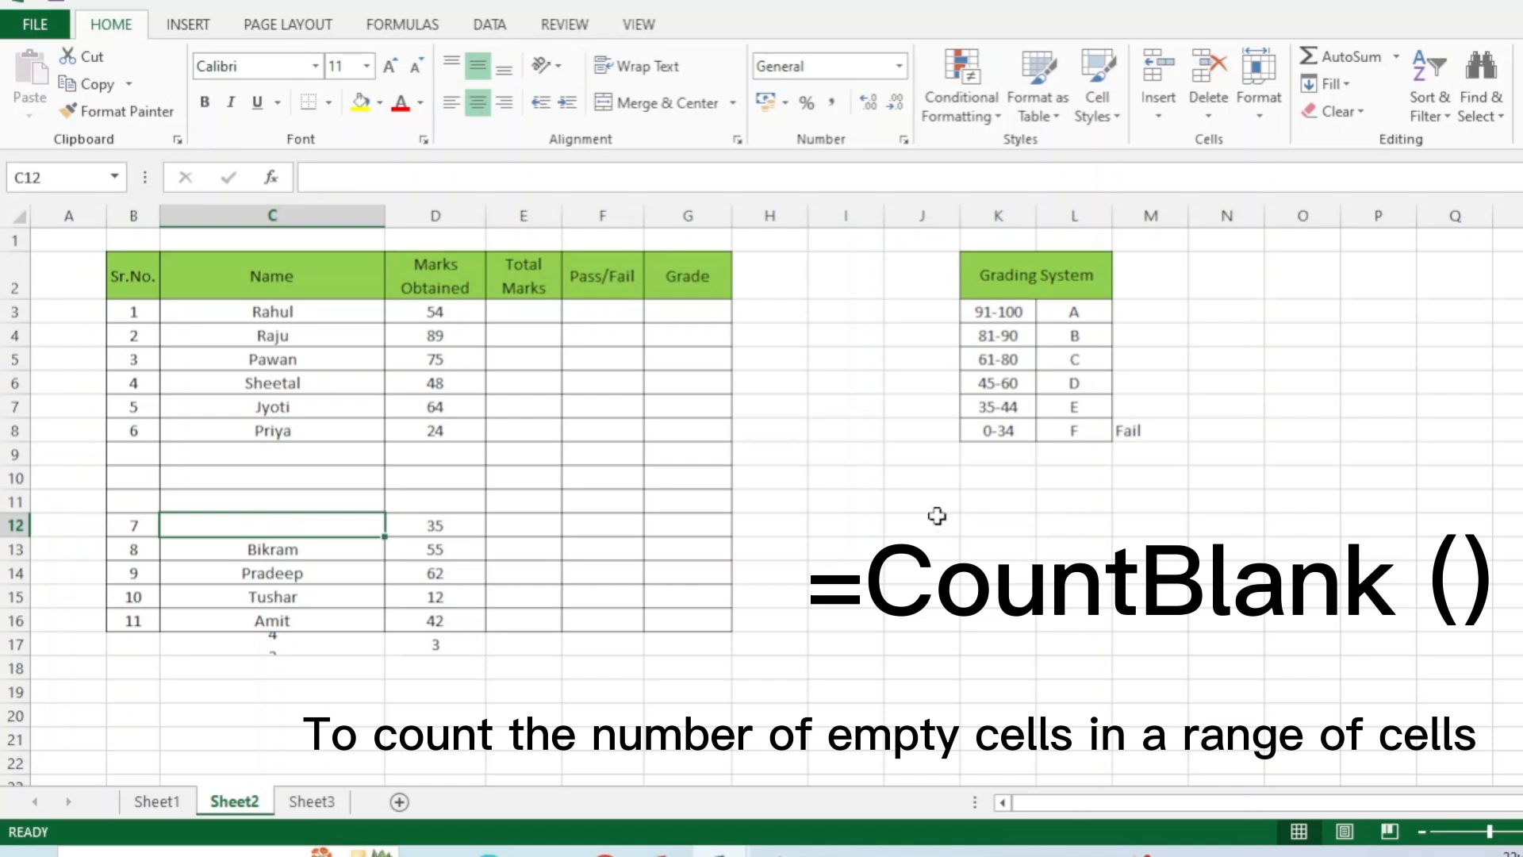
left_click(315, 639)
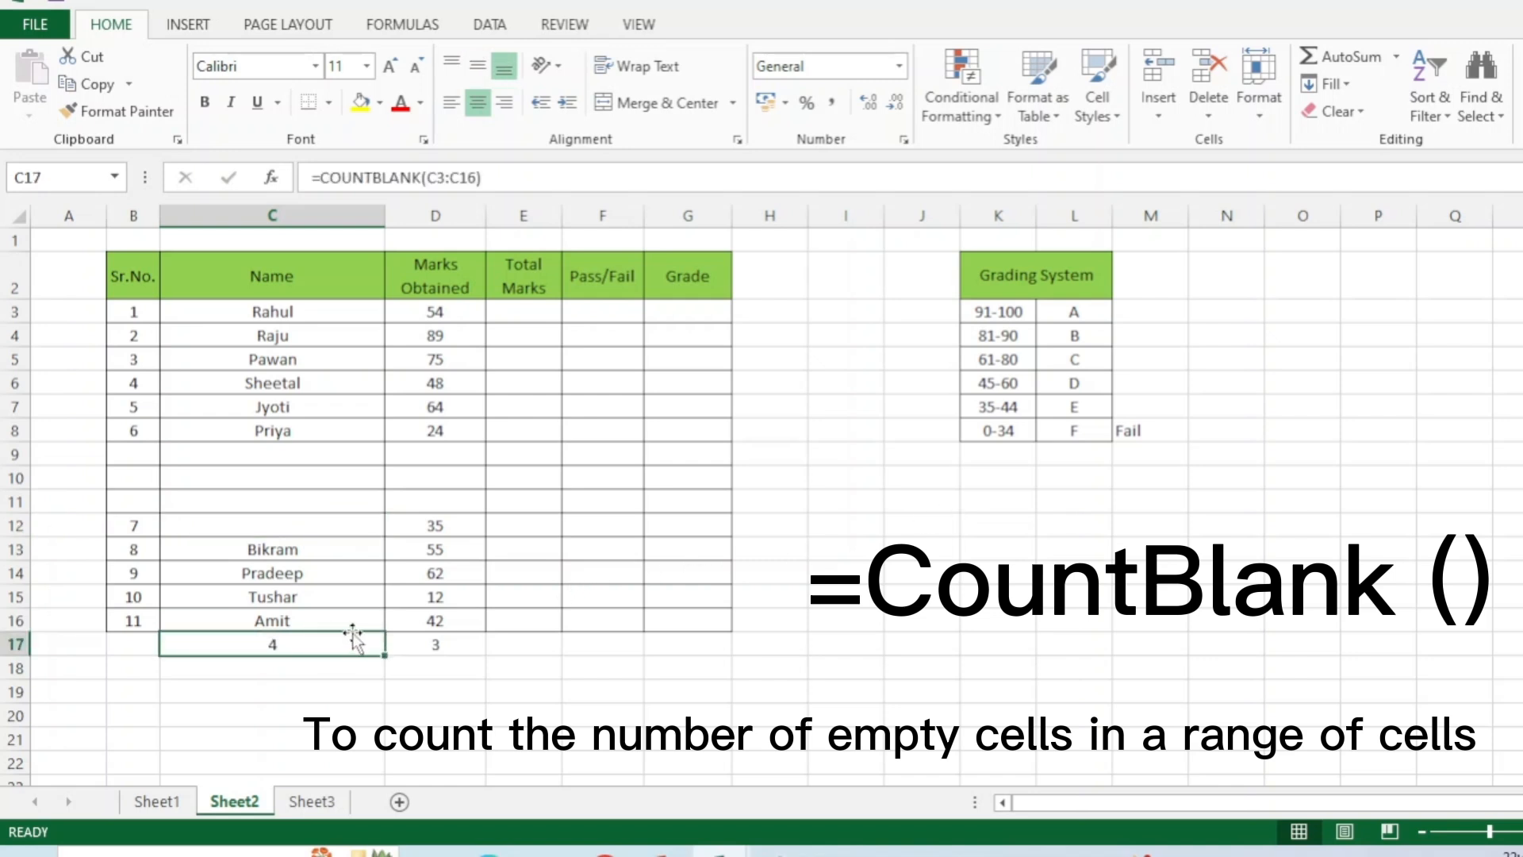
left_click(441, 530)
key("Delete")
left_click(466, 642)
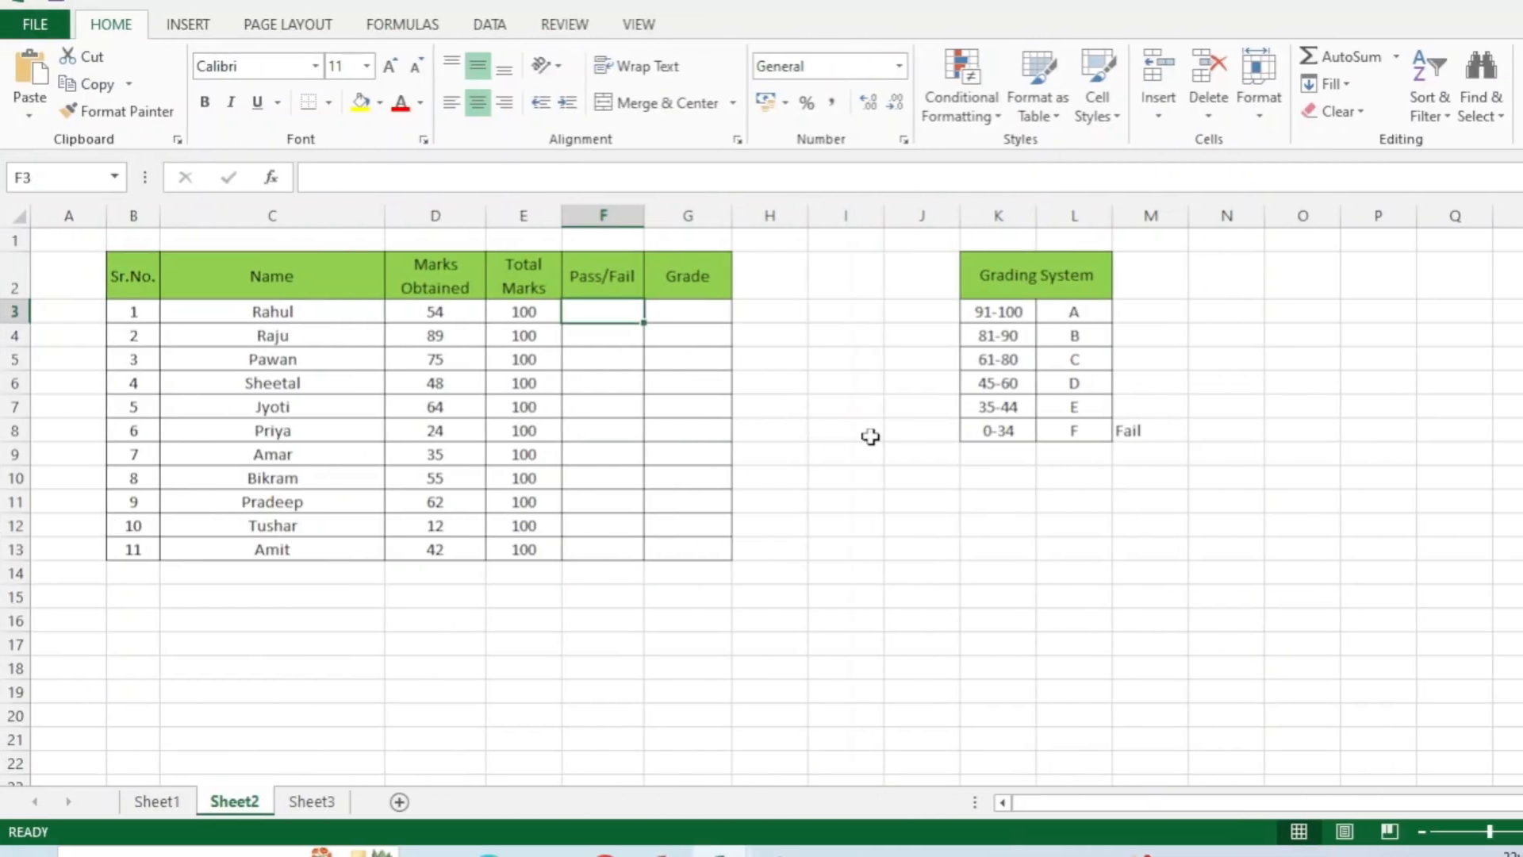
Step: Enter the formula =IF(D3>=35,"P","F") in cell F3 for the first student's Pass/Fail result
left_click_drag(321, 309, 316, 510)
left_click_drag(322, 549, 331, 546)
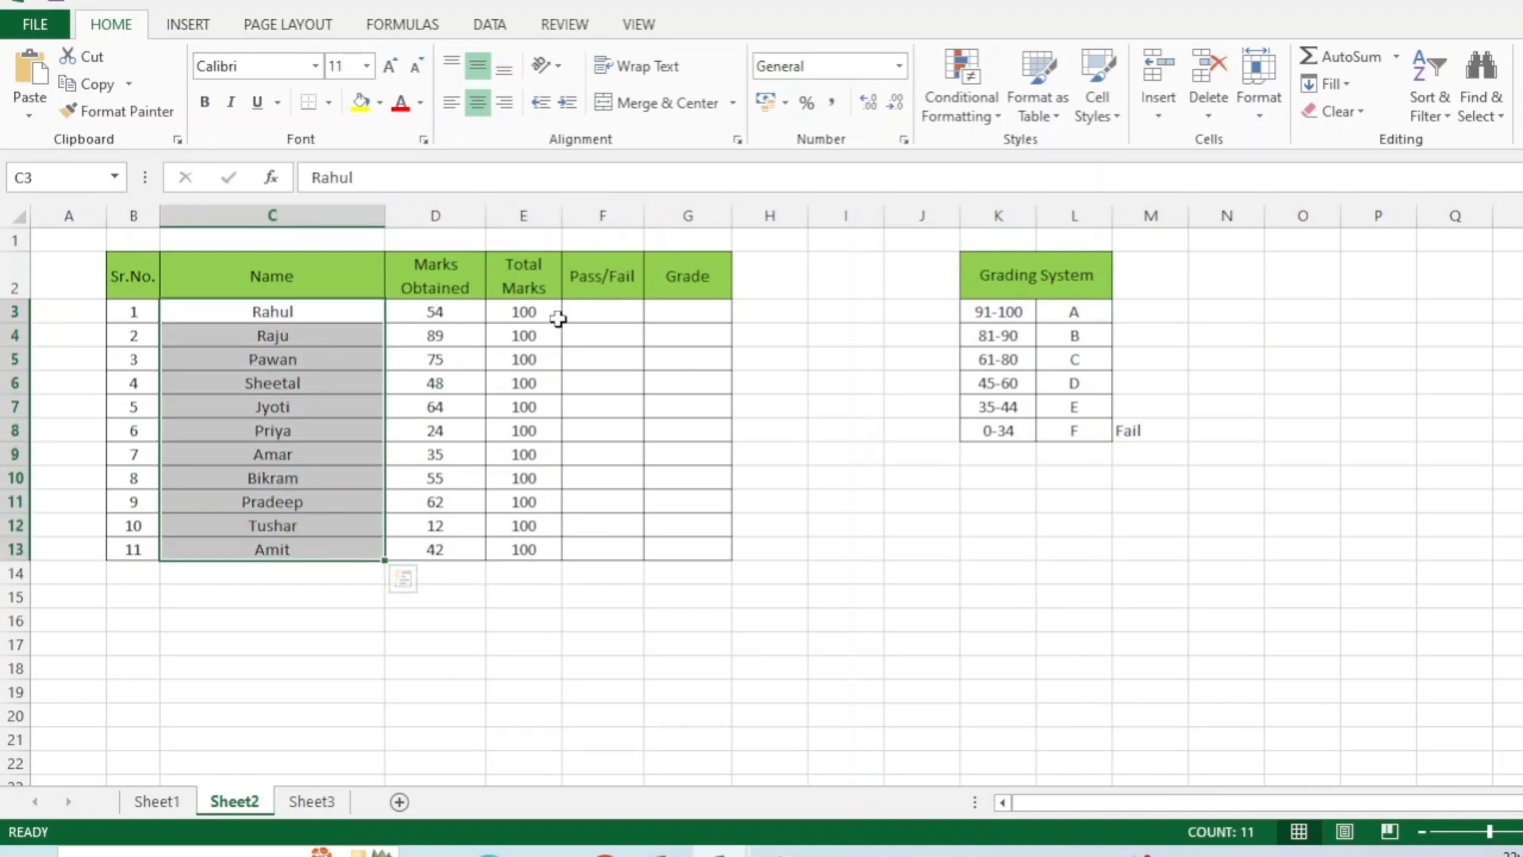
left_click(607, 314)
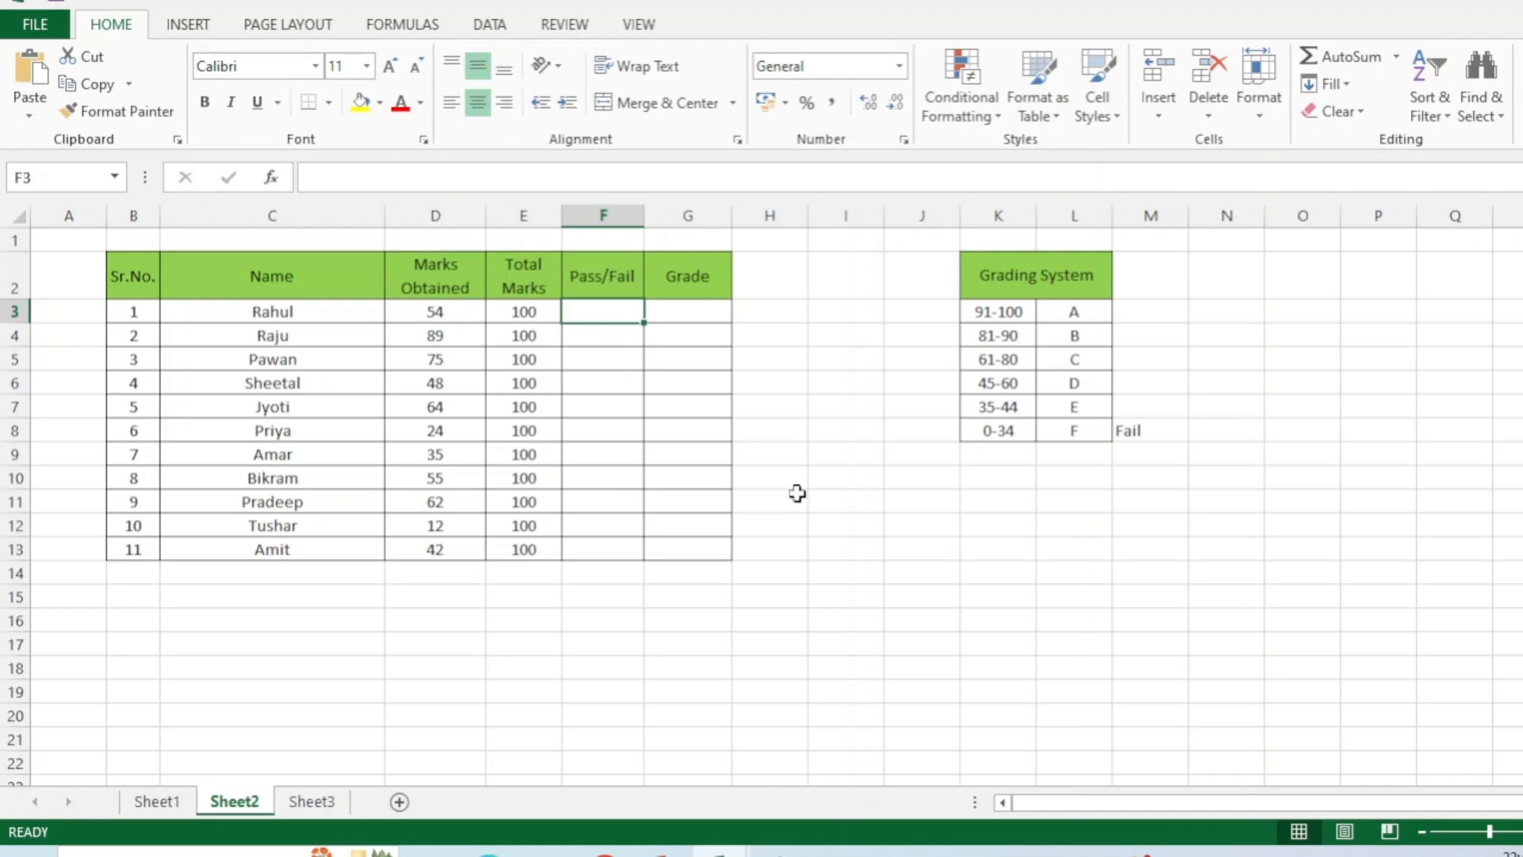
type("=if(")
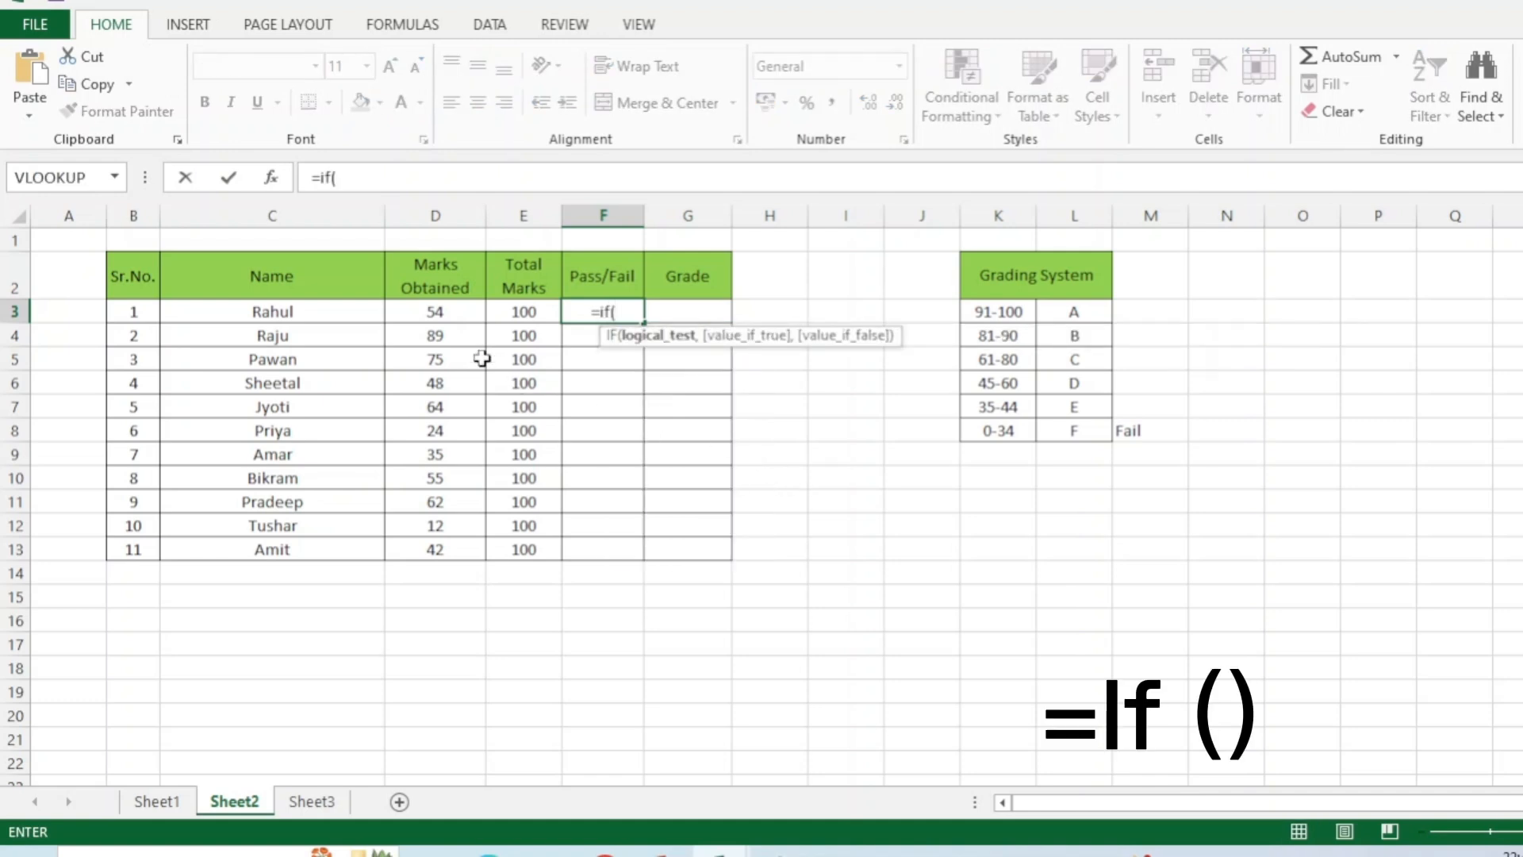
left_click(452, 314)
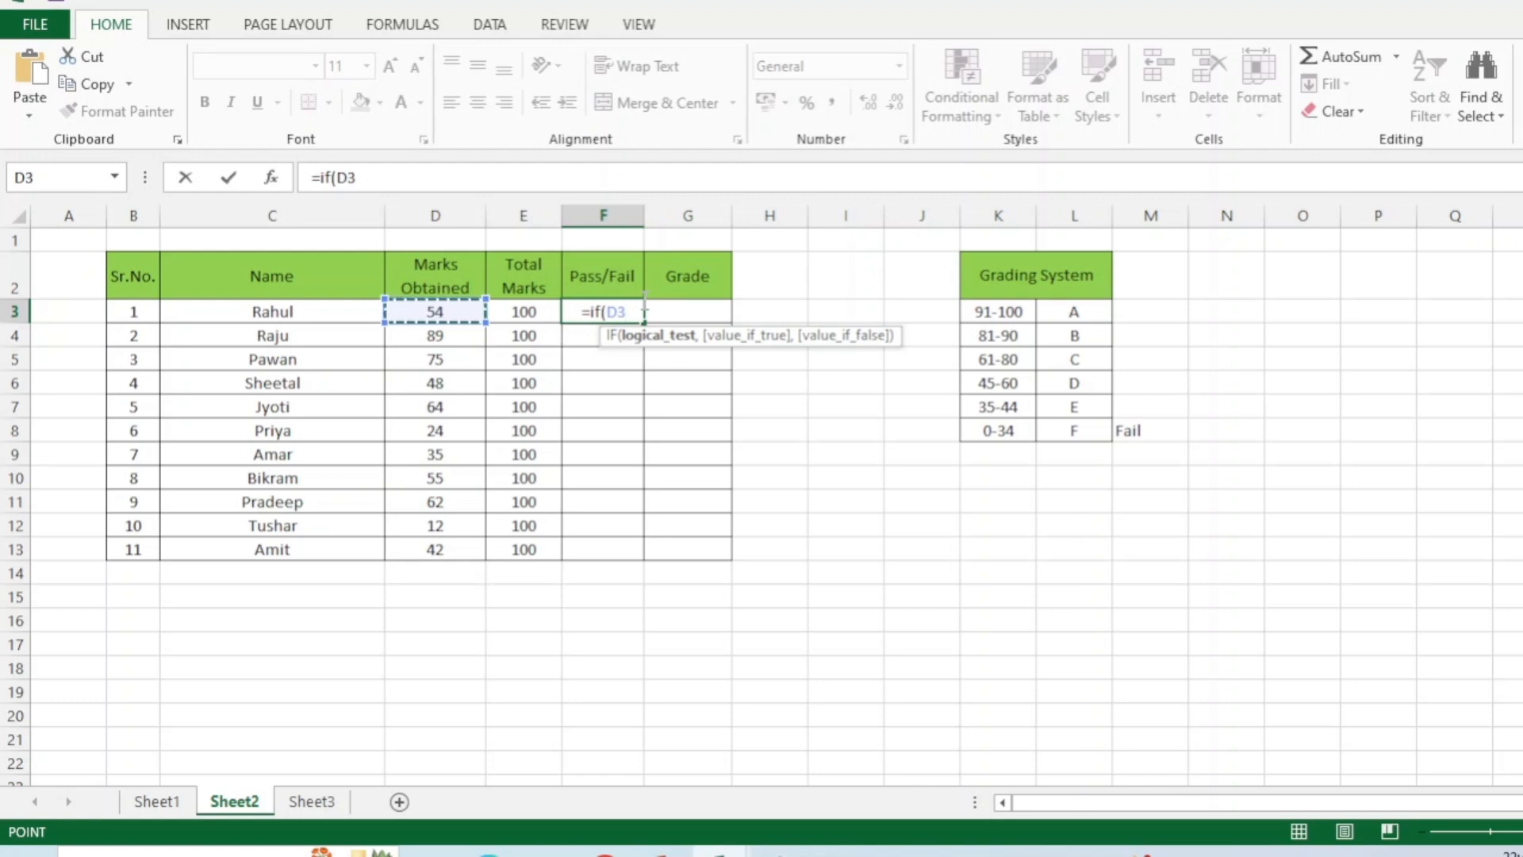
type(">=")
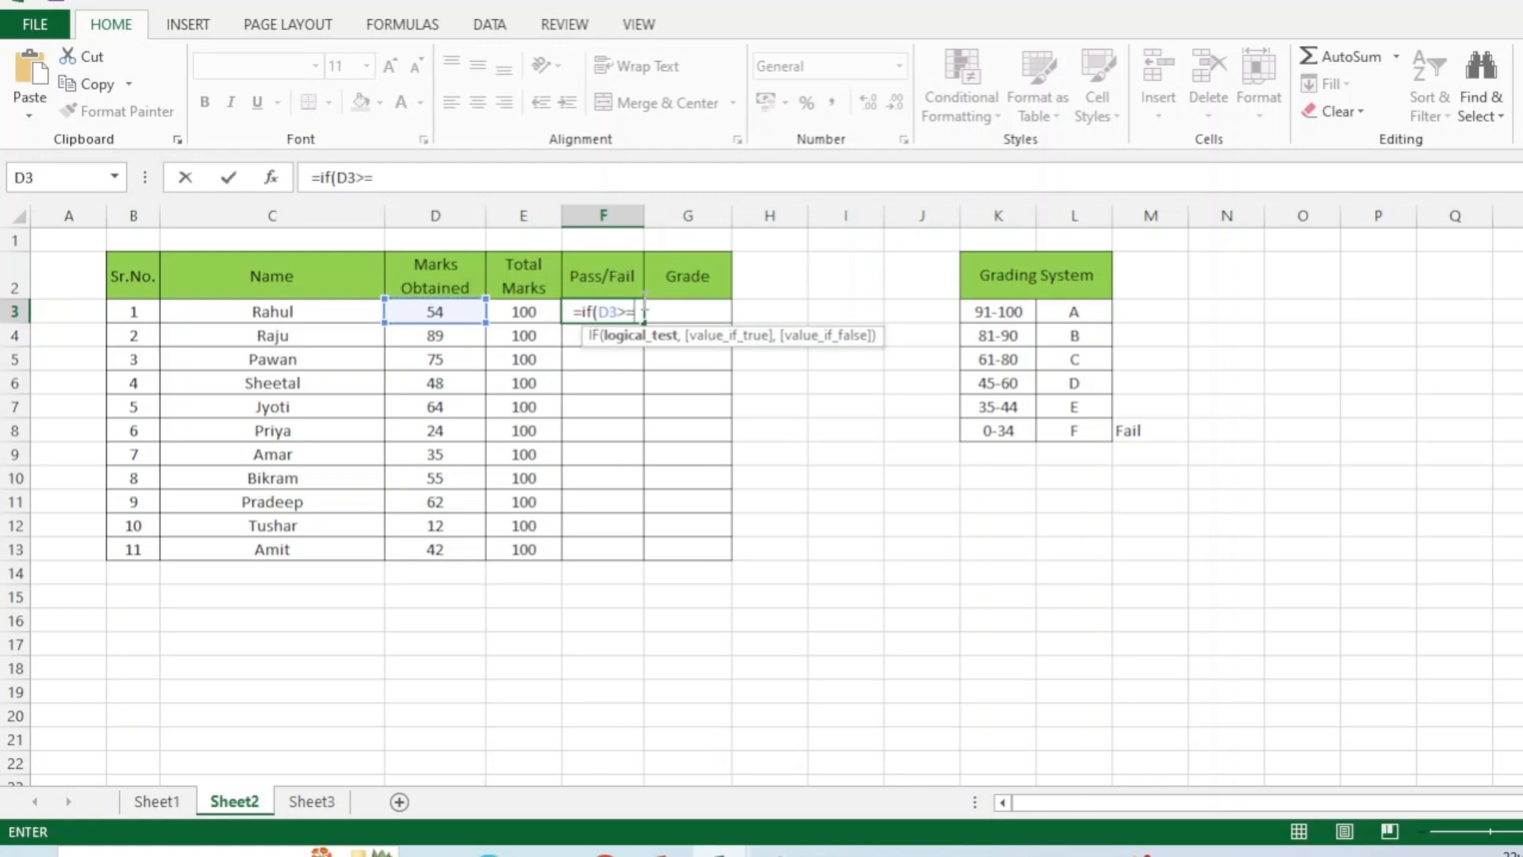
type("35")
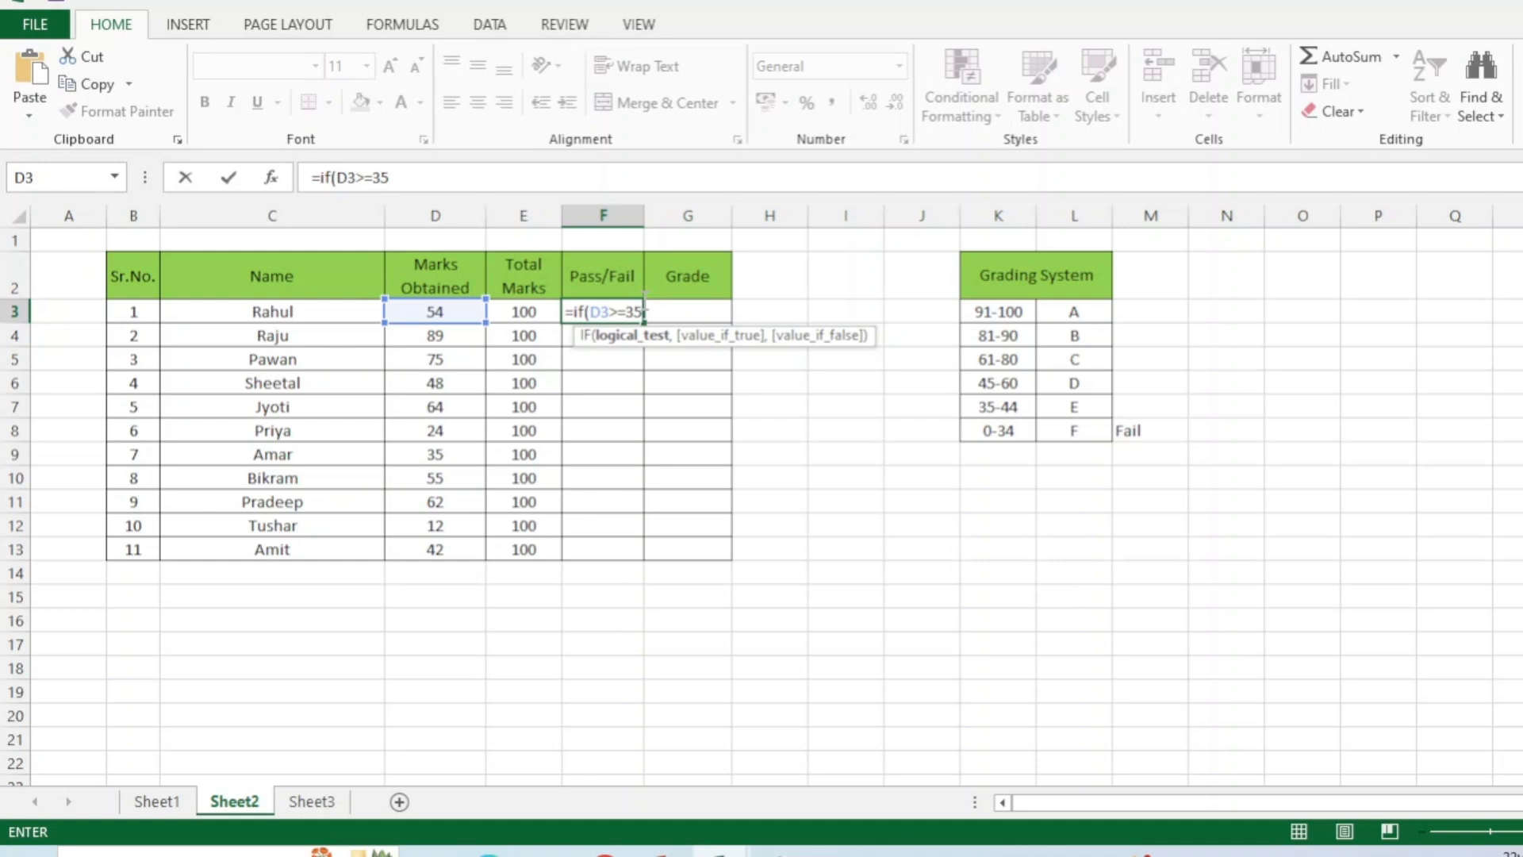
type(",")
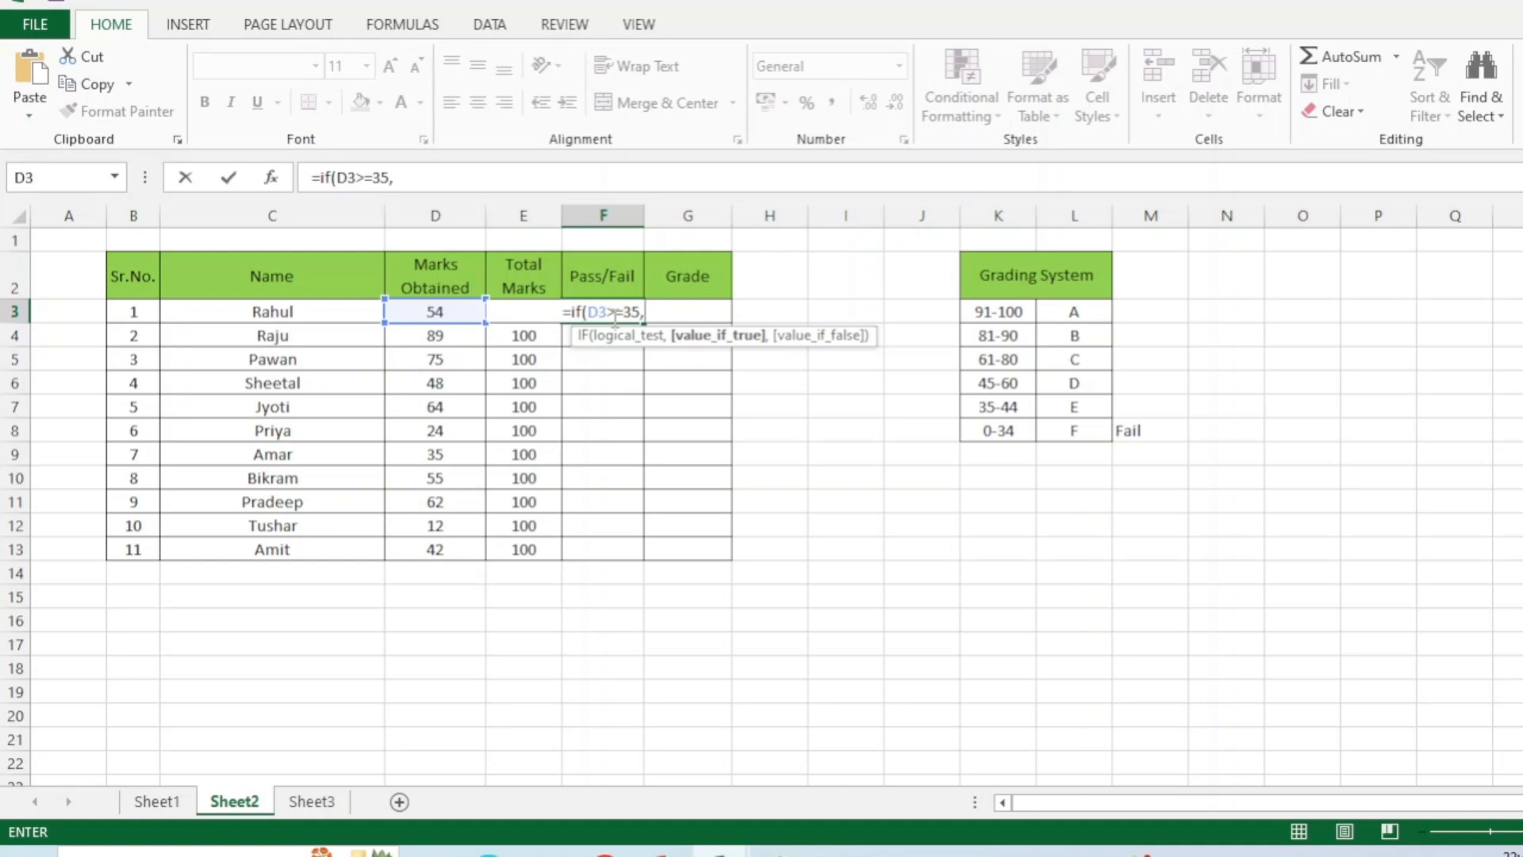
type("\"")
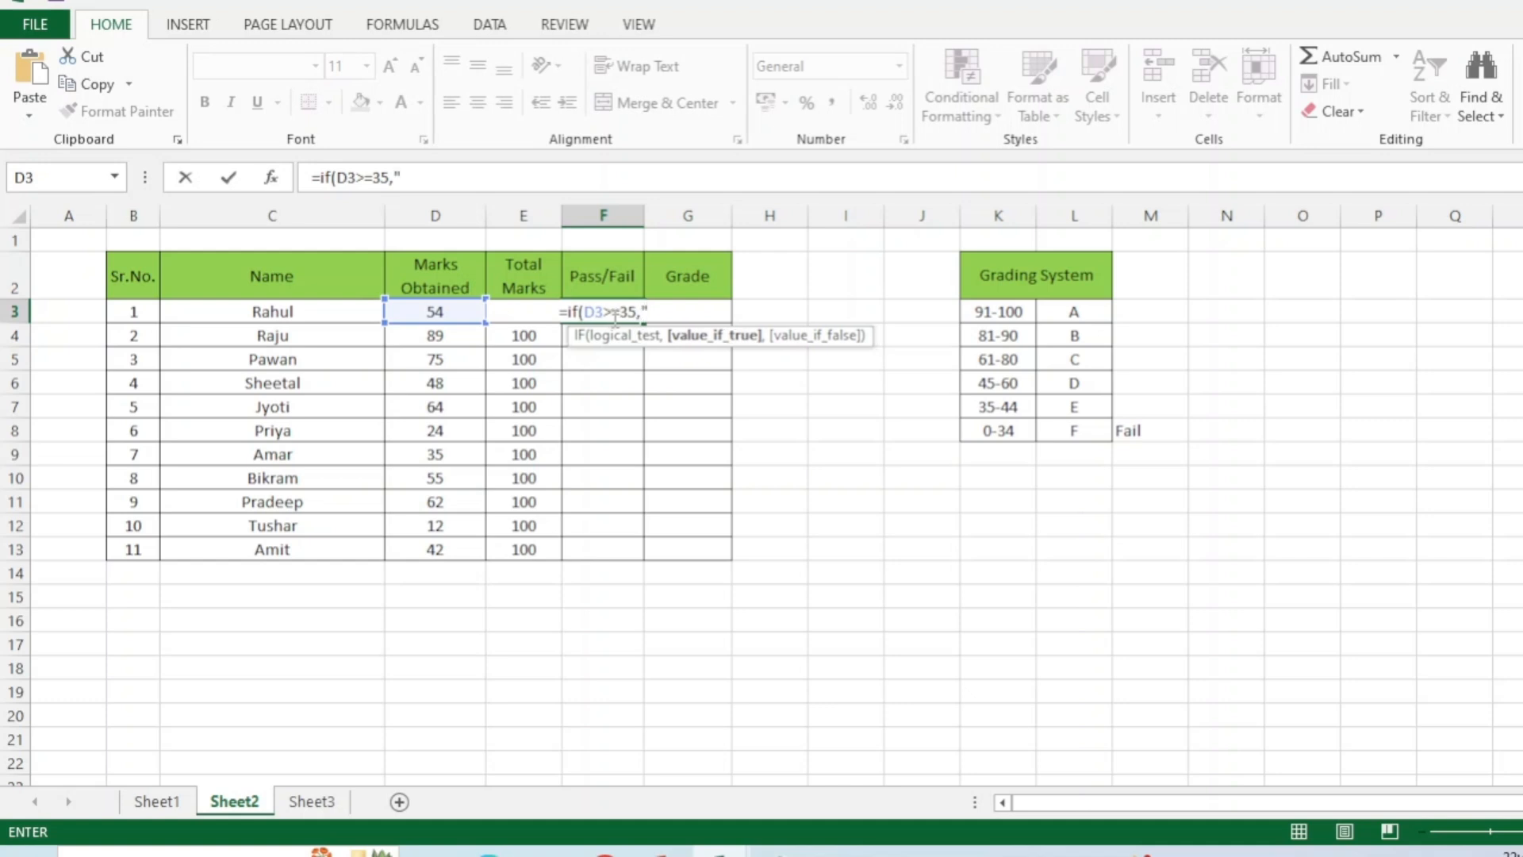
type("P\"")
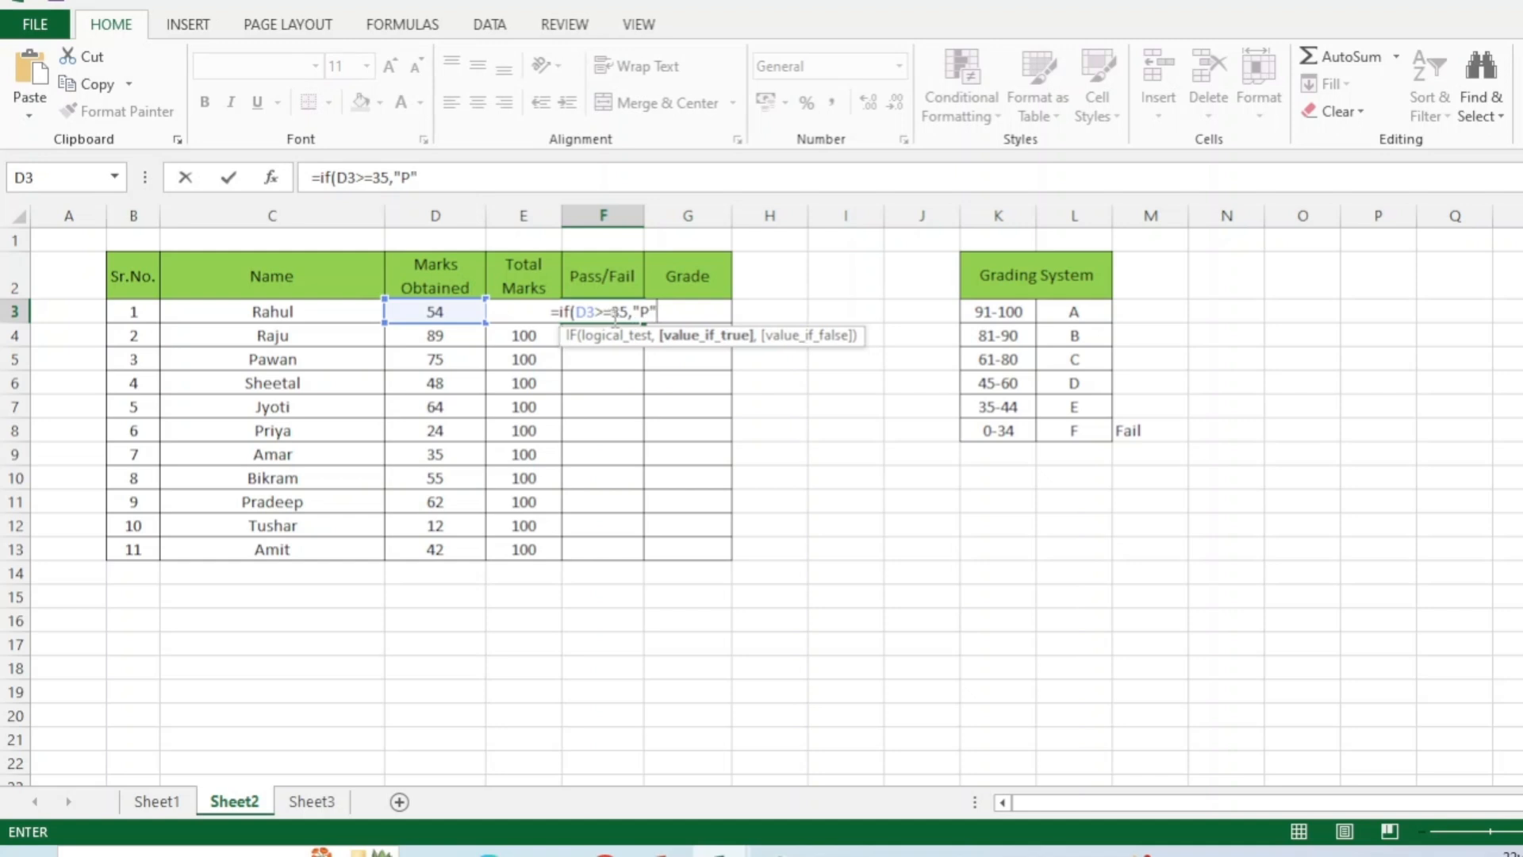
type(",")
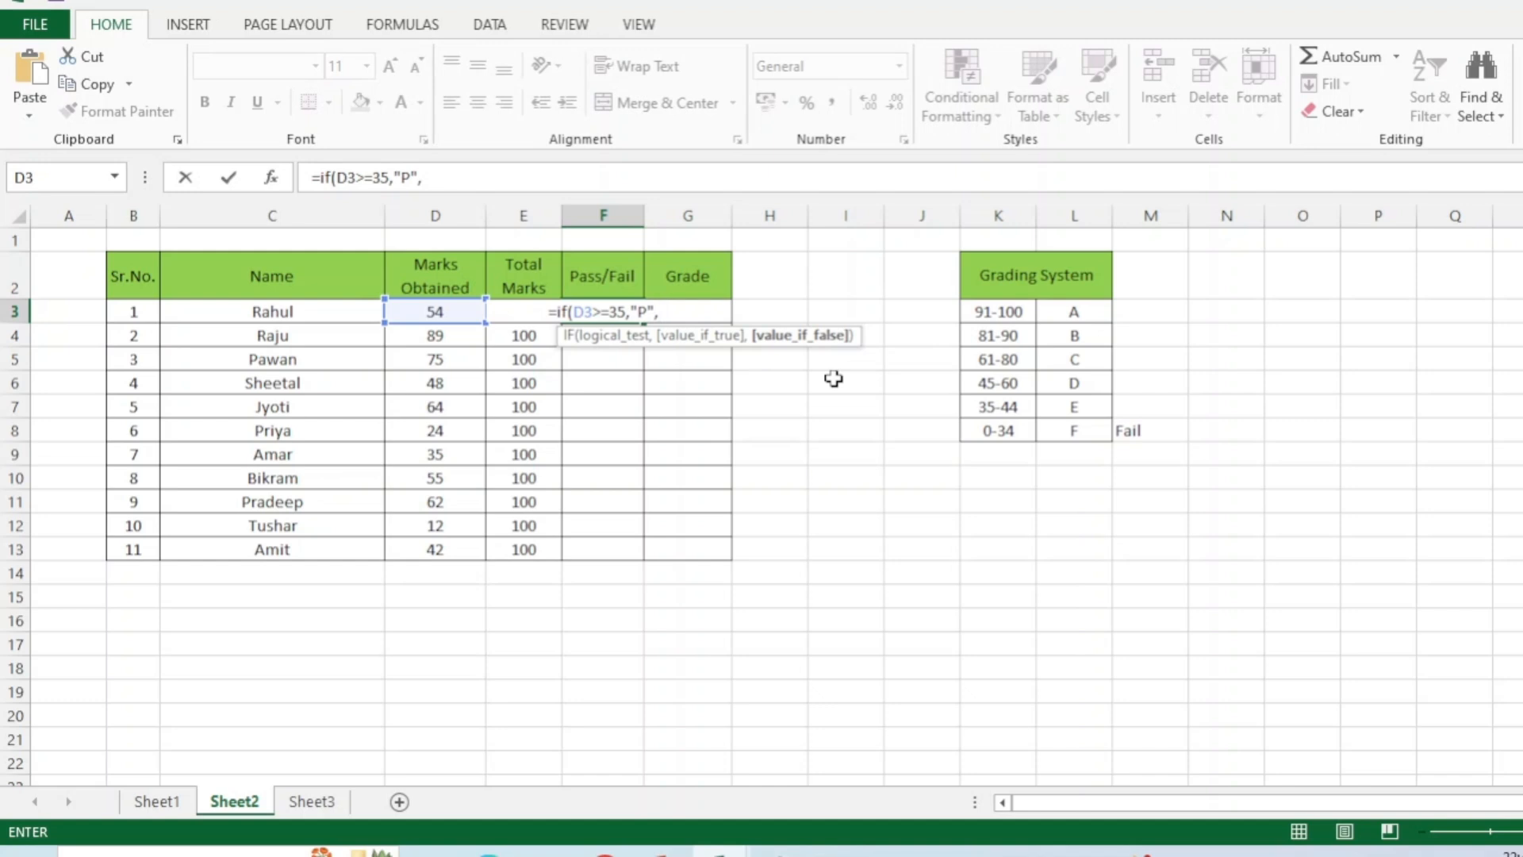
type("\"F\"")
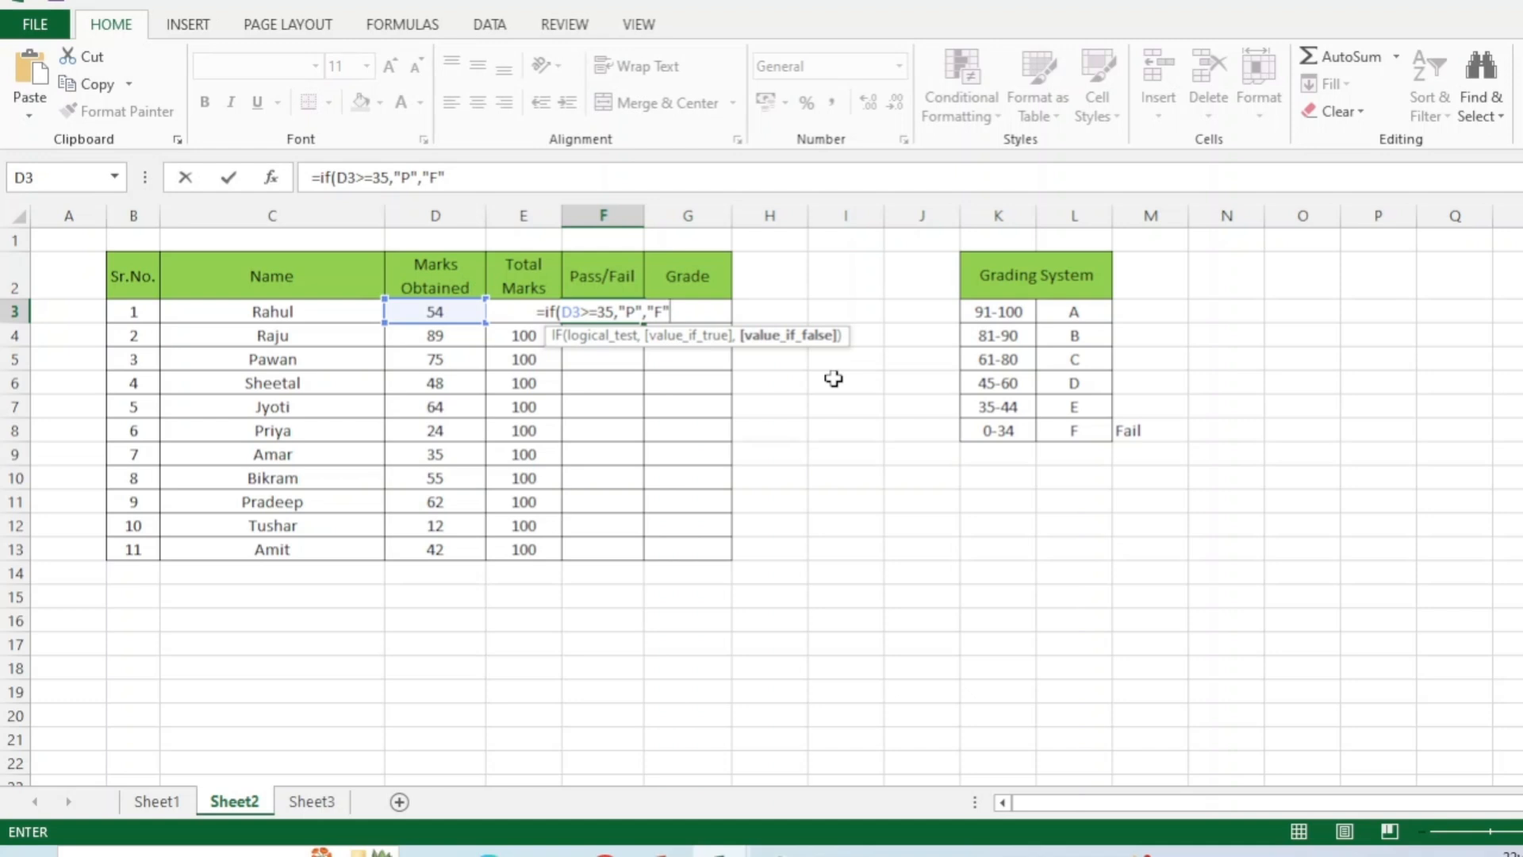
key("Return")
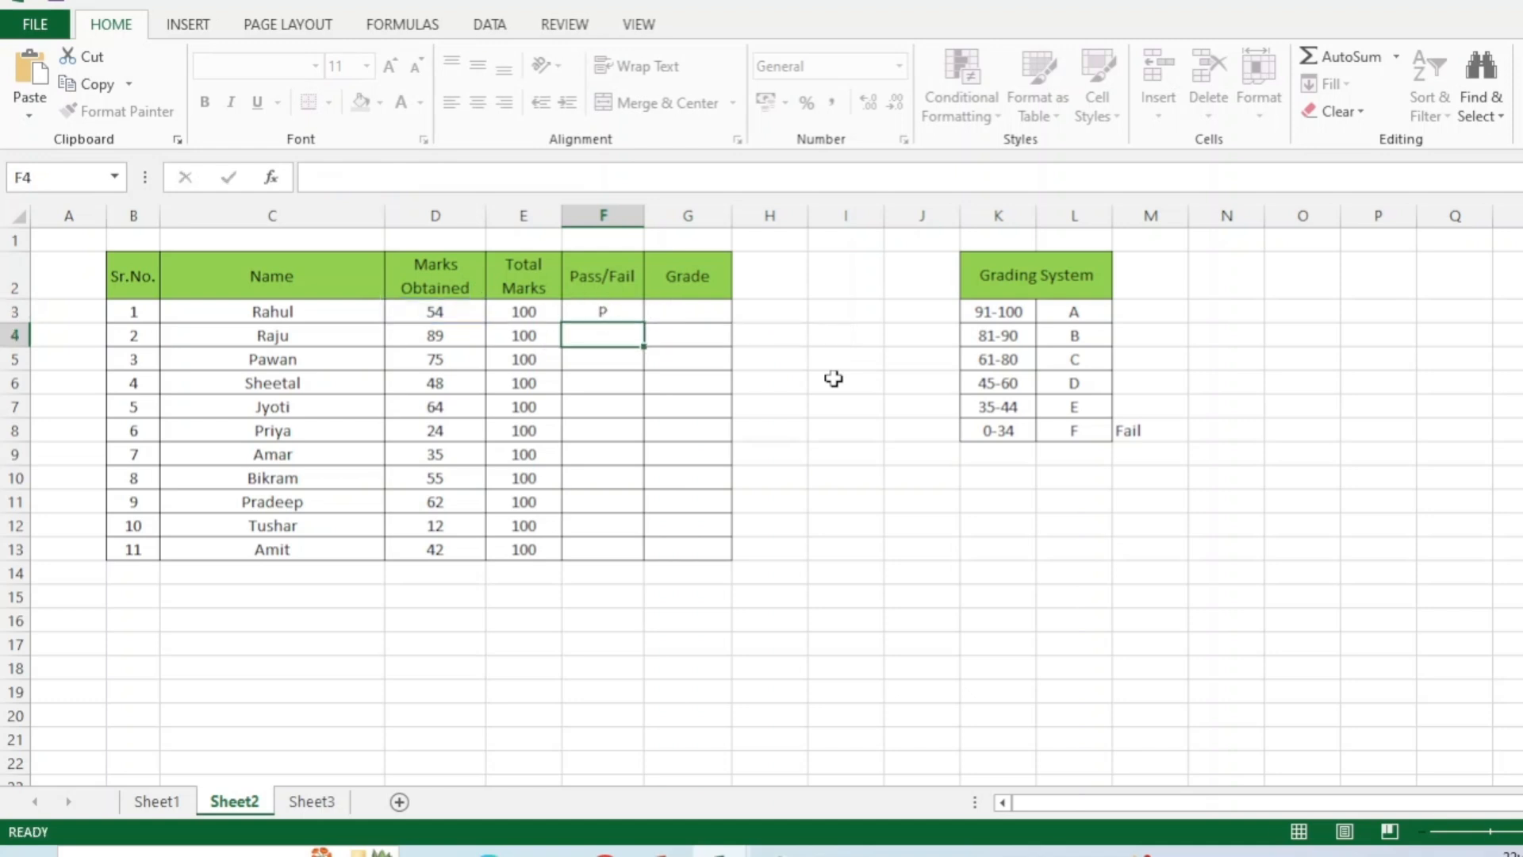
Step: Fill the IF formula from F3 down to F13 and check the Pass/Fail results in rows 8 and 12 against their marks
left_click(587, 308)
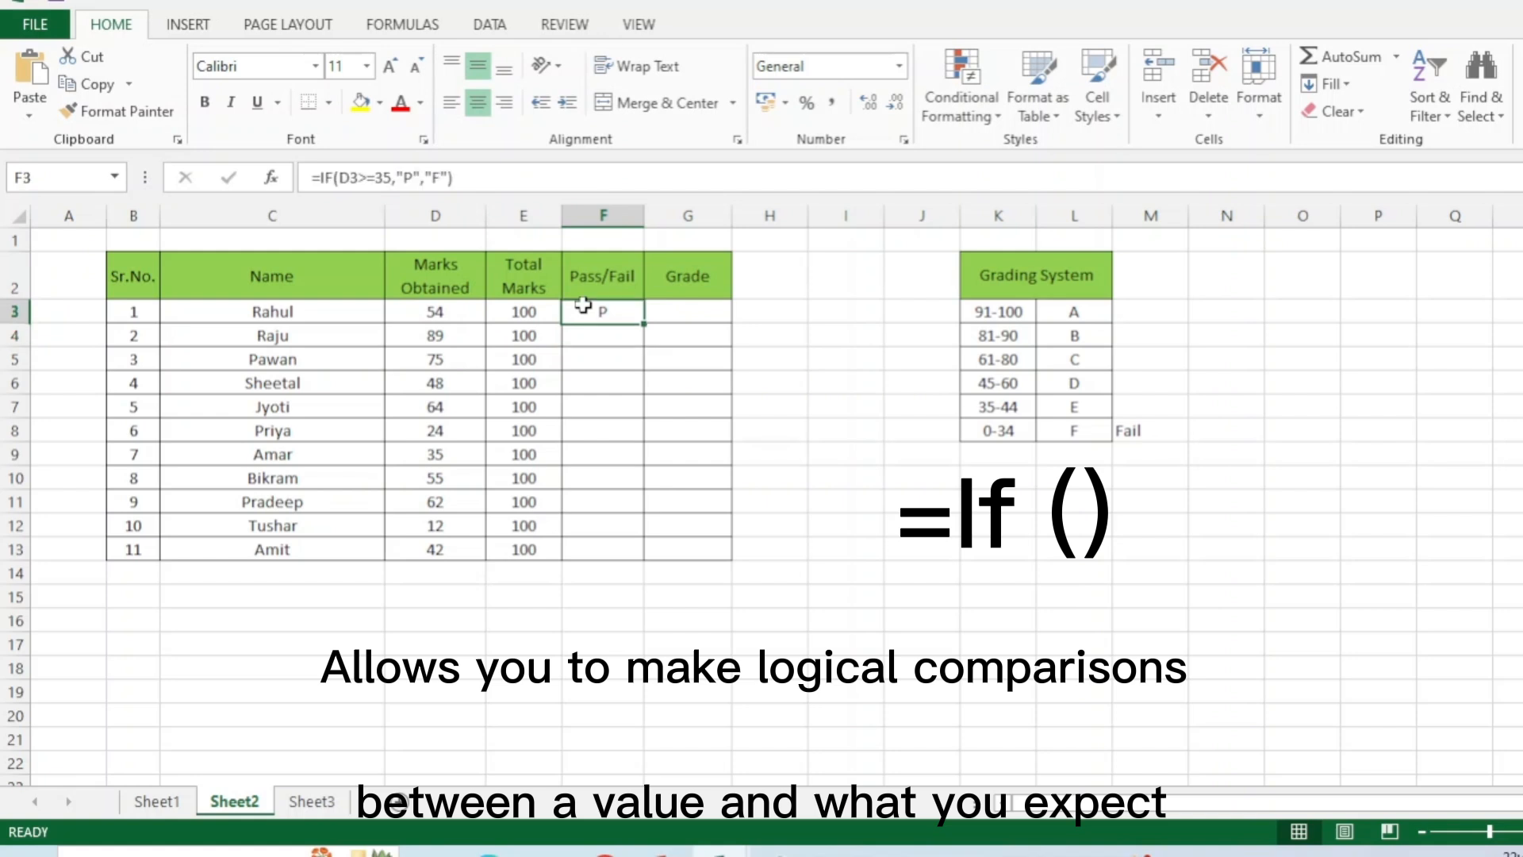
double_click(641, 320)
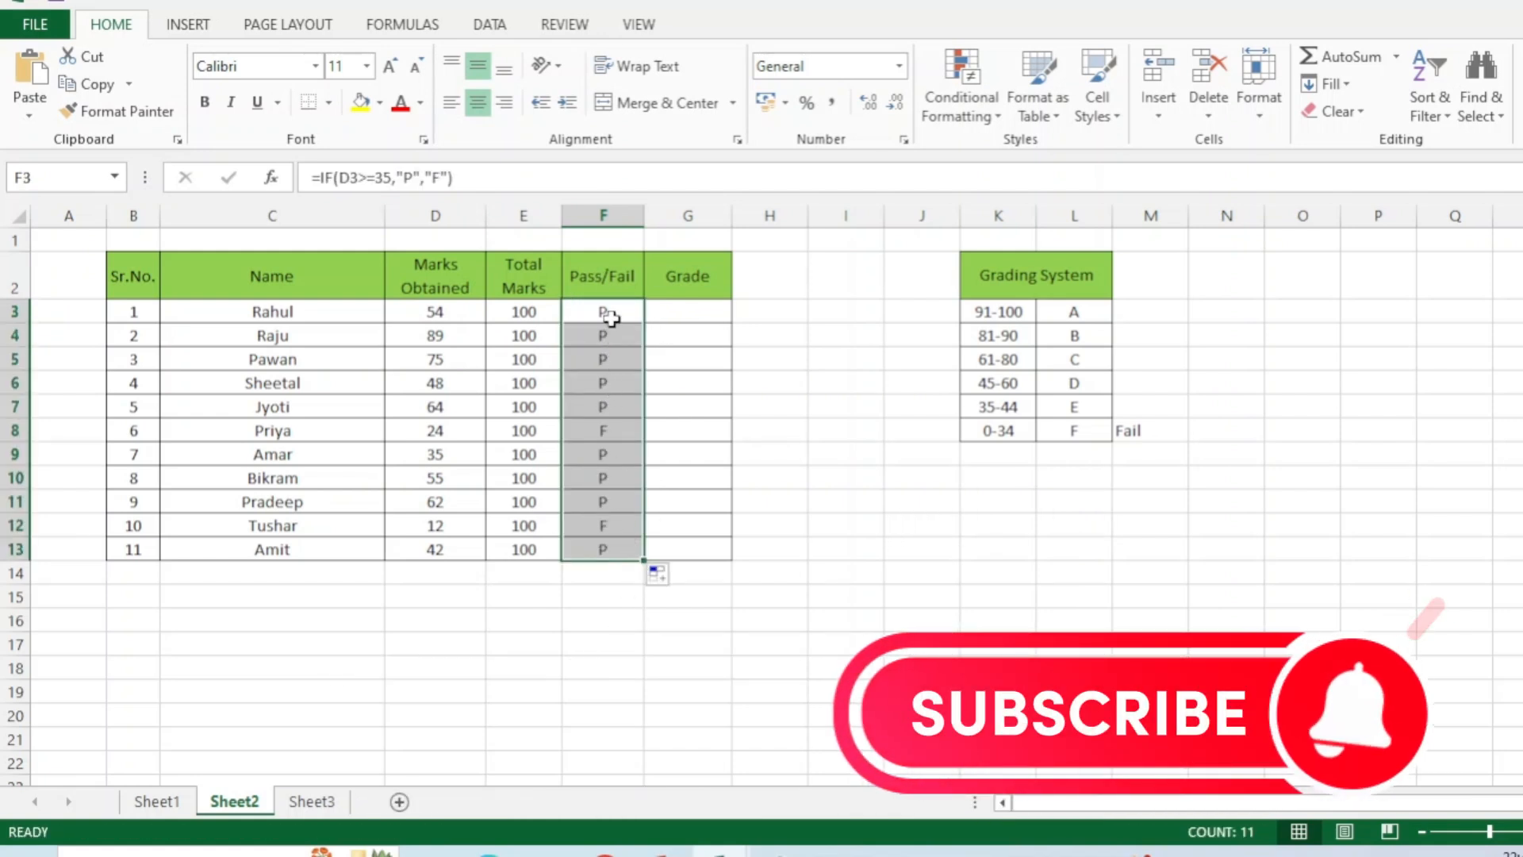
left_click(609, 430)
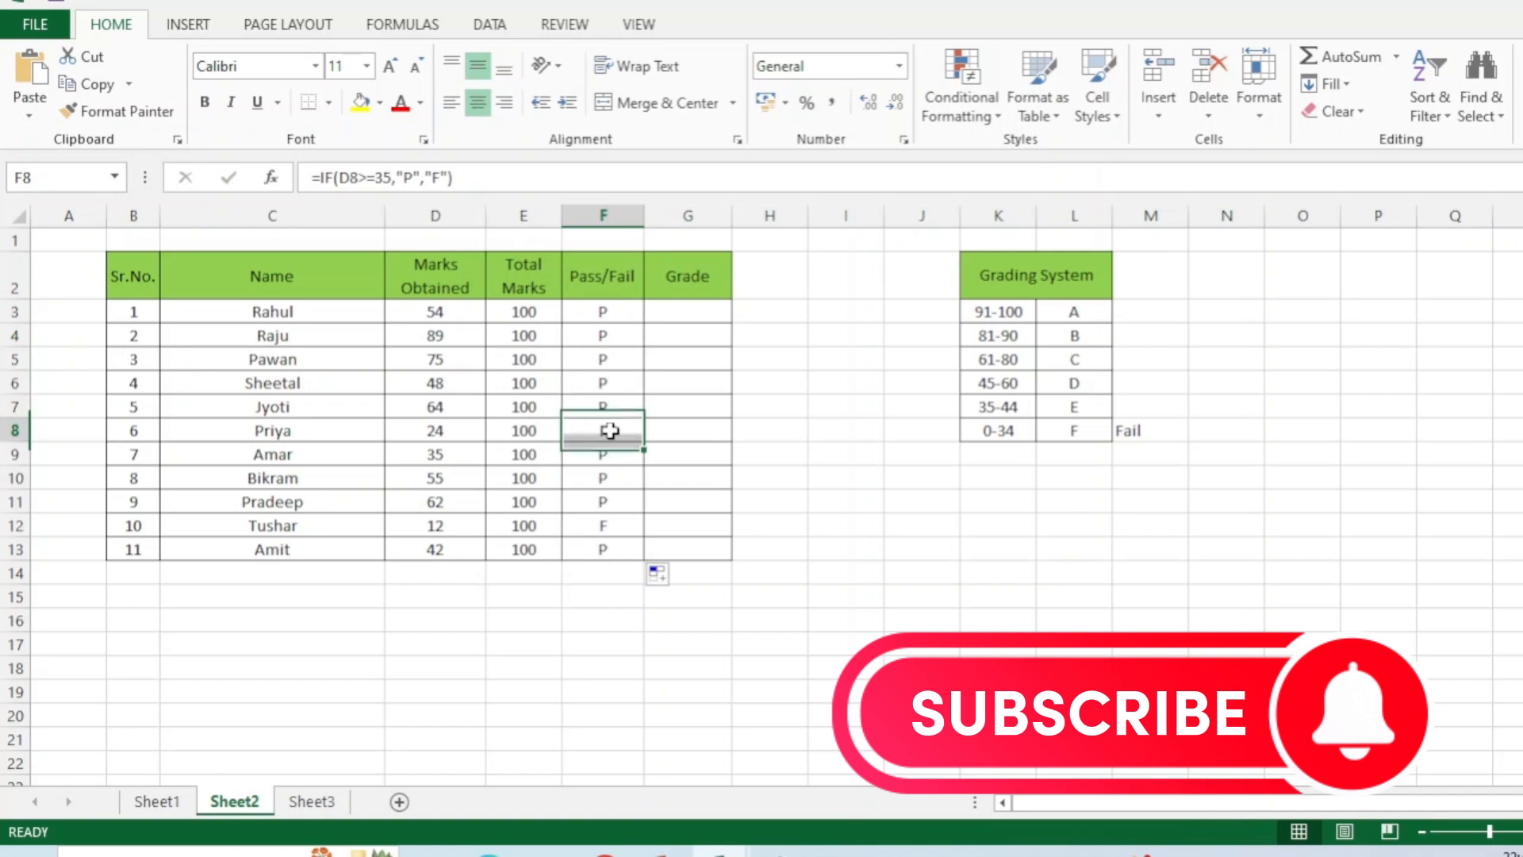
left_click(442, 438)
left_click(605, 524)
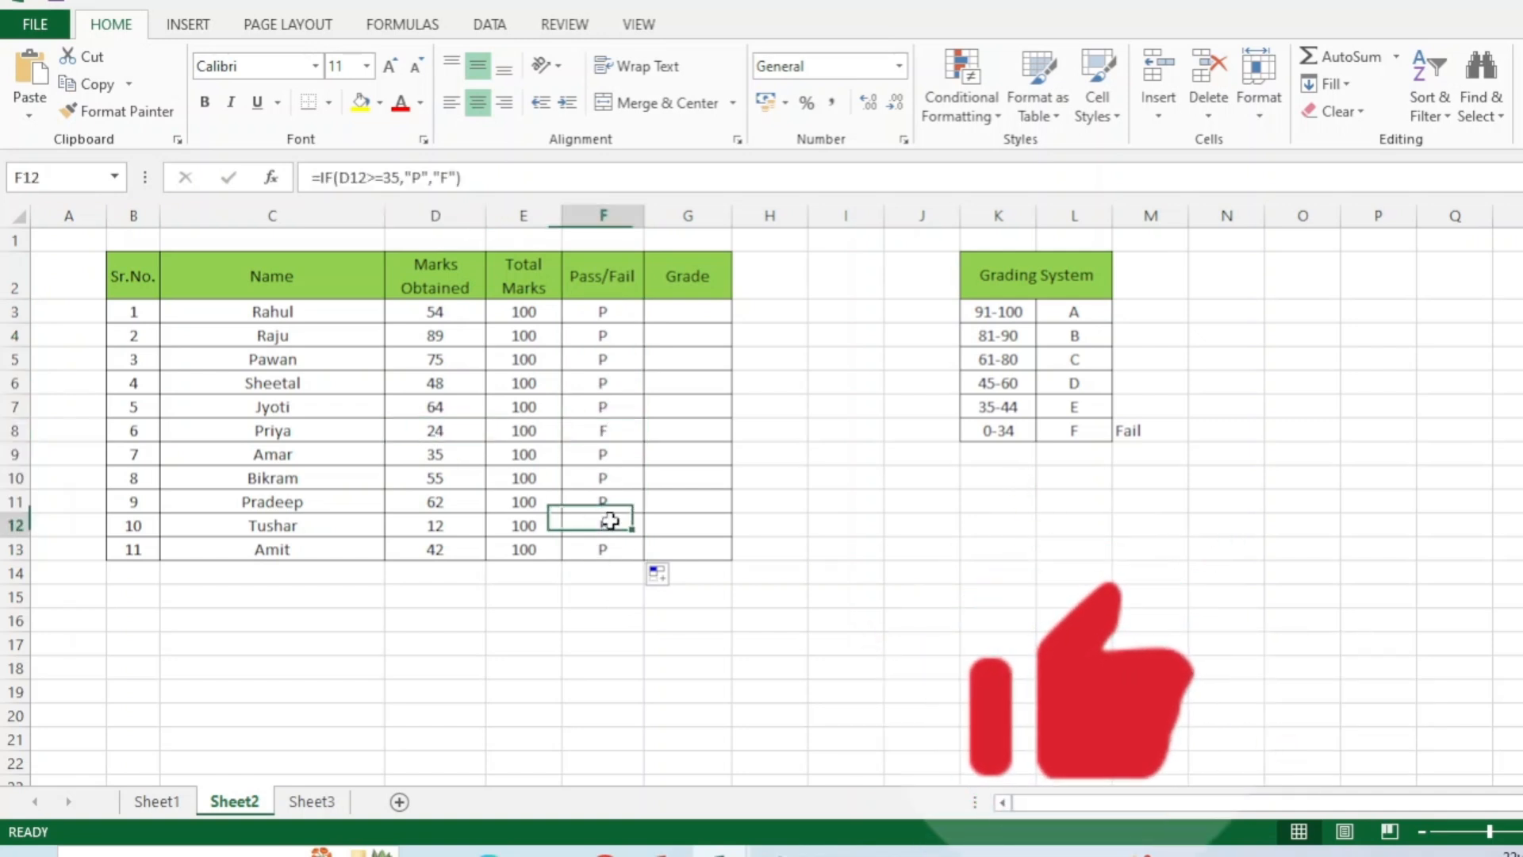
left_click(464, 525)
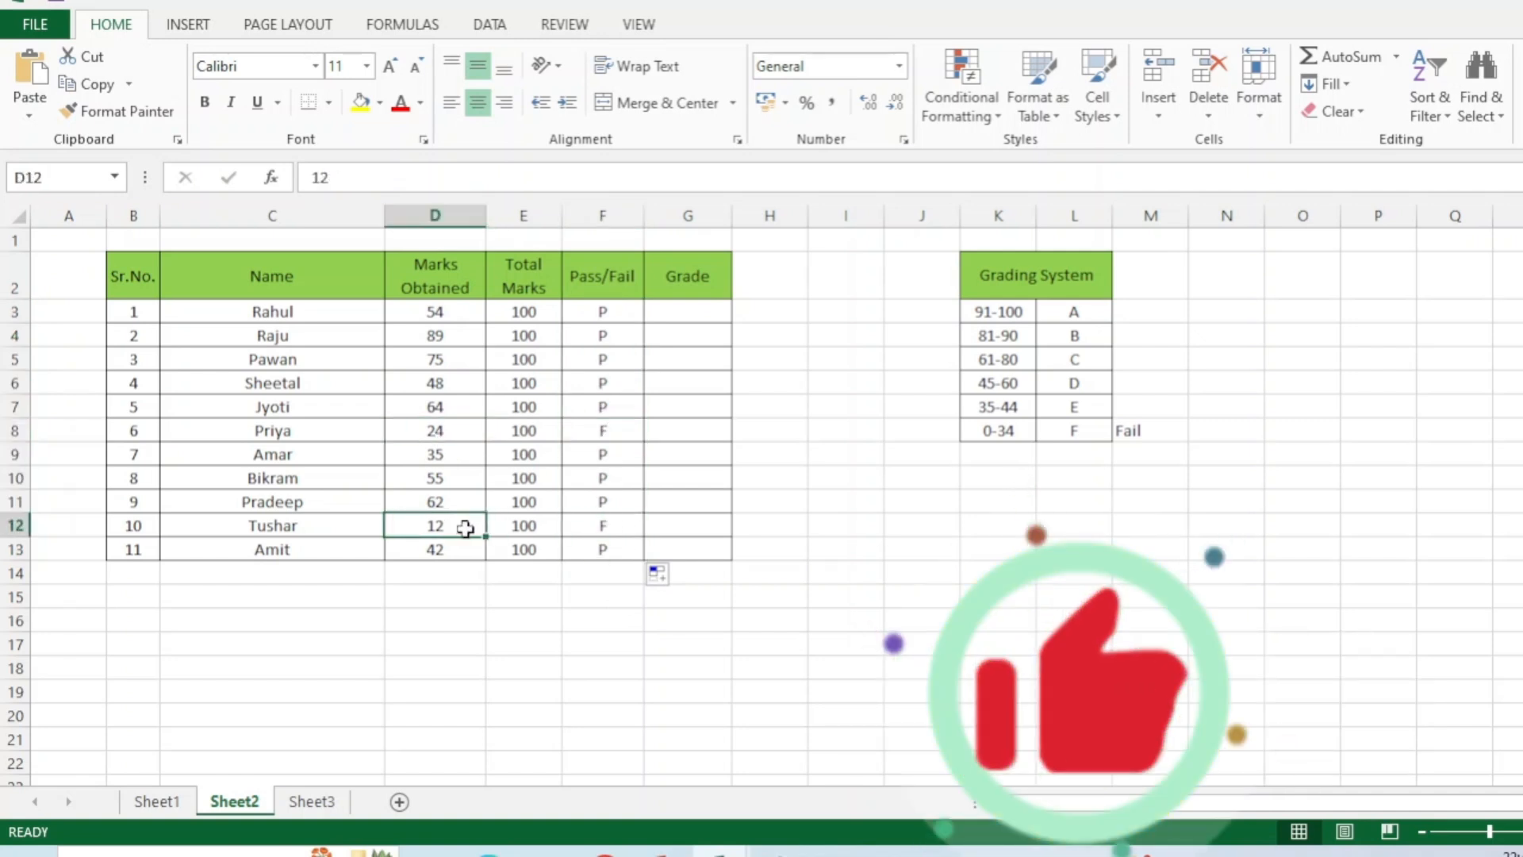
left_click(464, 313)
left_click(601, 476)
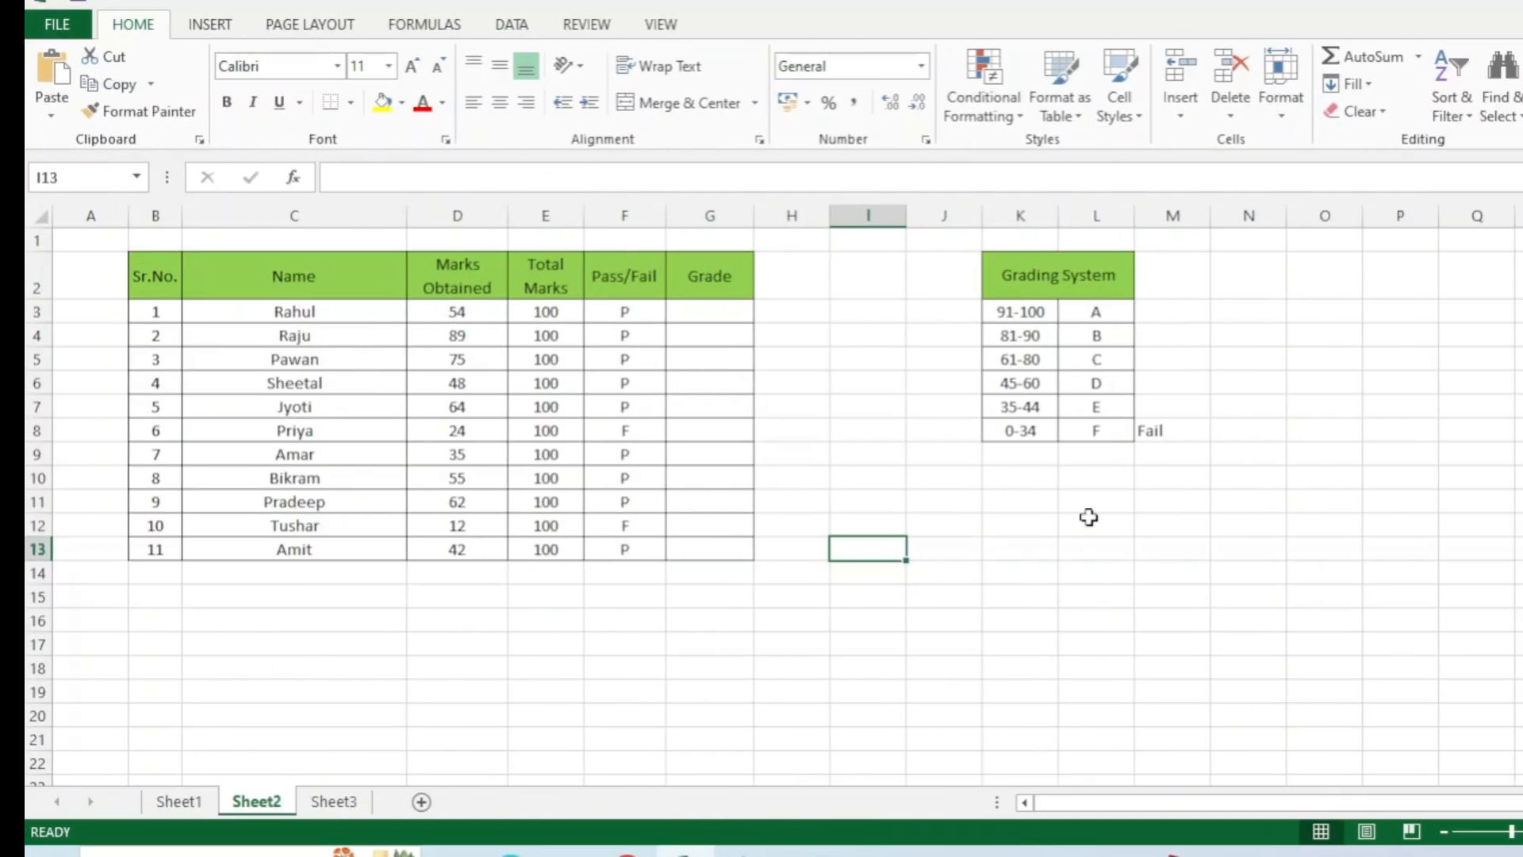
Step: Review the student names, the empty Grade column and the Grading System table in K2:L8
left_click_drag(329, 318, 308, 549)
left_click_drag(674, 309, 640, 544)
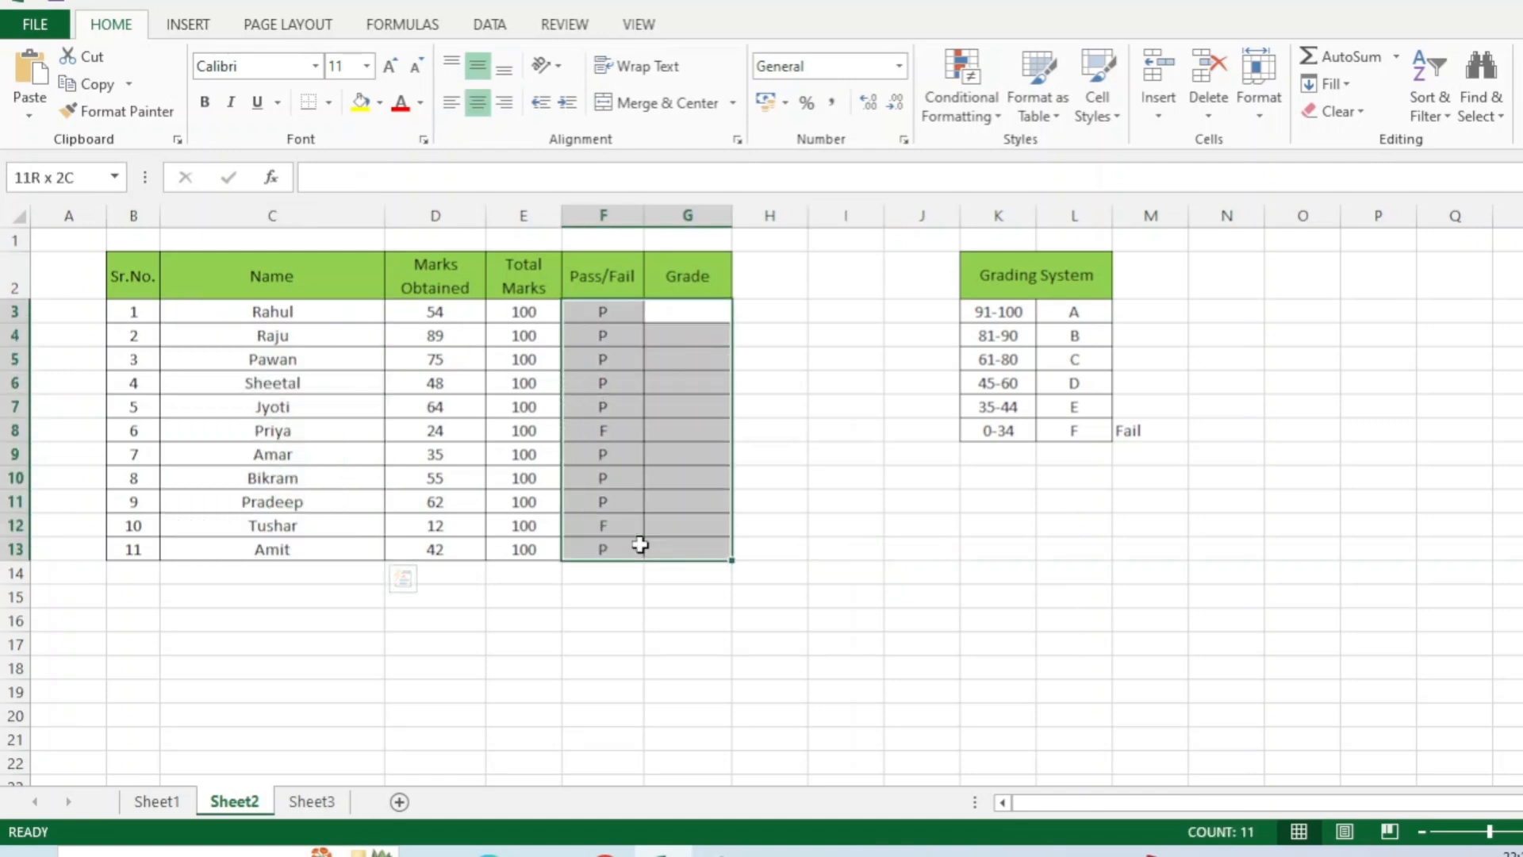
left_click(697, 414)
left_click(1027, 274)
left_click_drag(1028, 274, 1044, 424)
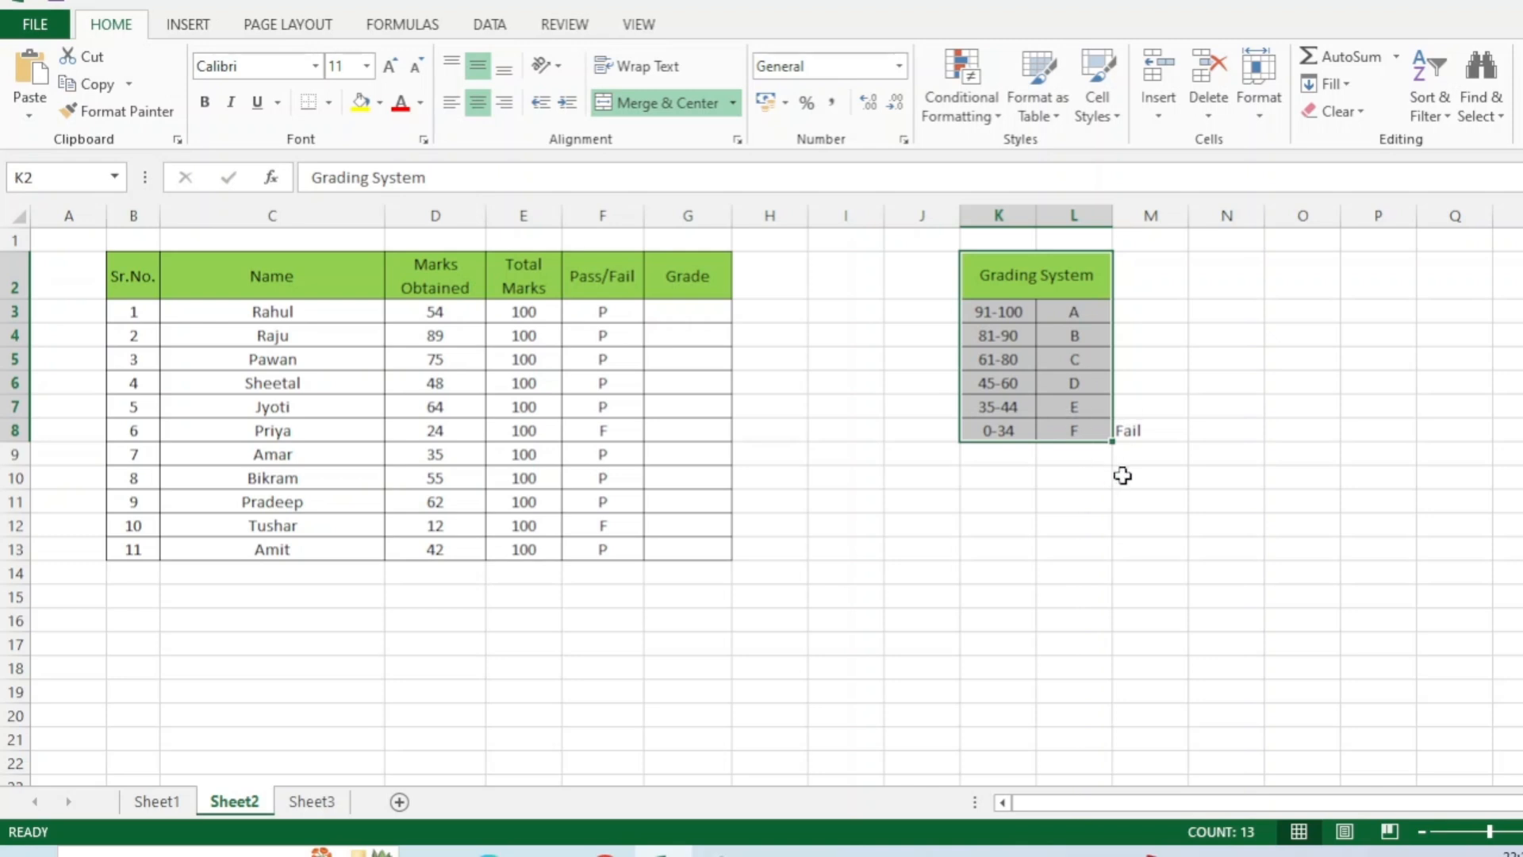
Step: Review the mark ranges and their grades in the Grading System table, and the Grade column cells awaiting them
left_click(1086, 309)
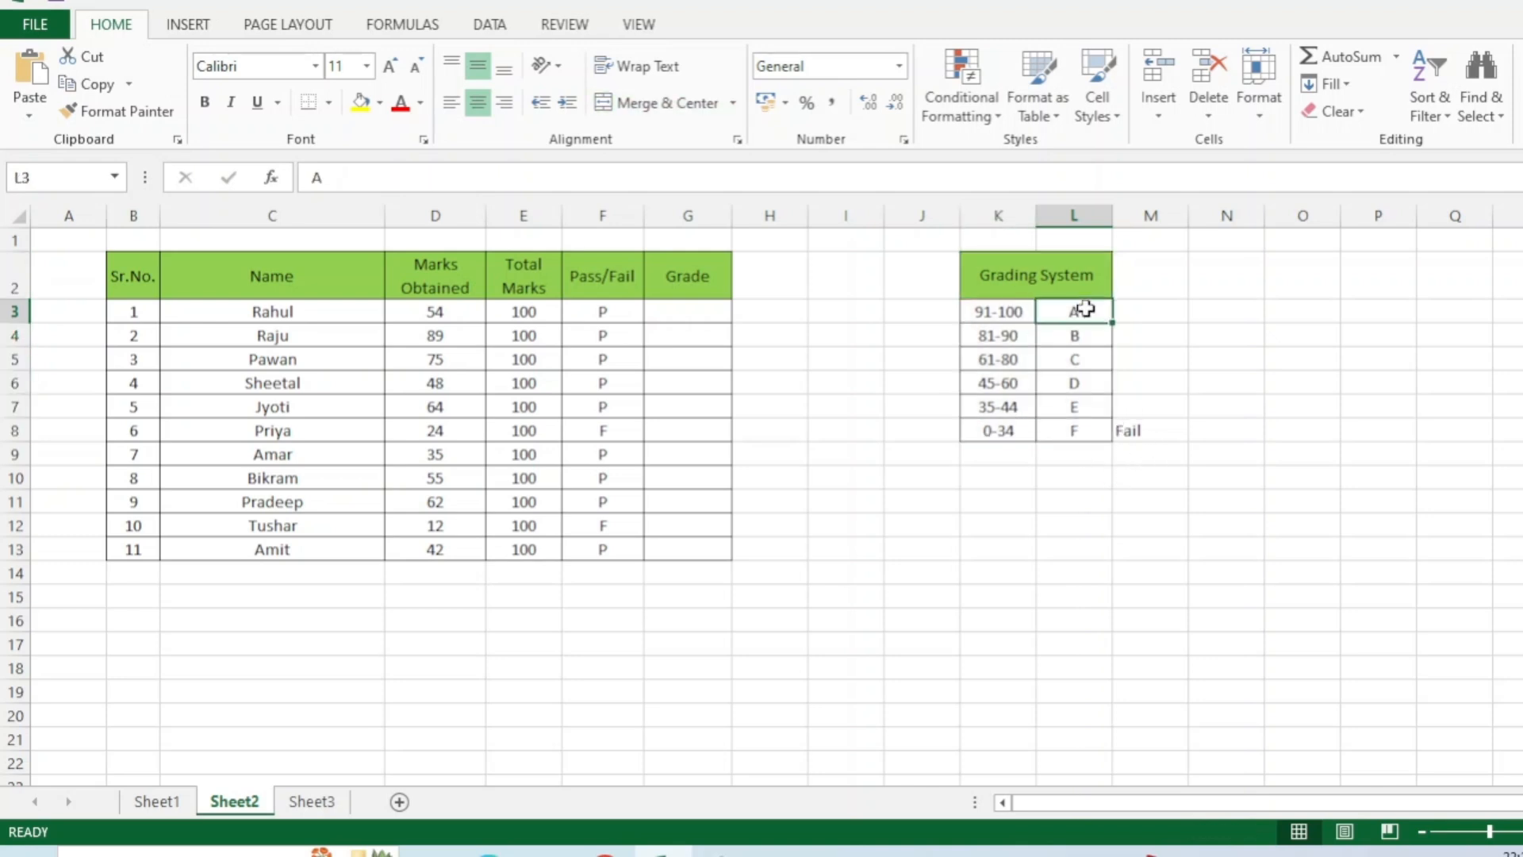
left_click(1073, 432)
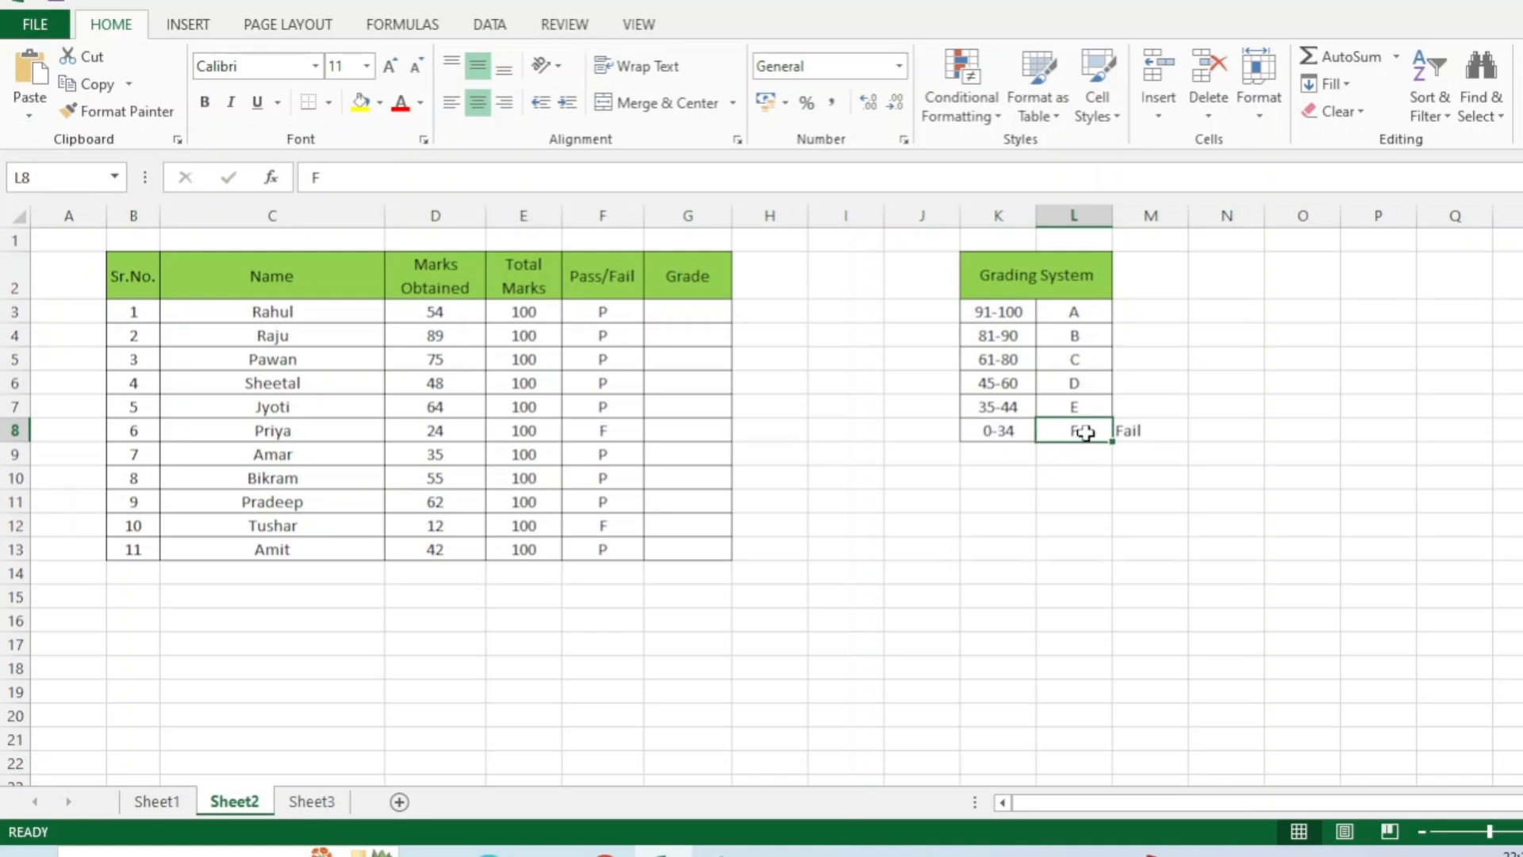
left_click(1008, 376)
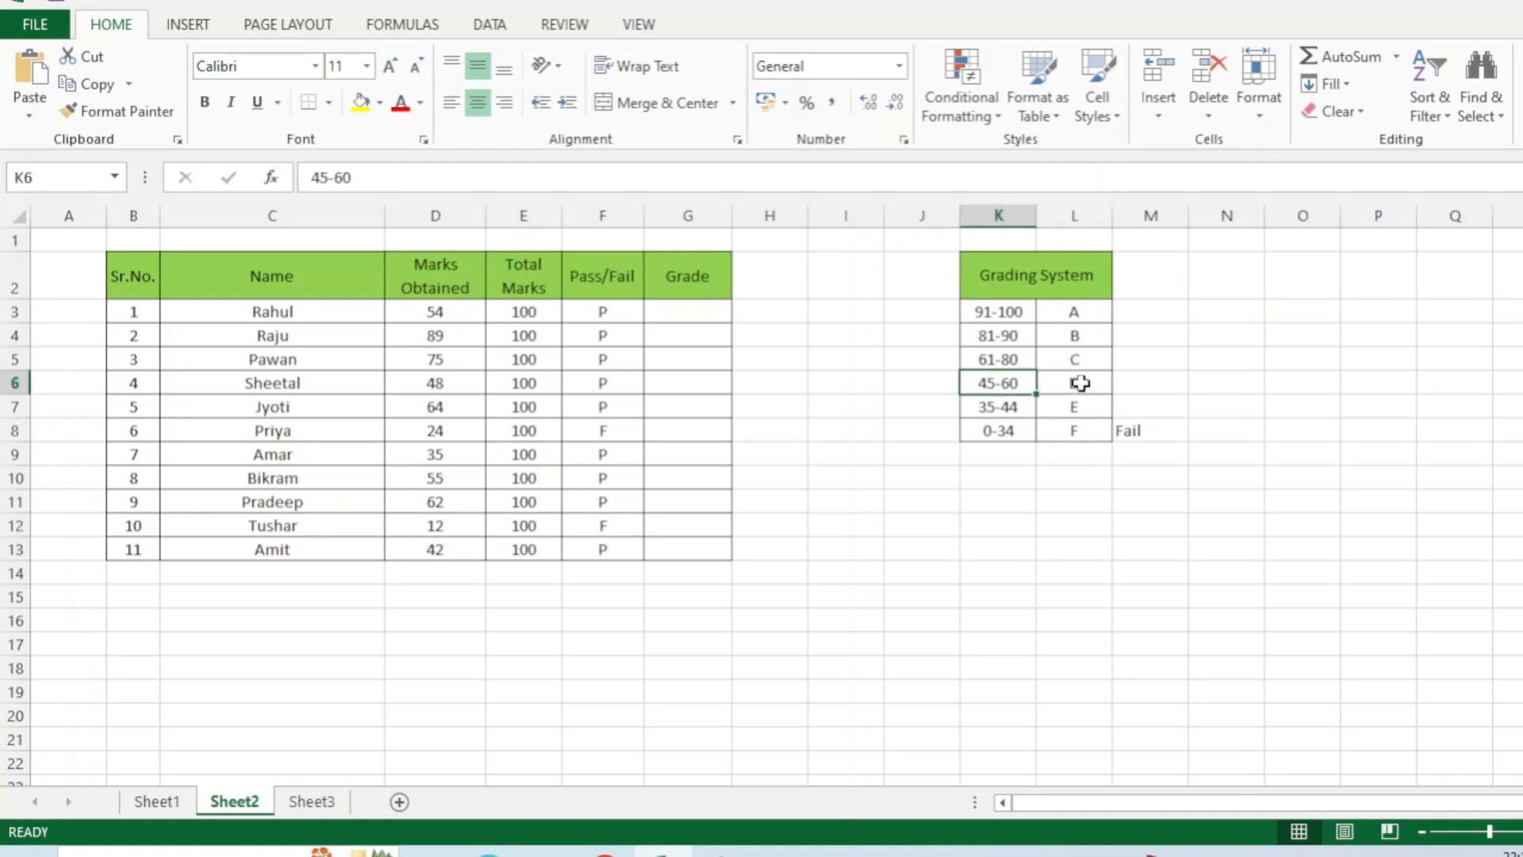
left_click(1078, 384)
left_click(998, 313)
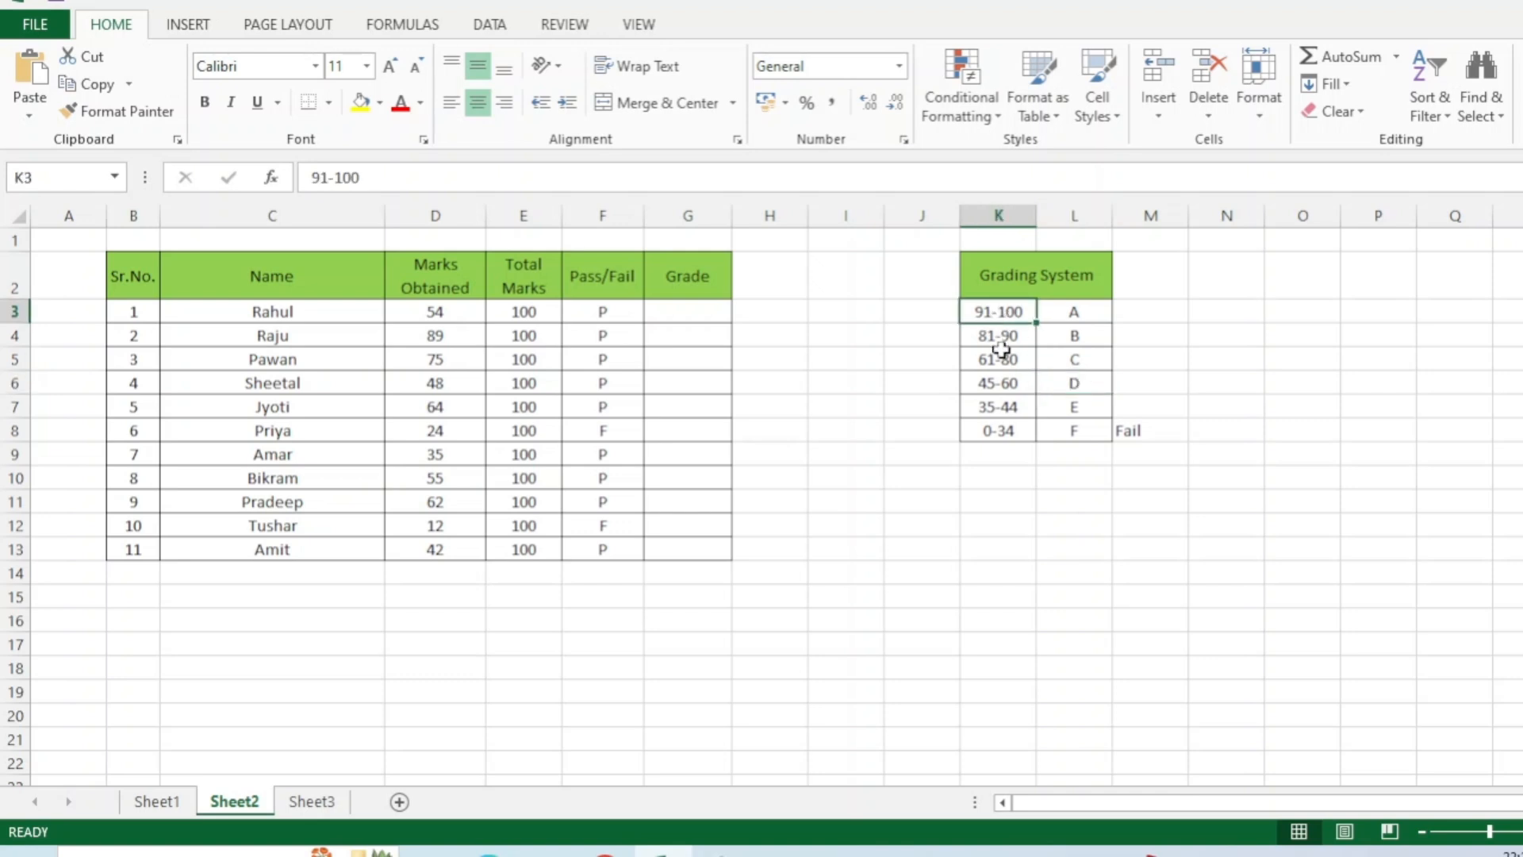
left_click(1094, 309)
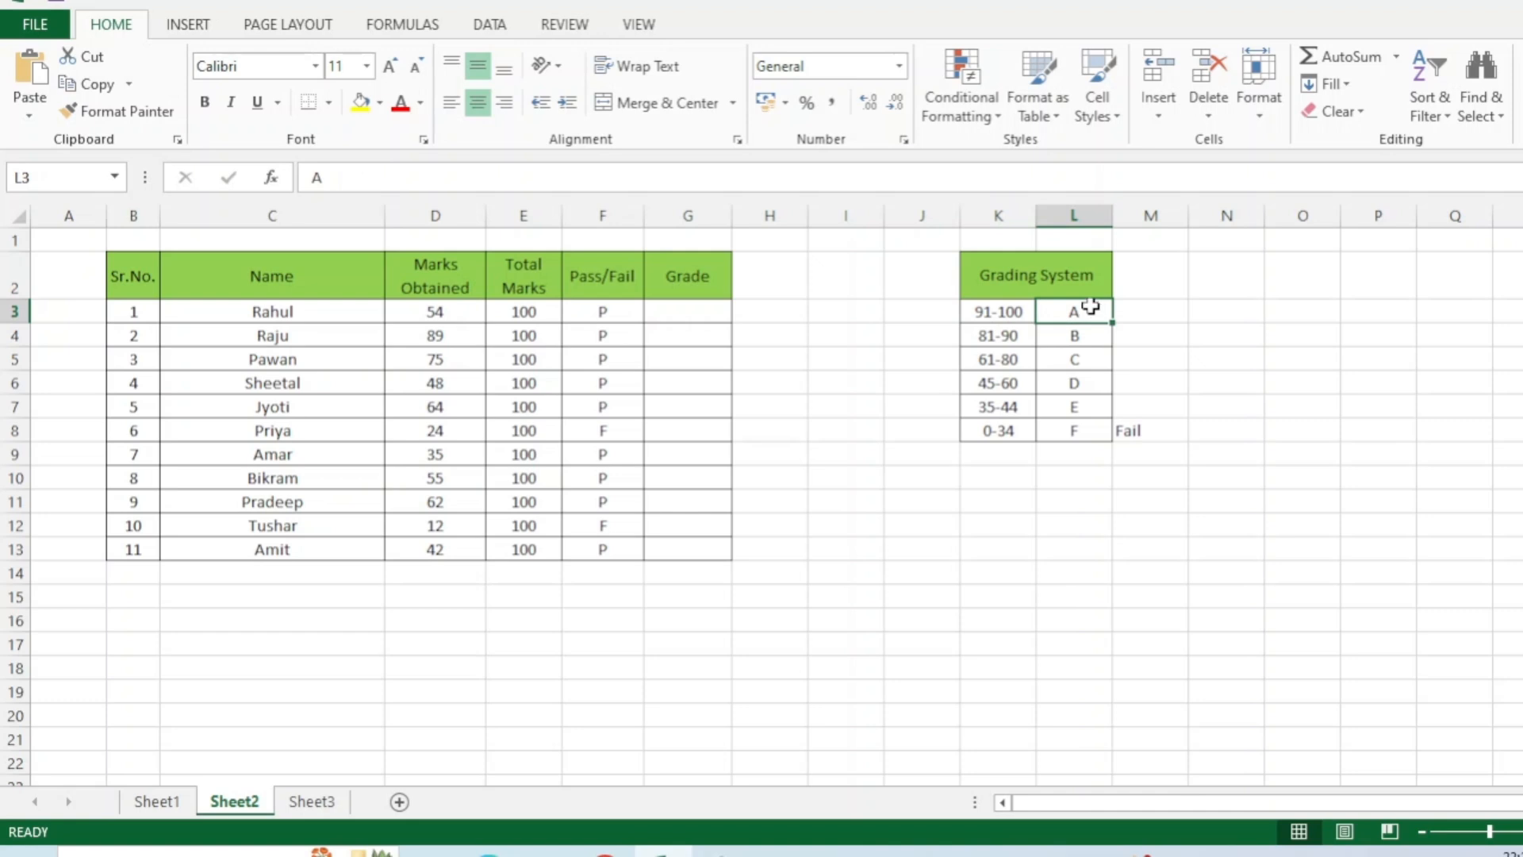
left_click_drag(685, 314, 680, 575)
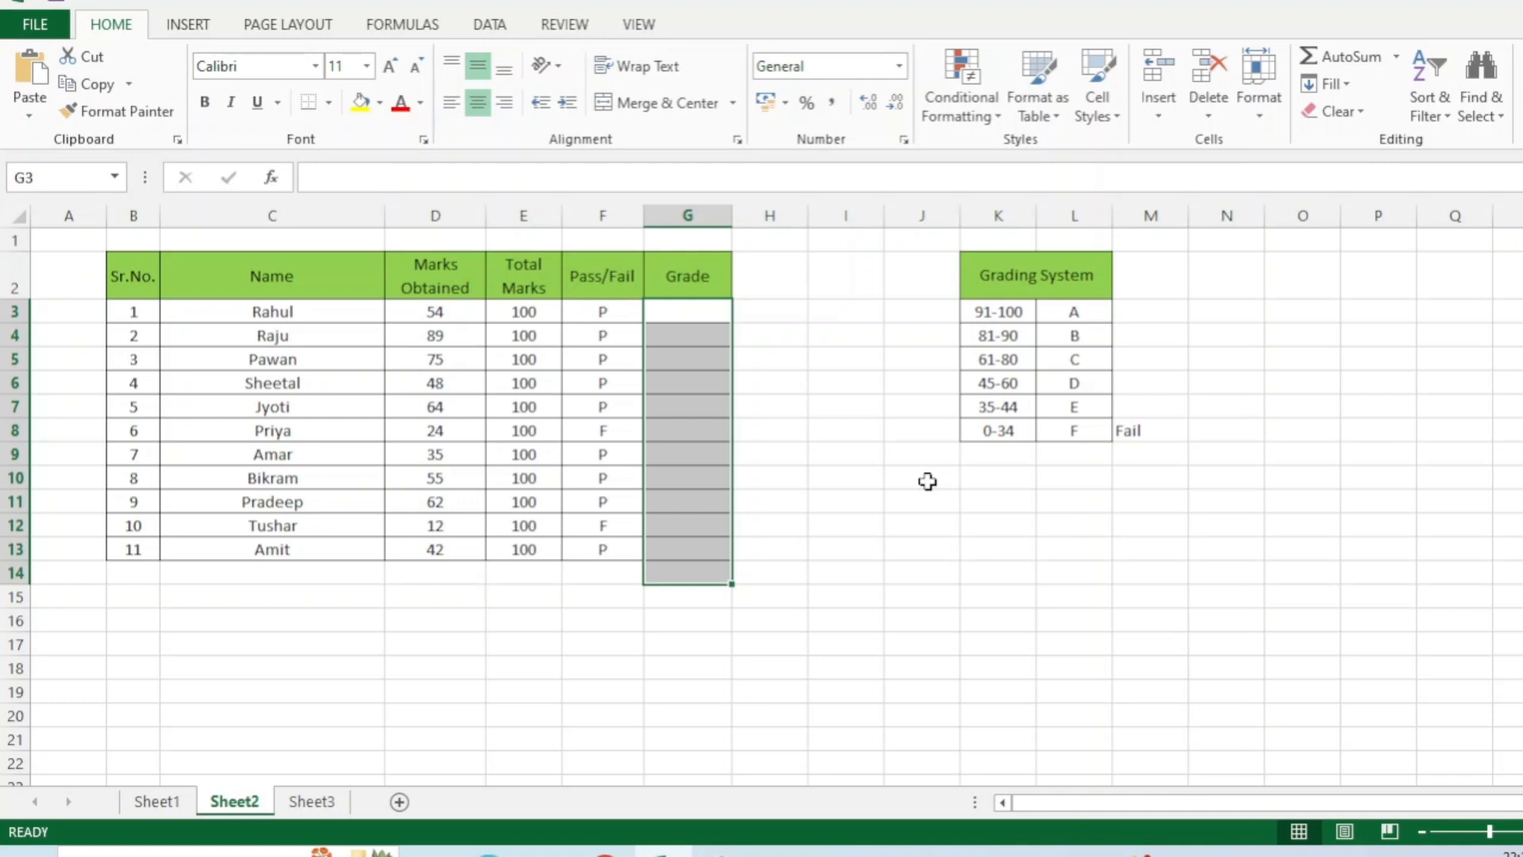
Step: Begin the nested grade formula in cell G3 with =if(D3>=91,"A", for the first student's marks
left_click(709, 313)
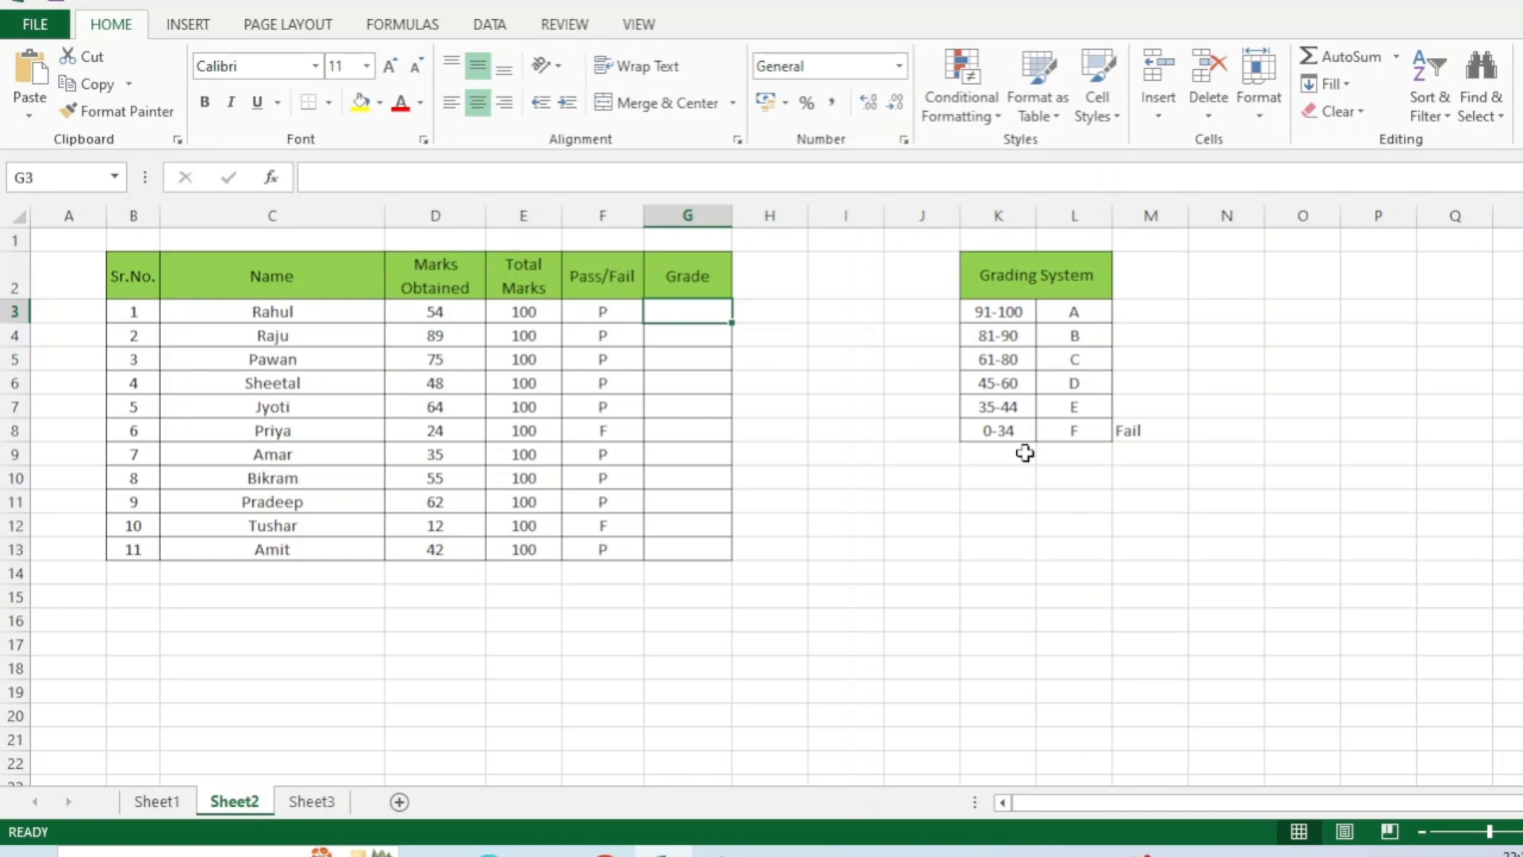
type("=")
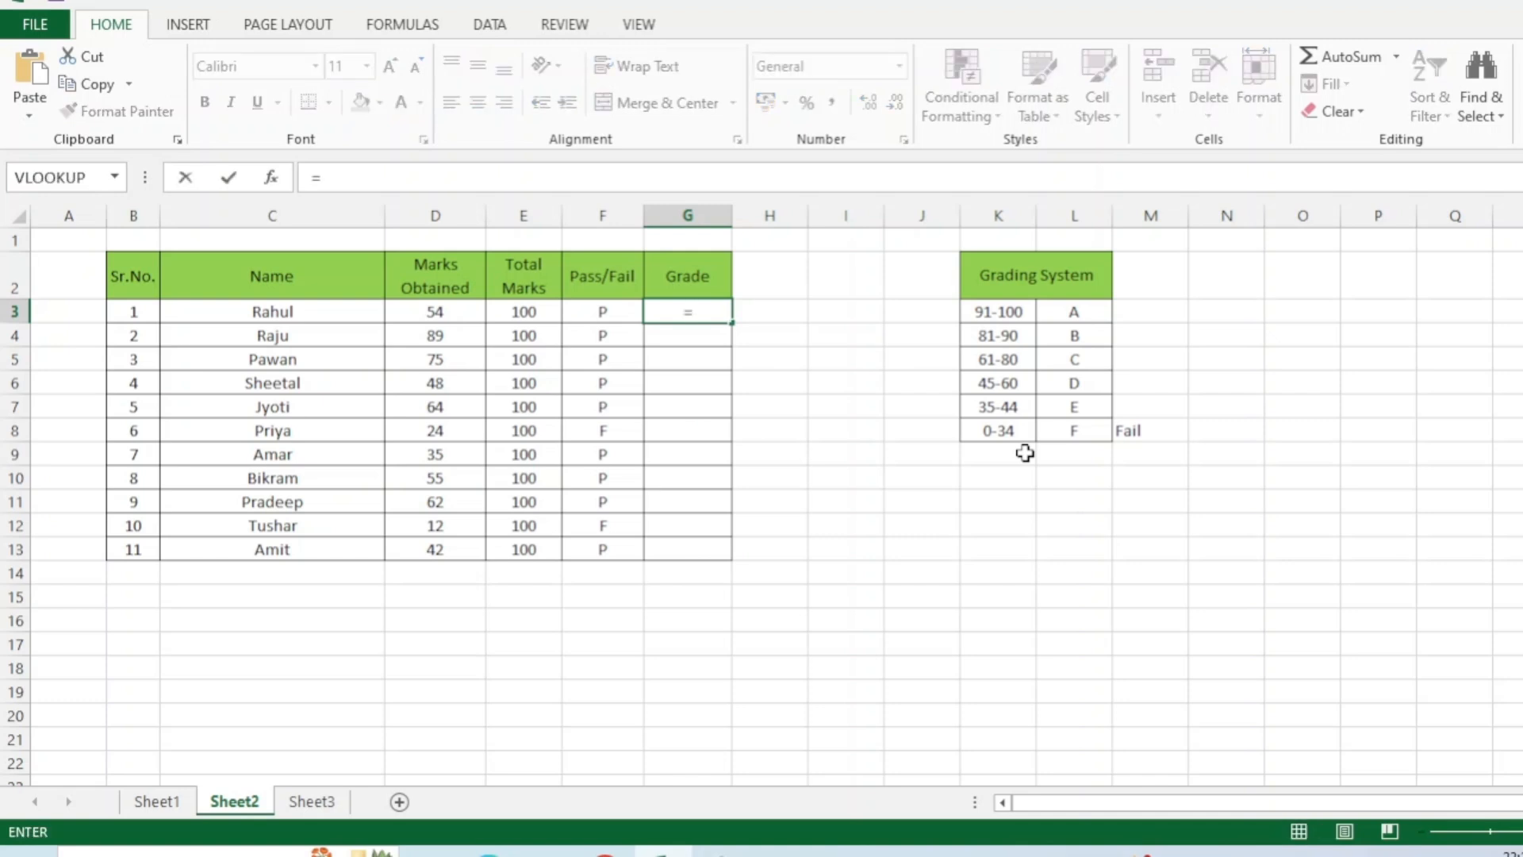
type("if(")
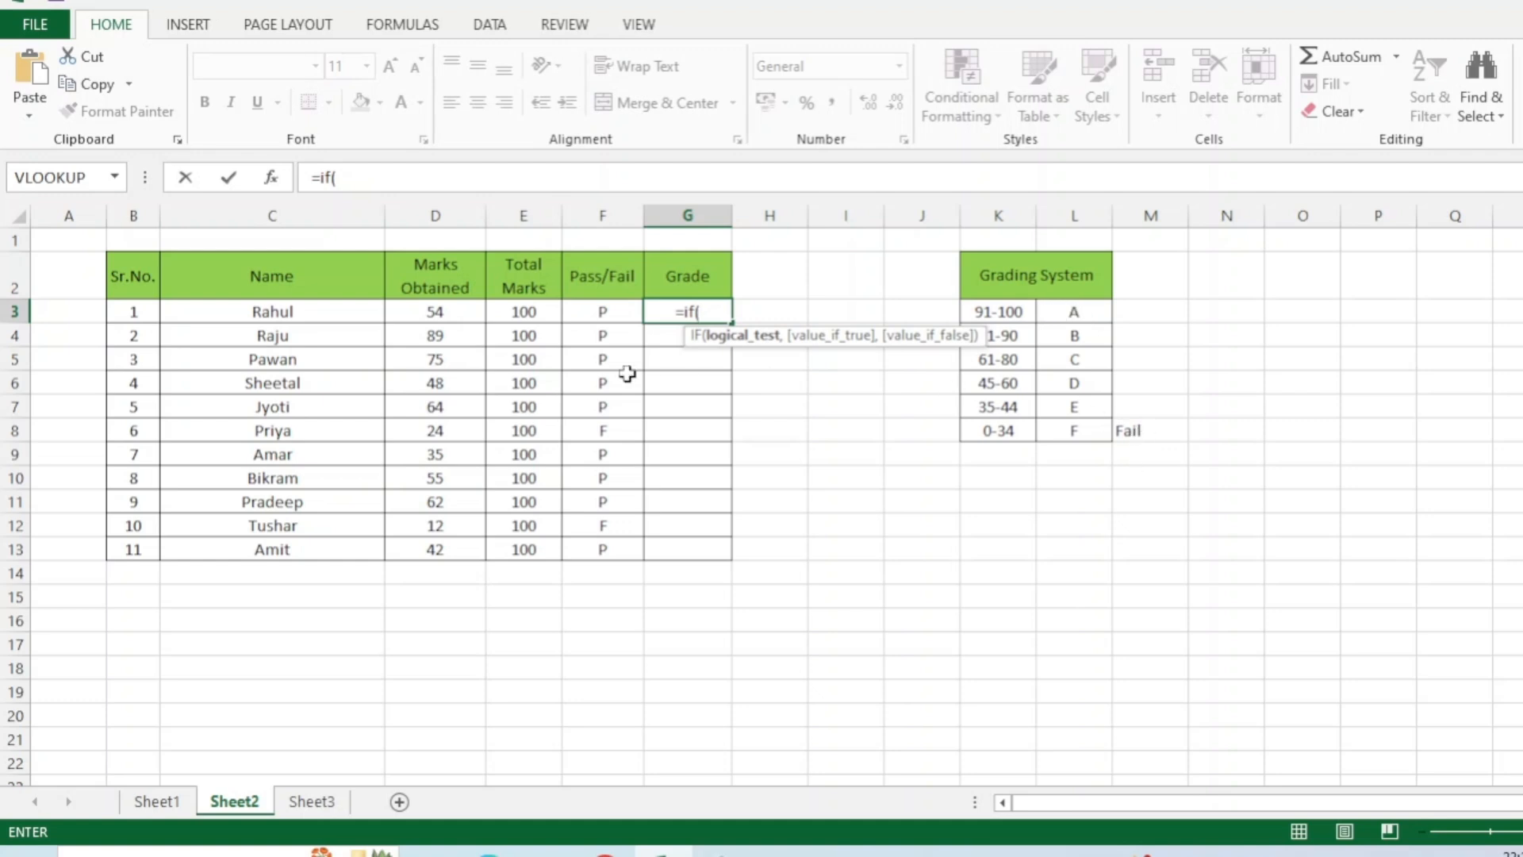
left_click(446, 317)
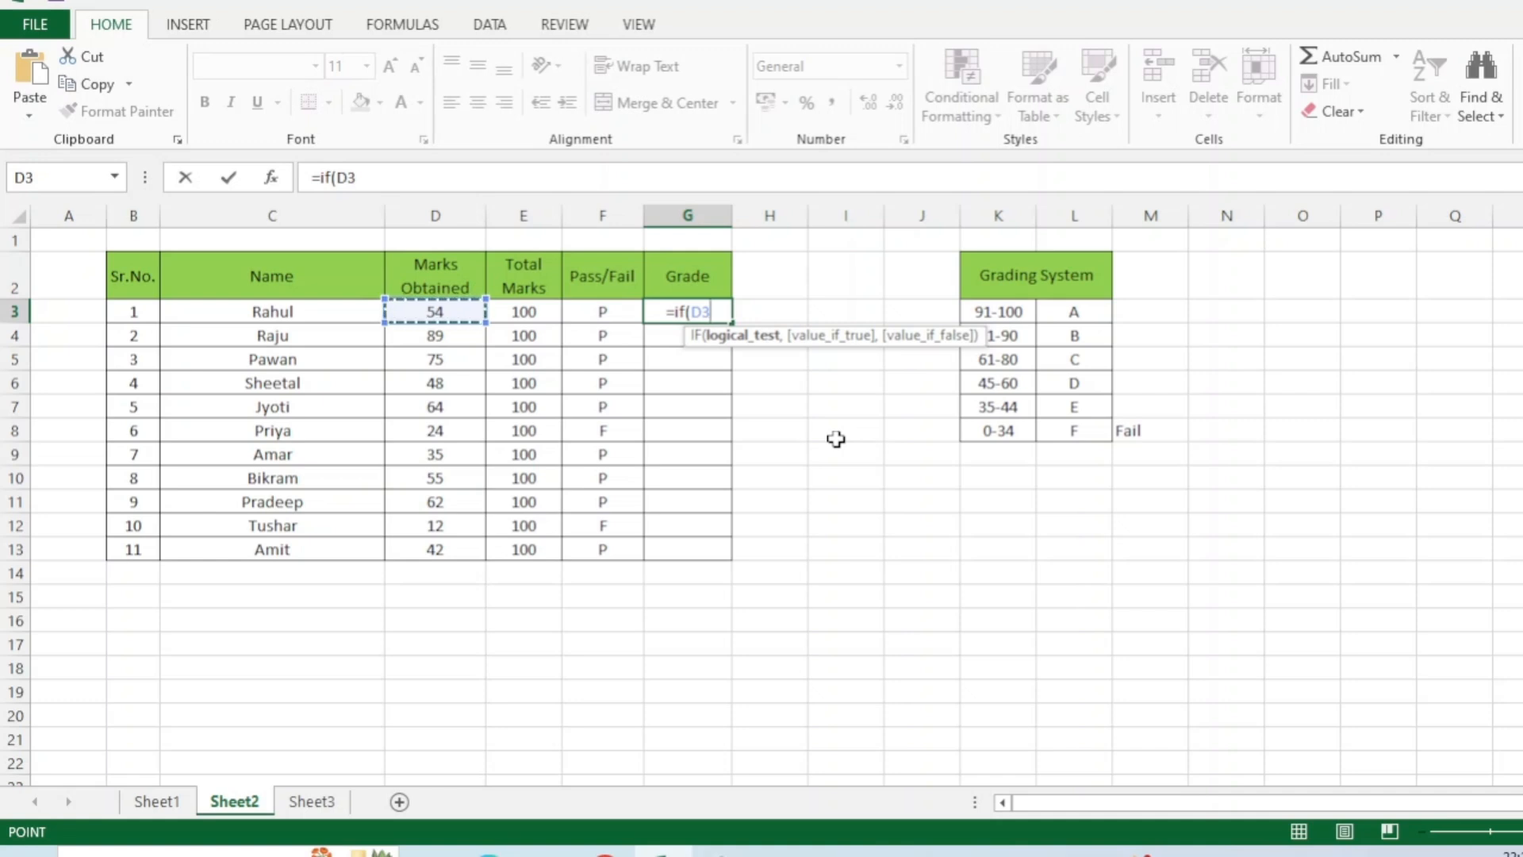
type(">")
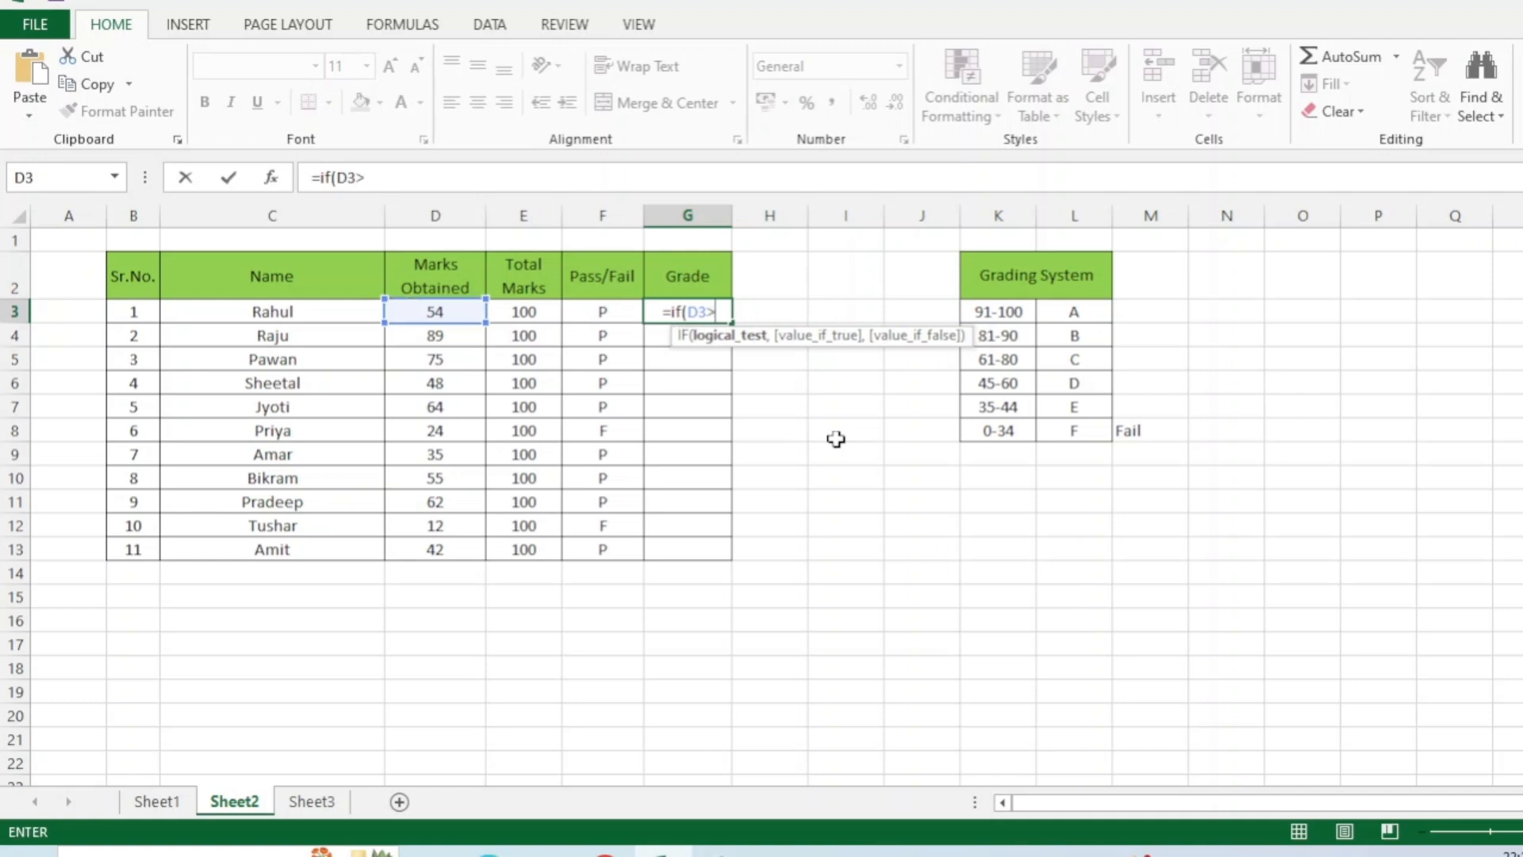
type("=91")
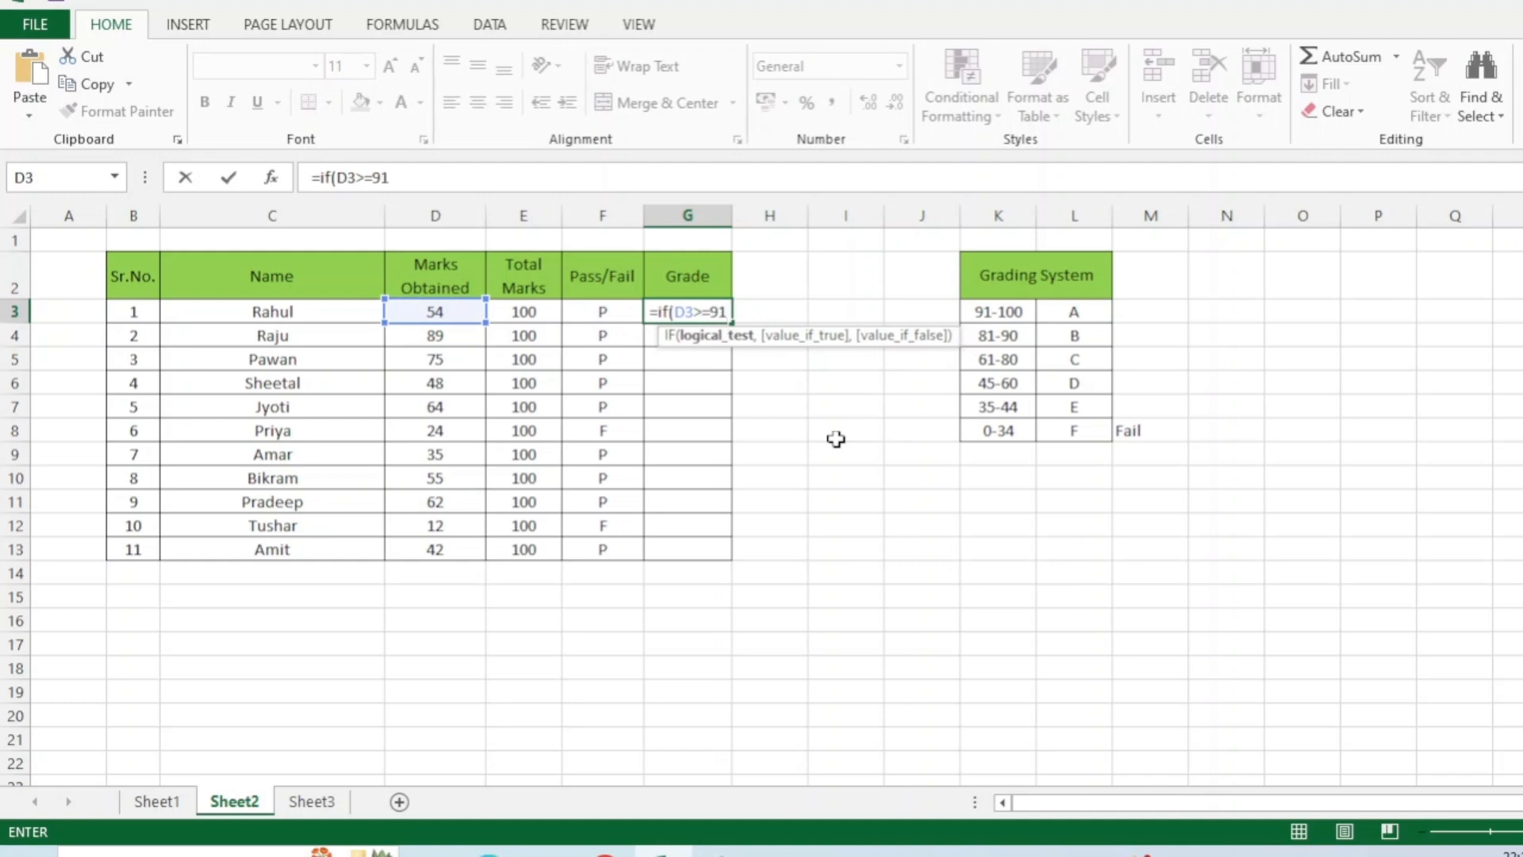
type(",")
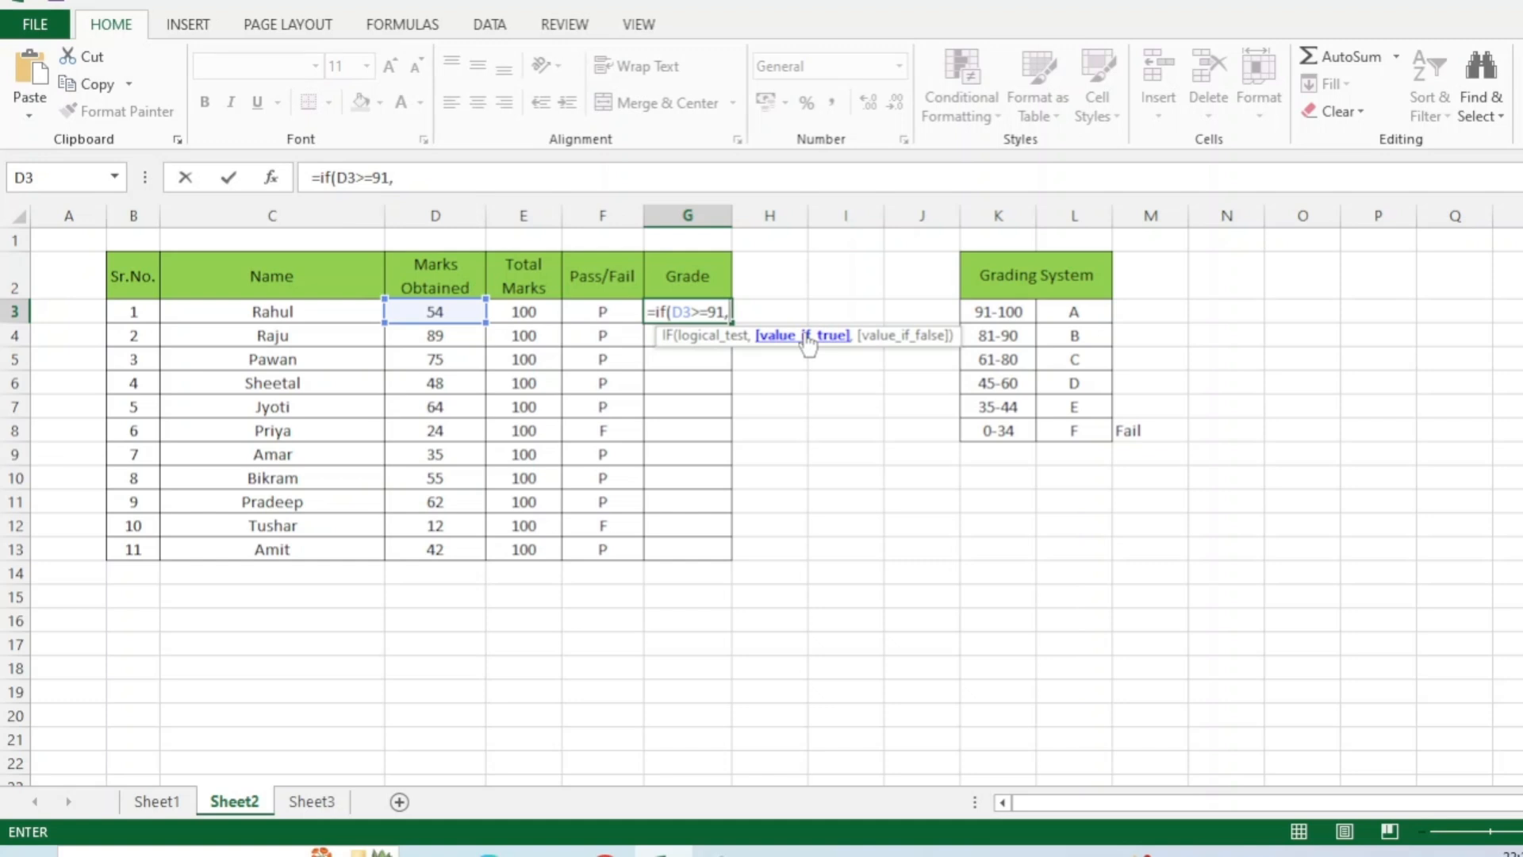
type("\"")
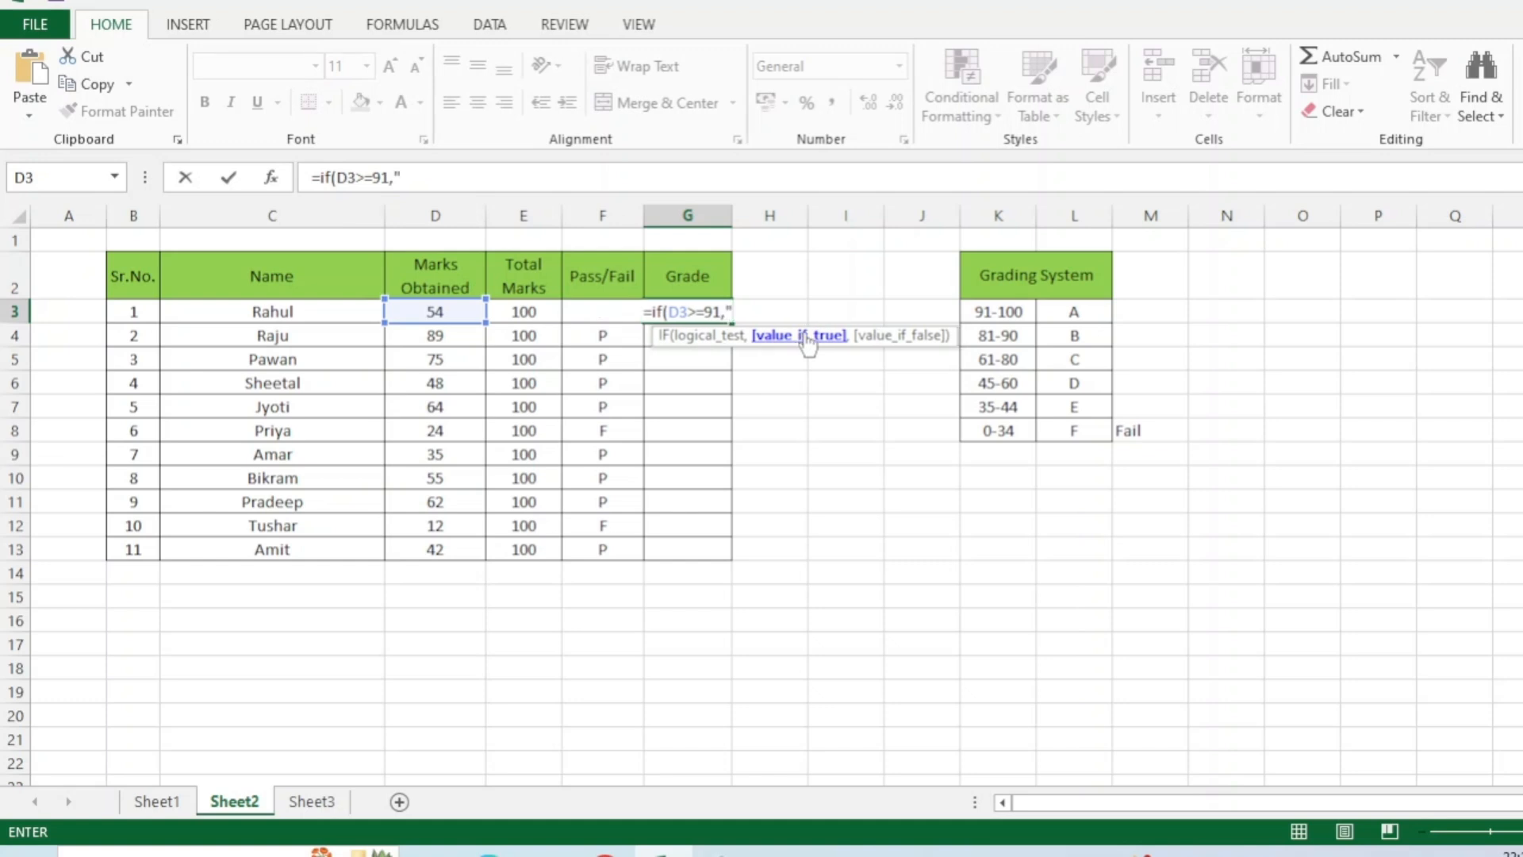
type("A")
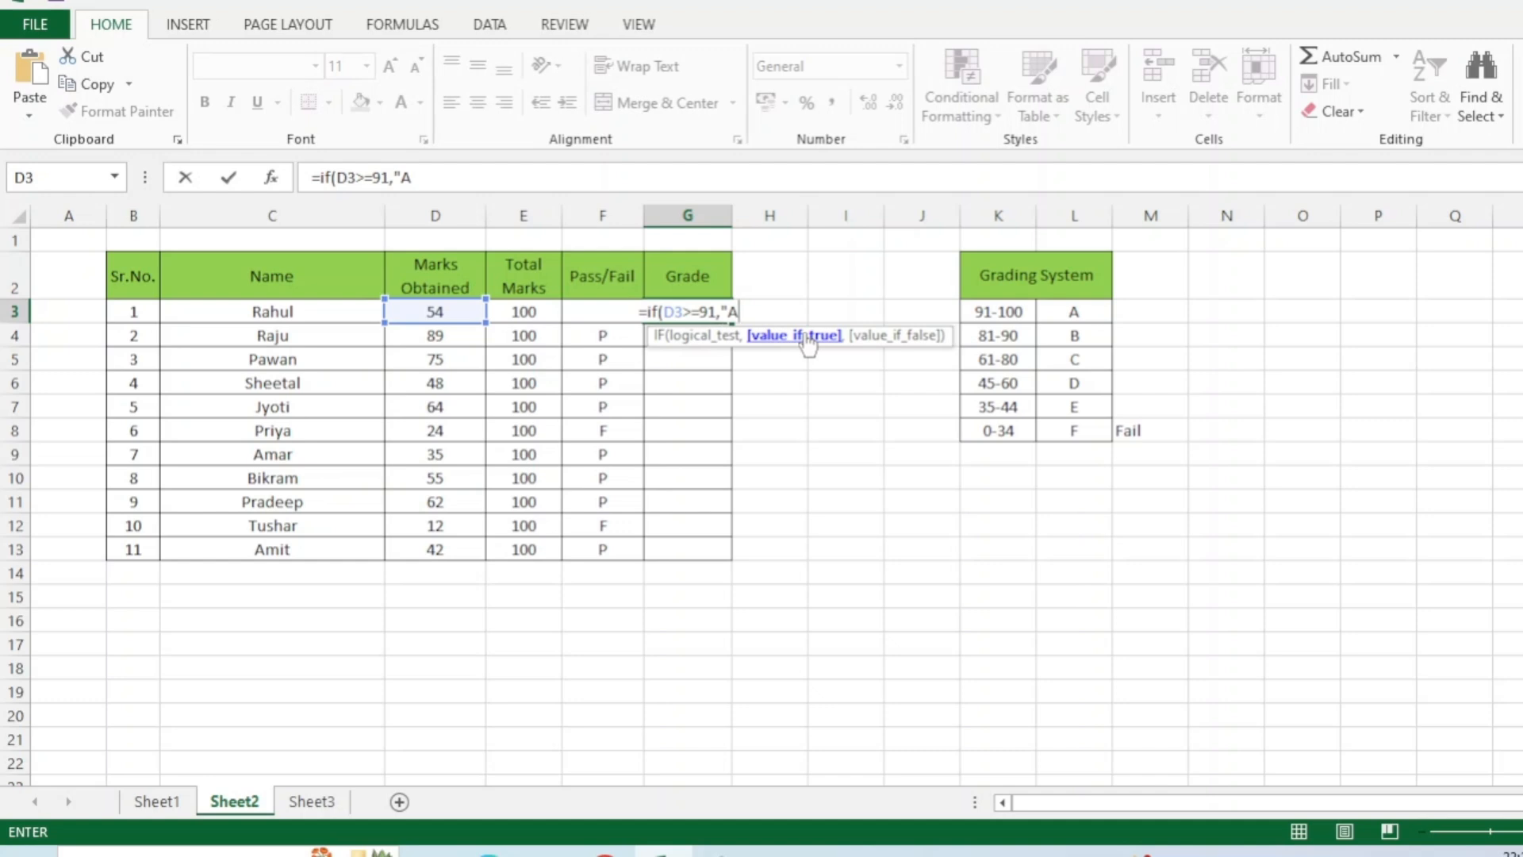
type("\"")
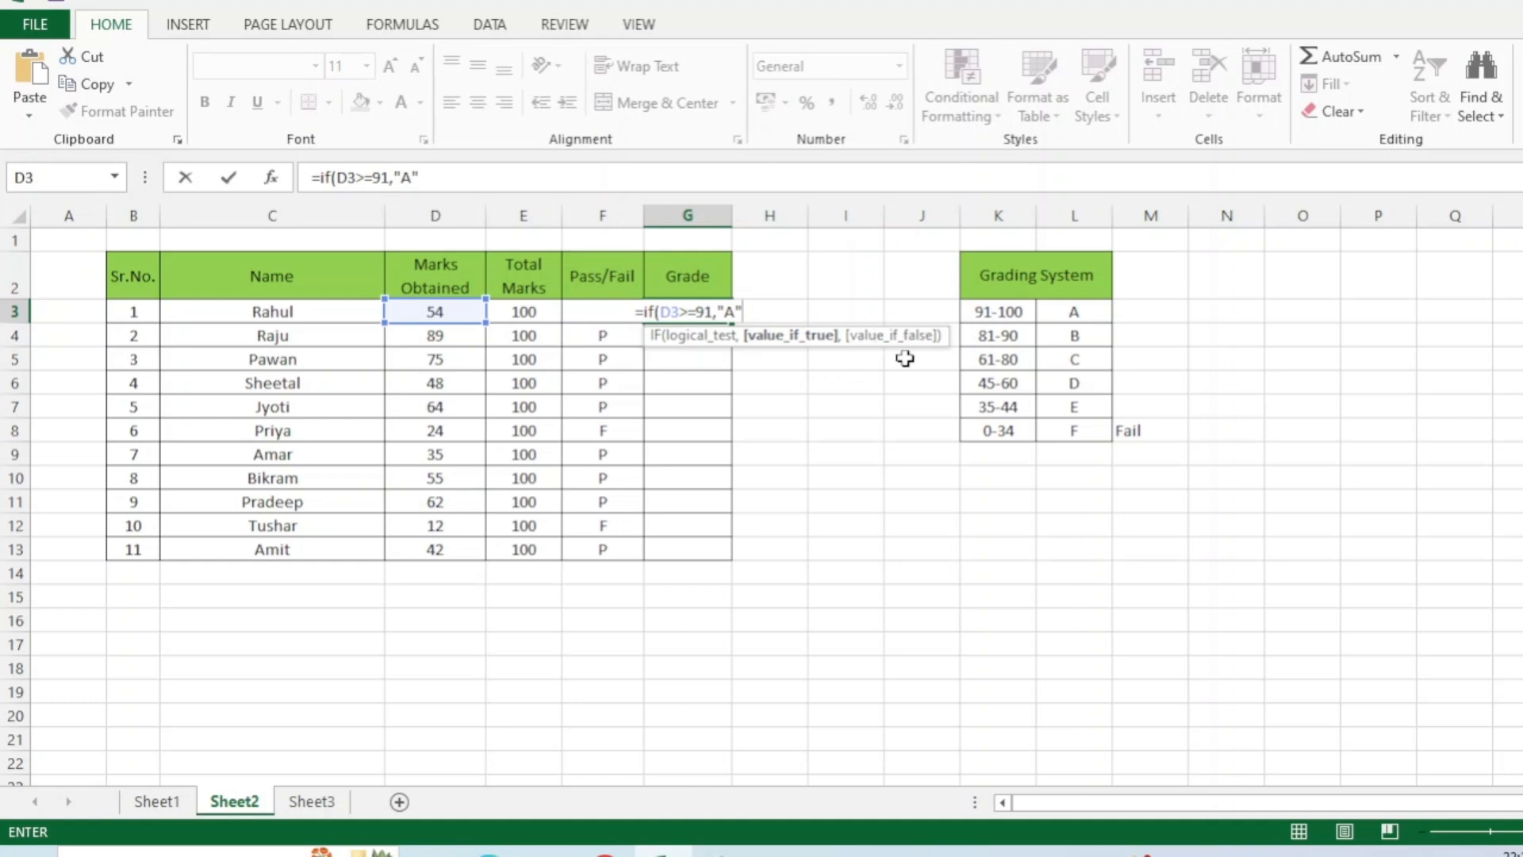
type(",")
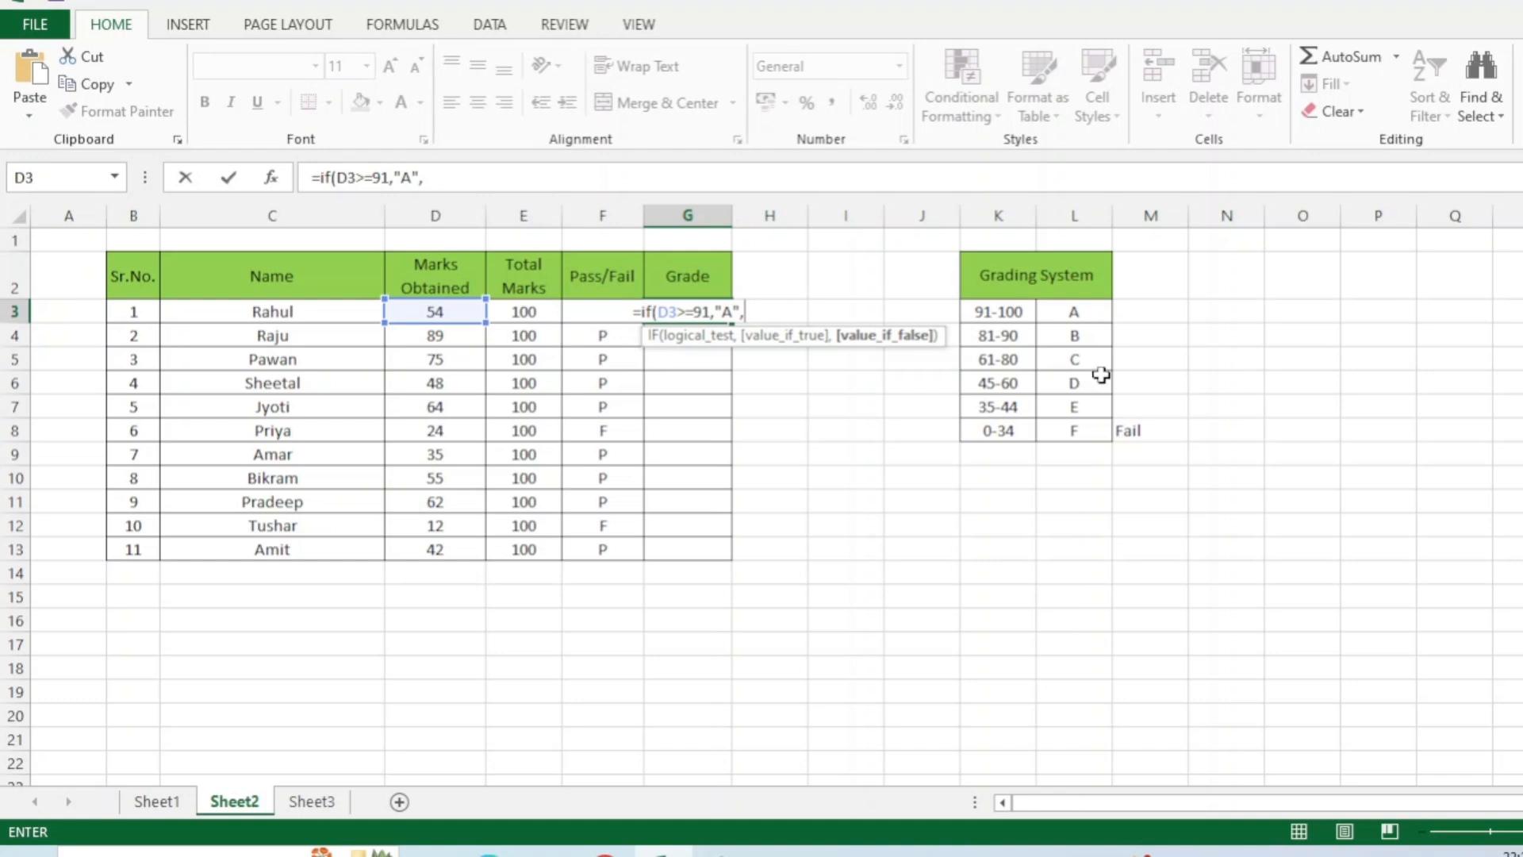
Step: Copy if(D3>=91,"A", within the G3 formula and append it as the second condition, edited to if(D3>=81,"B",
left_click(450, 177)
left_click_drag(451, 177, 323, 169)
key("ctrl+c")
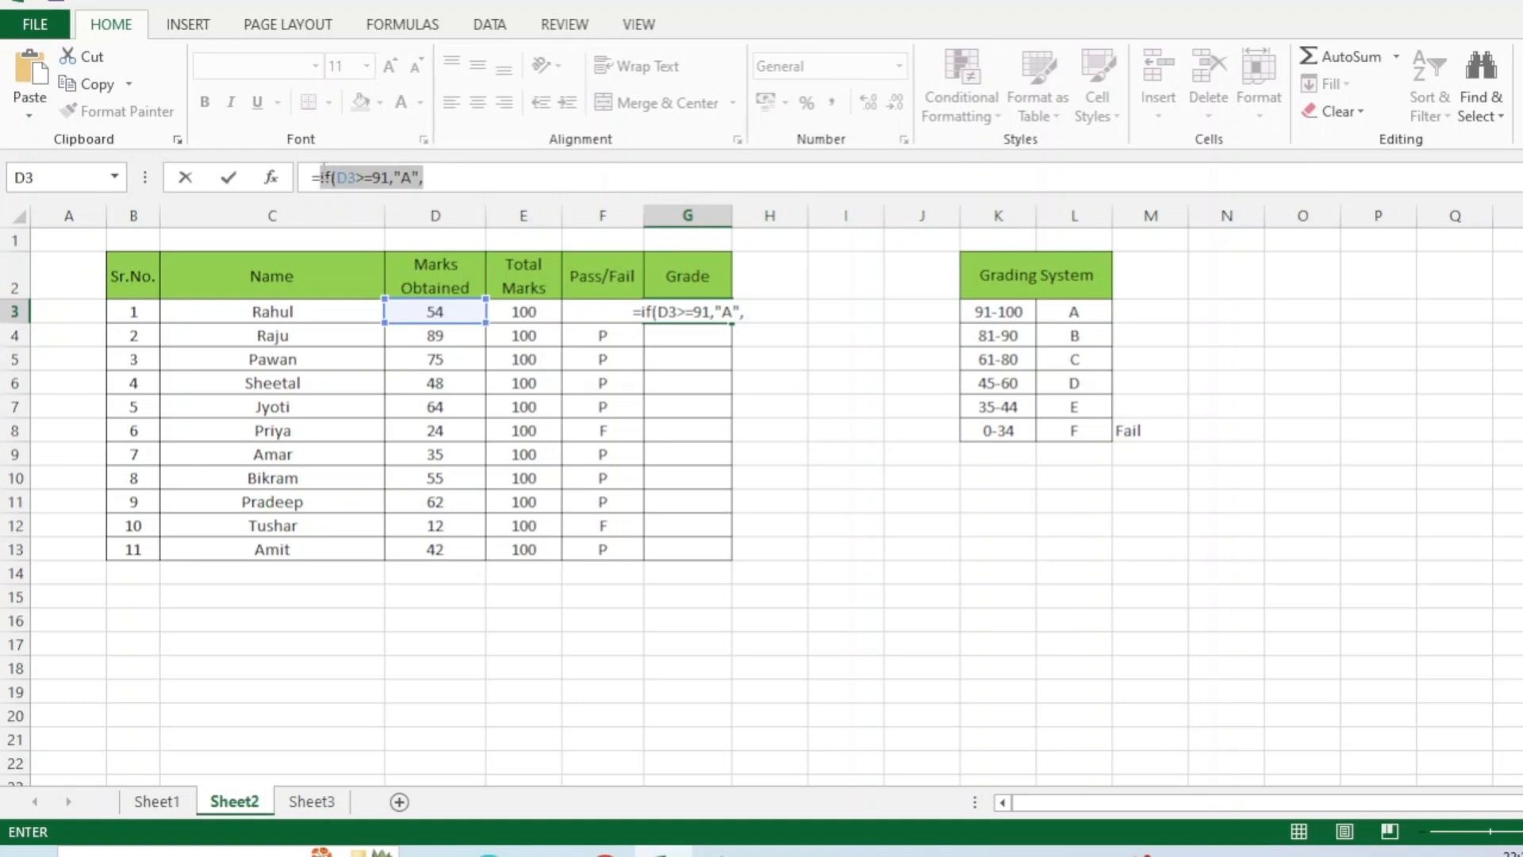
left_click_drag(324, 171, 323, 172)
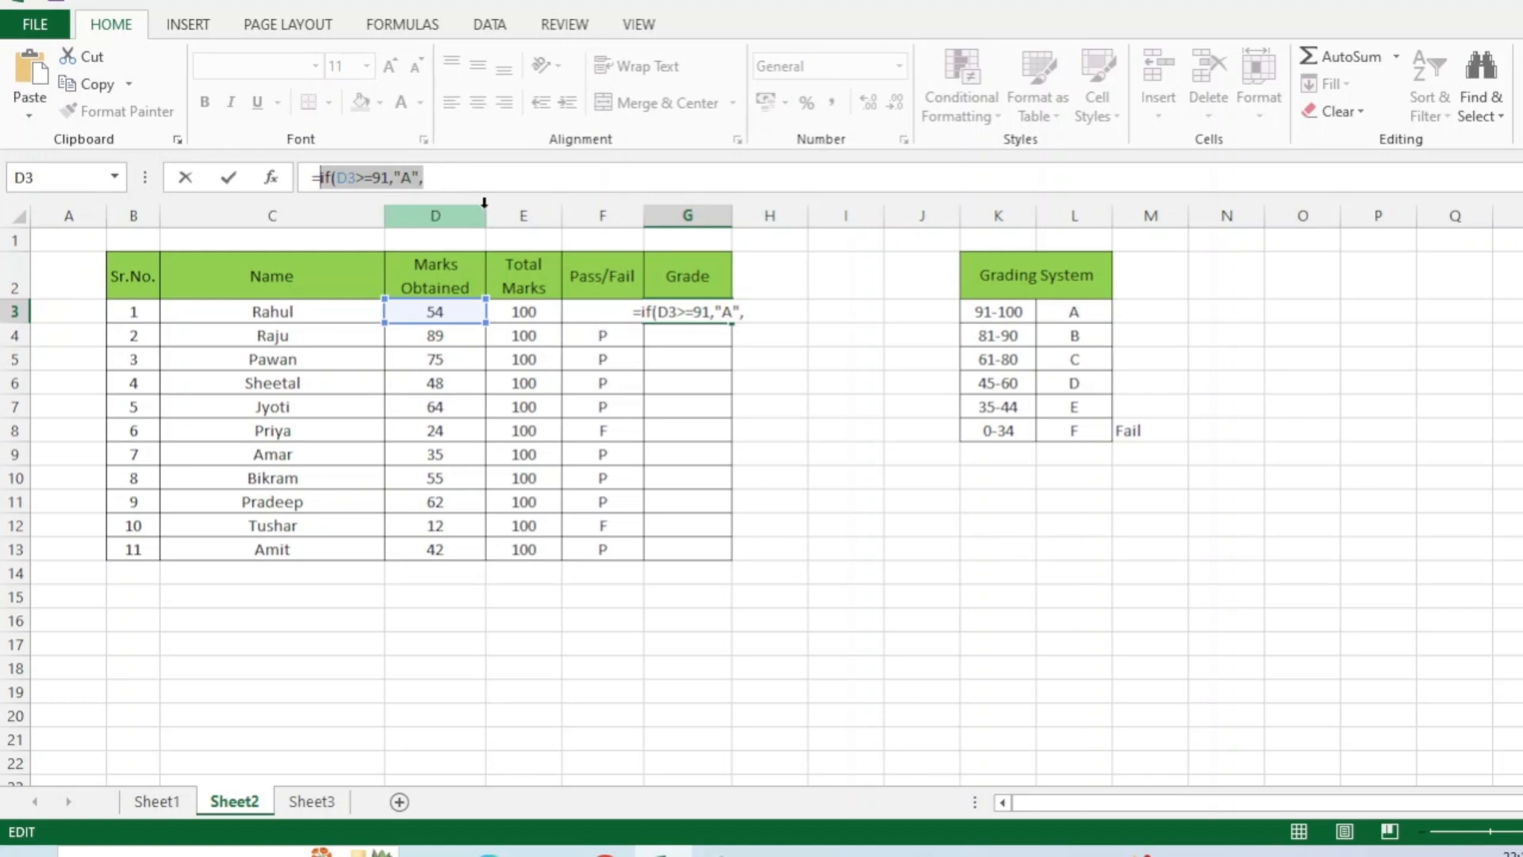
left_click(472, 173)
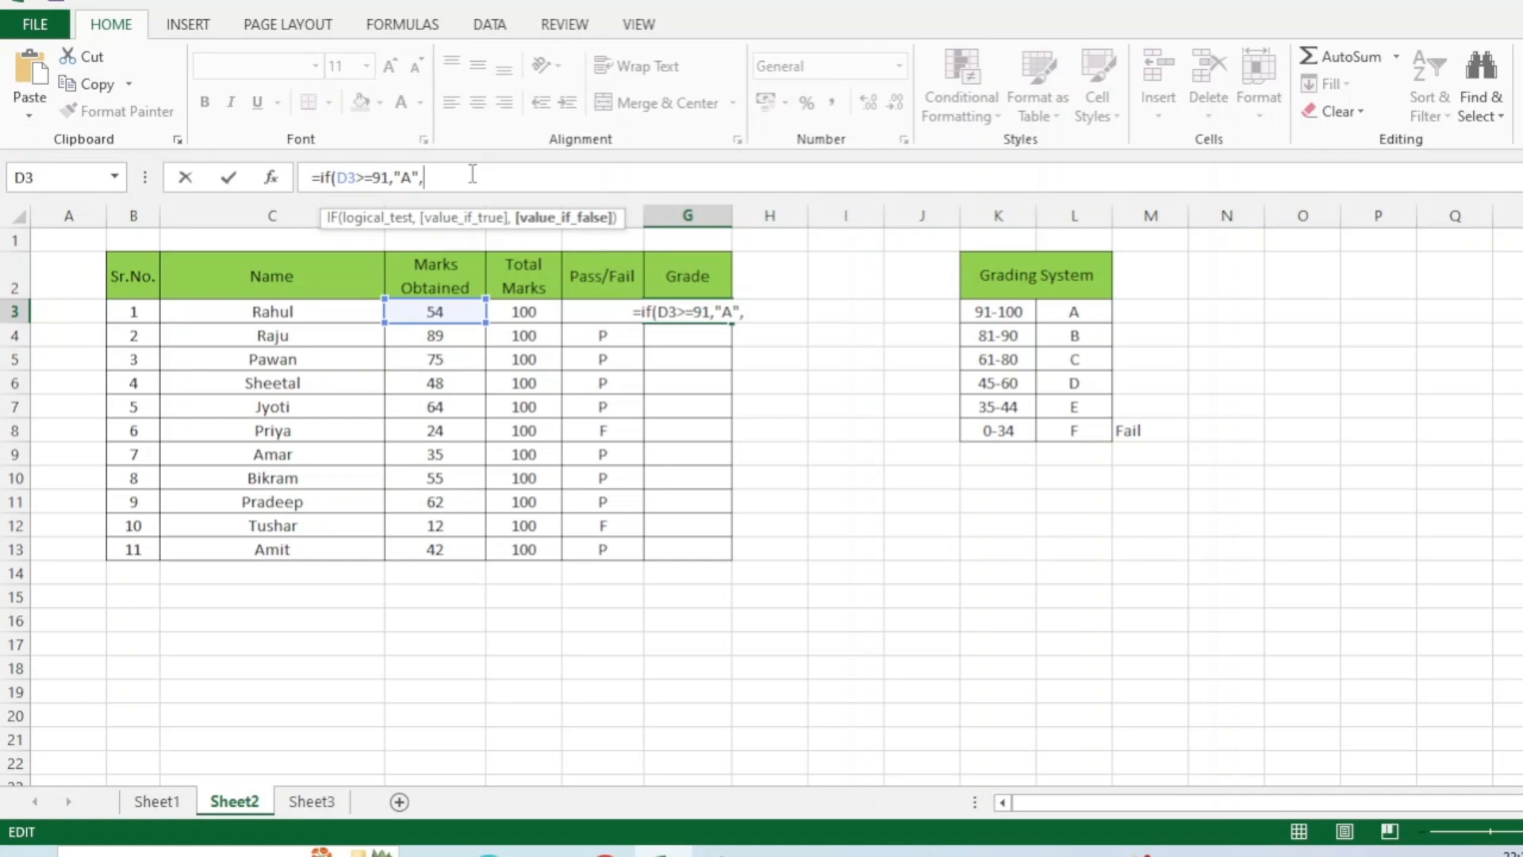
key("ctrl+v")
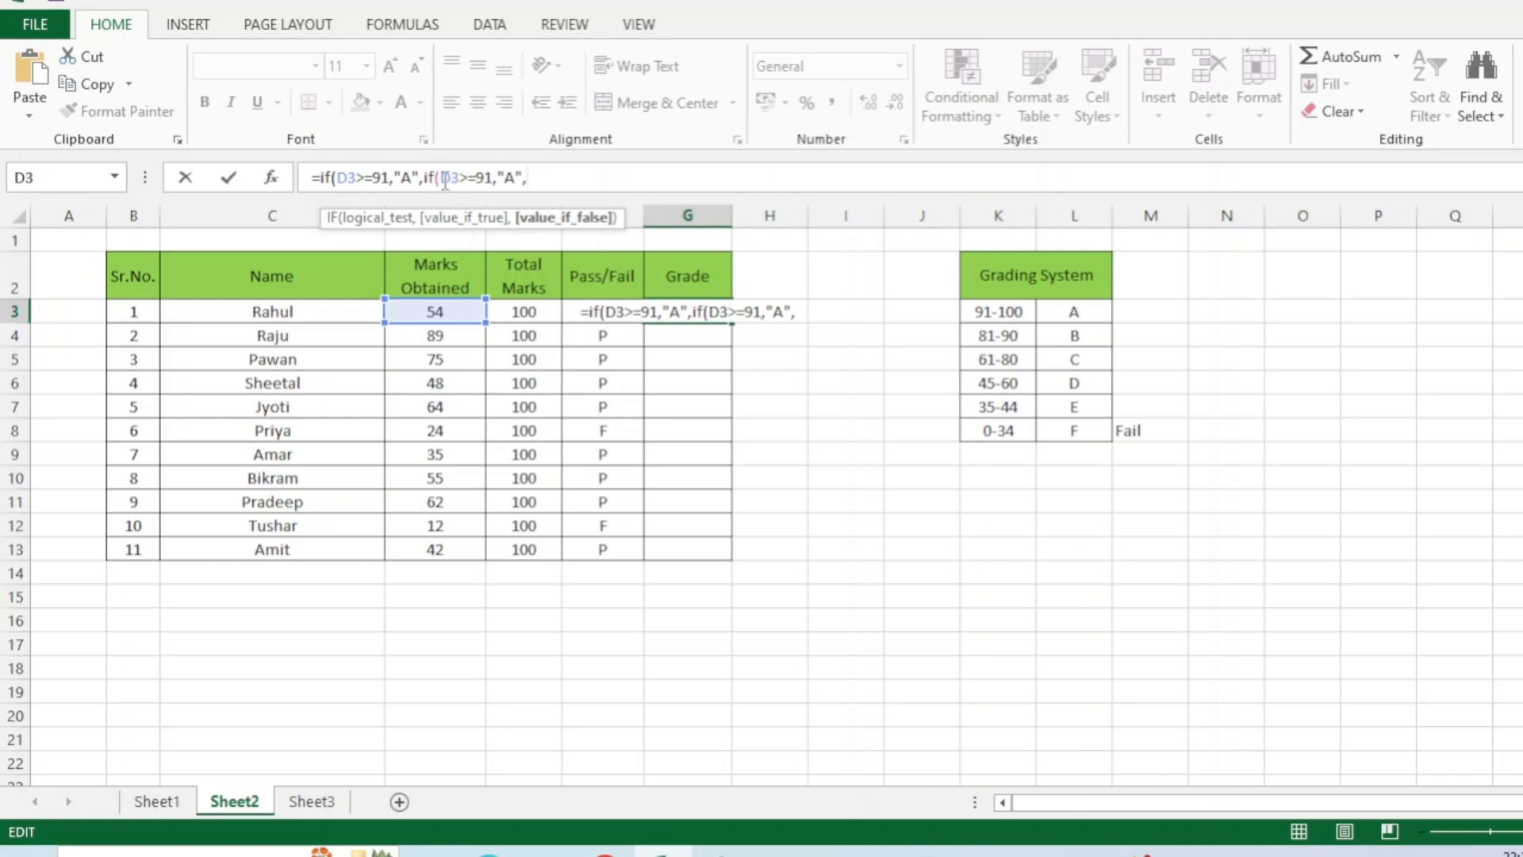
left_click(484, 178)
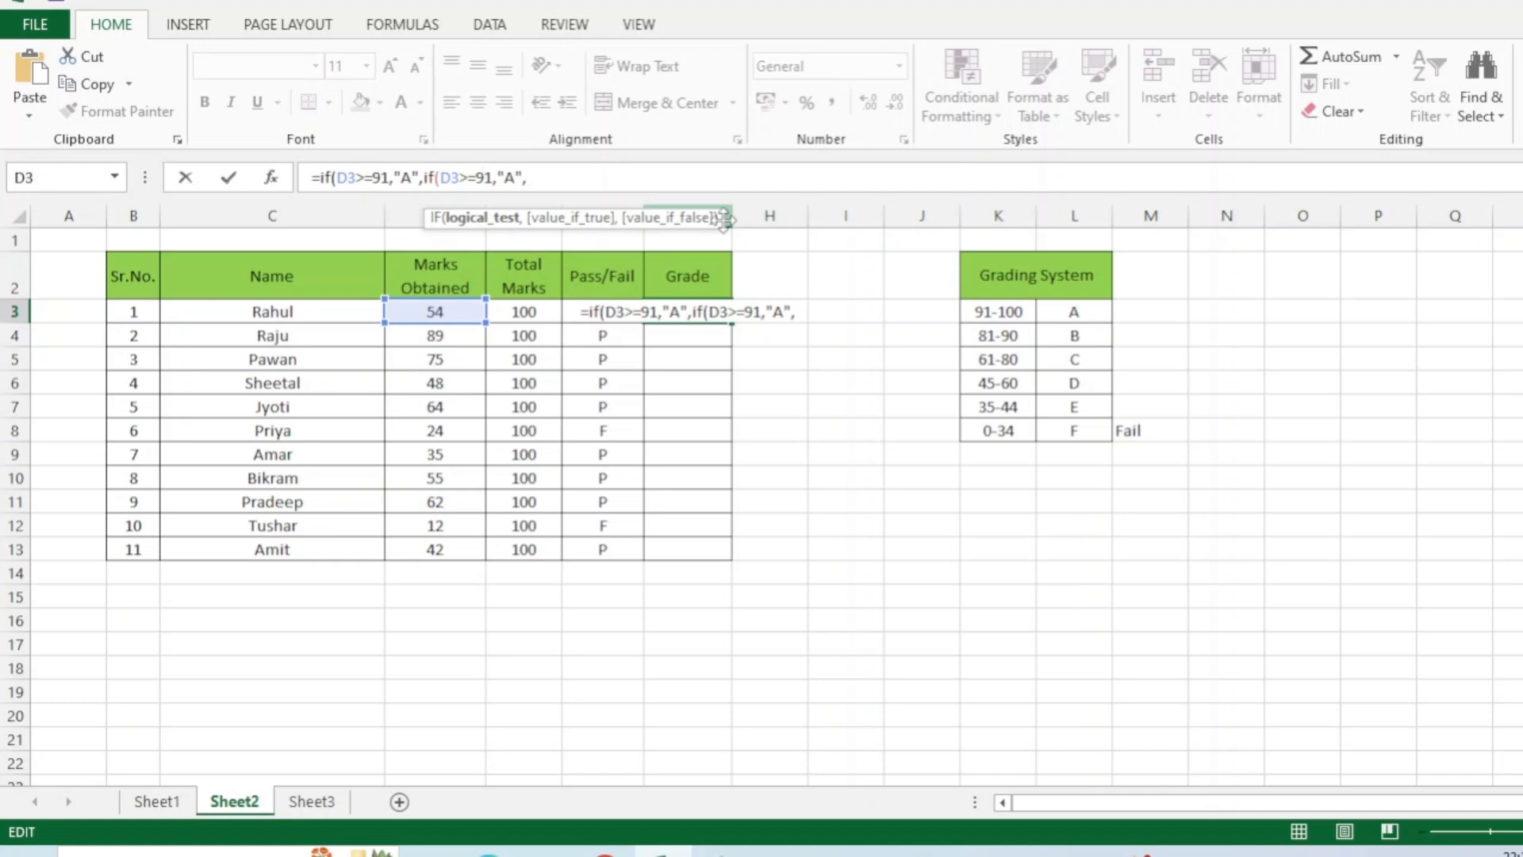
key("BackSpace")
type("8")
left_click(506, 180)
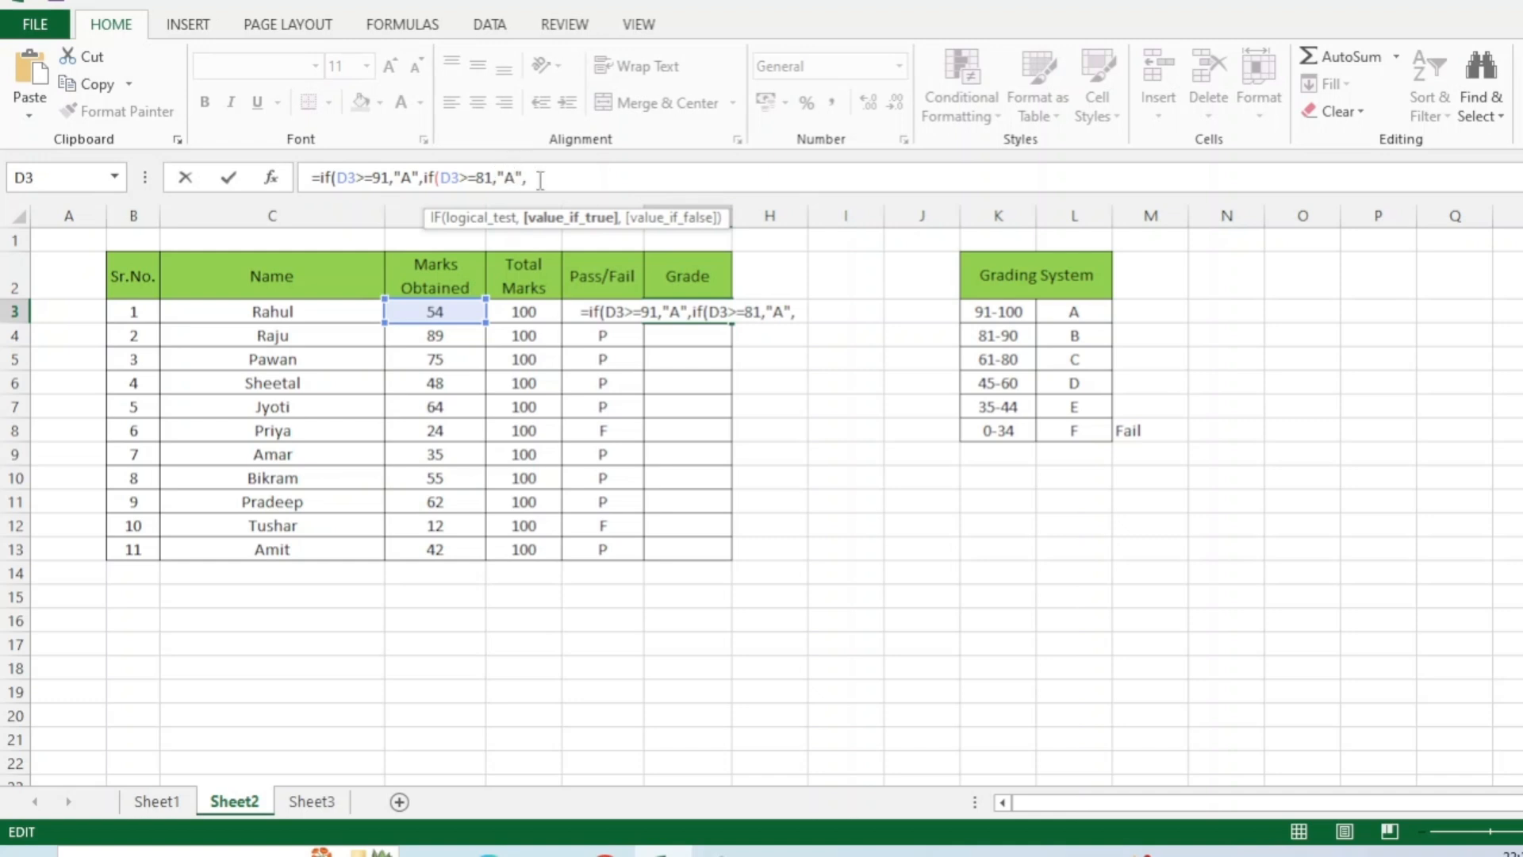
key("Delete")
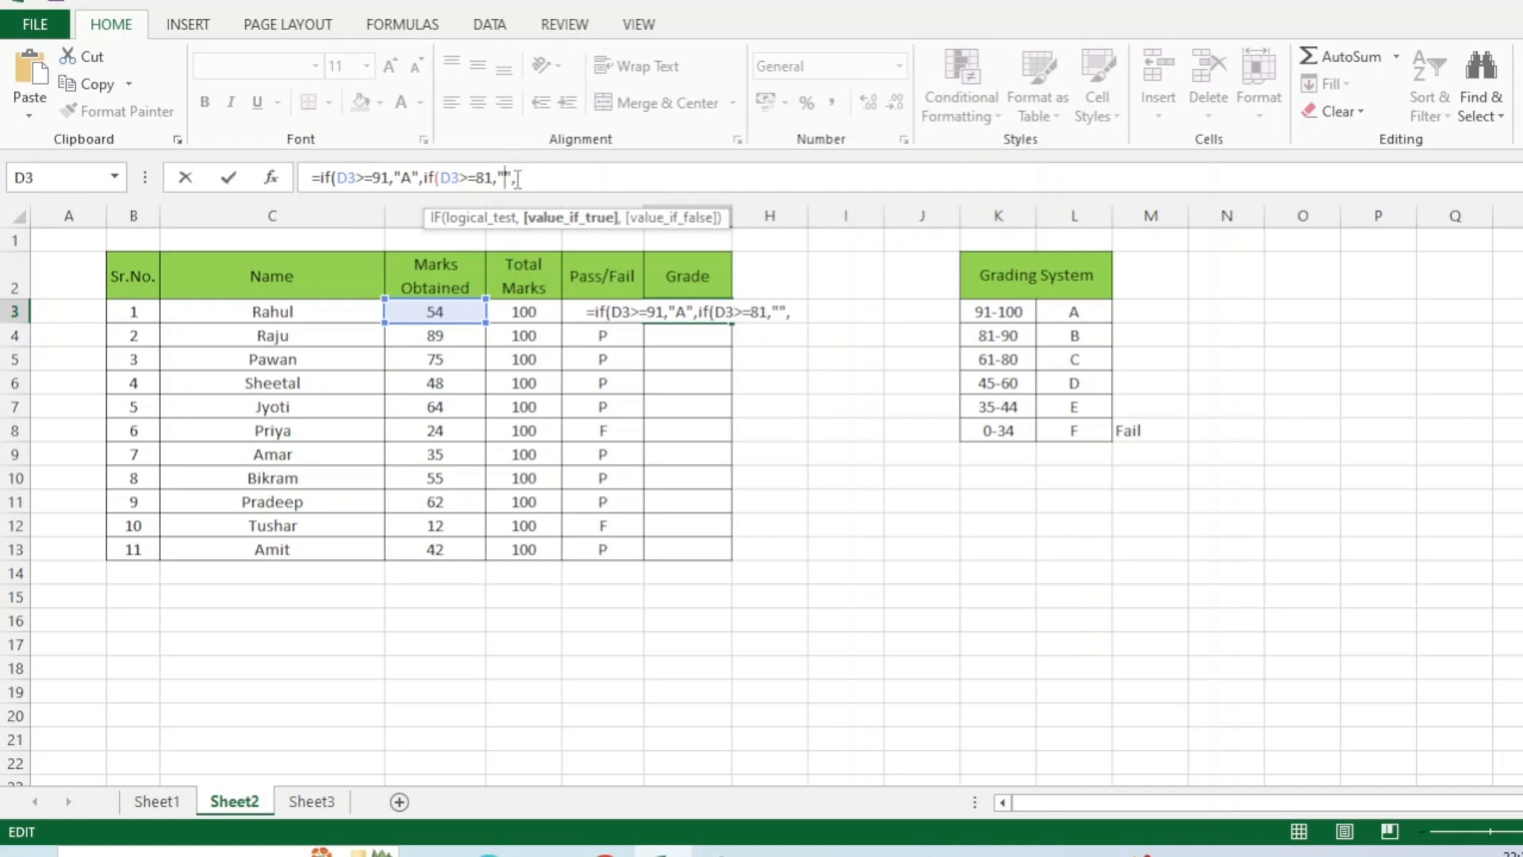
type("B")
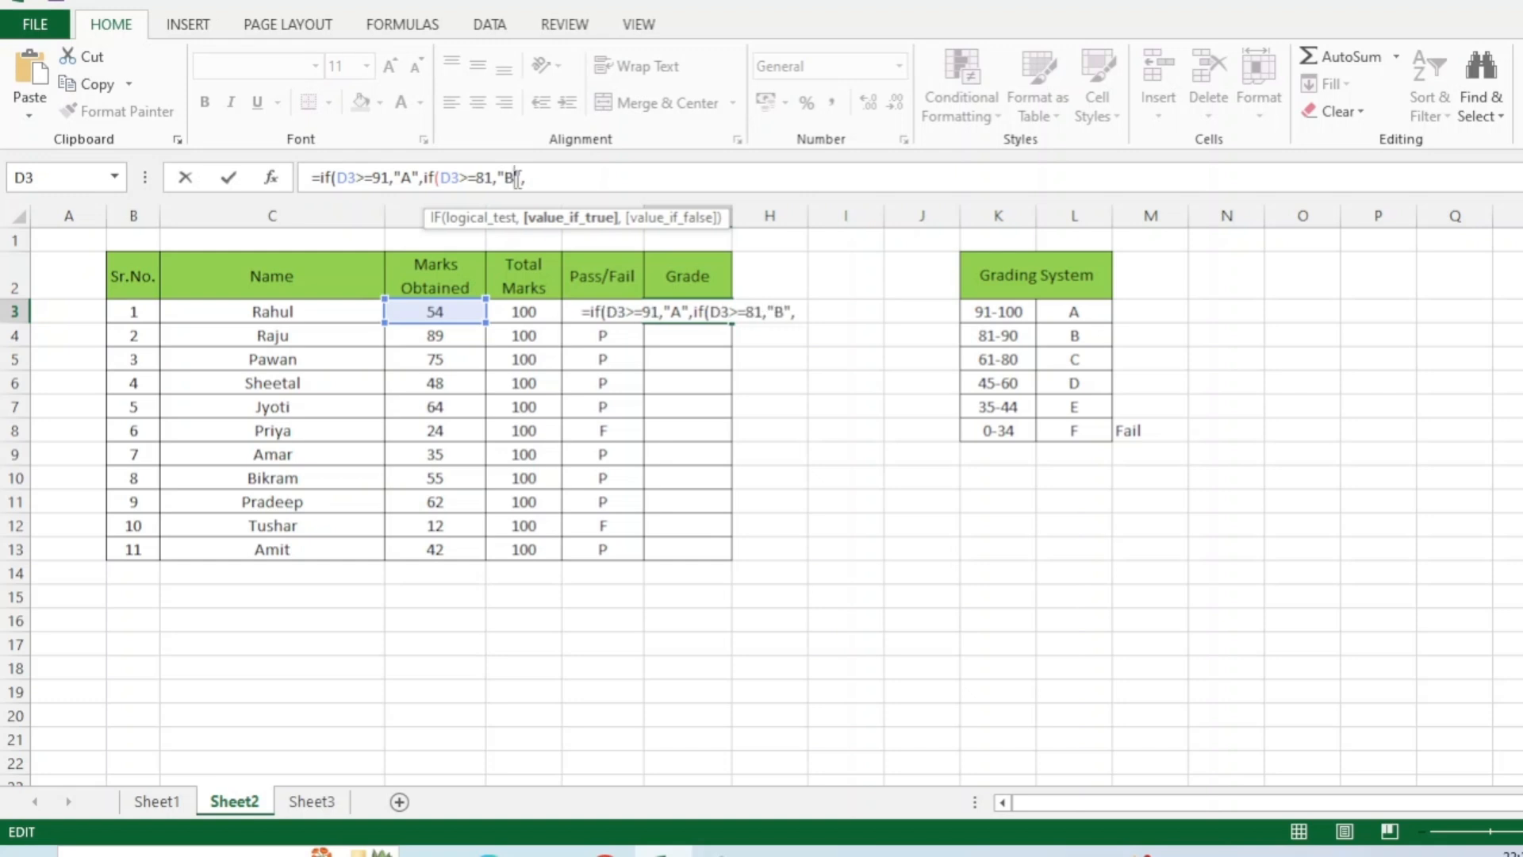
Step: Append the copied condition to the G3 formula as the third test, edited to if(D3>=61,"C",
left_click(552, 177)
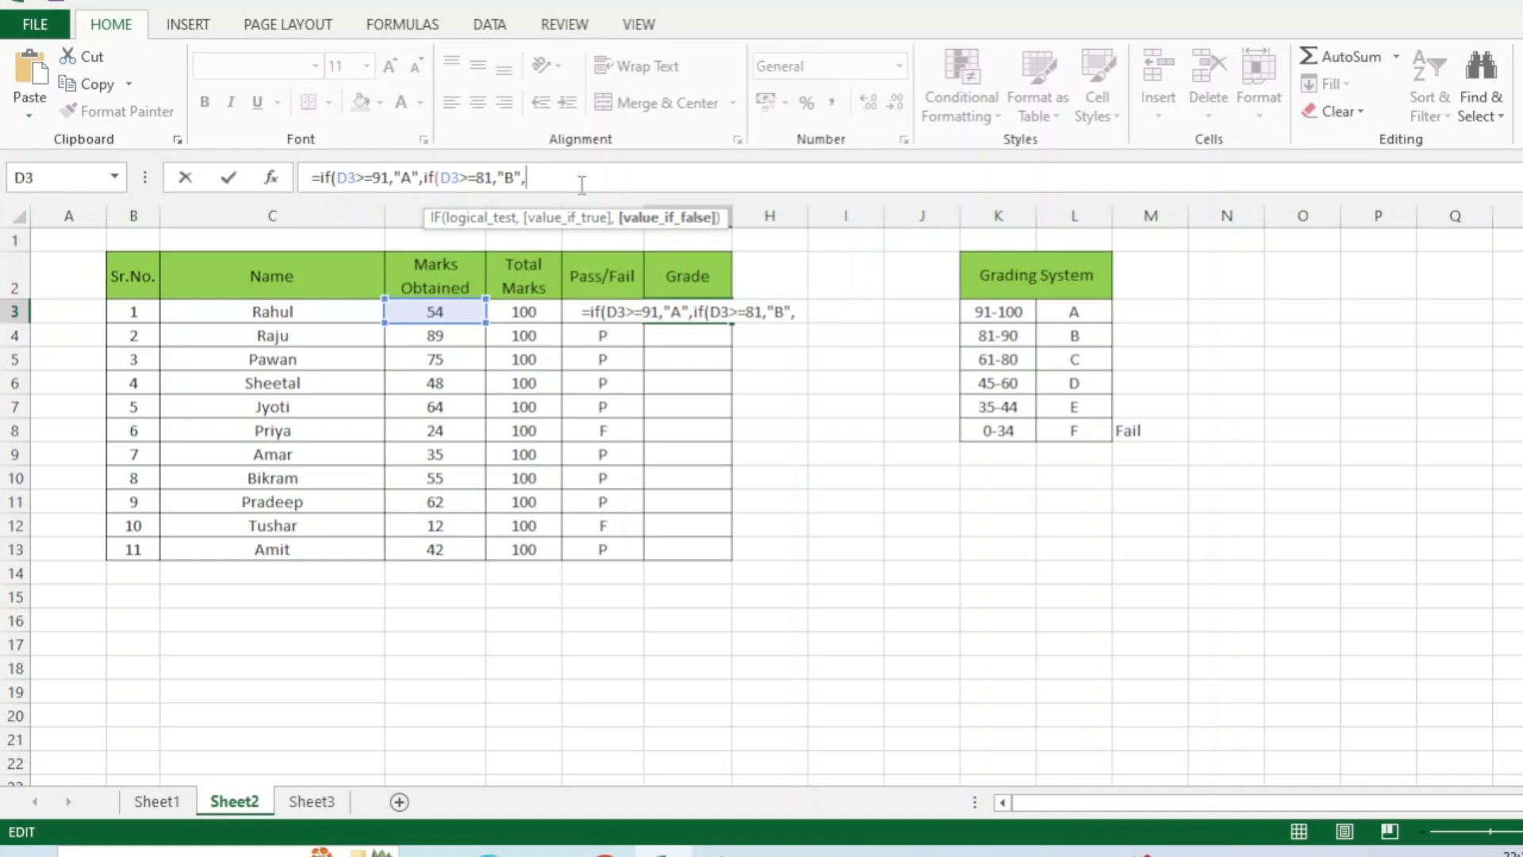
key("ctrl+v")
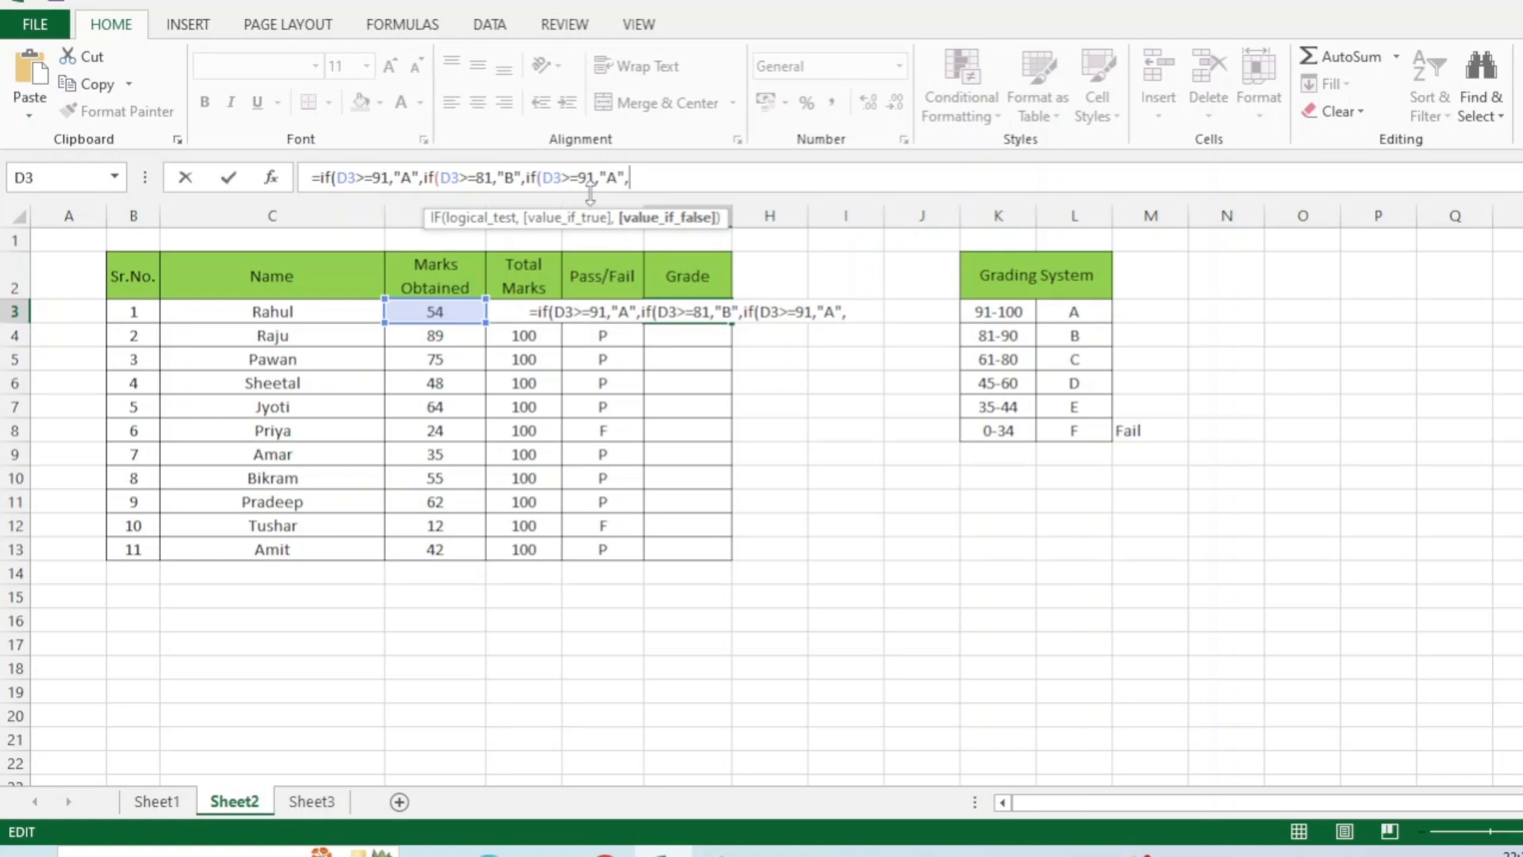
left_click(579, 178)
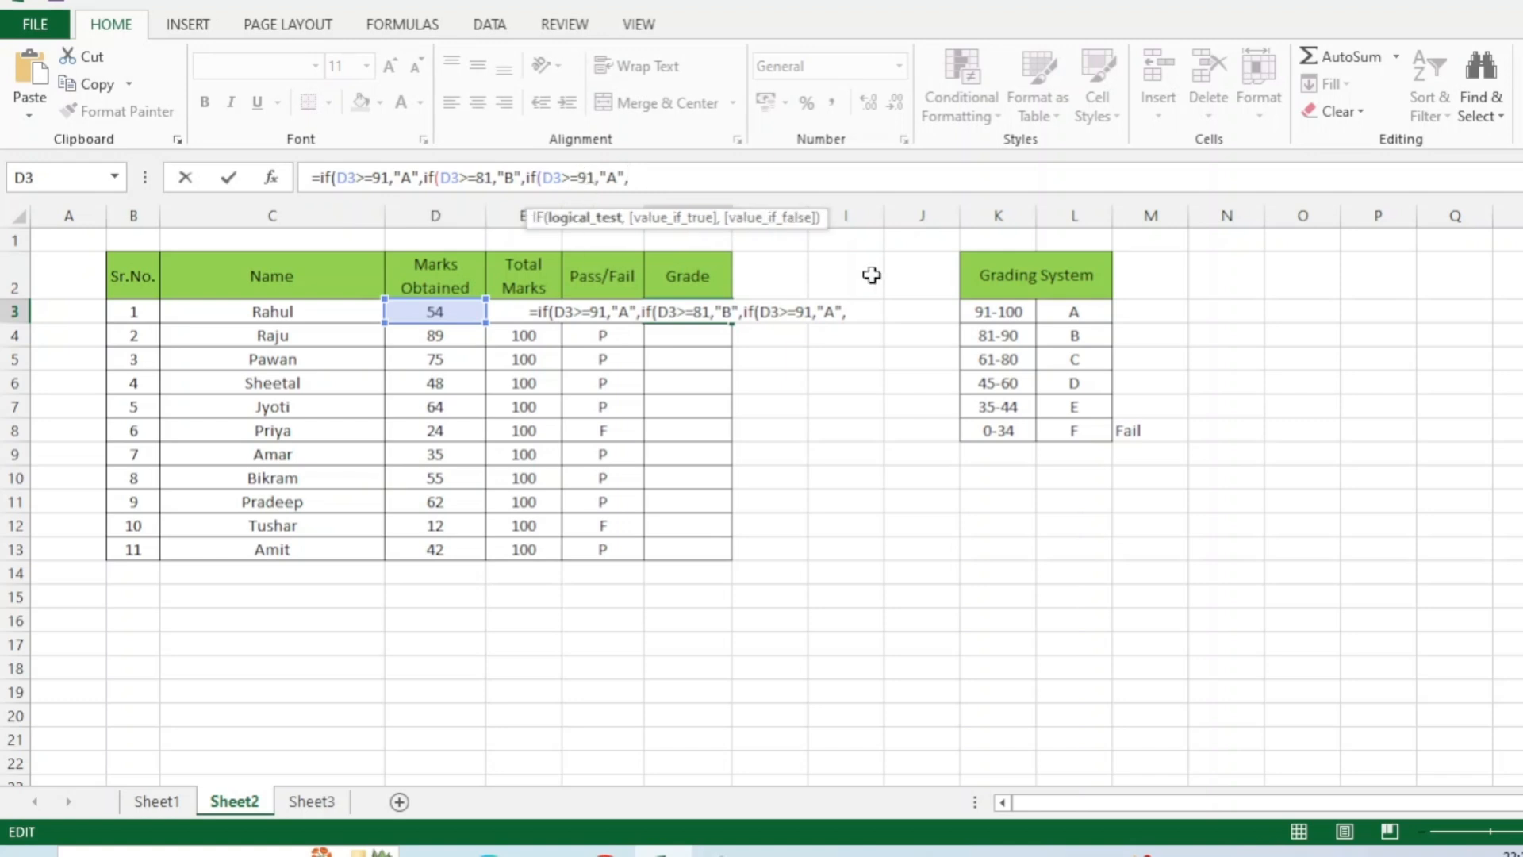
key("Delete")
type("6")
left_click(609, 175)
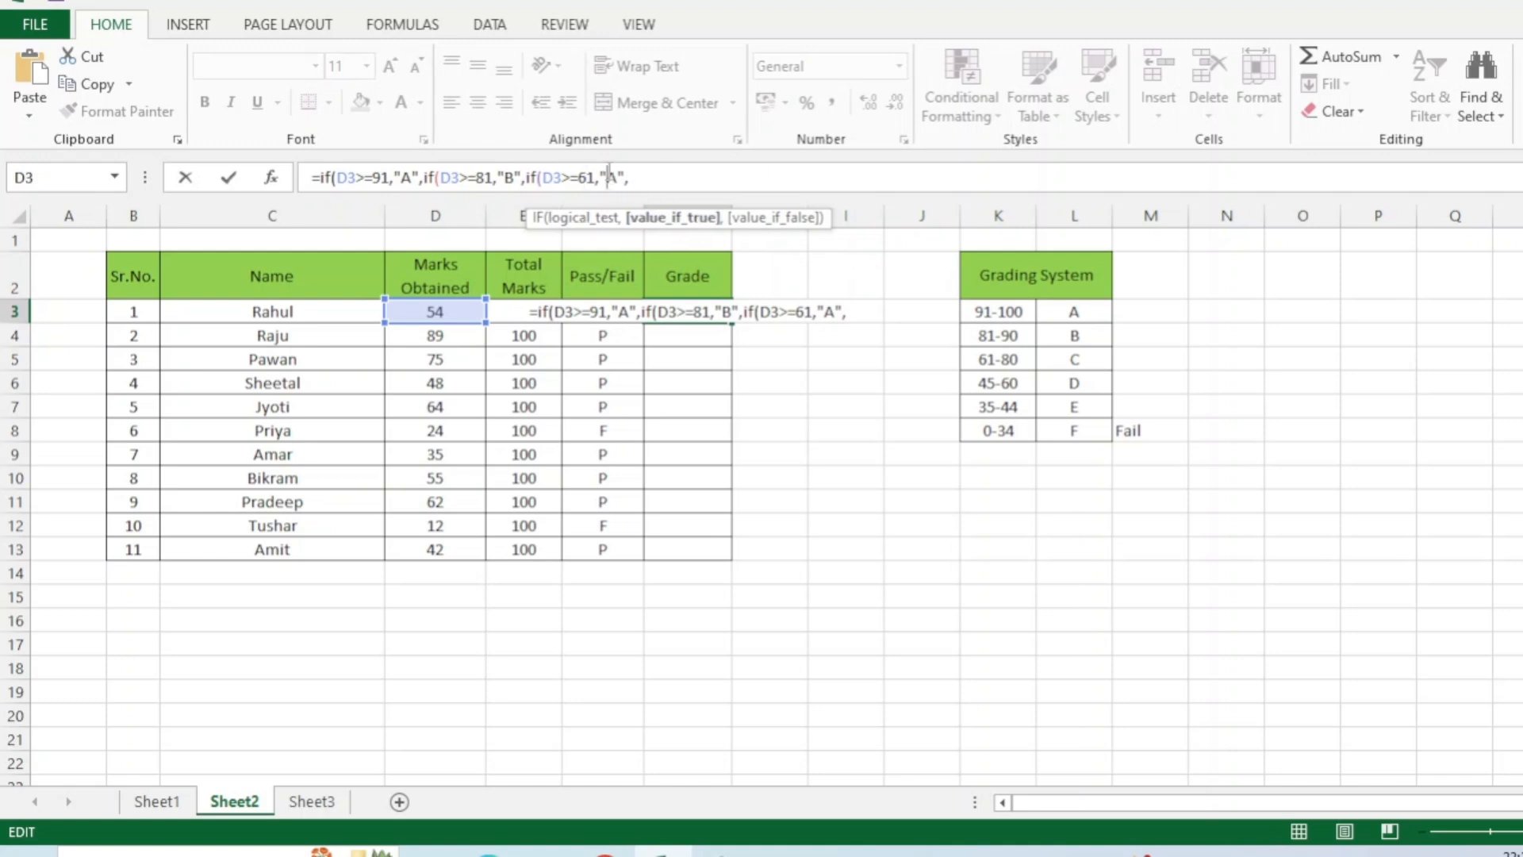
key("Delete")
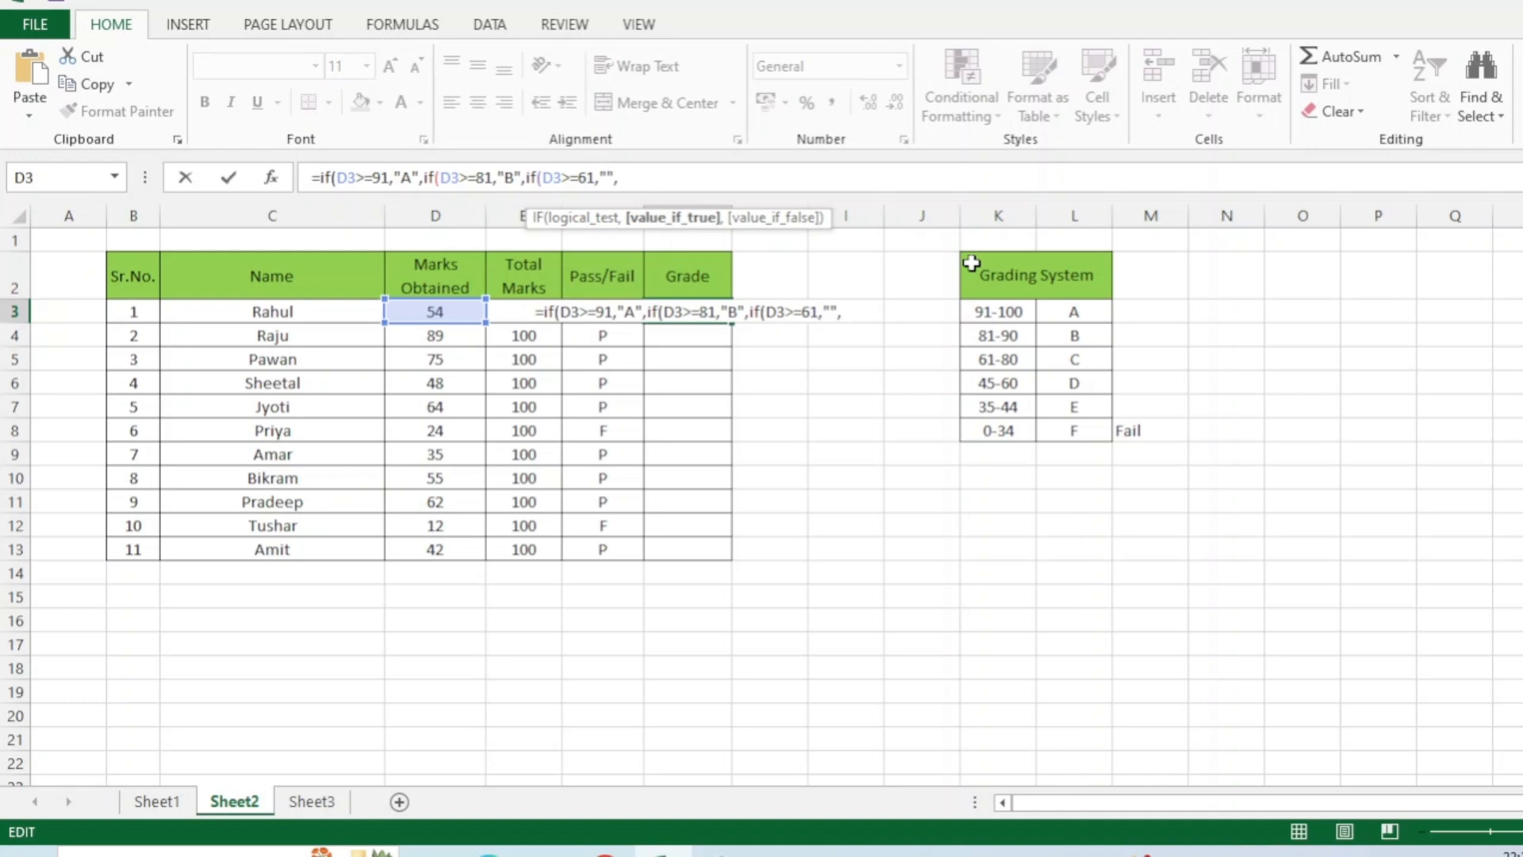
type("C")
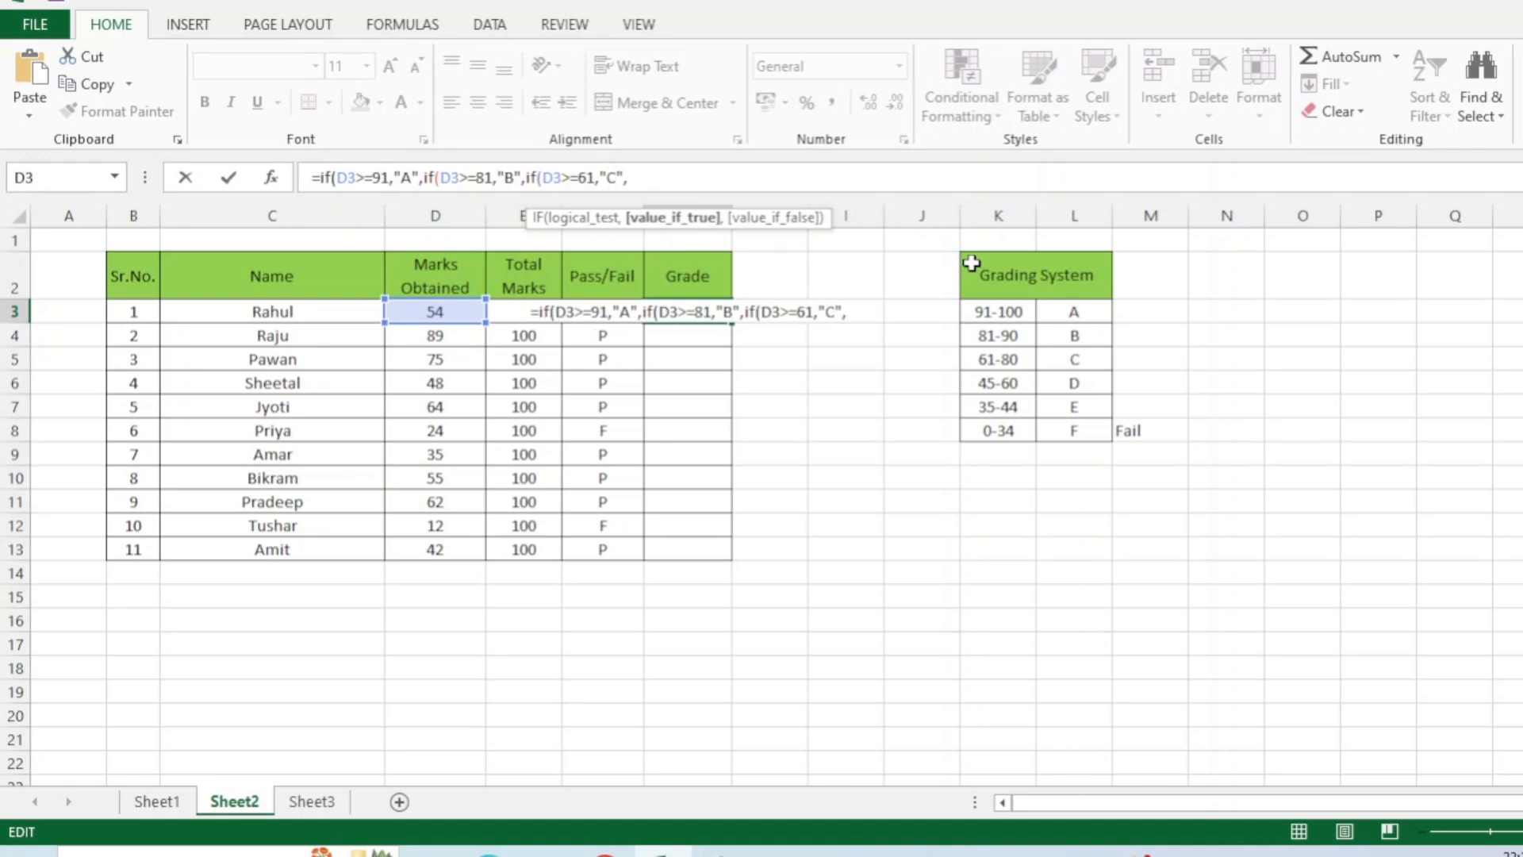
Step: Append the copied condition to the G3 formula as the fourth test, edited to if(D3>=45,"D",
key("Right")
key("Right")
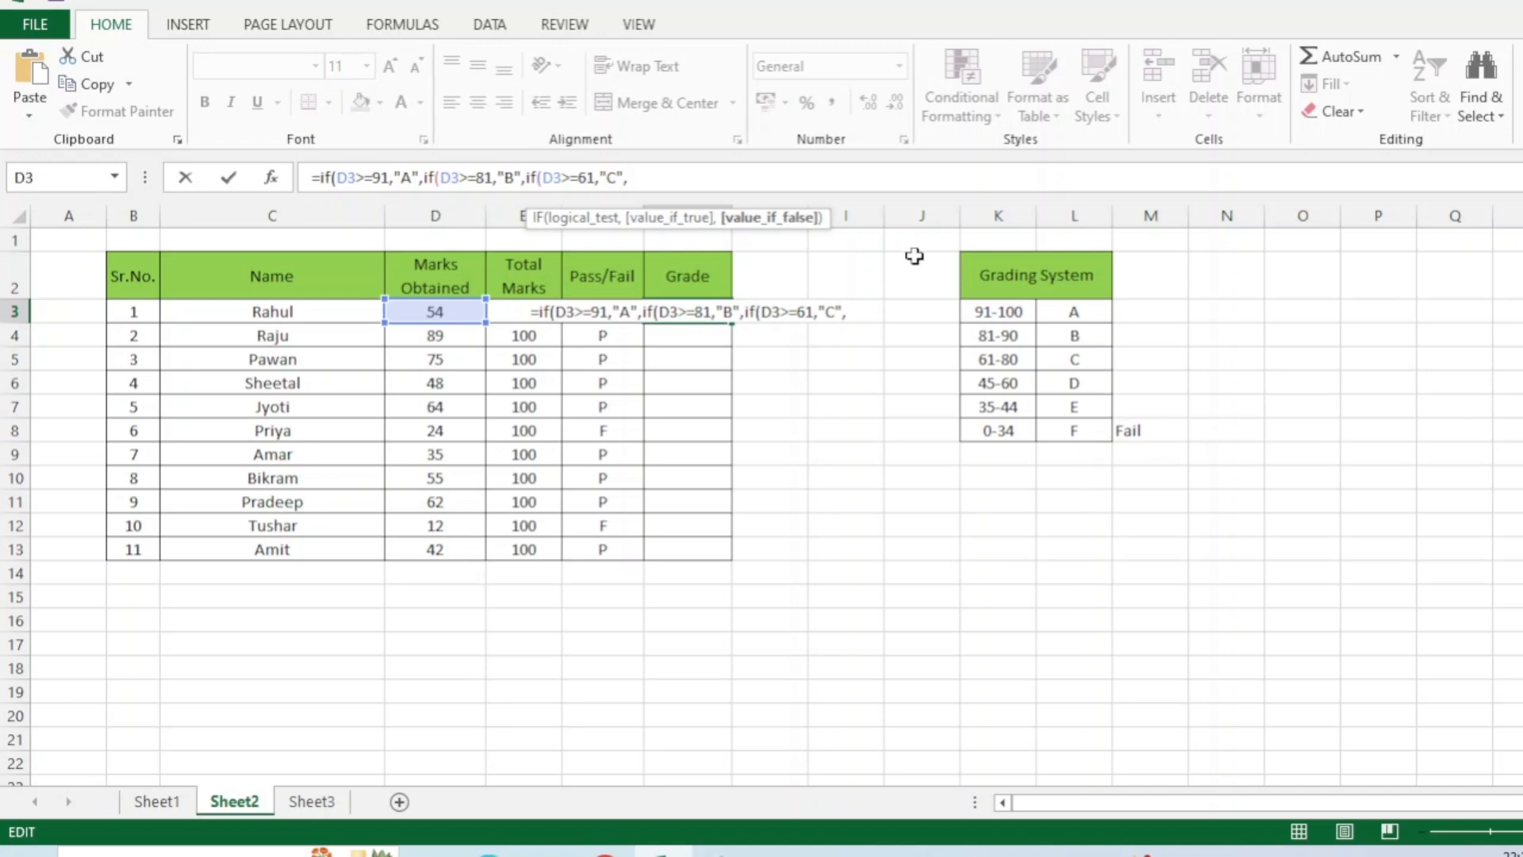
key("ctrl+v")
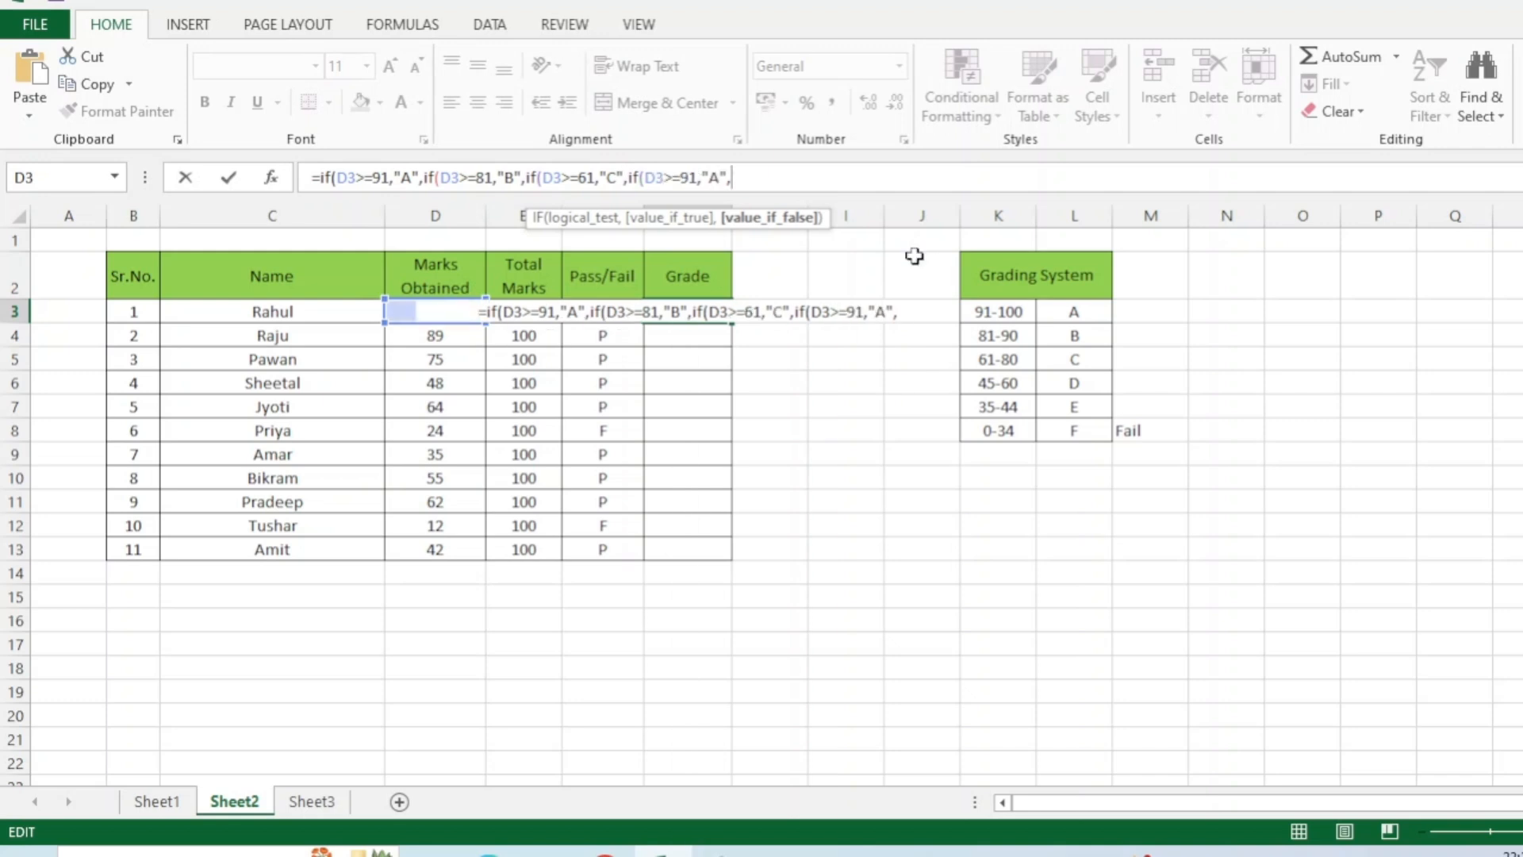
left_click(662, 179)
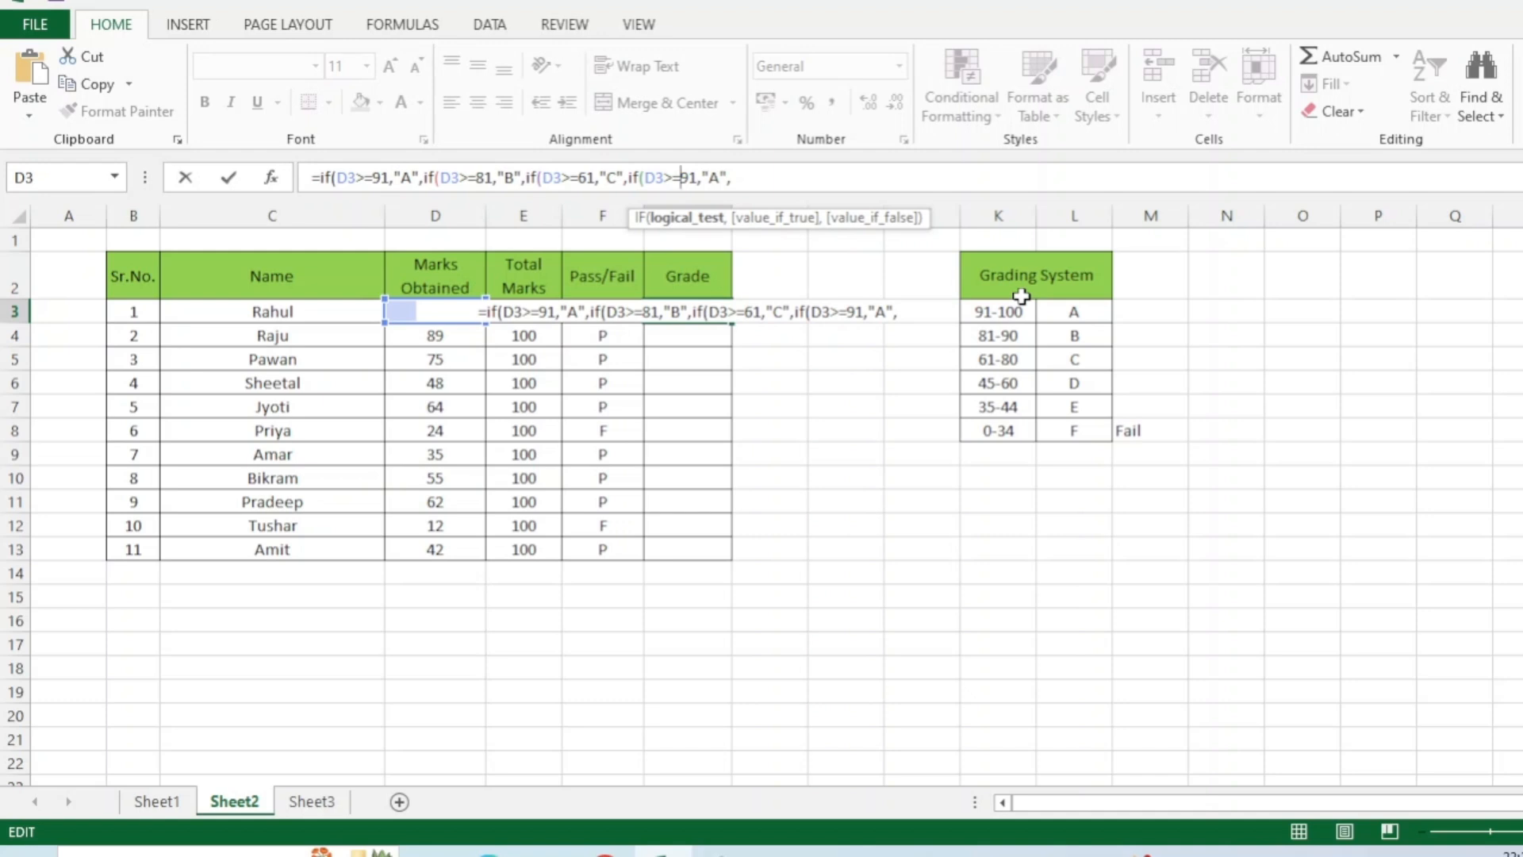
key("Delete")
key("Delete")
type("45")
left_click(711, 176)
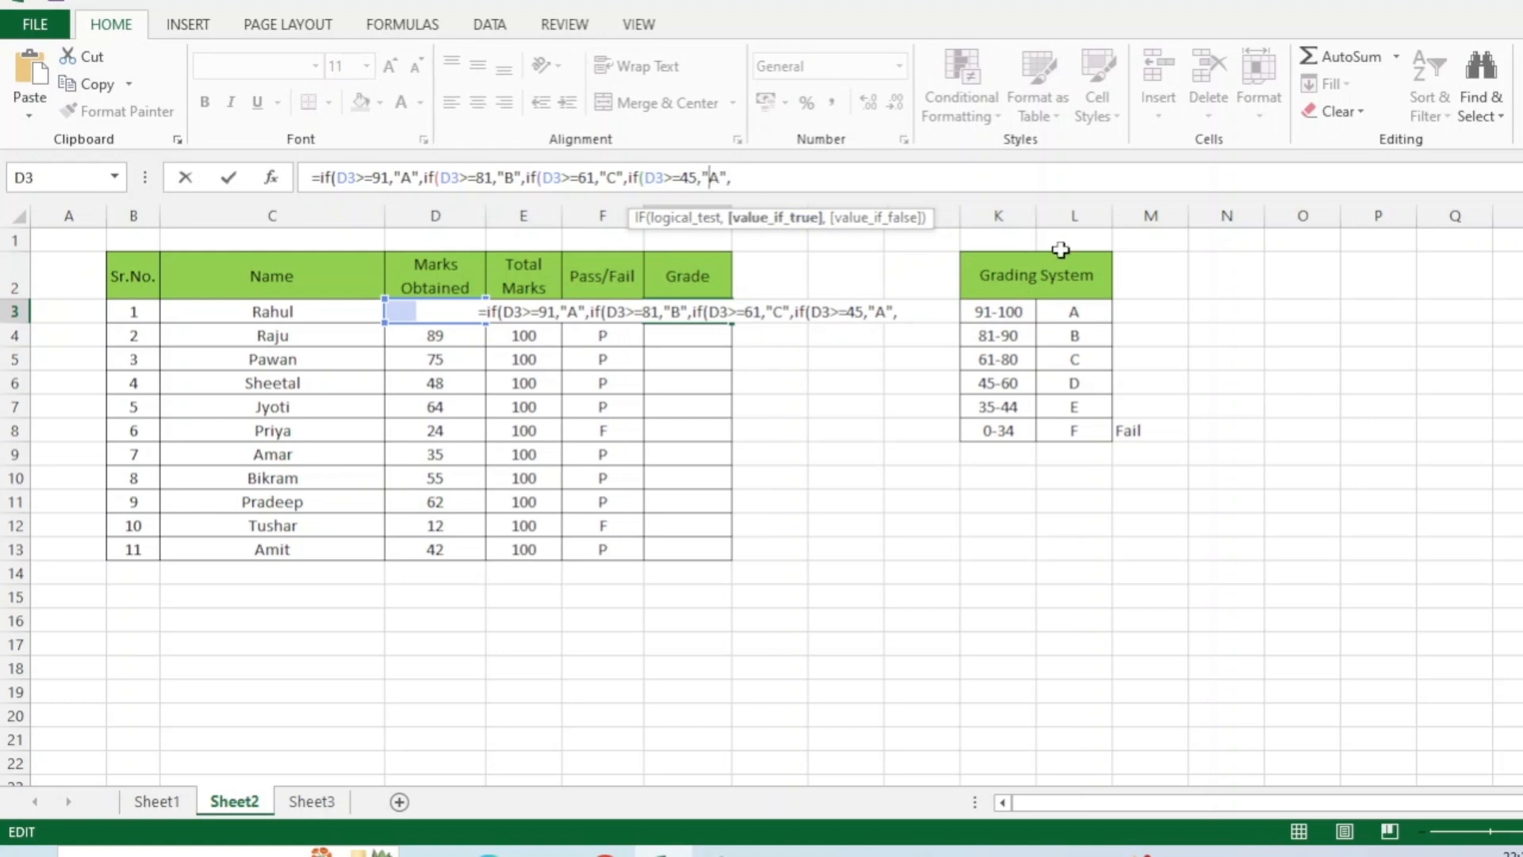
key("Delete")
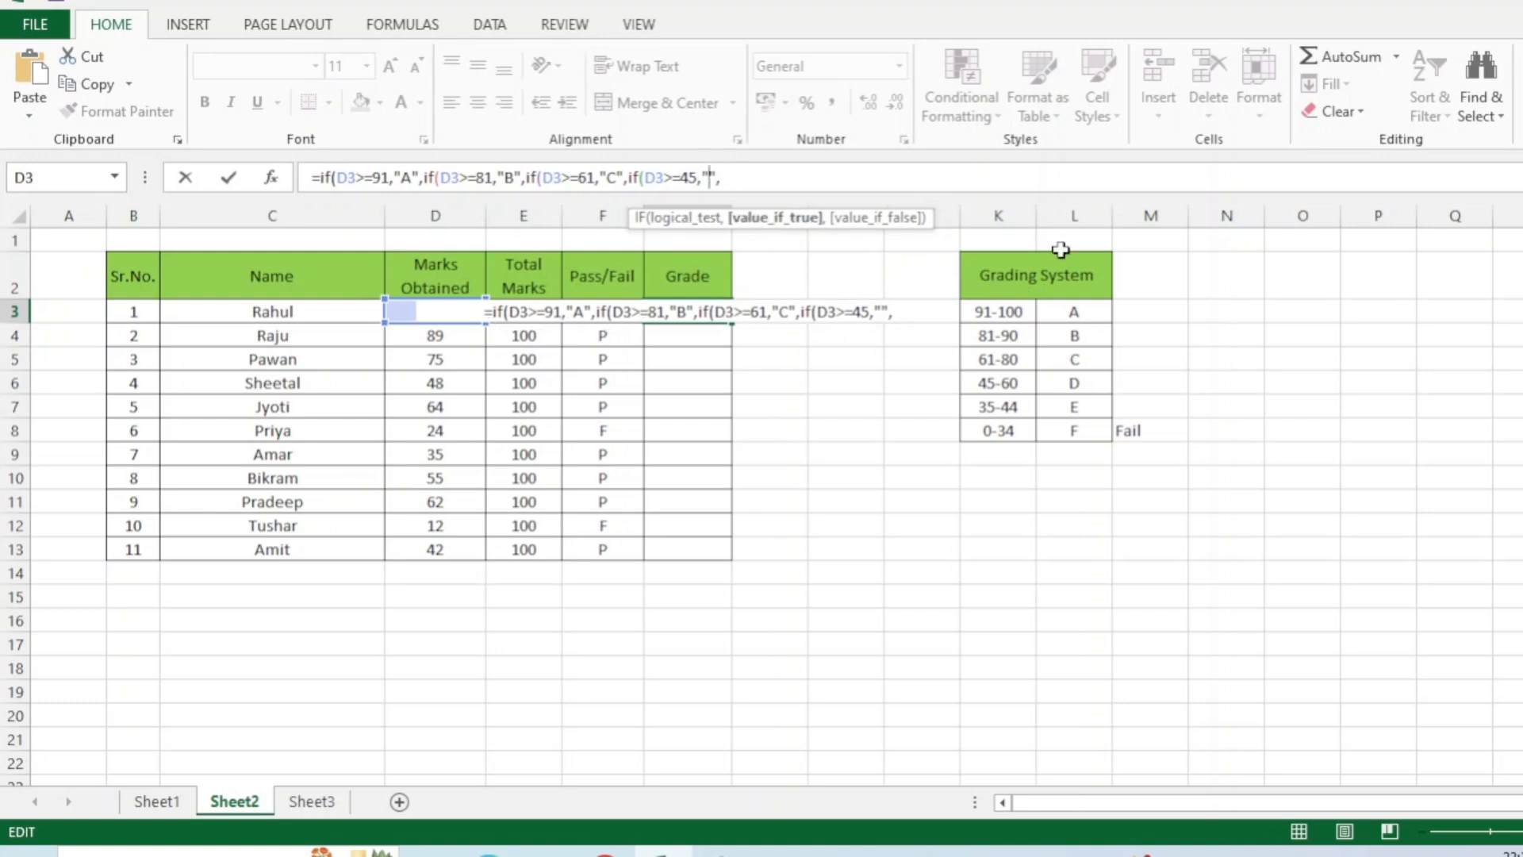
type("D")
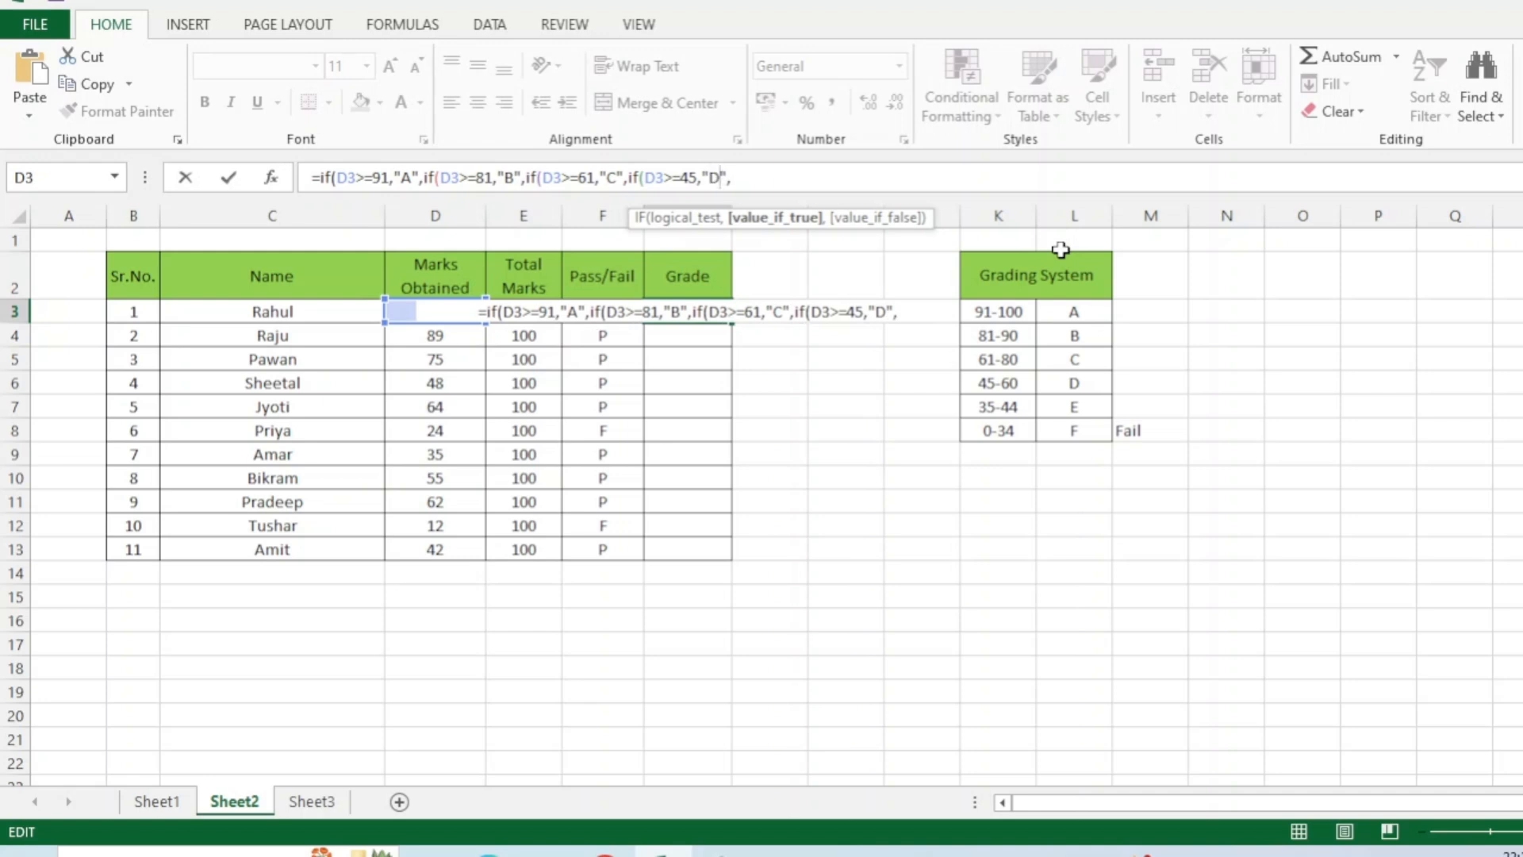
Step: Append the copied condition to the G3 formula as the fifth test, edited to if(D3>=35,"E",
key("Right")
key("Right")
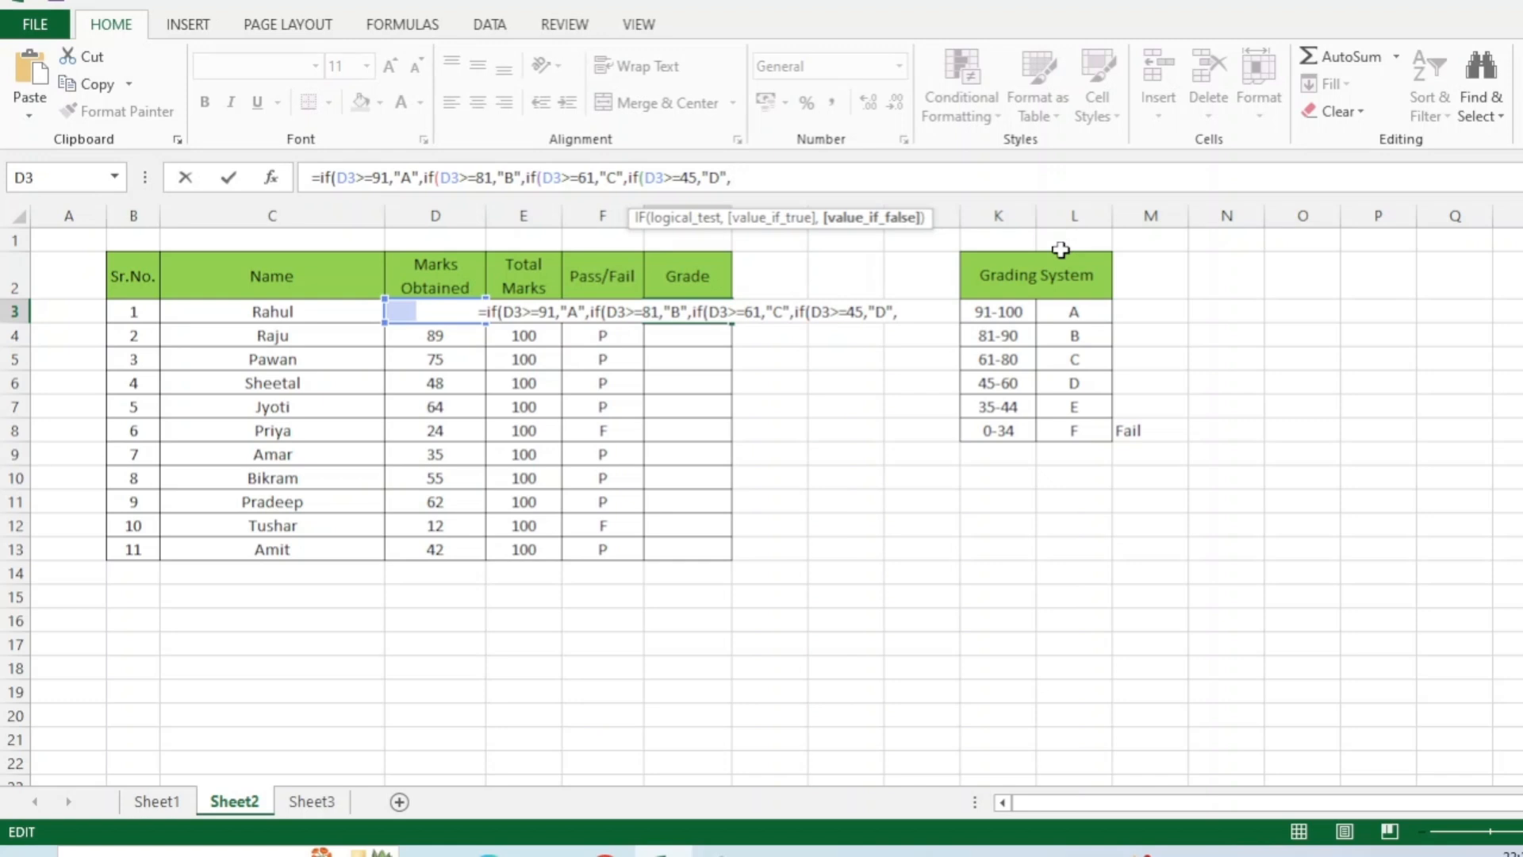
type("if(D3>=91,\"A\",")
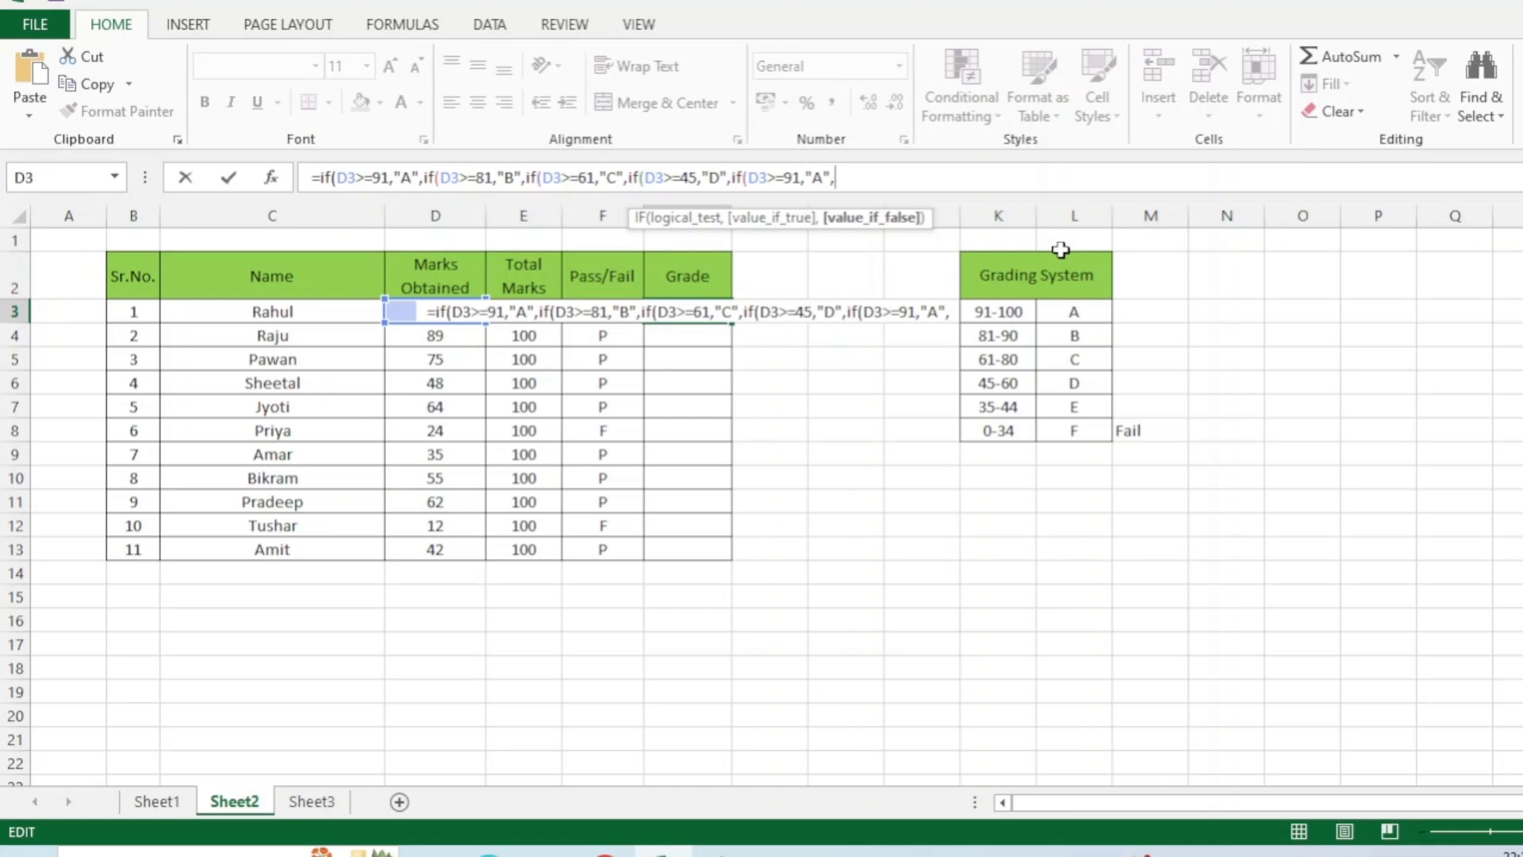
left_click(792, 177)
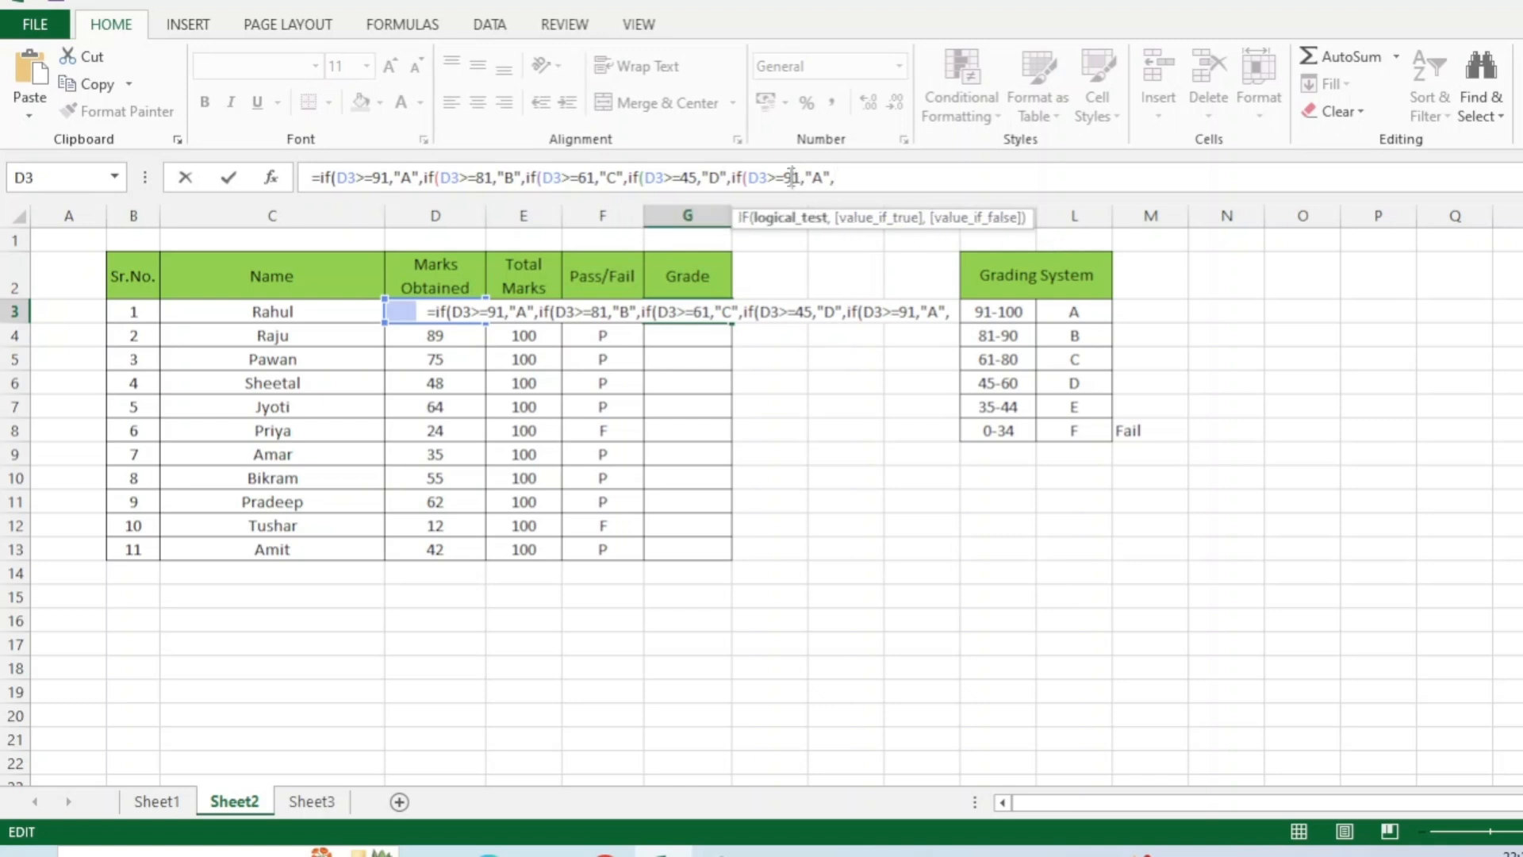
key("BackSpace")
key("Delete")
type("35")
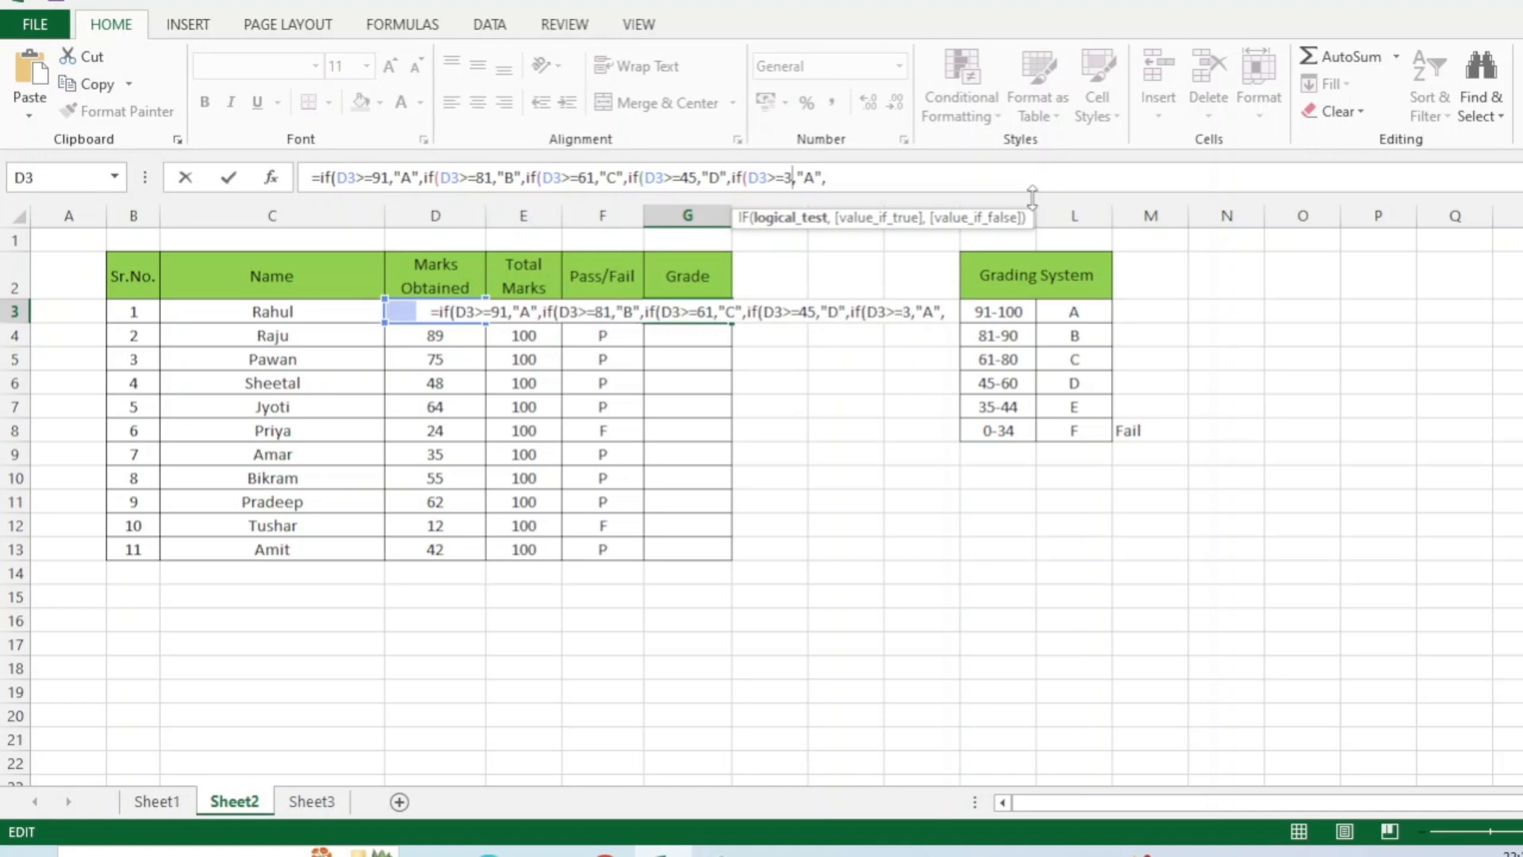
key("Right")
key("Right")
key("Delete")
type("E")
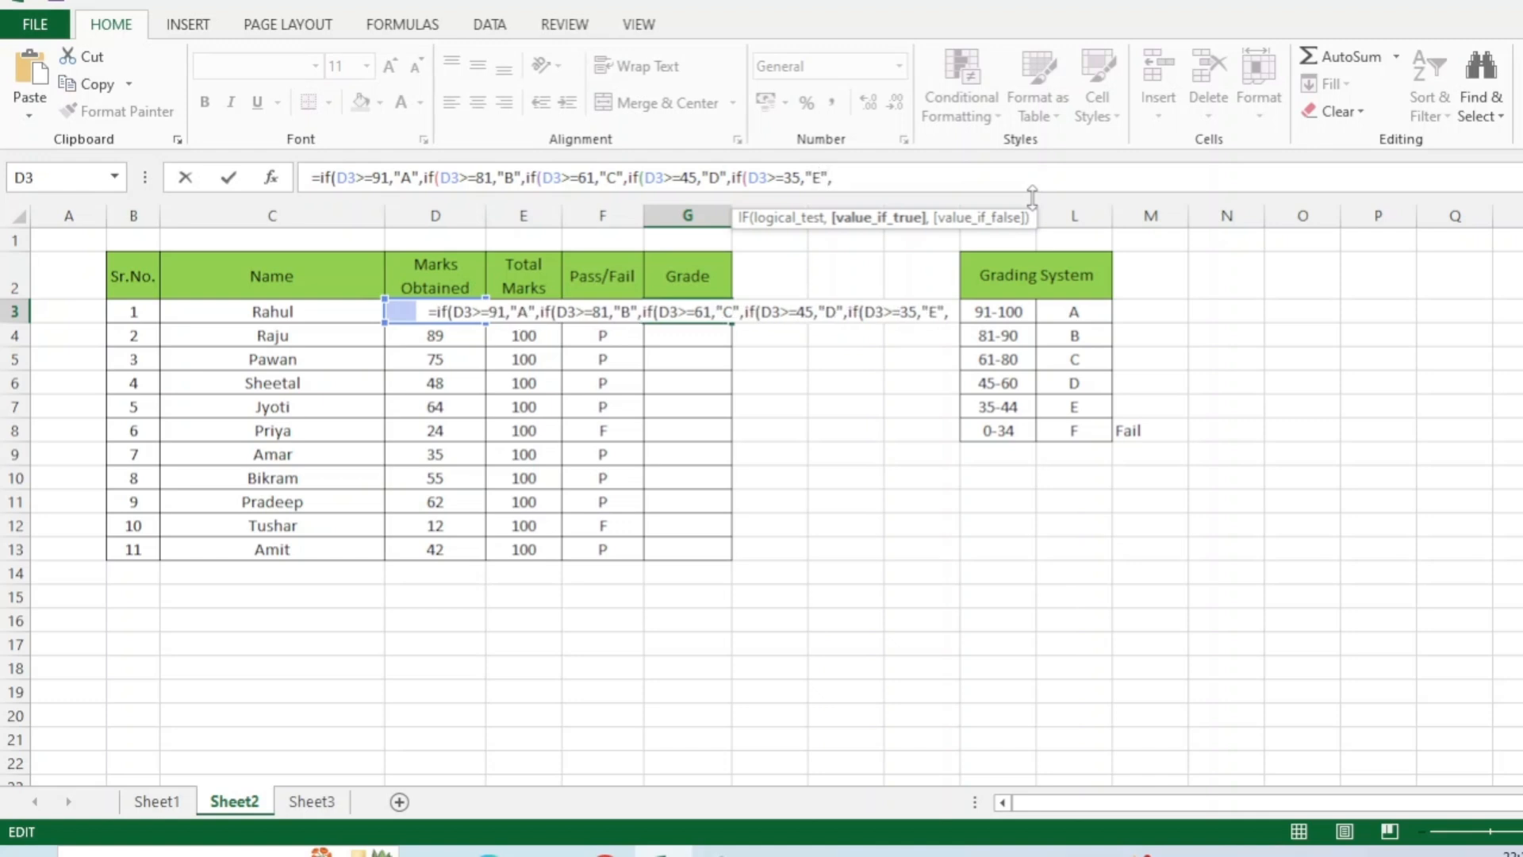
Step: Finish the G3 formula with "F" as the fallback grade and five closing parentheses, and fill it down through G13
key("Right")
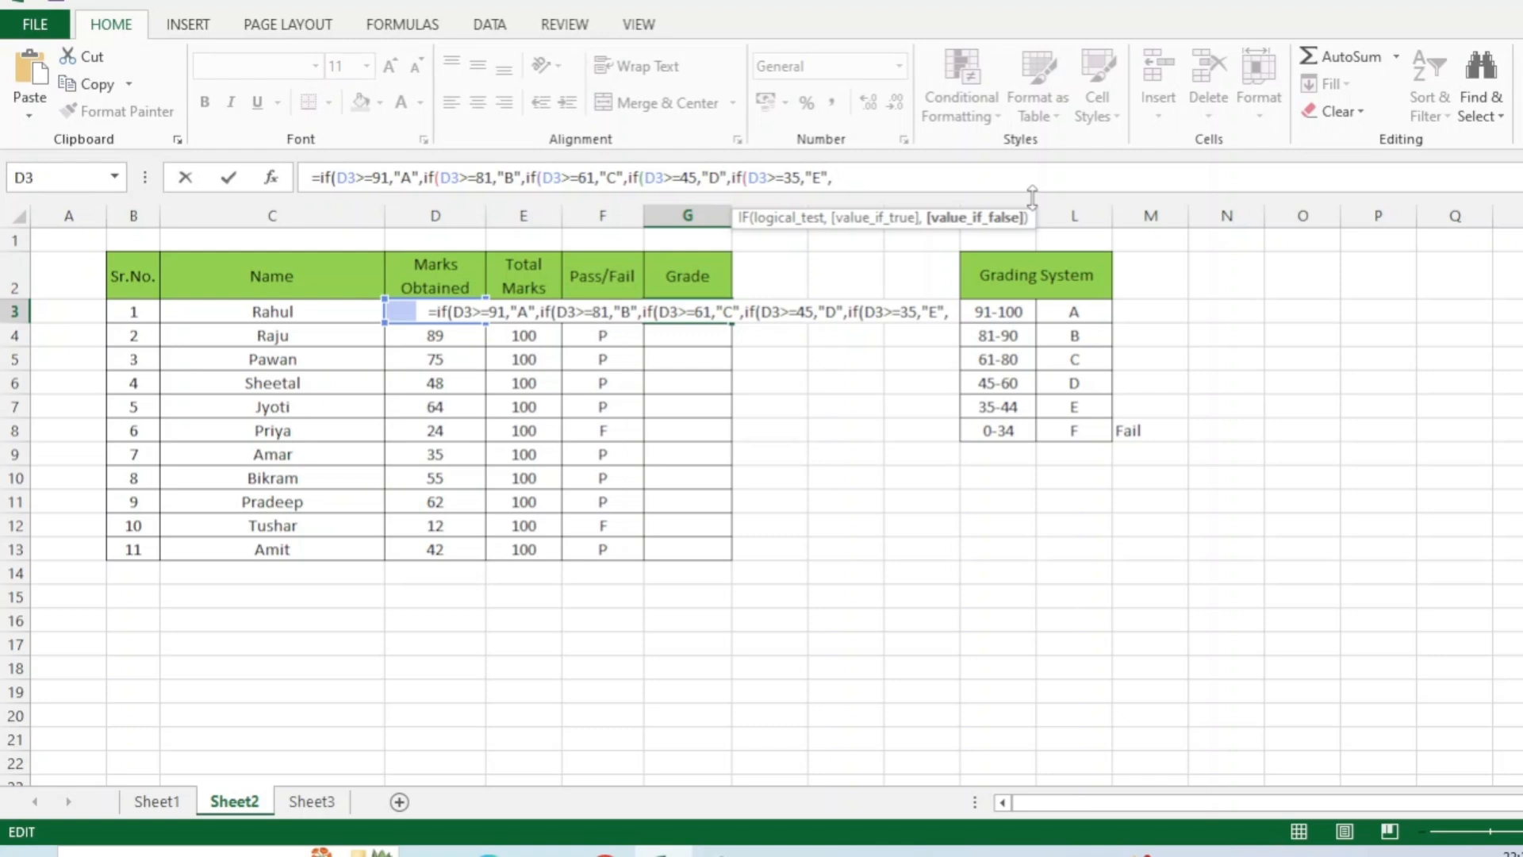
type("\"")
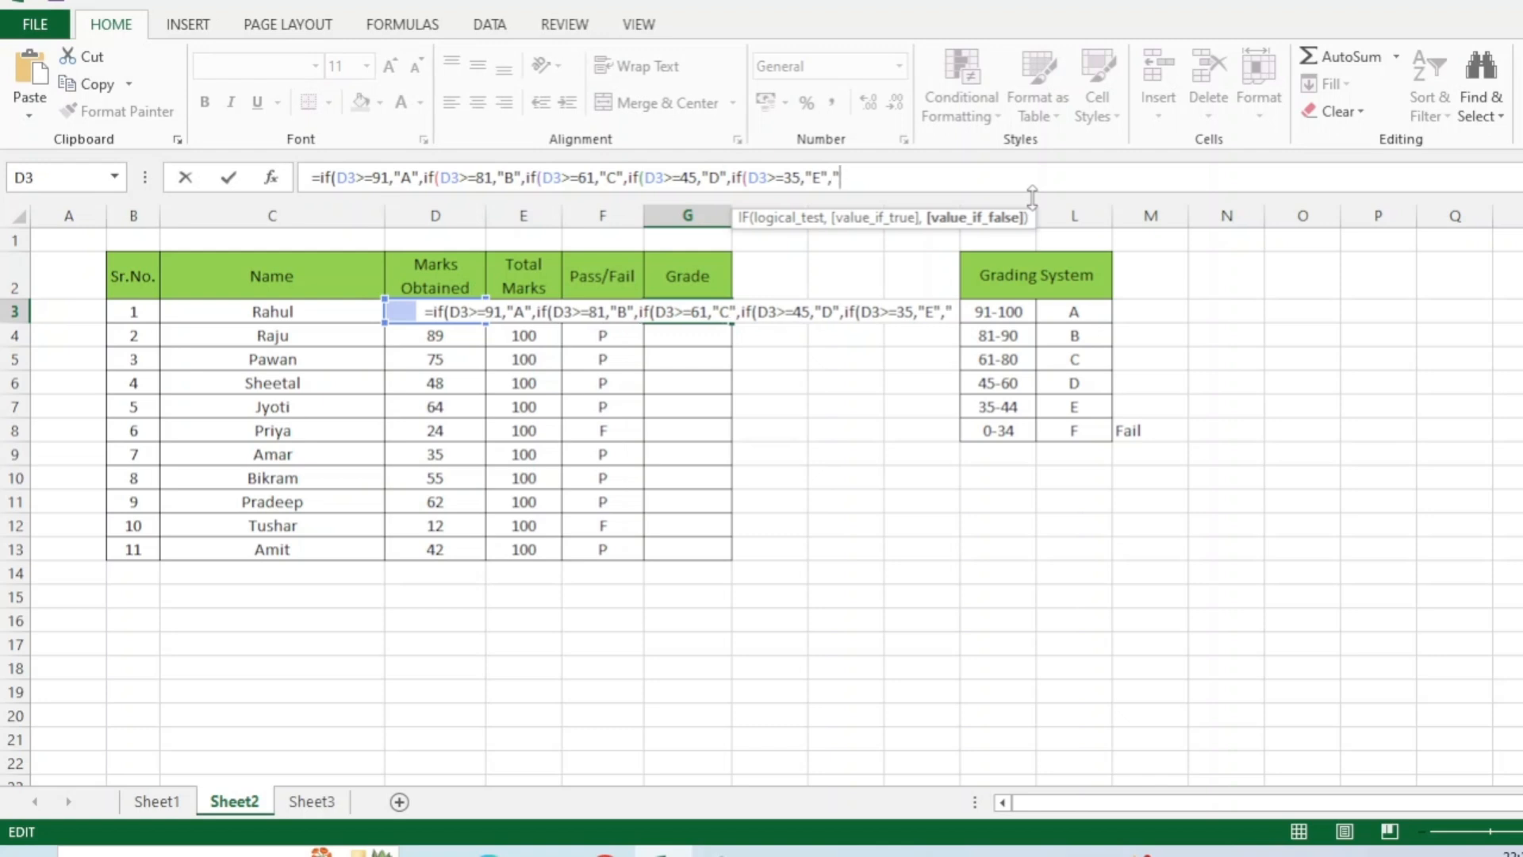
type("F")
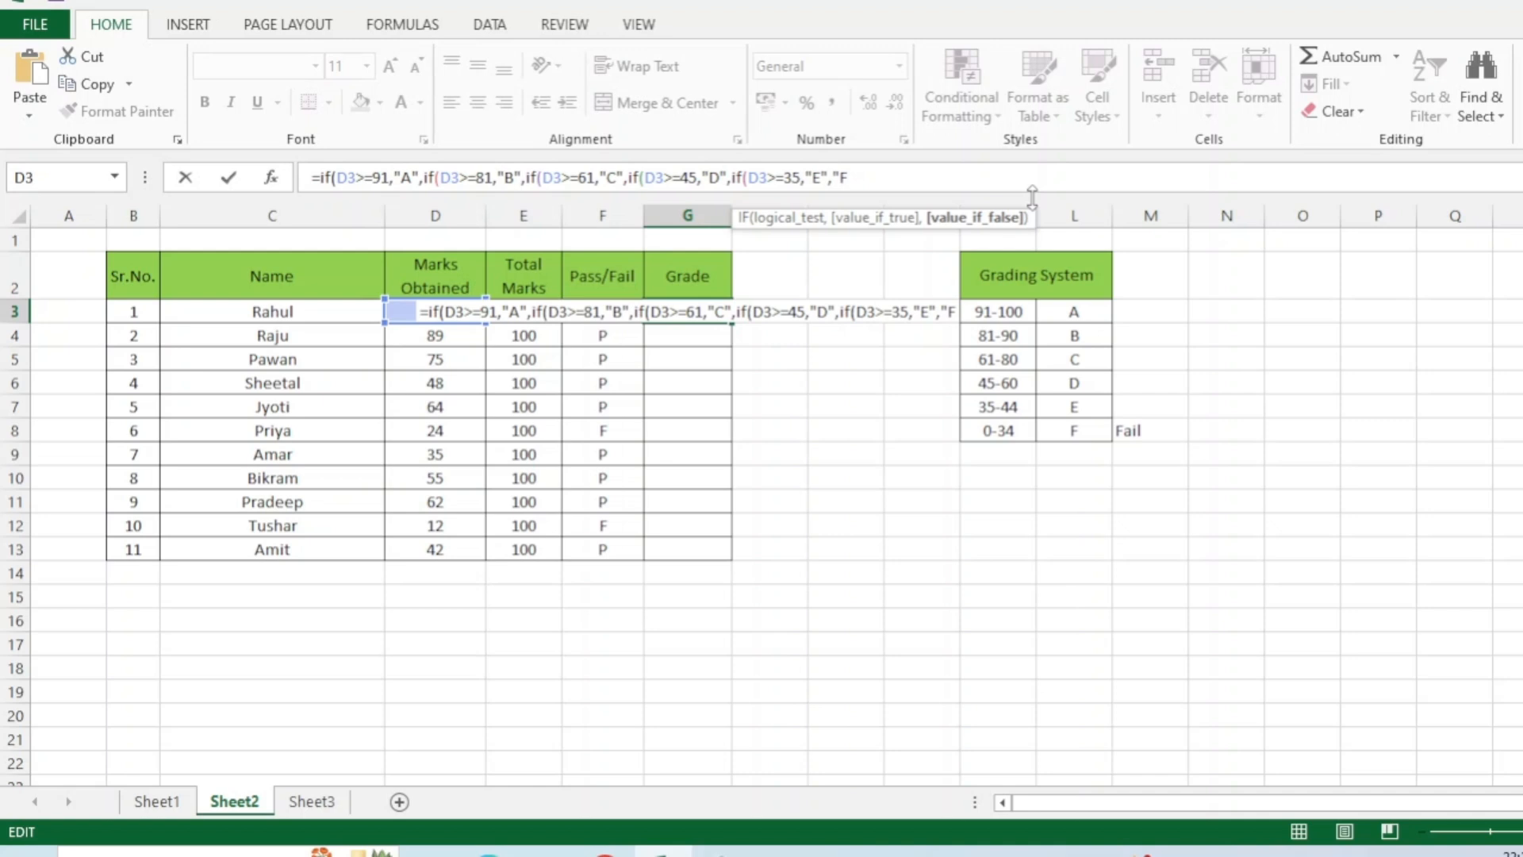
type("\"")
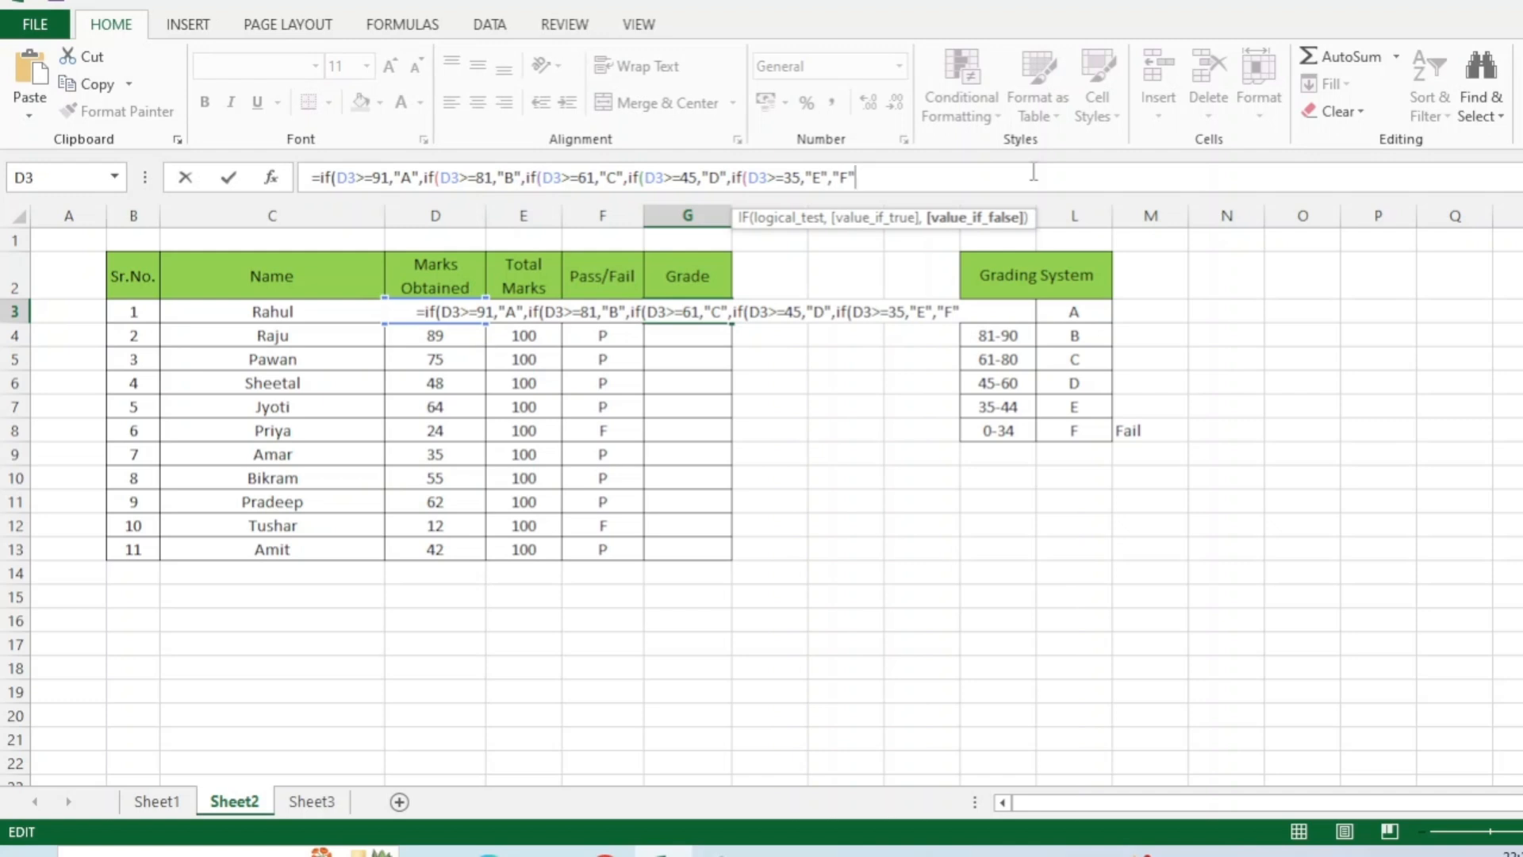
type("))")
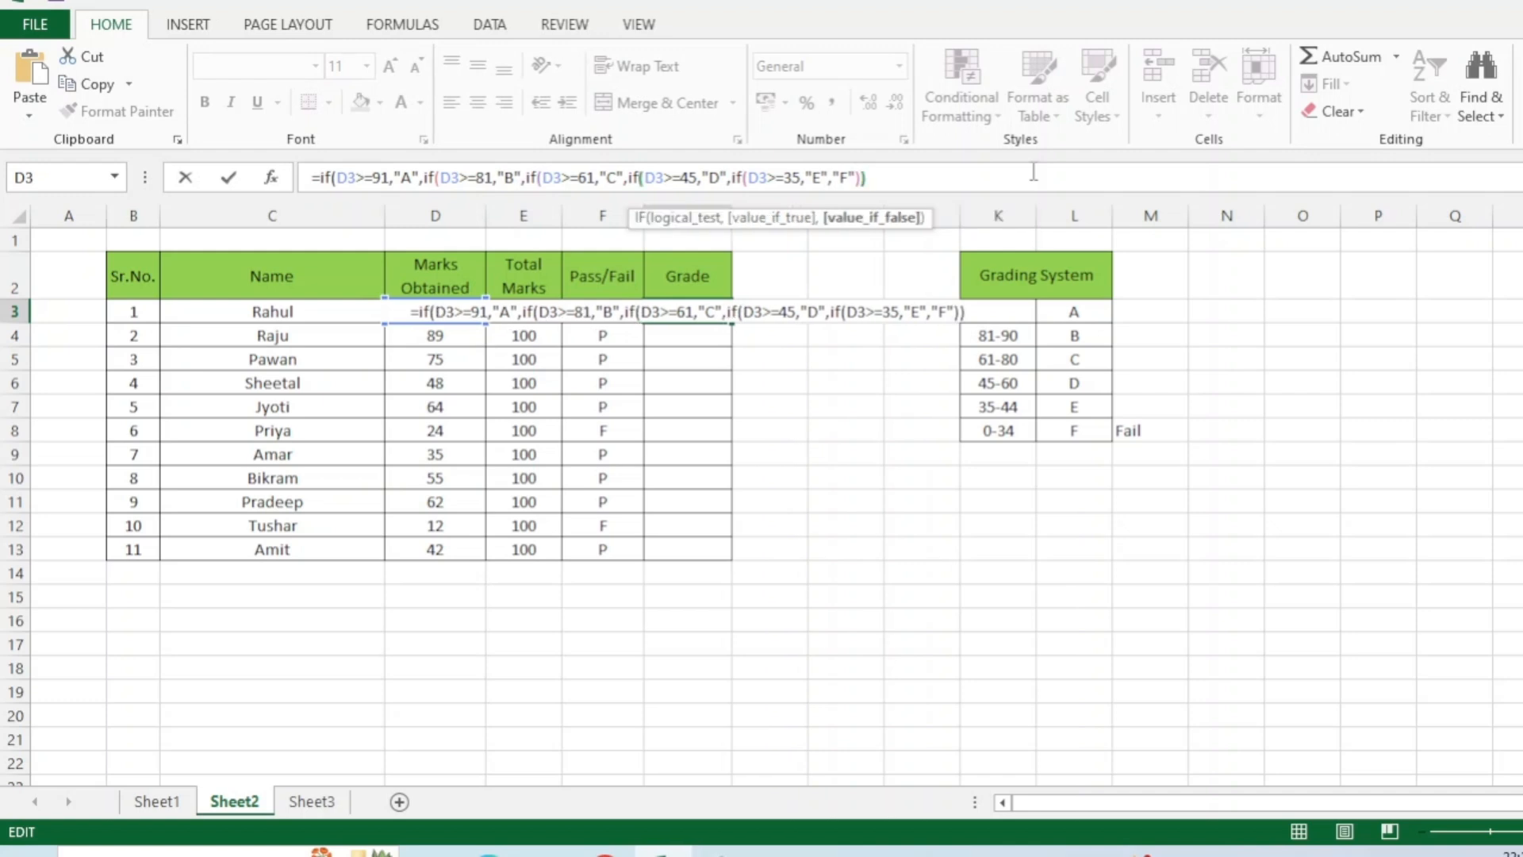
type(")))")
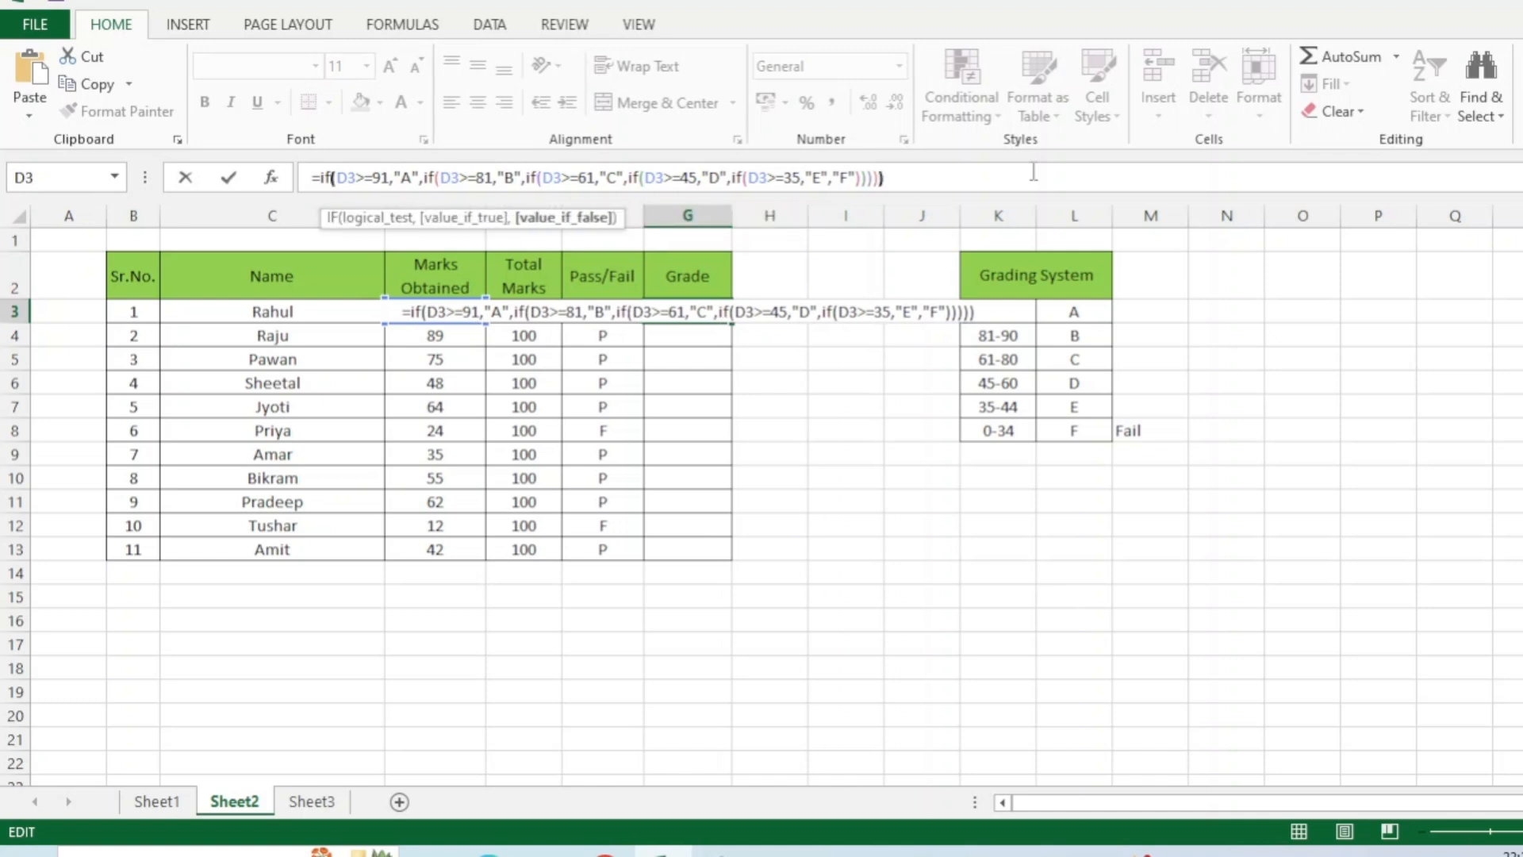
key("Return")
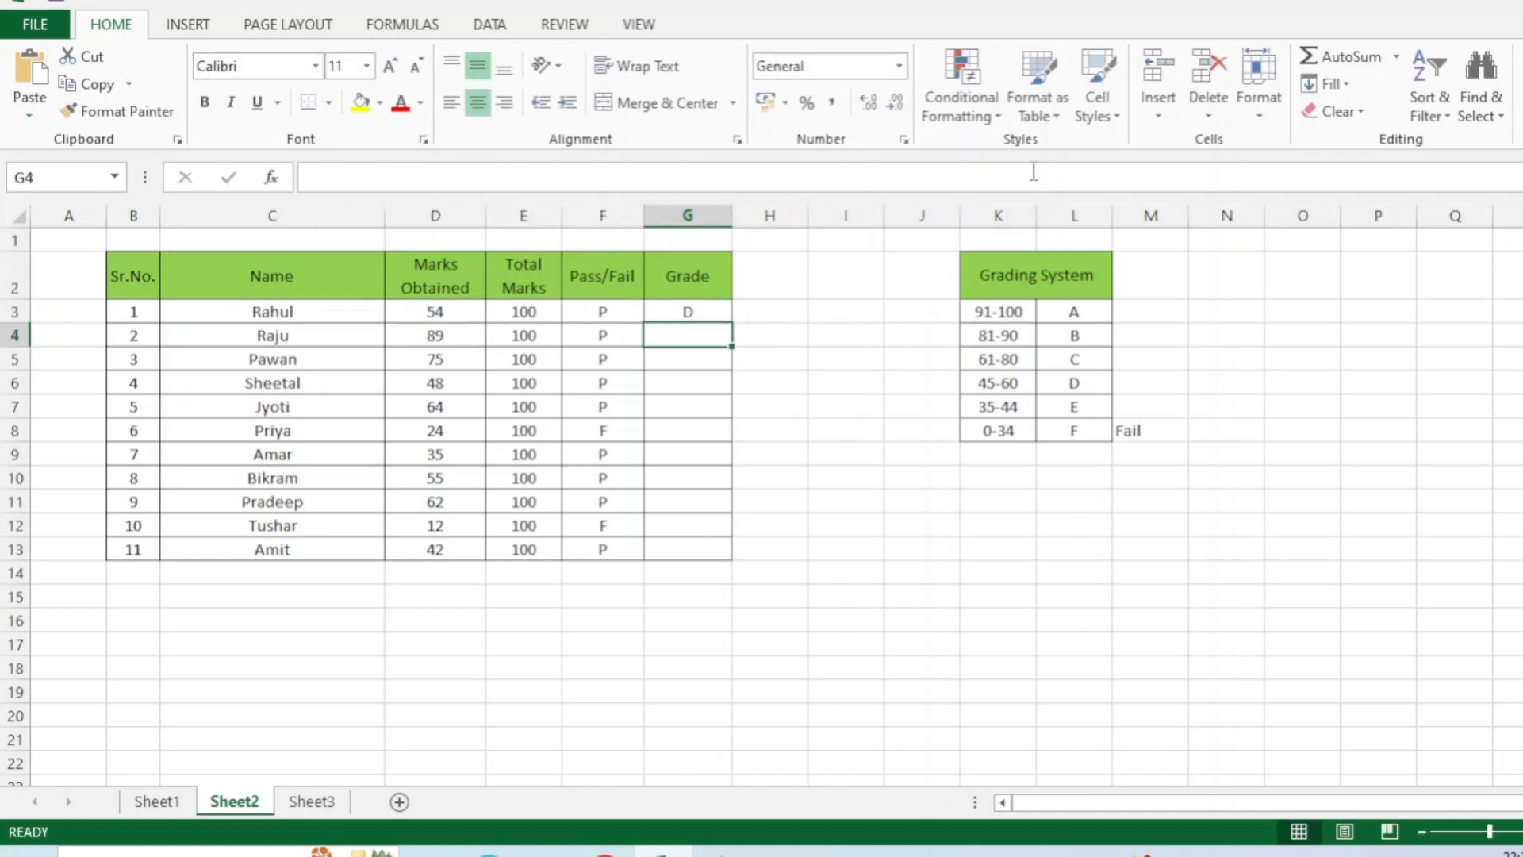
key("Up")
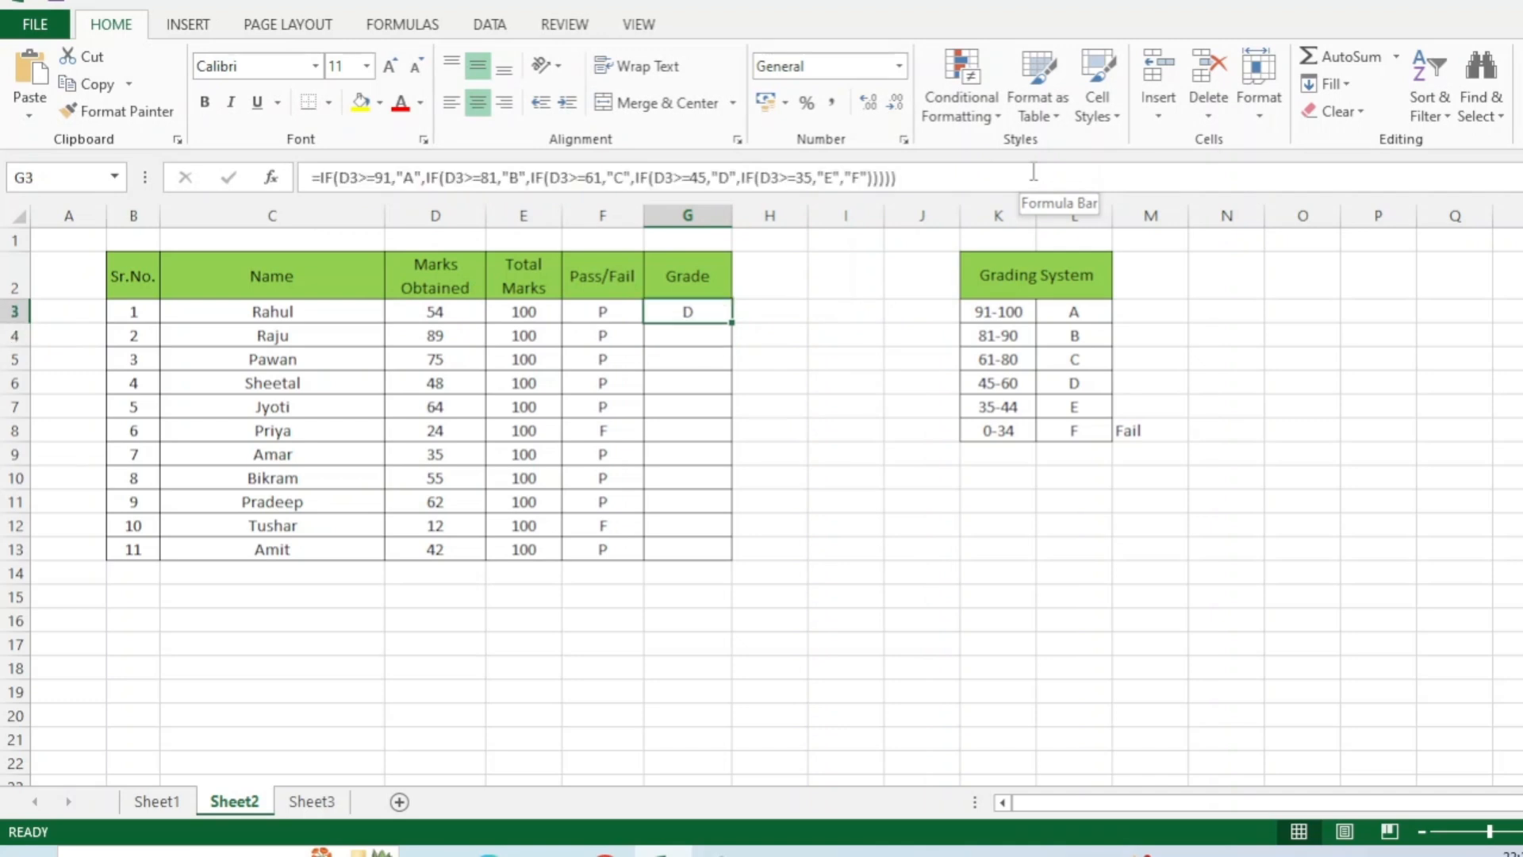
double_click(731, 322)
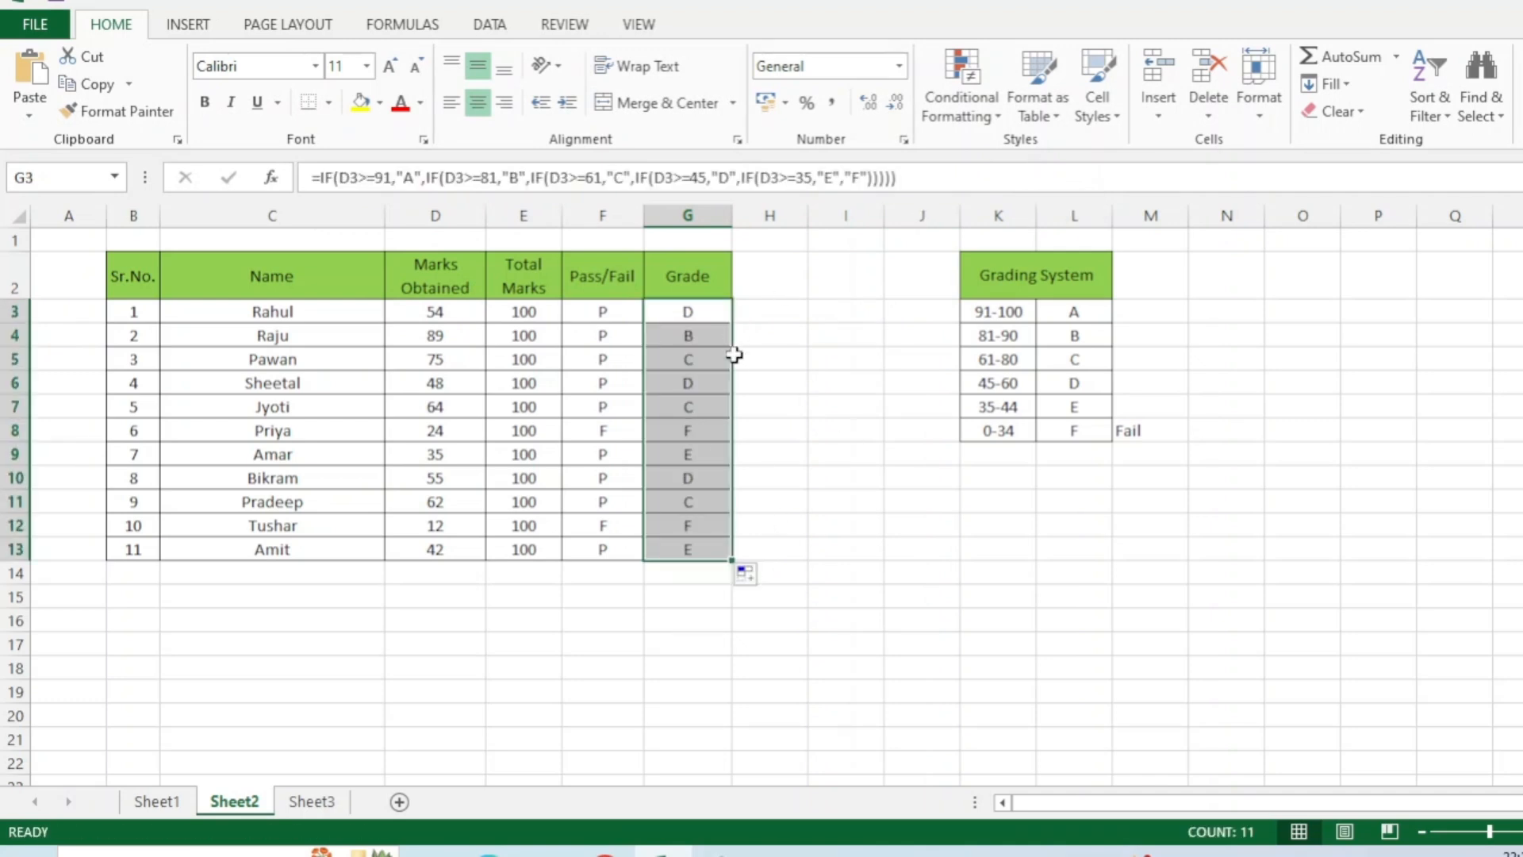
Step: Check the filled Grade column, the fifth student's marks against the grade, and the Pass/Fail column
left_click_drag(710, 308, 709, 537)
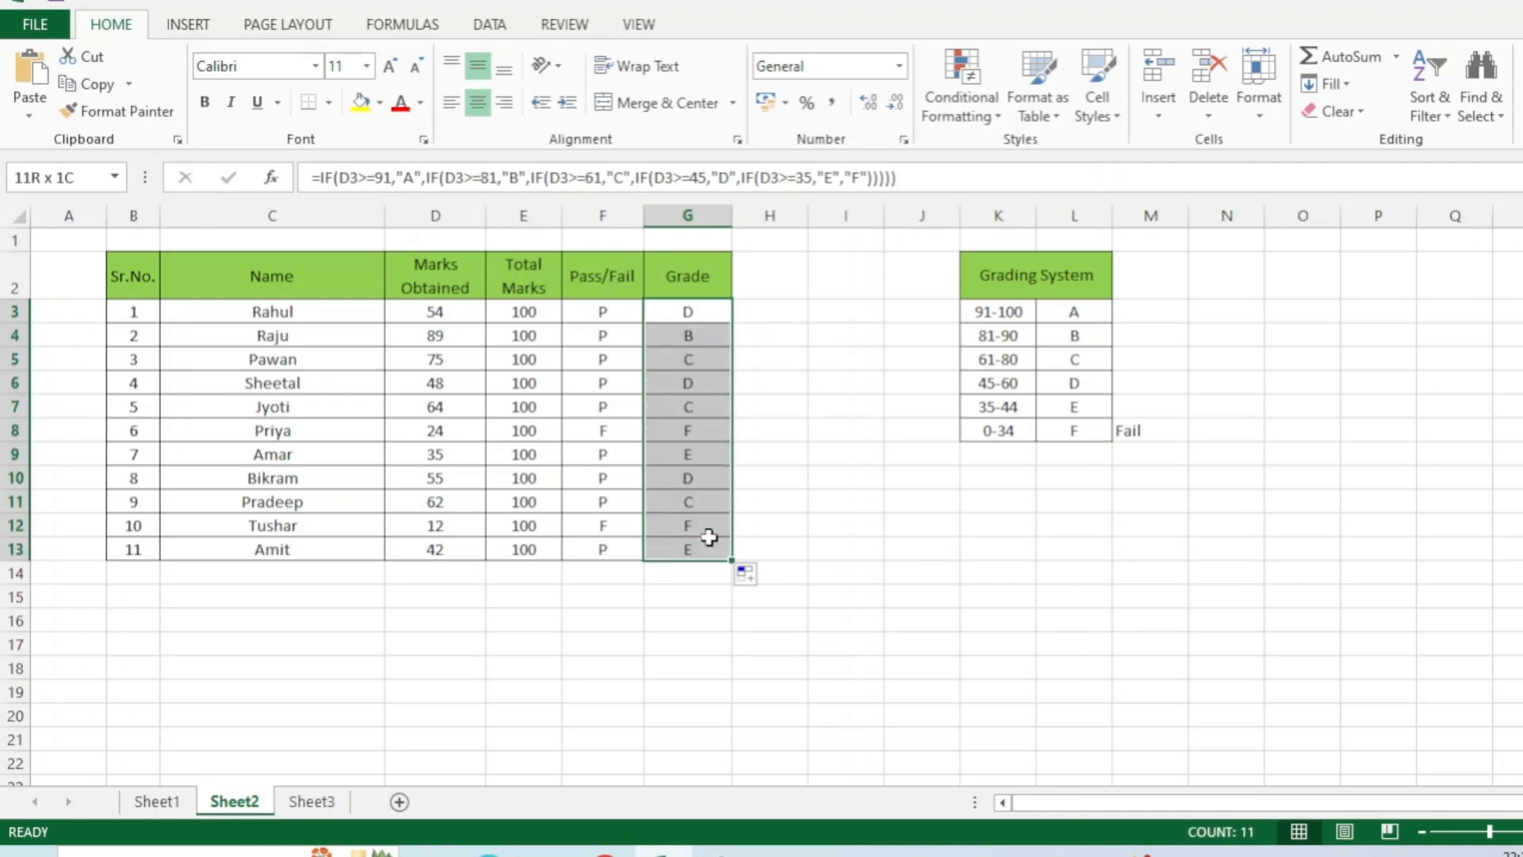
left_click(443, 409)
left_click(295, 407)
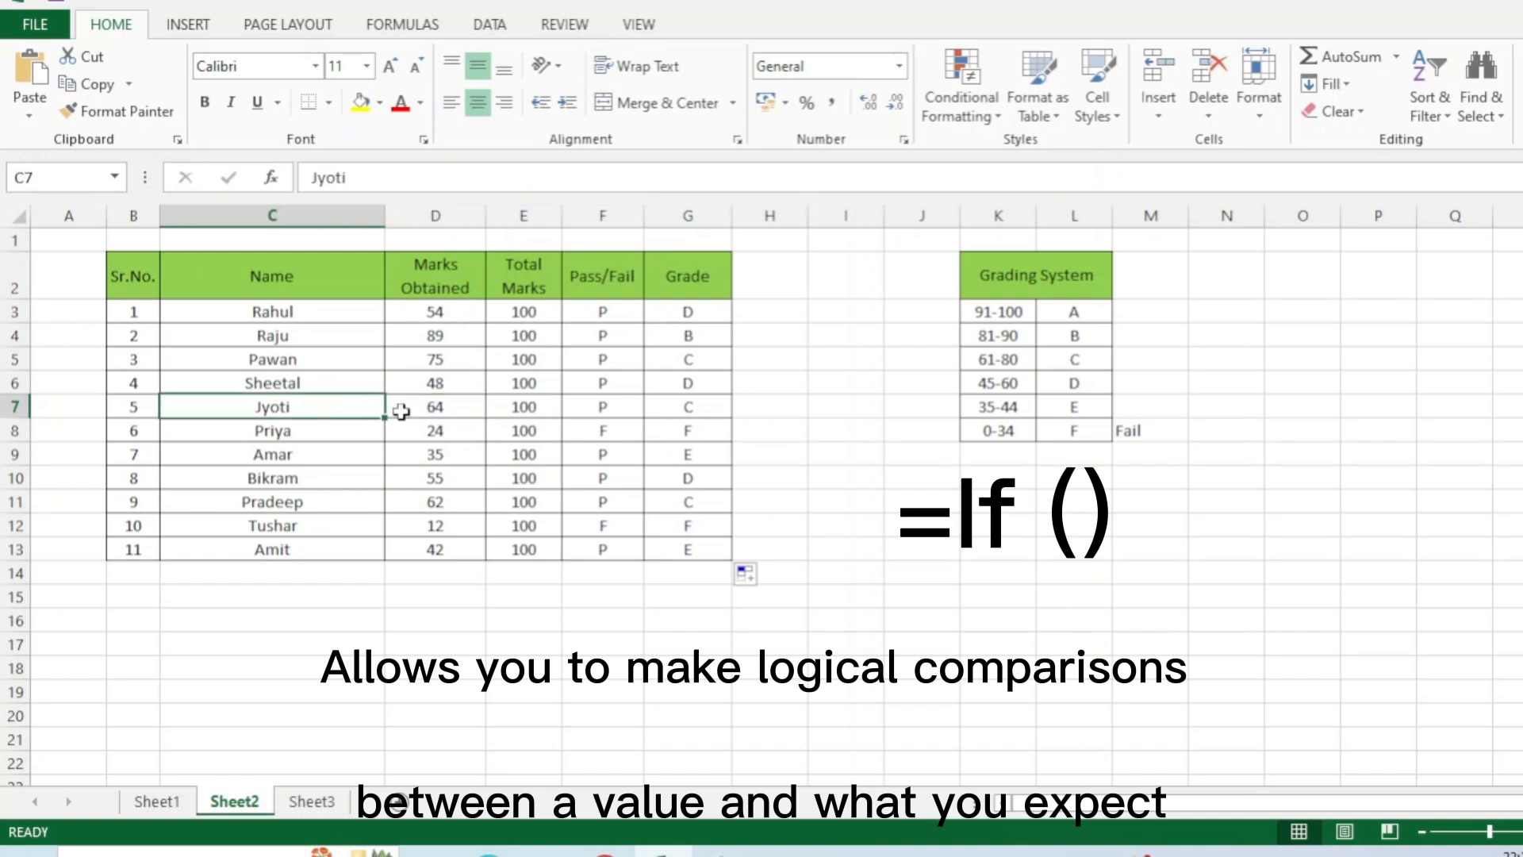
left_click(449, 407)
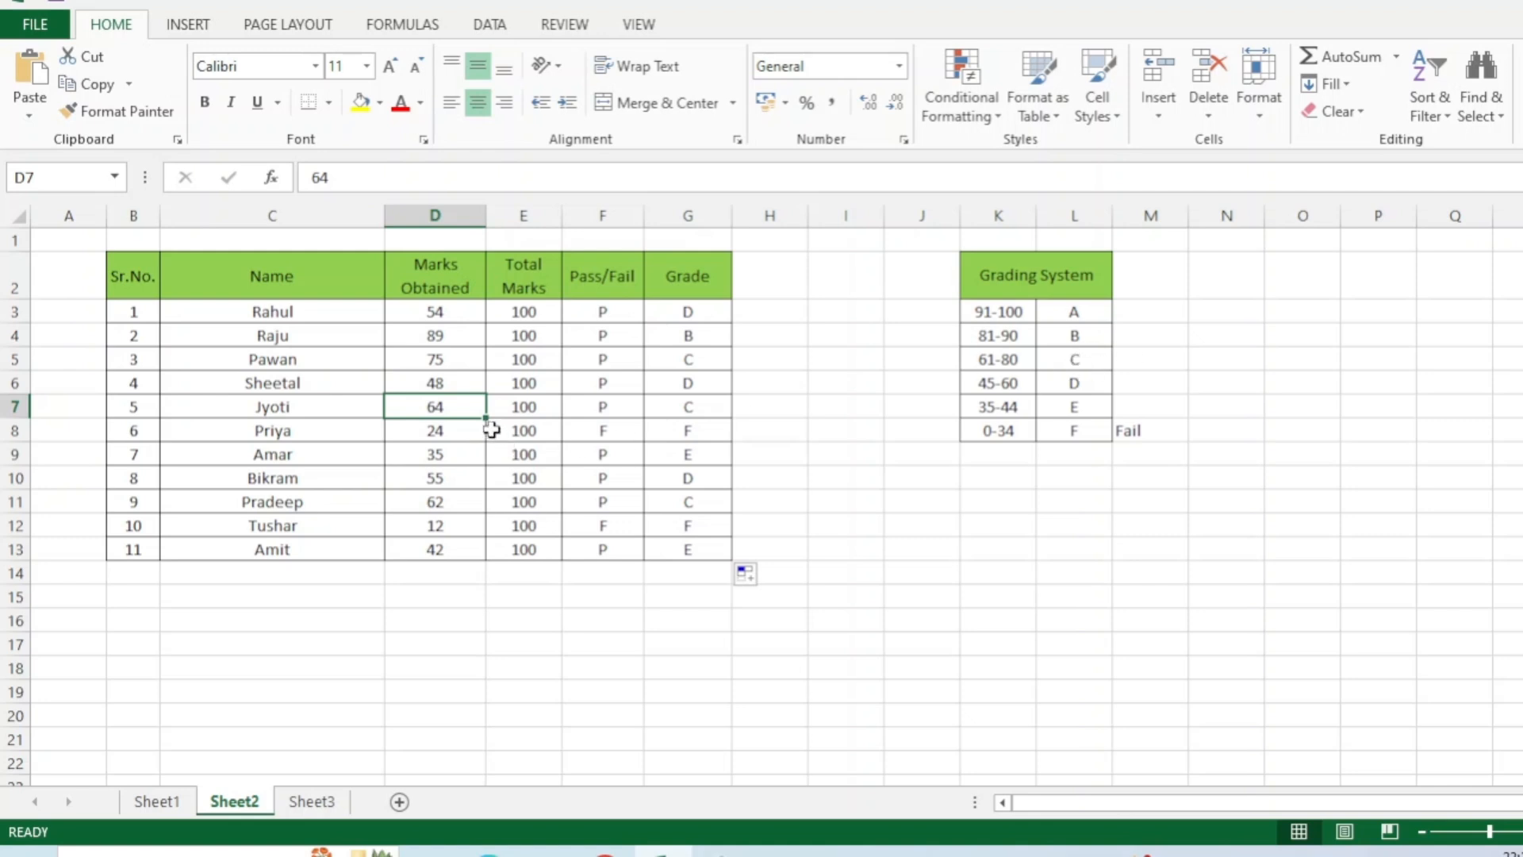
left_click(710, 407)
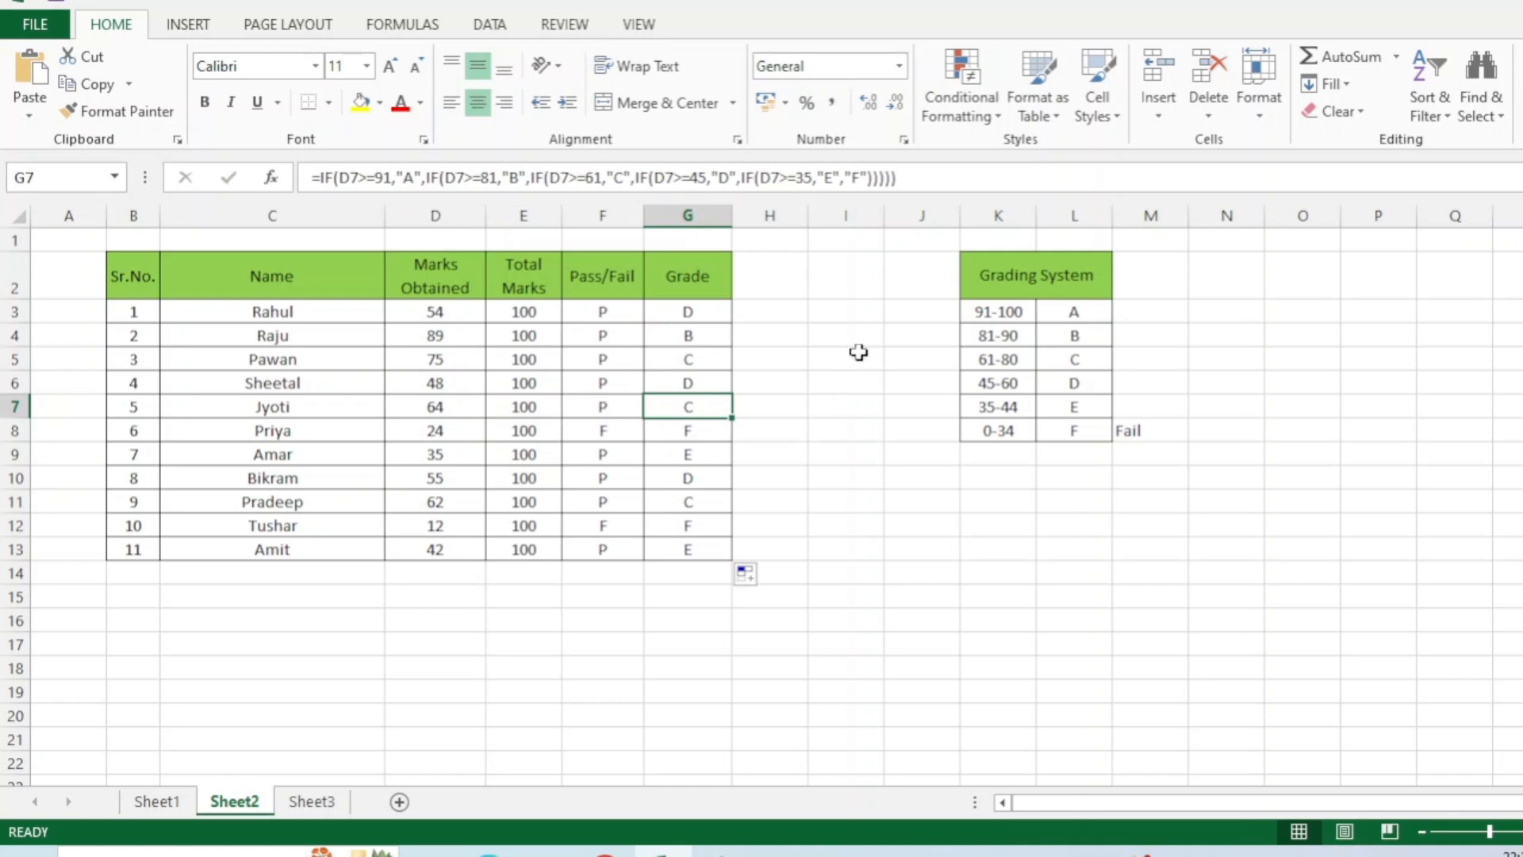
left_click_drag(702, 311, 704, 539)
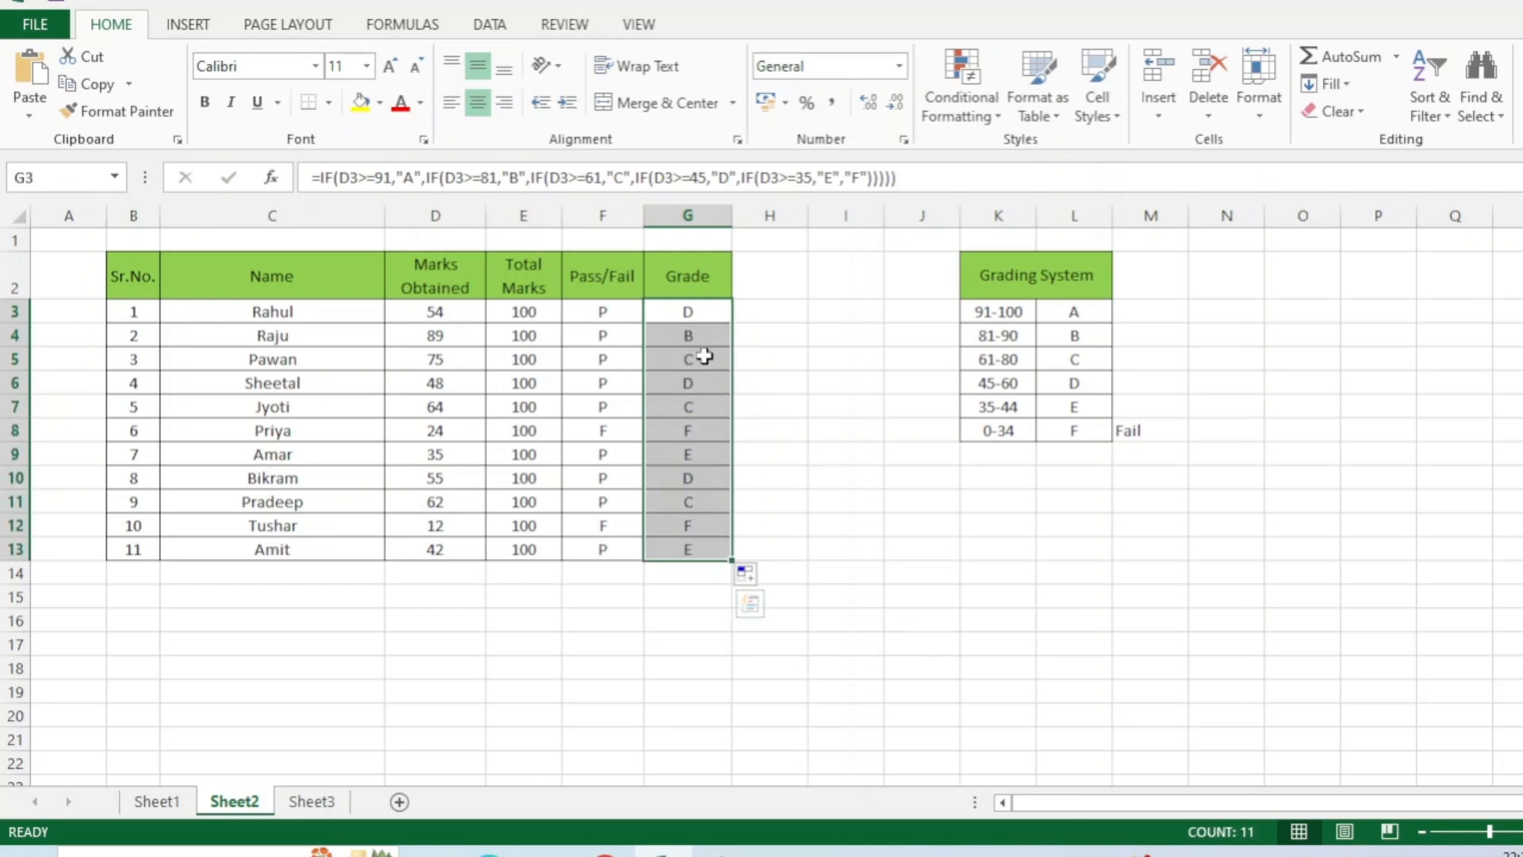
left_click(609, 387)
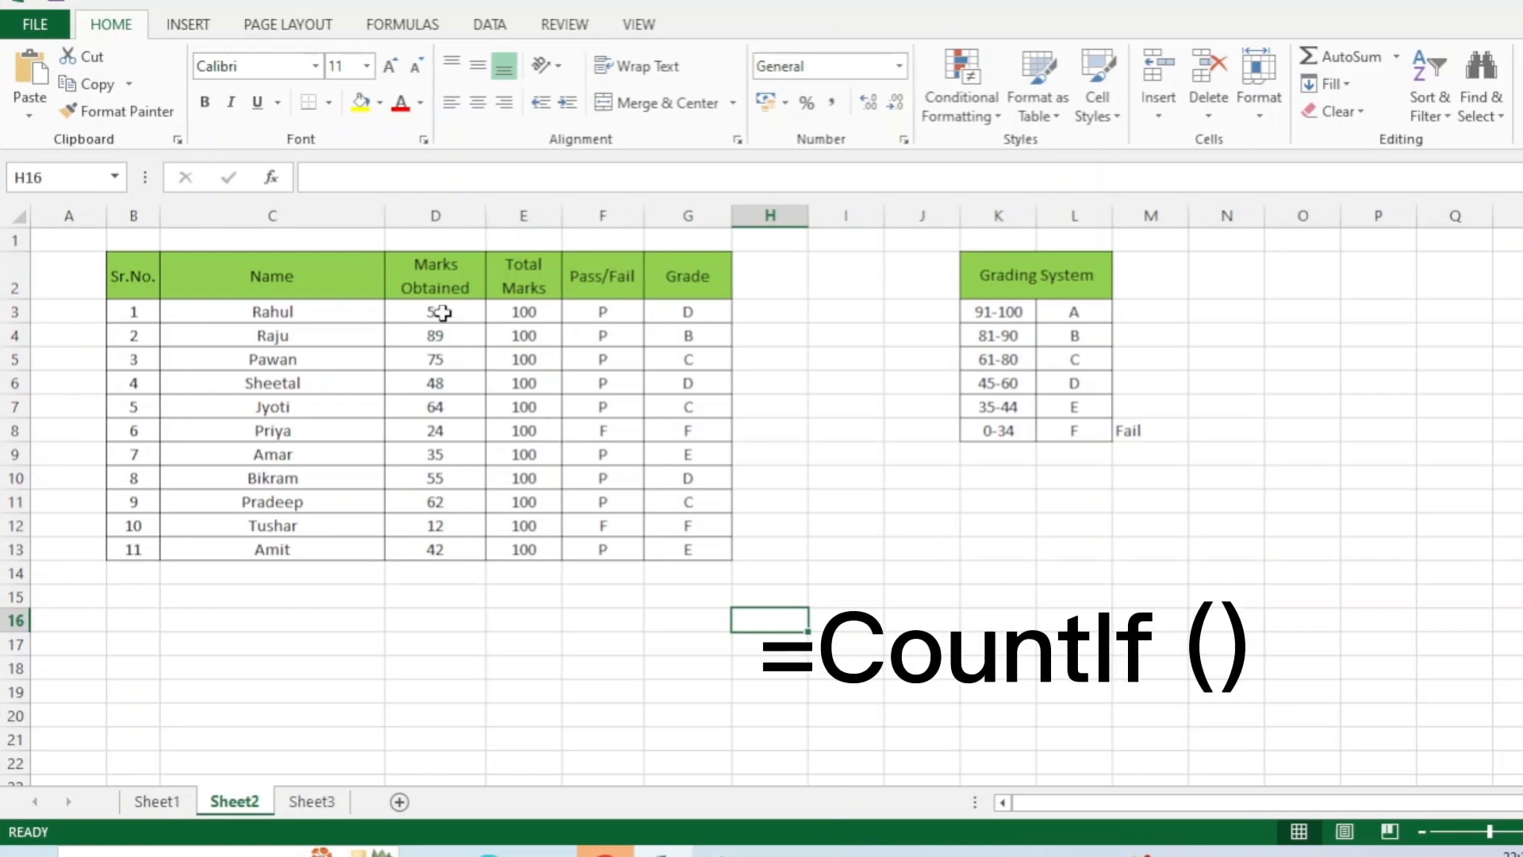
left_click_drag(600, 313, 607, 573)
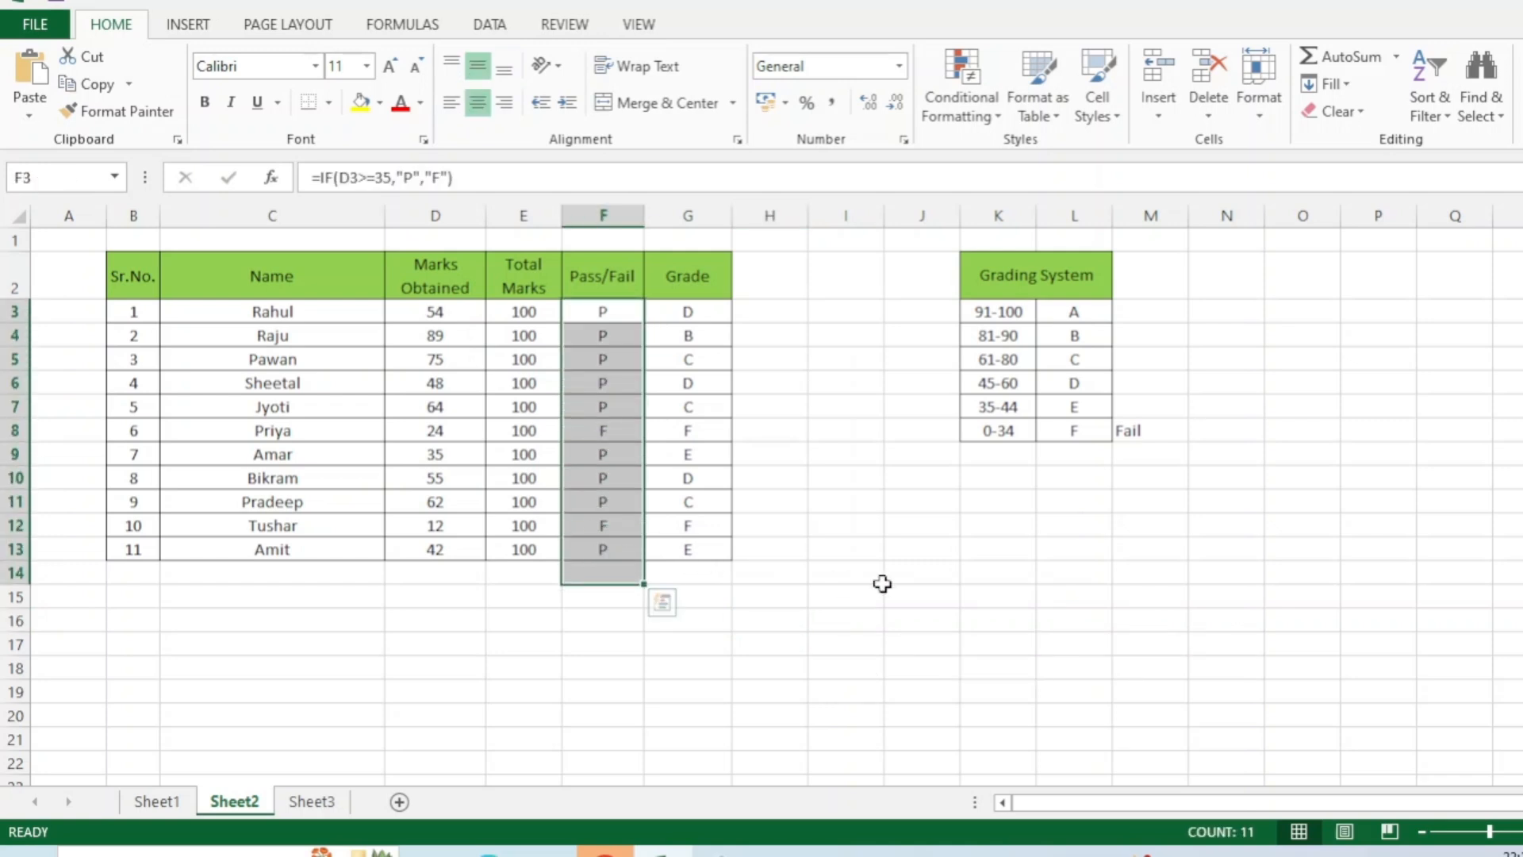
left_click(802, 502)
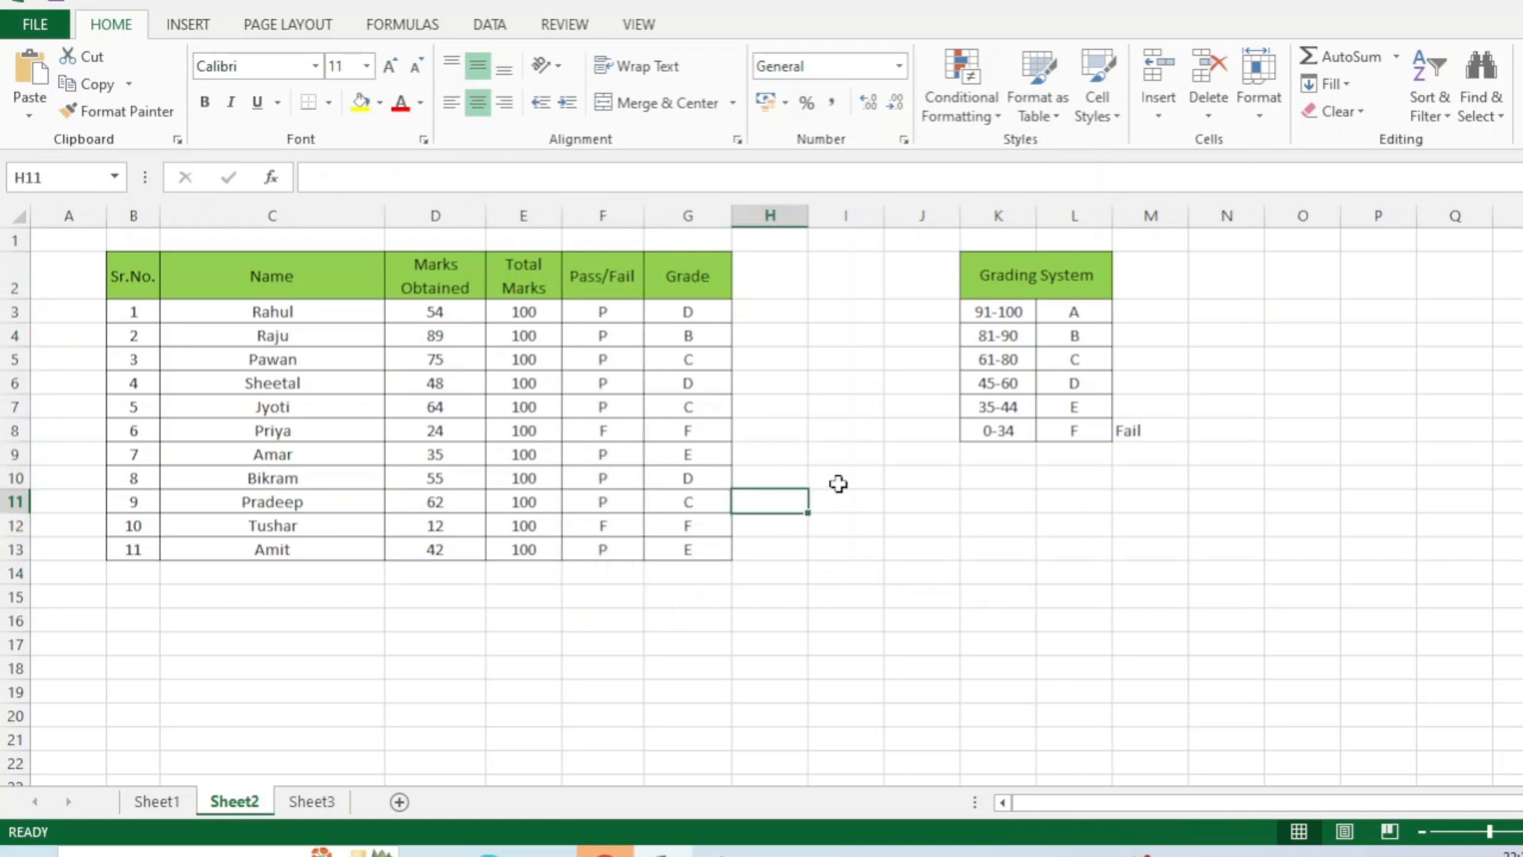
Step: Enter =countif(D3:D13,">=35") in cell H15 to count the students with passing marks
left_click(768, 597)
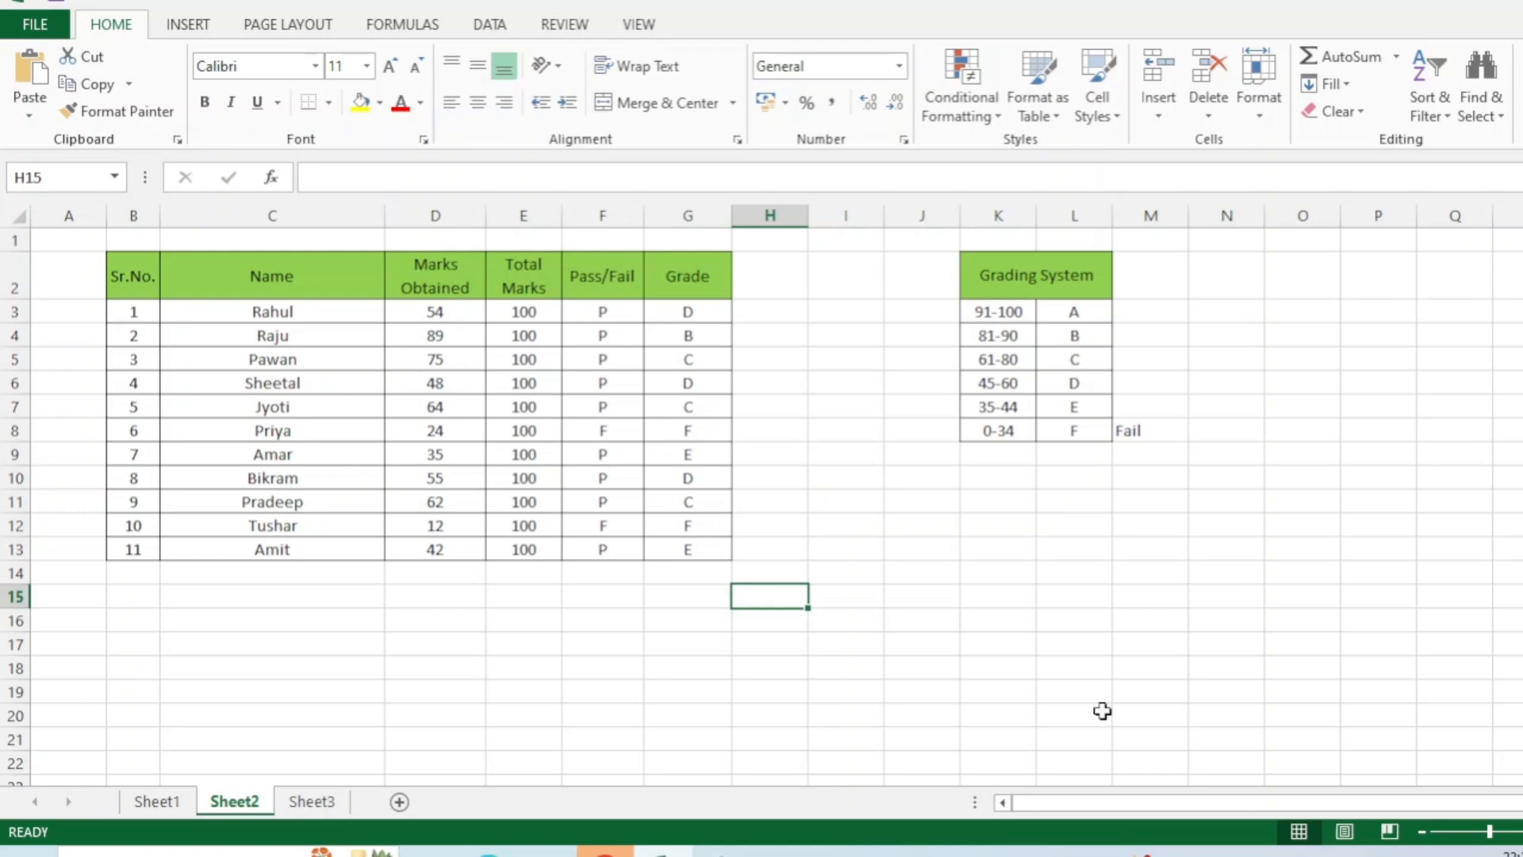
type("=countif")
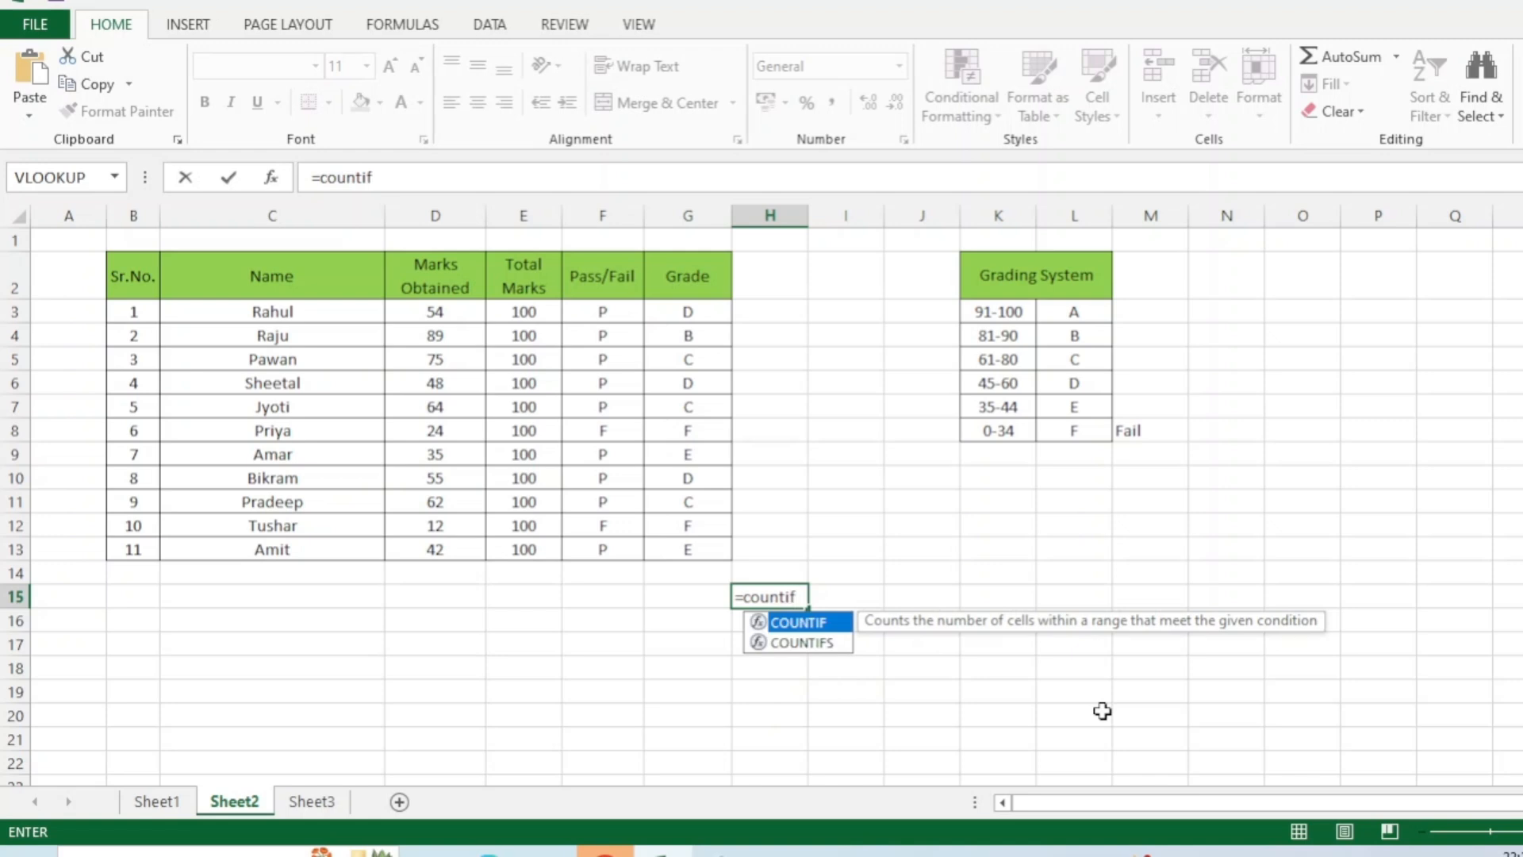
type("(")
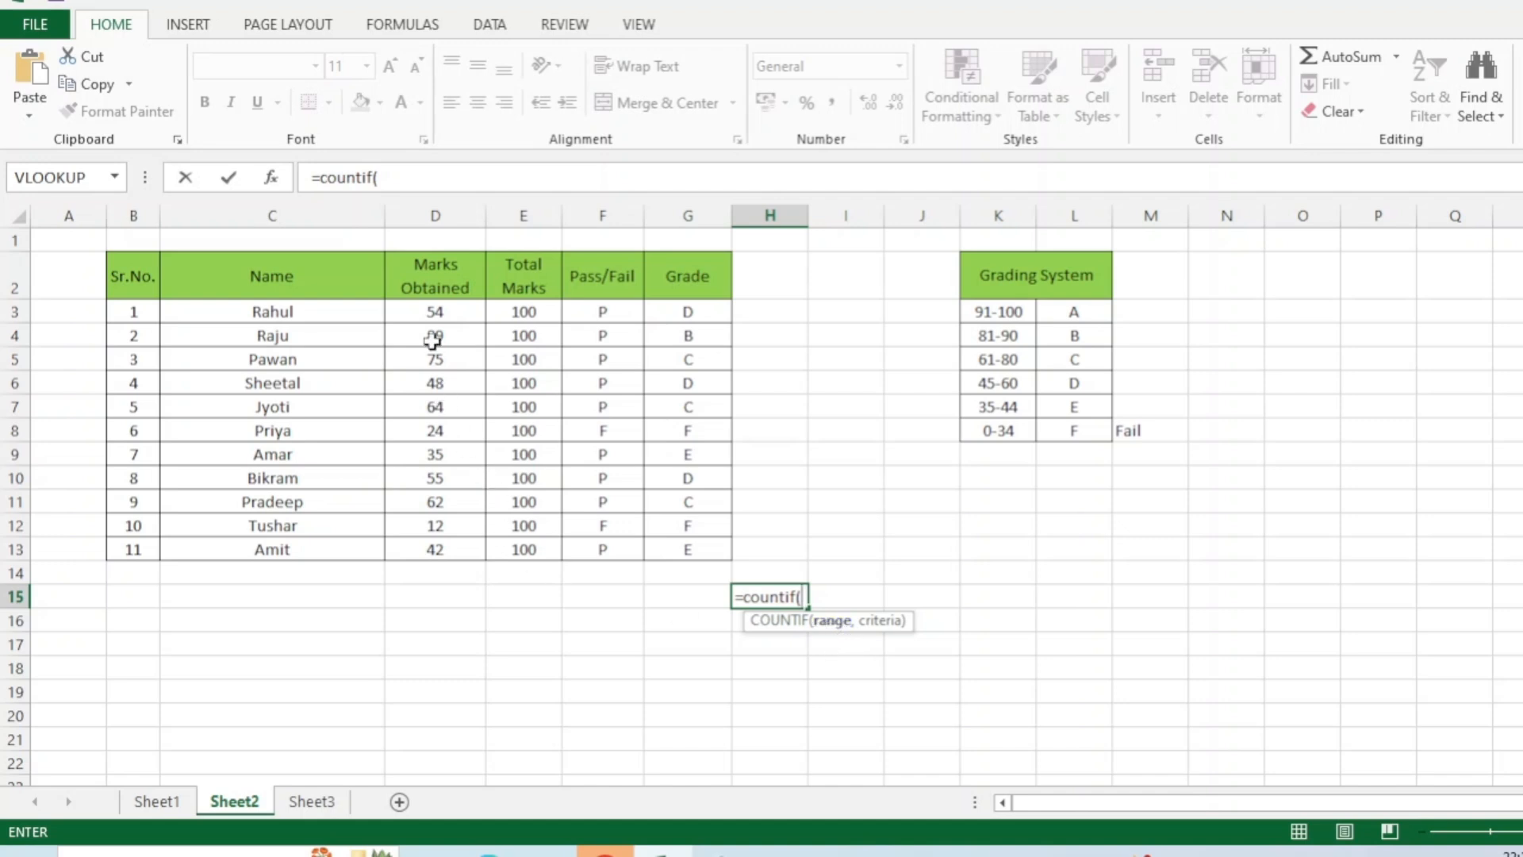
left_click(426, 306)
left_click_drag(426, 306, 422, 549)
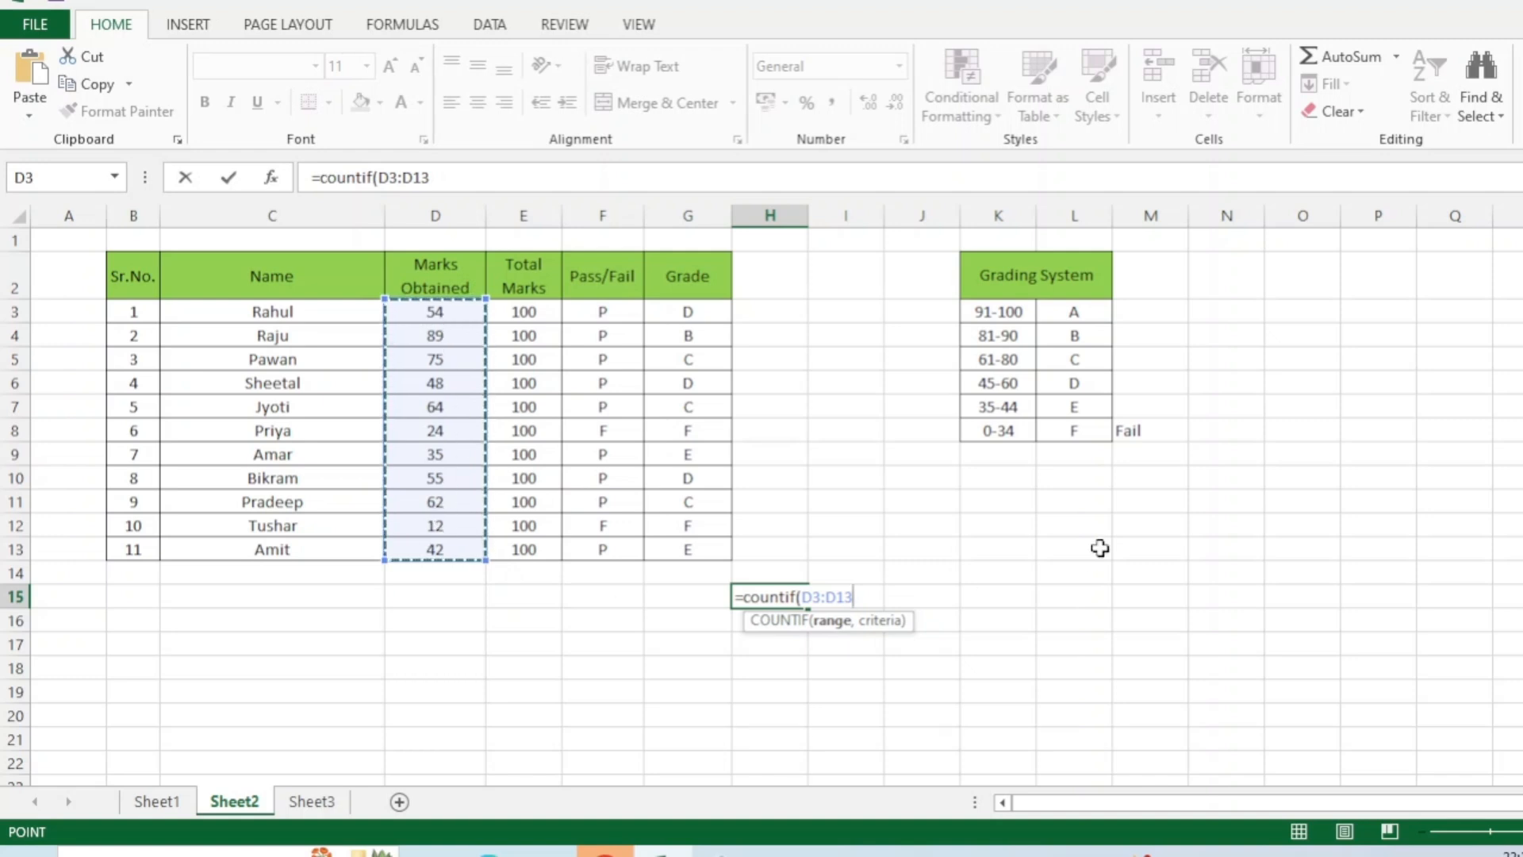
type(",")
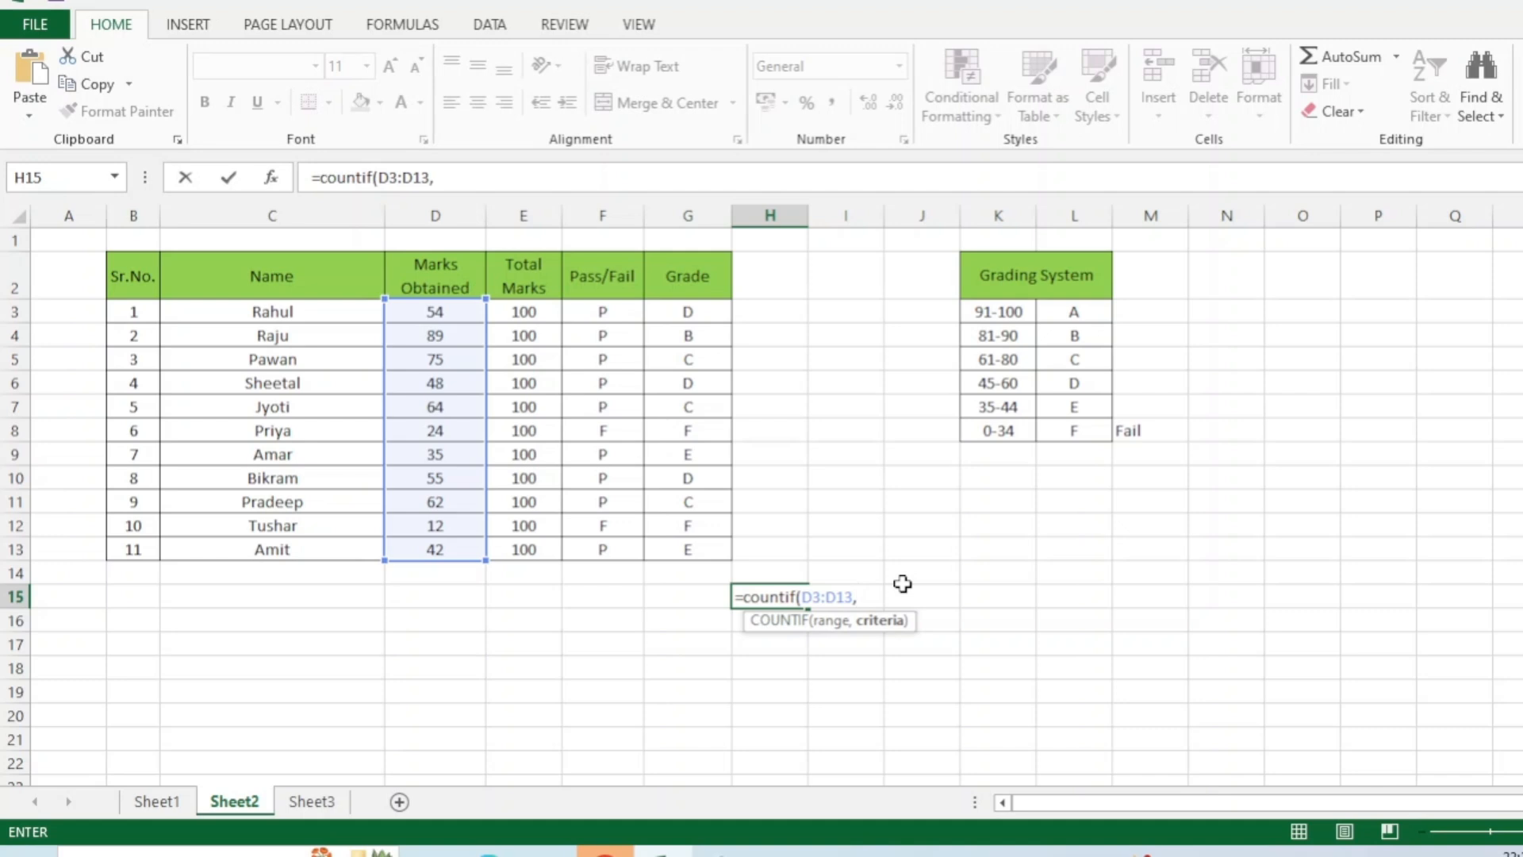
type("\">=35\")")
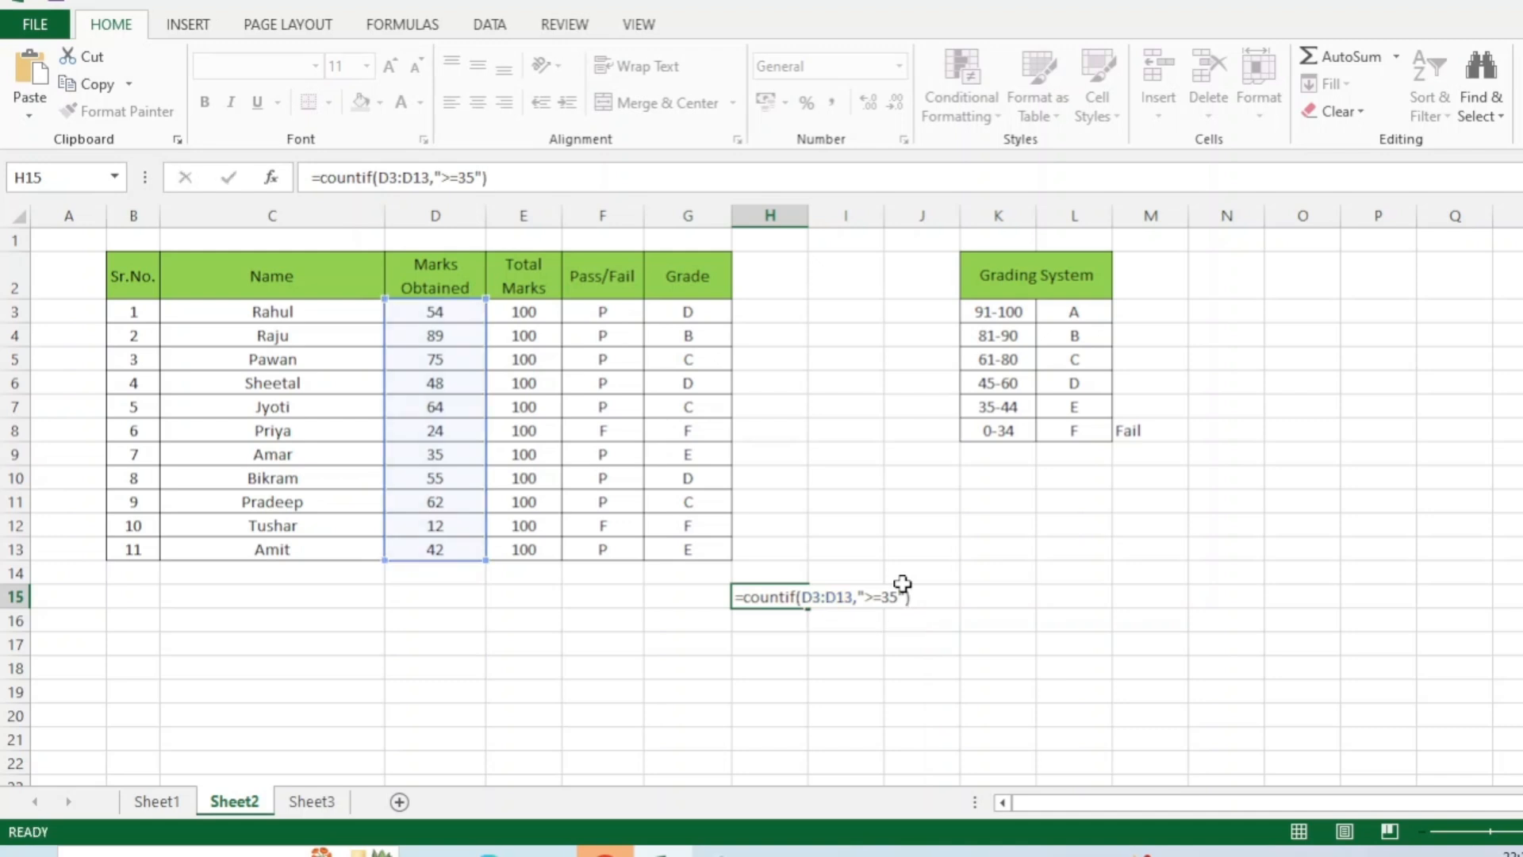
key("Return")
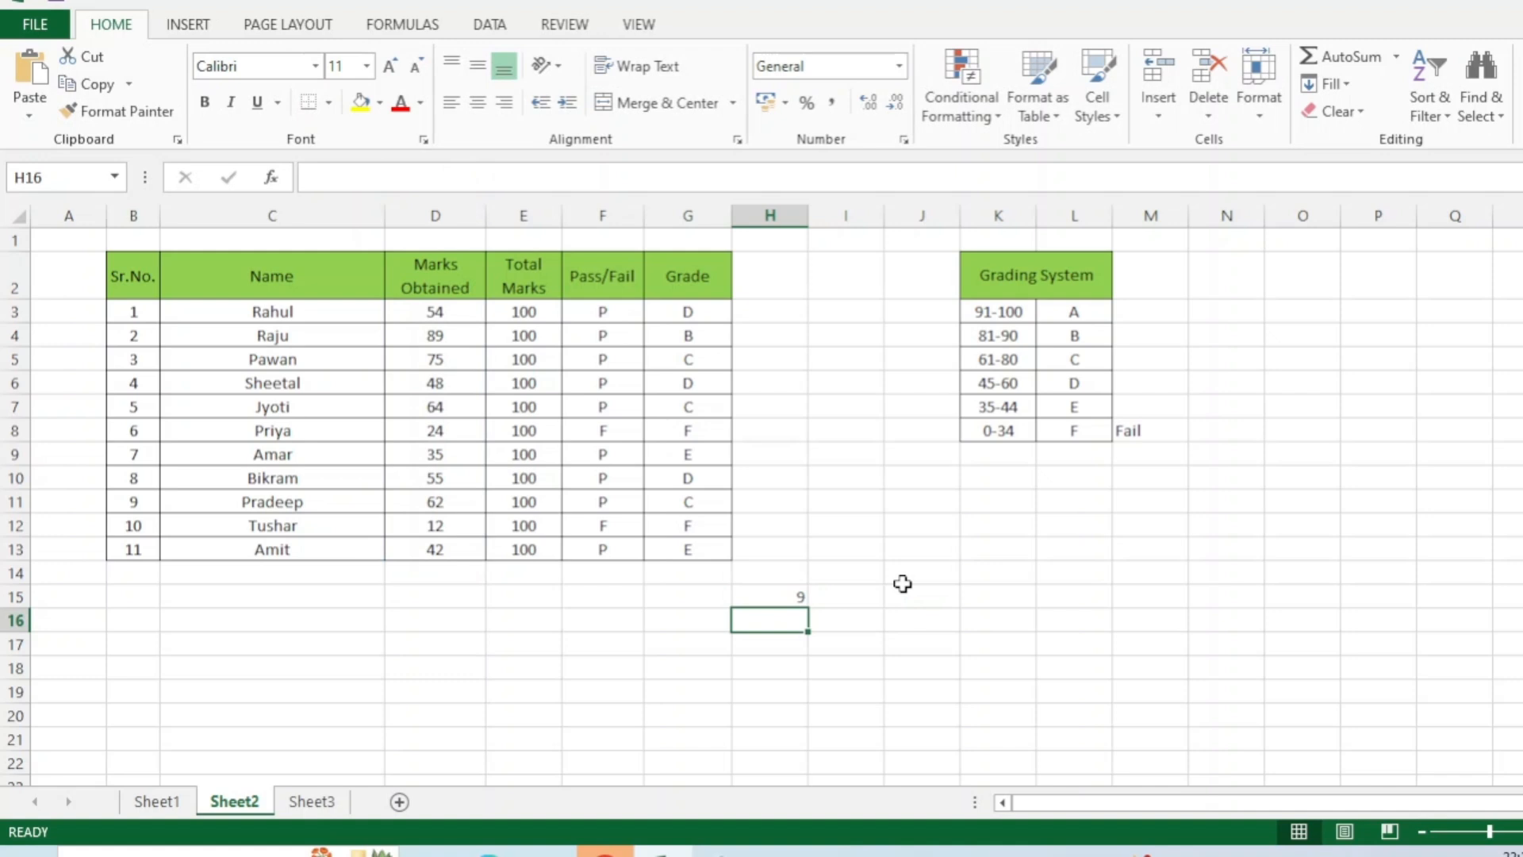
Step: Label cell G15 as Pass and cell G16 as Fail beside the COUNTIF results area below the marks table
left_click(783, 598)
left_click(687, 598)
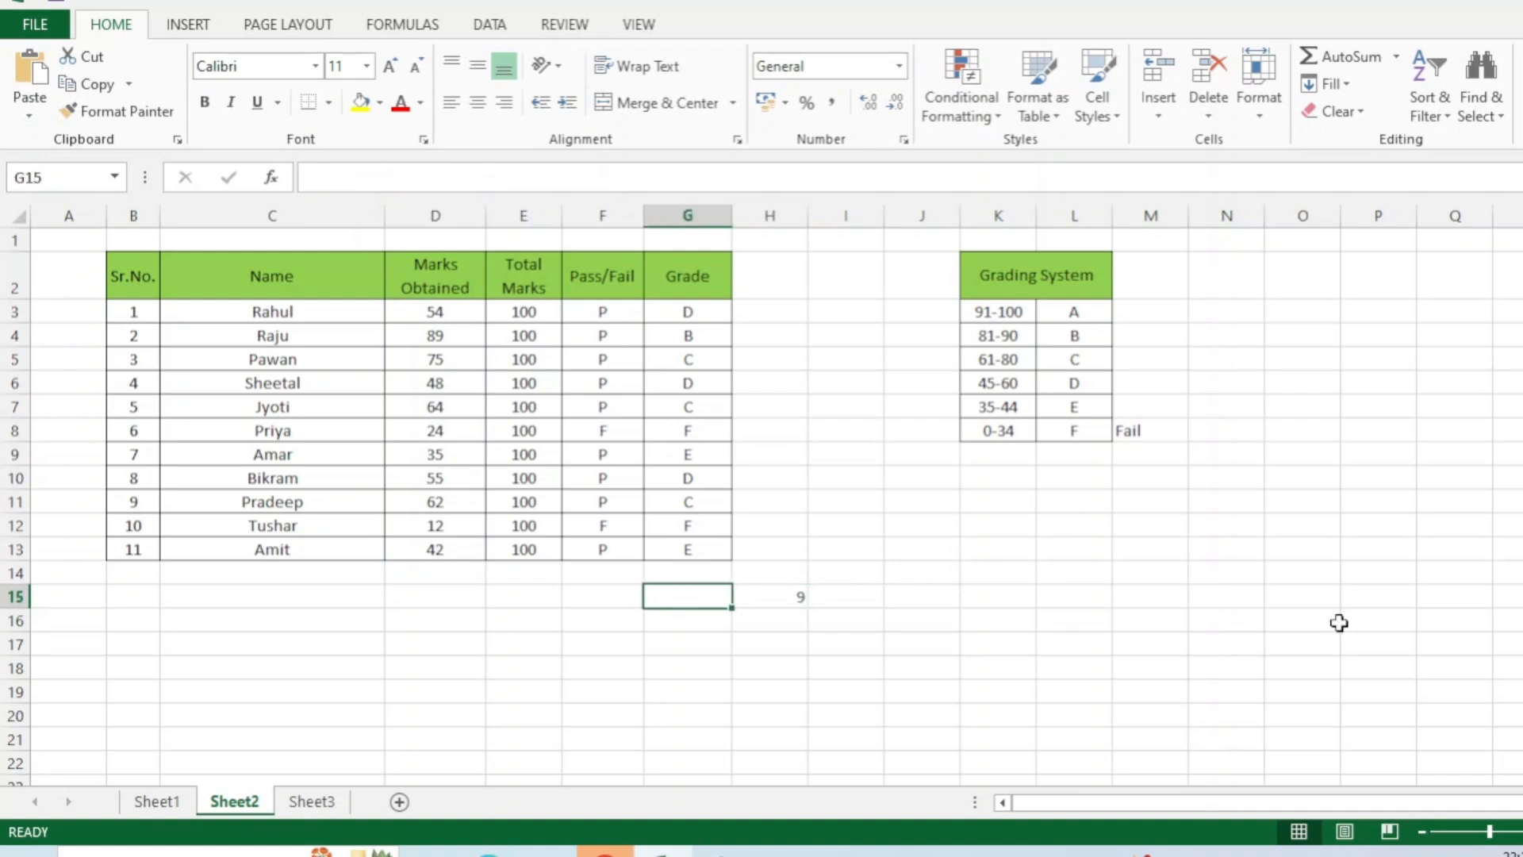
type("P")
type("ss")
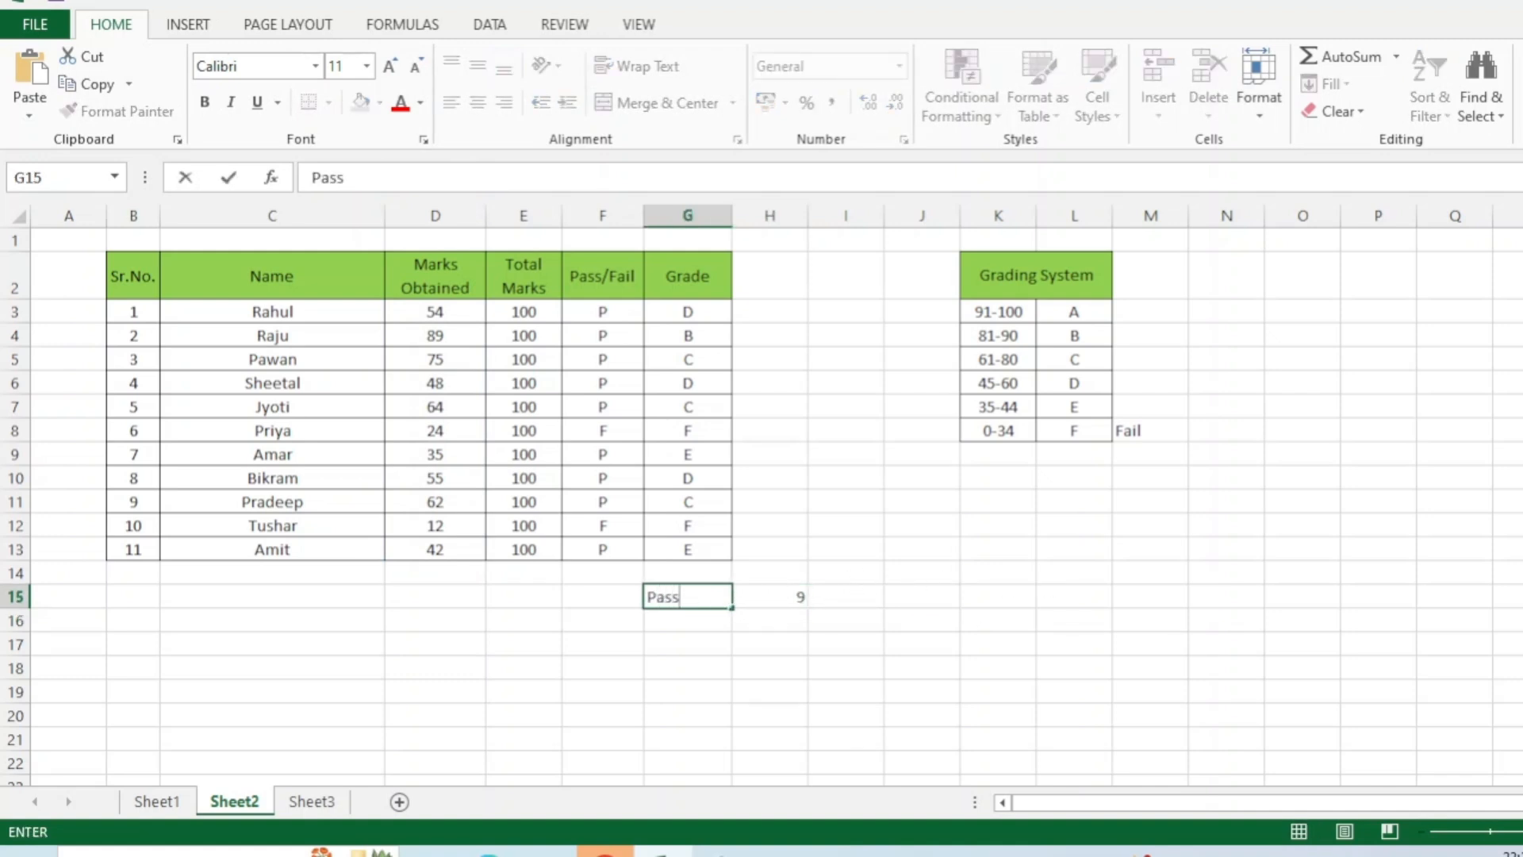
key("Return")
type("Fail")
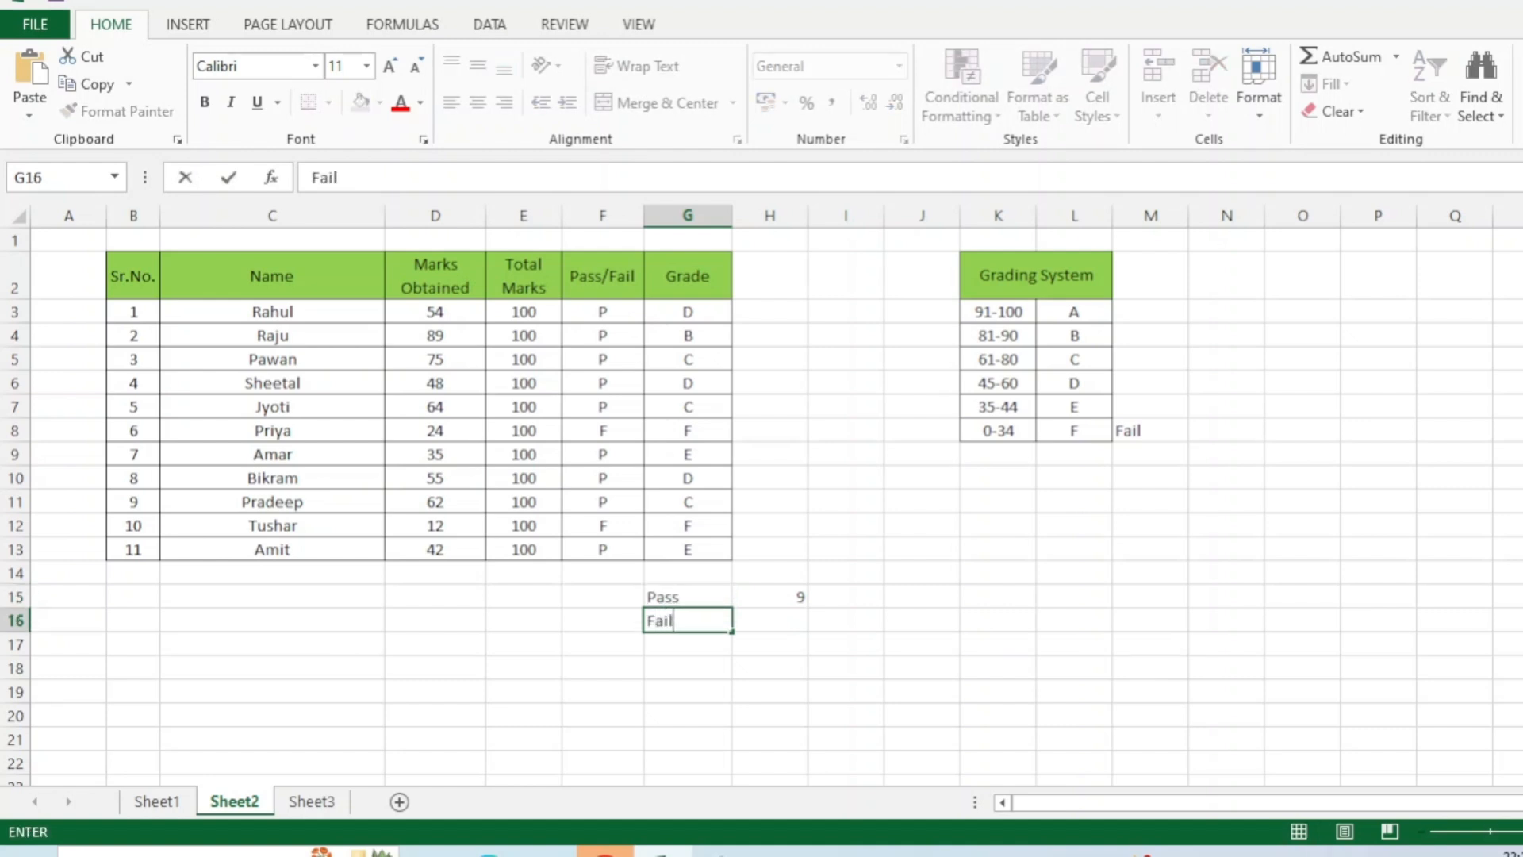
key("Return")
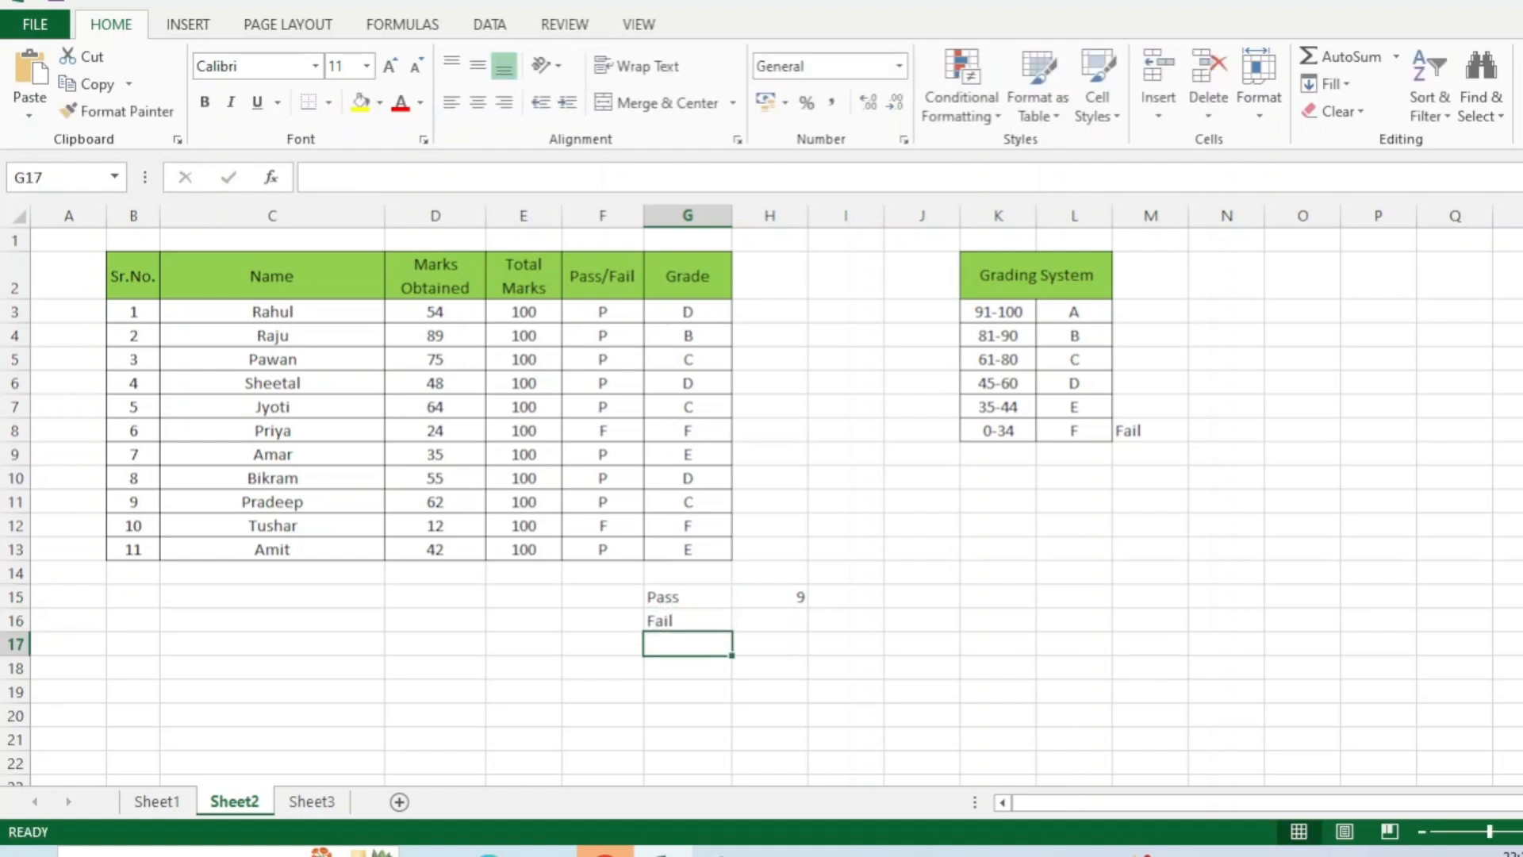
Step: Enter =countif(D3:D13,"<35") in cell H16 to count the students with failing marks
left_click(792, 617)
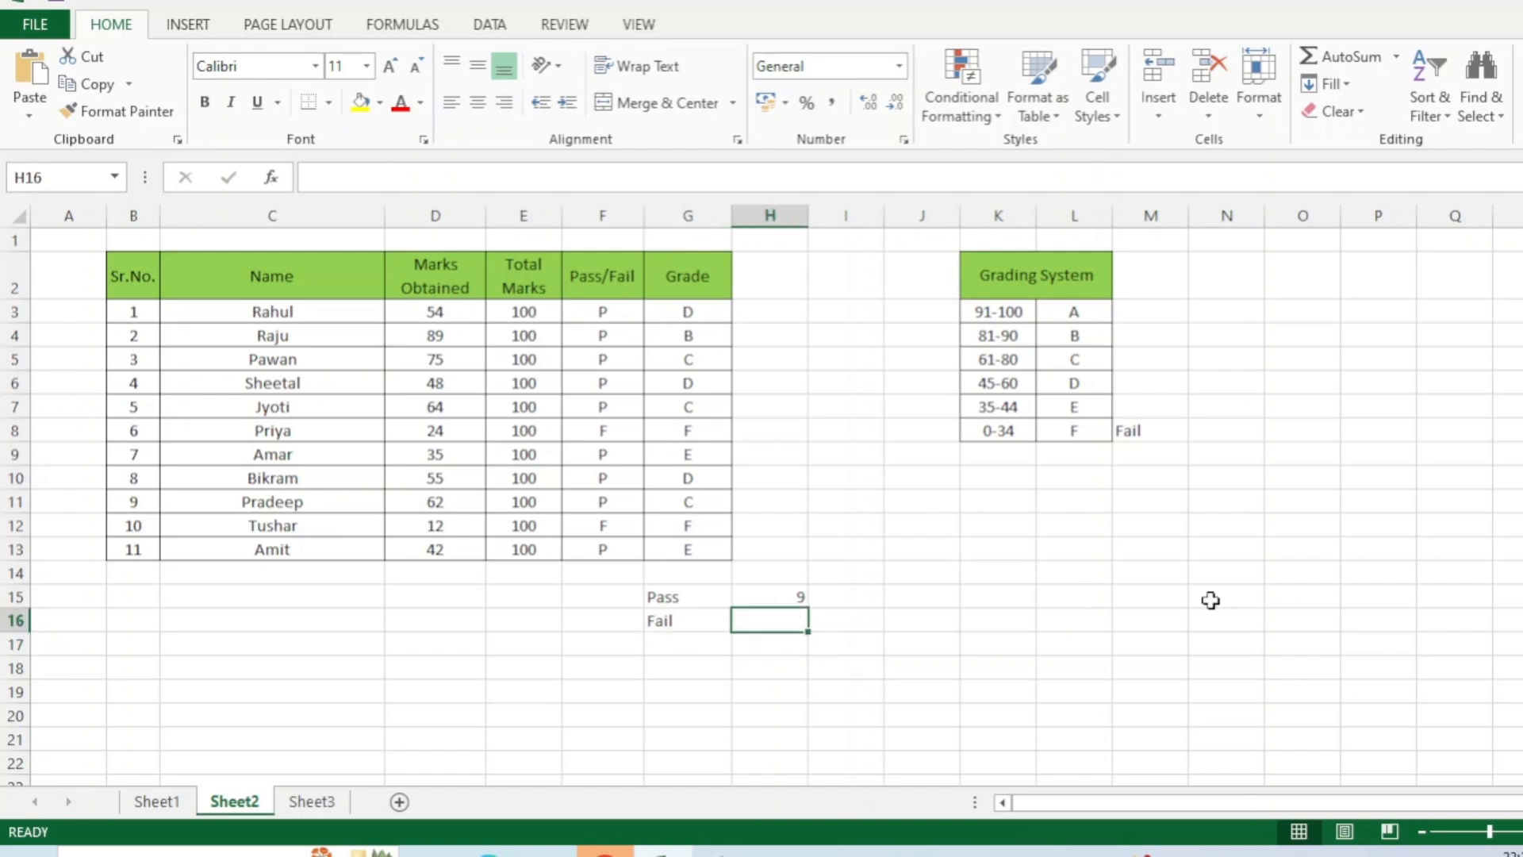
type("=count")
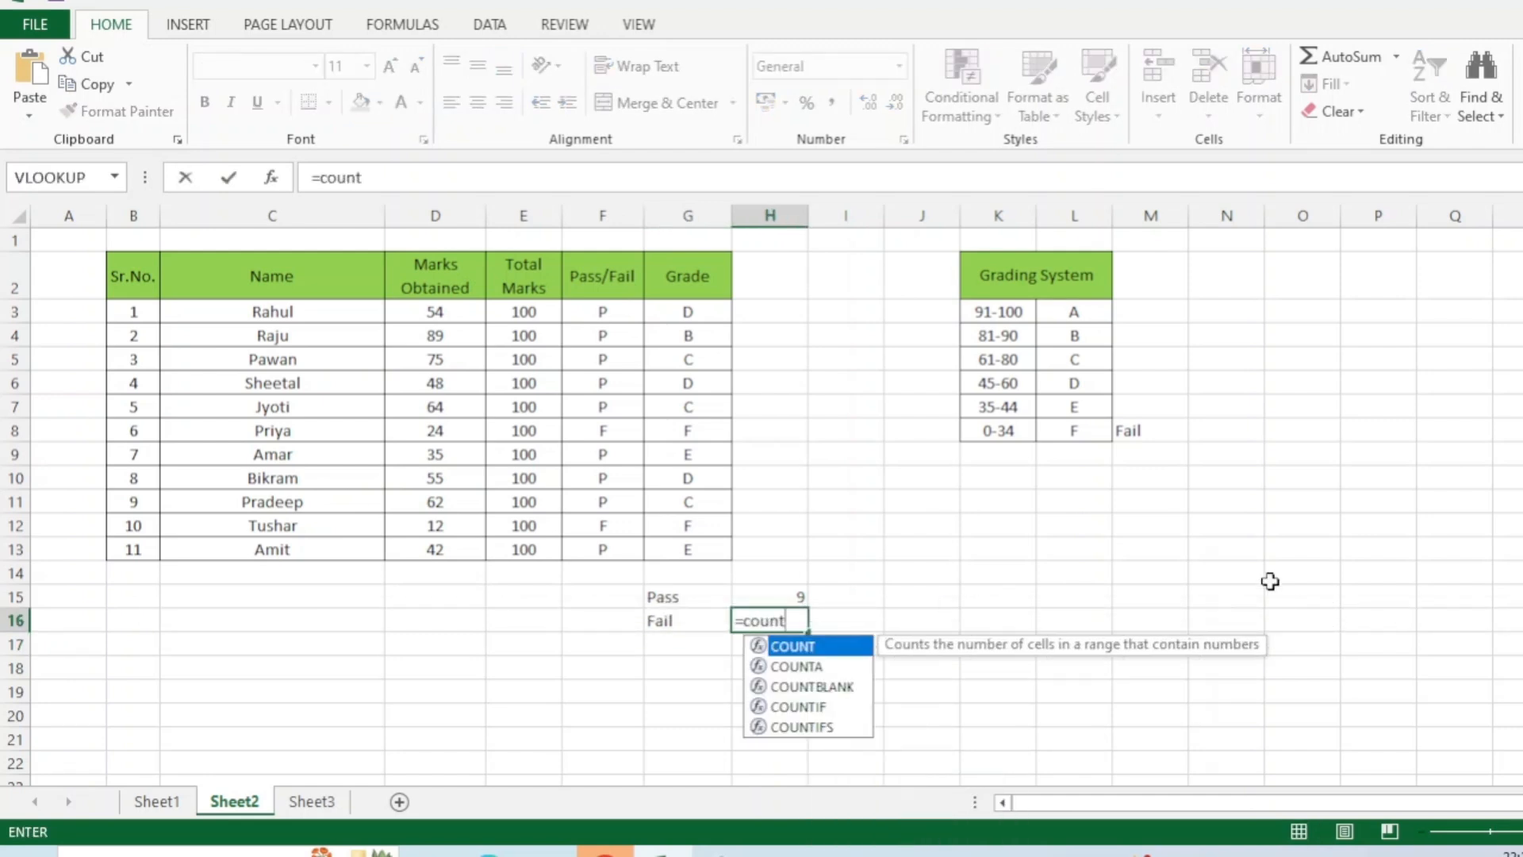
type("if(")
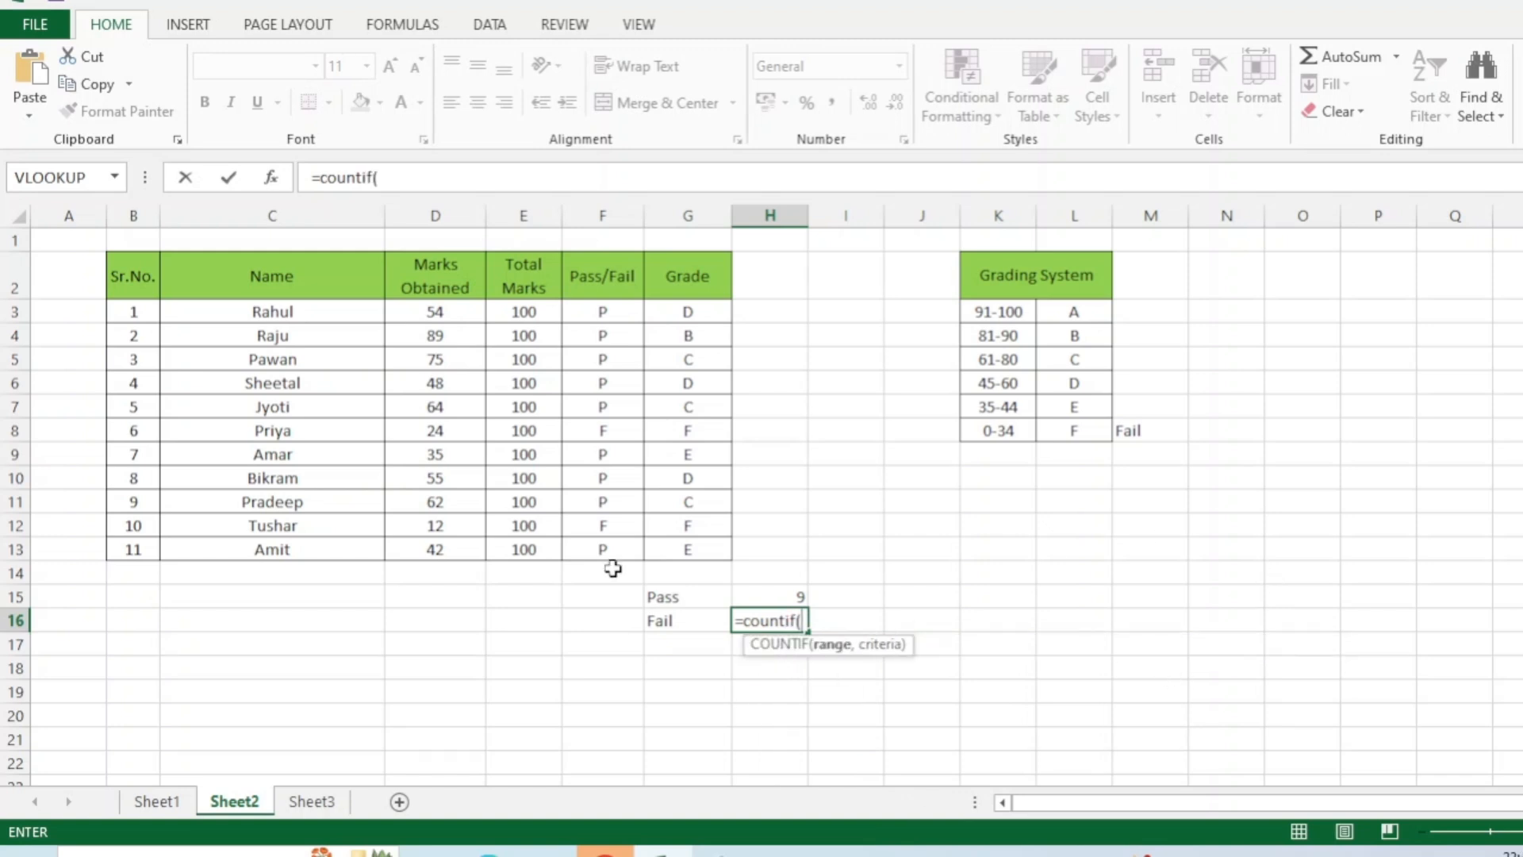
left_click_drag(439, 311, 444, 548)
type(",")
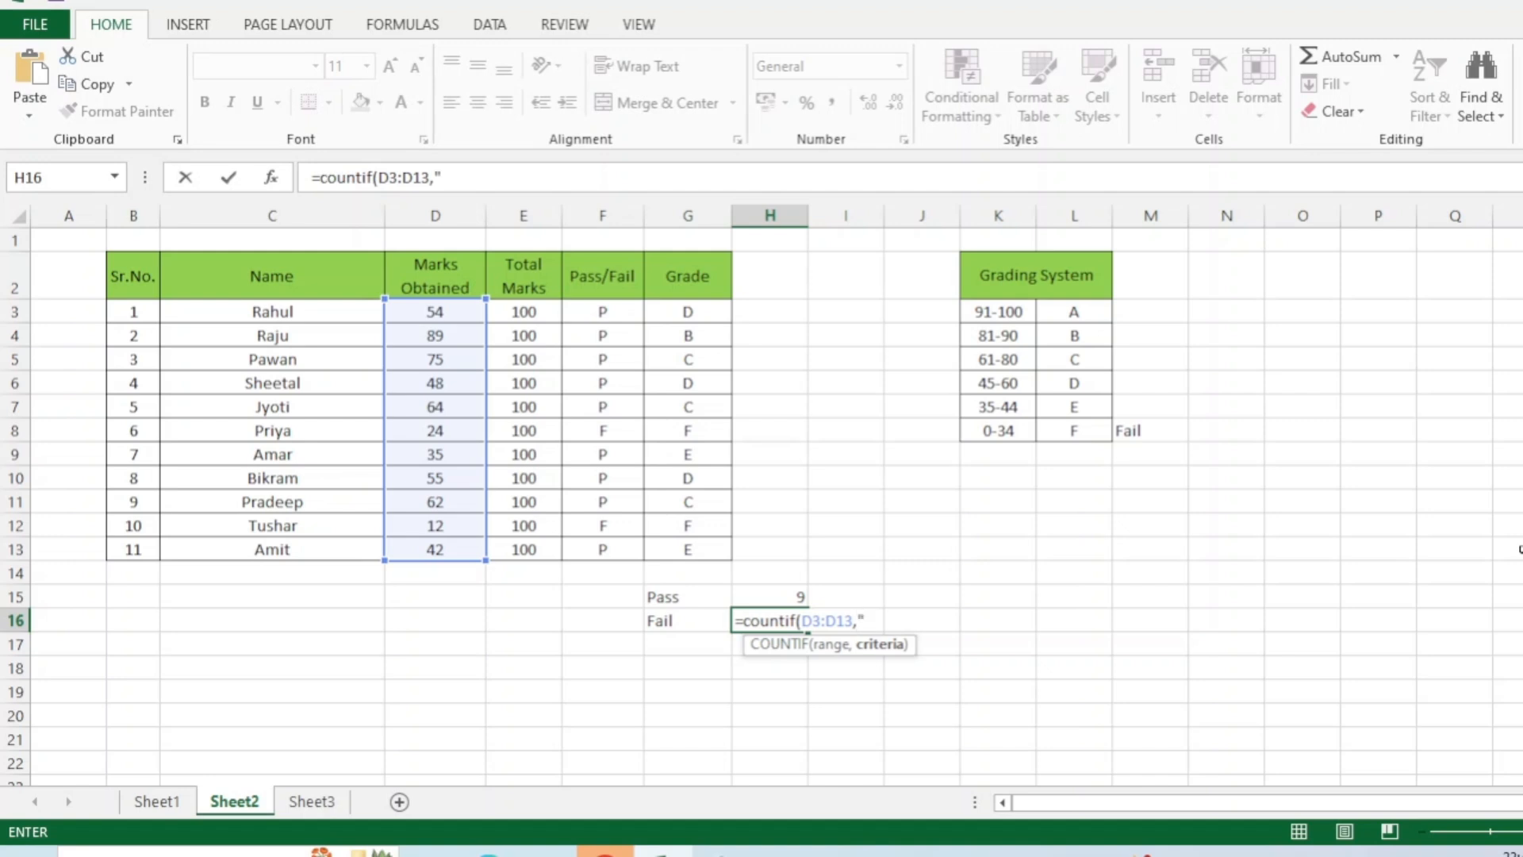
type("35\"")
left_click(447, 176)
key("BackSpace")
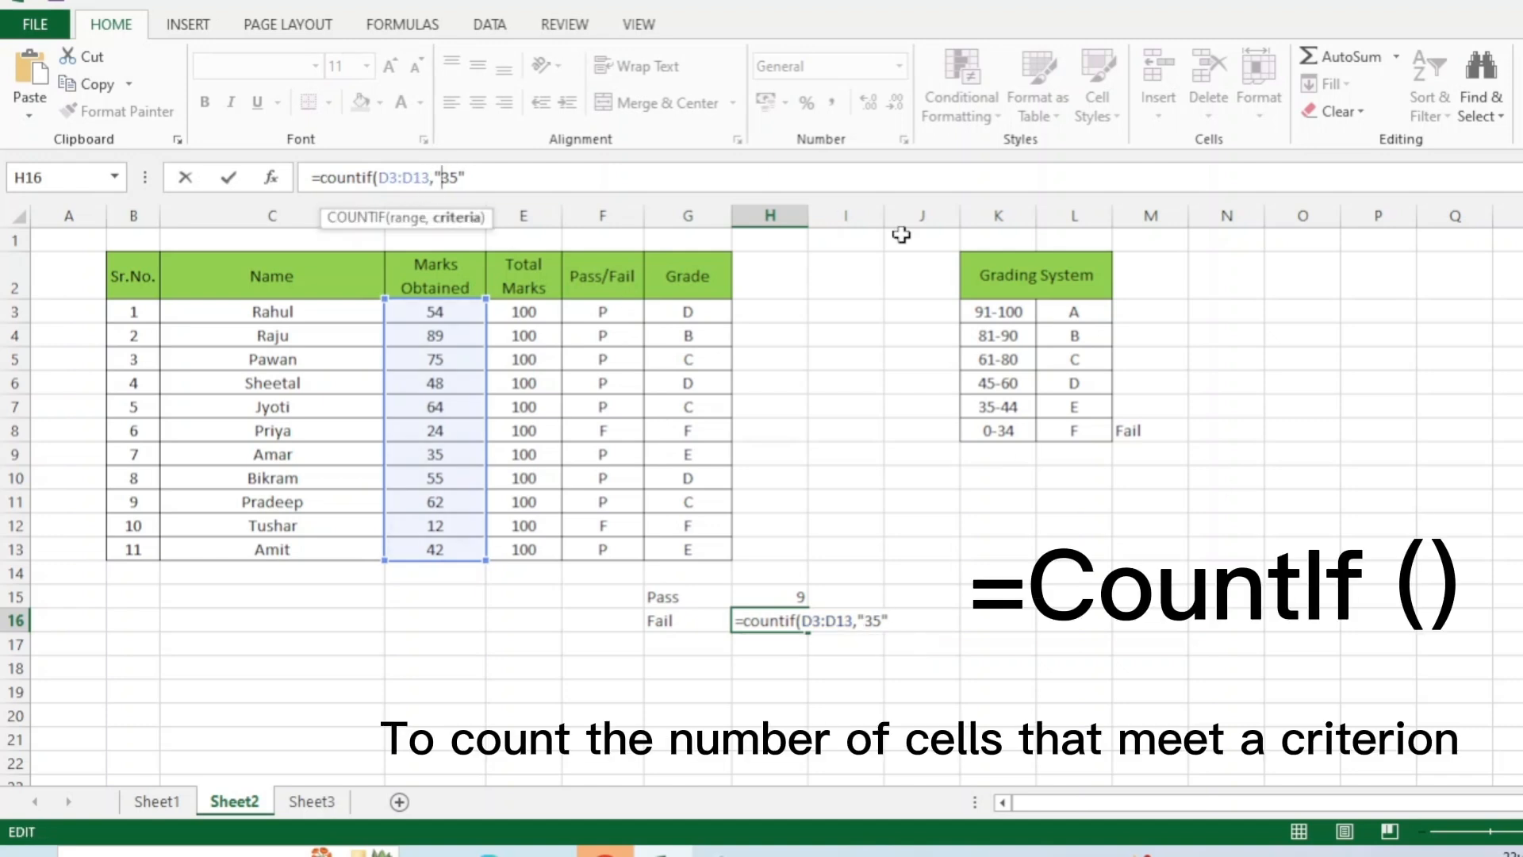
type("<")
left_click(604, 181)
type(")")
key("Return")
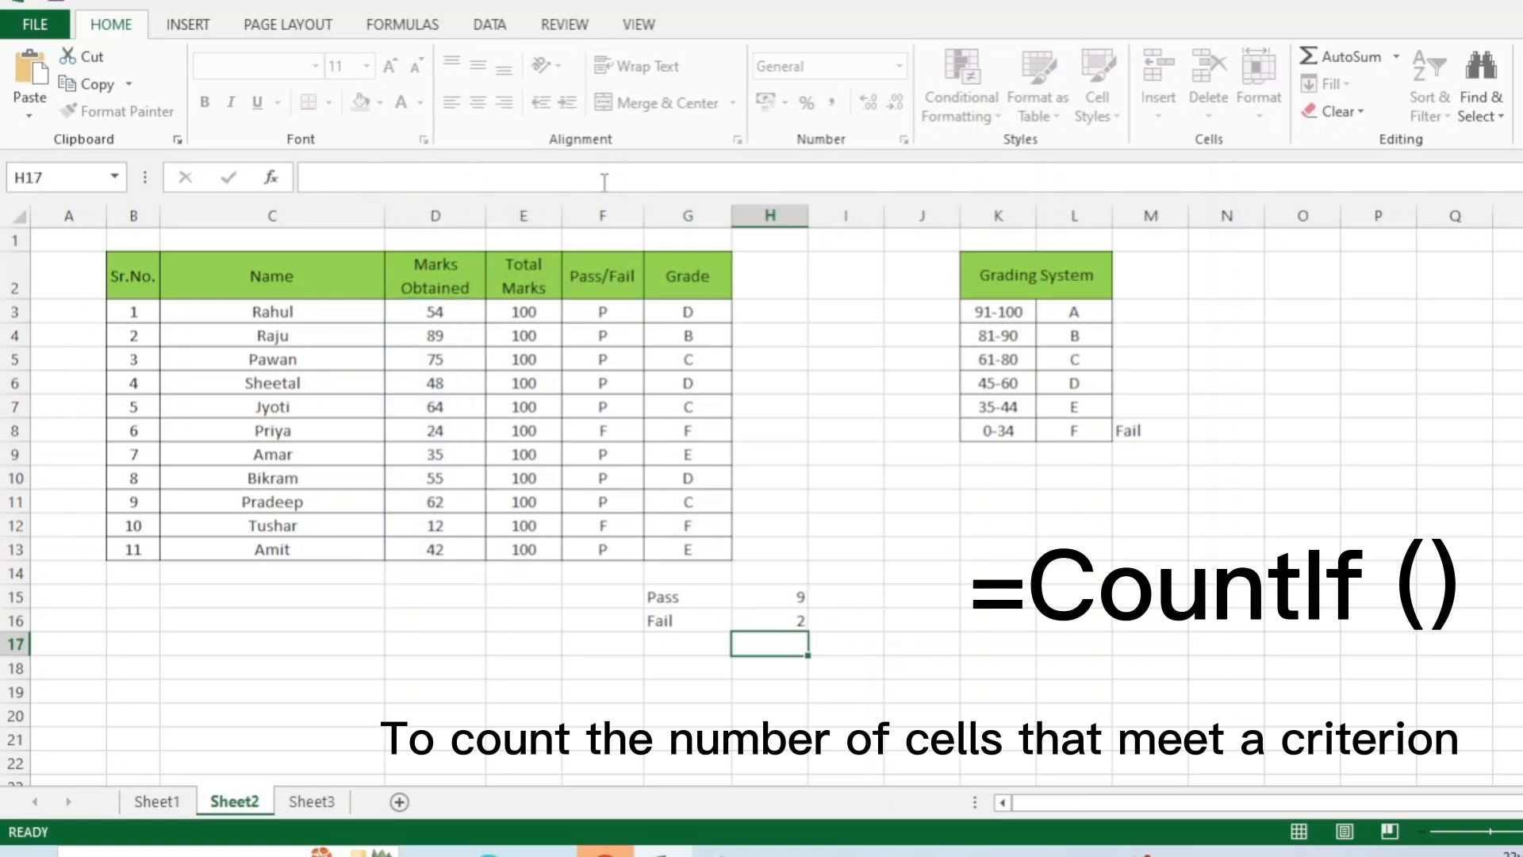
left_click(784, 620)
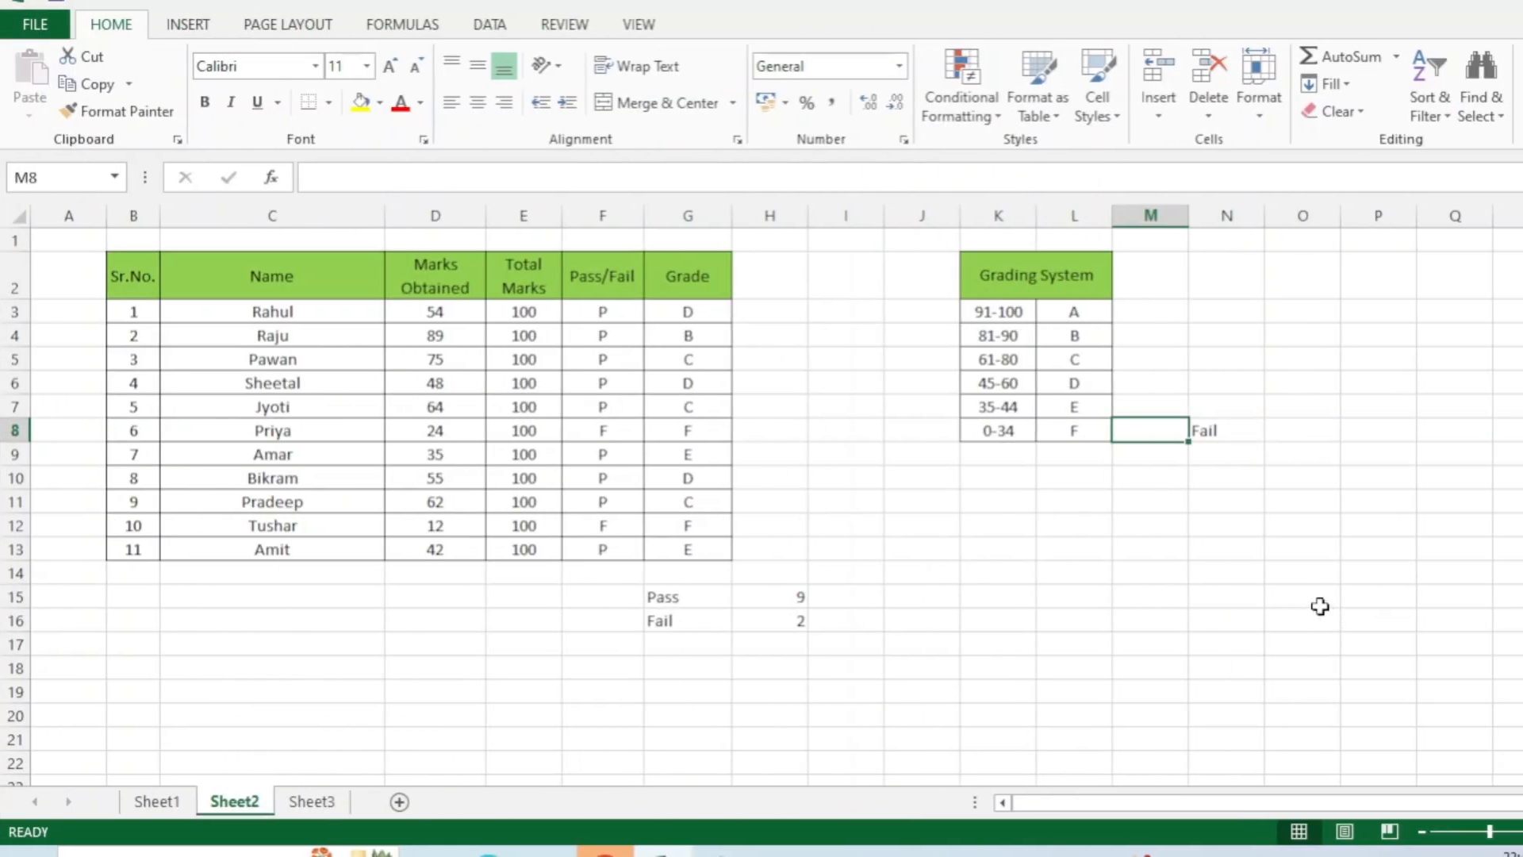
Step: Add the heading Candidate in cell M2 beside the Grading System table
left_click(339, 312)
left_click_drag(338, 312, 326, 544)
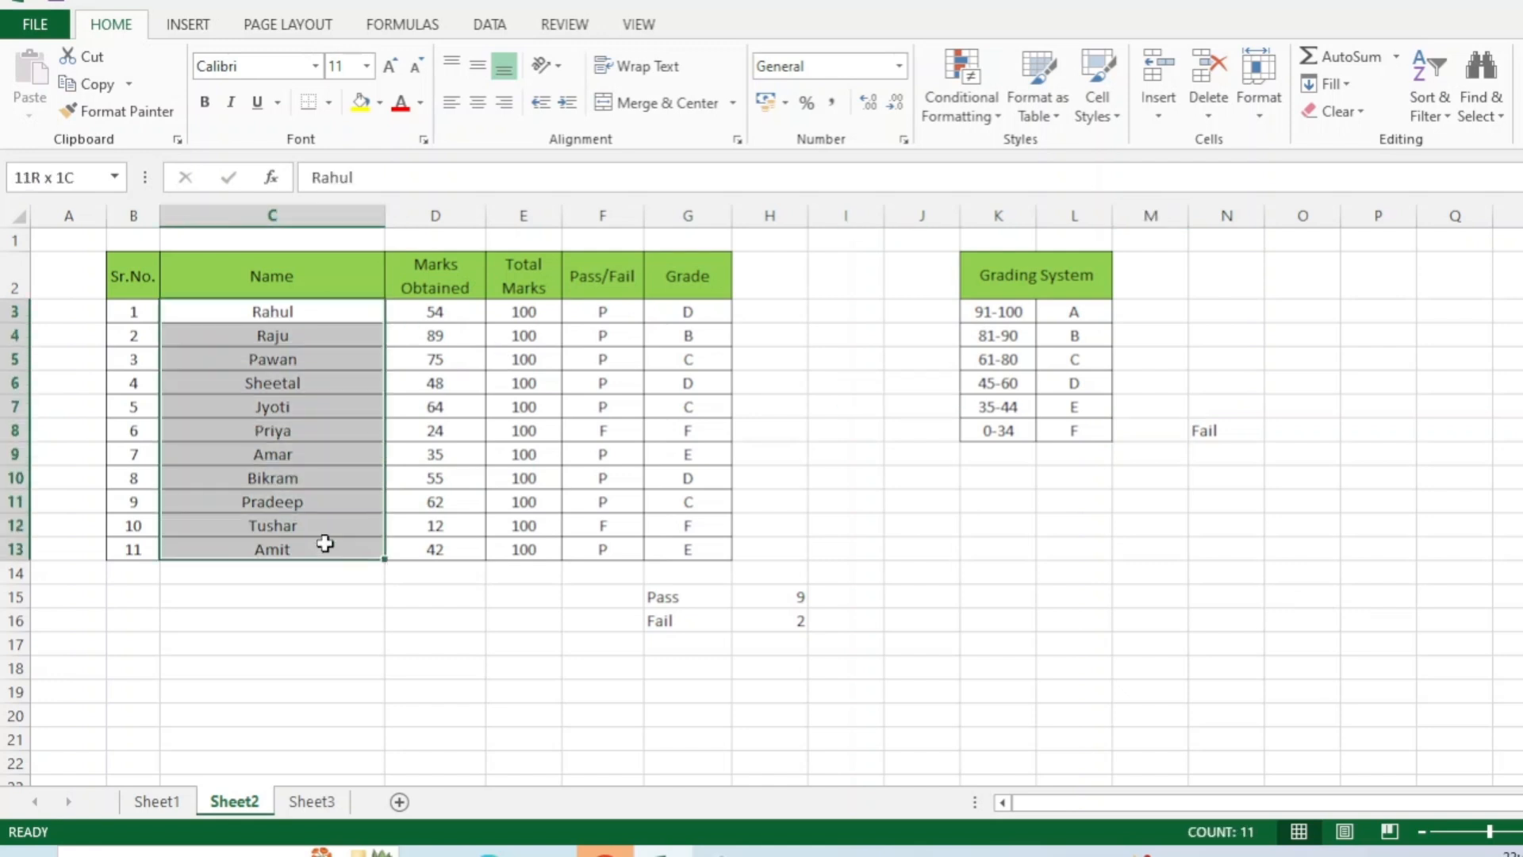
left_click_drag(1077, 311, 1075, 430)
left_click_drag(1145, 313, 1151, 432)
left_click(1074, 311)
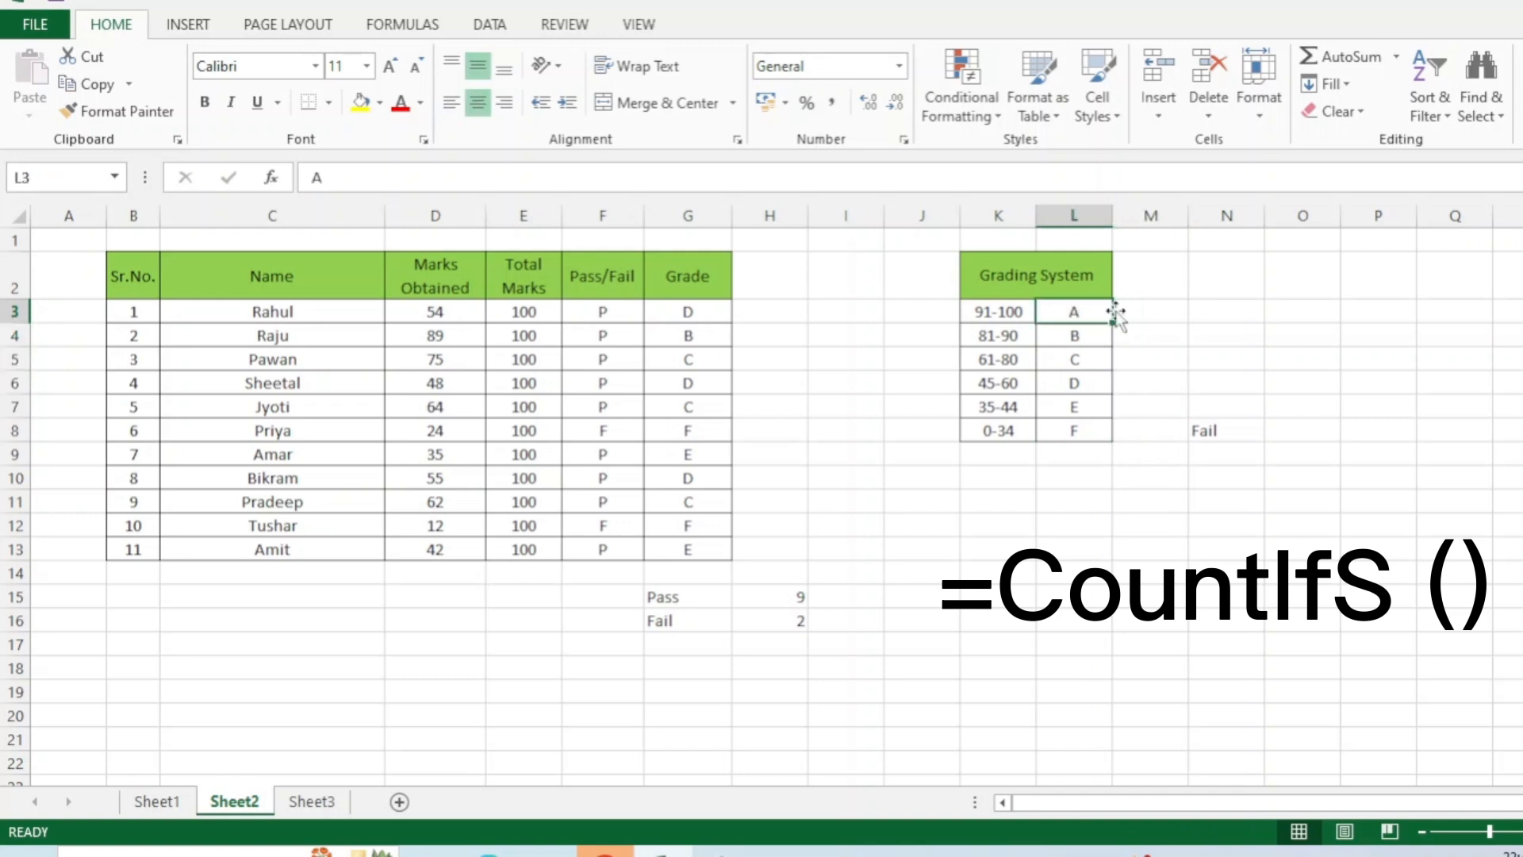
left_click(1140, 282)
type("C")
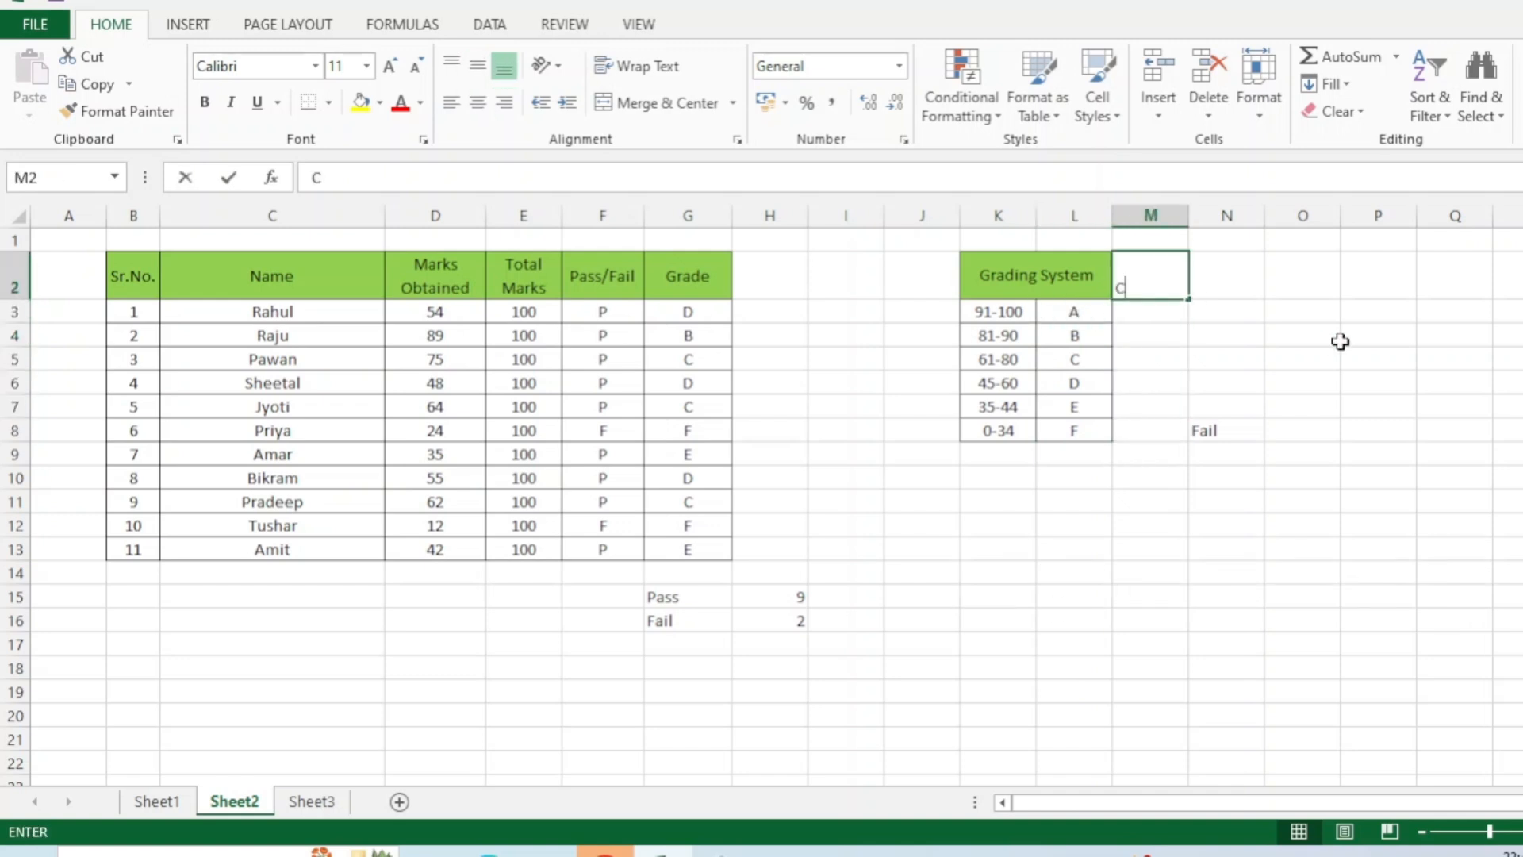
type("andidate")
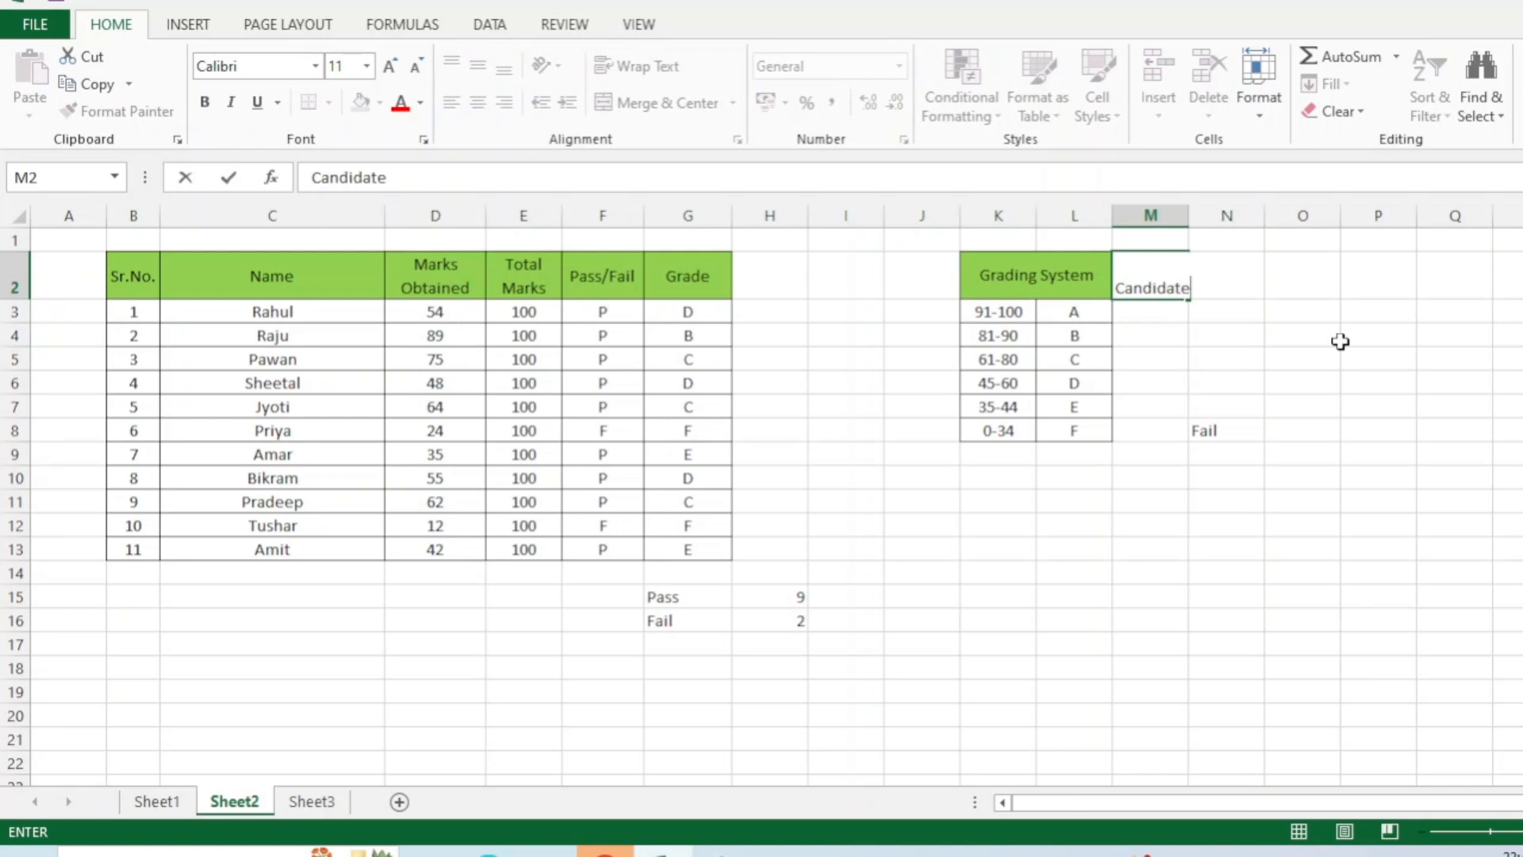
key("Return")
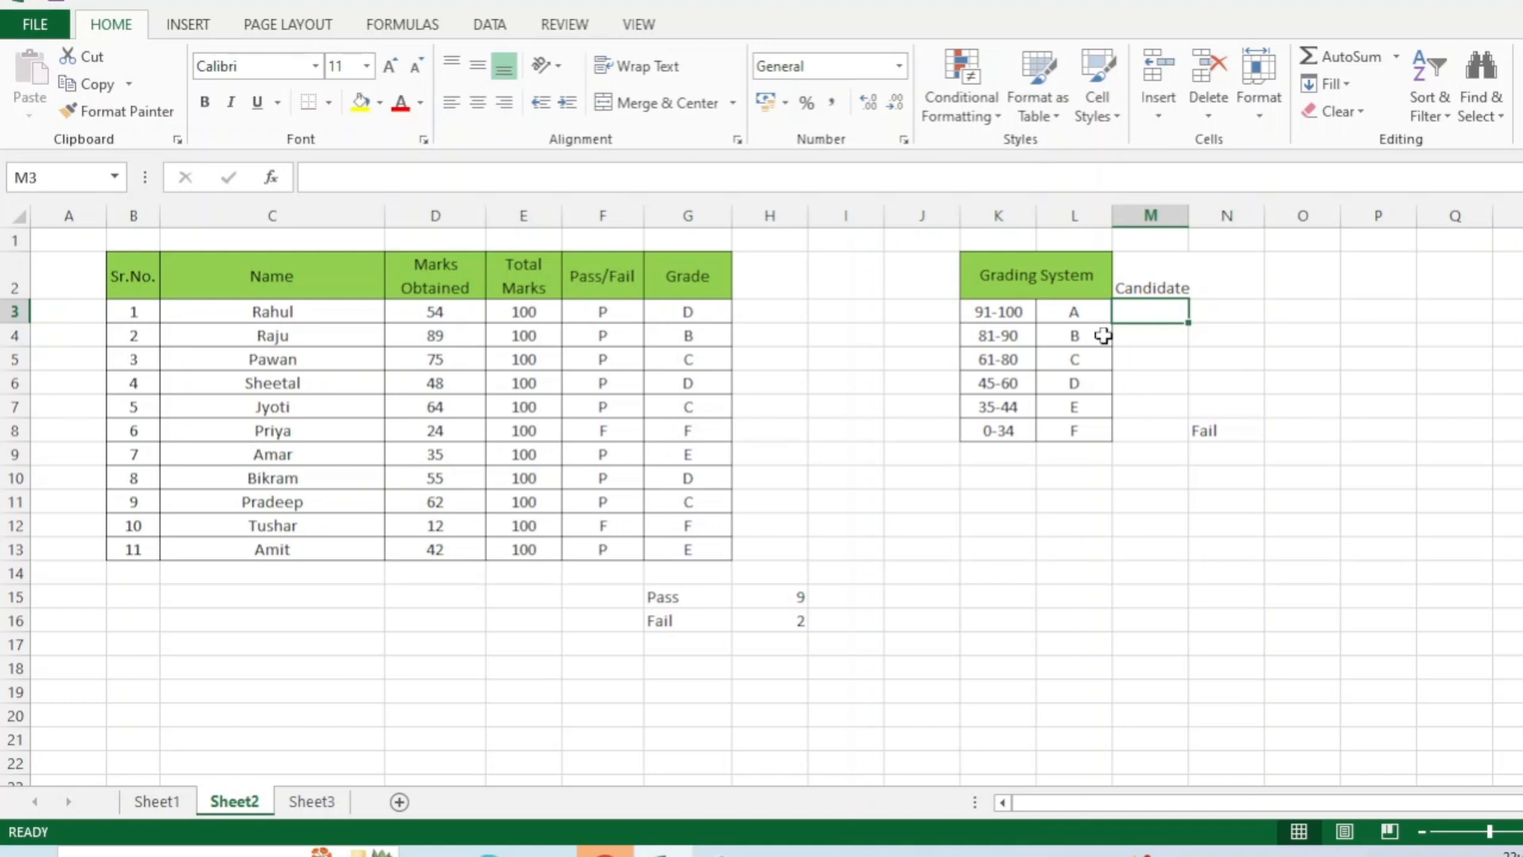
Step: Enter =Countif(D3:D13,">=91") in cell M3 to count the candidates with grade A
left_click(1094, 361)
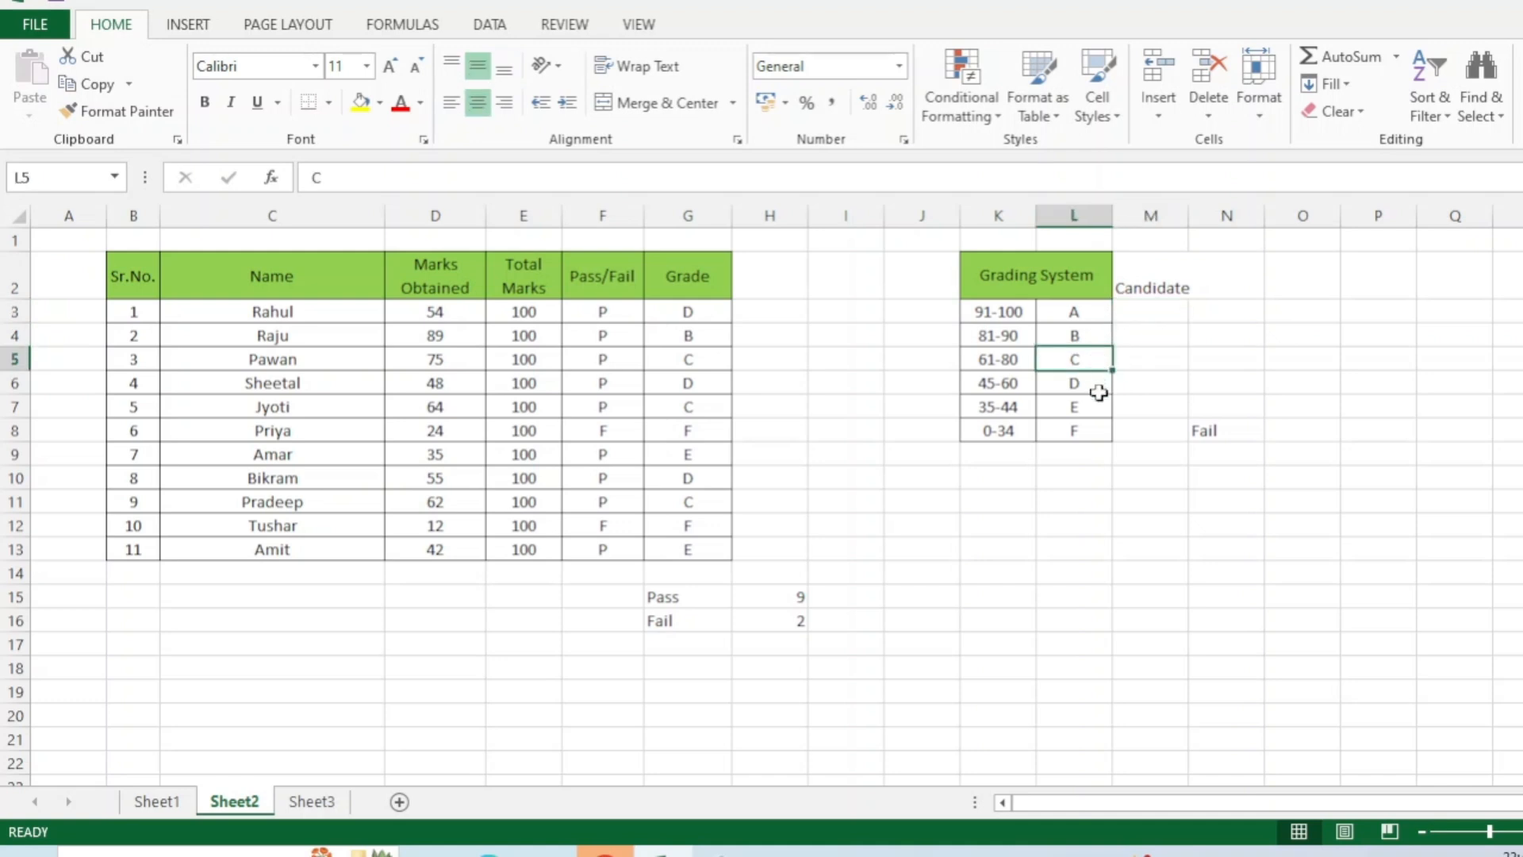
left_click_drag(1149, 310, 1156, 426)
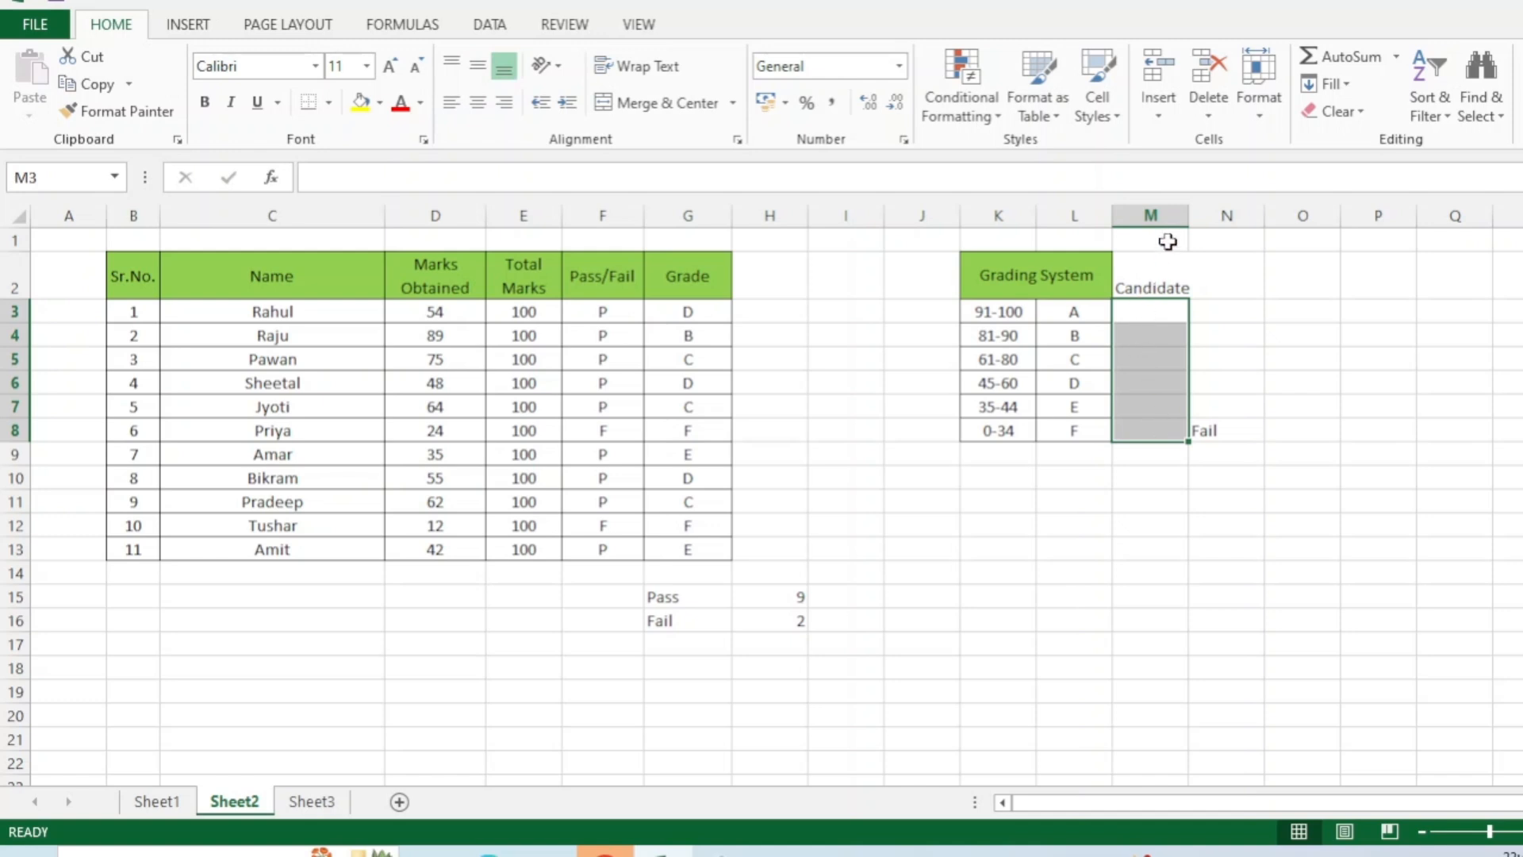
left_click(1152, 310)
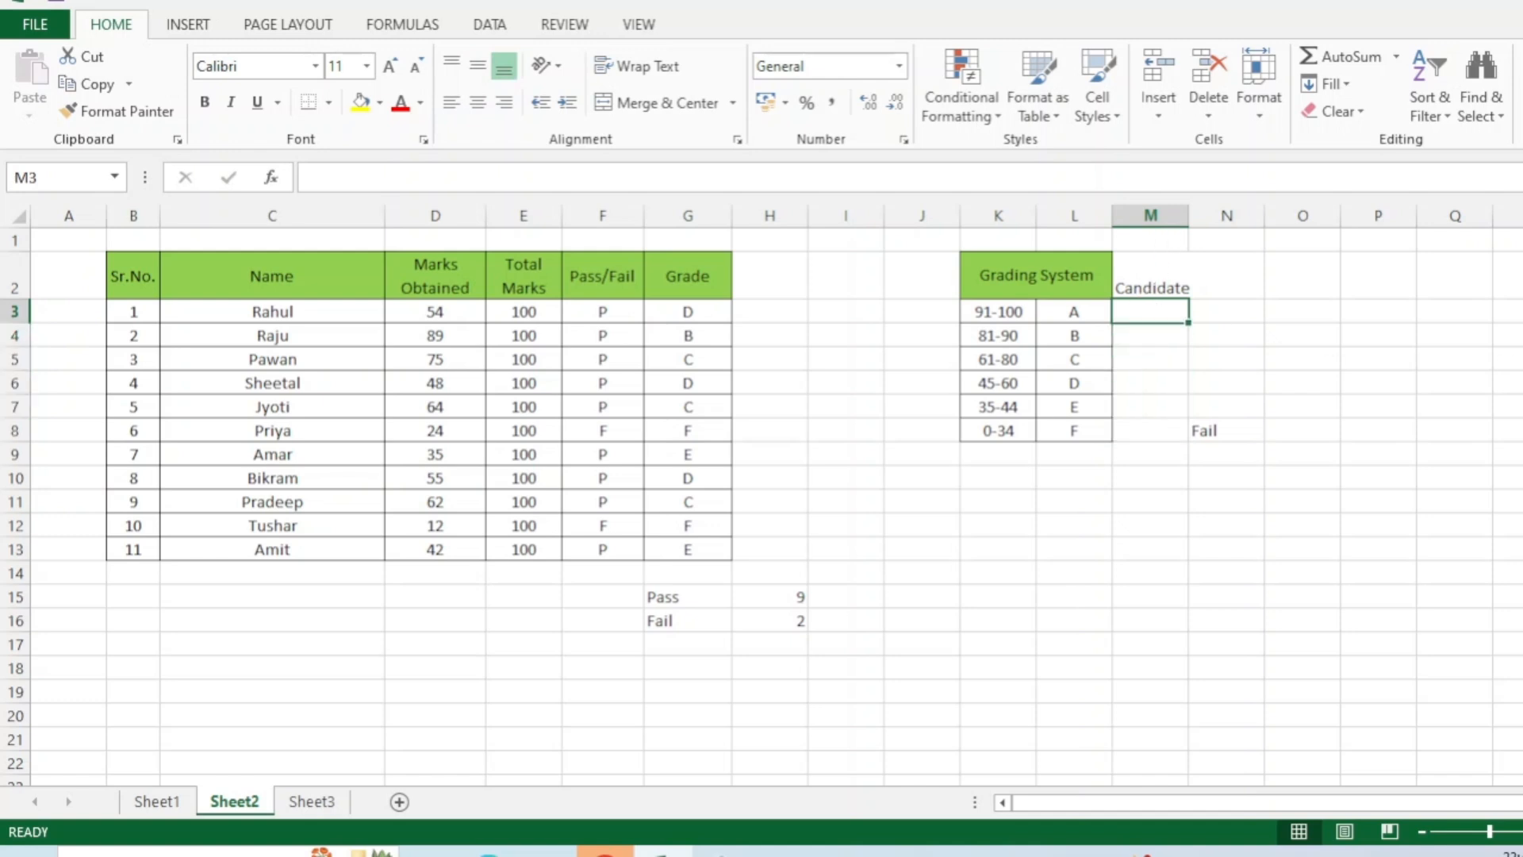
left_click(1080, 314)
left_click(1009, 312)
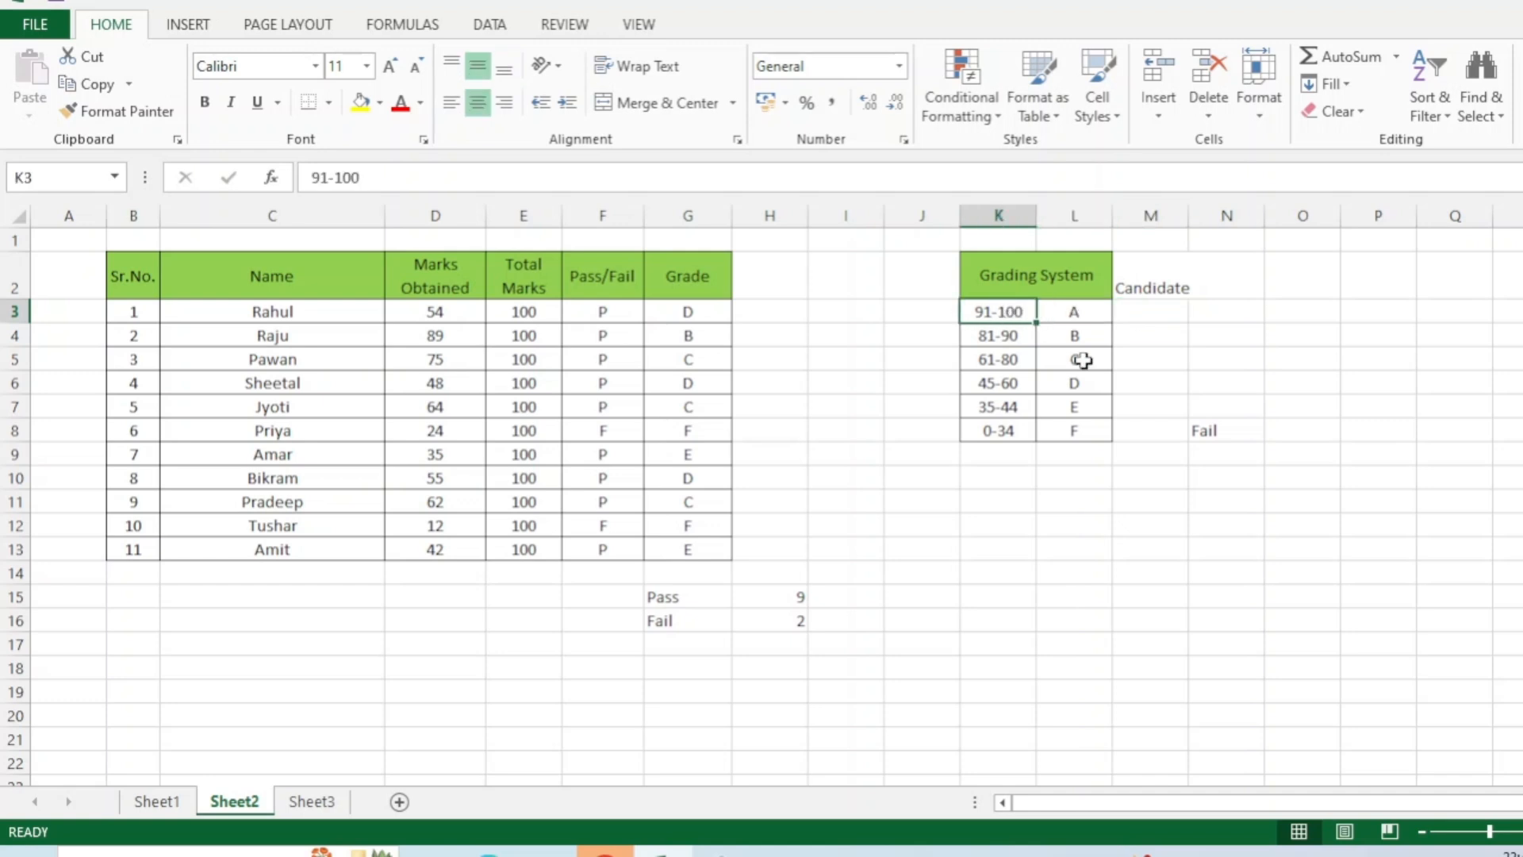
left_click(1156, 320)
type("=")
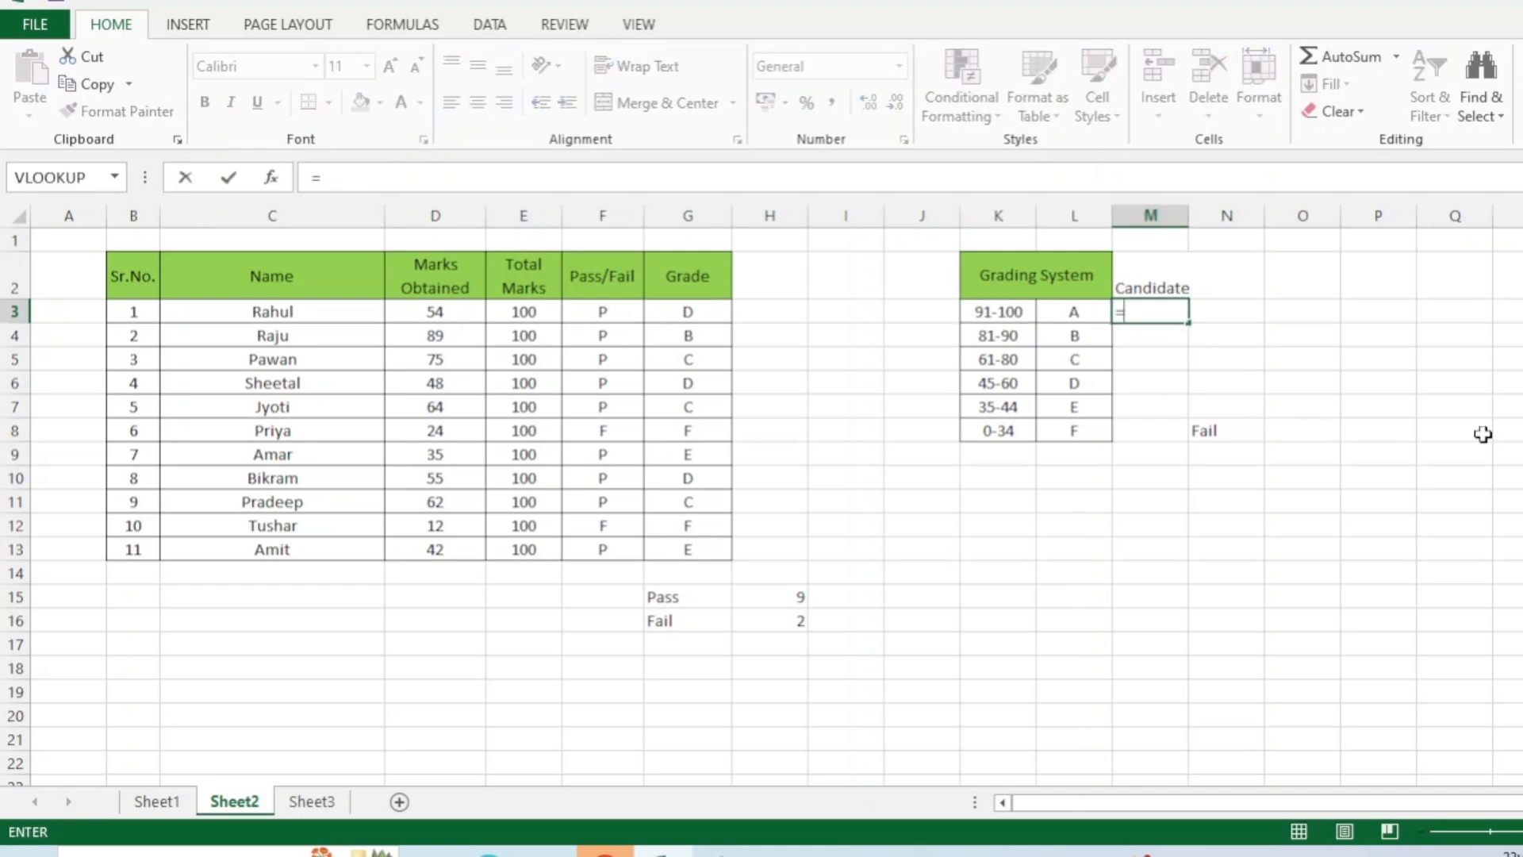
type("C")
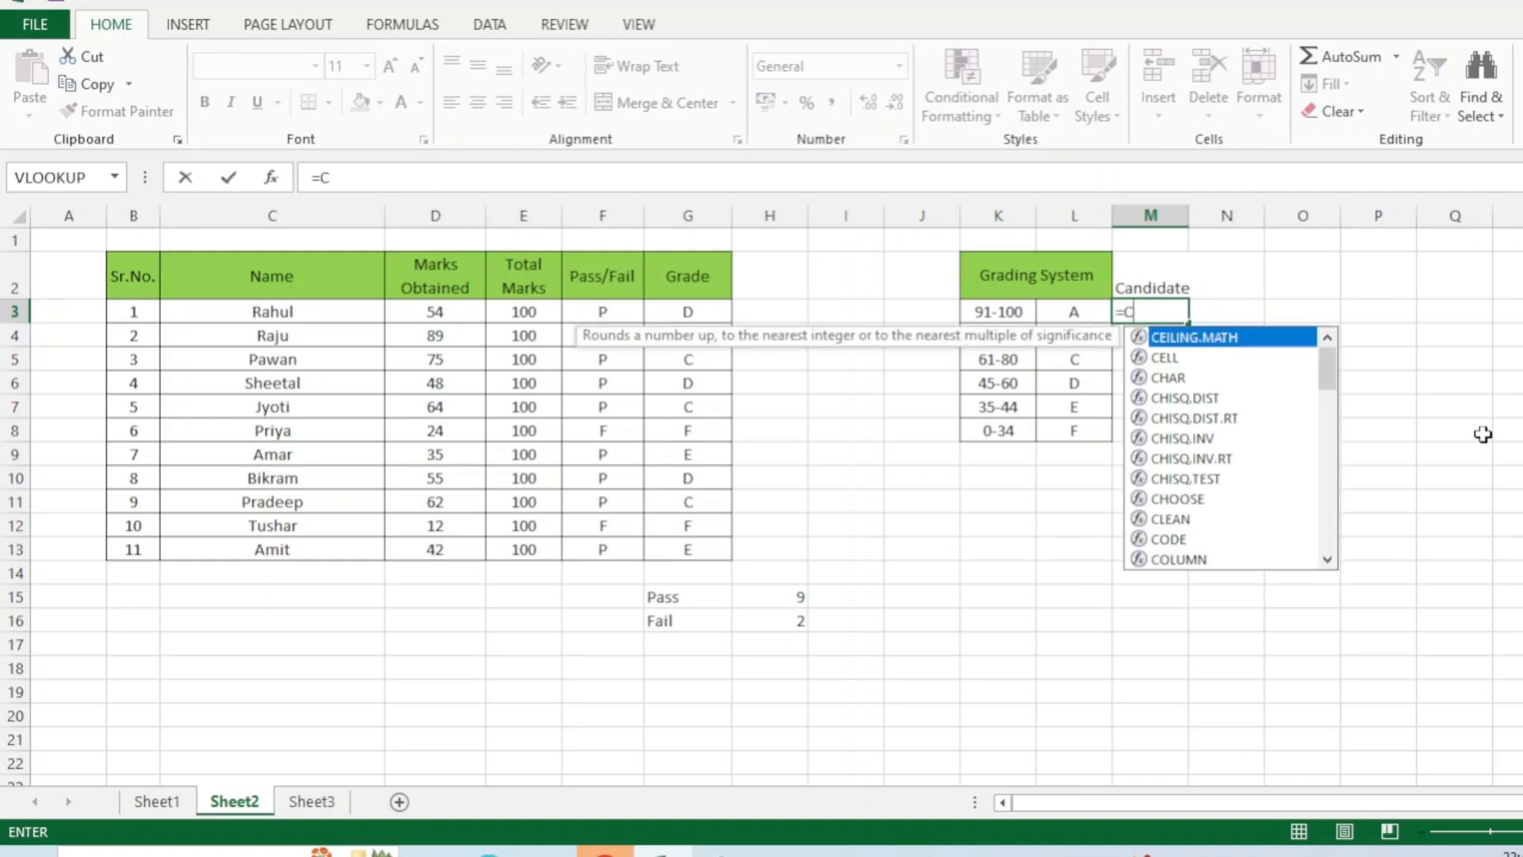
type("oun")
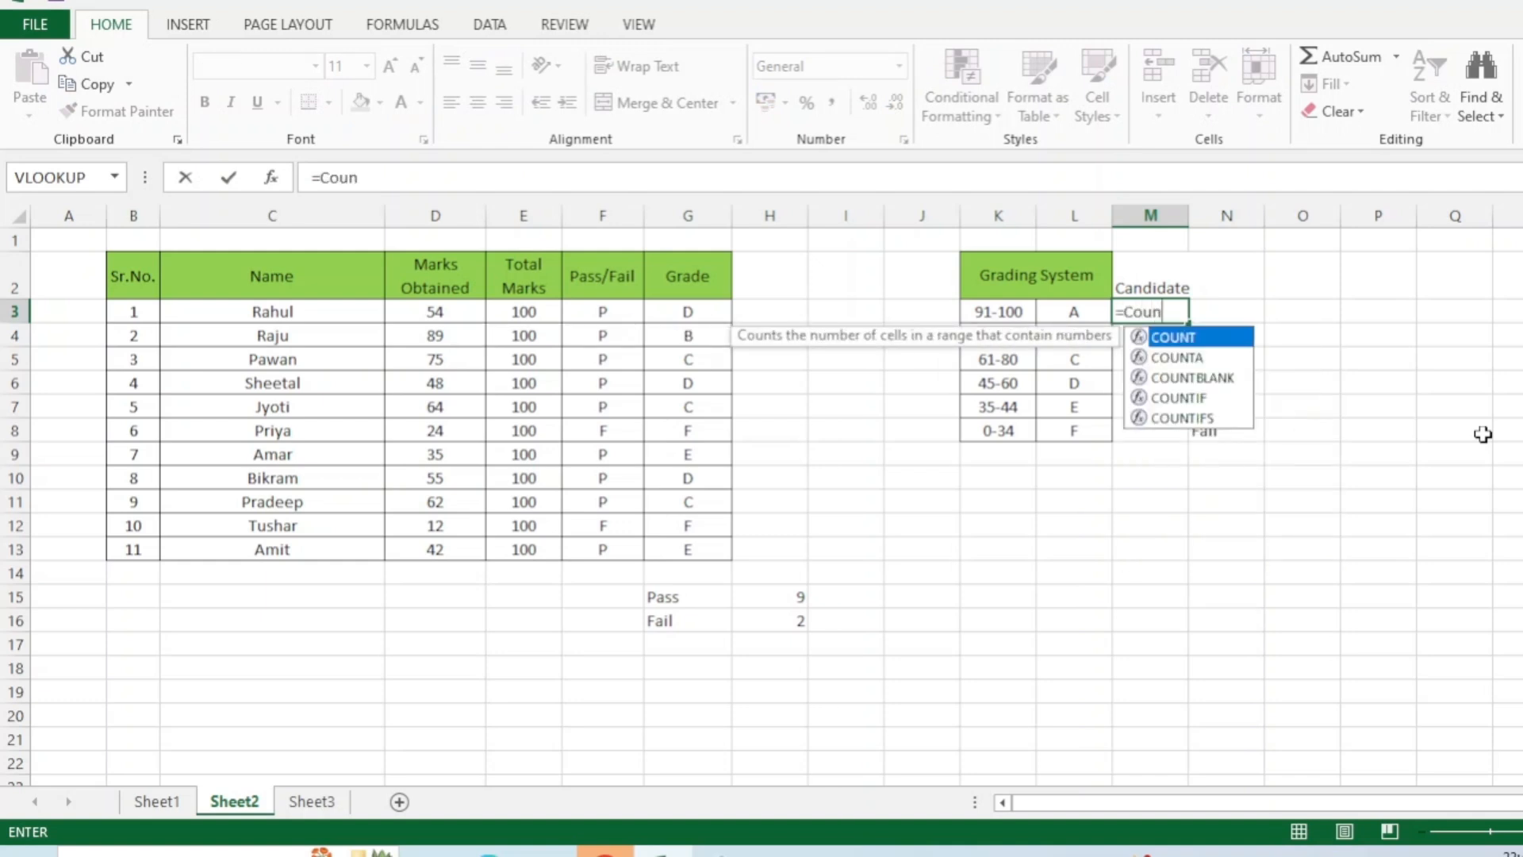
type("tif(")
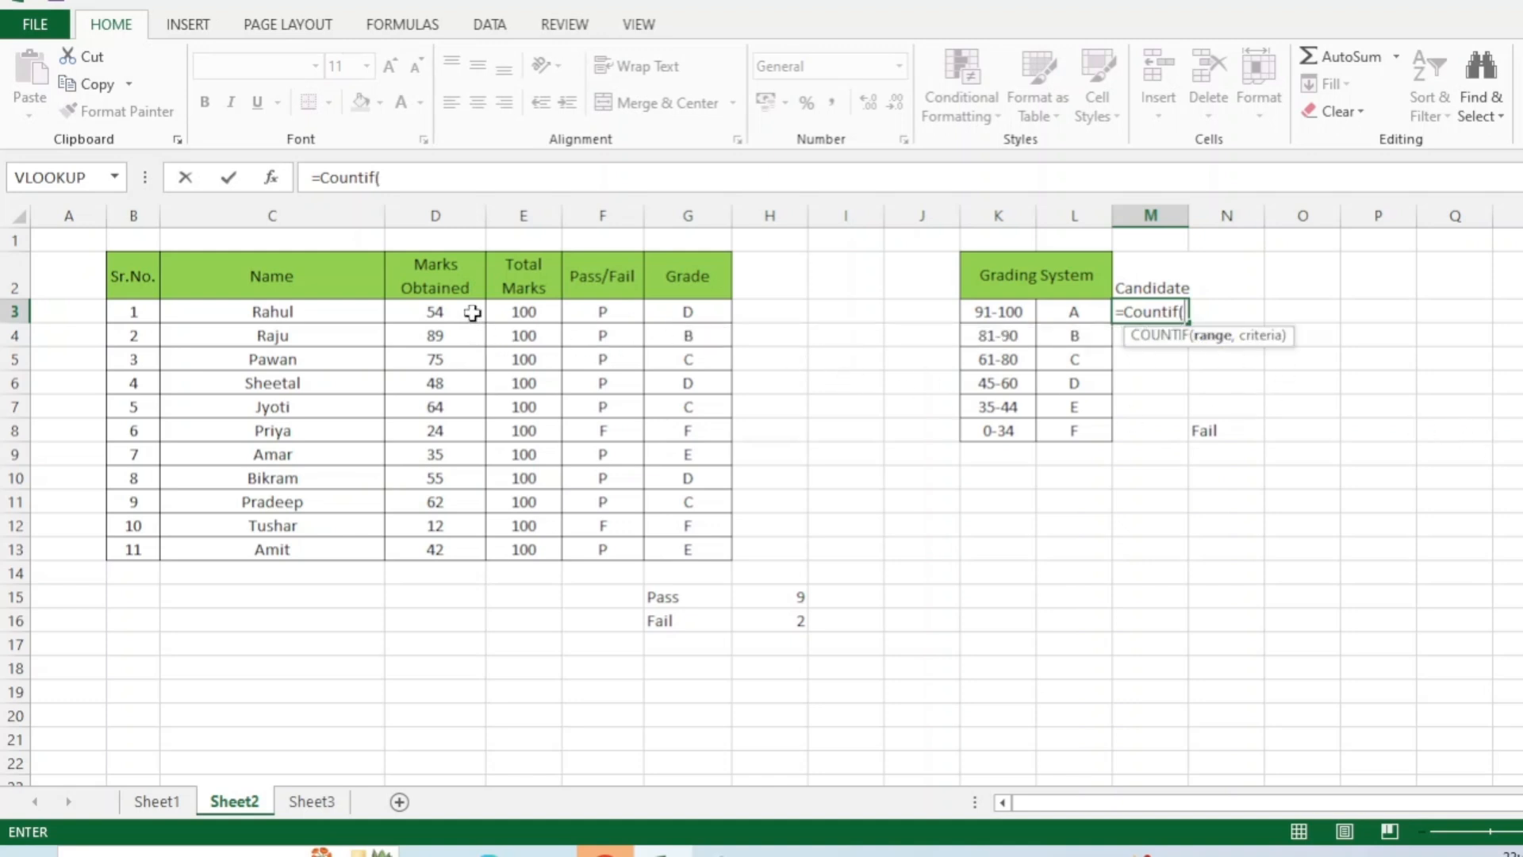
left_click_drag(442, 311, 431, 555)
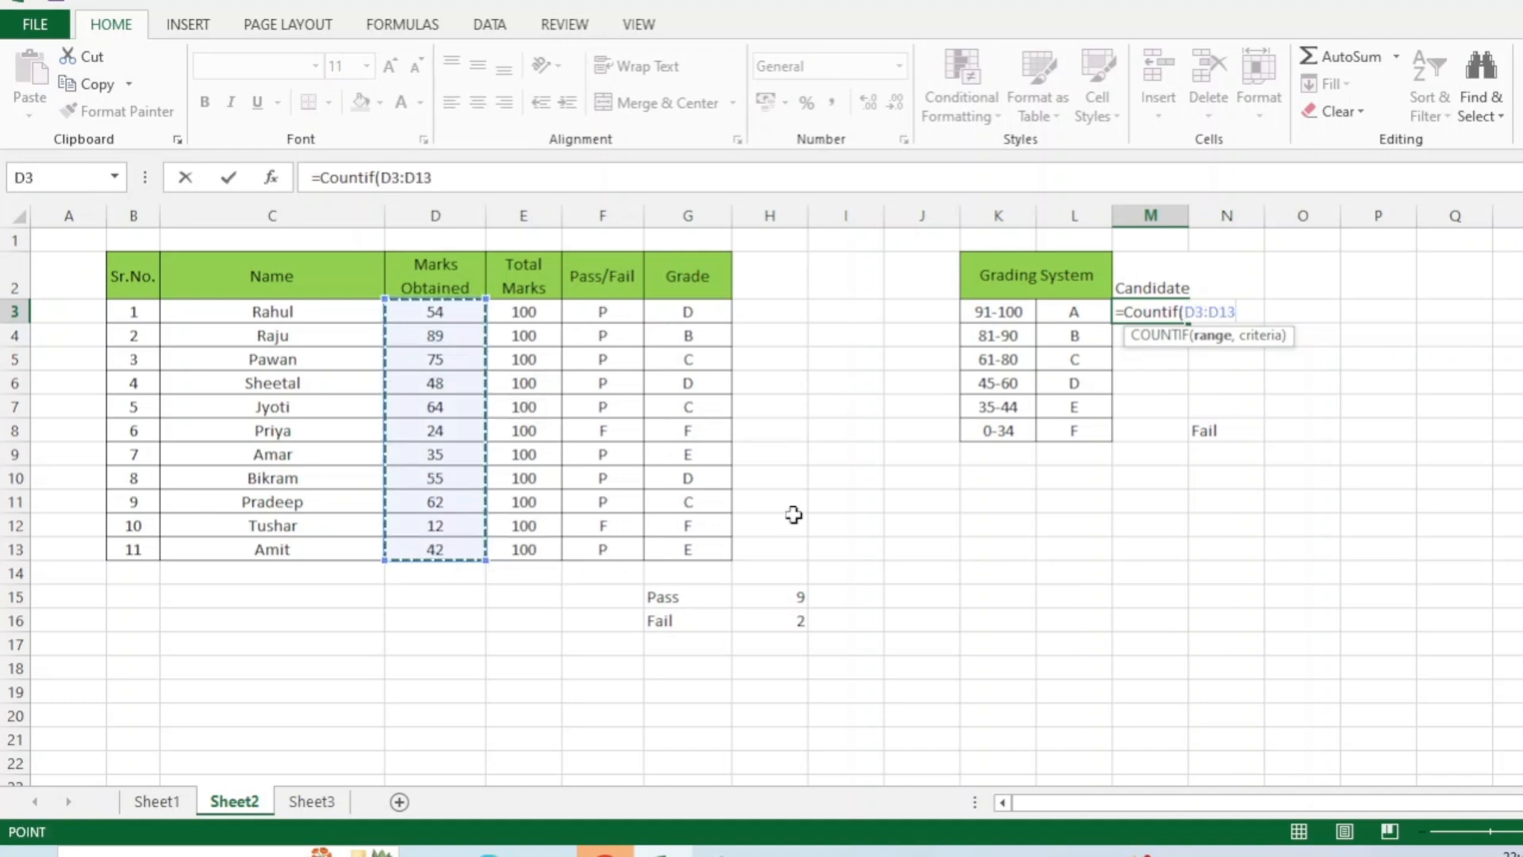
type(",")
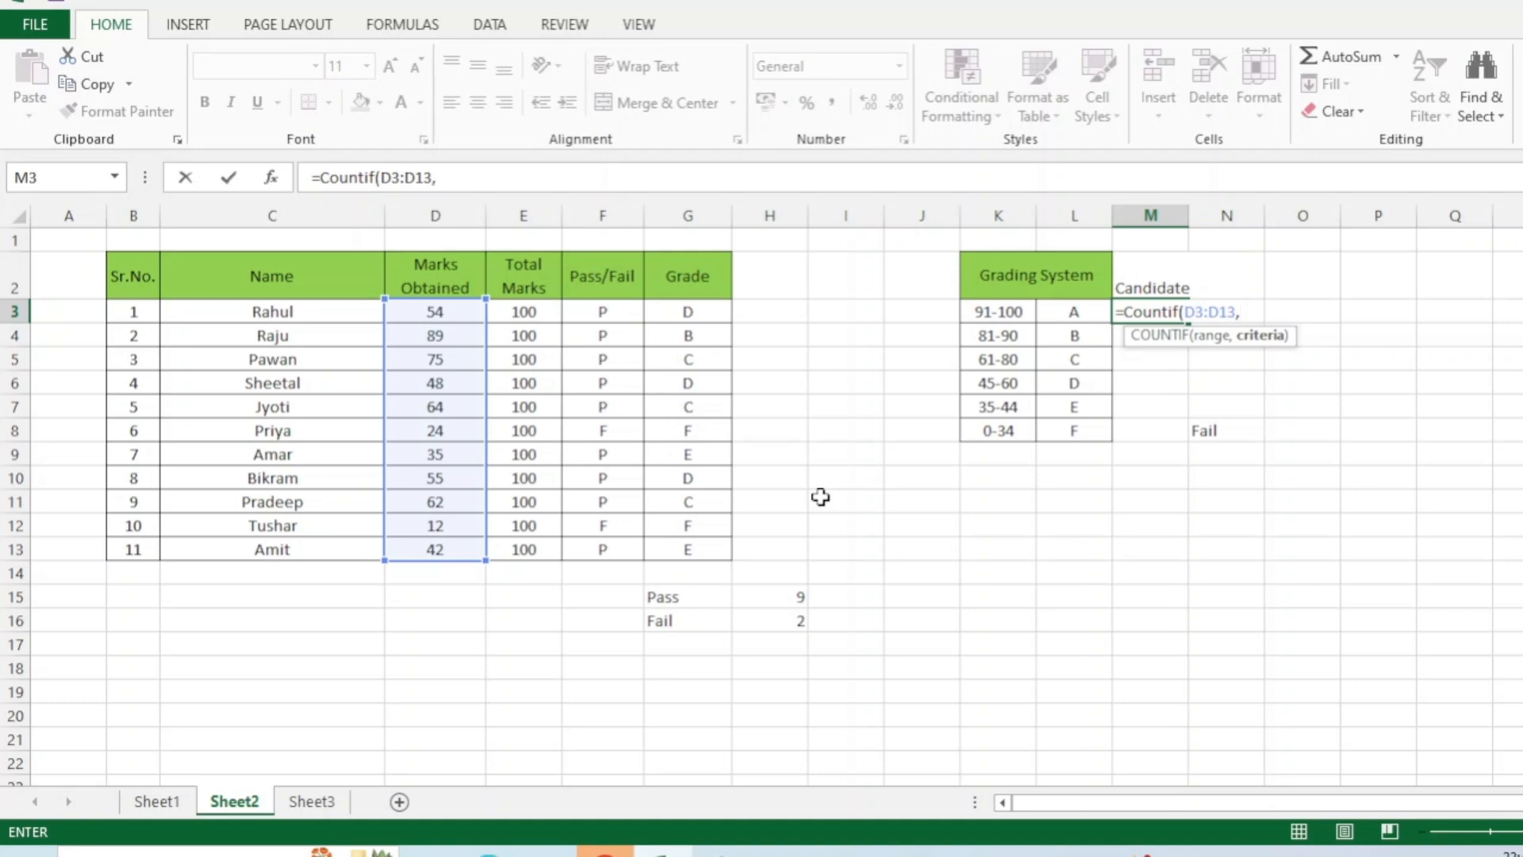
type("\">=91\")")
key("Return")
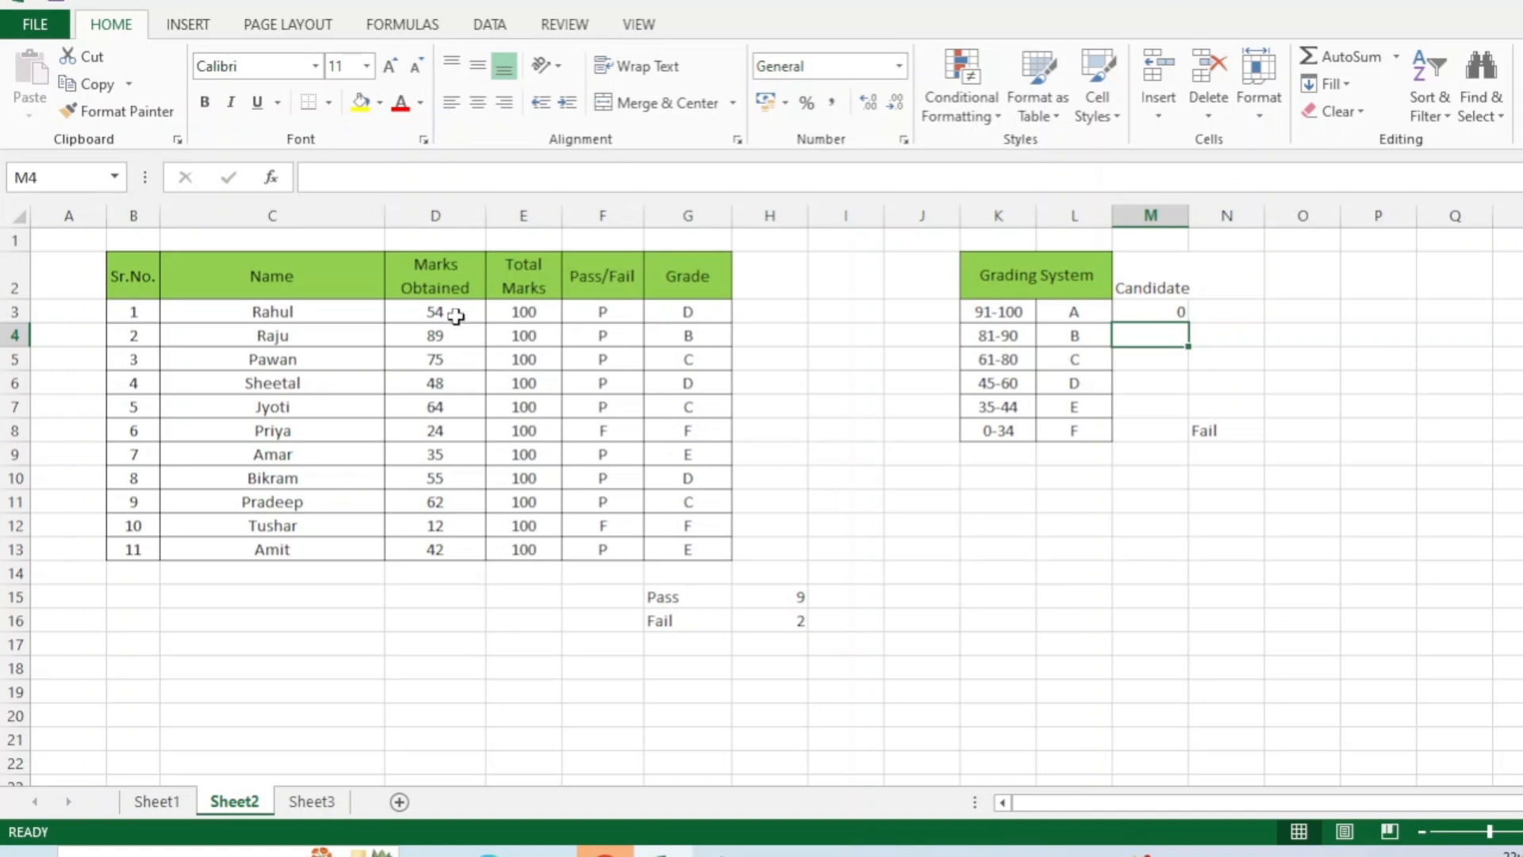
Step: Center the contents of column M both vertically and horizontally
left_click(1154, 312)
left_click(1151, 213)
left_click(477, 65)
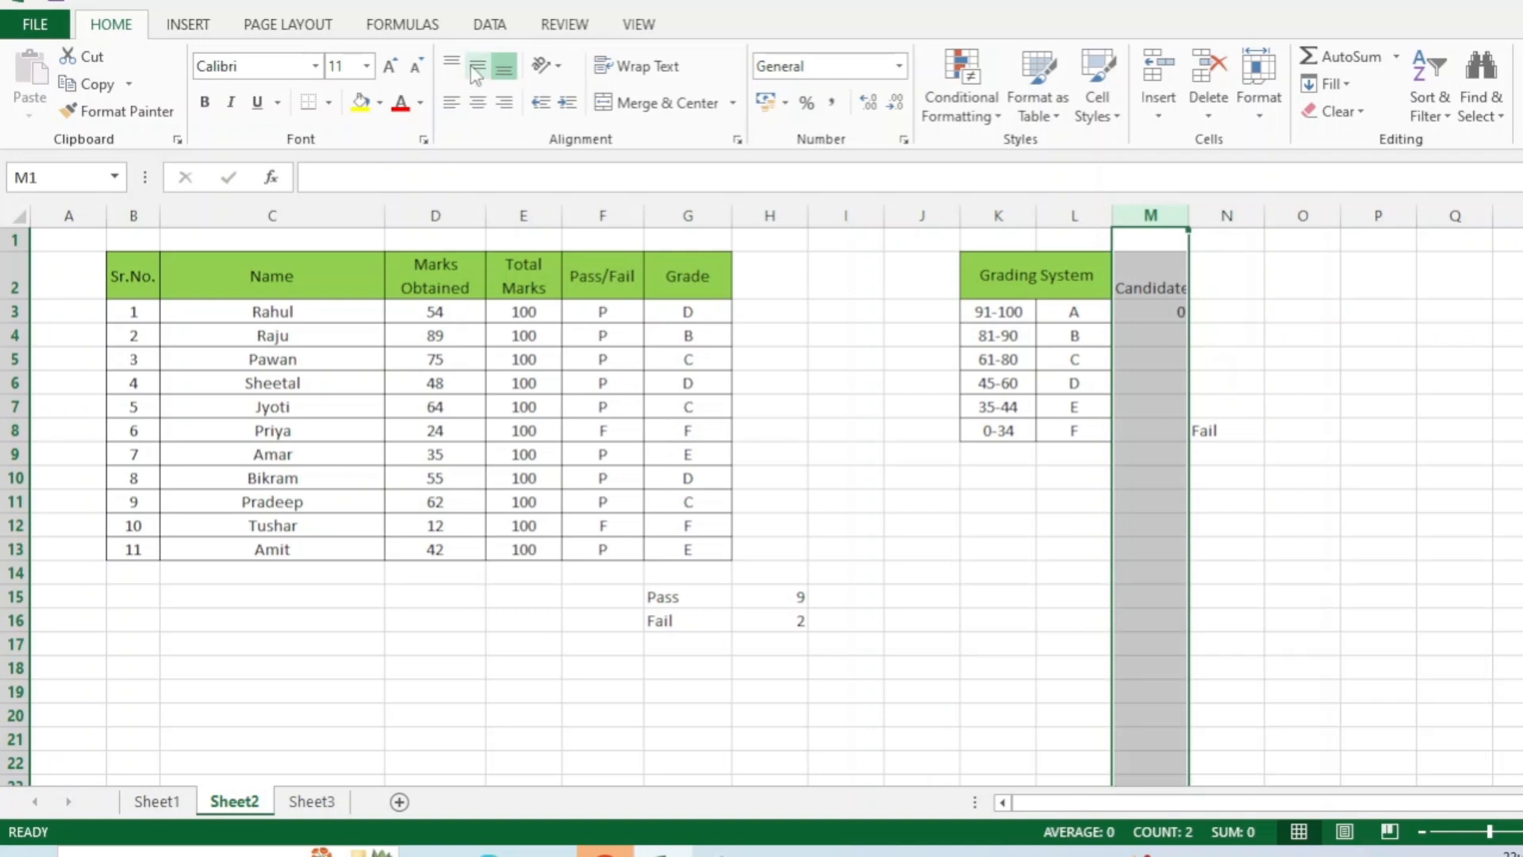
left_click(478, 102)
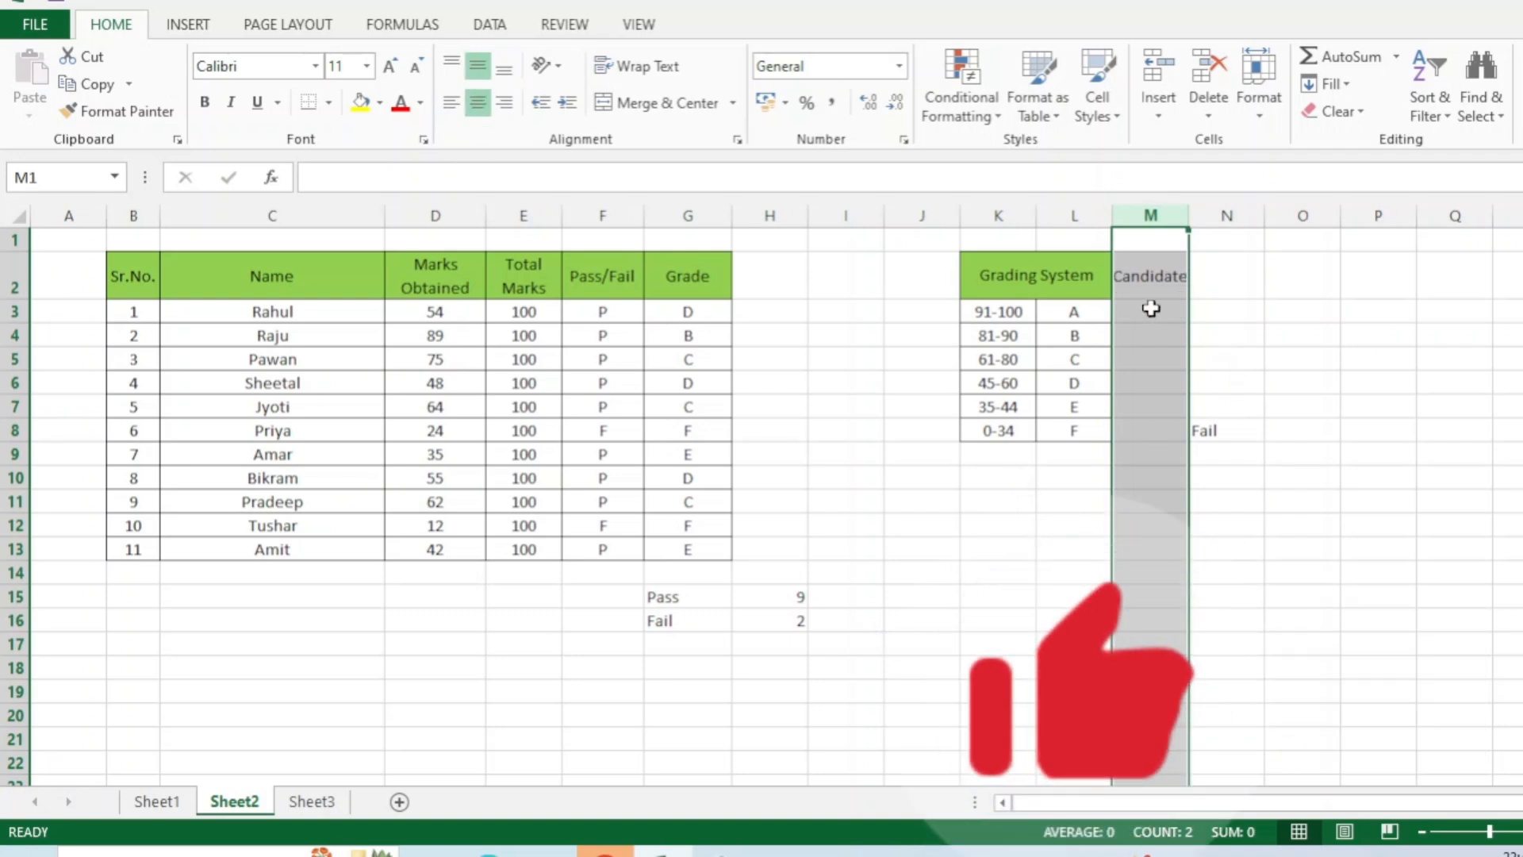
left_click(1152, 311)
Step: Begin a COUNTIFS formula in cell M4 for grade B with range D3:D13 and the first criterion ">=81"
left_click(1071, 333)
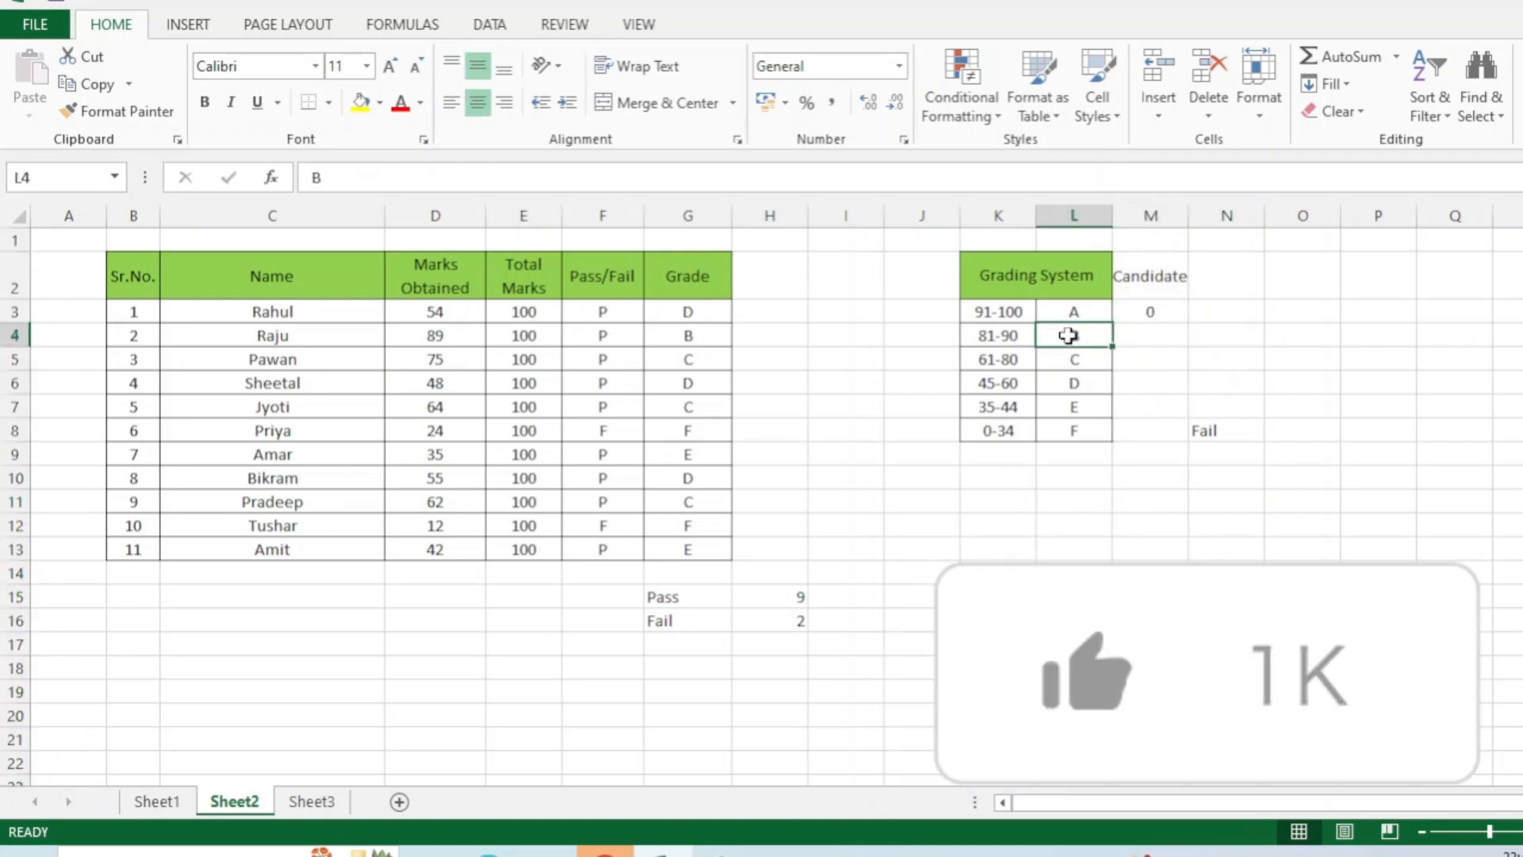
left_click(1008, 336)
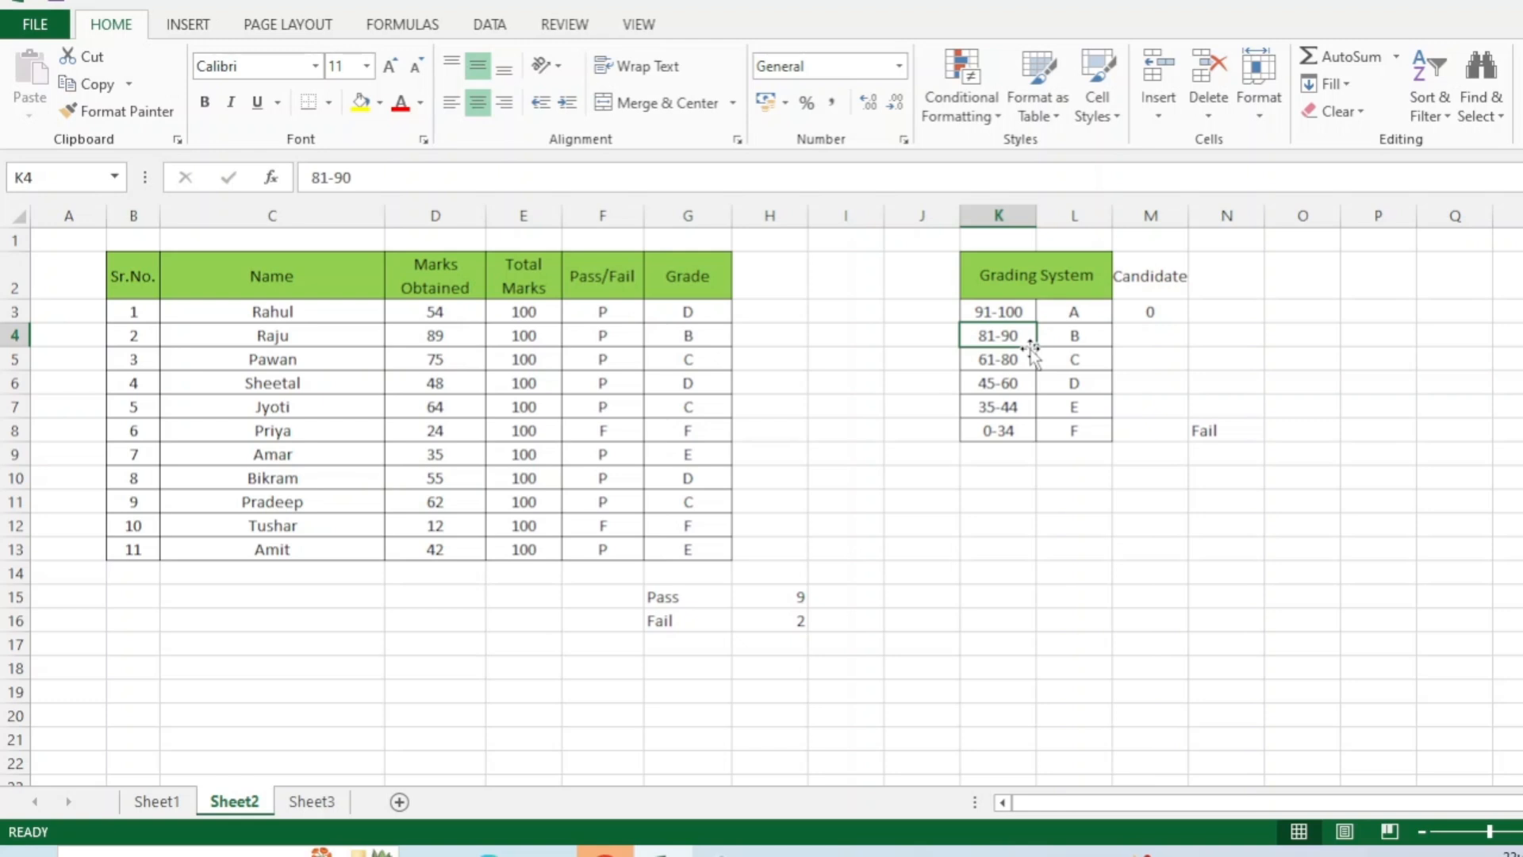
left_click(1159, 333)
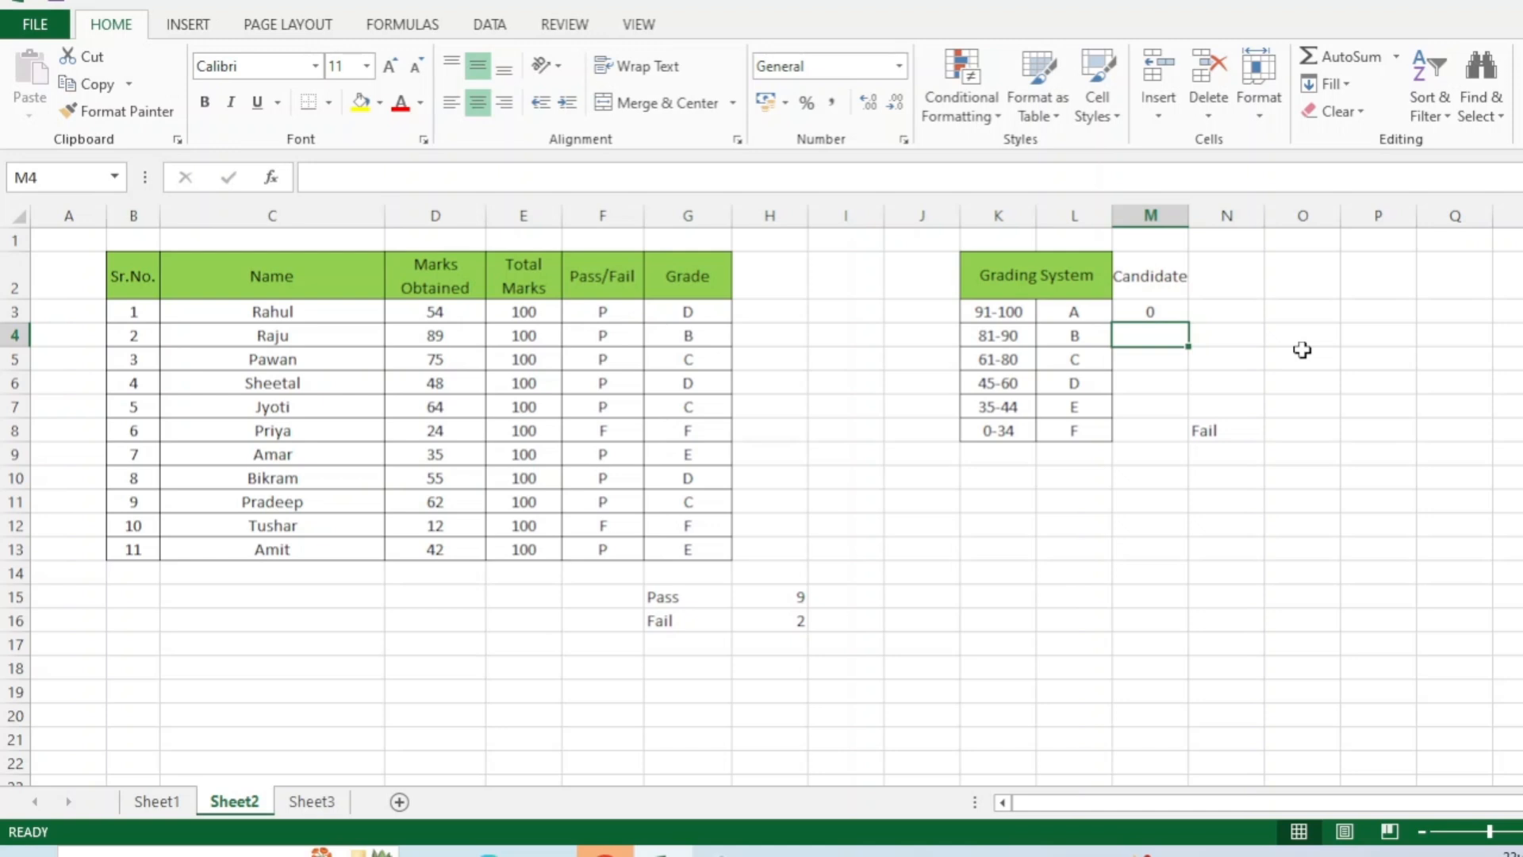
type("=c")
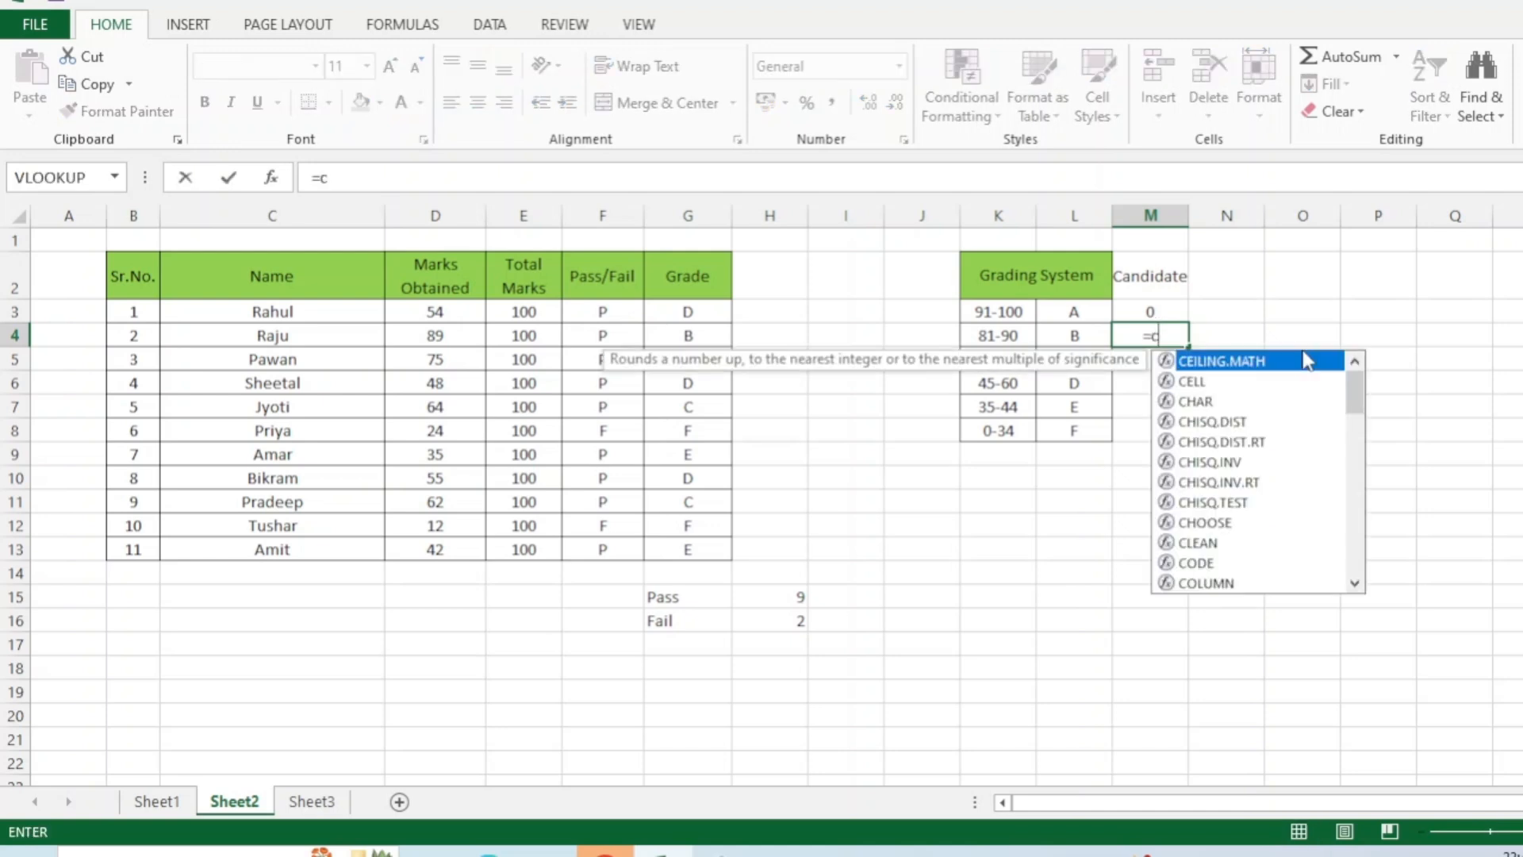
type("ount")
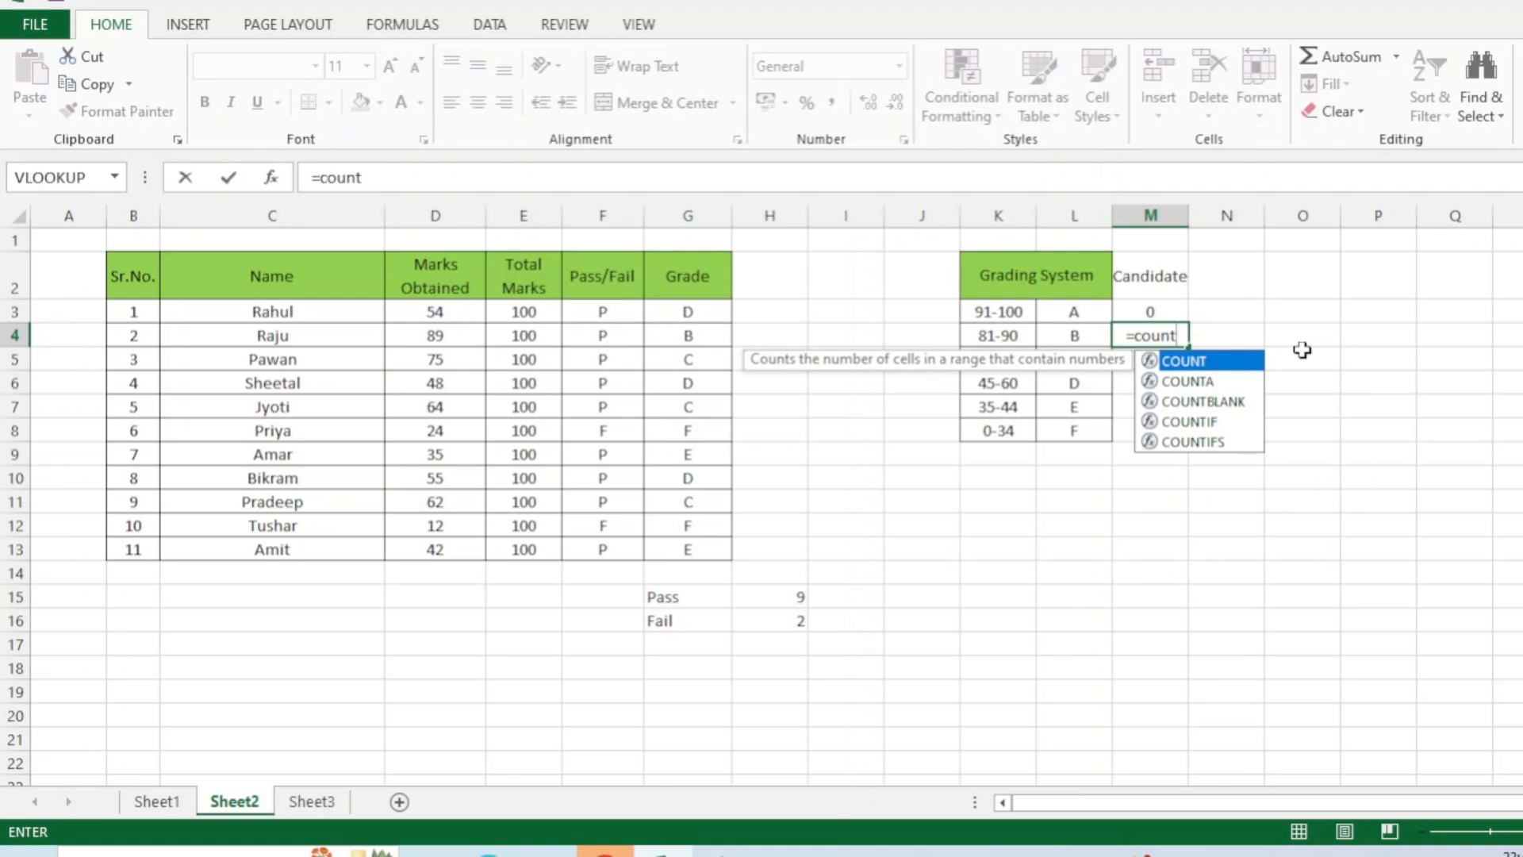
type("ifs(")
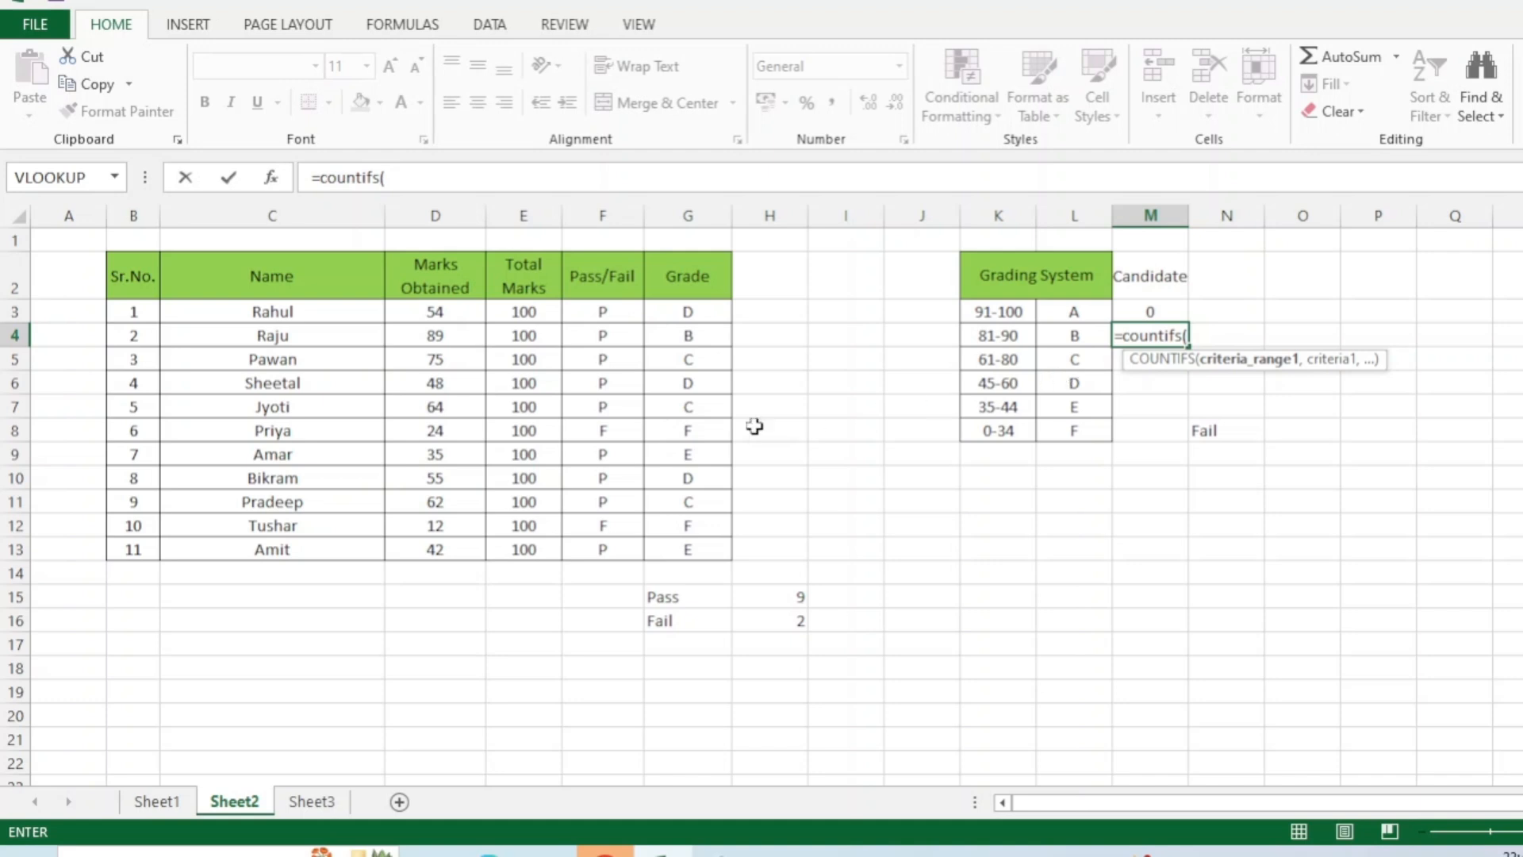
left_click_drag(451, 311, 436, 551)
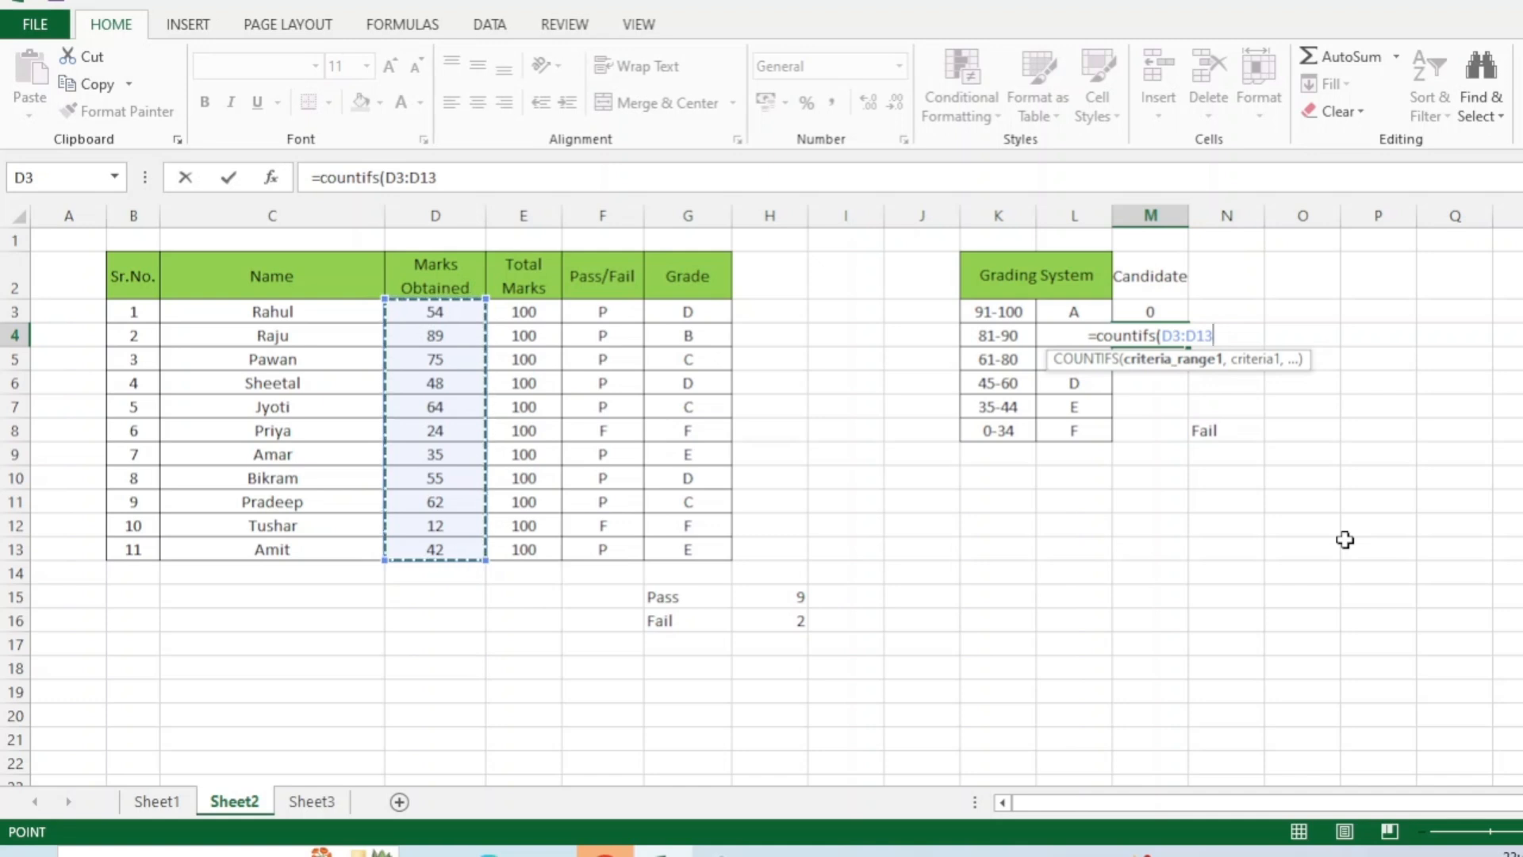
type(",")
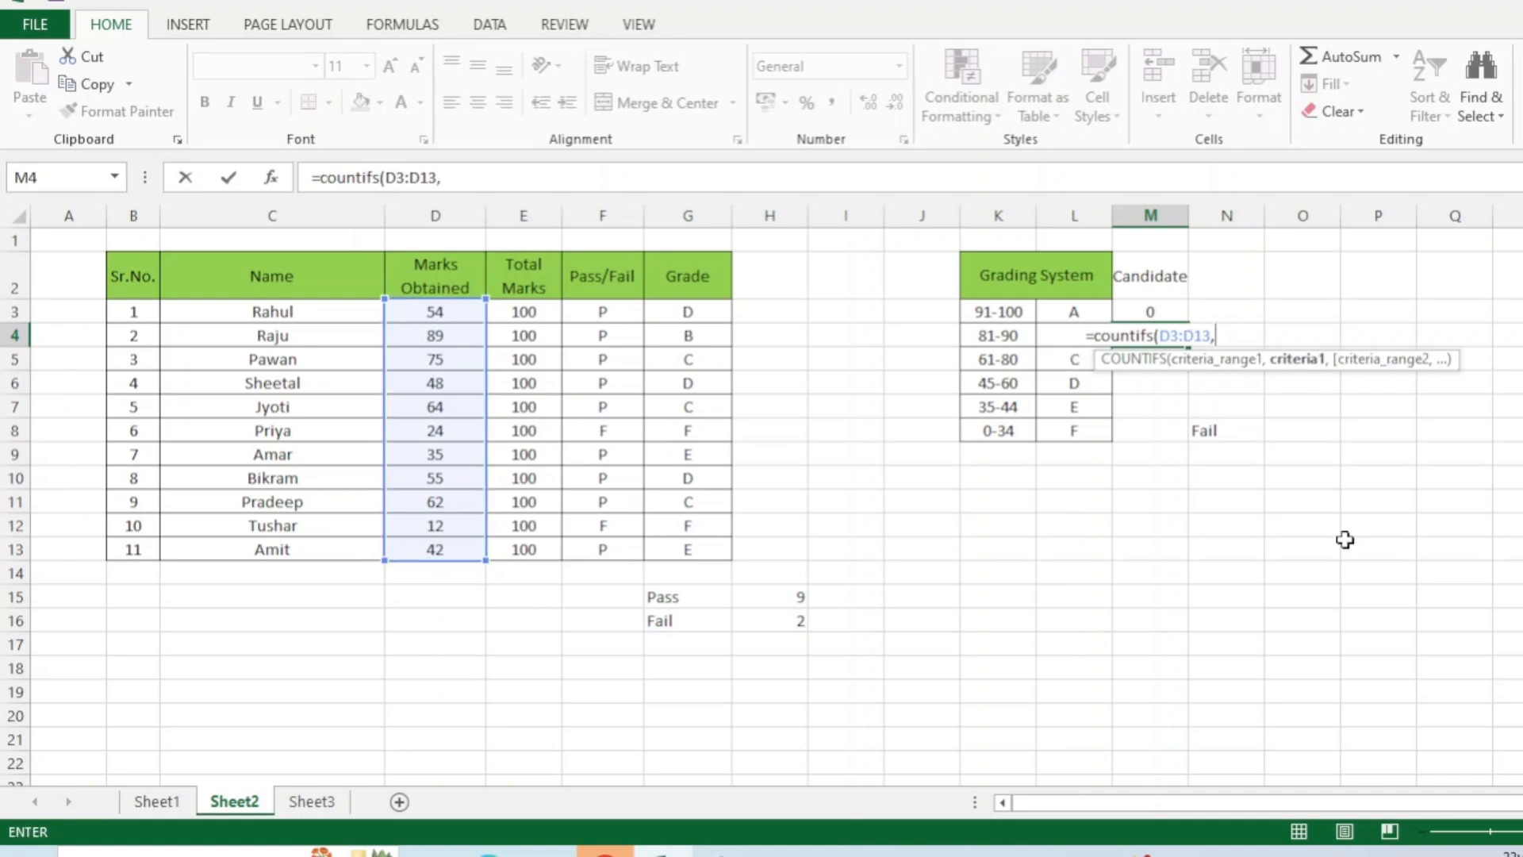
type("\"")
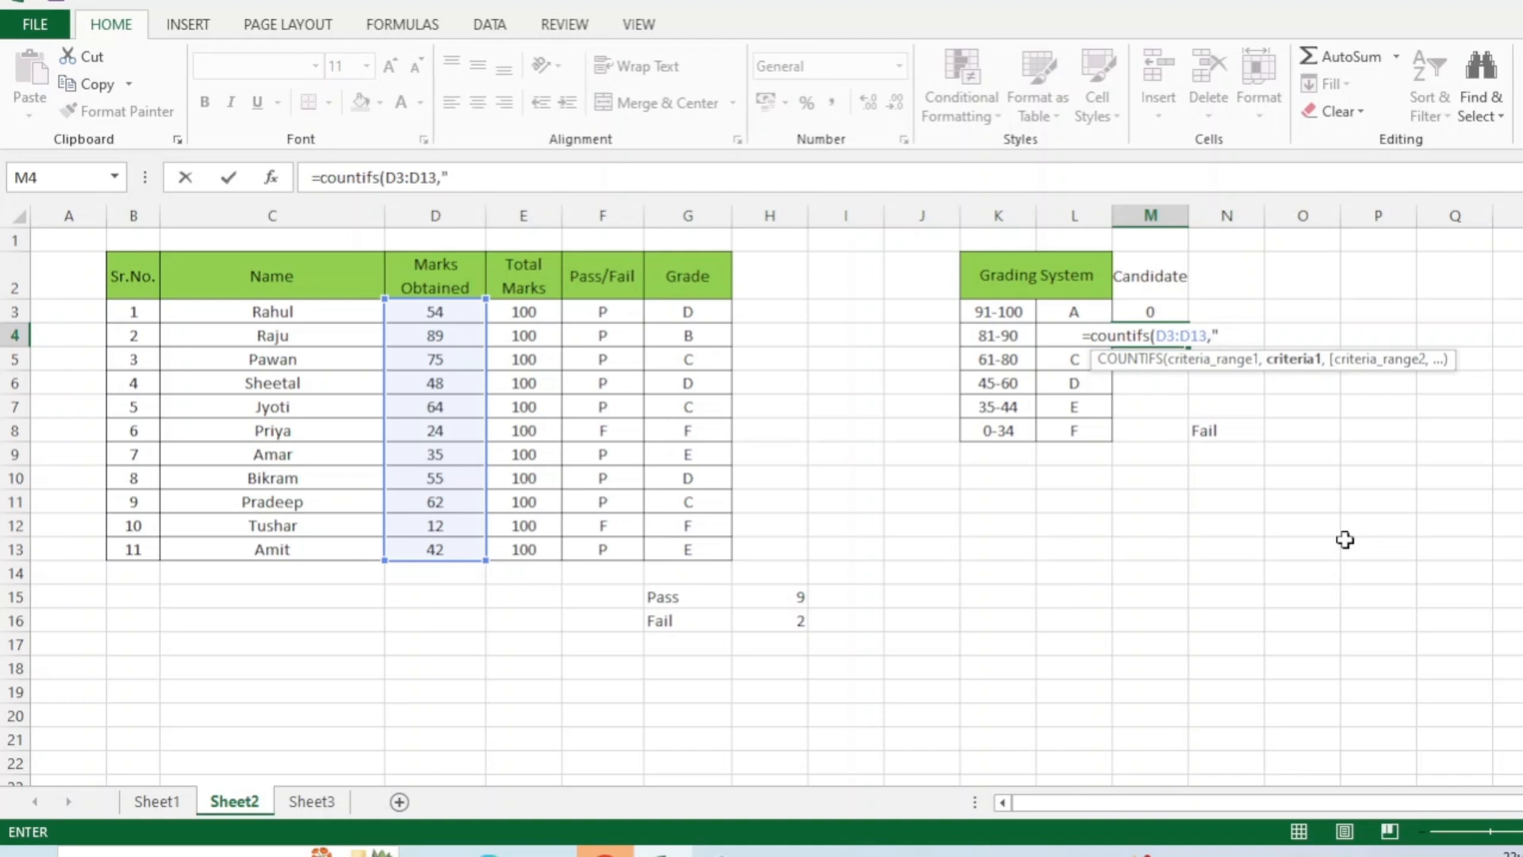
type(">")
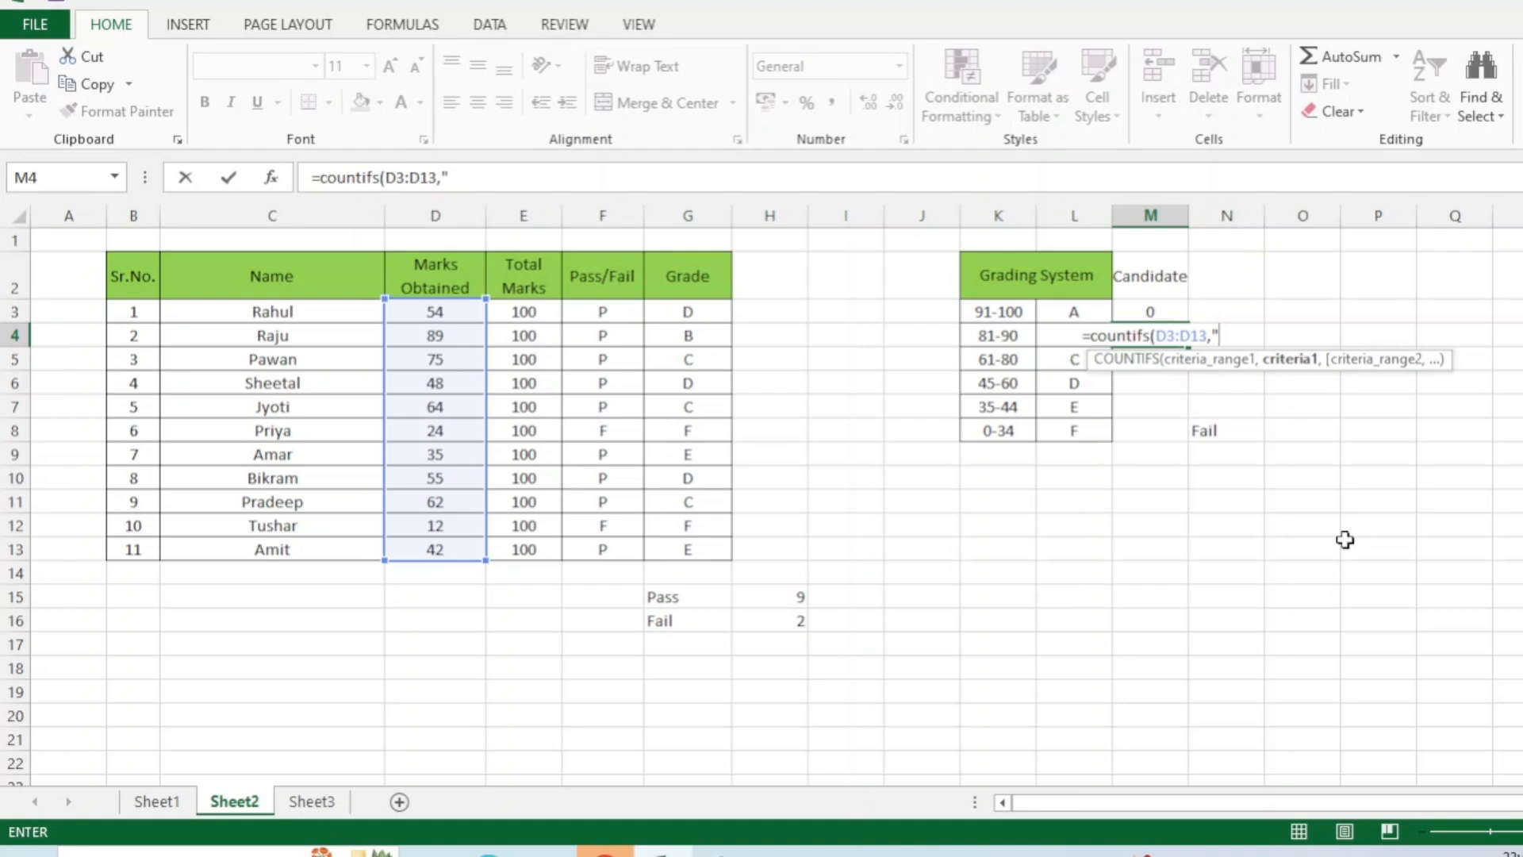
type("=")
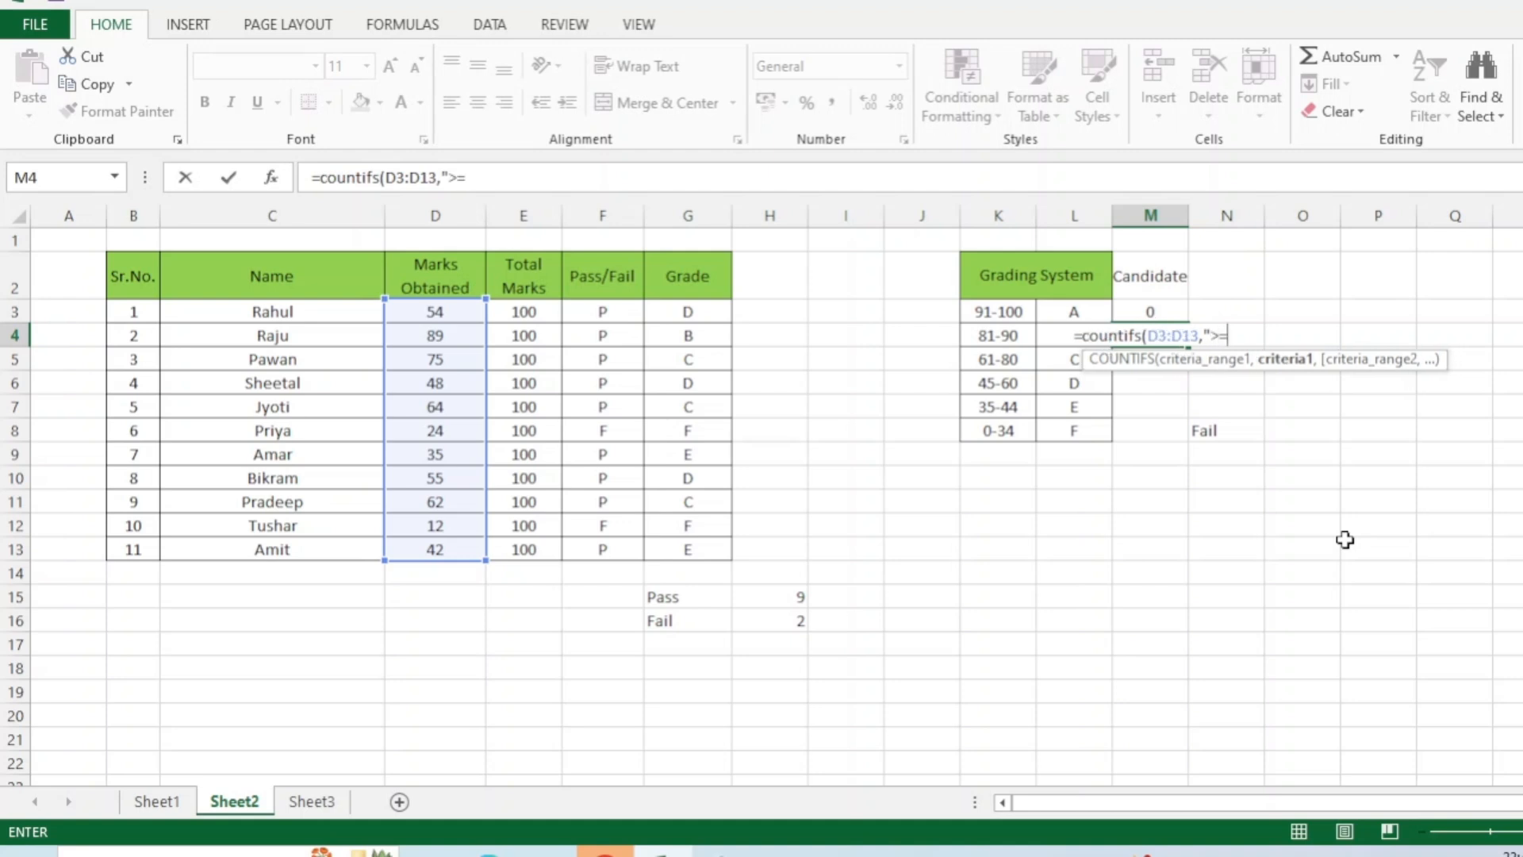
type("81")
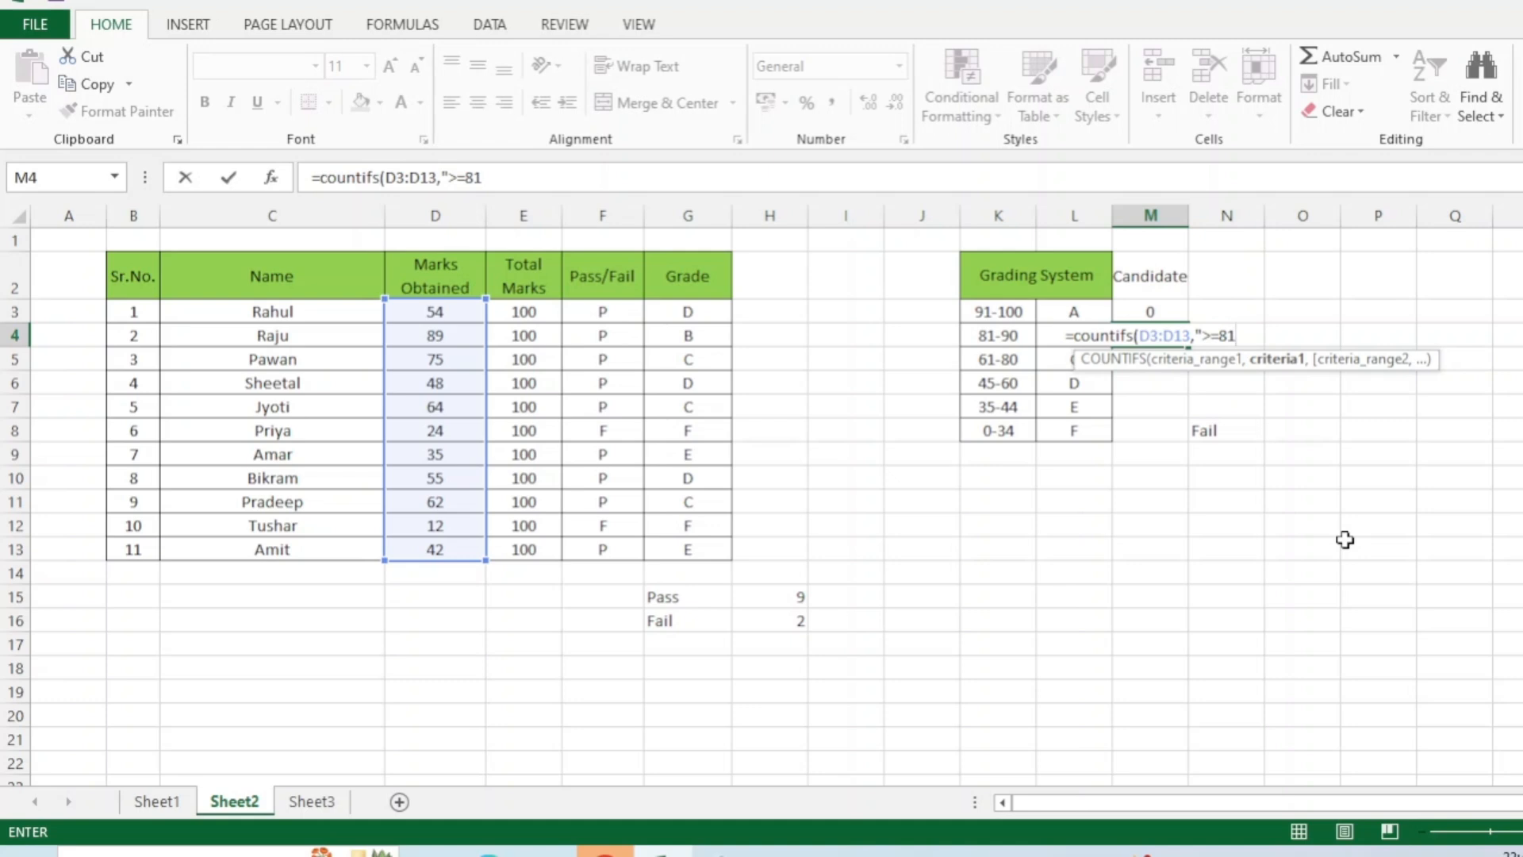
type("\"")
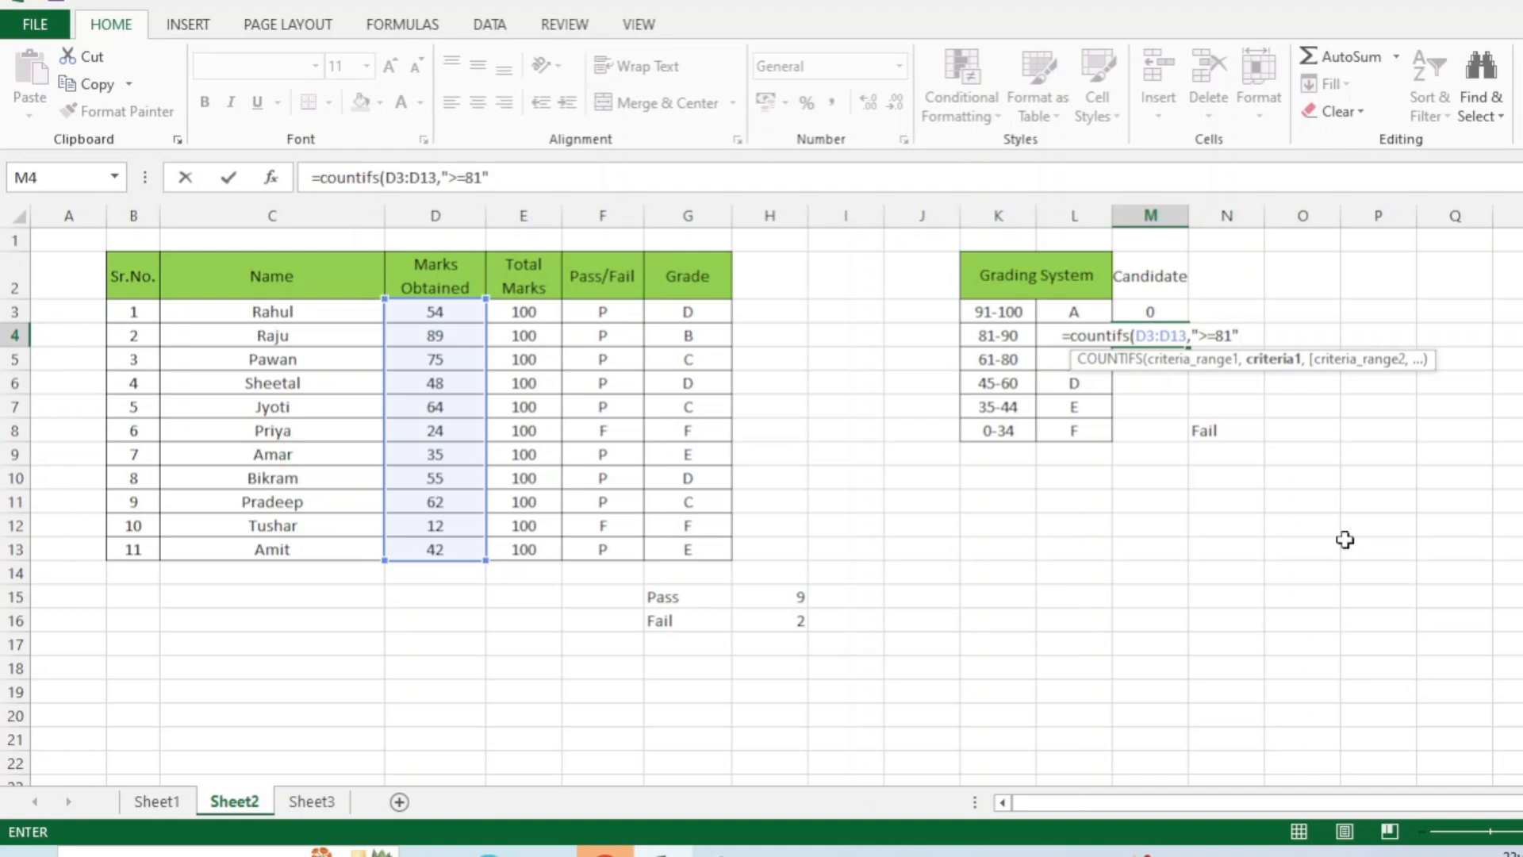
Step: Complete the COUNTIFS formula in M4 with the second condition D3:D13,"<=90" and check it against the grade B range and marks
type(",")
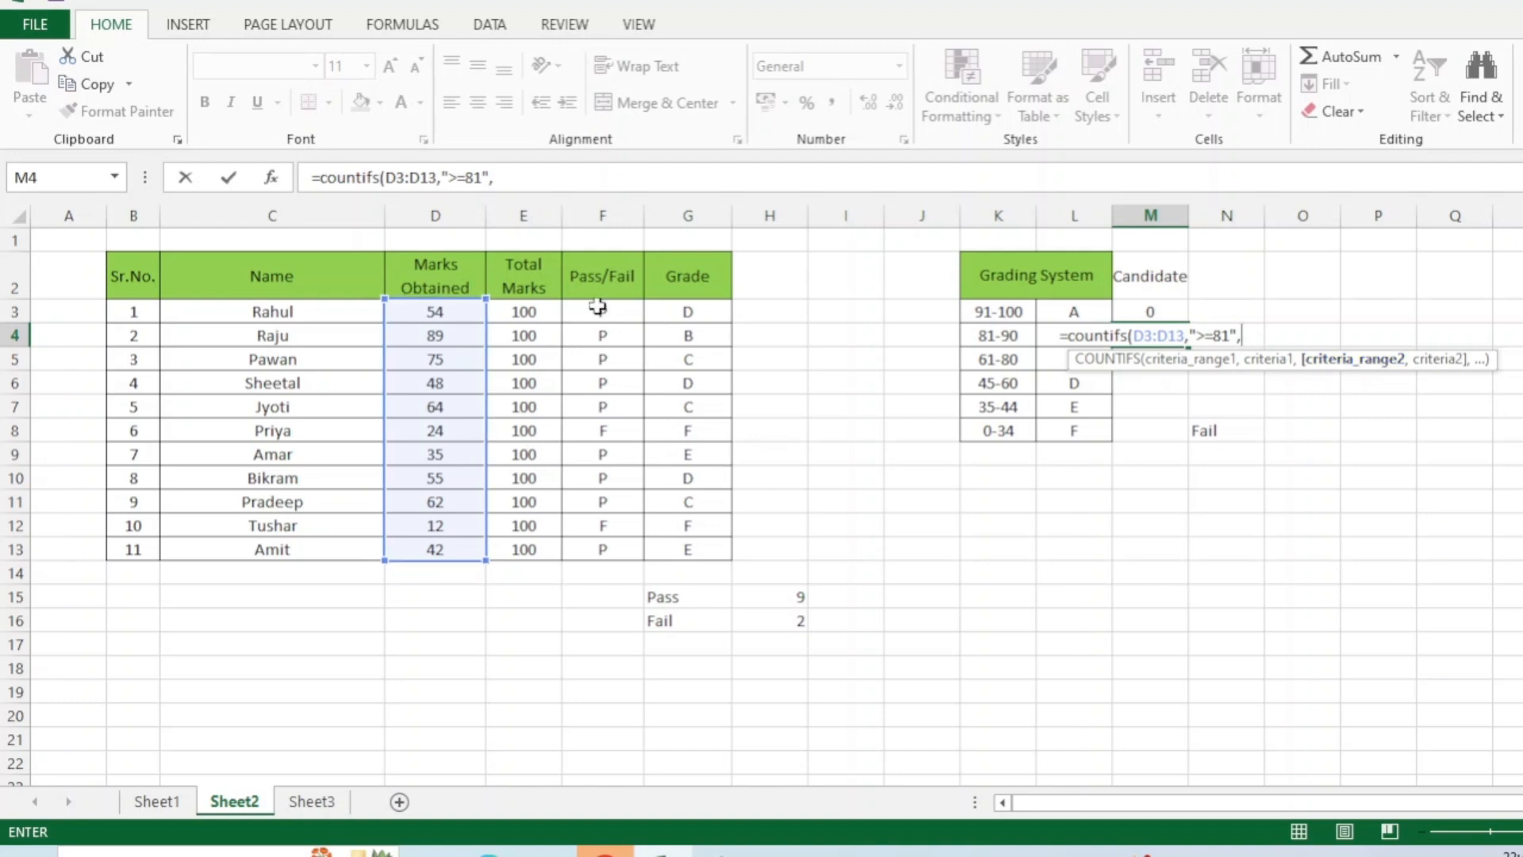
left_click(448, 307)
left_click_drag(448, 307, 428, 553)
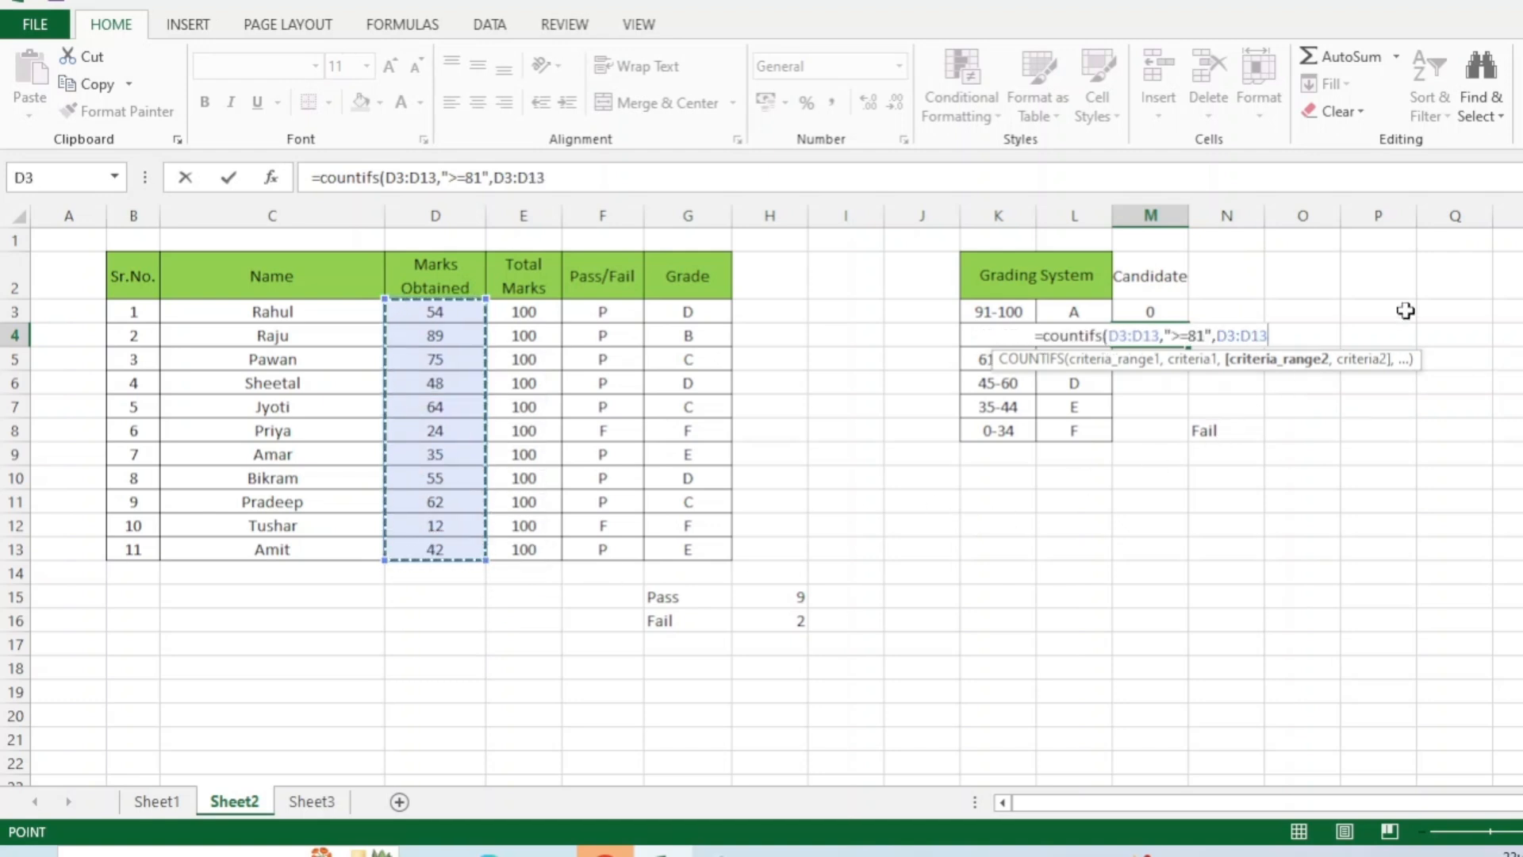
type(",")
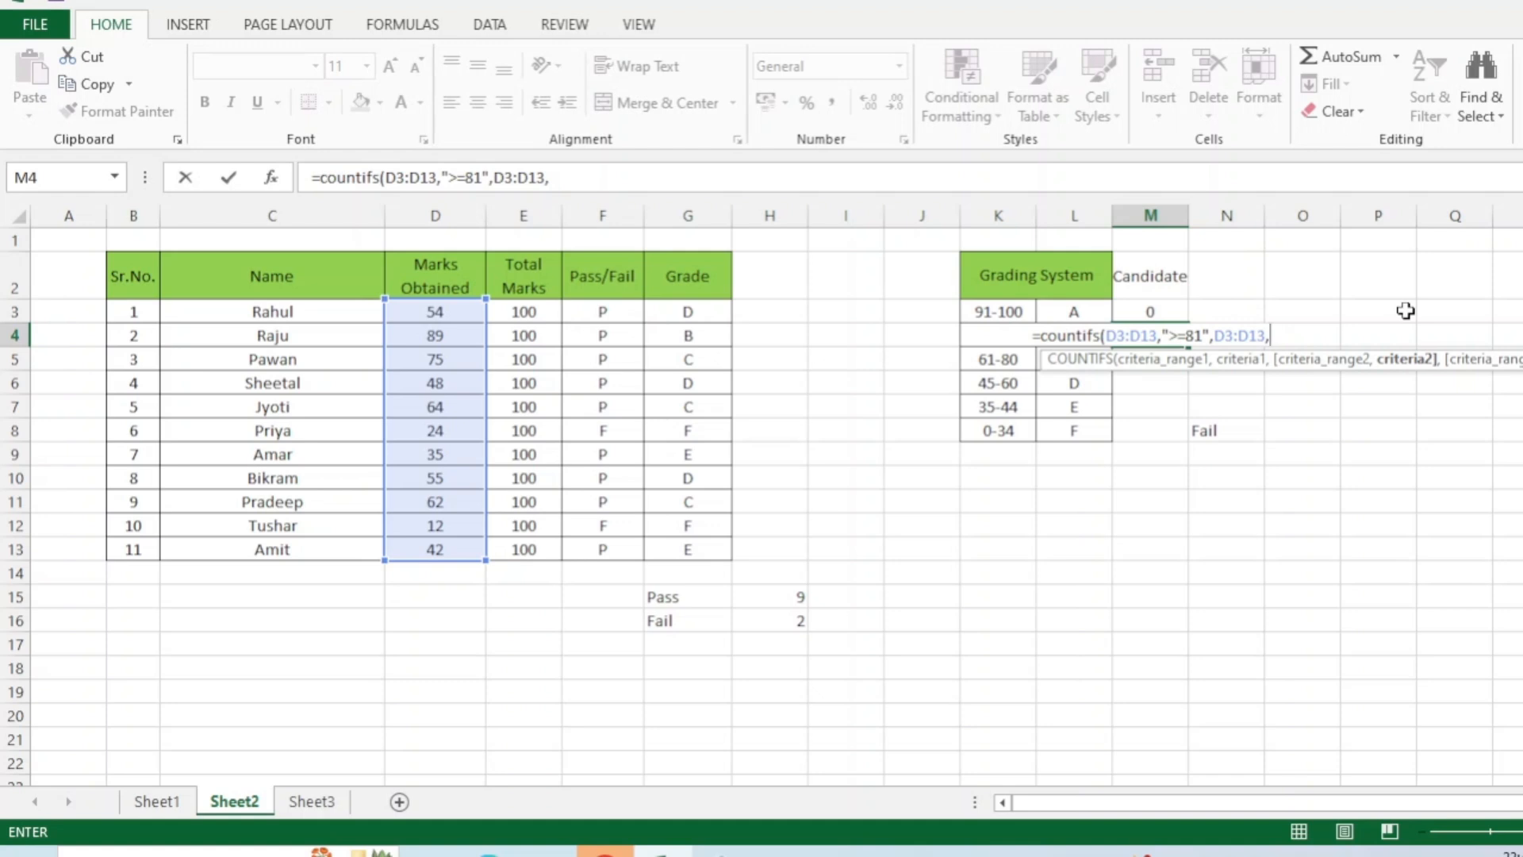
type("\"")
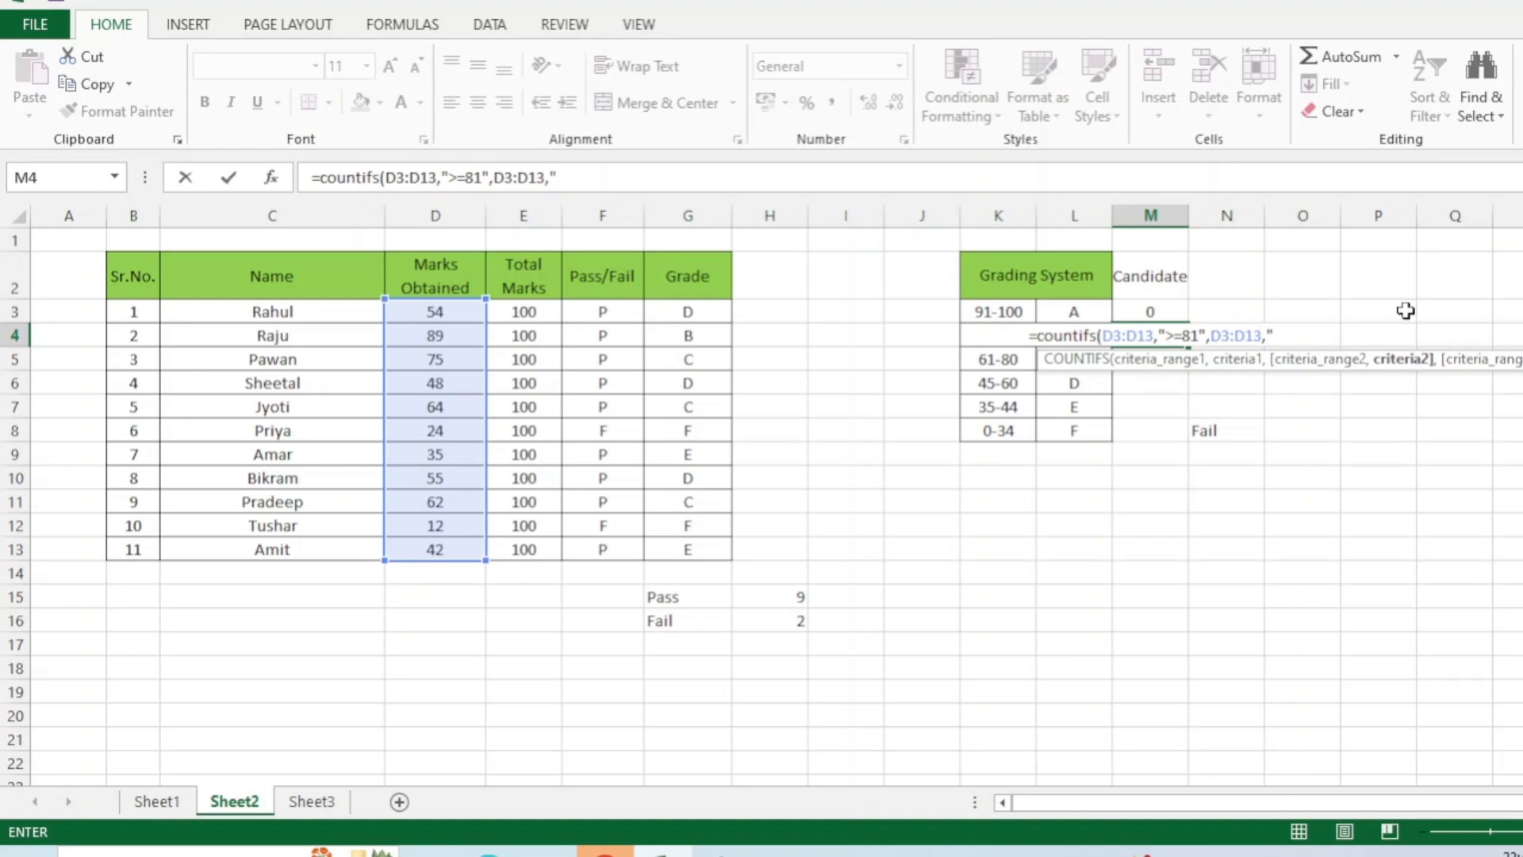
type("<")
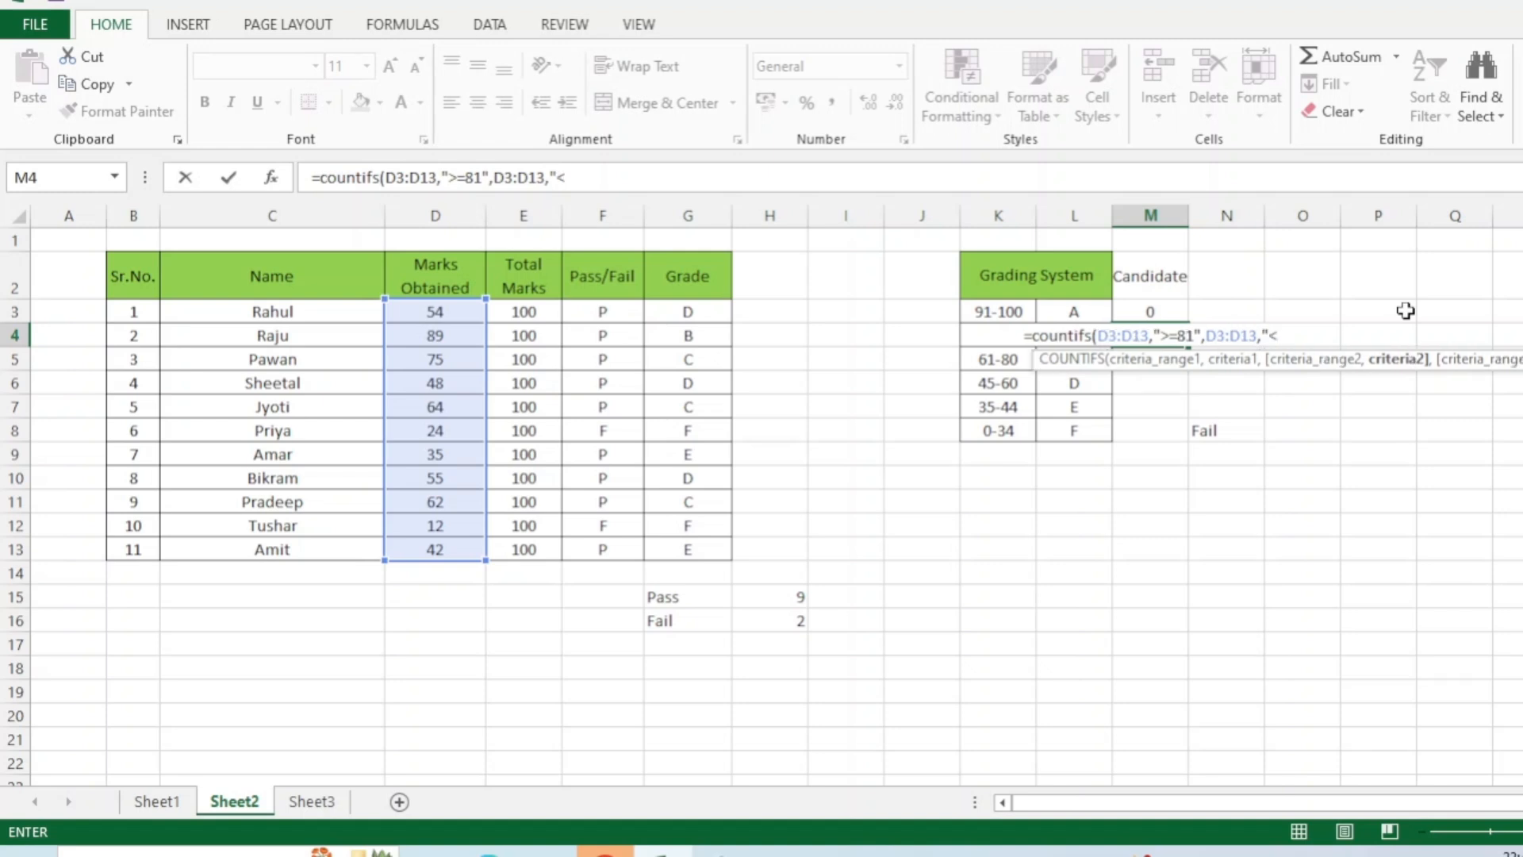
type("=90")
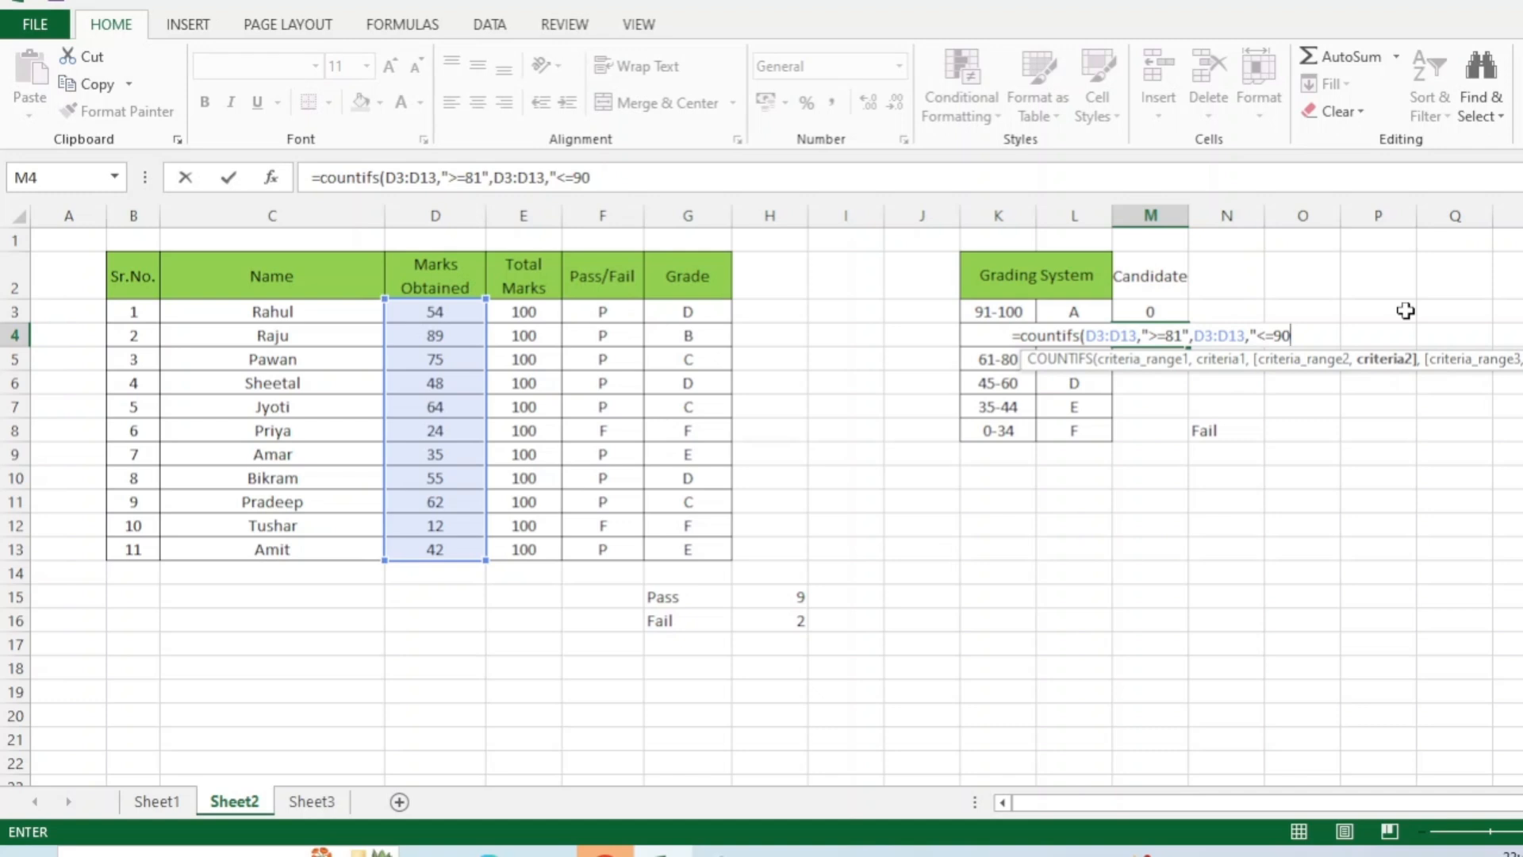
type("\"")
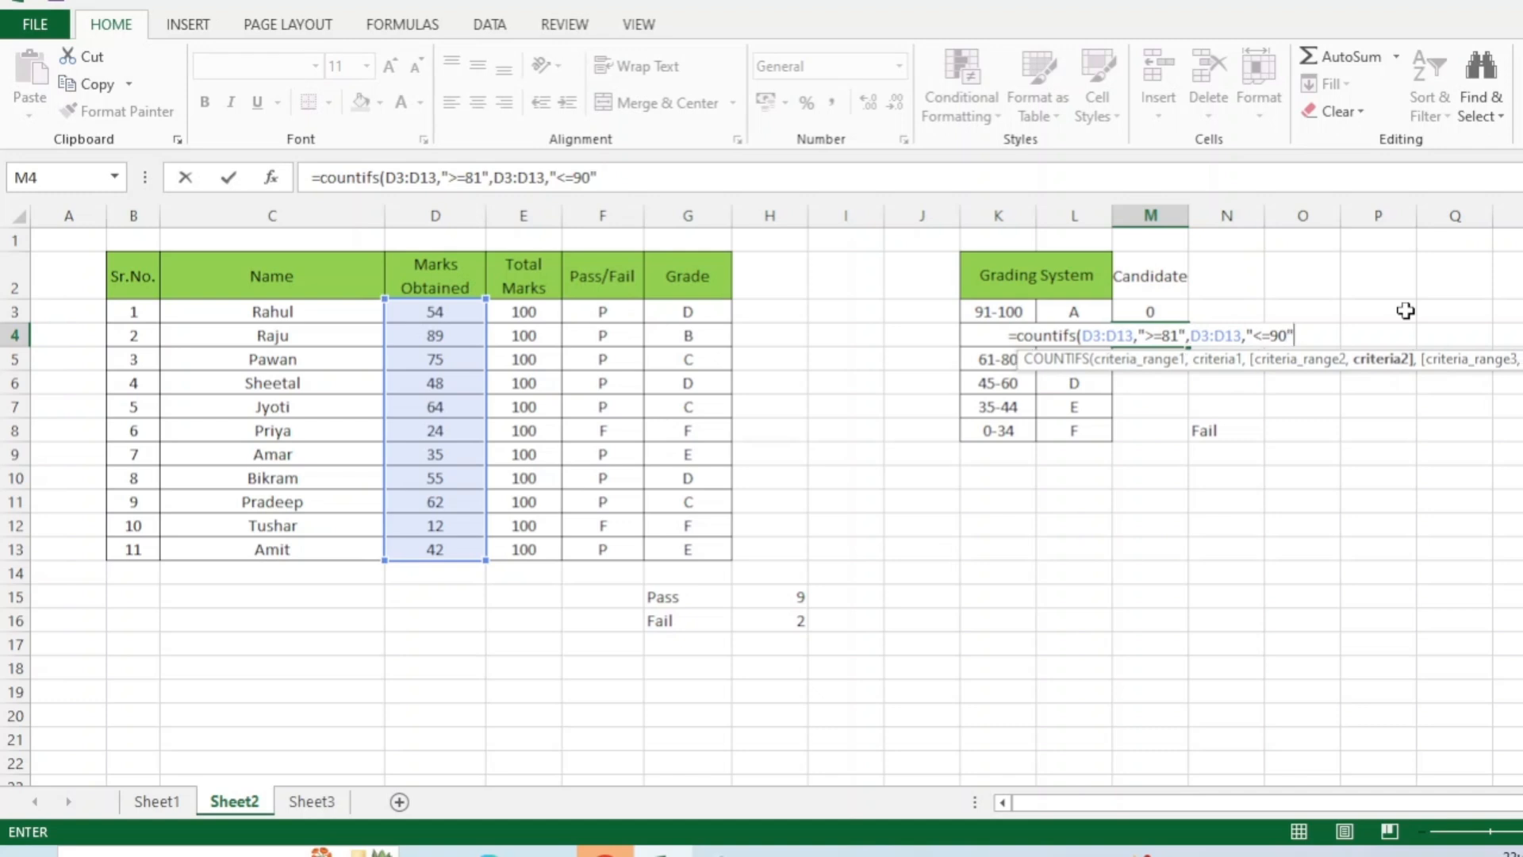
type(")")
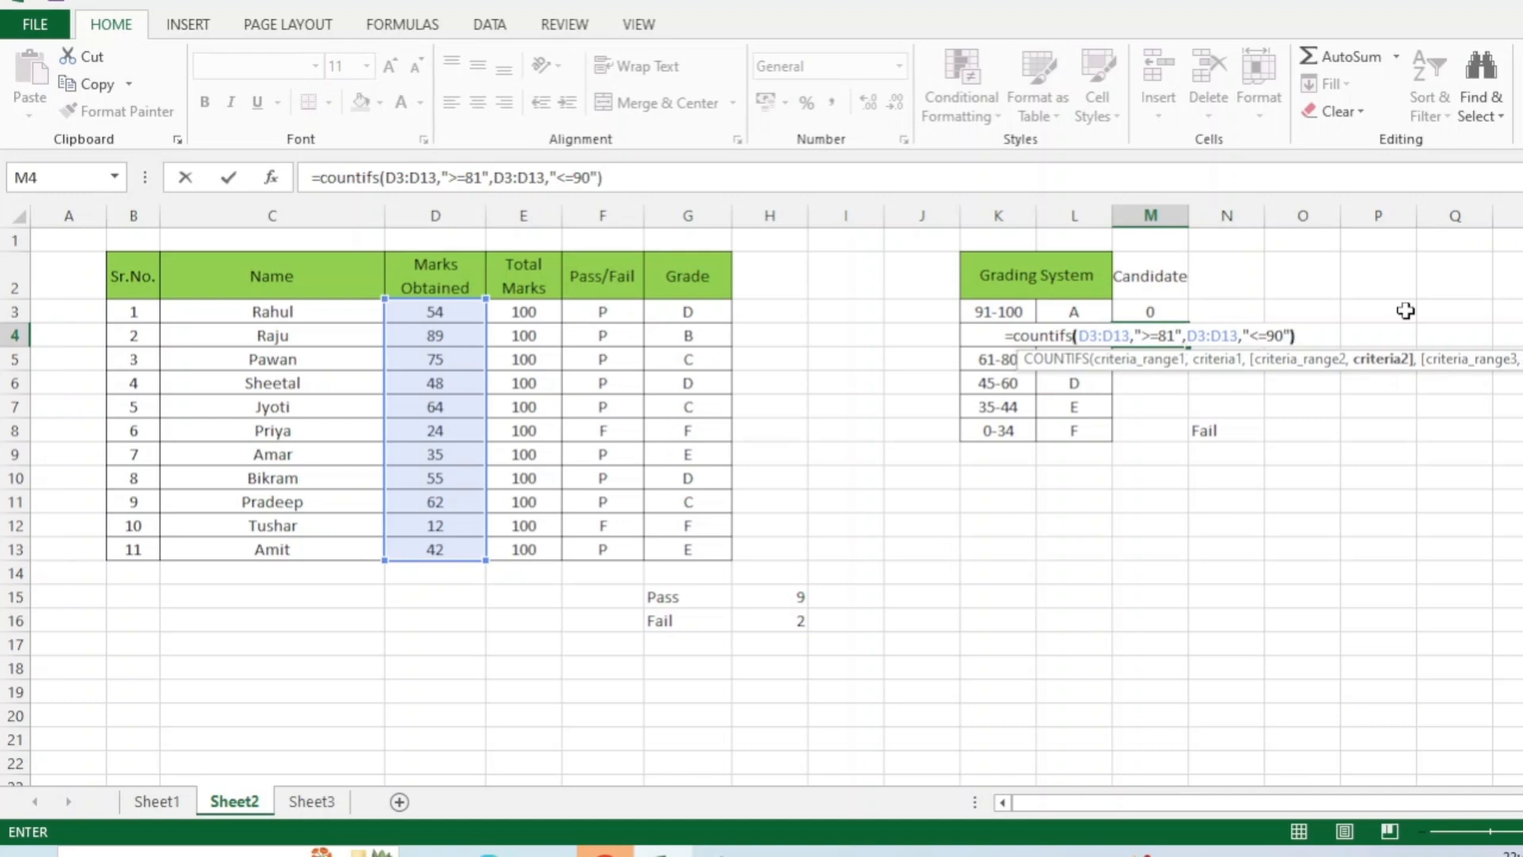
key("Return")
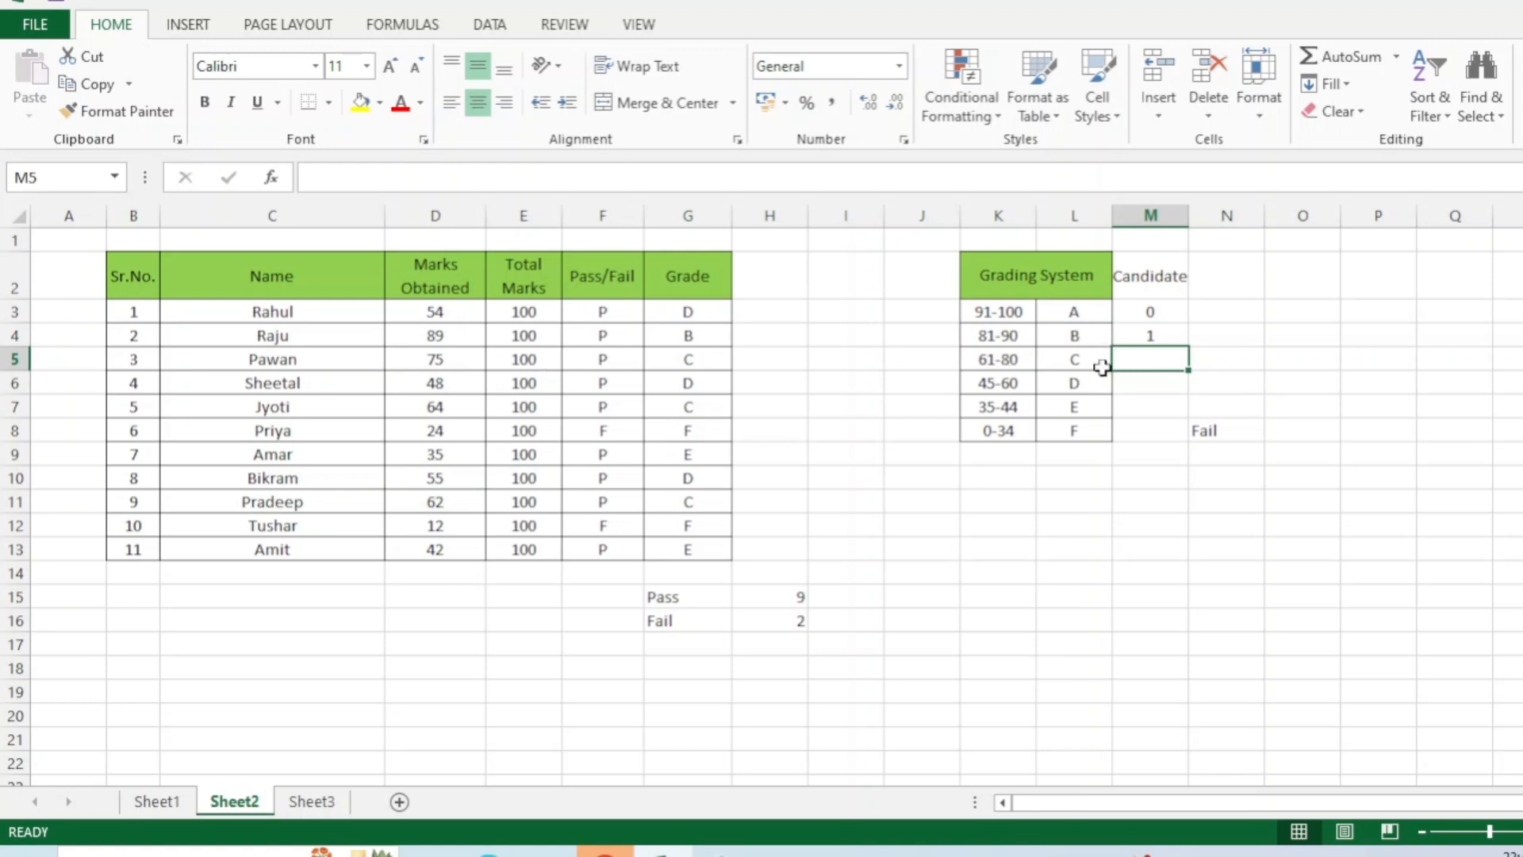
left_click(1000, 337)
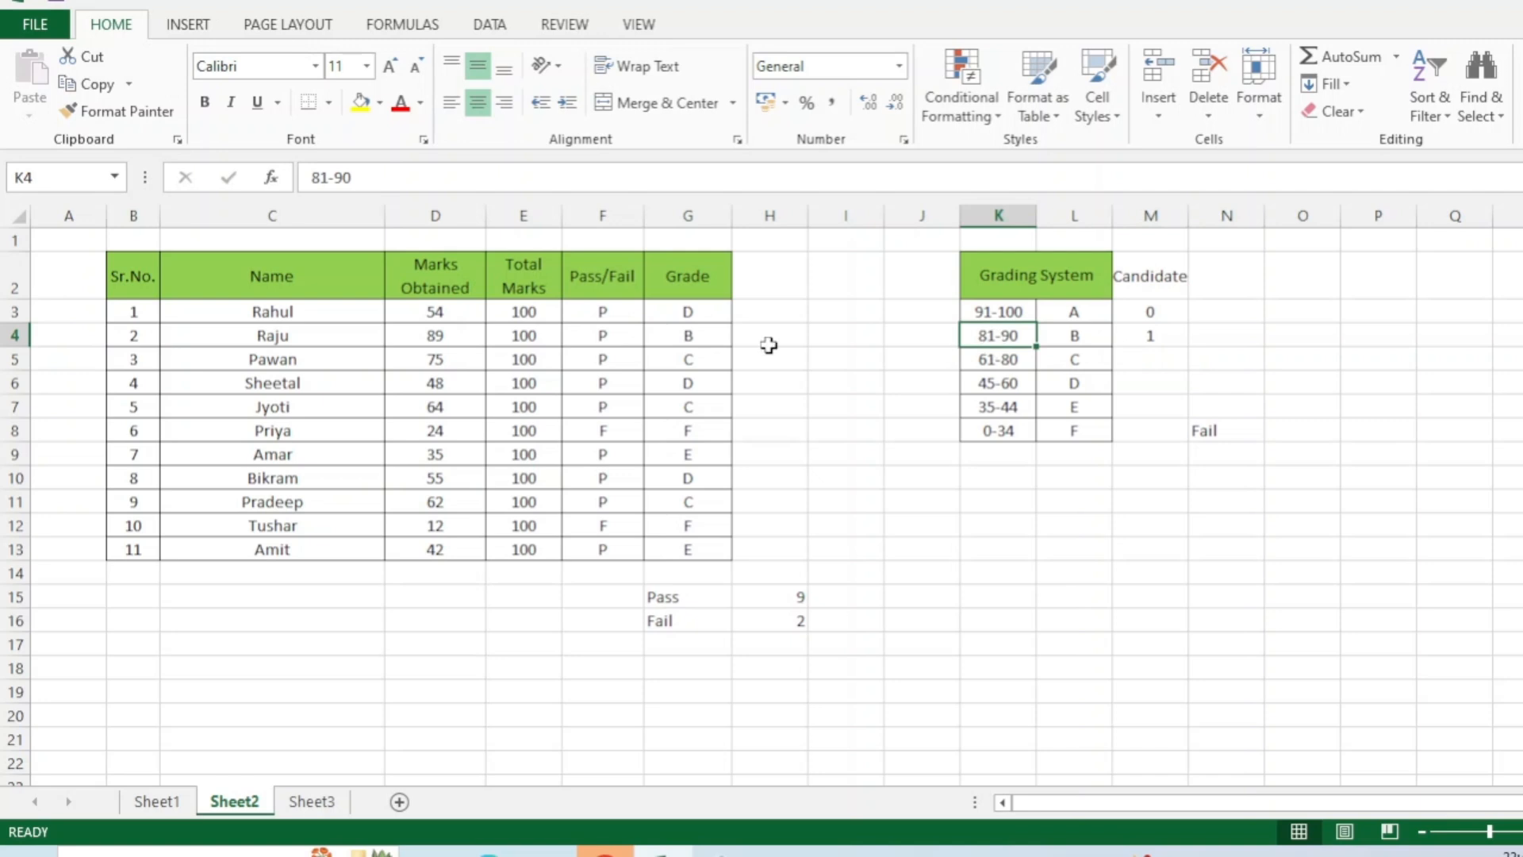
left_click(433, 333)
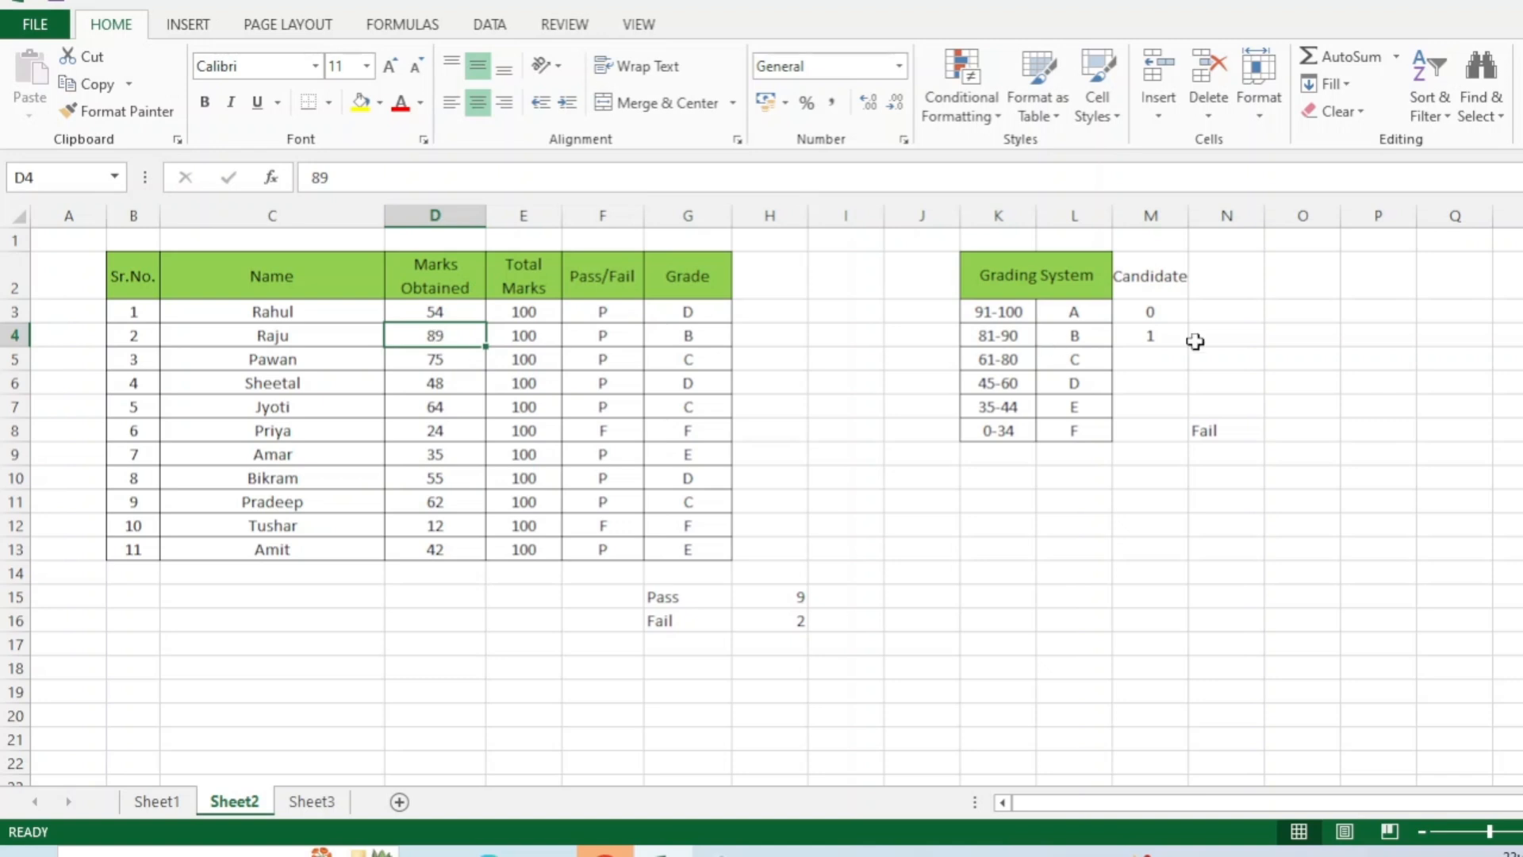
left_click(1156, 333)
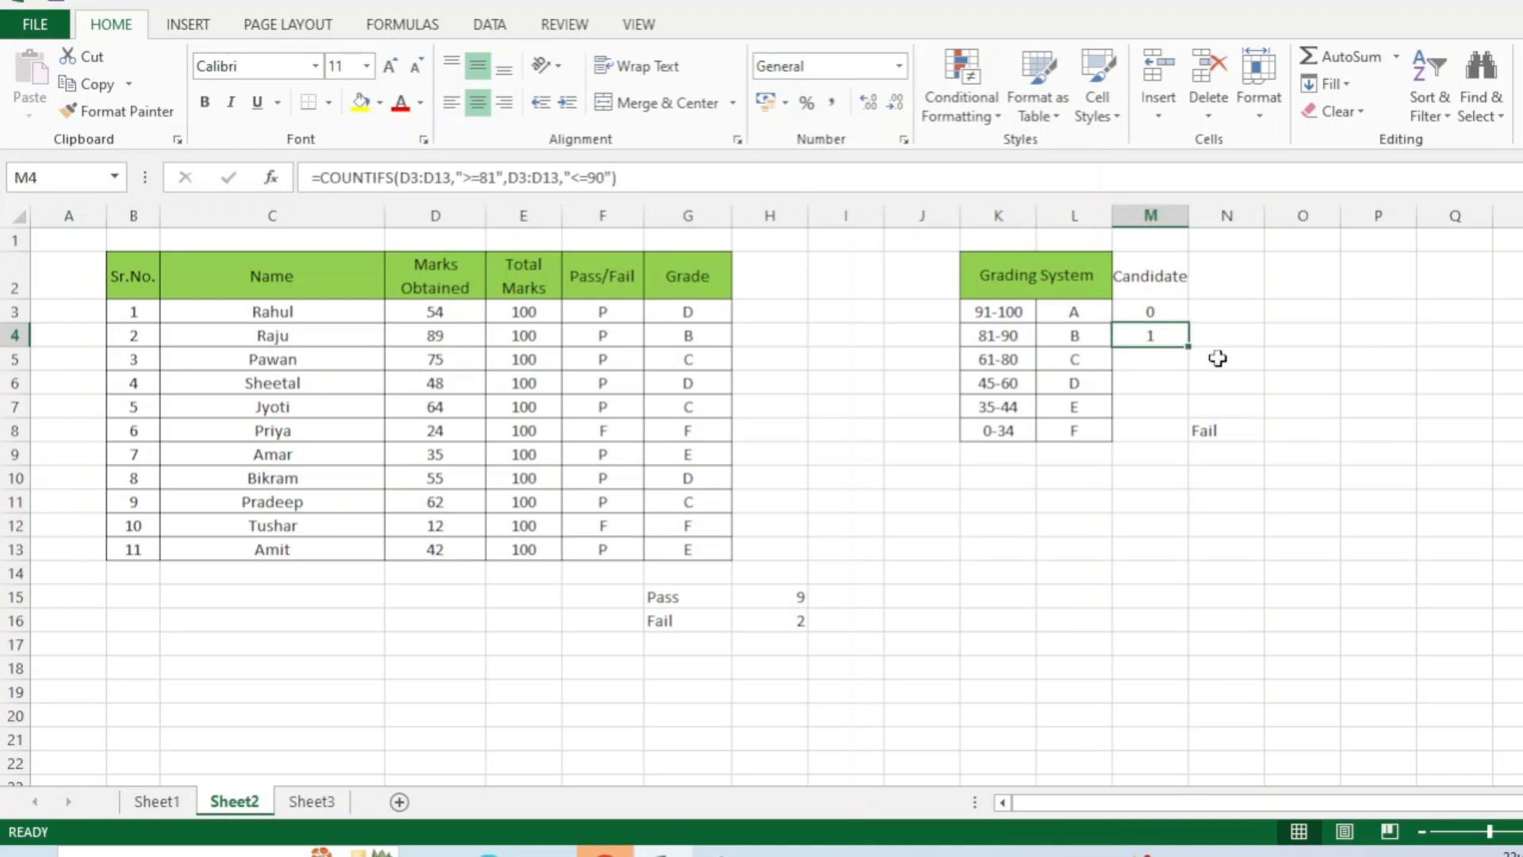
Step: Begin a COUNTIFS formula in cell M5 for grade C with range D3:D13 and the first criterion ">=61"
left_click(1163, 359)
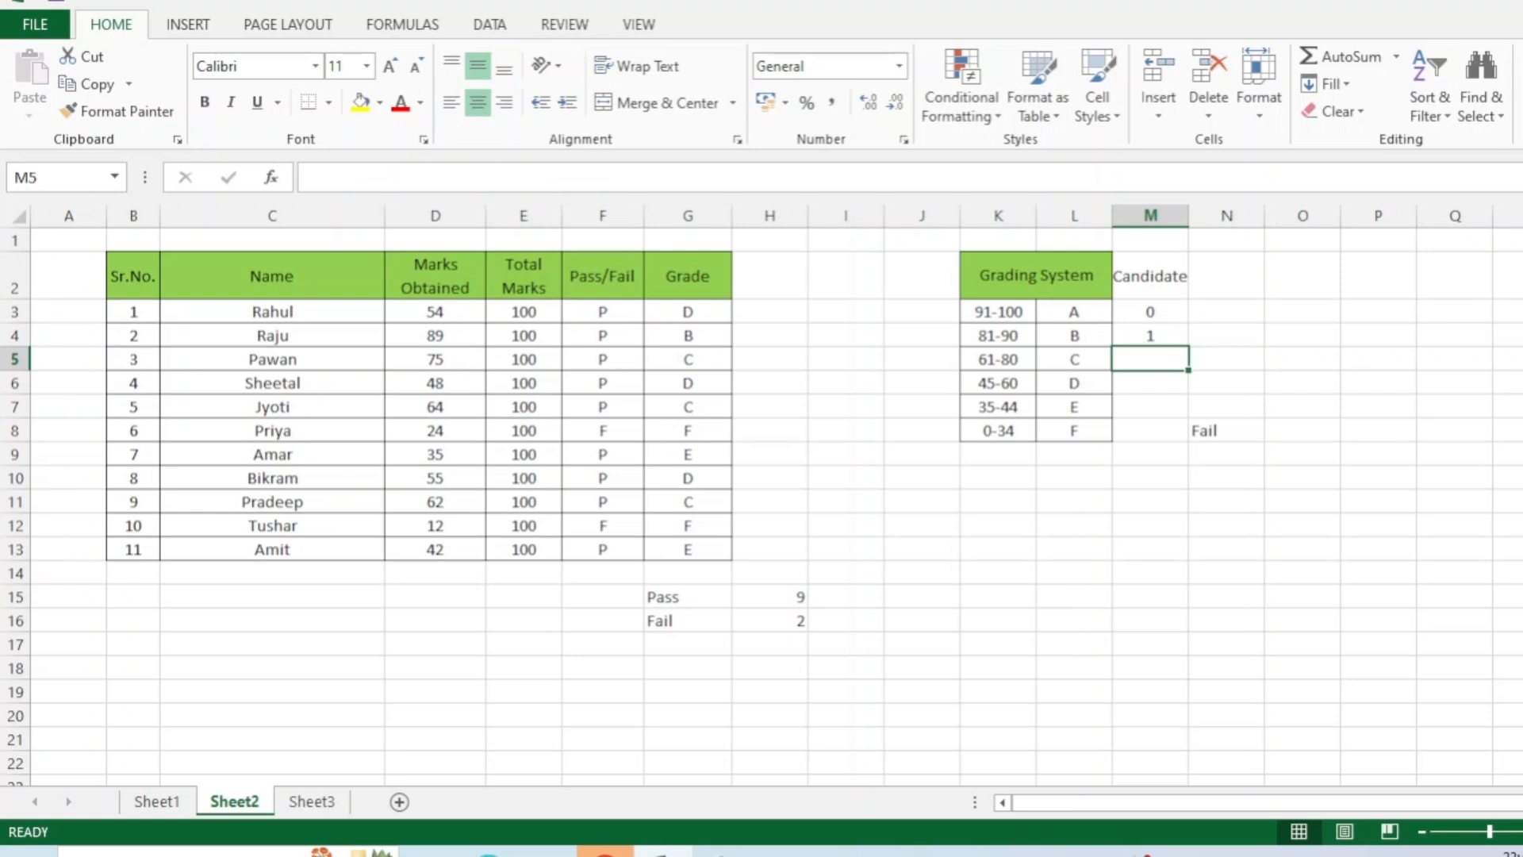
type("=co")
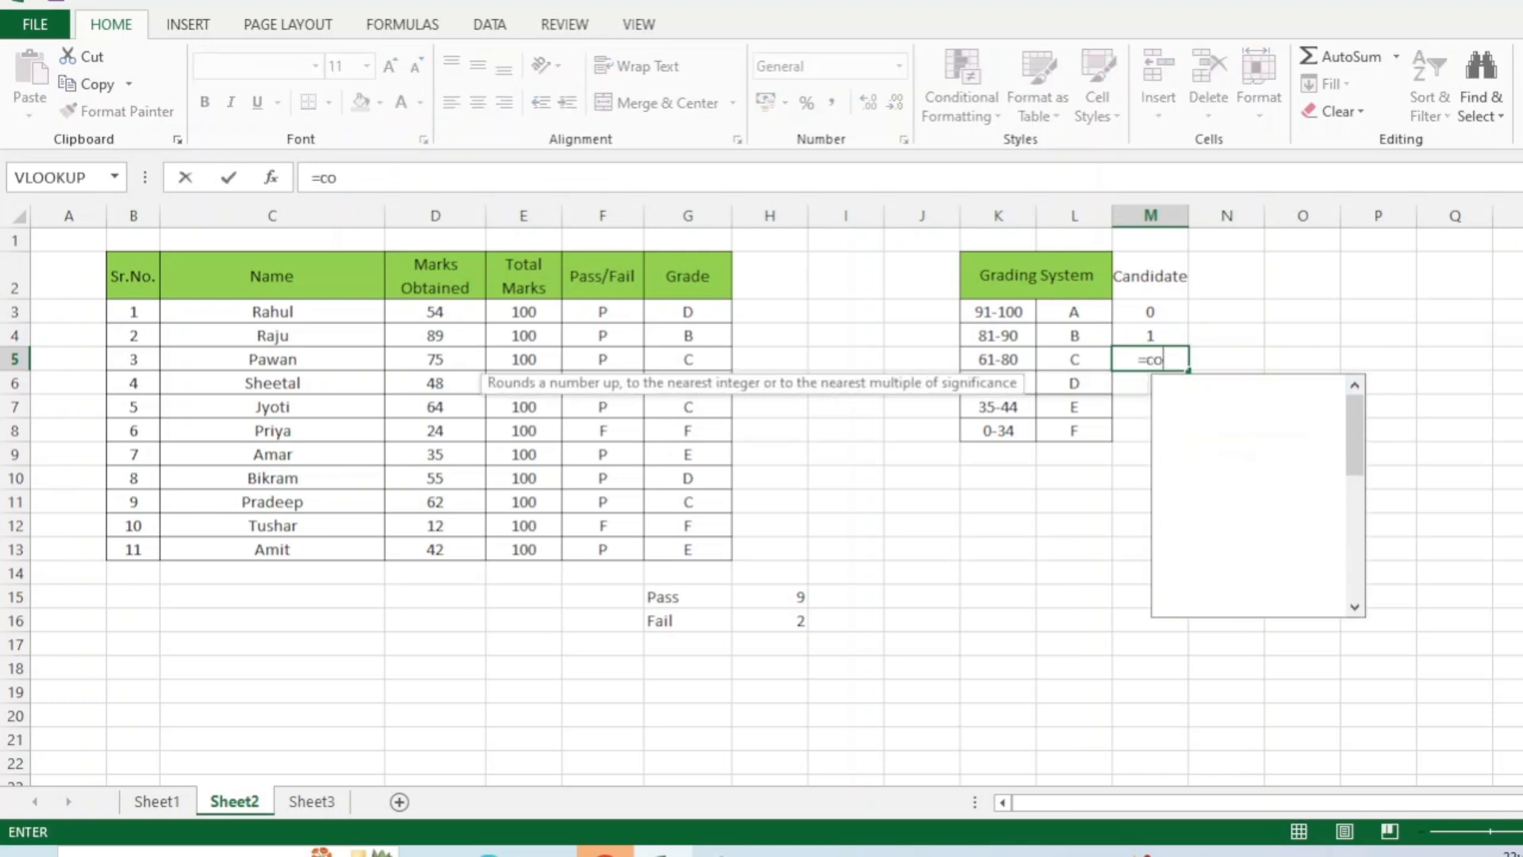
type("untifs")
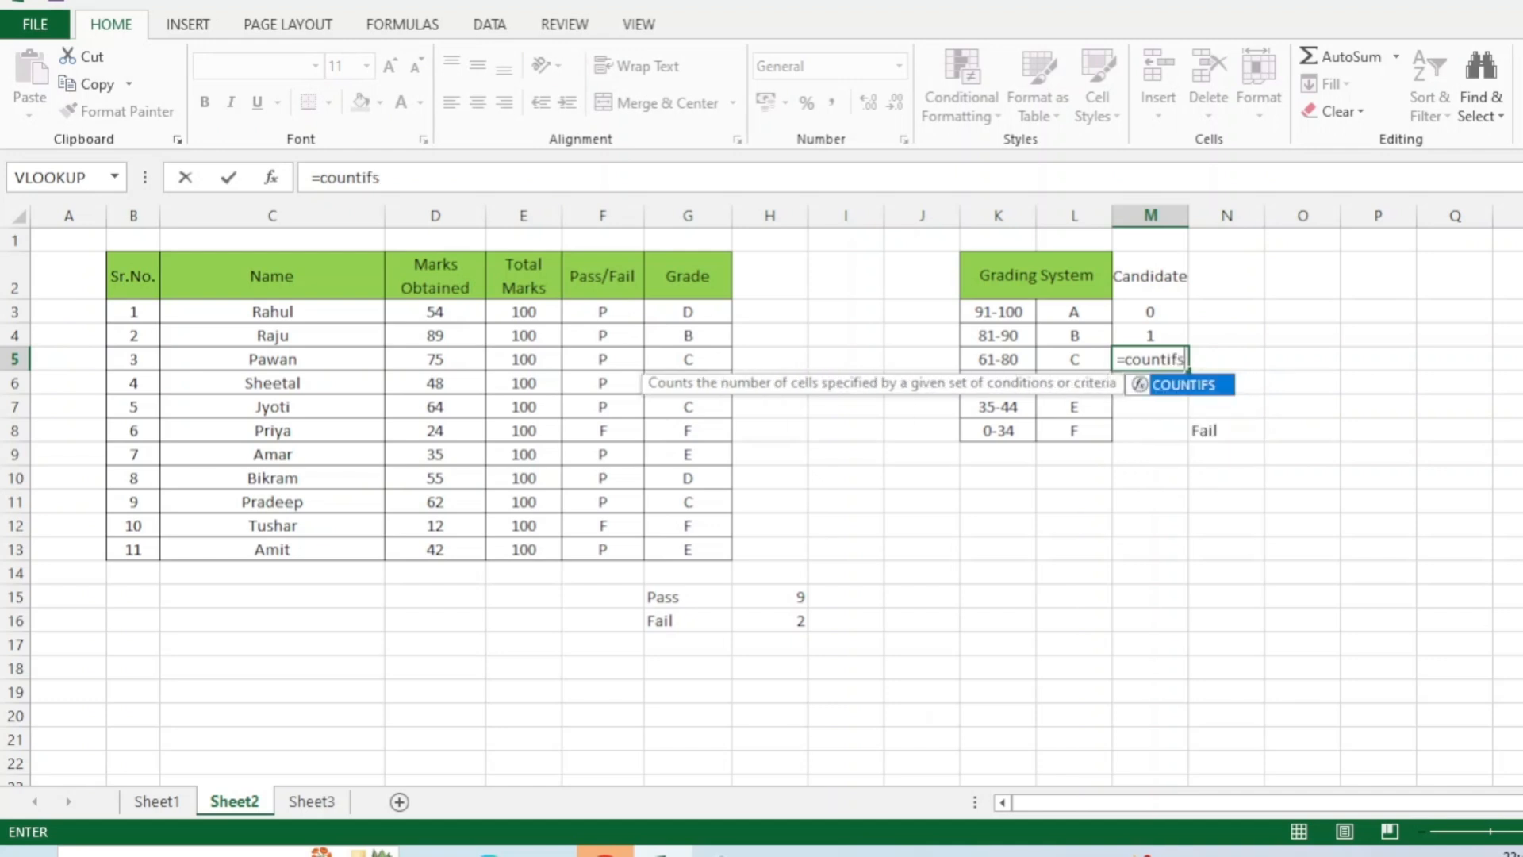
type("(")
left_click(440, 308)
left_click_drag(452, 335, 436, 548)
type(",\"")
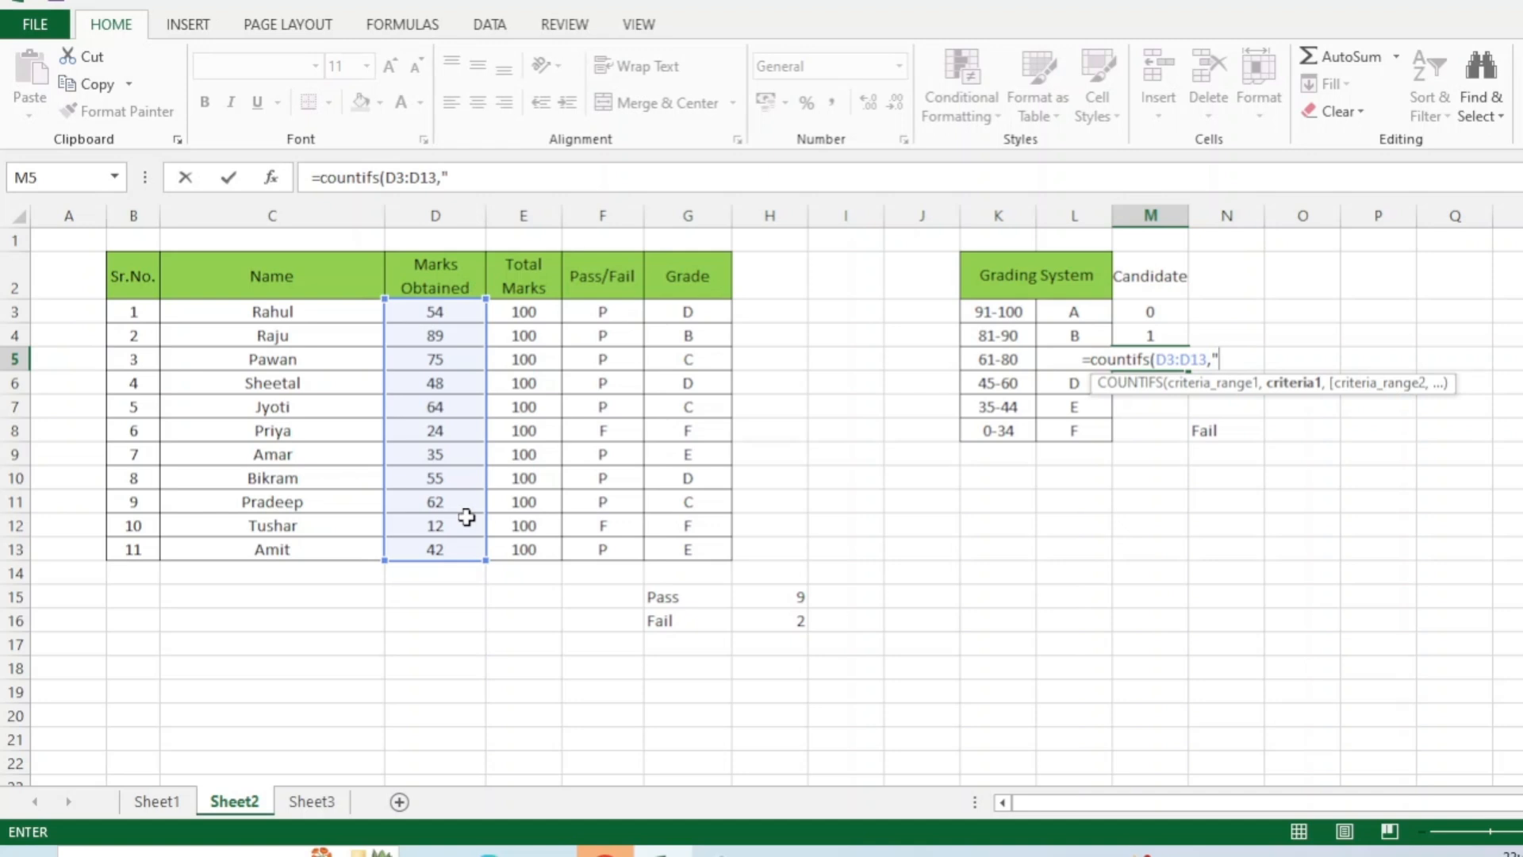
type(">=61")
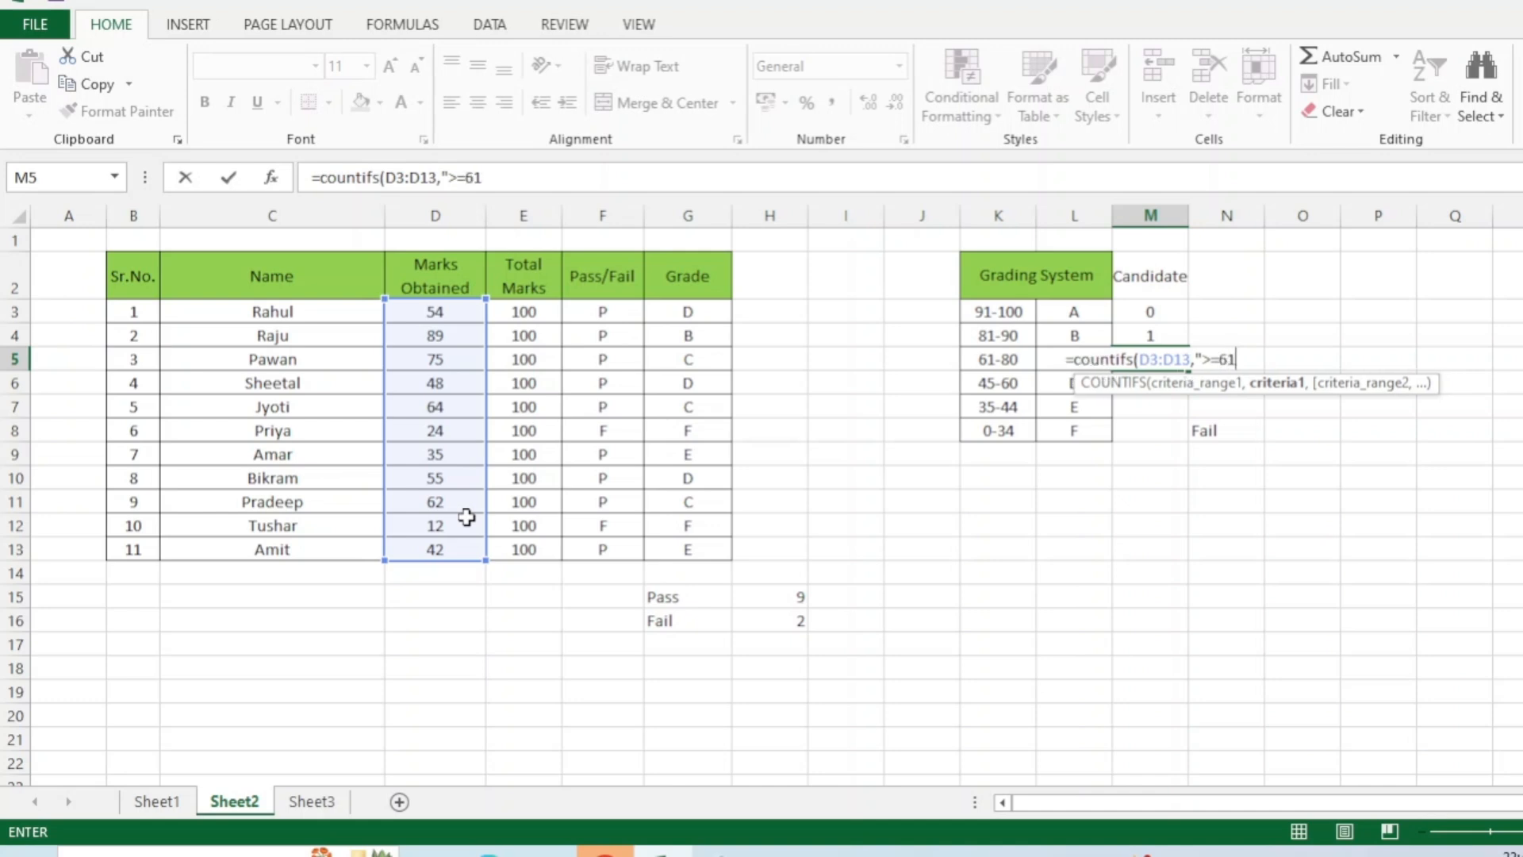
type("\"")
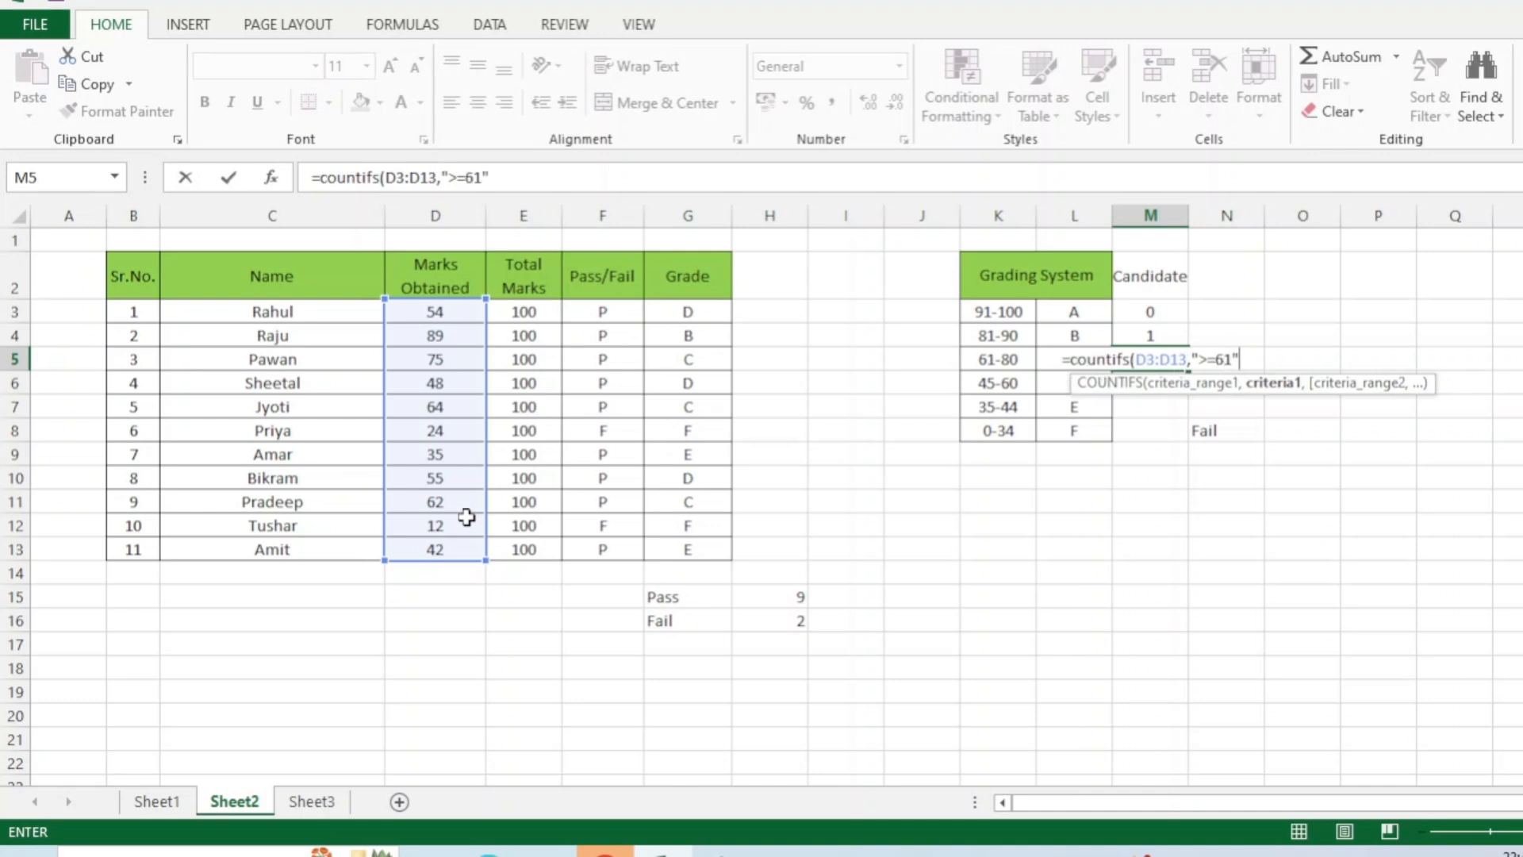
Step: Complete the COUNTIFS formula in M5 with the second condition D3:D13,"<=80" and check the entered formula
type(",")
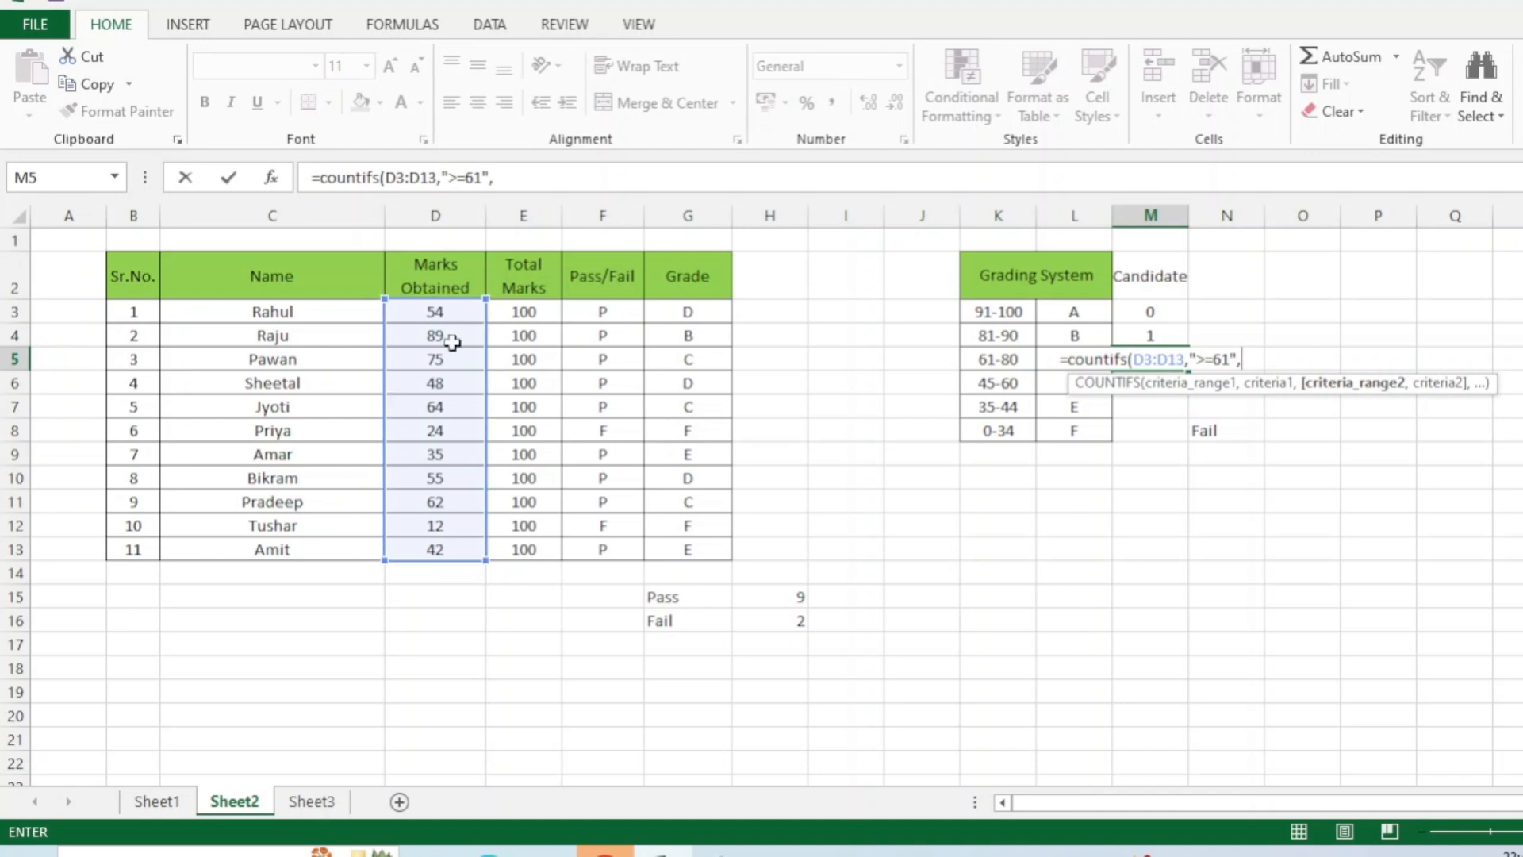
left_click_drag(452, 314, 435, 551)
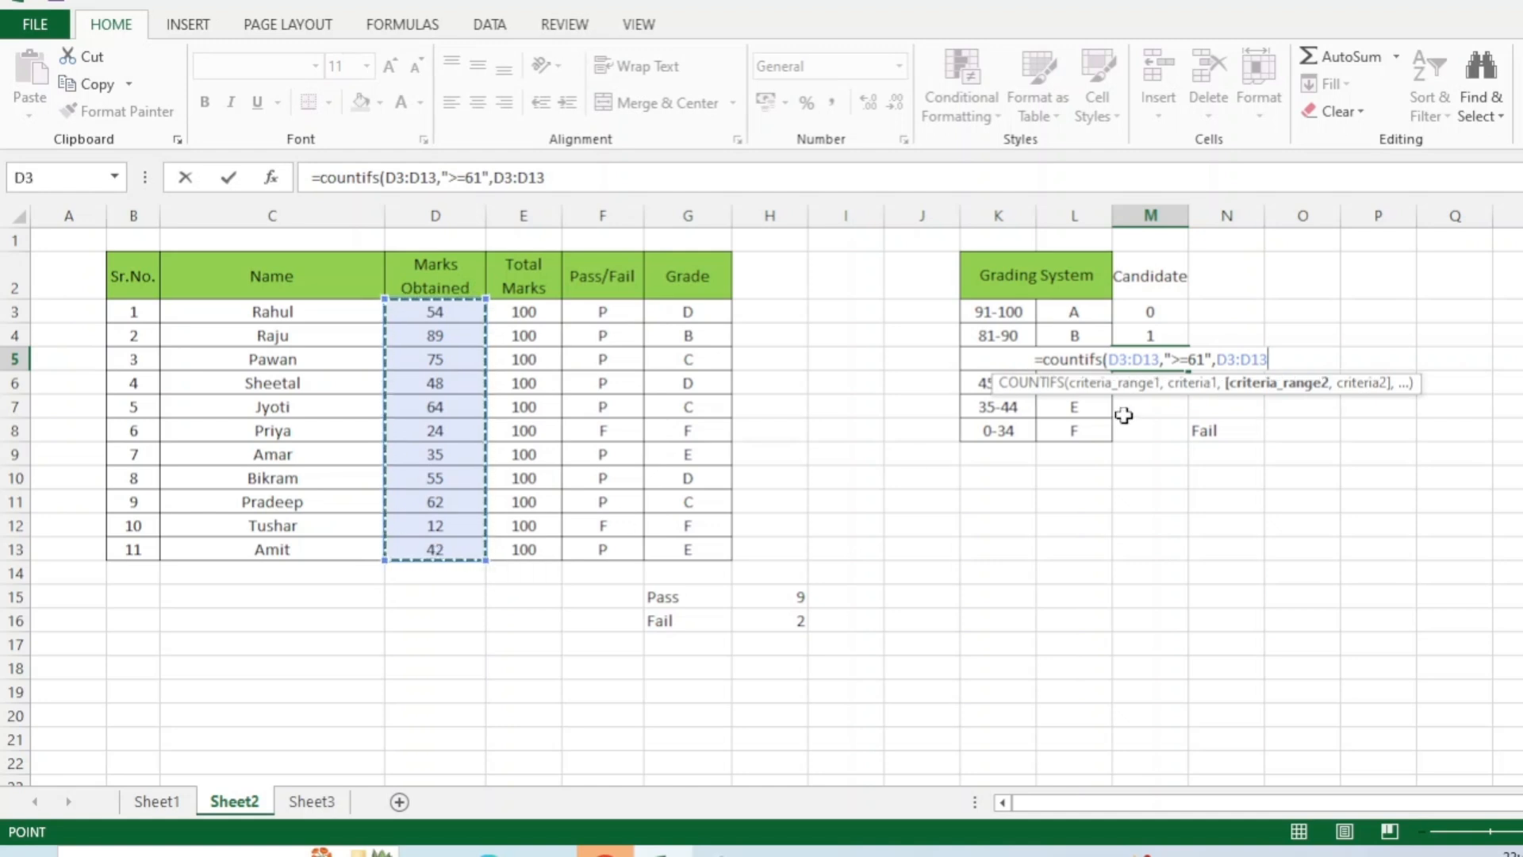
type(",")
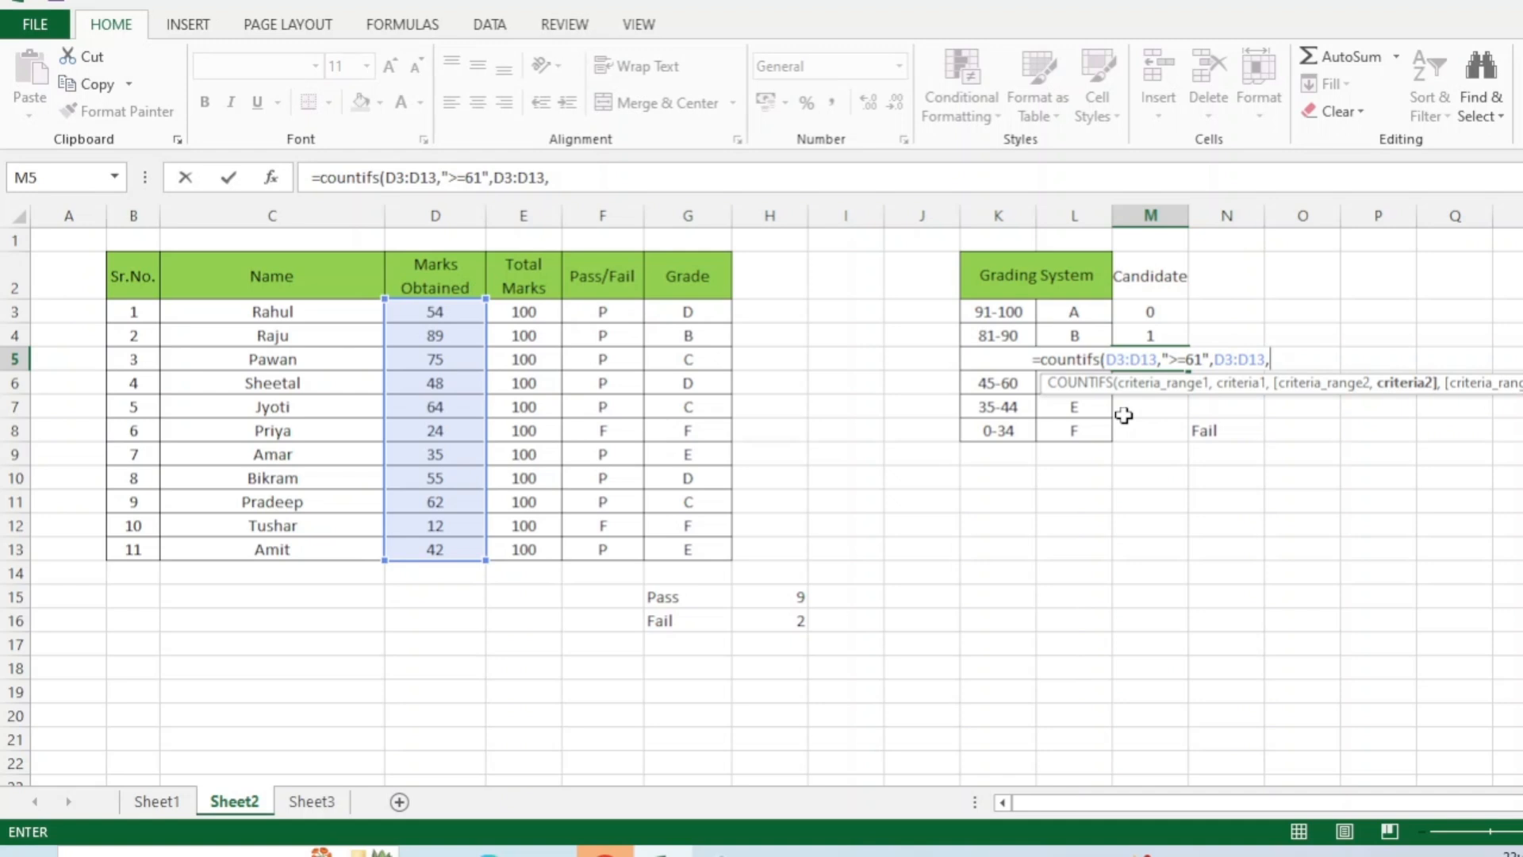
type("\"")
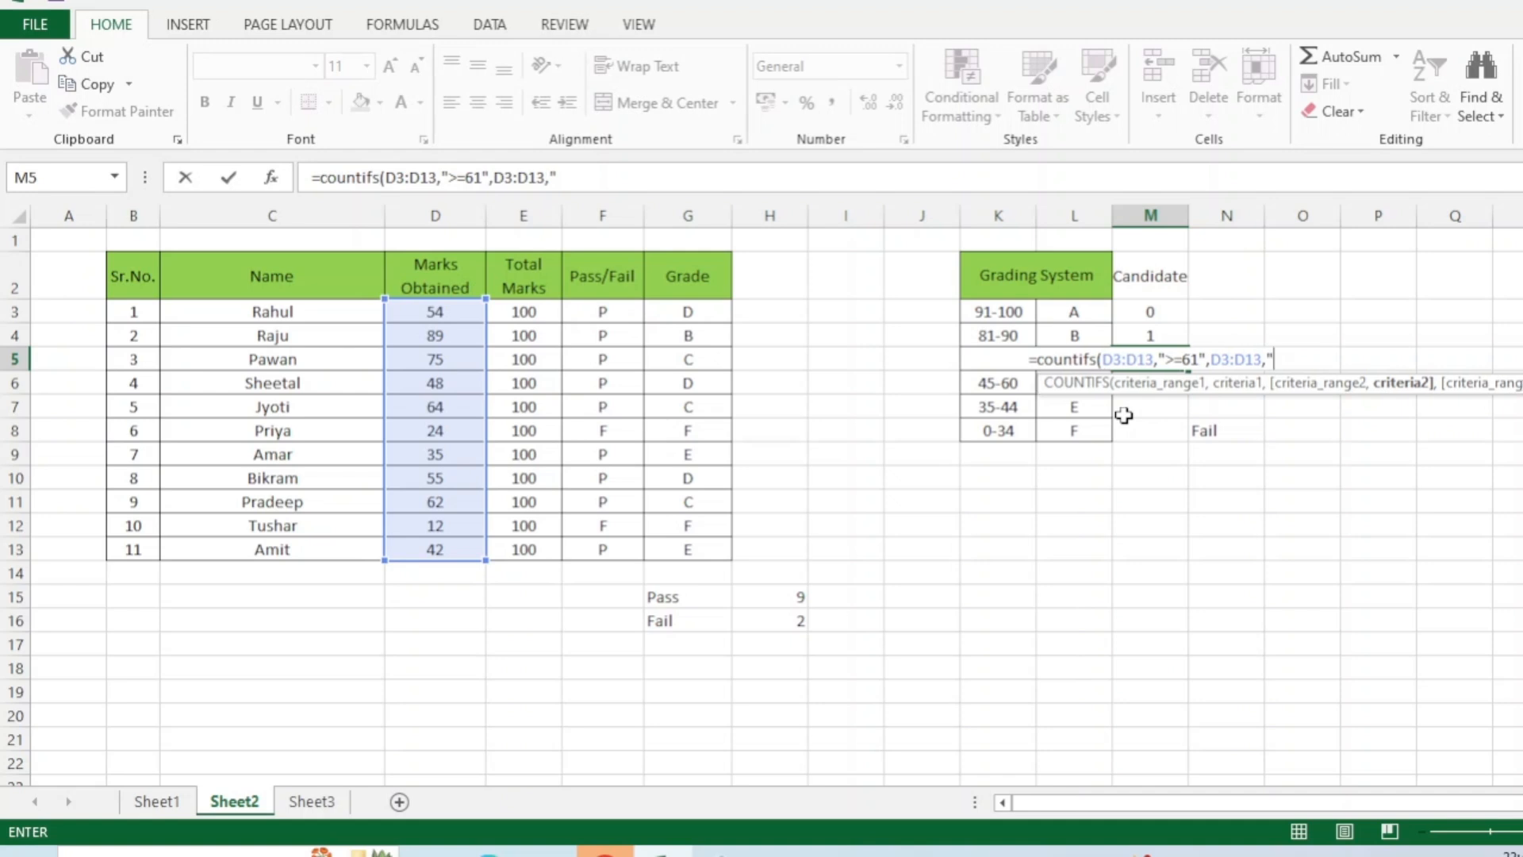
type("<")
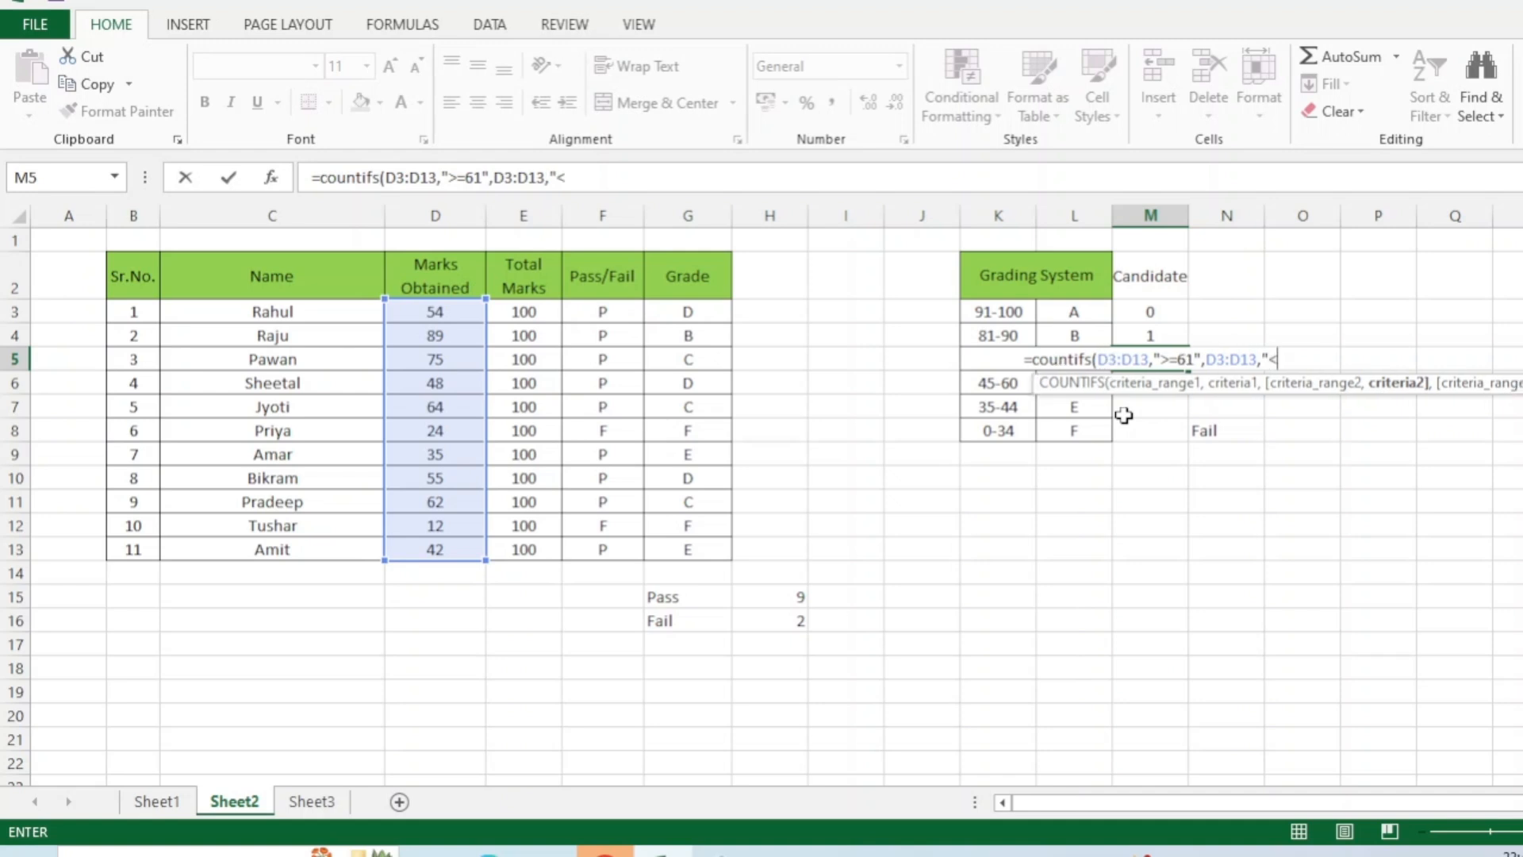
type("=80")
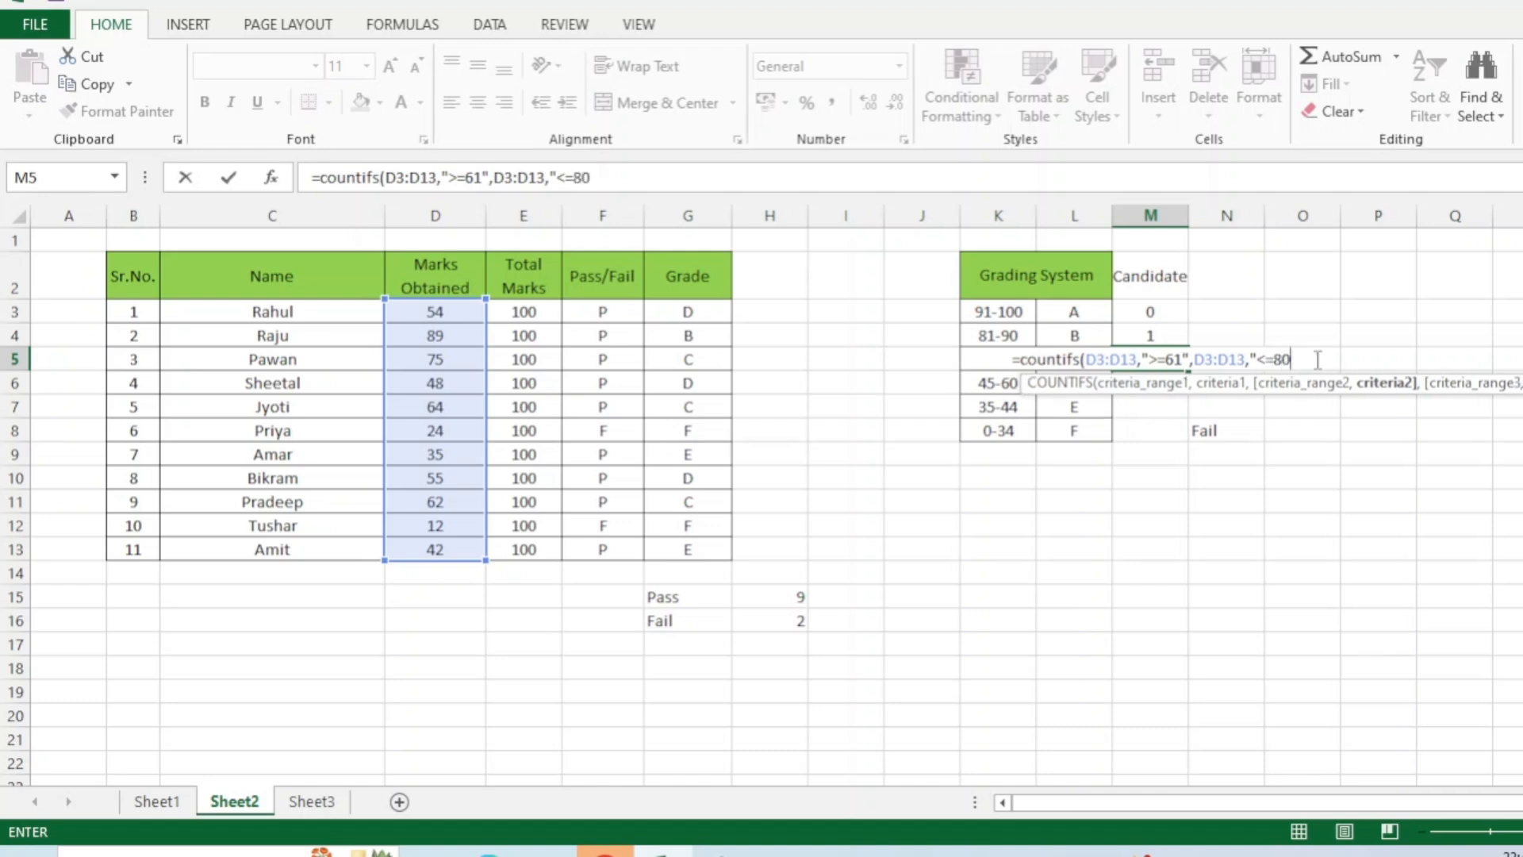
type("\")")
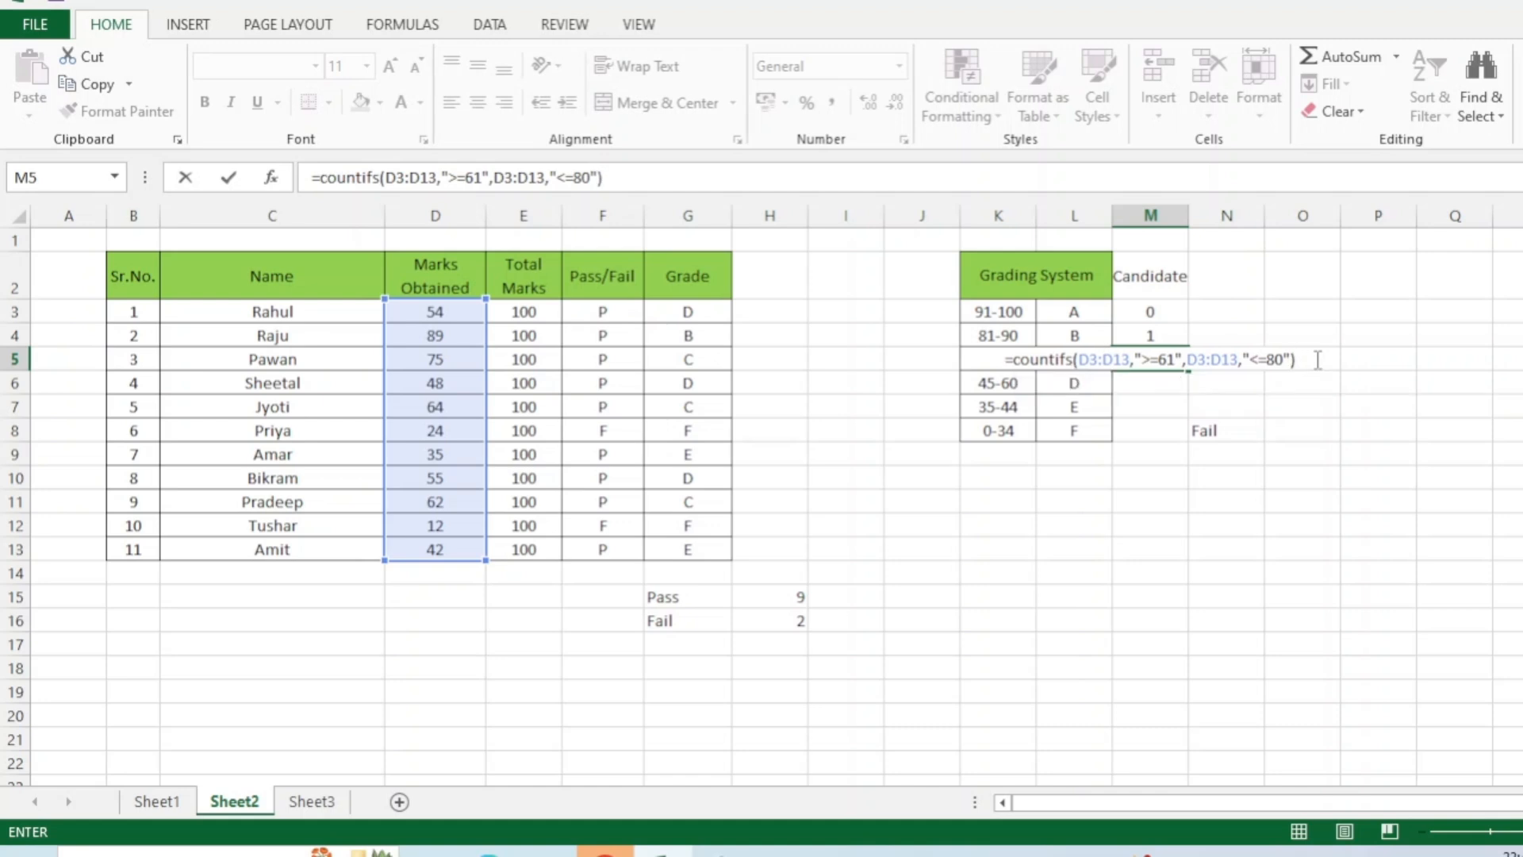
key("Return")
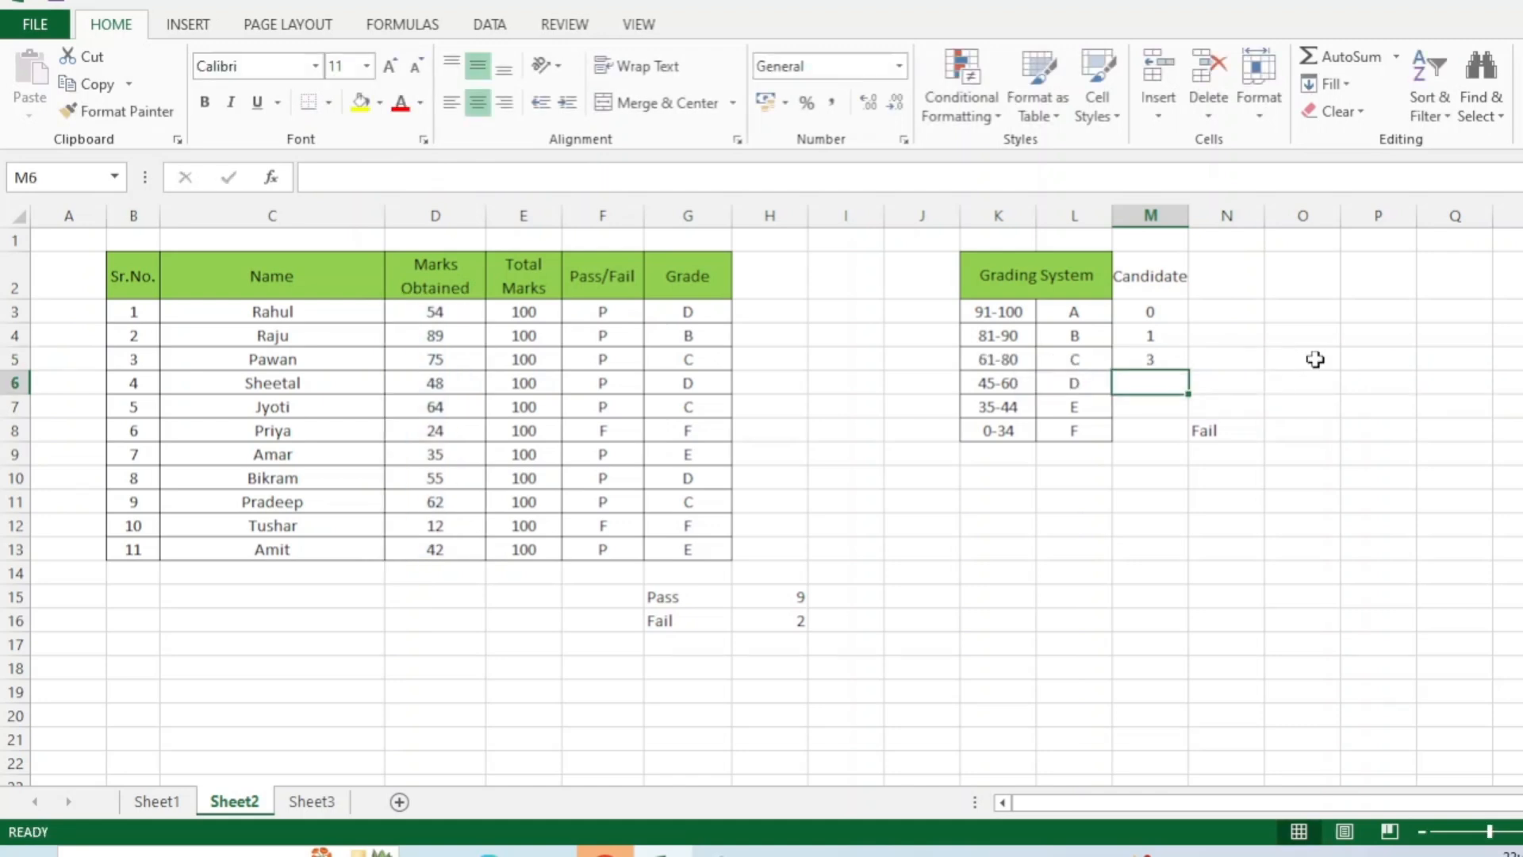
left_click(1166, 359)
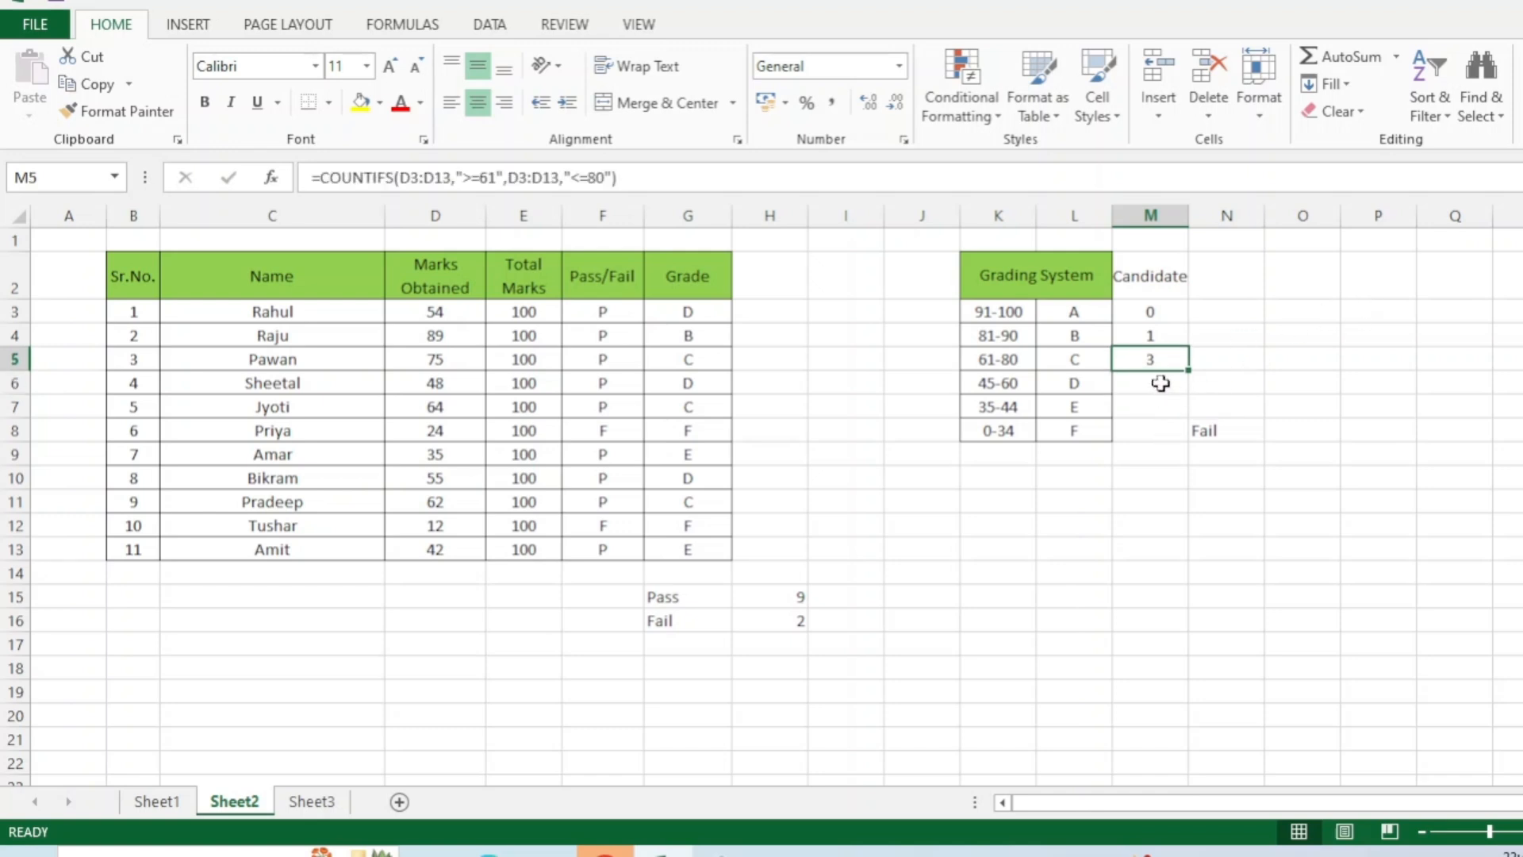
left_click(1159, 382)
type("=")
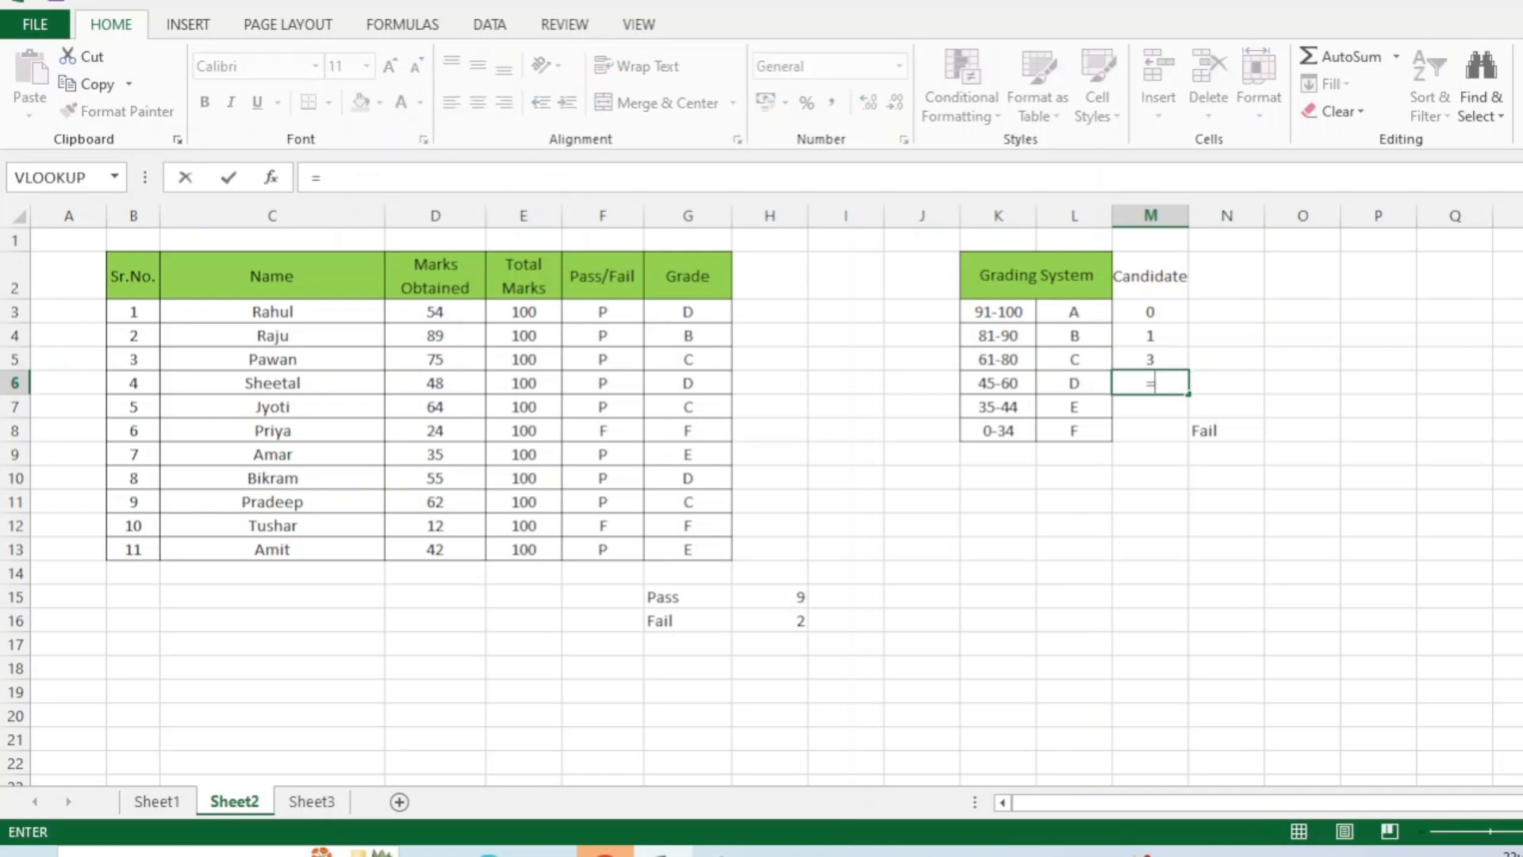
key("Escape")
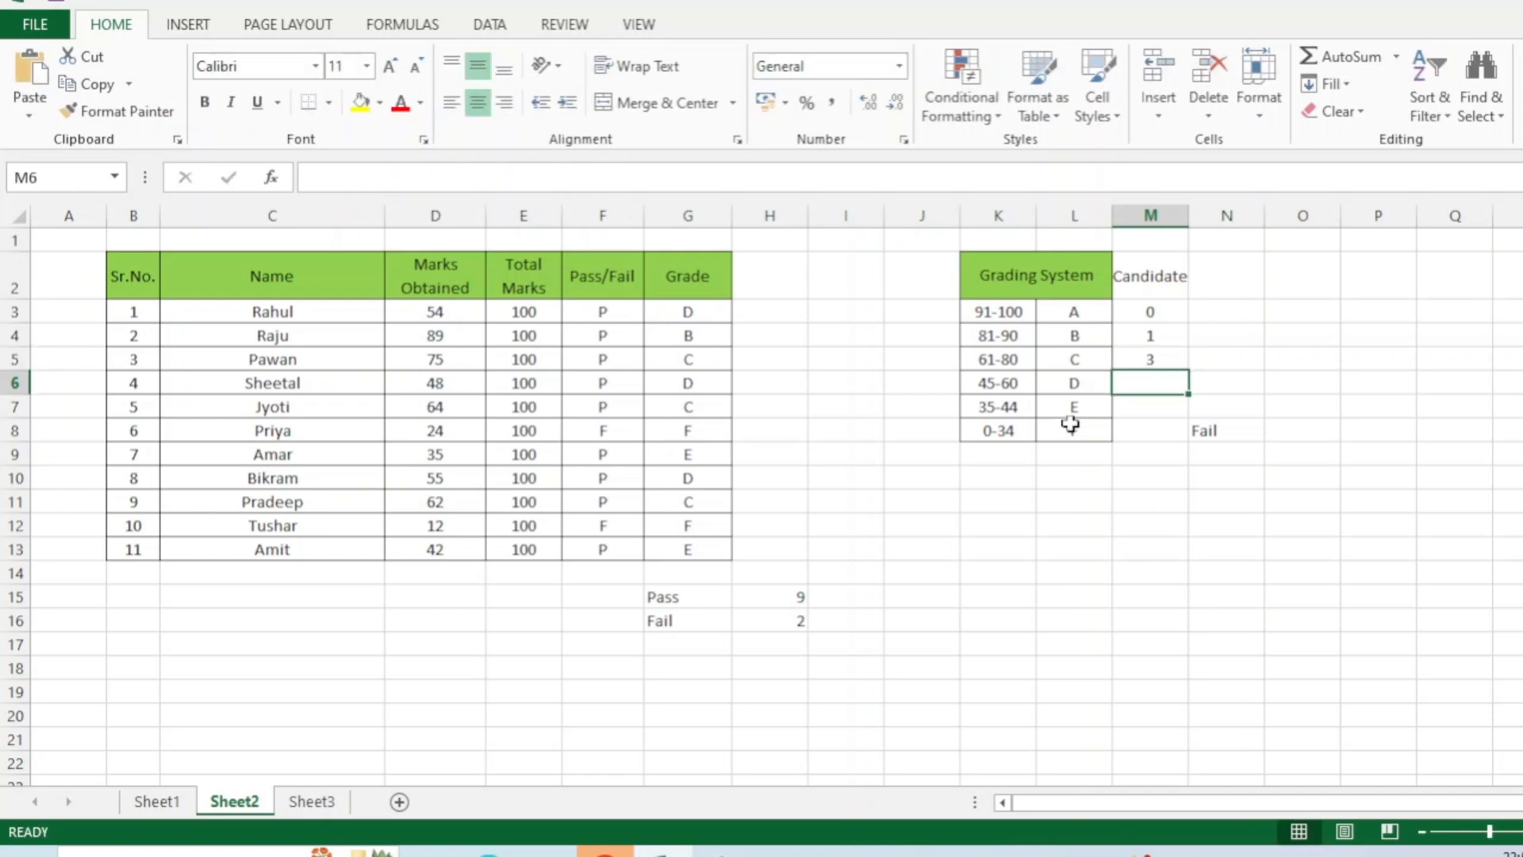
Step: Copy the full COUNTIFS formula text from M5 and paste it unchanged into M6 for grade D
left_click(1161, 360)
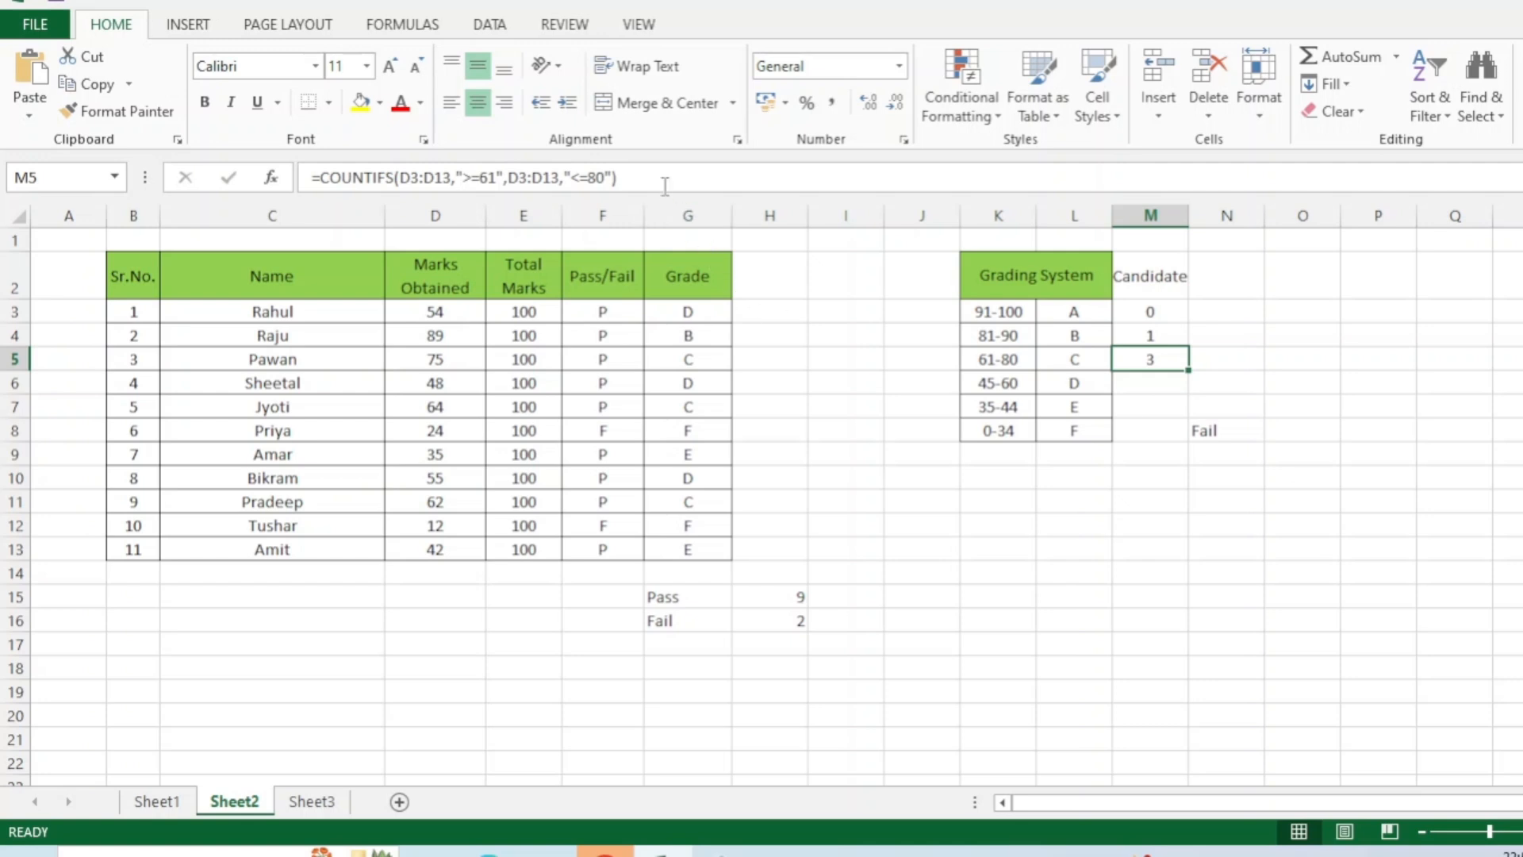
left_click_drag(665, 173, 152, 177)
key("ctrl+c")
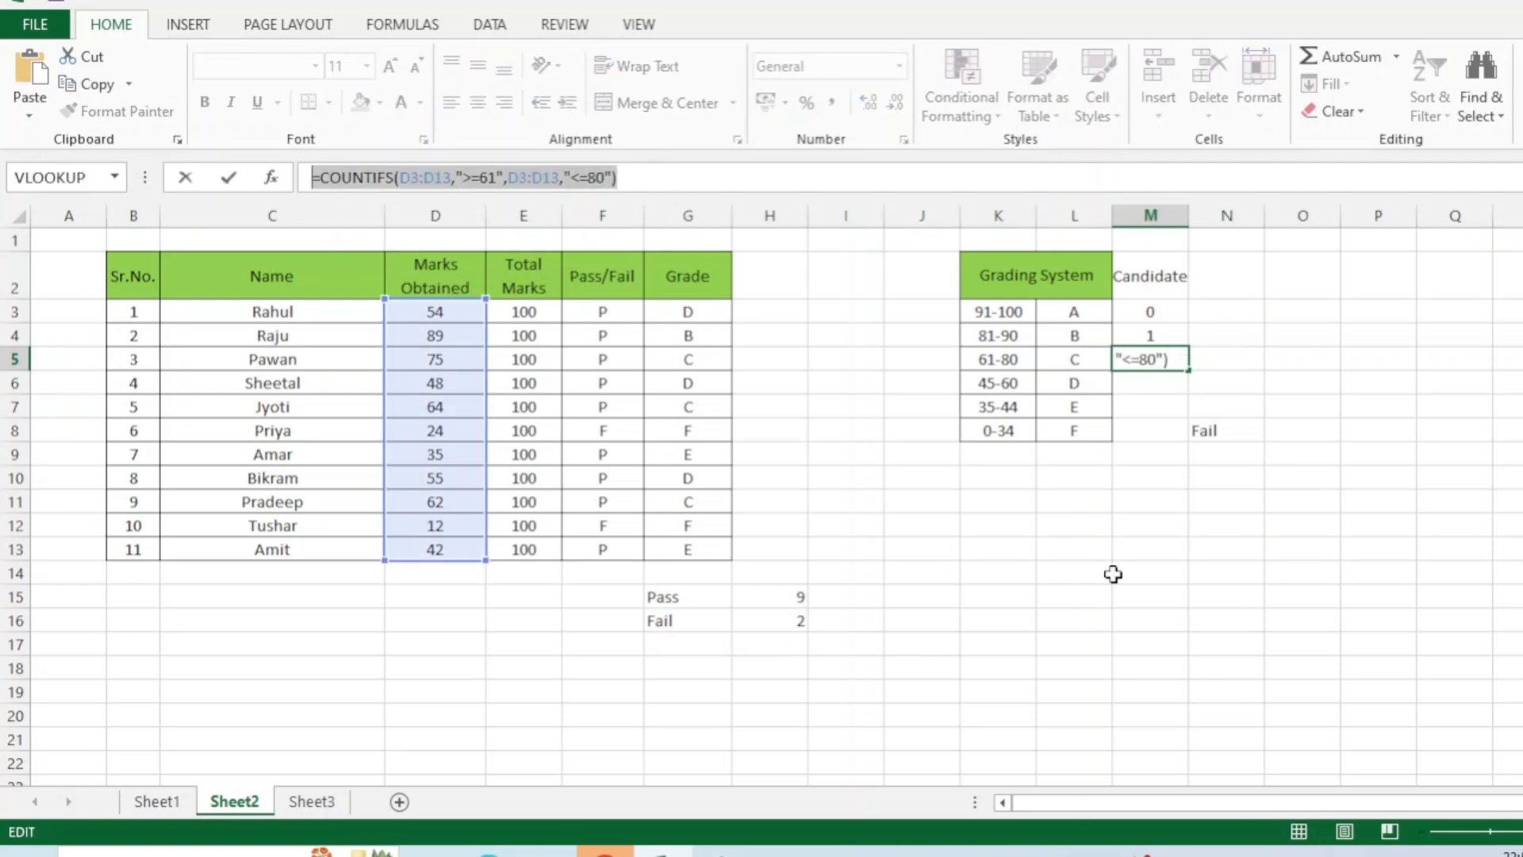
key("Escape")
left_click(1150, 384)
left_click(343, 172)
key("ctrl+v")
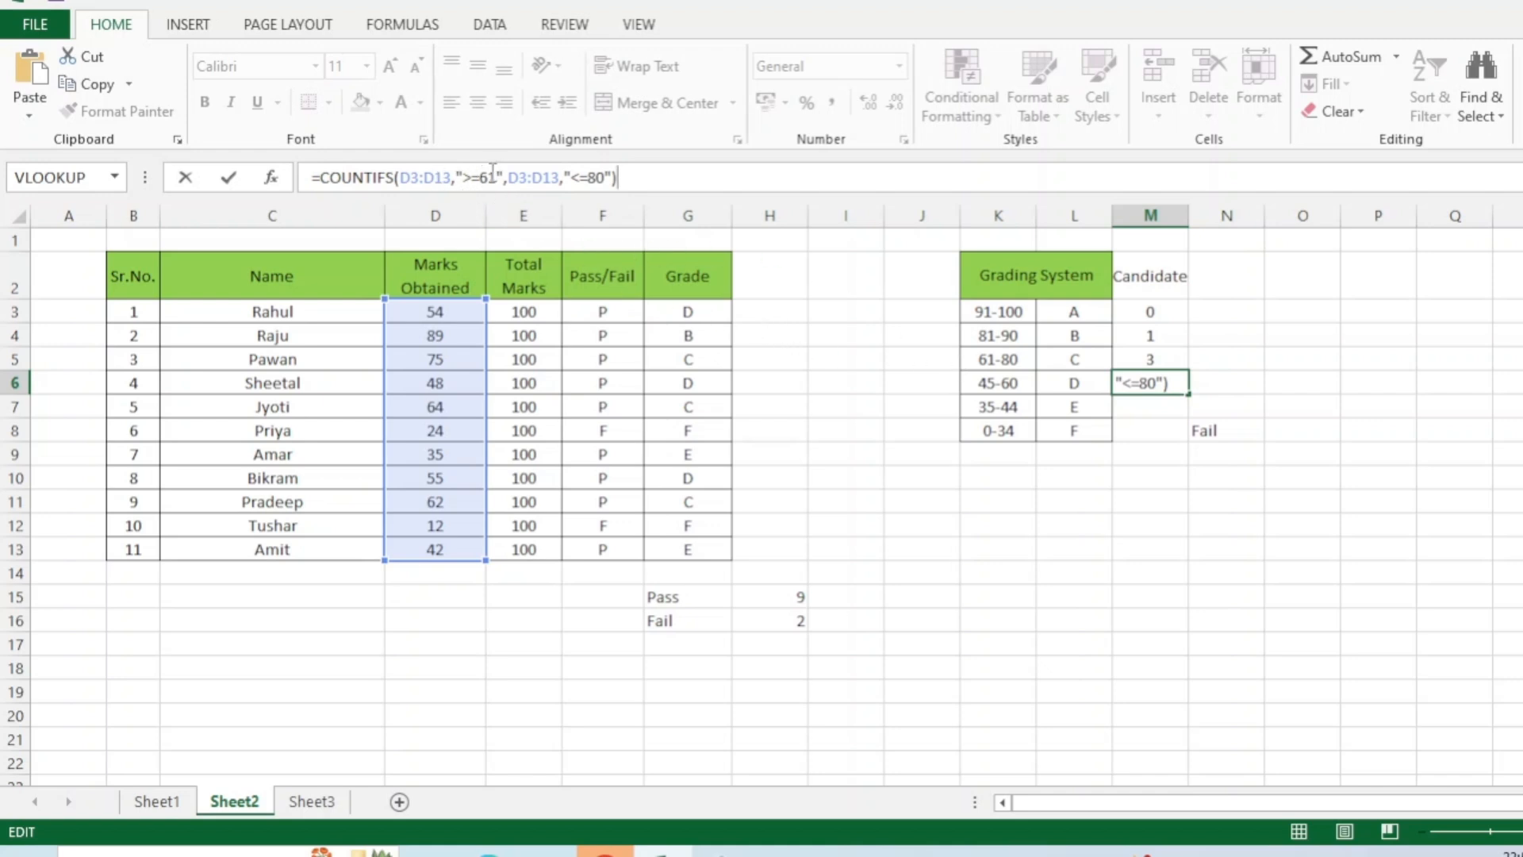
Step: Change the criteria in the M6 formula to ">=45" and "<=60" and enter it
left_click(492, 176)
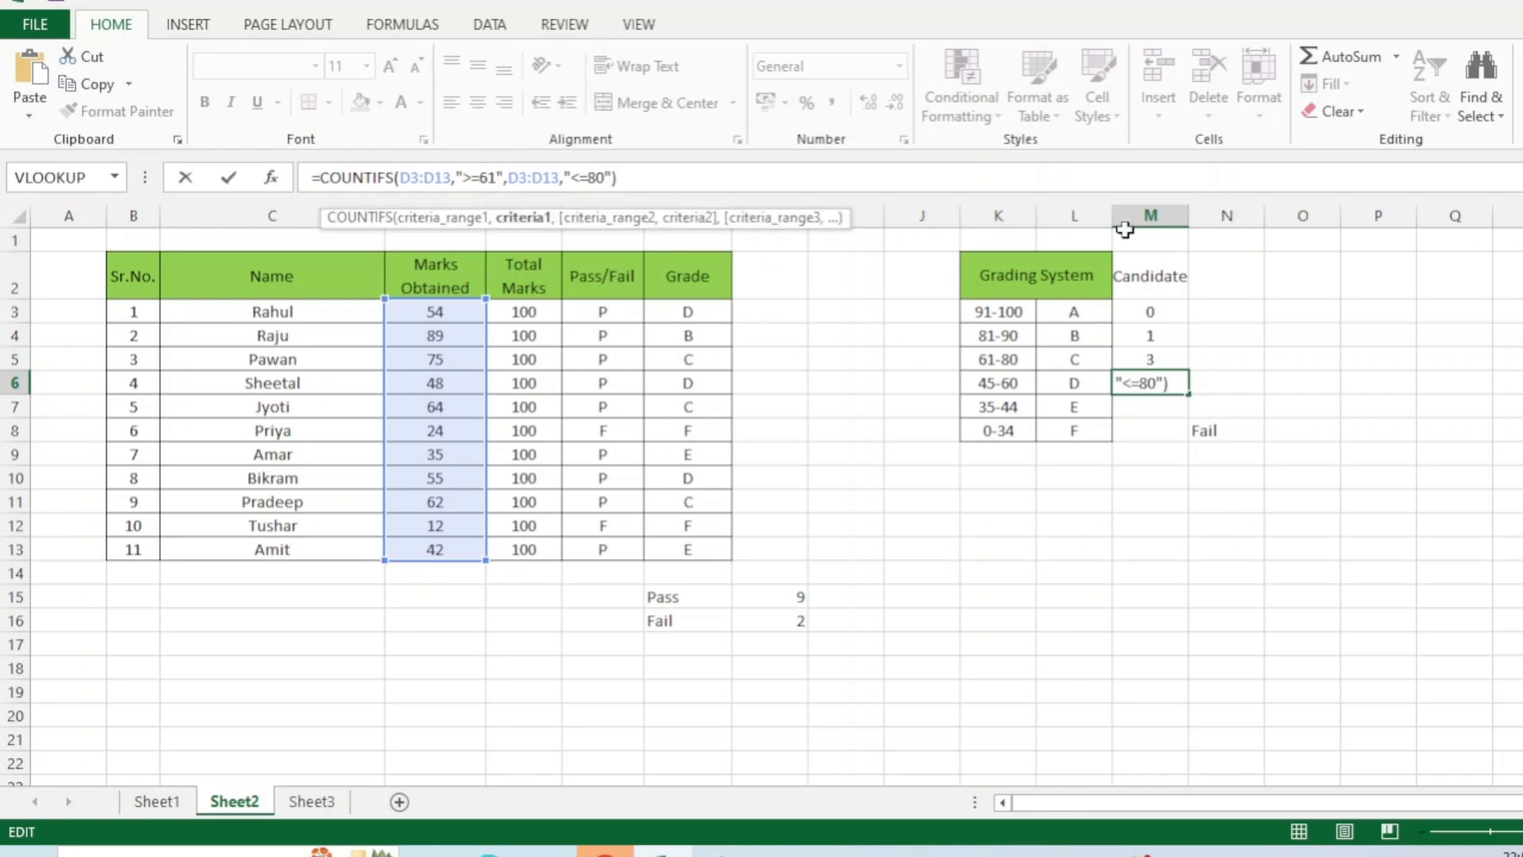
key("Delete")
key("BackSpace")
type("45")
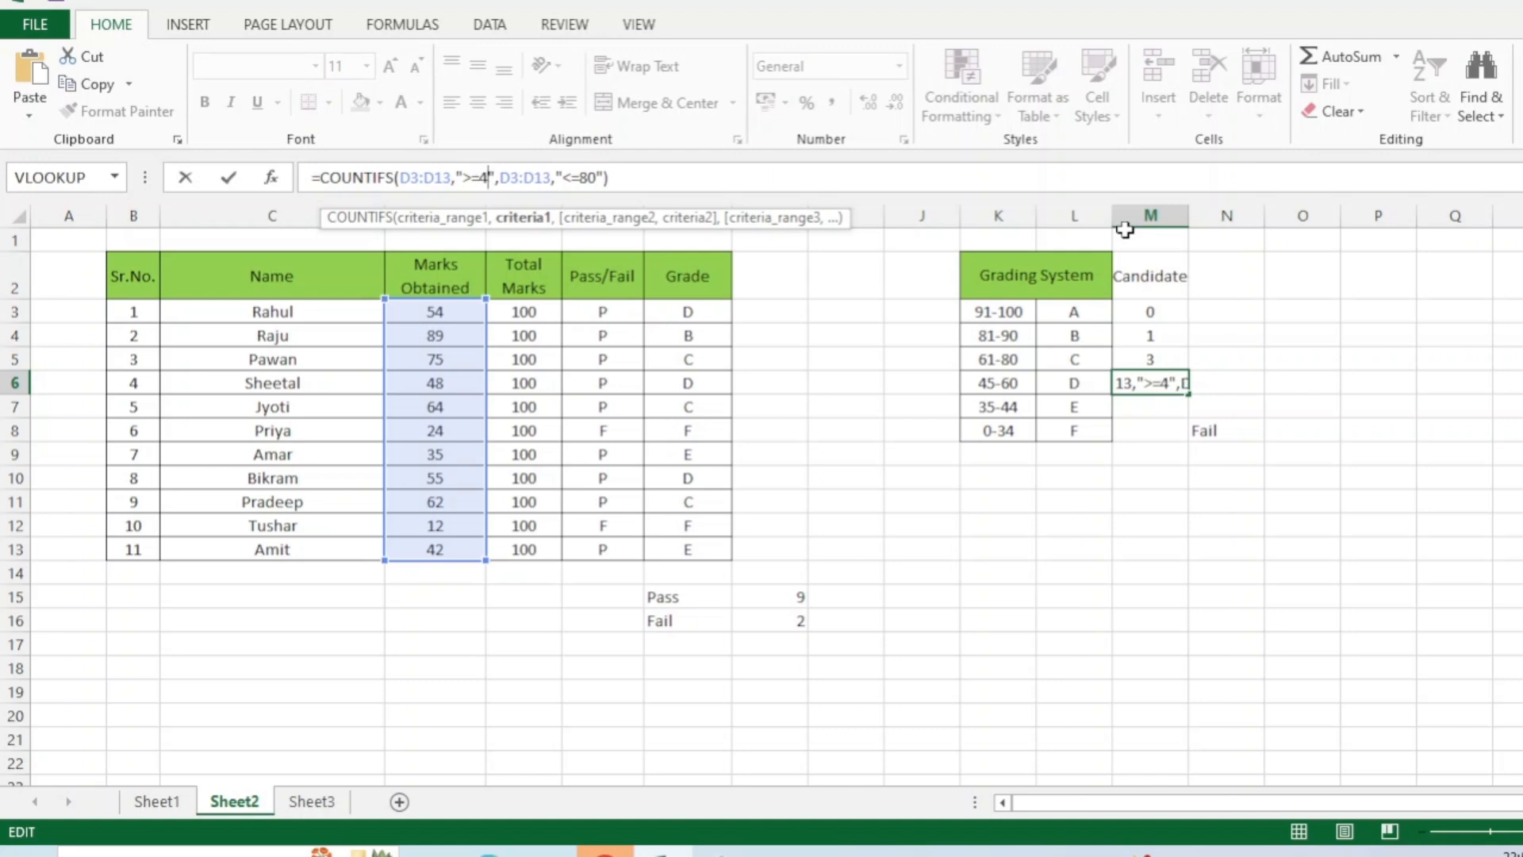
left_click(592, 176)
key("BackSpace")
type("6")
key("Return")
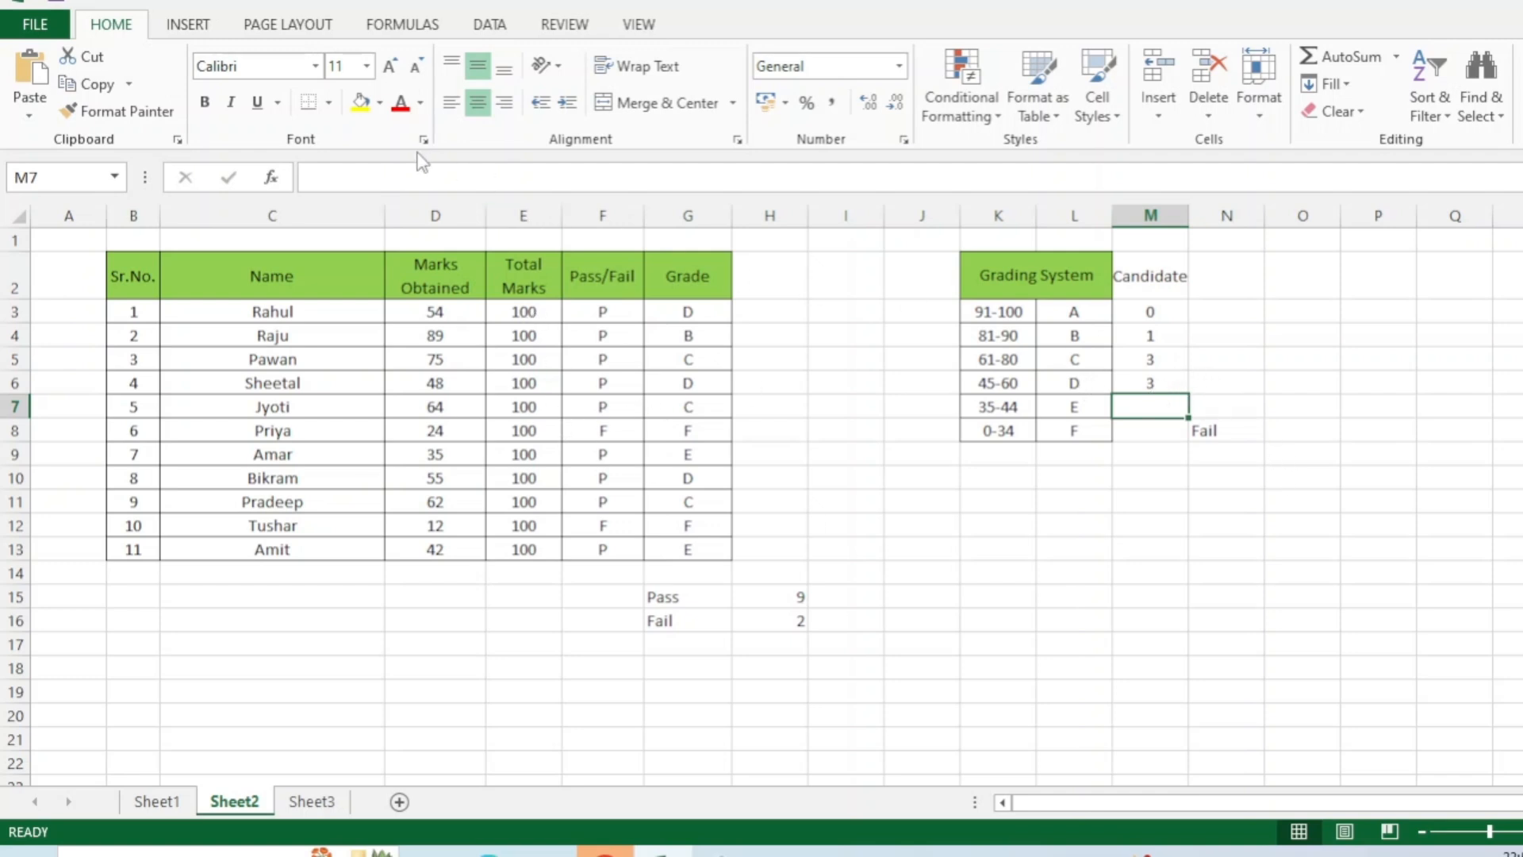
Step: Paste the copied COUNTIFS formula into M7 for grade E and change its first criterion to ">=35"
left_click(403, 181)
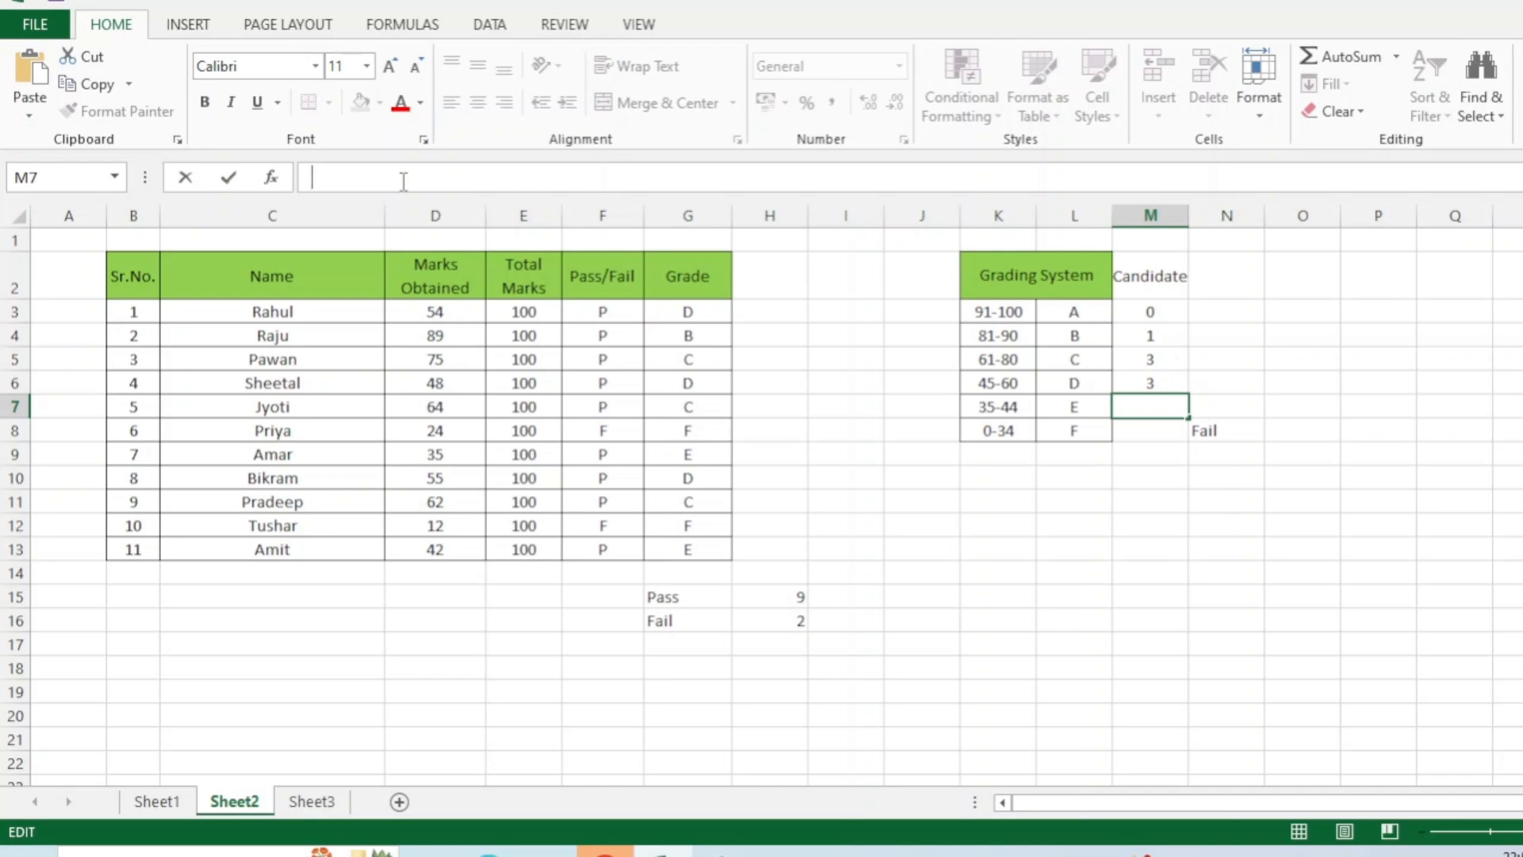
key("ctrl+v")
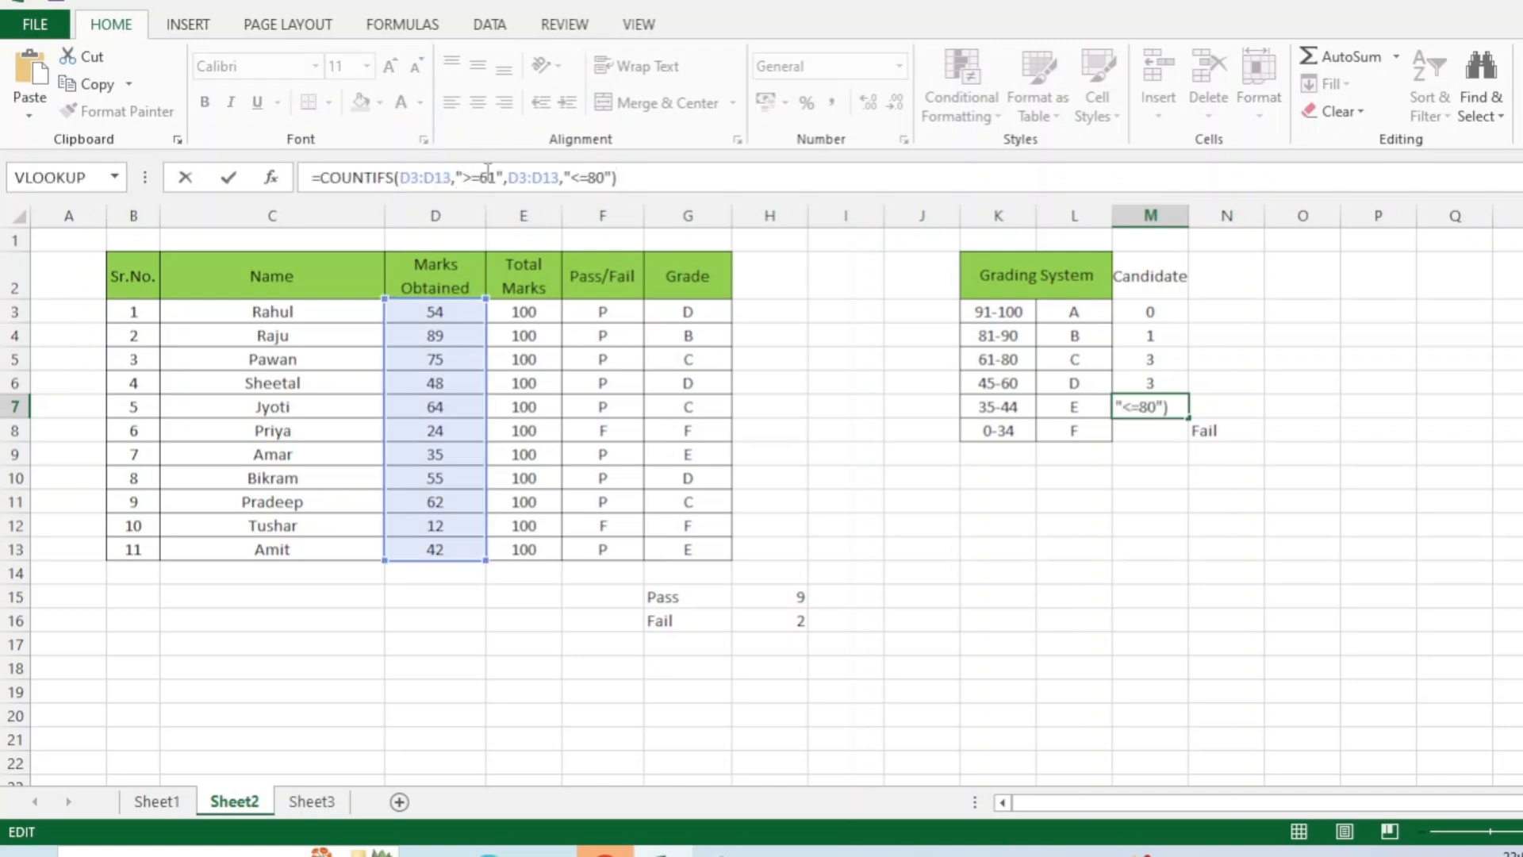
left_click(488, 170)
key("BackSpace")
key("BackSpace")
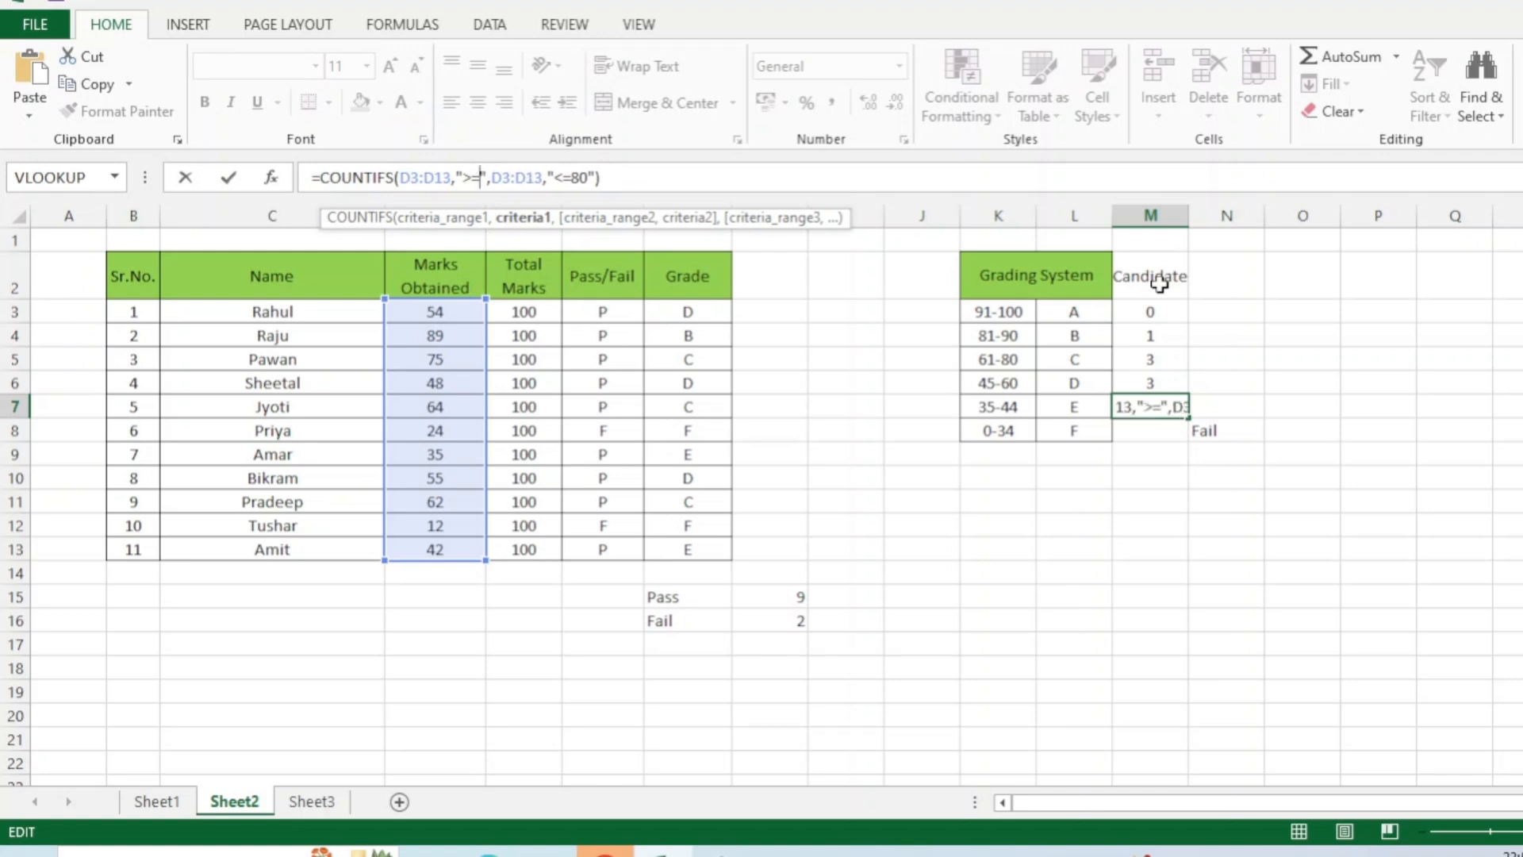
type("35")
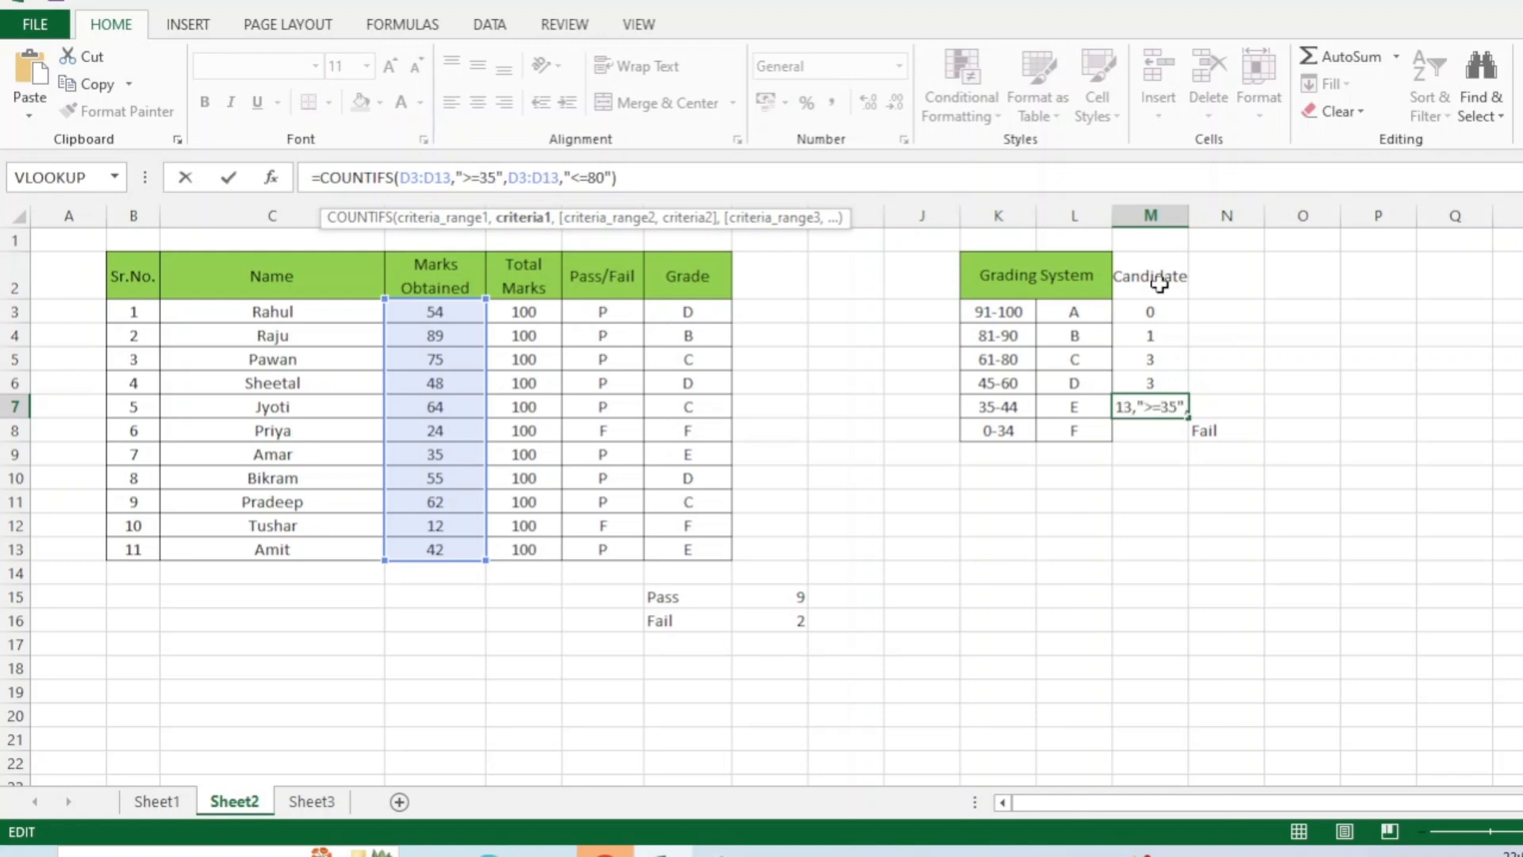
Step: Change the second criterion in the M7 formula to "<=44", enter it and check the finished formula
key("Right")
key("Right")
key("Right")
key("Right")
key("Right")
key("Right")
key("Right")
key("Right")
key("Right")
key("Right")
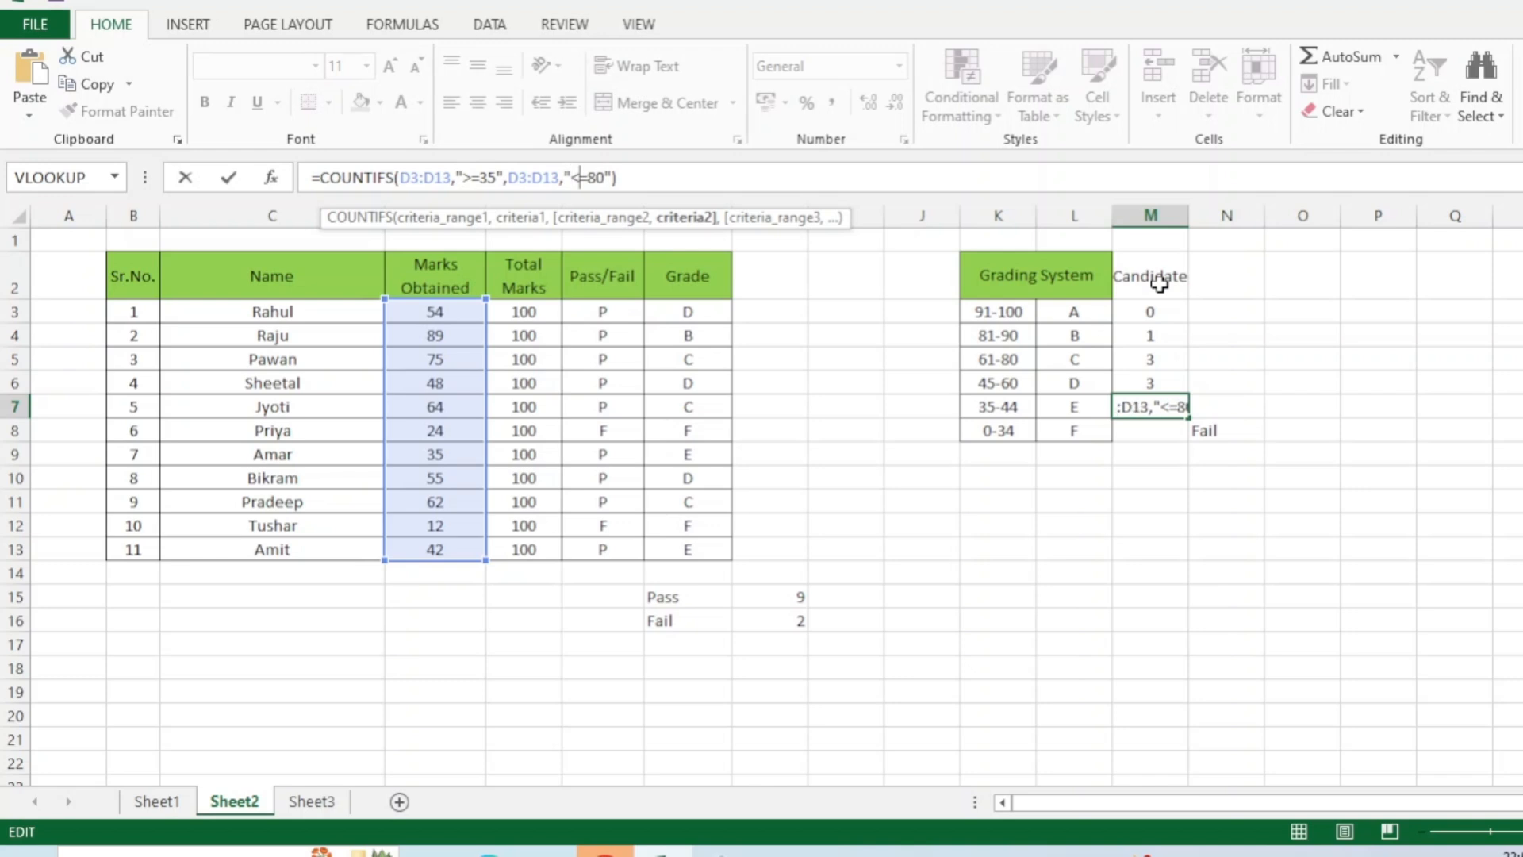
key("BackSpace")
key("BackSpace")
type("44")
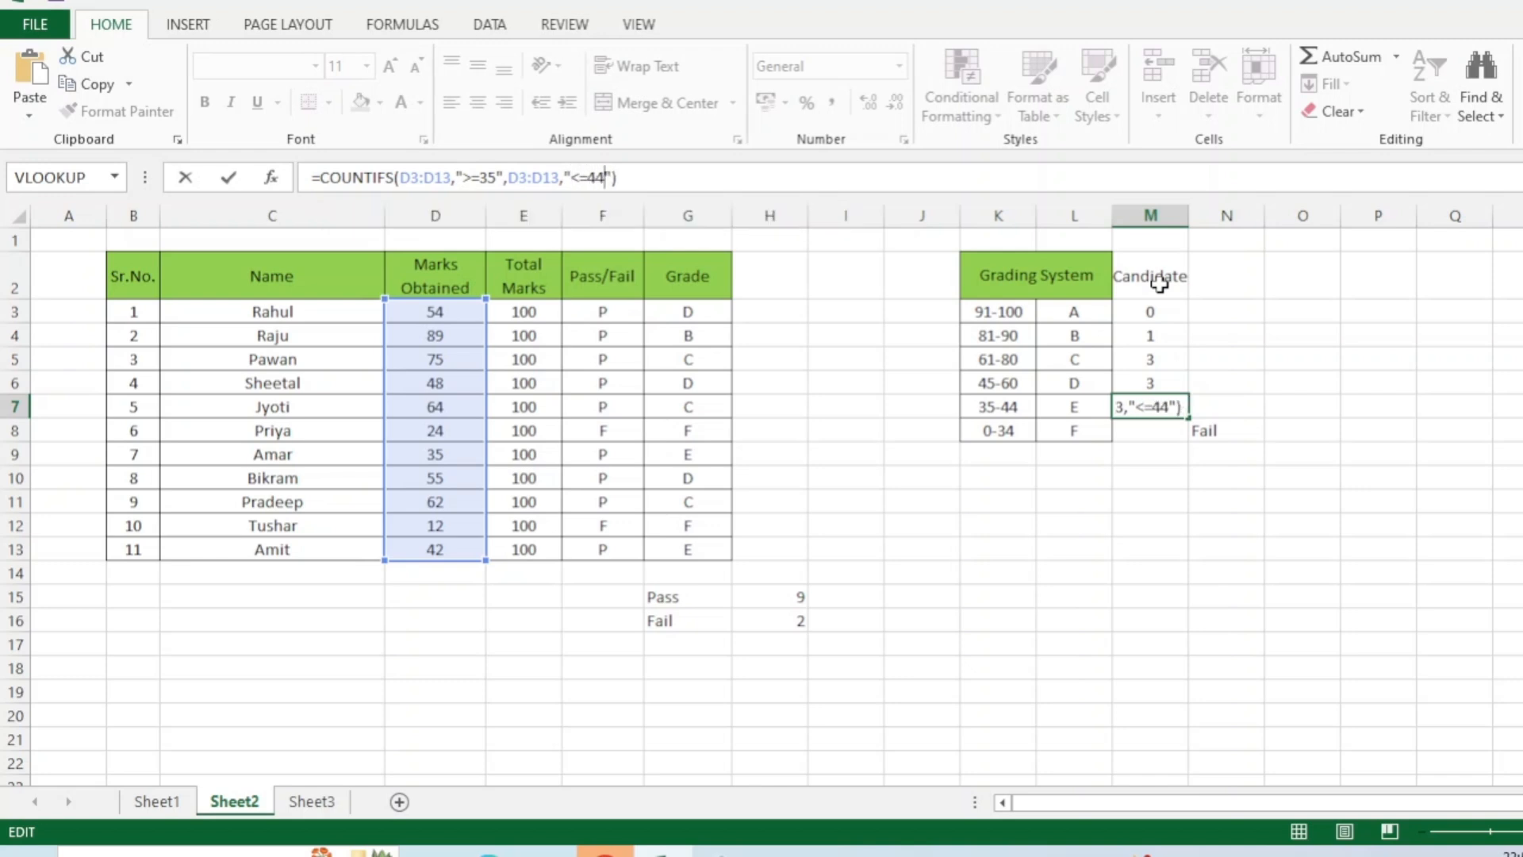
key("Return")
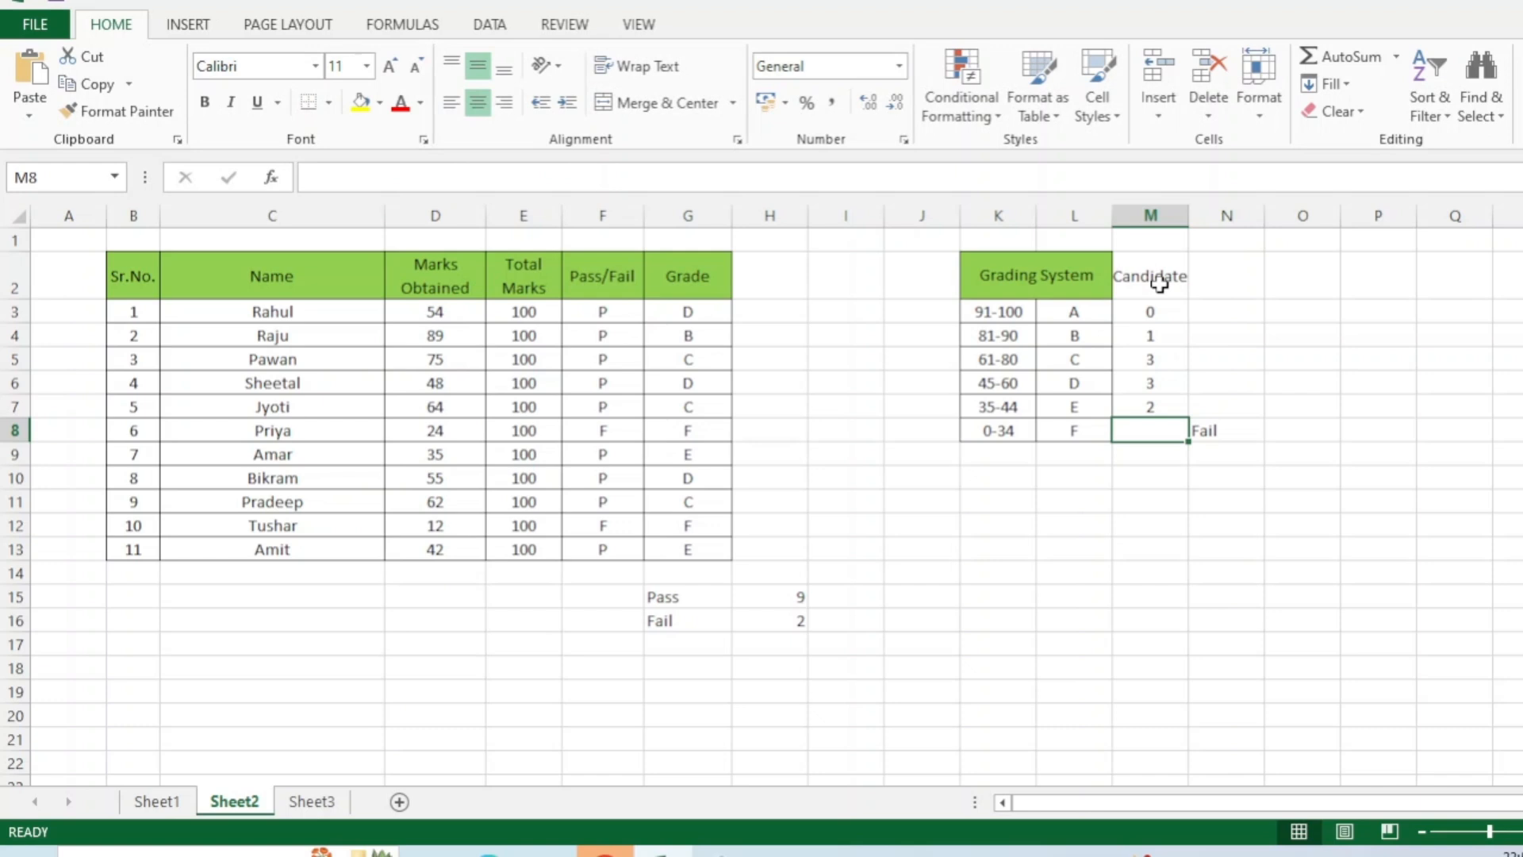
key("Up")
key("Up")
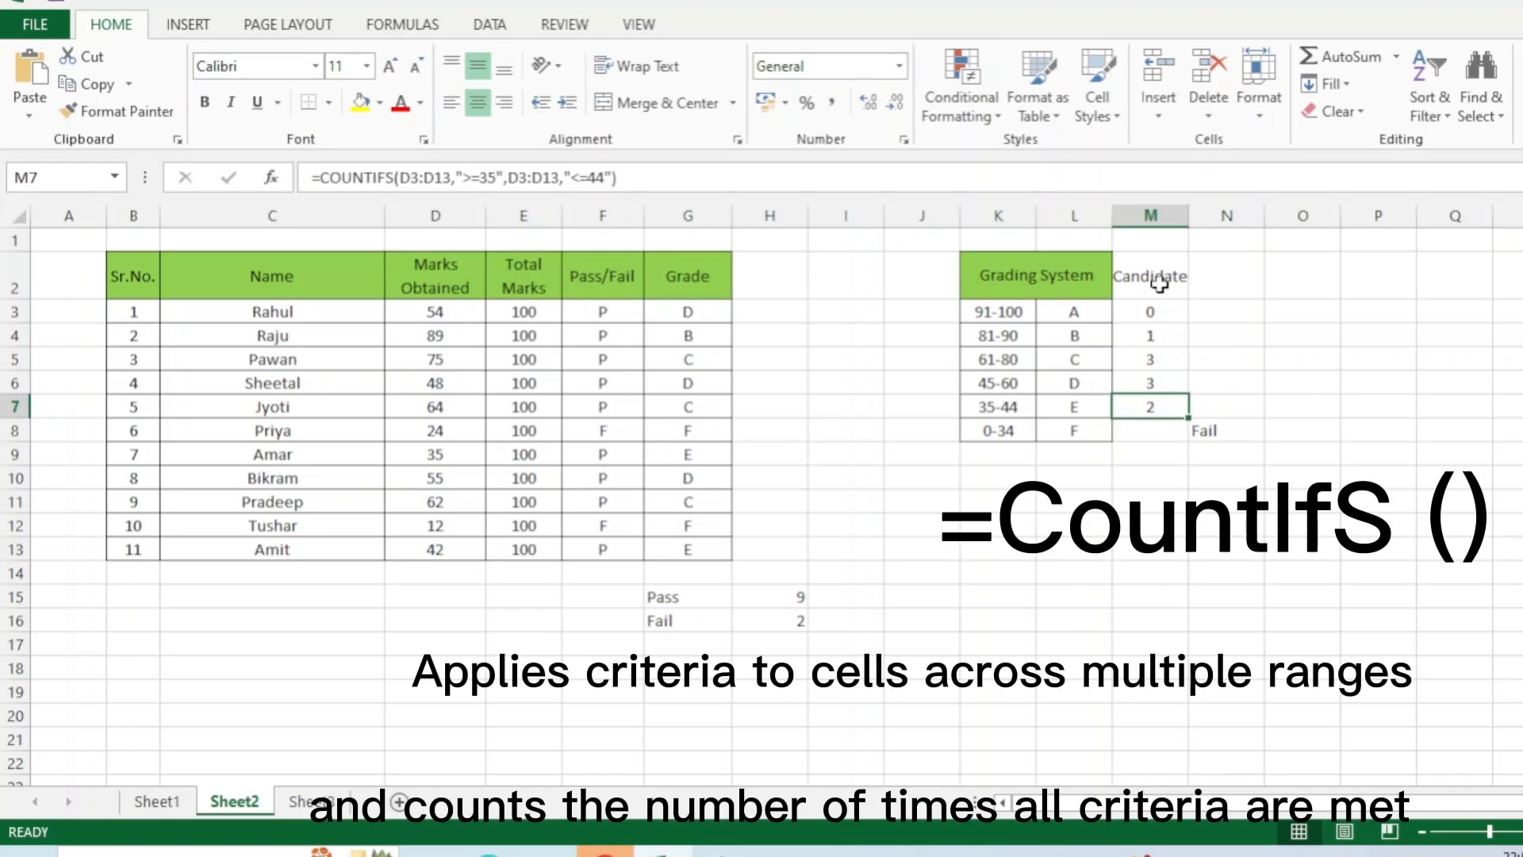
key("Down")
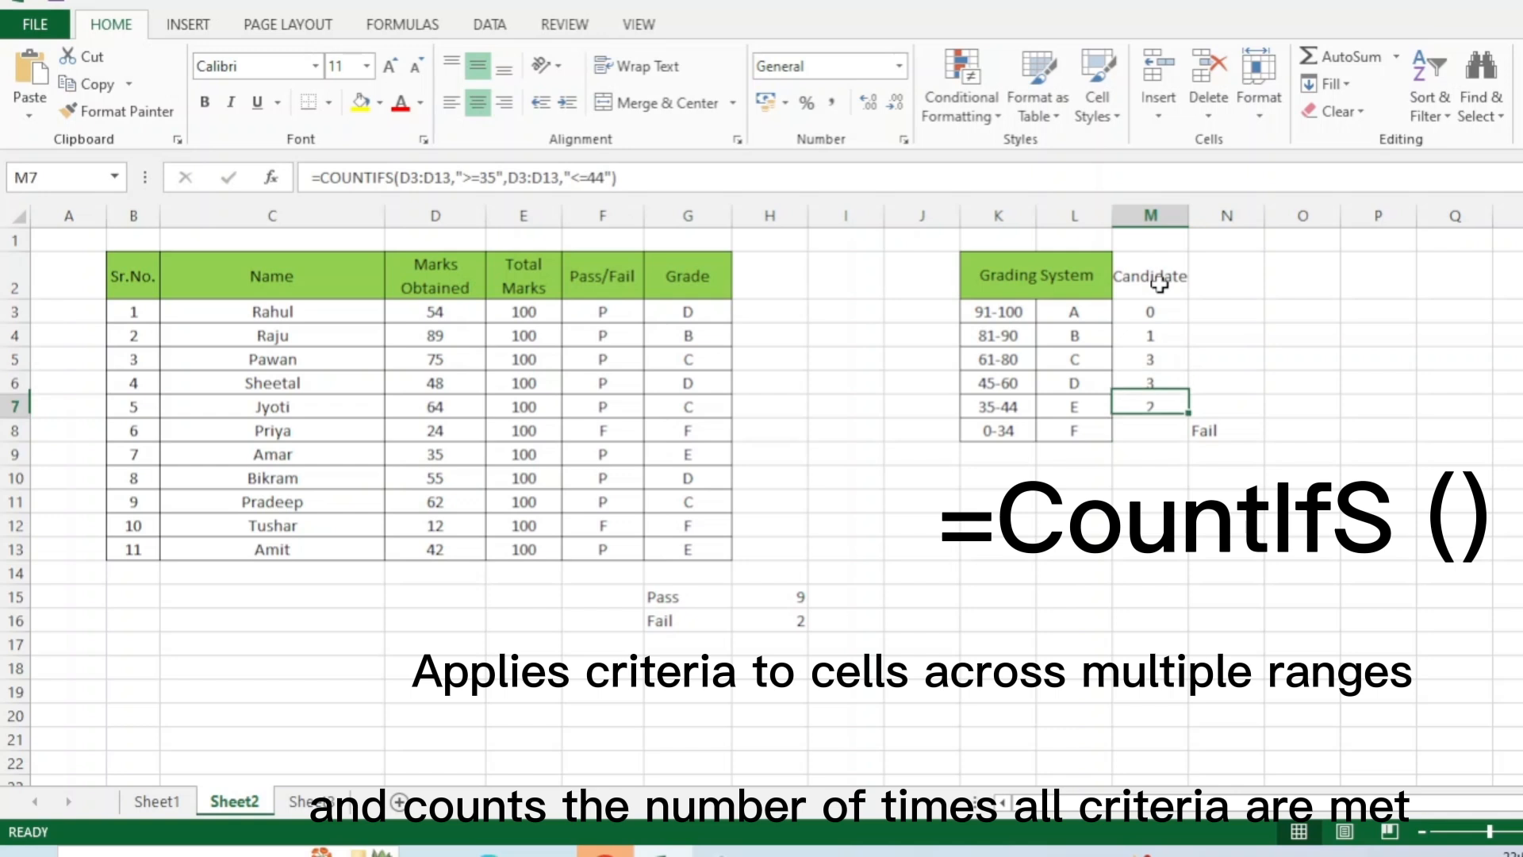
Step: Copy the COUNTIF formula text from H16, =COUNTIF(D3:D13,"<35"), and enter it in M8 for grade F
left_click(782, 619)
left_click_drag(516, 178, 311, 177)
key("ctrl+c")
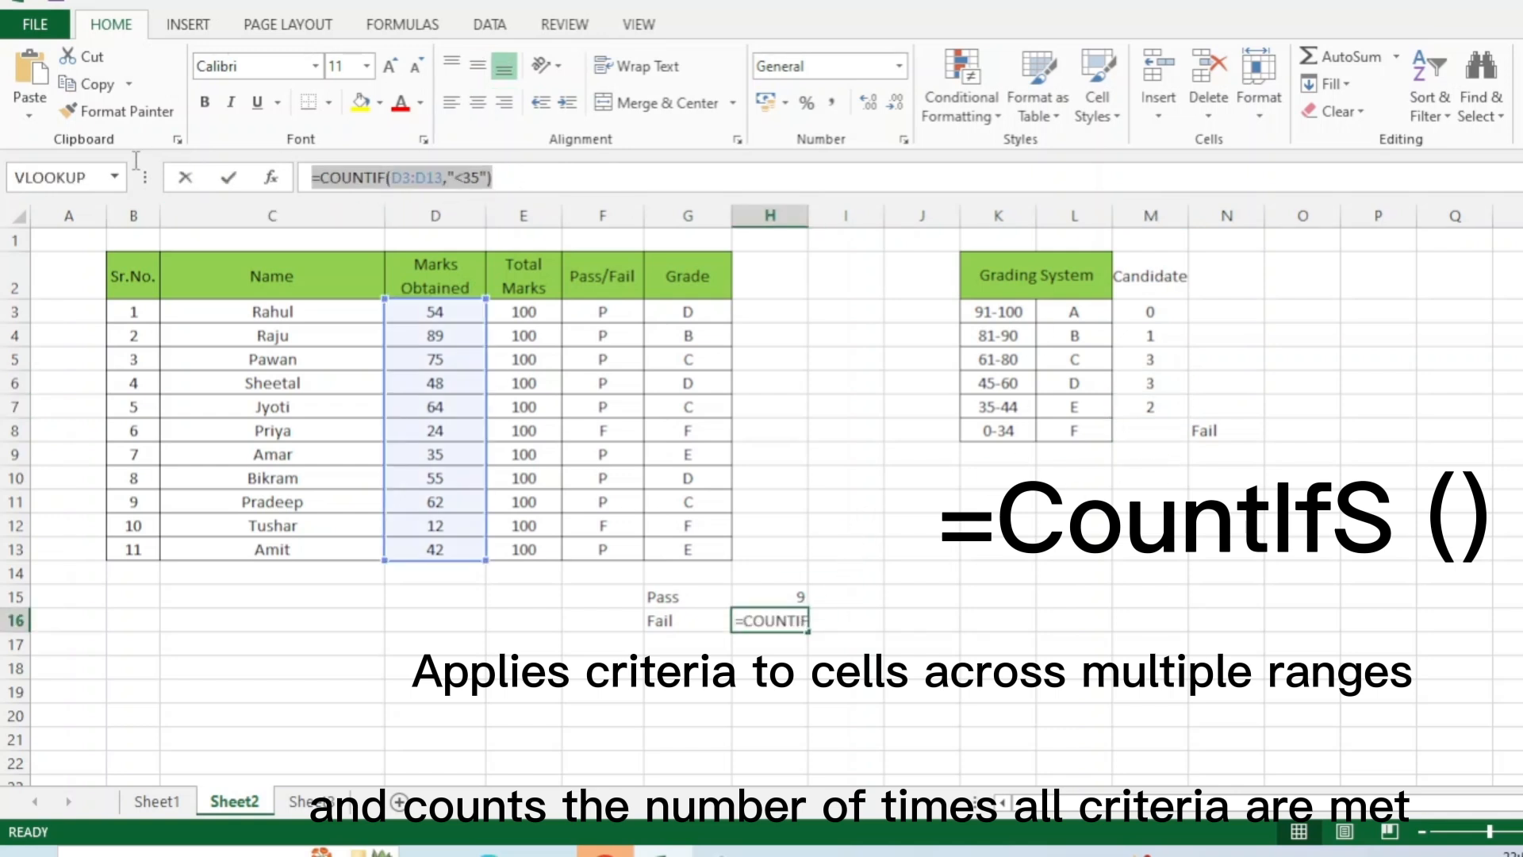
left_click(1150, 428)
key("Escape")
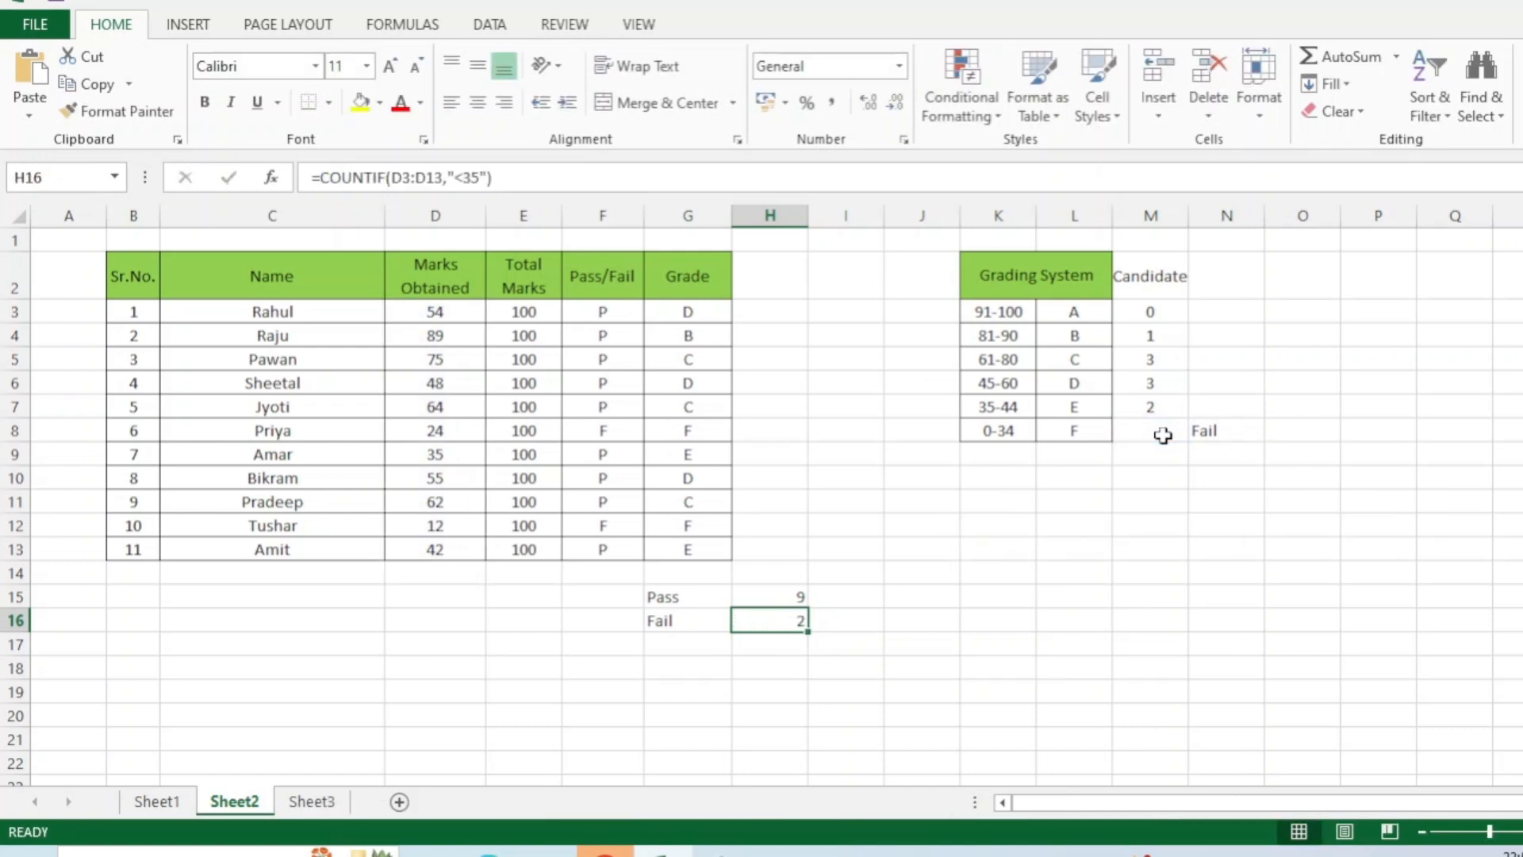
left_click(1167, 433)
left_click(388, 178)
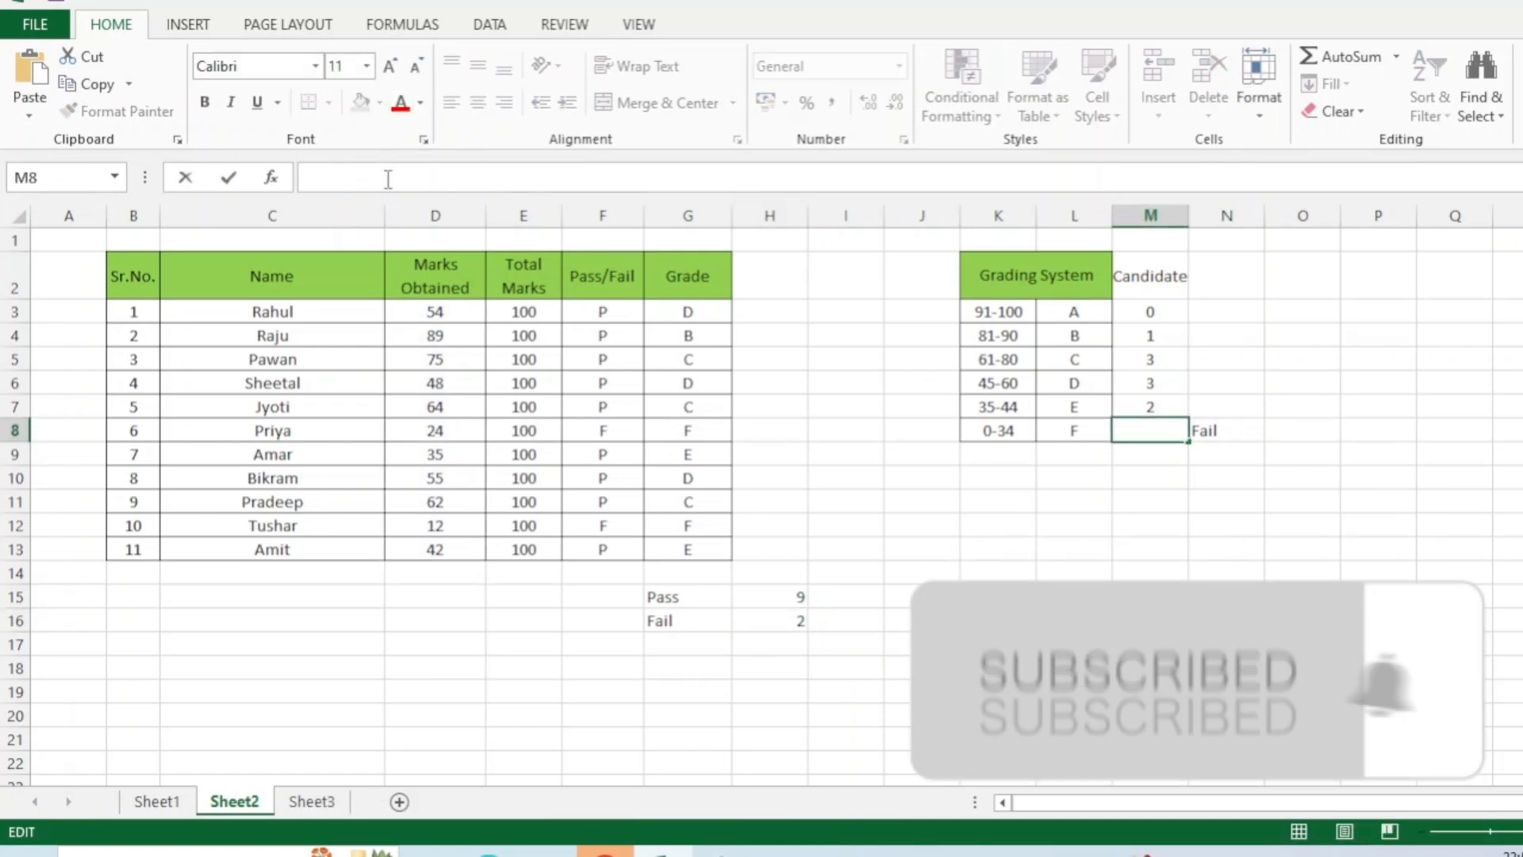
key("ctrl+v")
key("Return")
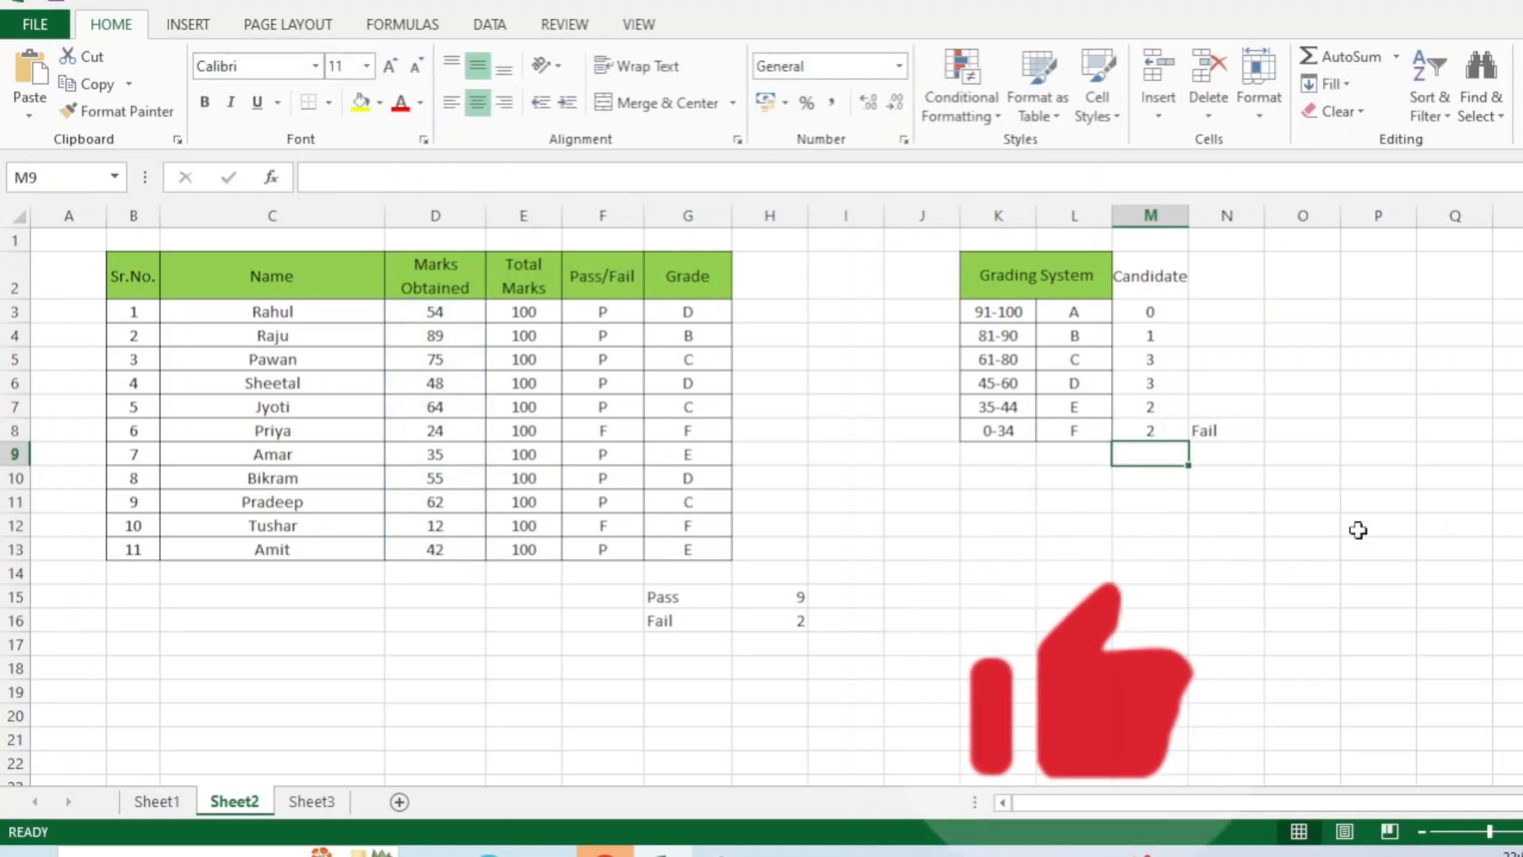
Step: Apply all borders to the Candidate column cells M2:M8
mouse_move(1224, 238)
left_mouse_down()
mouse_move(1213, 278)
mouse_move(1157, 302)
mouse_move(1154, 430)
left_mouse_up()
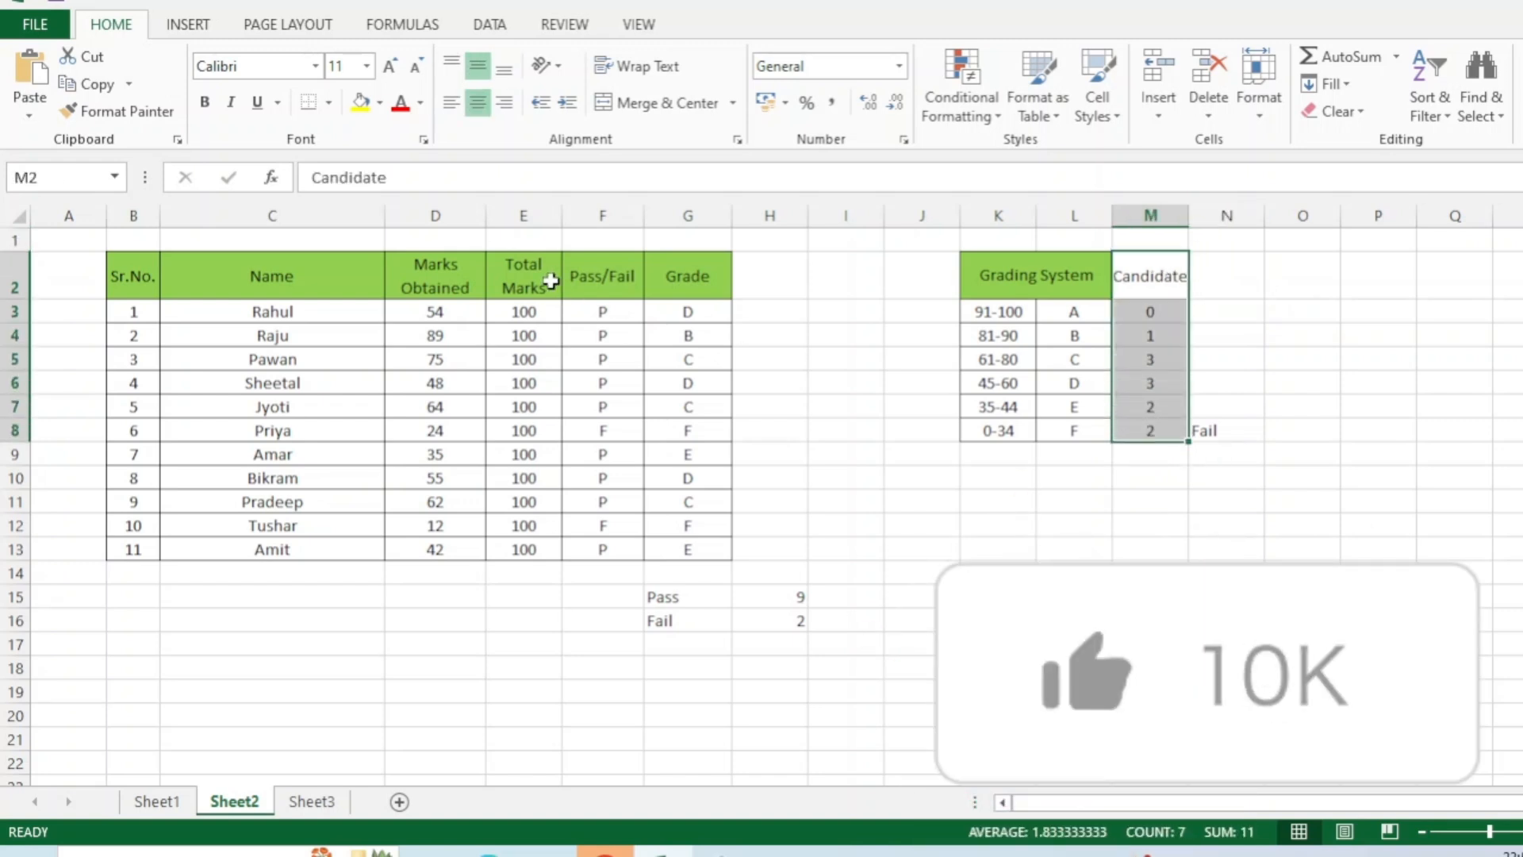
left_click(328, 102)
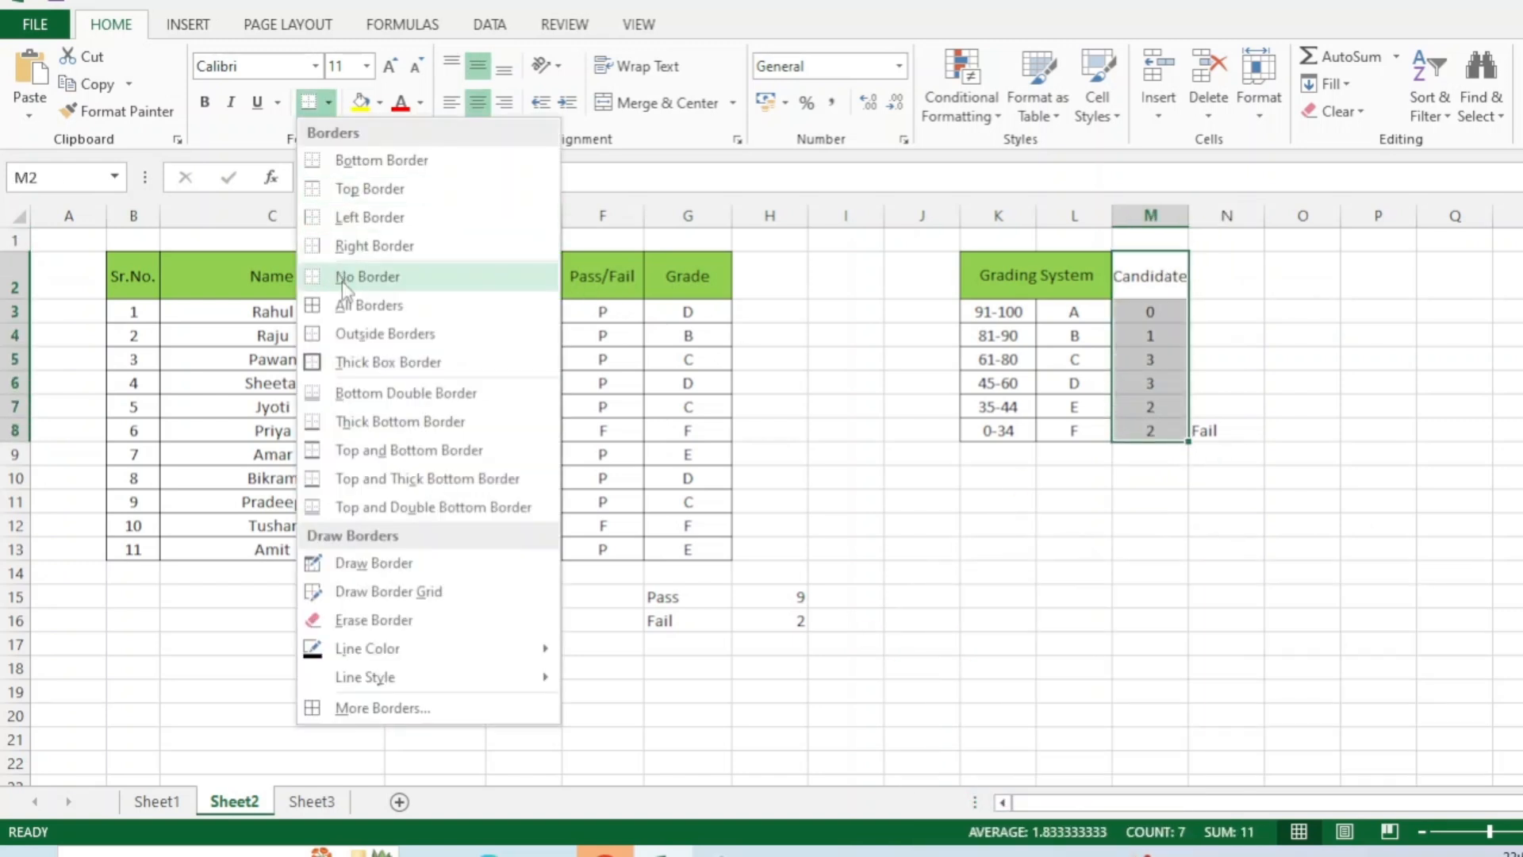
left_click(346, 304)
left_click(992, 525)
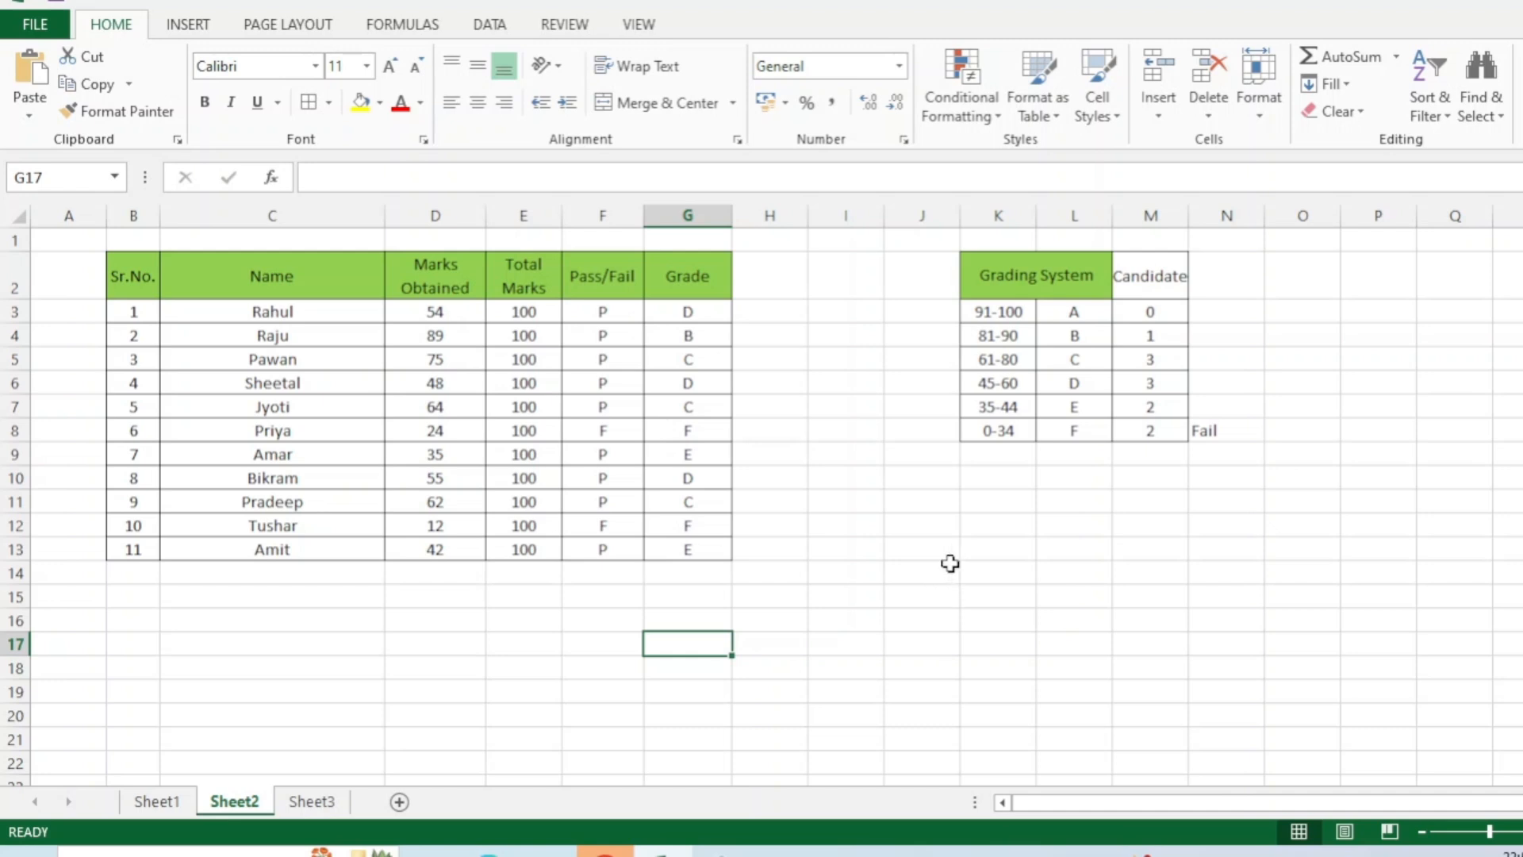
Step: Select the marks in D3:D13 to review the range used by the counting formulas
left_click_drag(438, 317, 436, 546)
left_click_drag(435, 546, 435, 549)
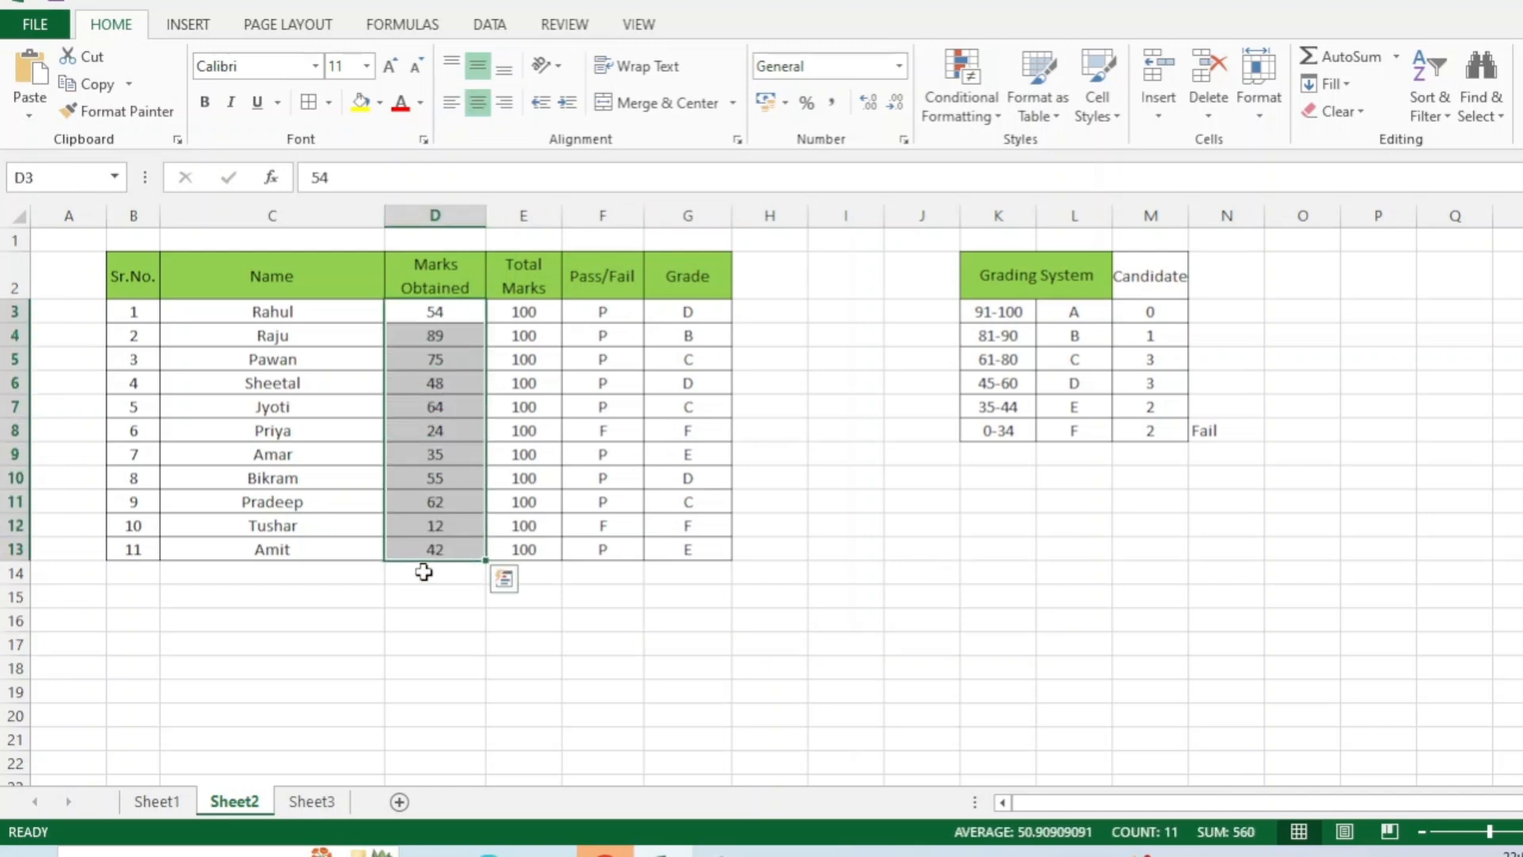
left_click(424, 594)
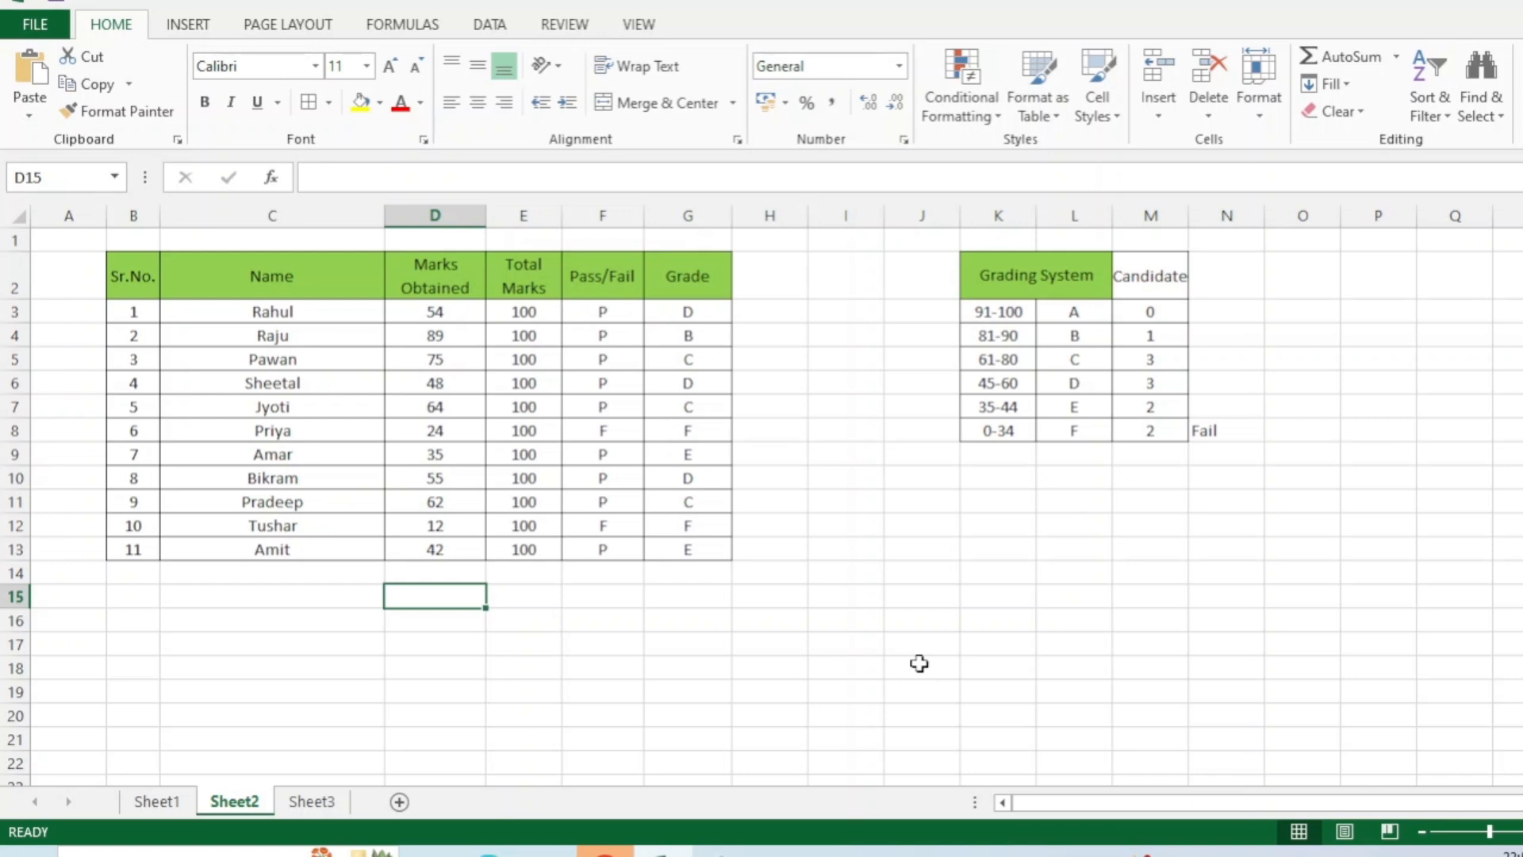
Step: Enter =MAX(D3:D13) in D14 to find the highest of the marks obtained
key("Up")
type("=")
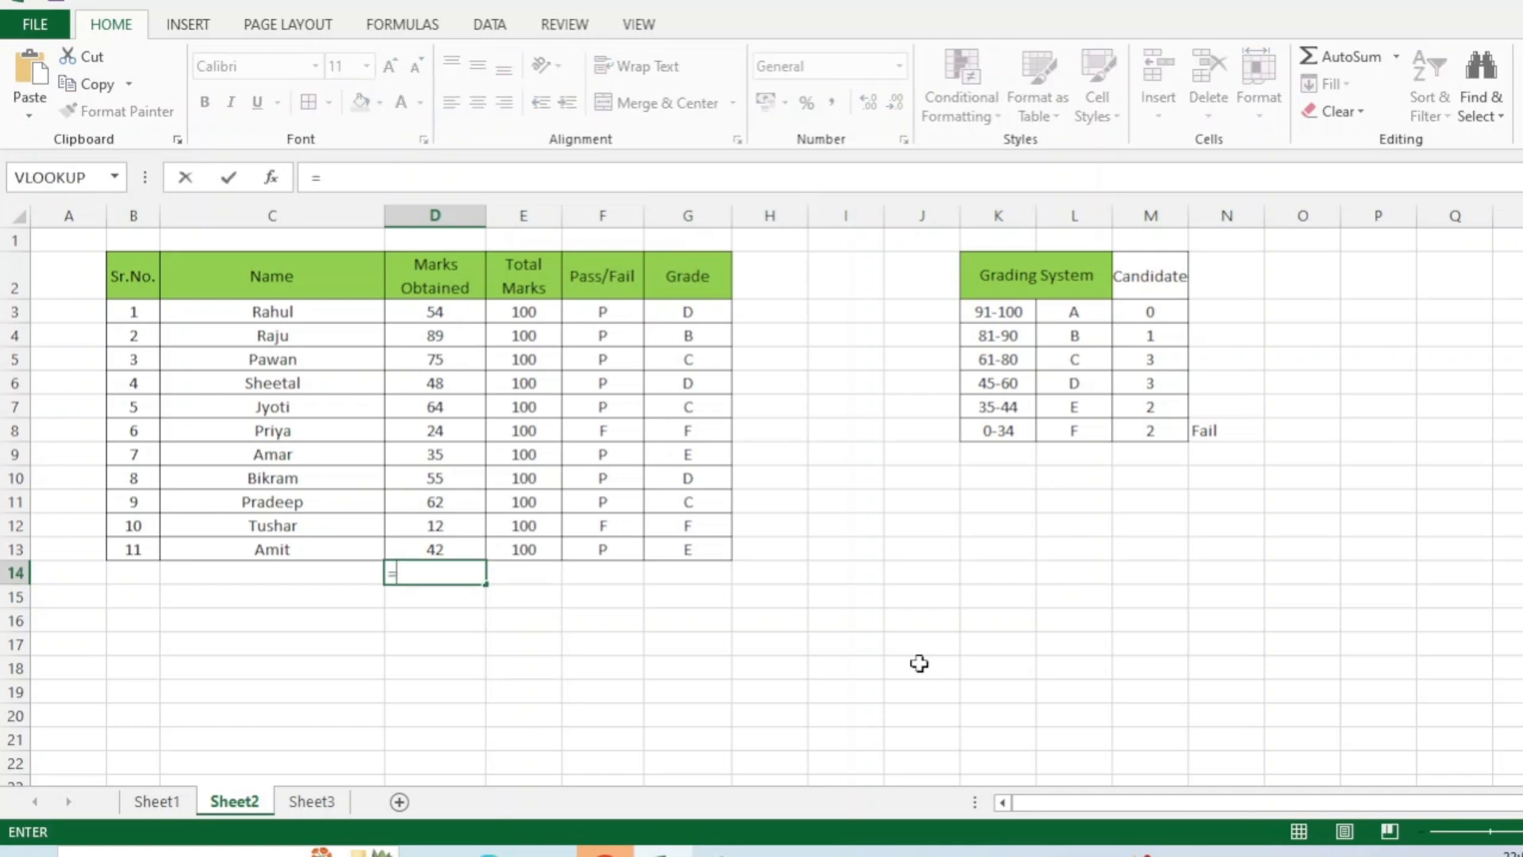
type("Max")
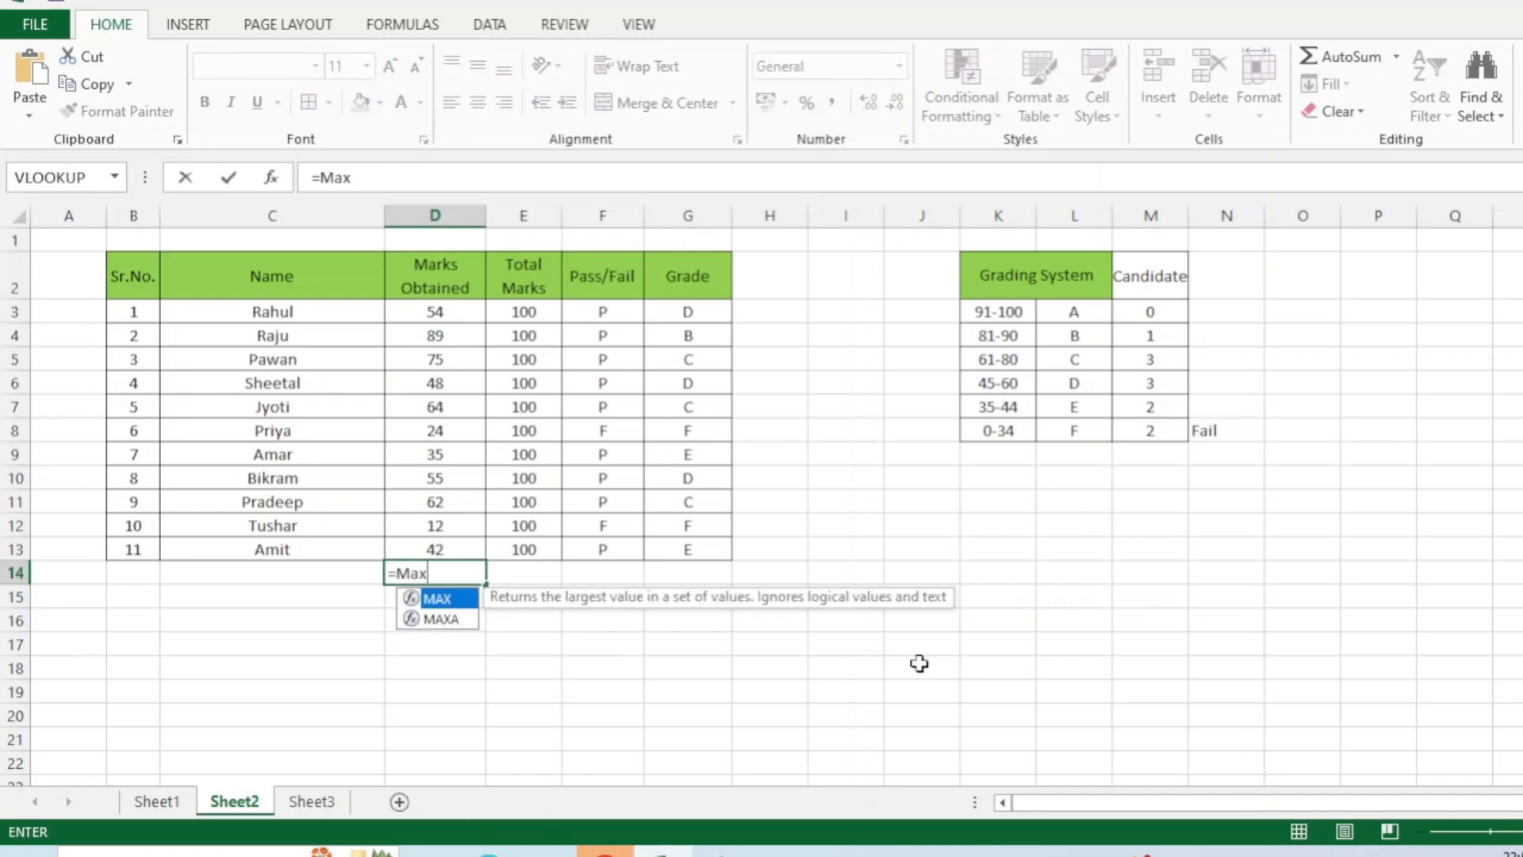
type("(")
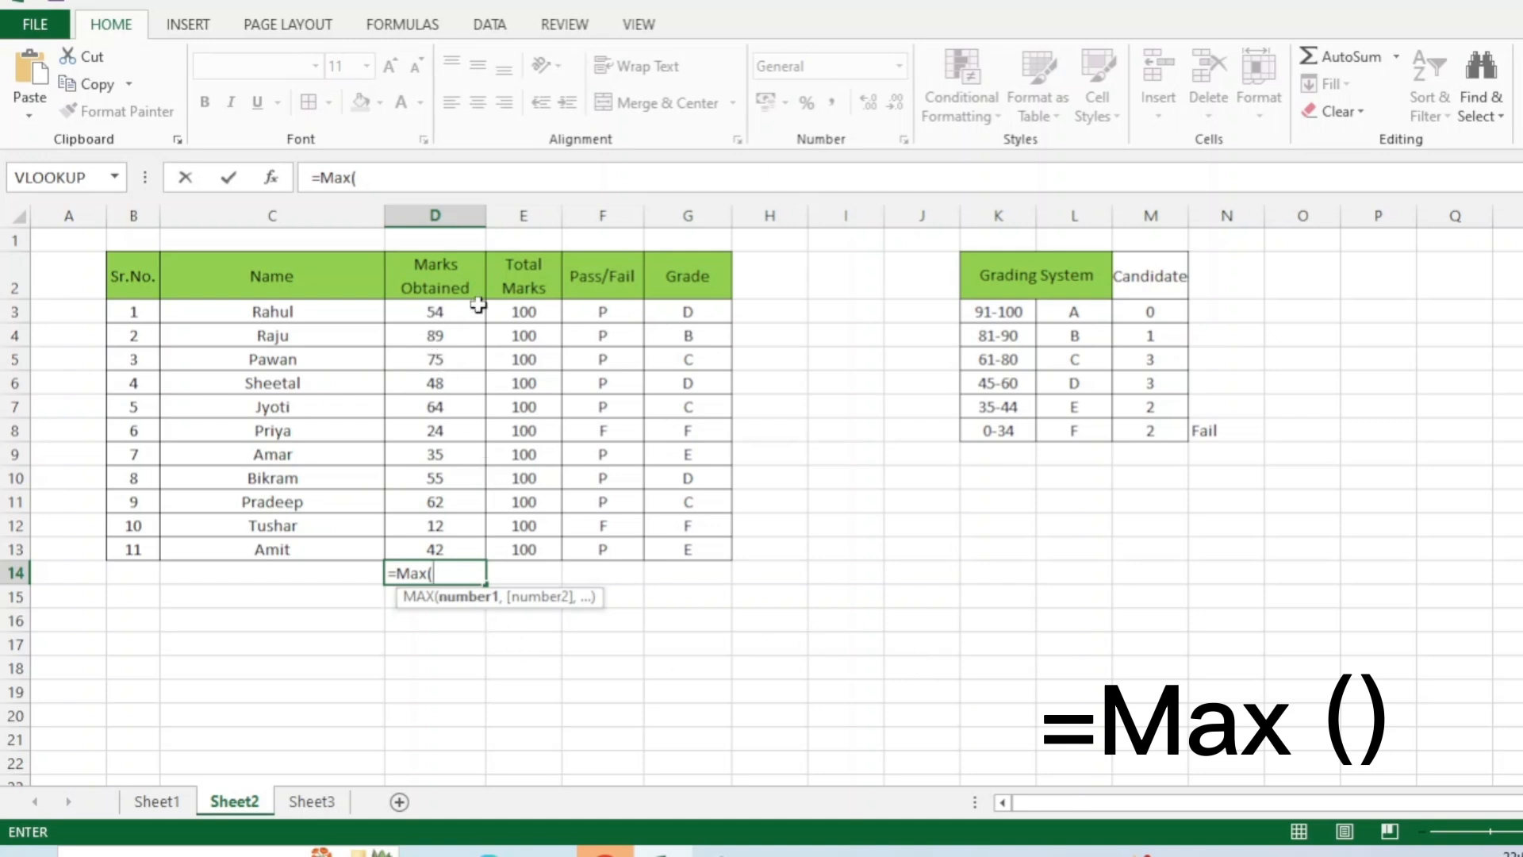
left_click_drag(438, 310, 421, 541)
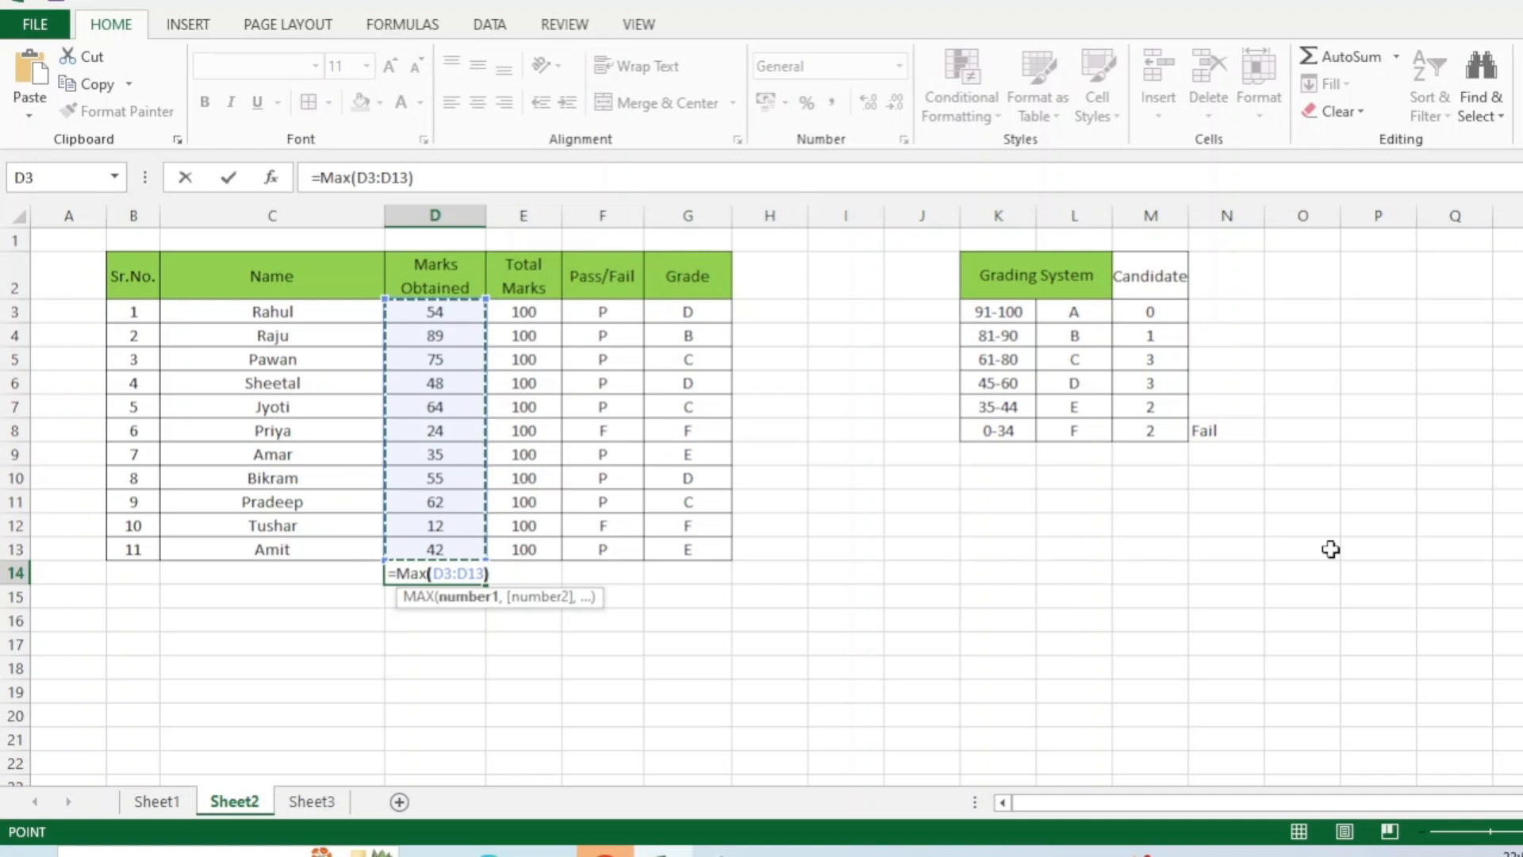
key("Return")
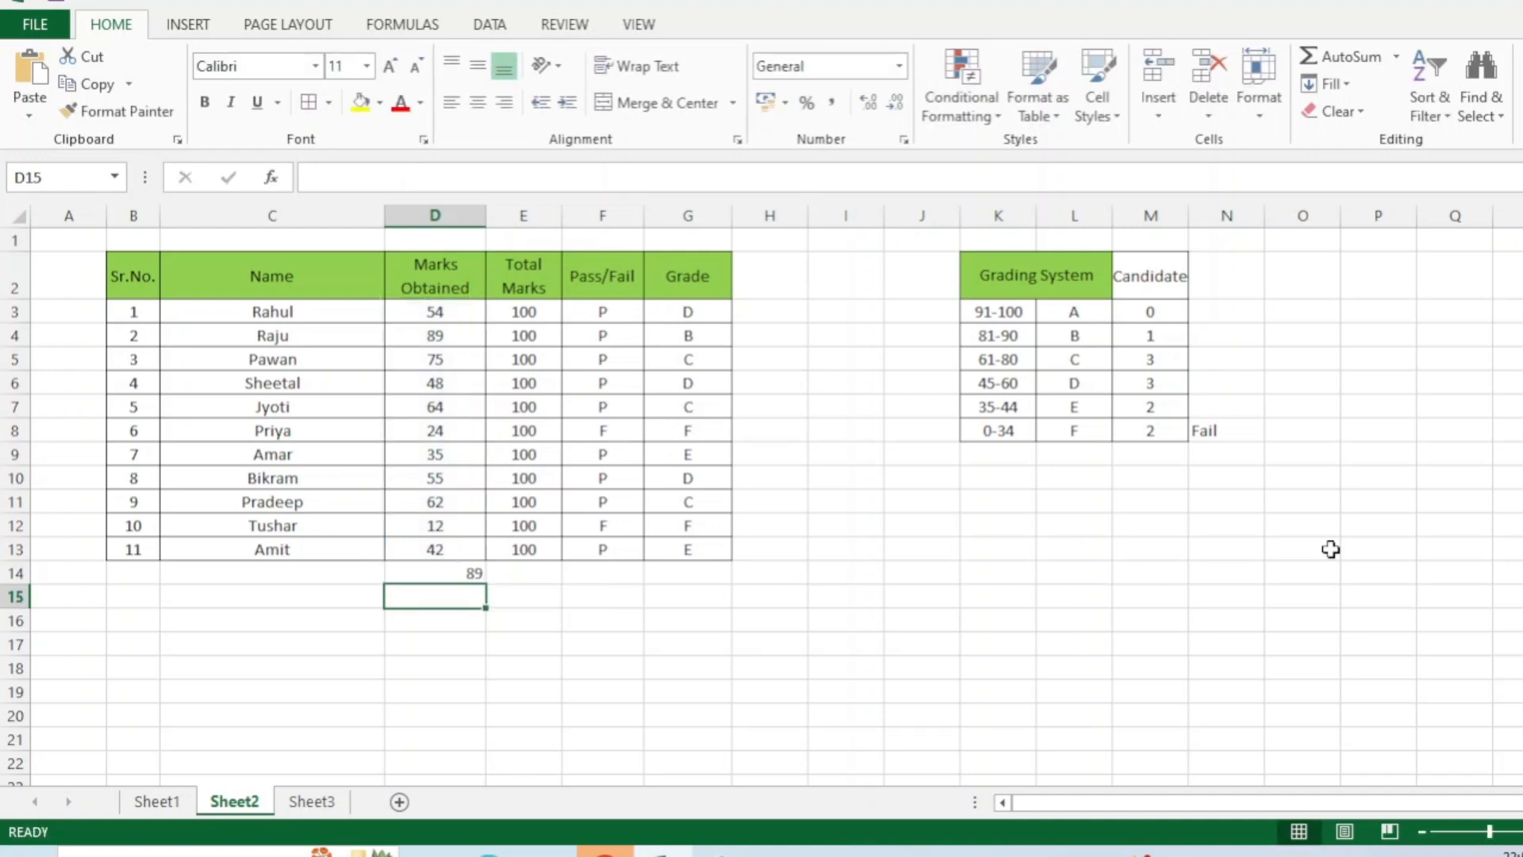
Step: Centre the MAX result in D14 horizontally and compare it with the mark in D4
left_click(480, 573)
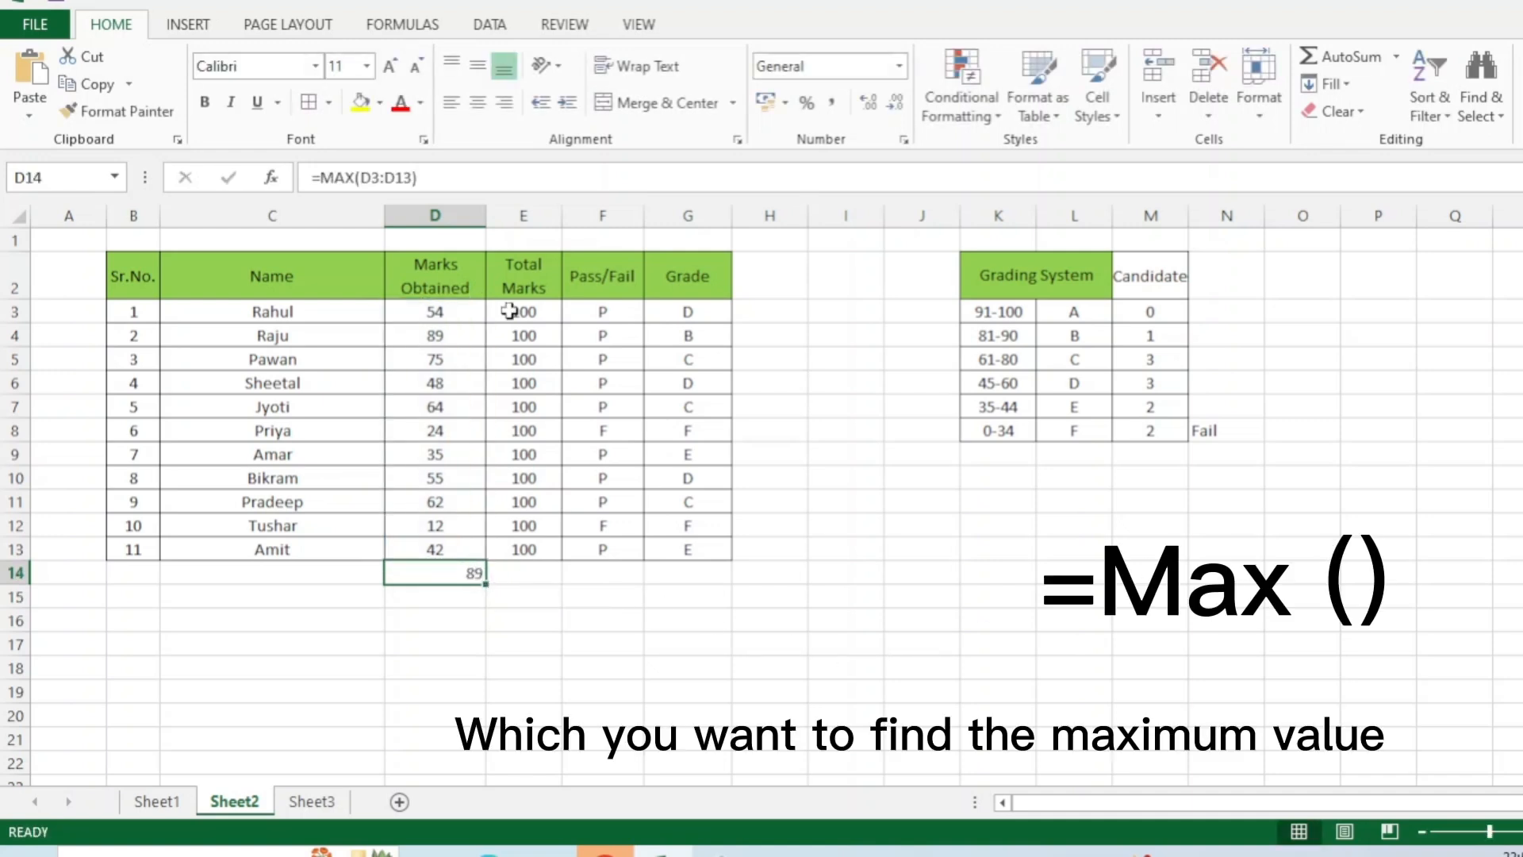
left_click(477, 102)
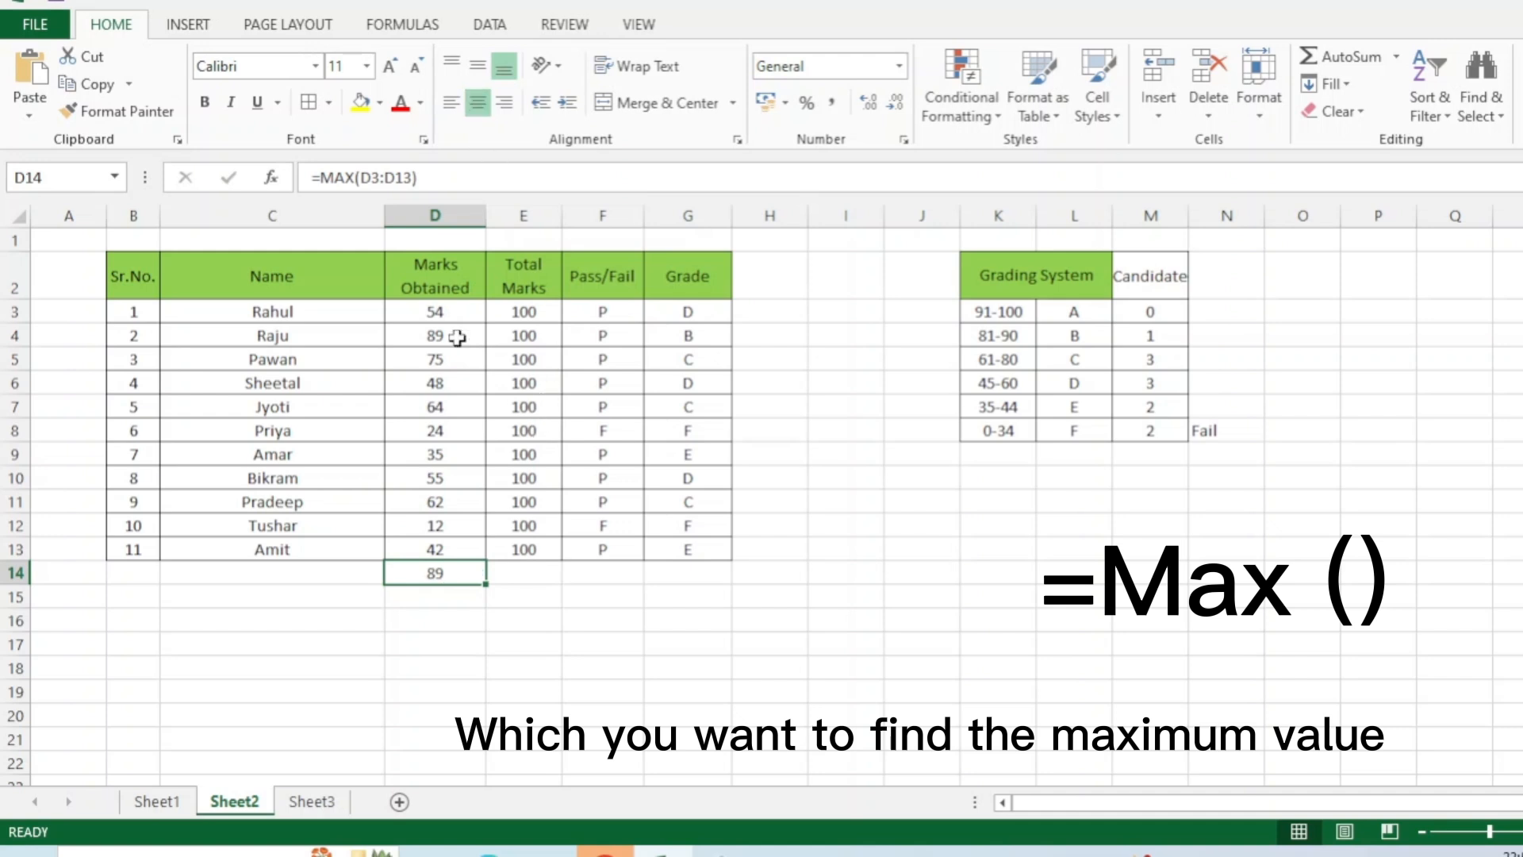
left_click(436, 337)
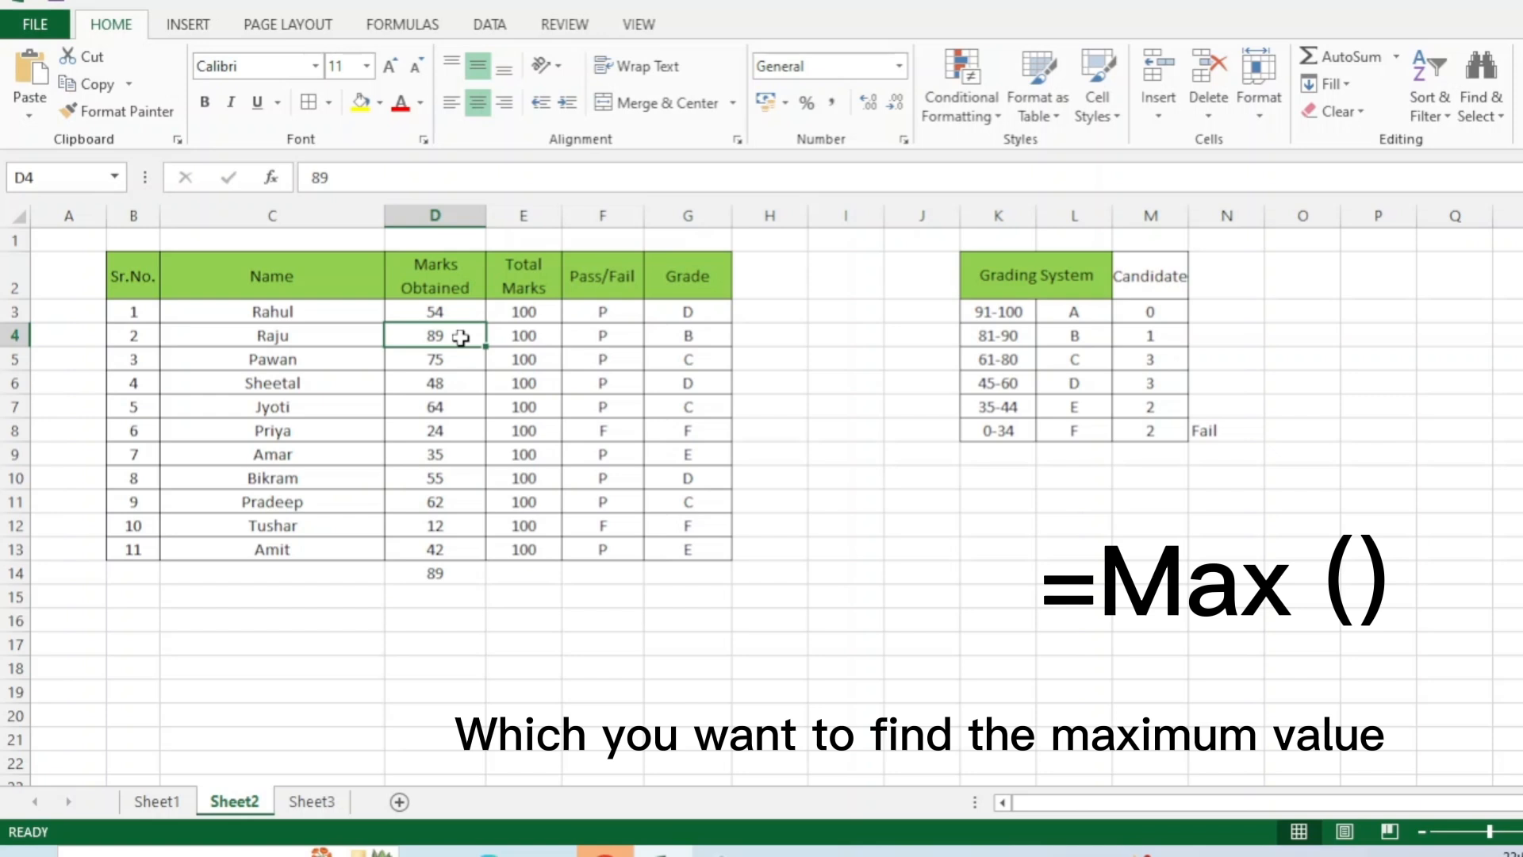
left_click(464, 572)
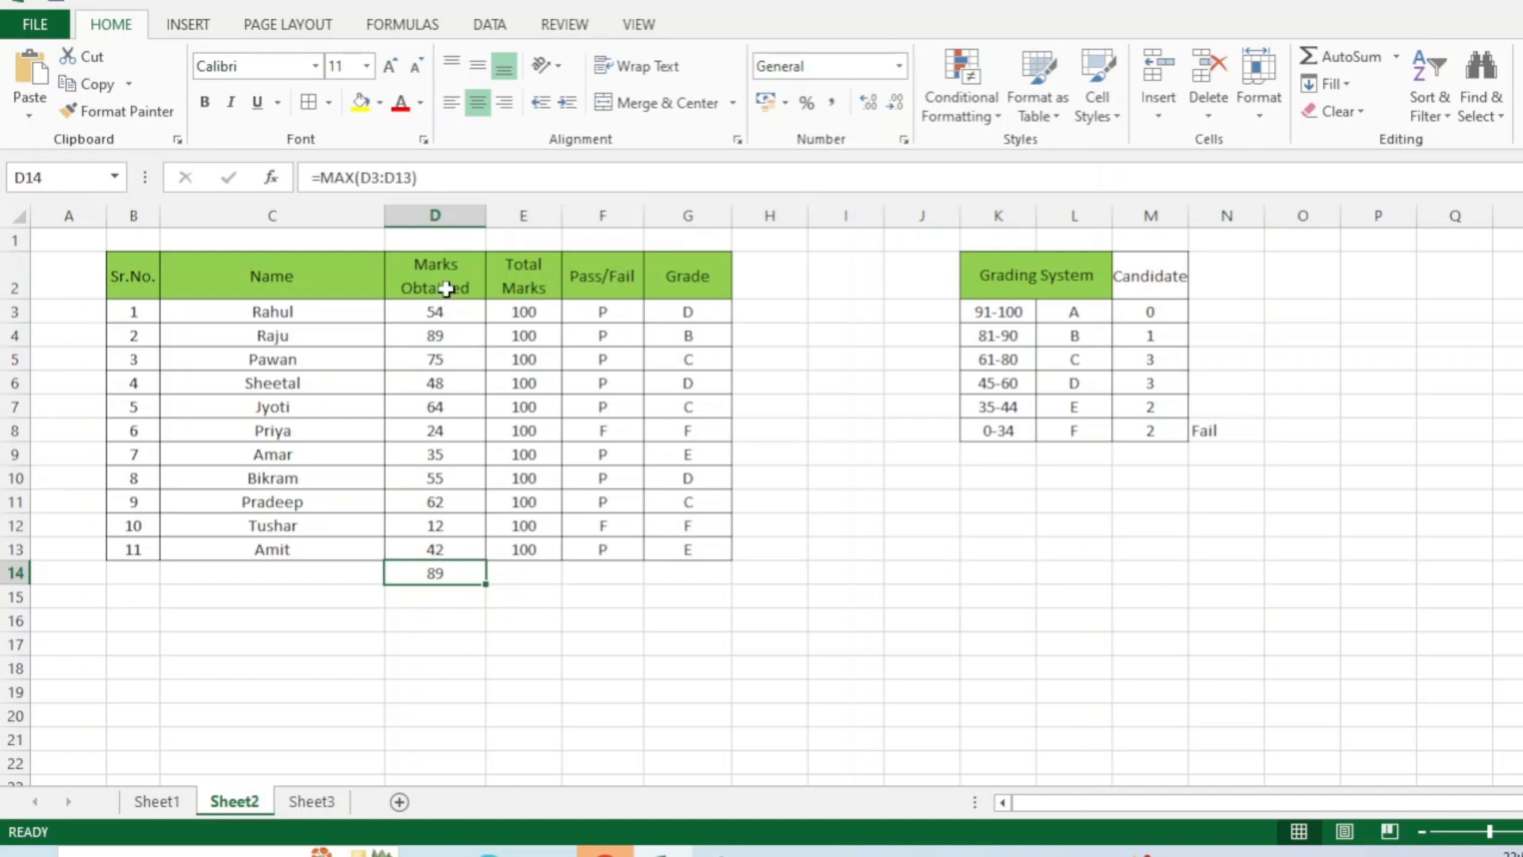
Step: Replace the function name in the D14 formula with MIN, making it =MIN(D3:D13), and enter it
left_click(353, 180)
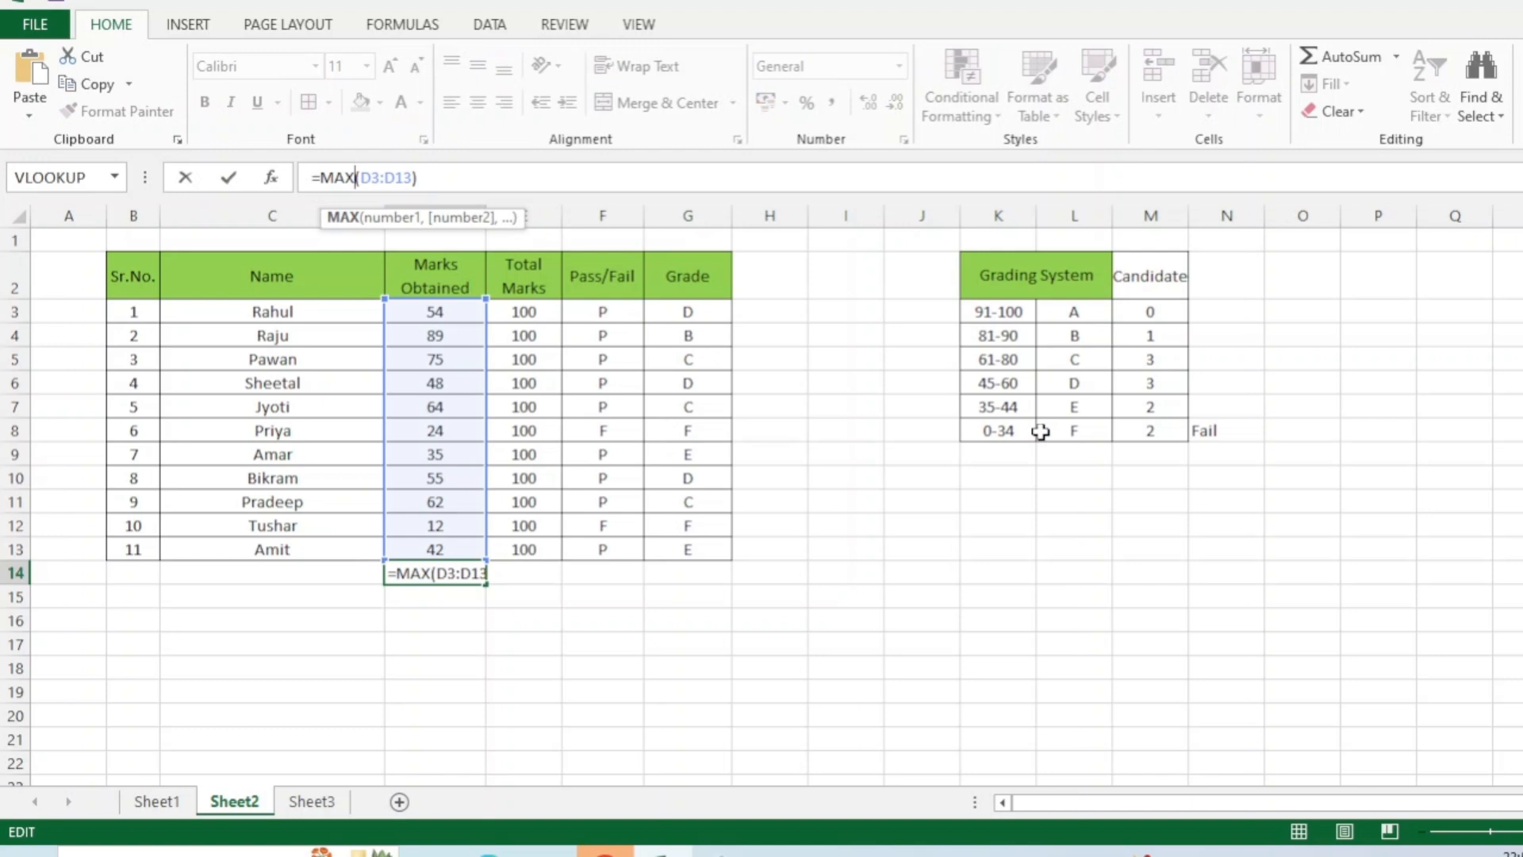
key("BackSpace")
key("BackSpace")
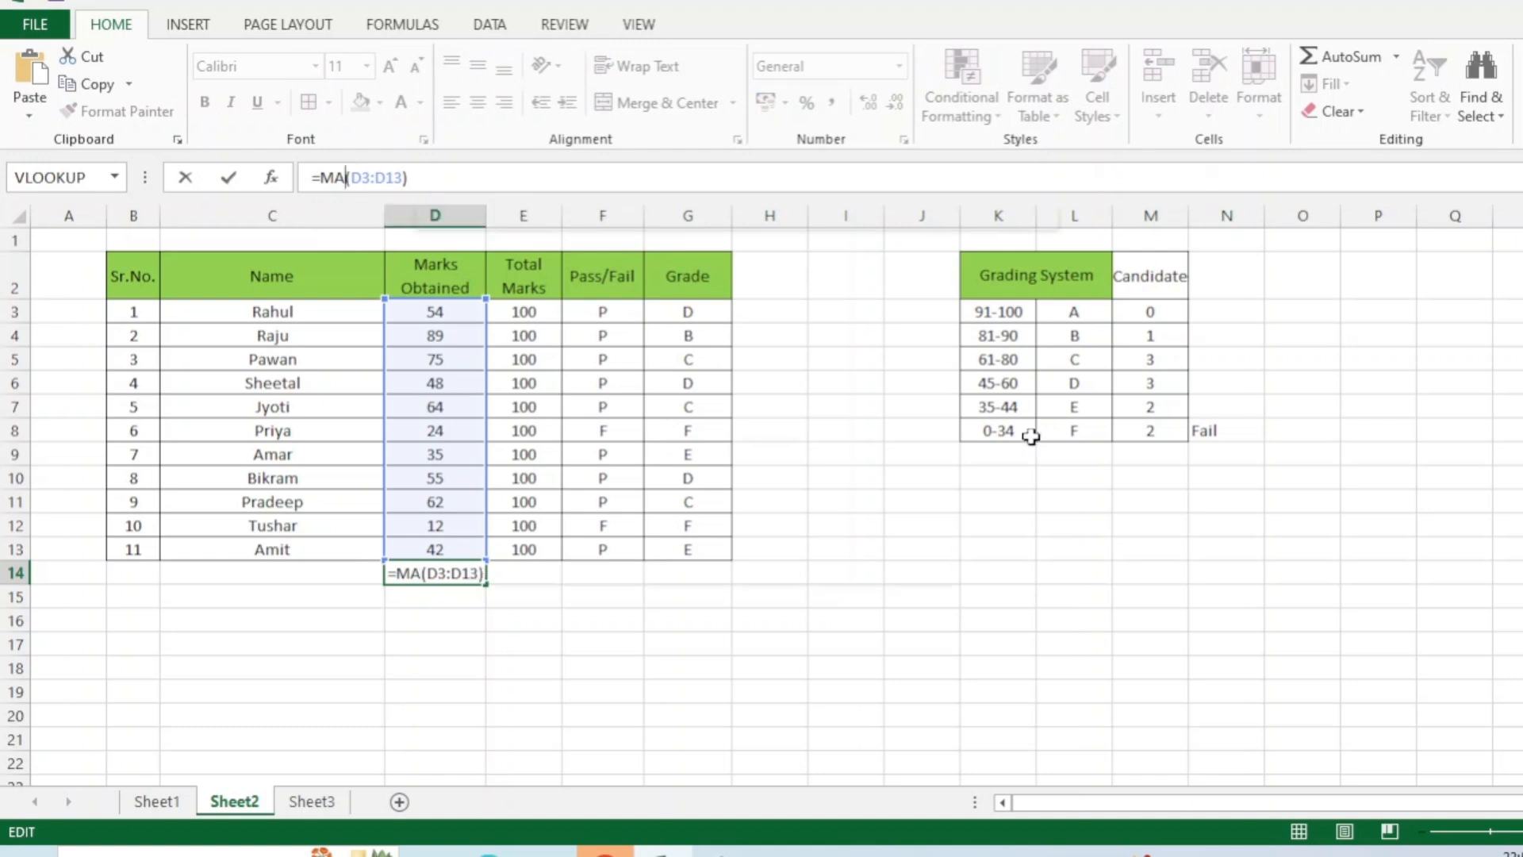
type("in")
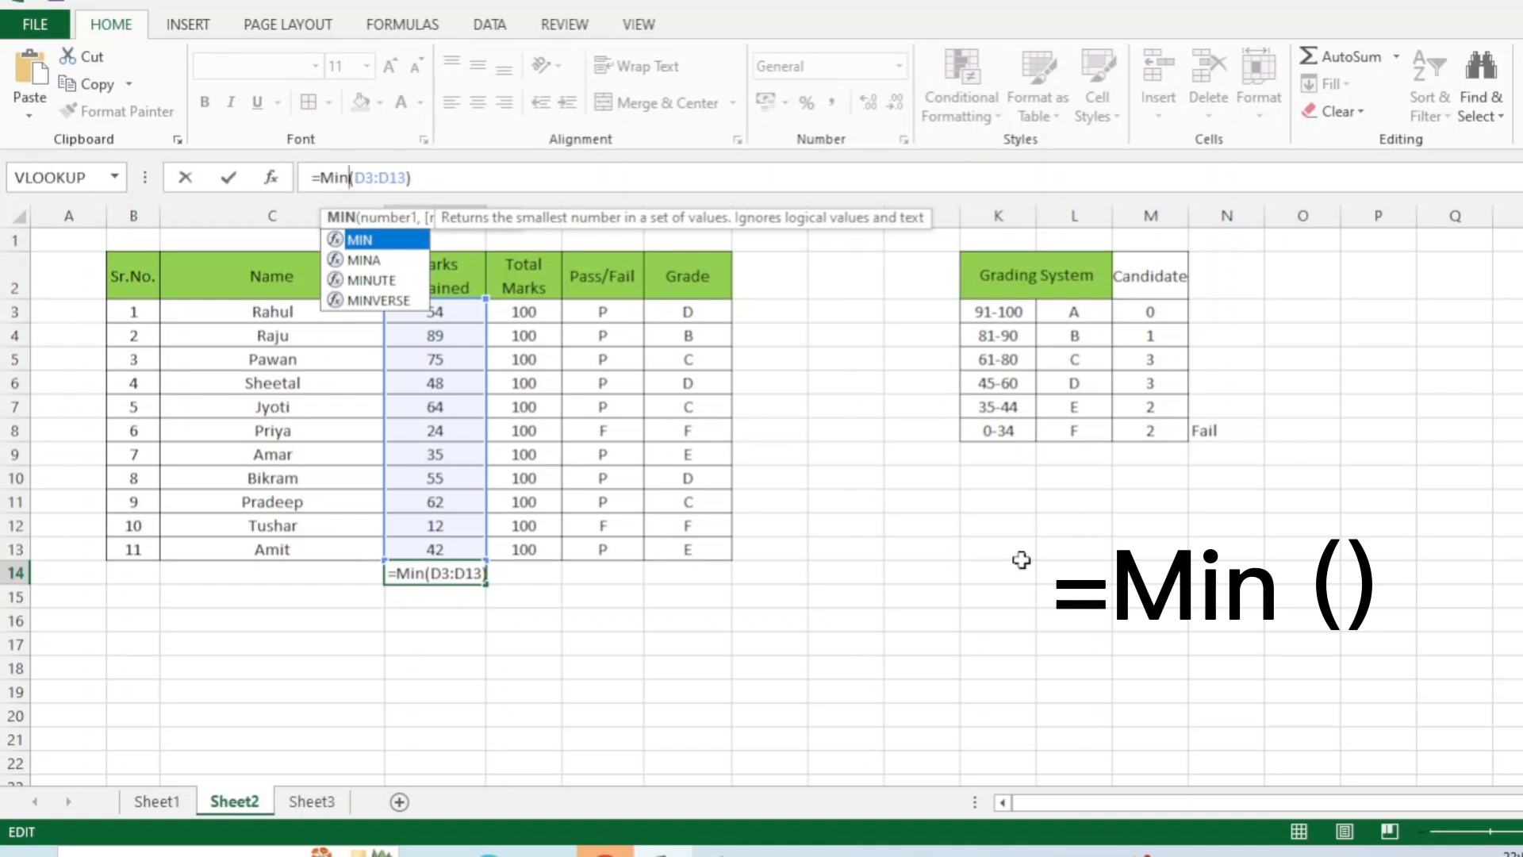
key("Return")
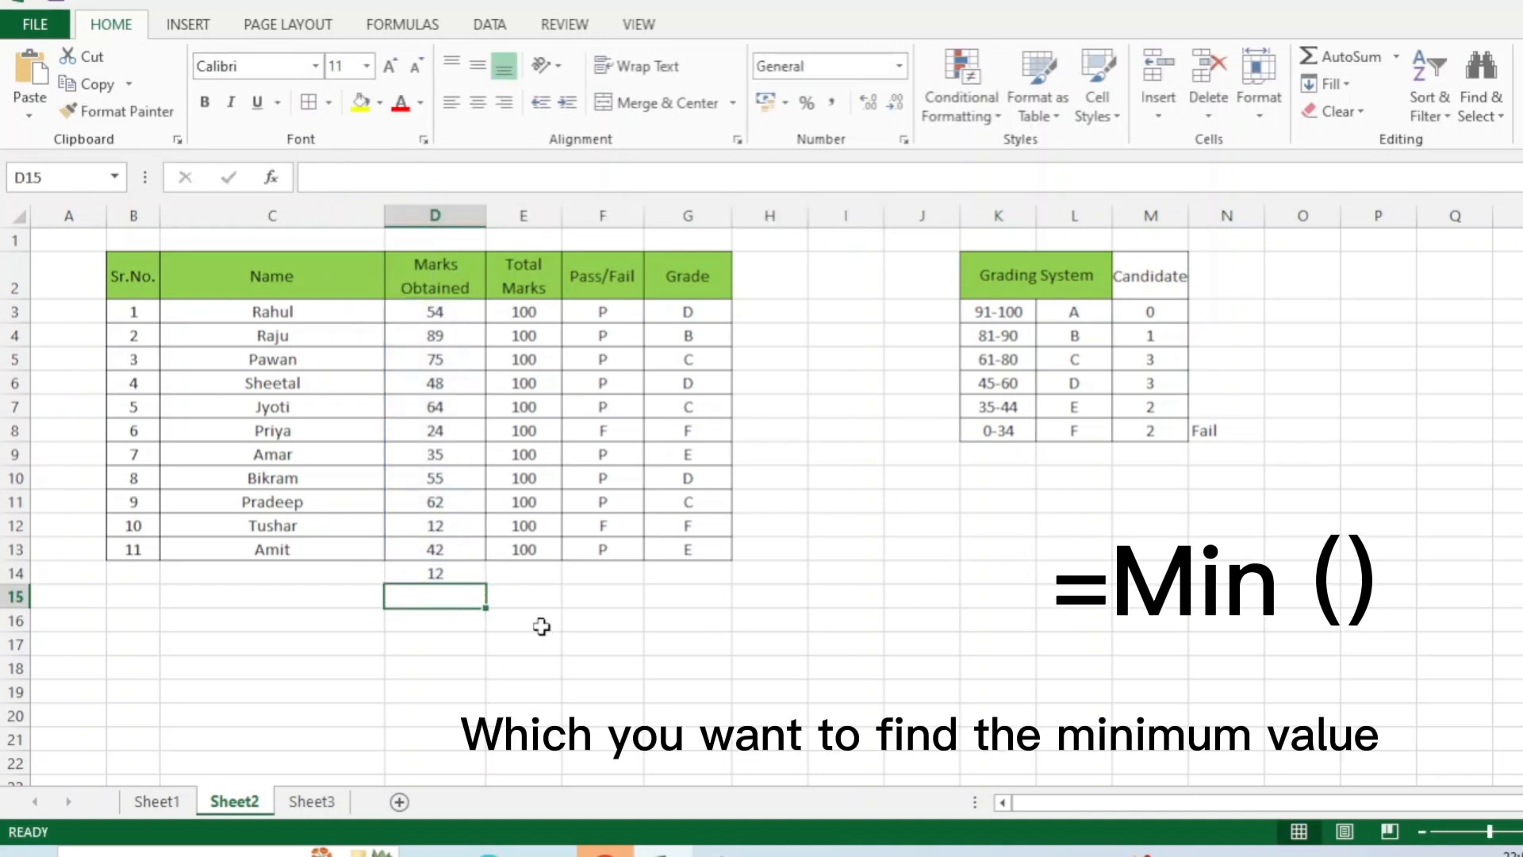
Step: Compare the MIN result in D14 with the mark in D12 and review the marks range D3:D13
left_click(441, 573)
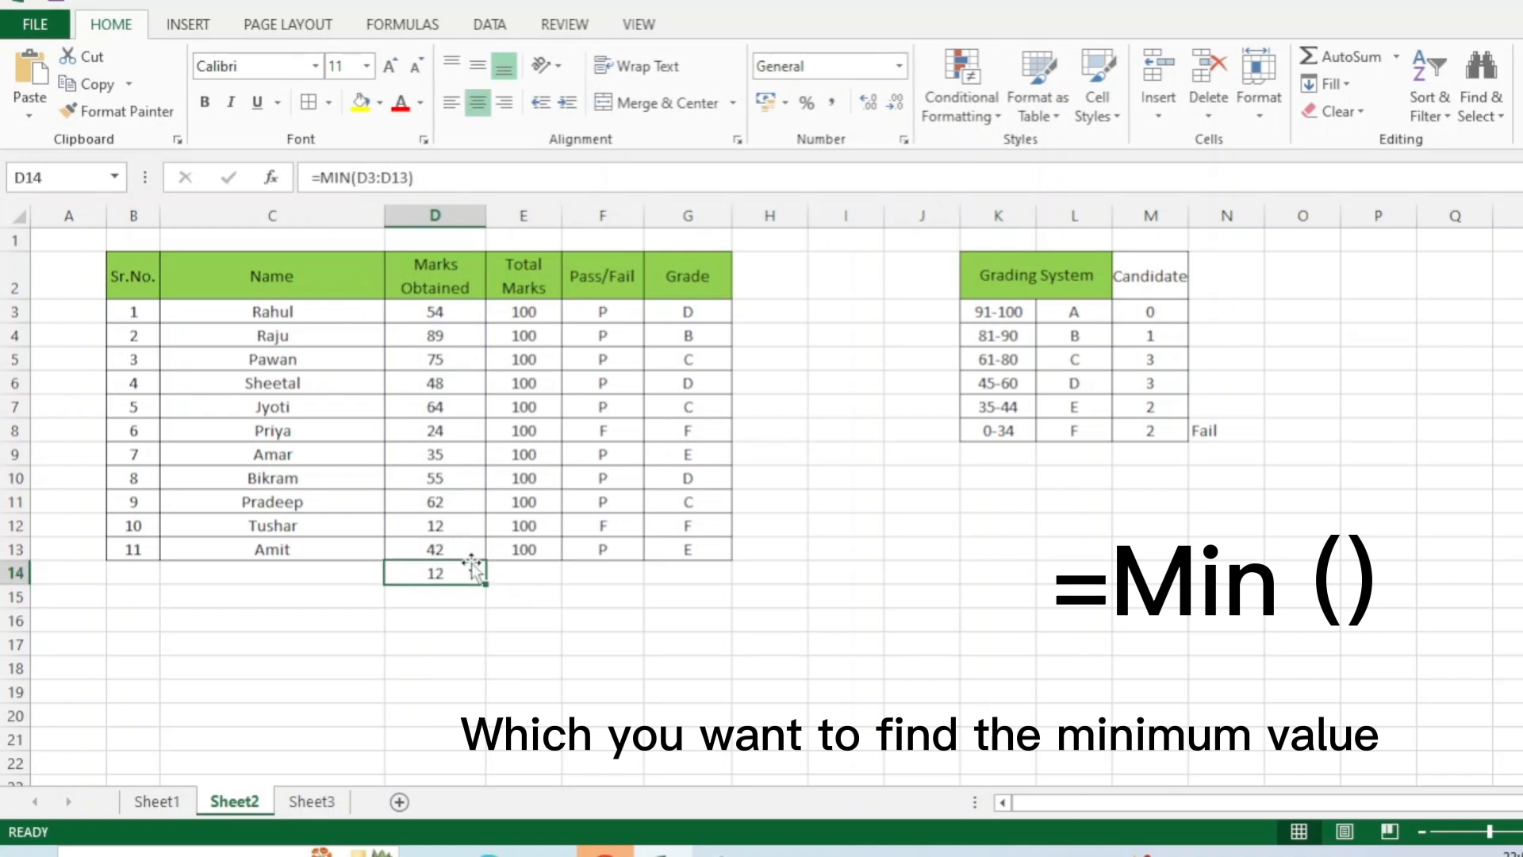
left_click(457, 522)
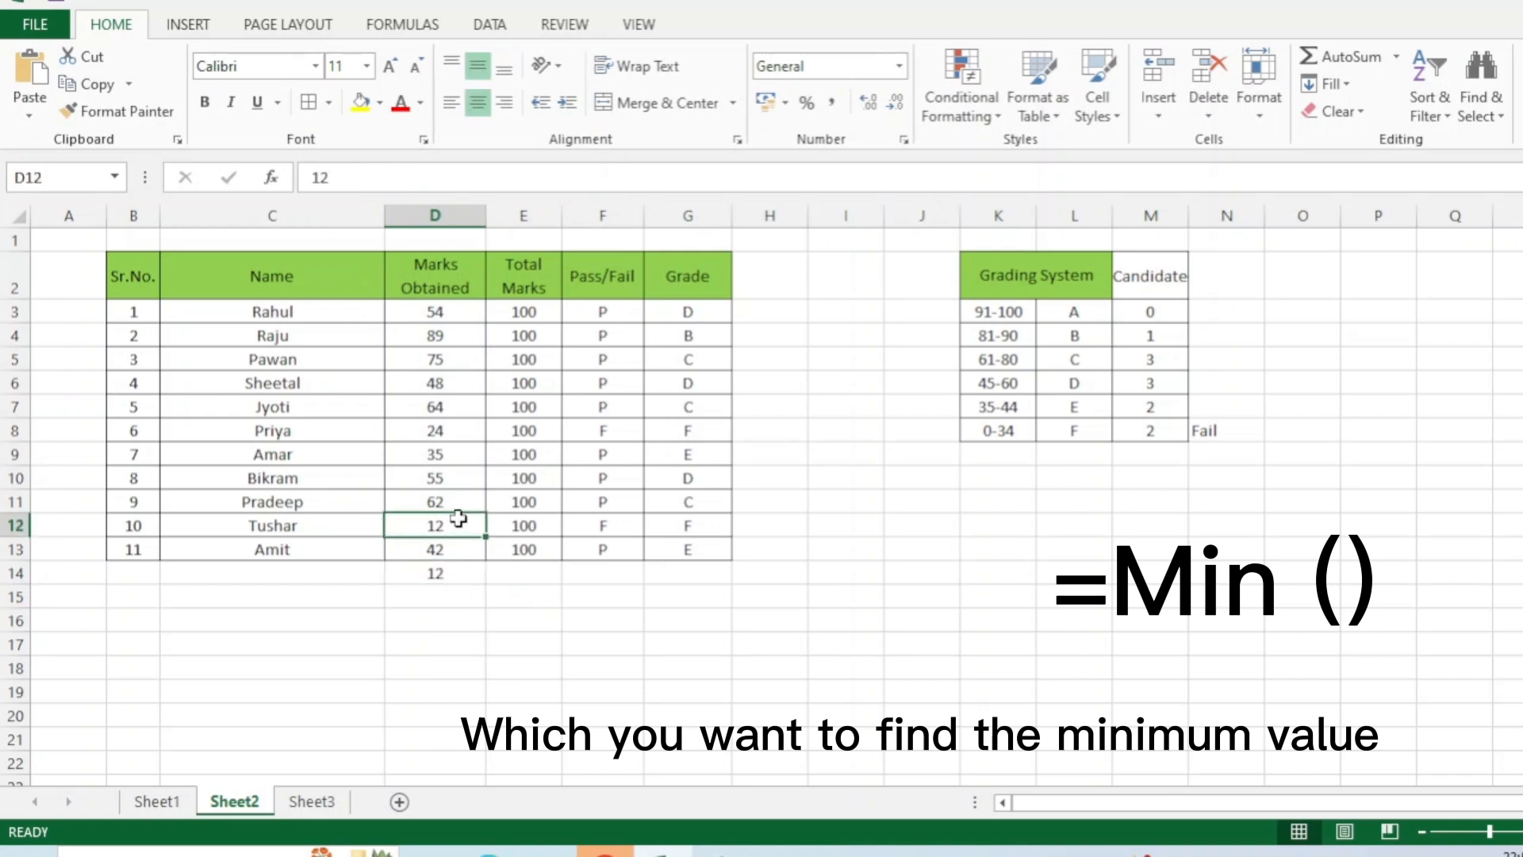
left_click(457, 575)
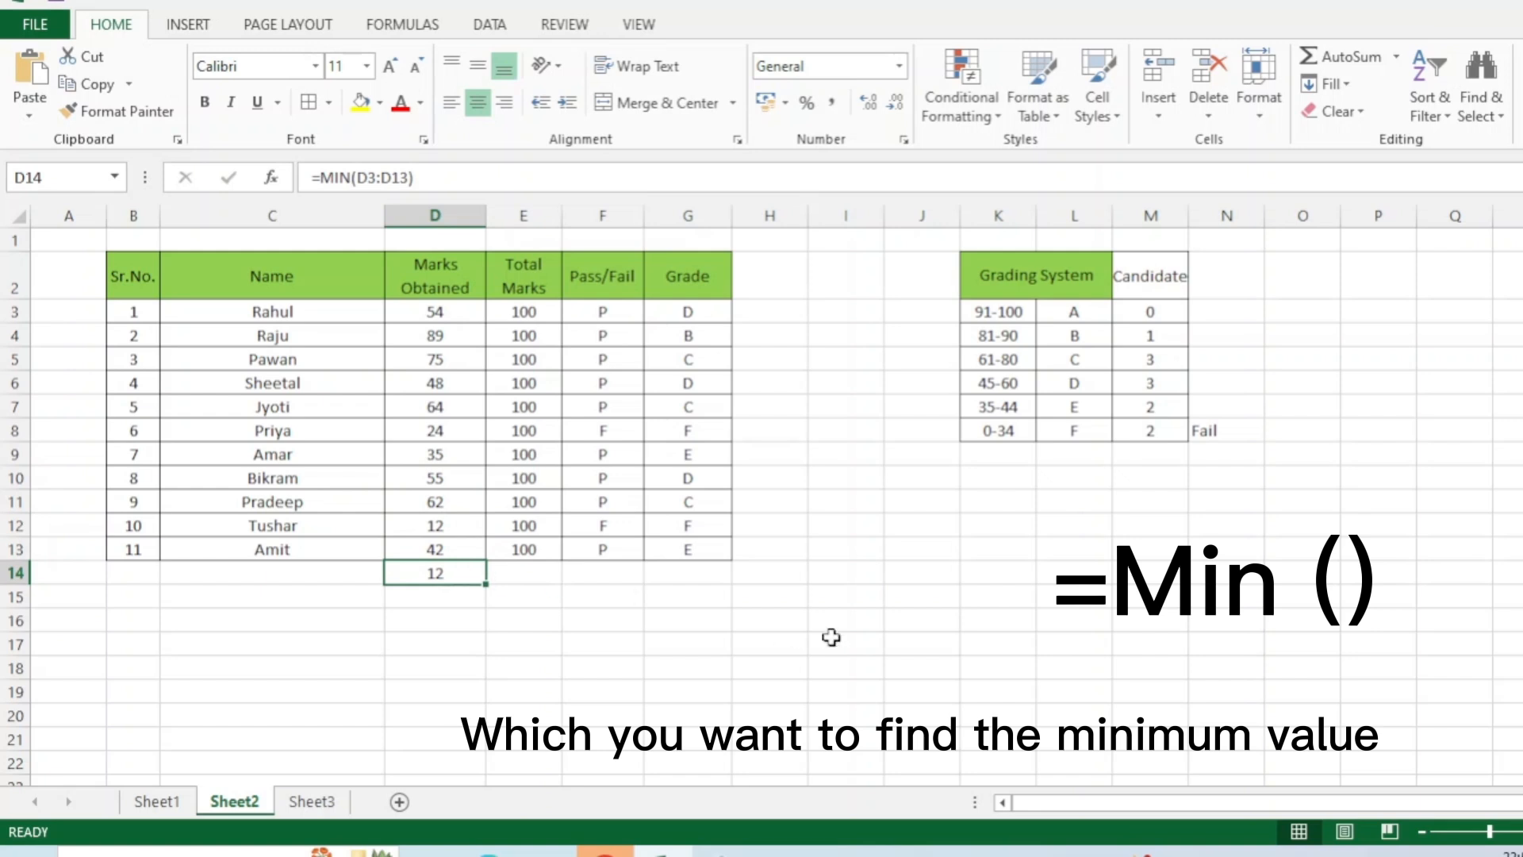
left_click_drag(433, 311, 441, 551)
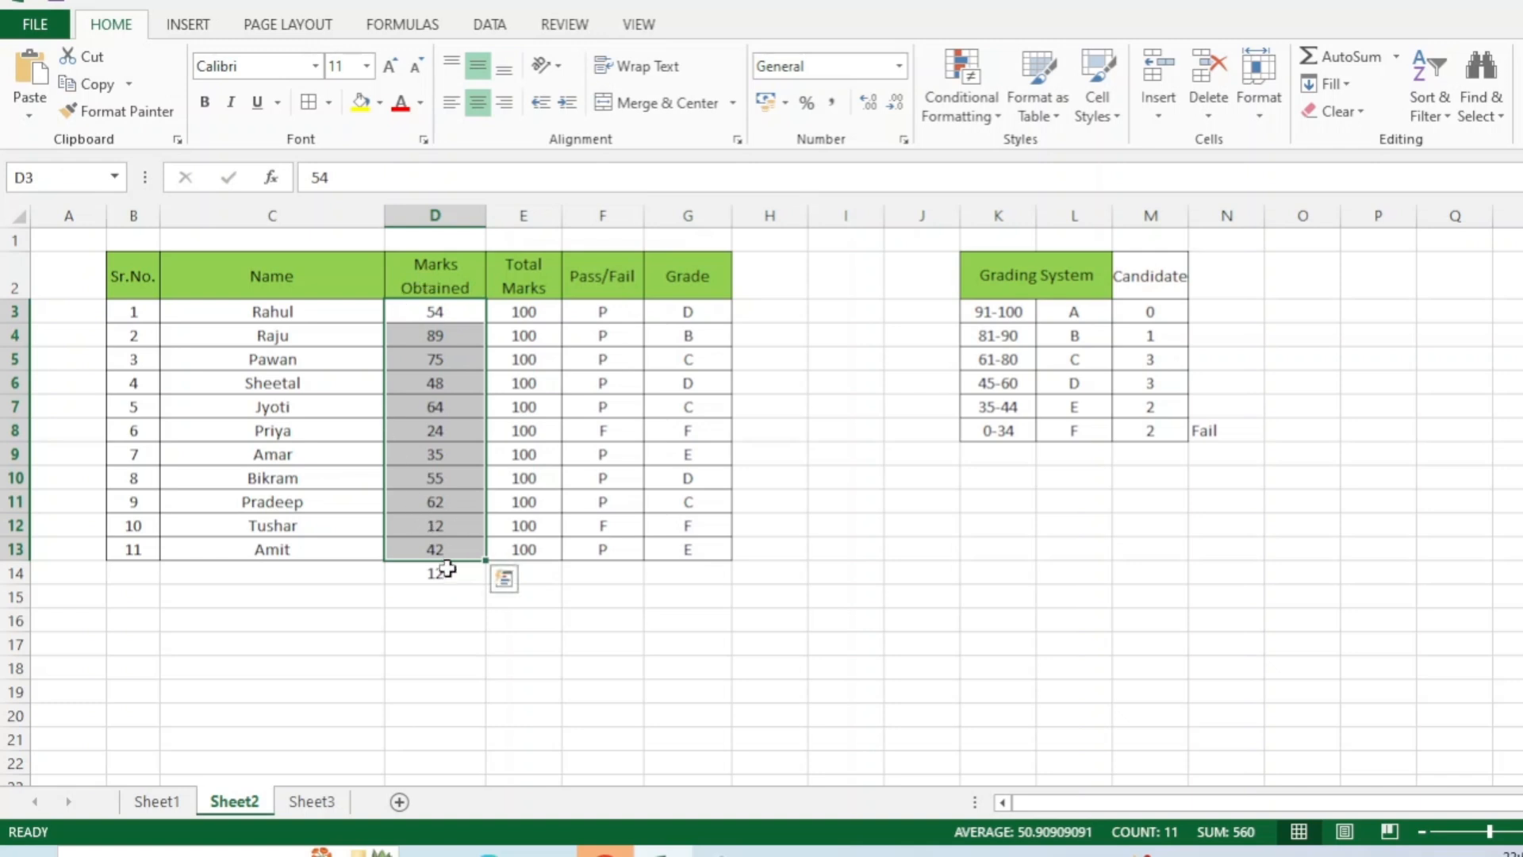
left_click(448, 568)
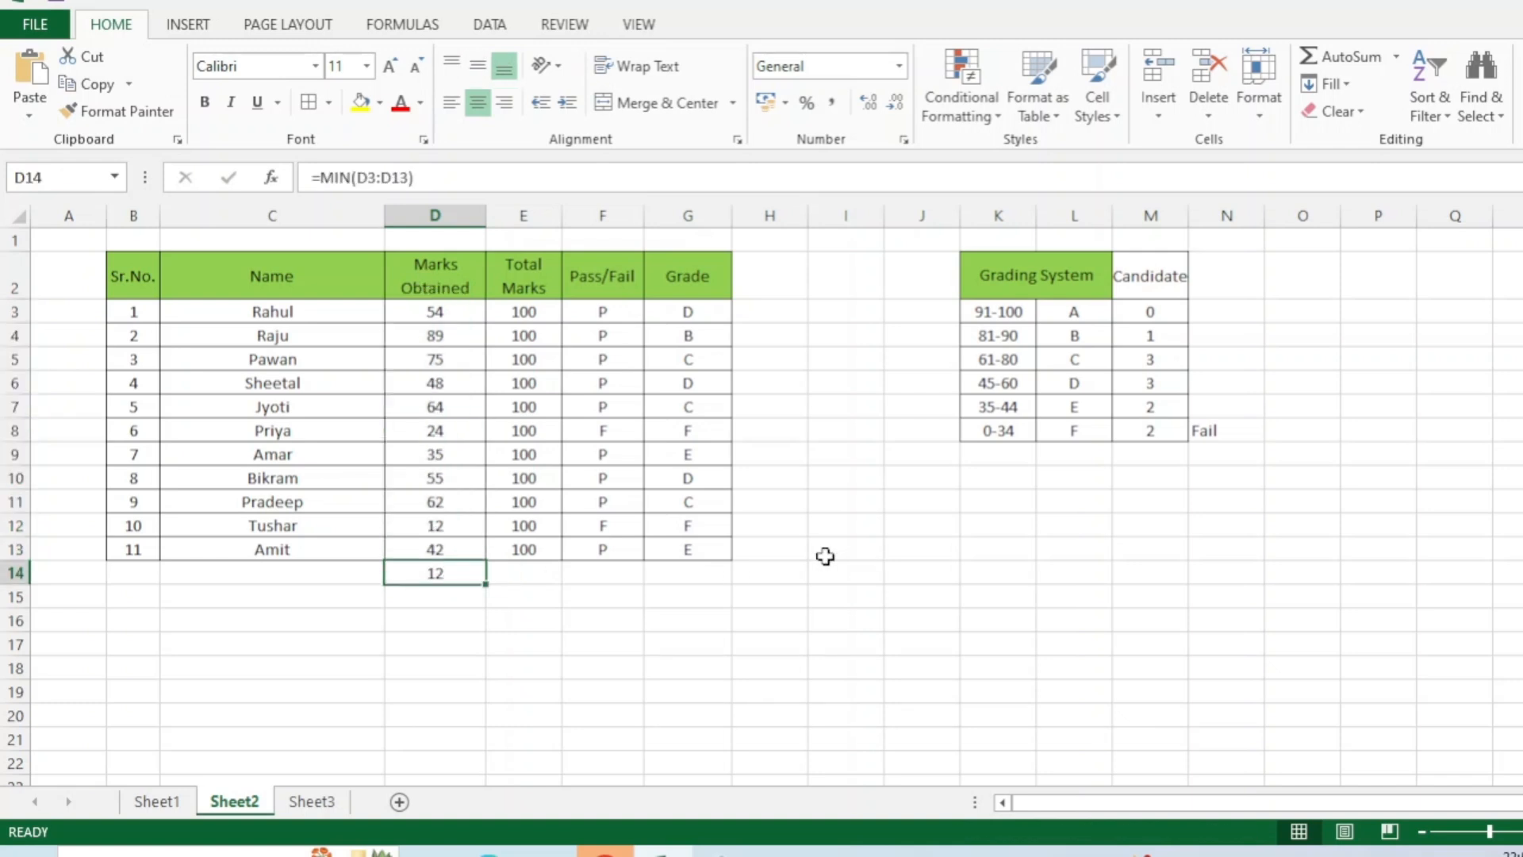
left_click(346, 176)
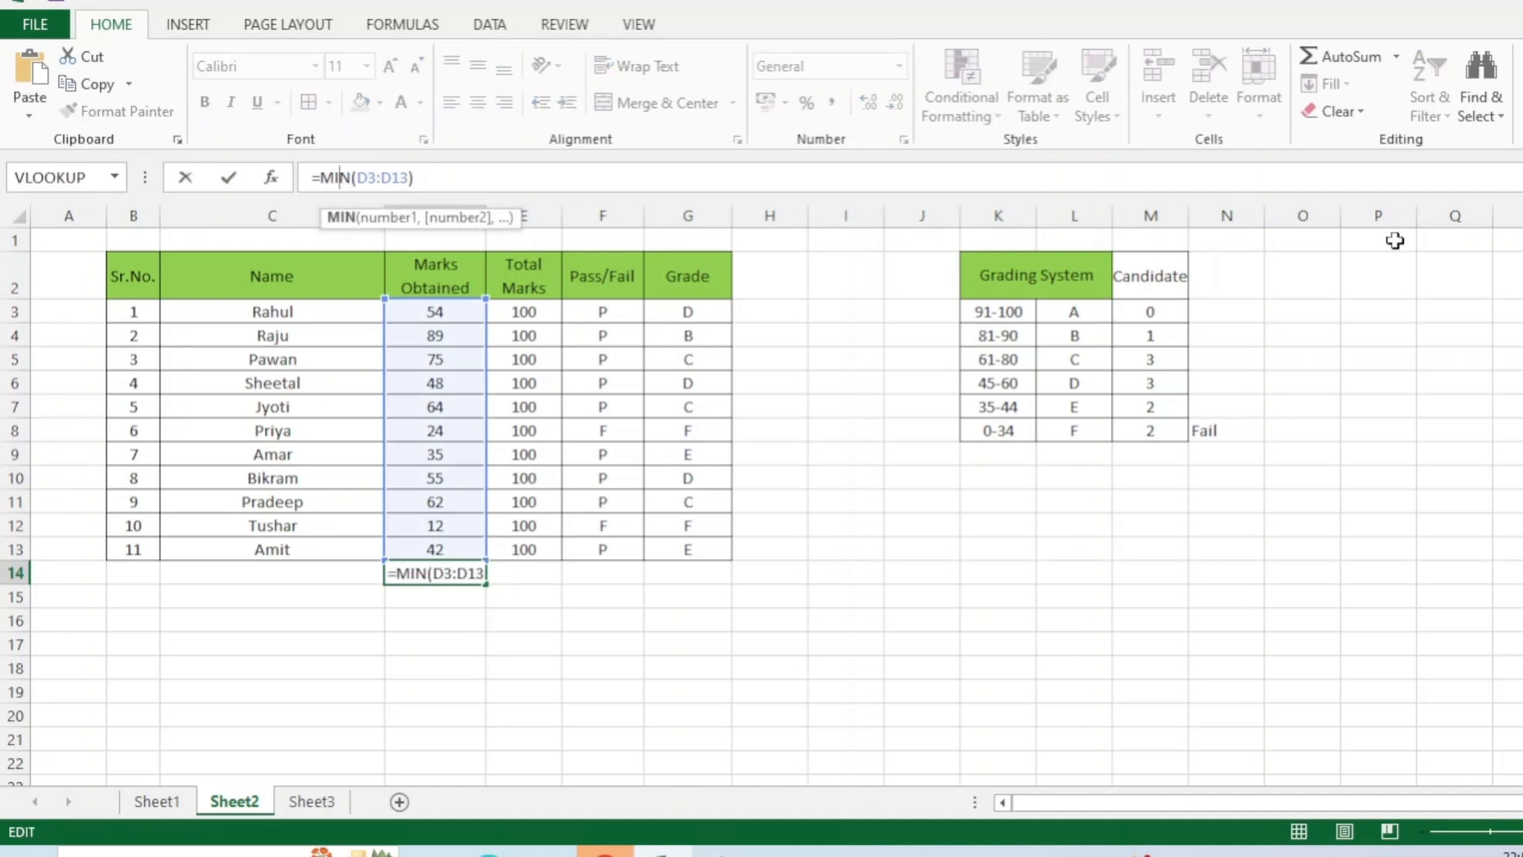
key("BackSpace")
key("BackSpace")
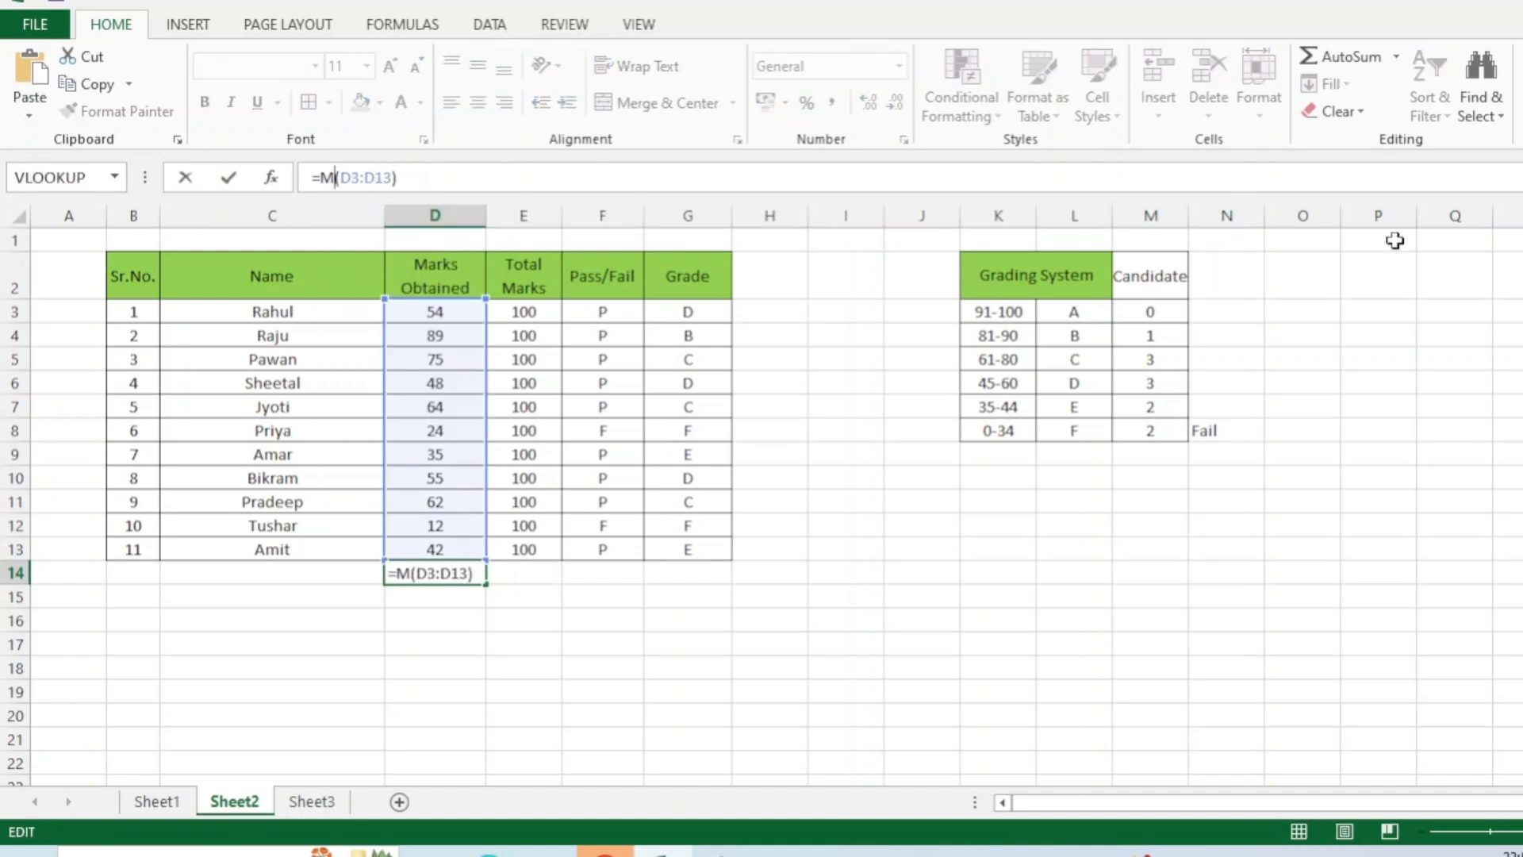
key("Escape")
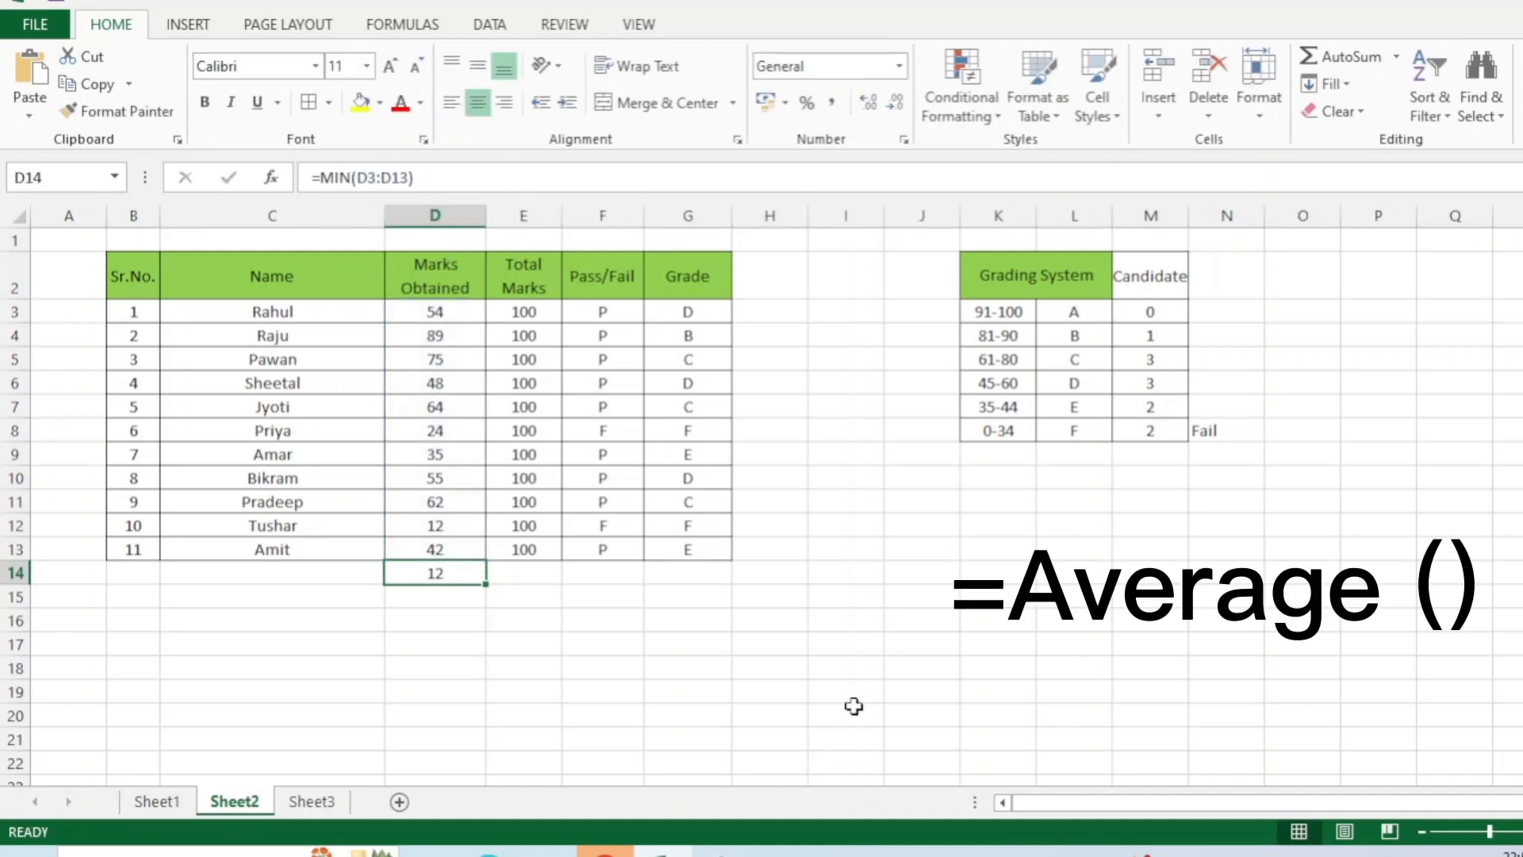
Step: Overwrite D14 with =AVERAGE(D3:D13) to calculate the average of the marks obtained
type("=")
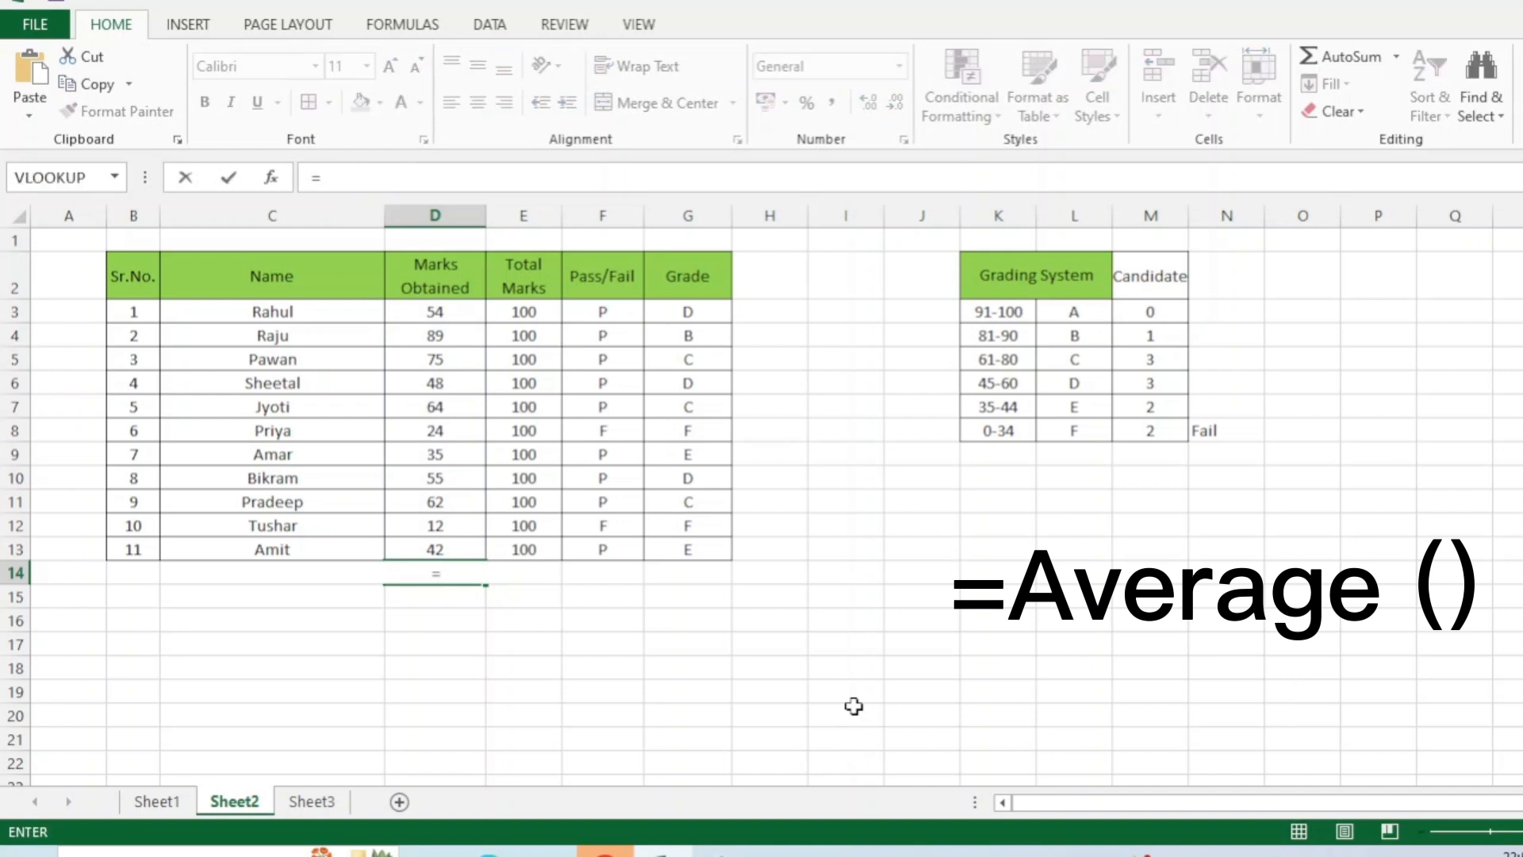
type("Average(")
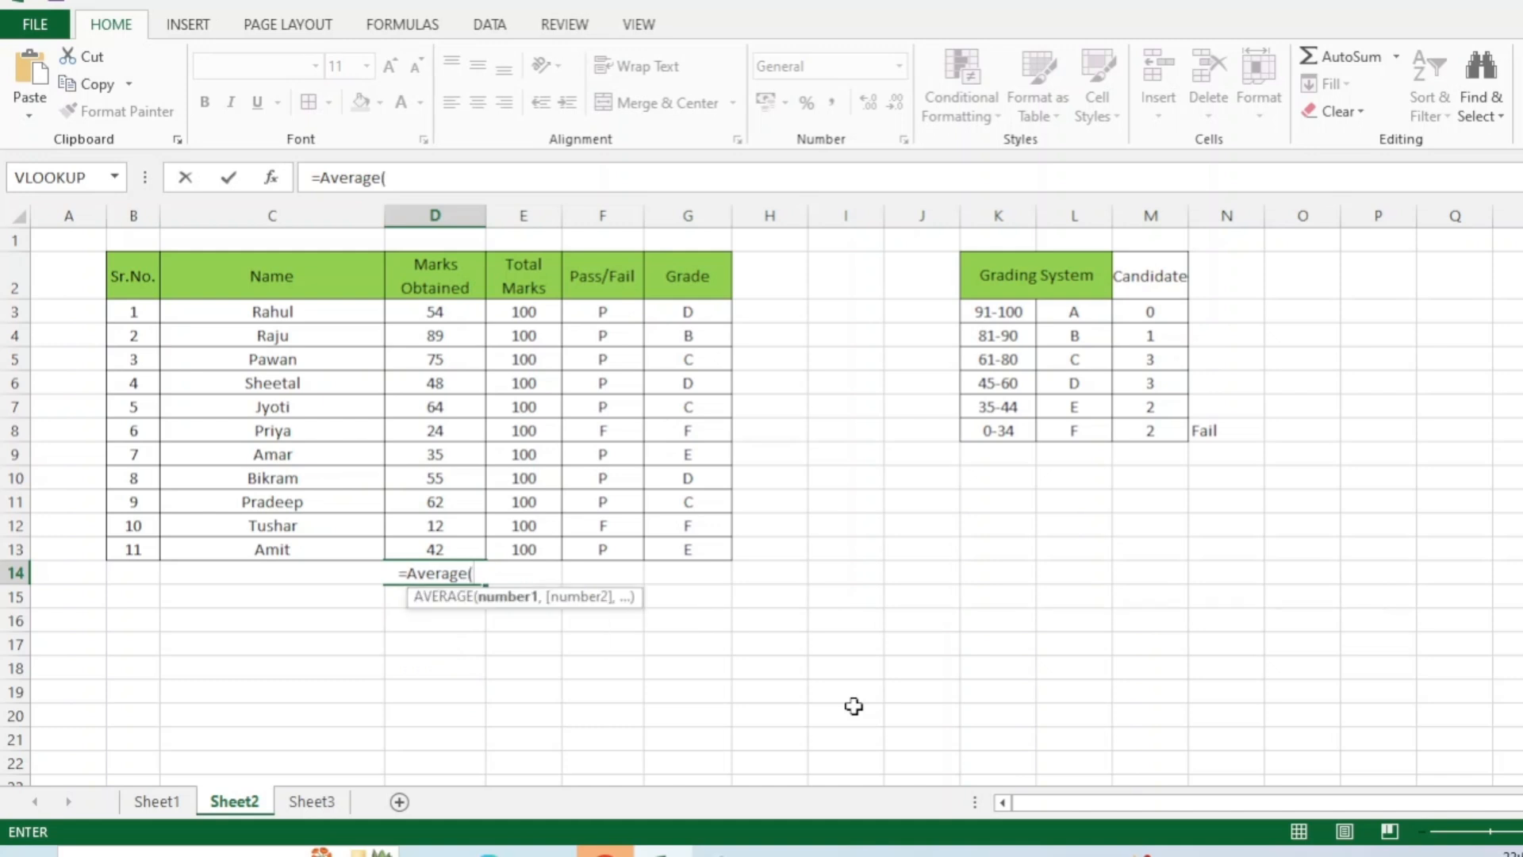
left_click(434, 312)
left_click_drag(435, 341, 442, 544)
type(")")
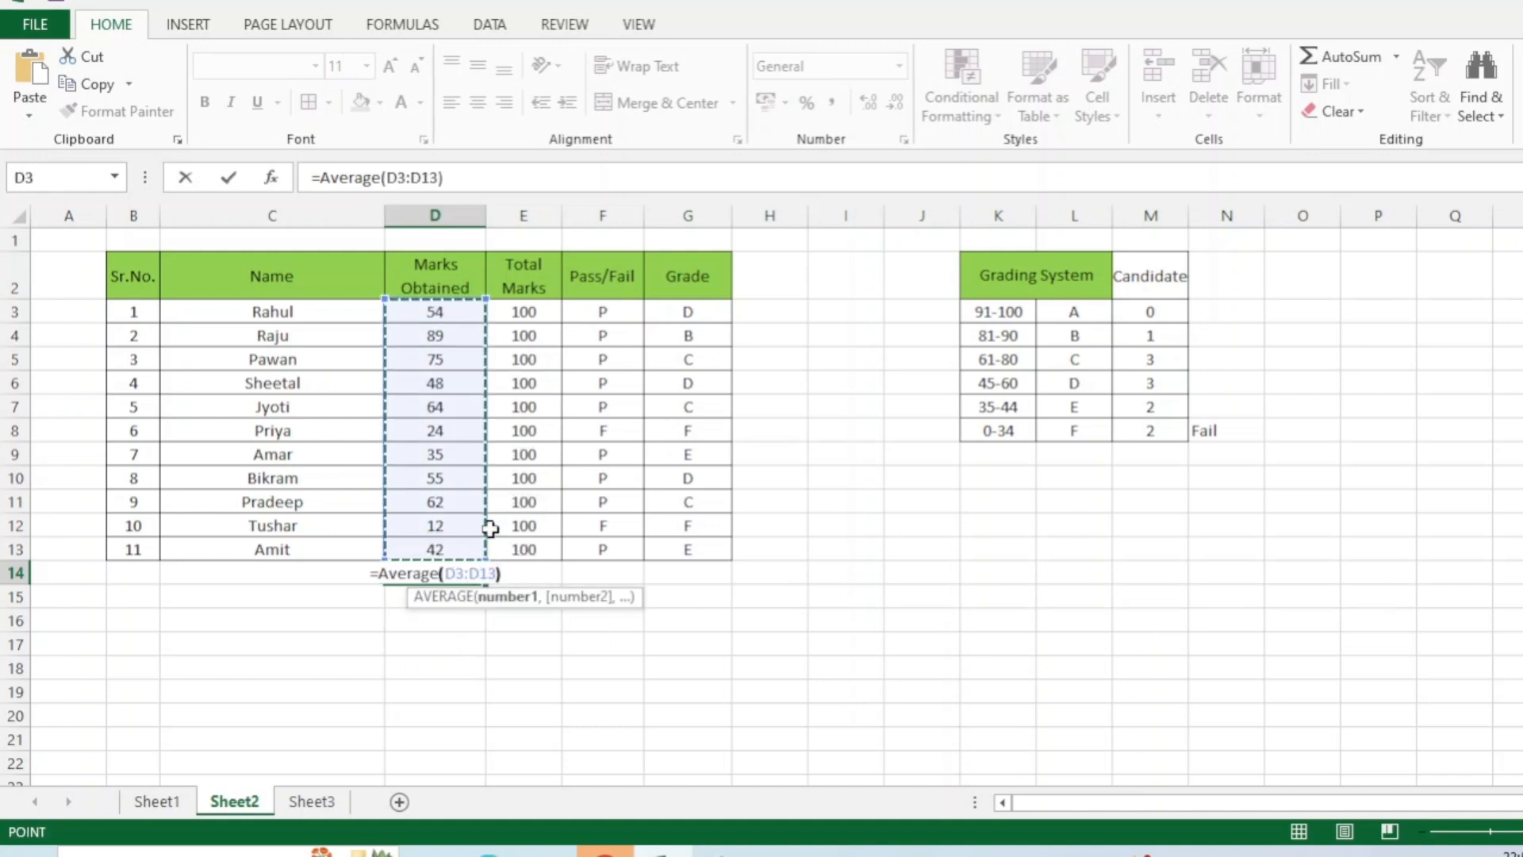
key("Return")
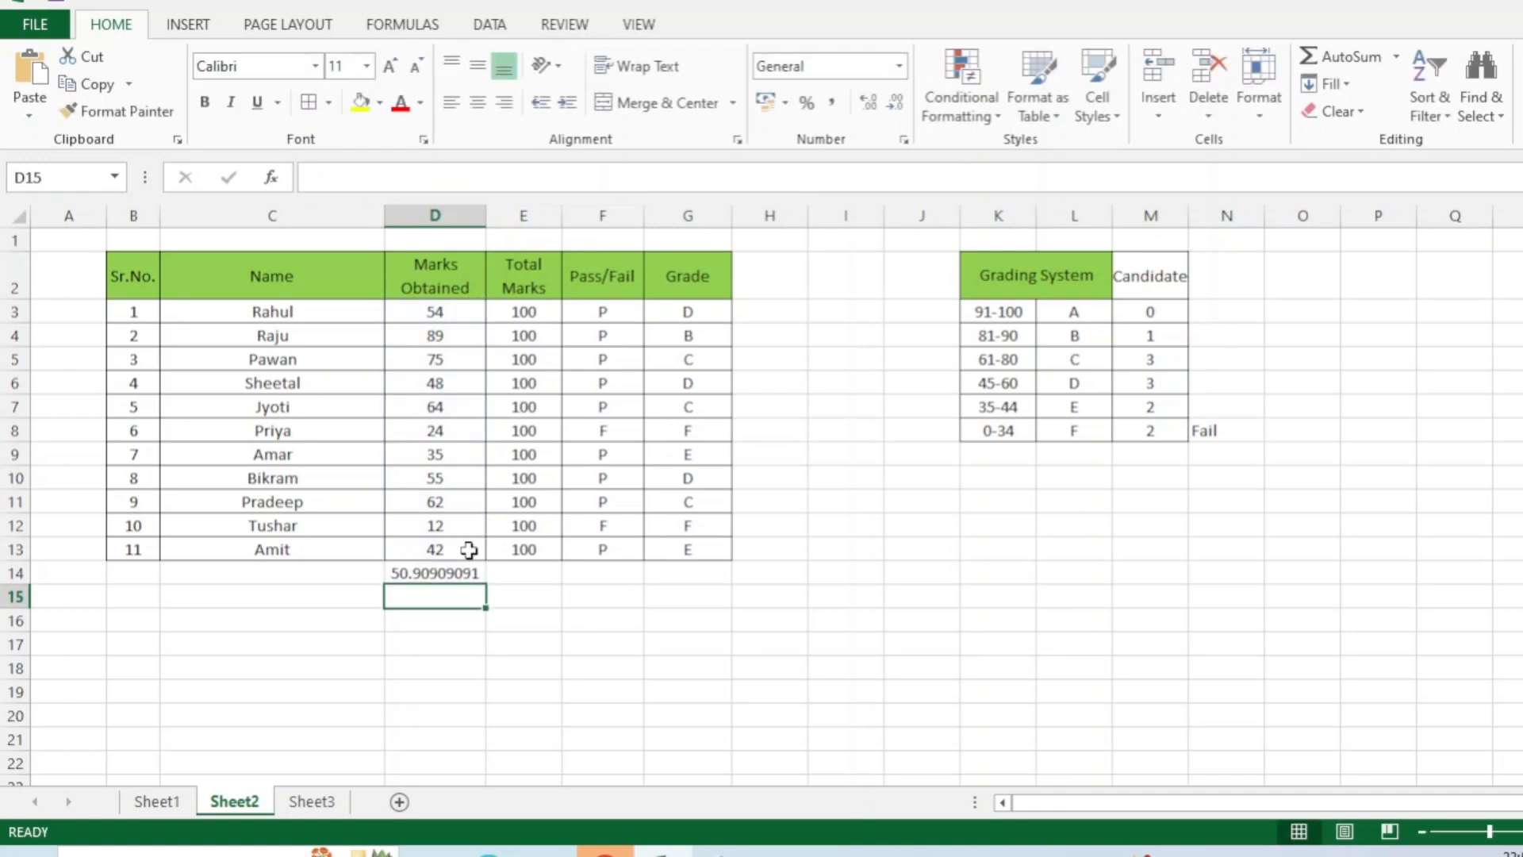
Step: Reduce the average in D14 to two decimal places
left_click(451, 572)
left_click(895, 103)
left_click(895, 103)
left_click(895, 103)
left_click(895, 103)
left_click(895, 103)
left_click(894, 103)
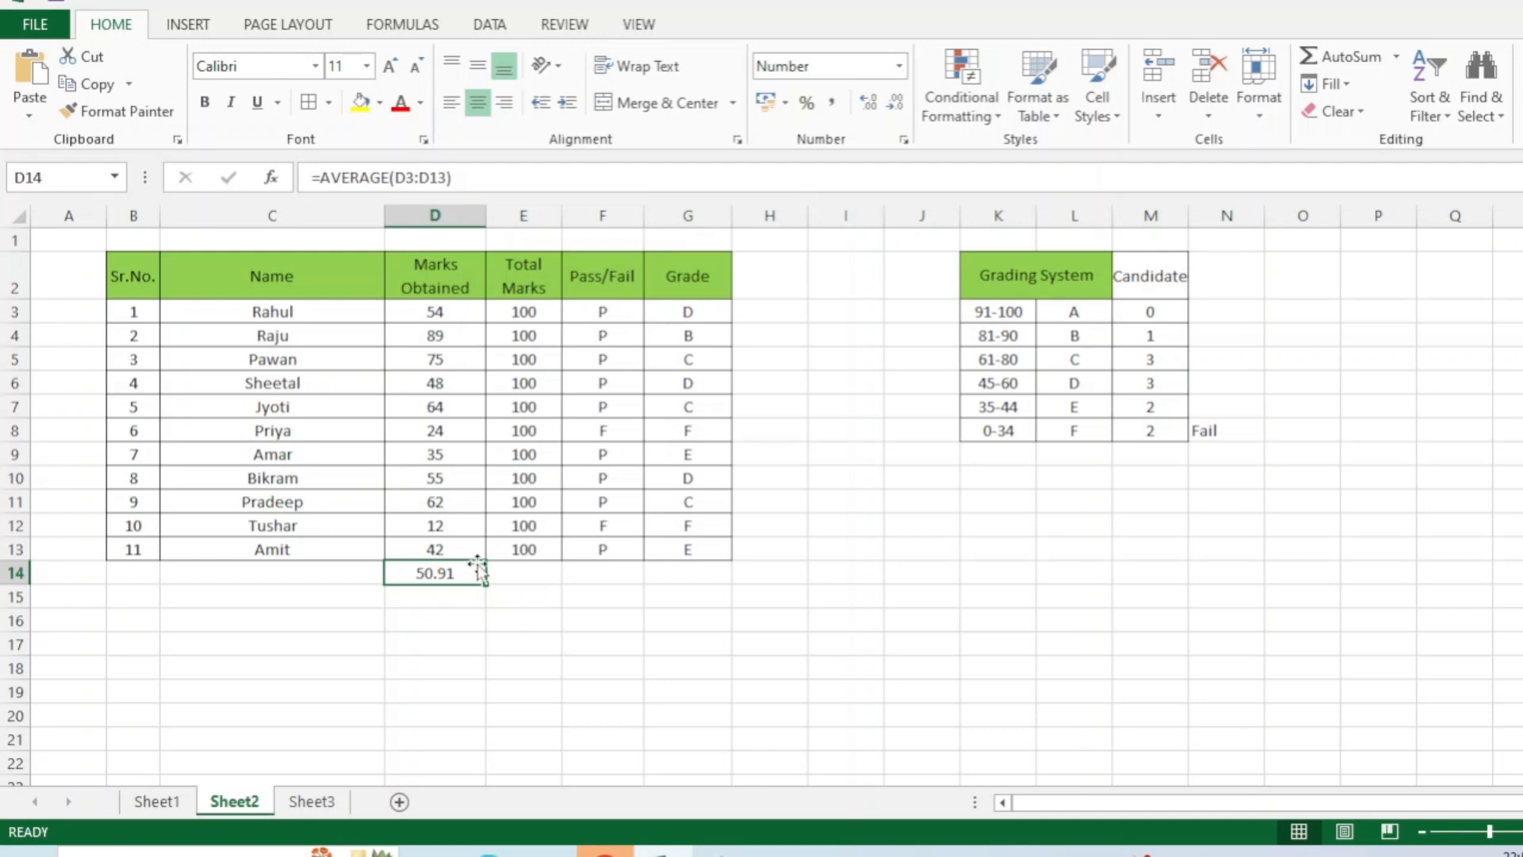
Step: Clear the average from D14 and enter =SUM(D3:D13) there to total the marks
key("Delete")
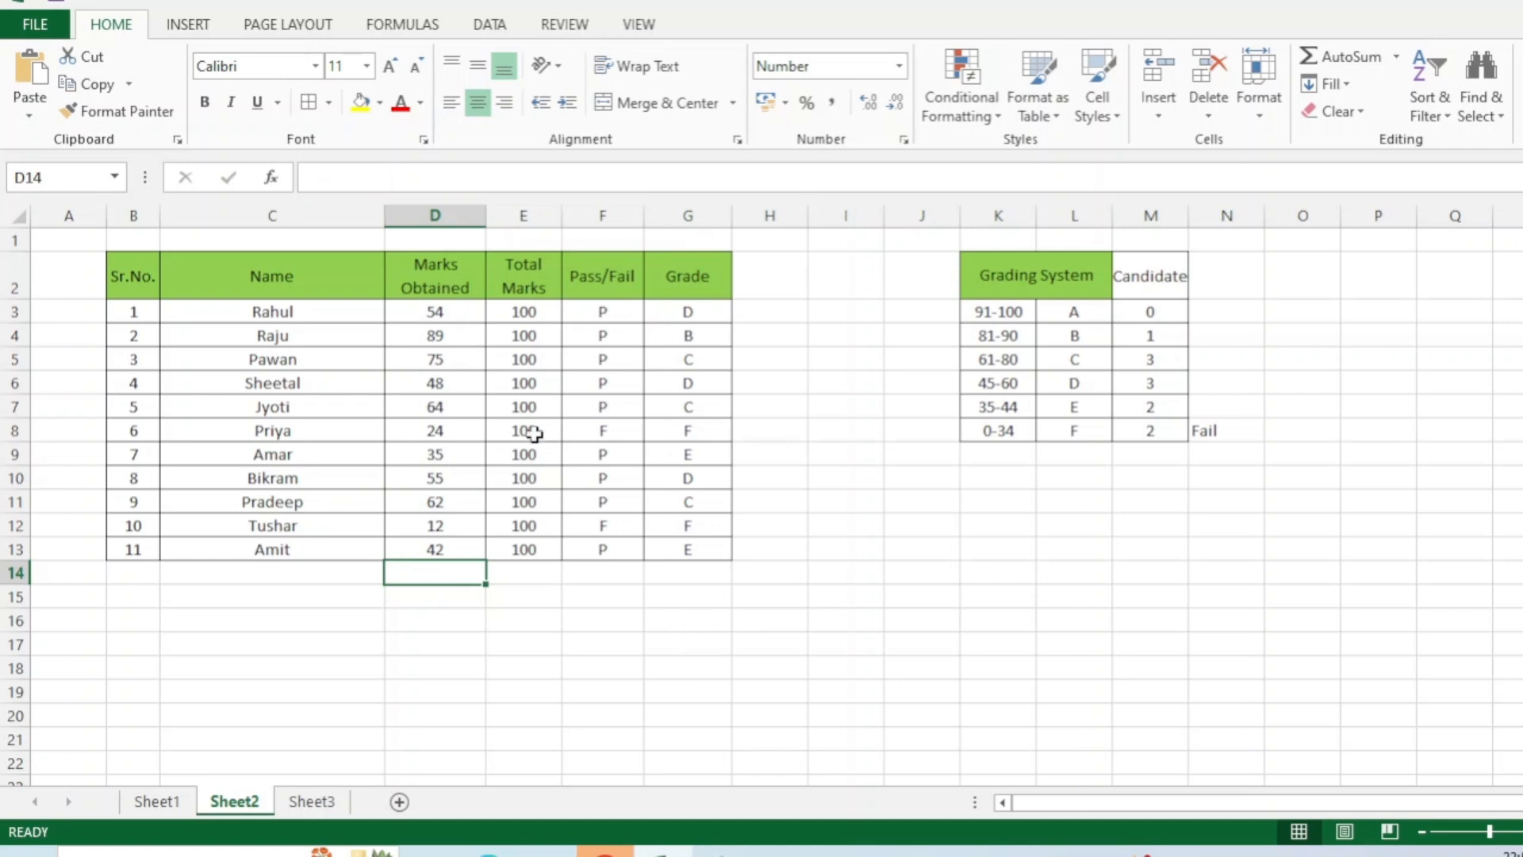
left_click_drag(465, 310, 443, 553)
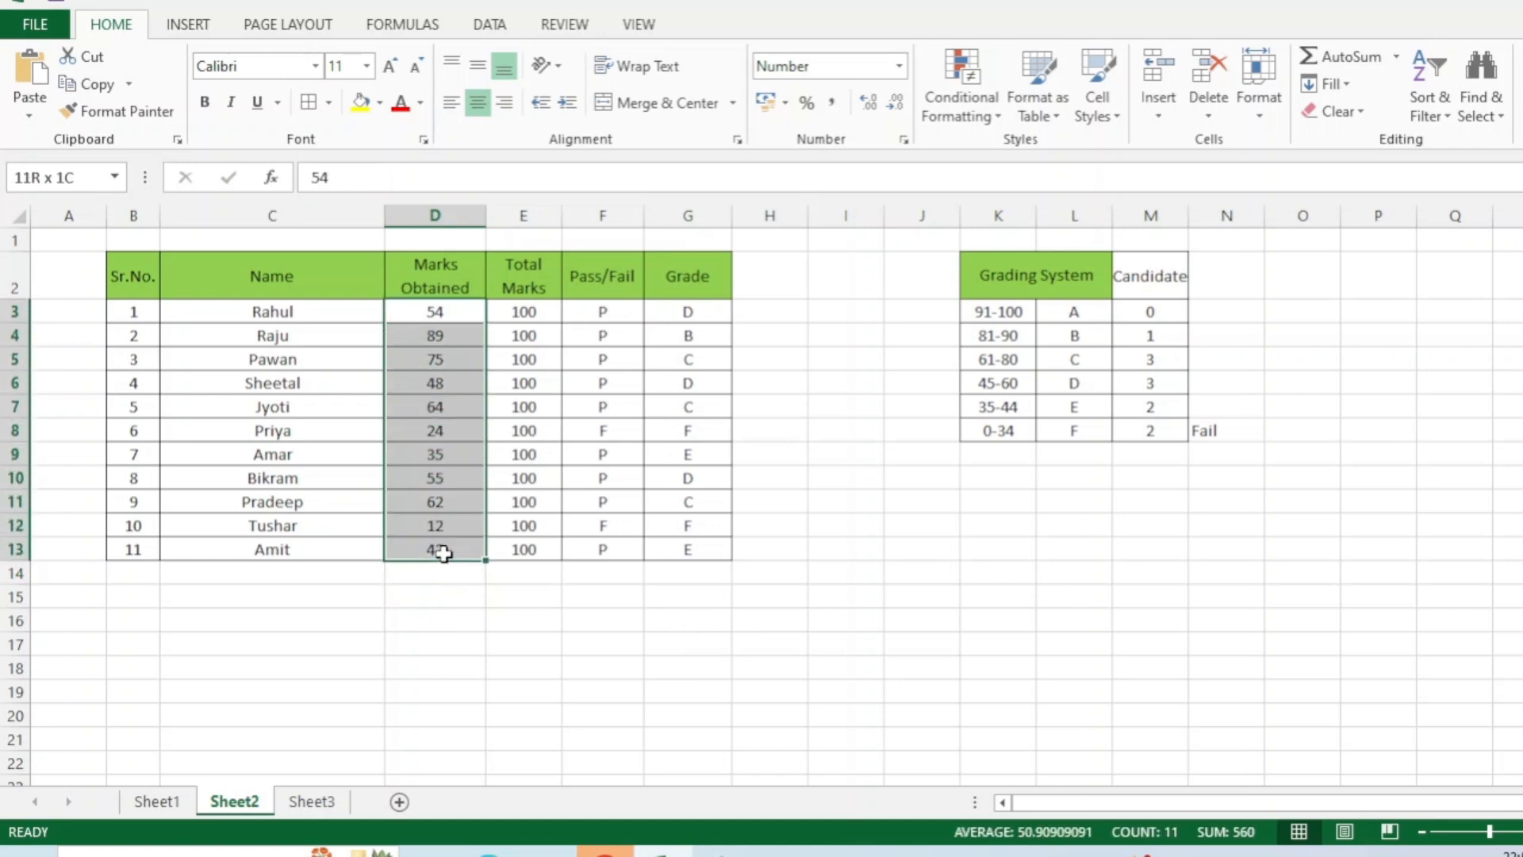
left_click(437, 571)
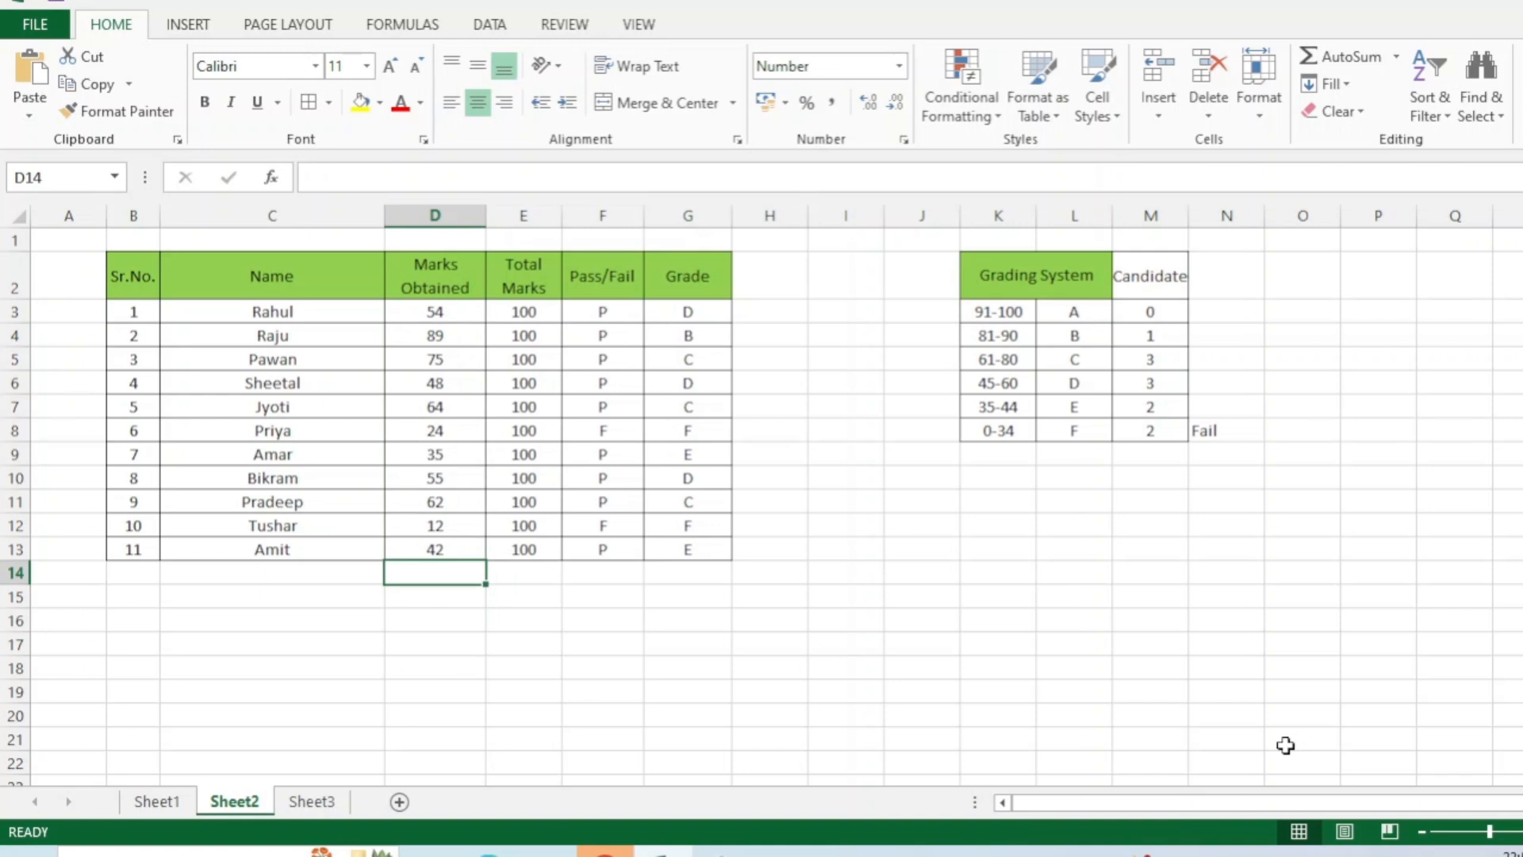
type("=sum")
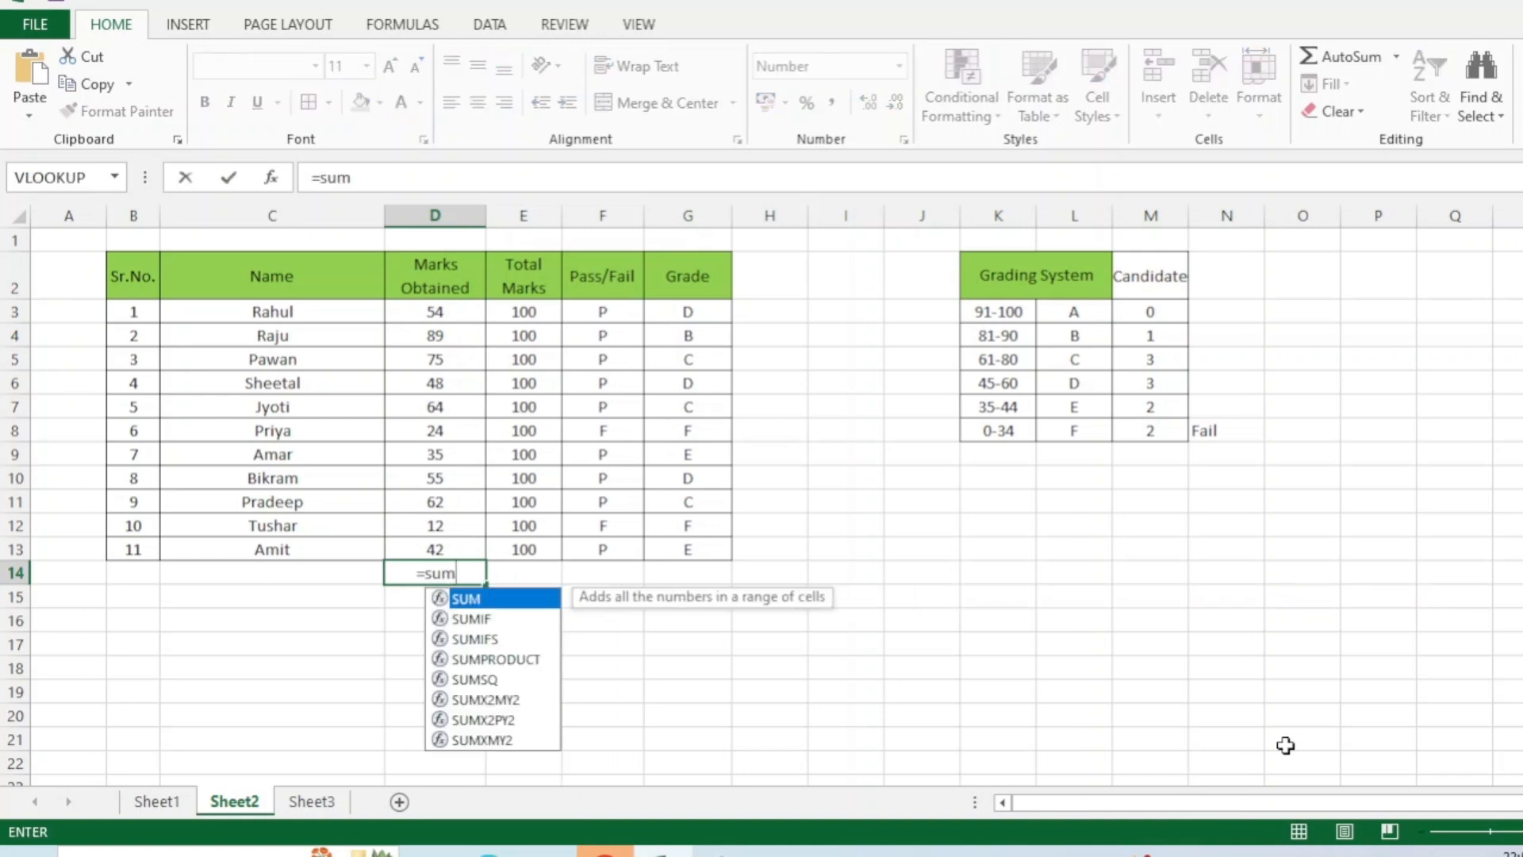
type("(")
left_click_drag(453, 315, 407, 550)
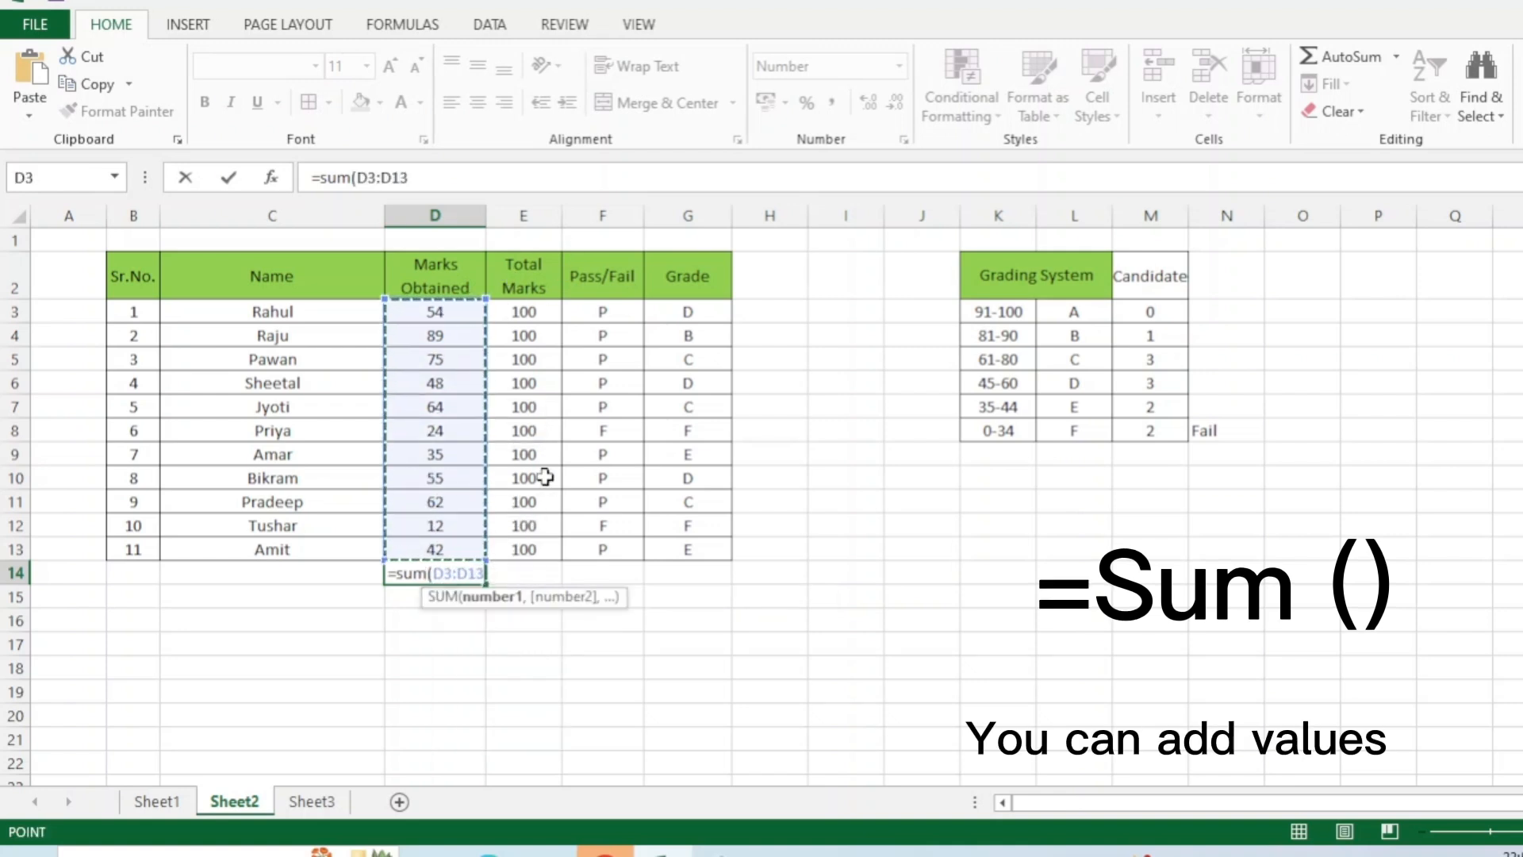
key("Return")
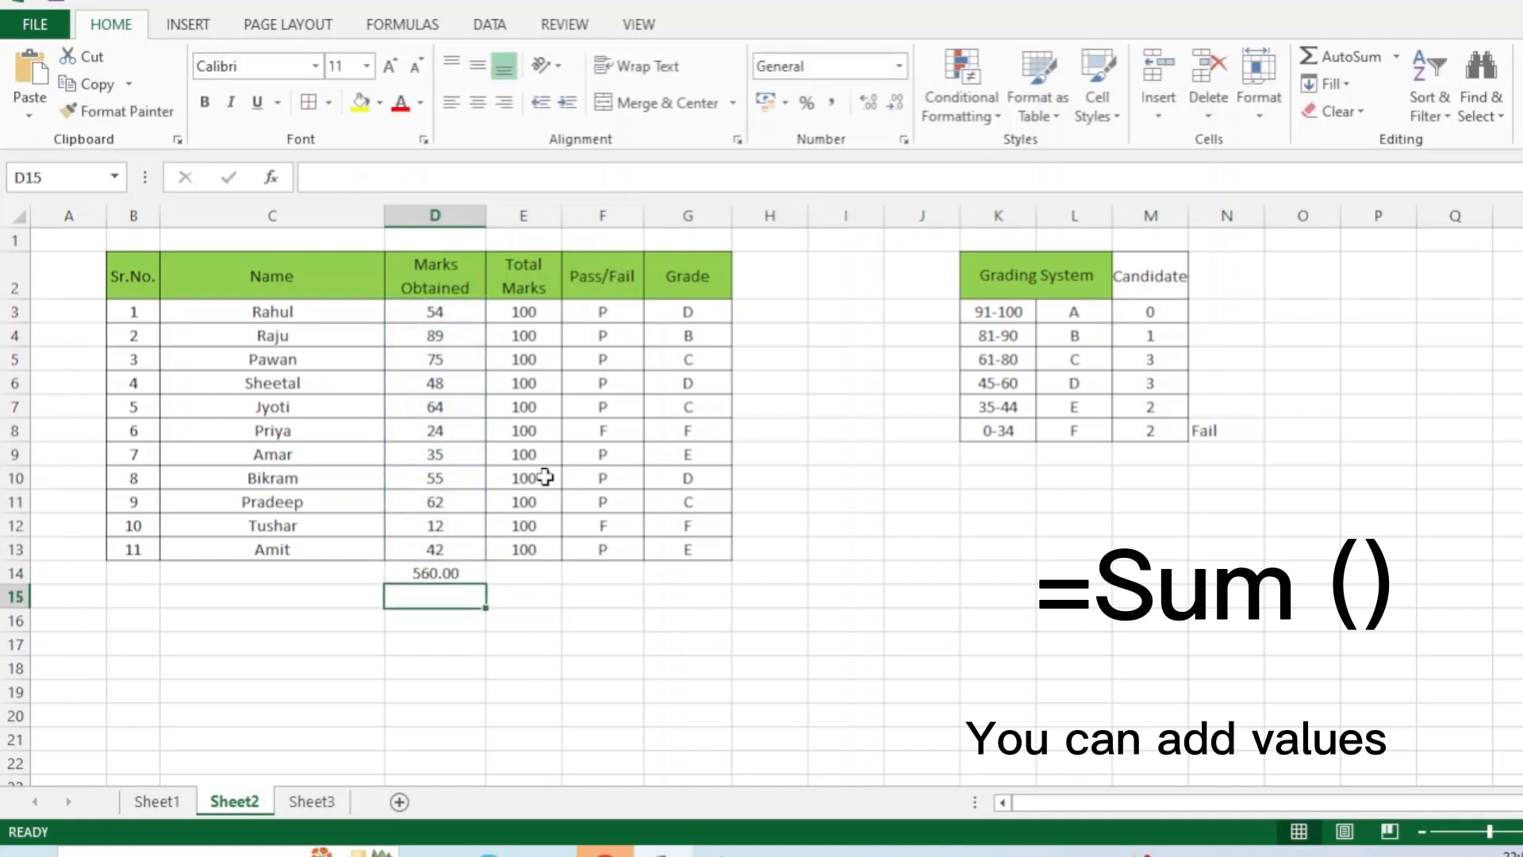
Step: Clear the SUM formula from D14 and select the first mark in D3
left_click(456, 577)
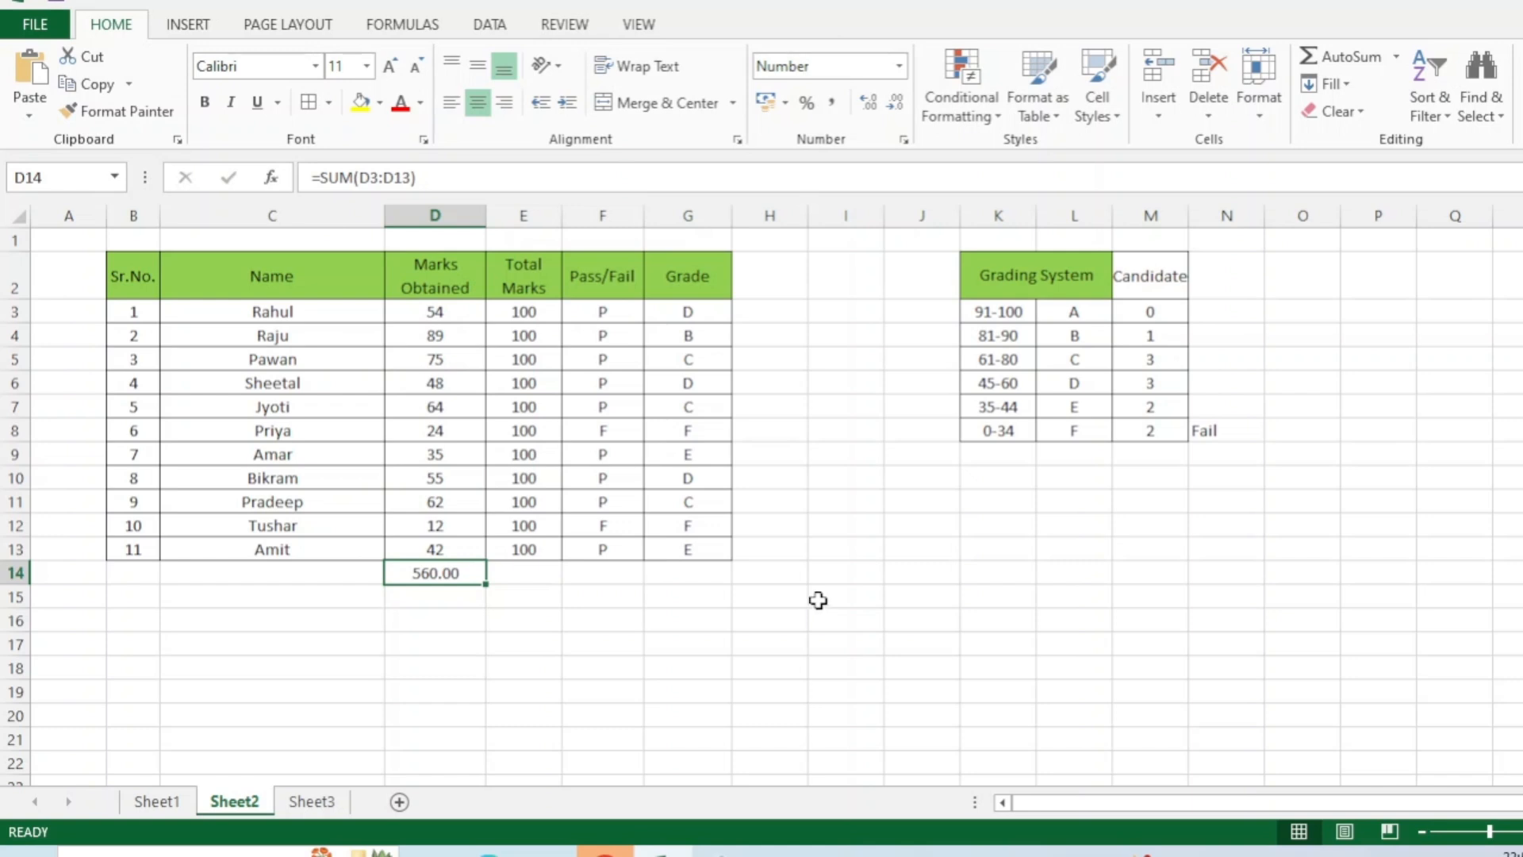
key("Delete")
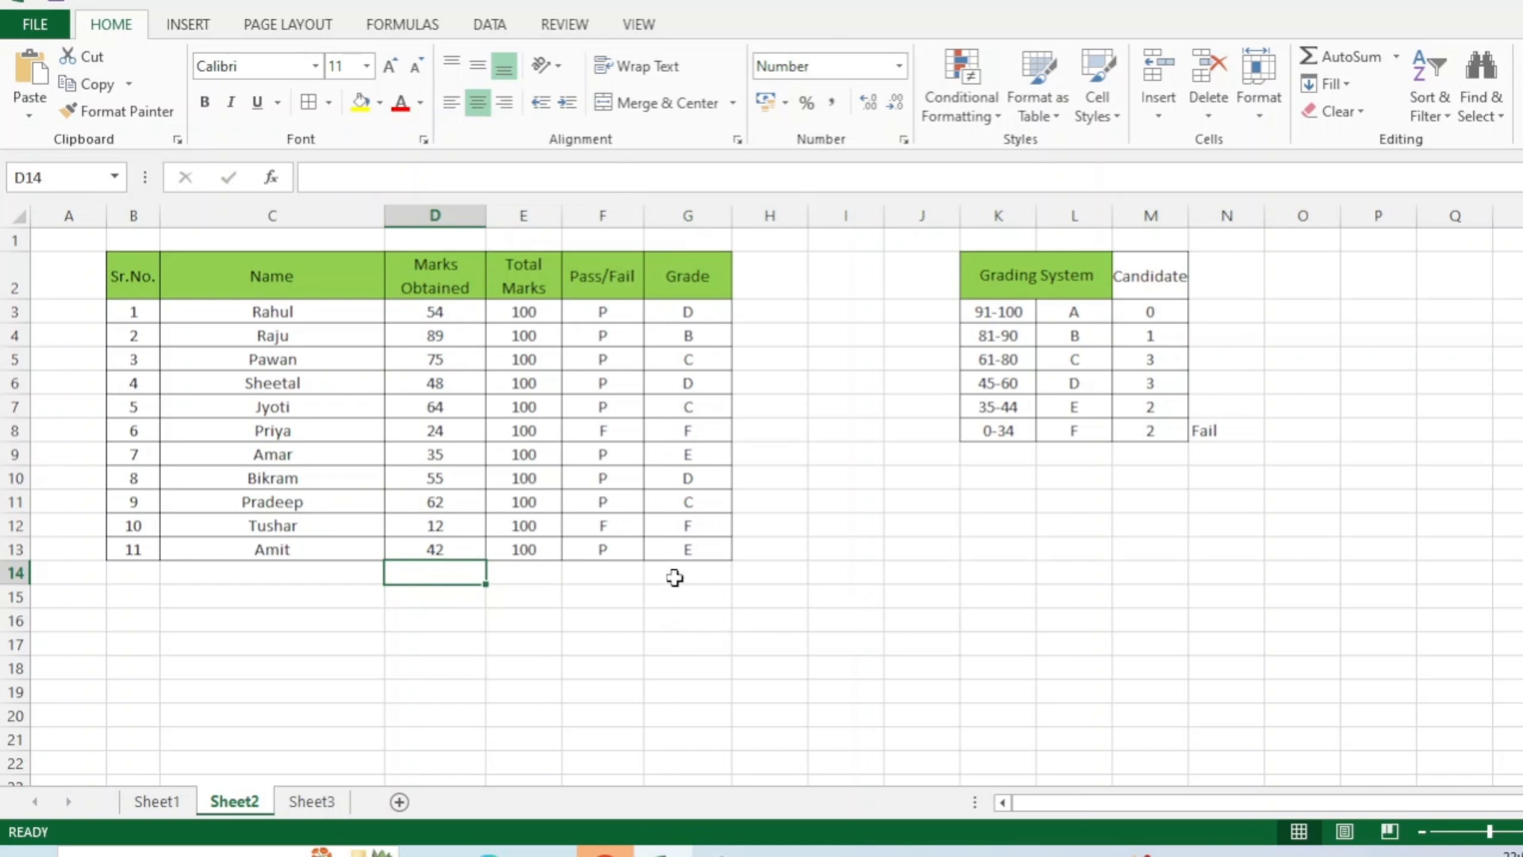
left_click(450, 310)
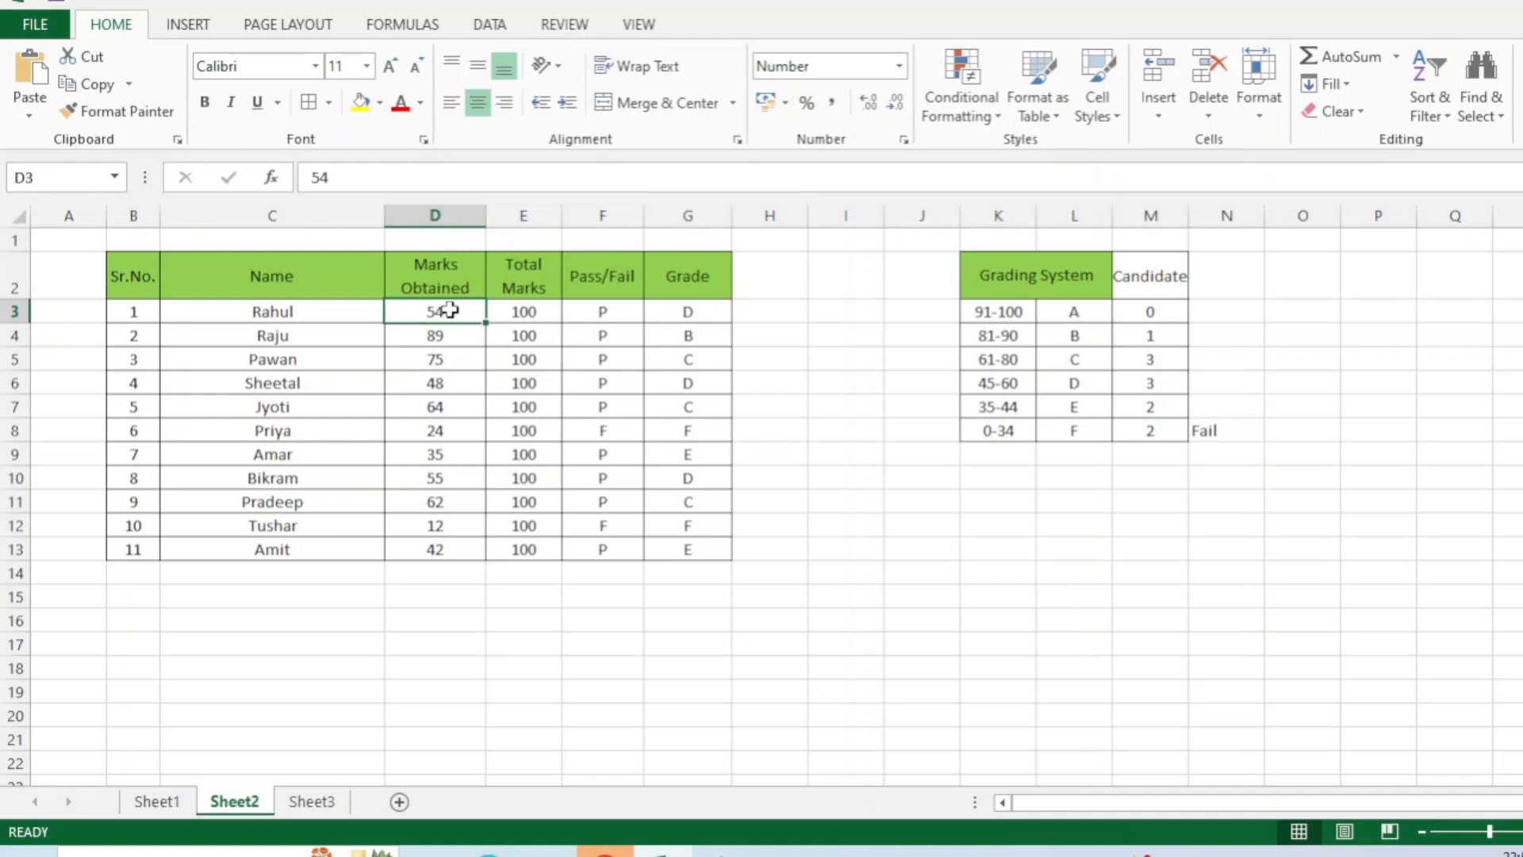
Step: Enter =SUMIF(D3:D13,">=35") in D17 to total only the passing marks
left_click(452, 644)
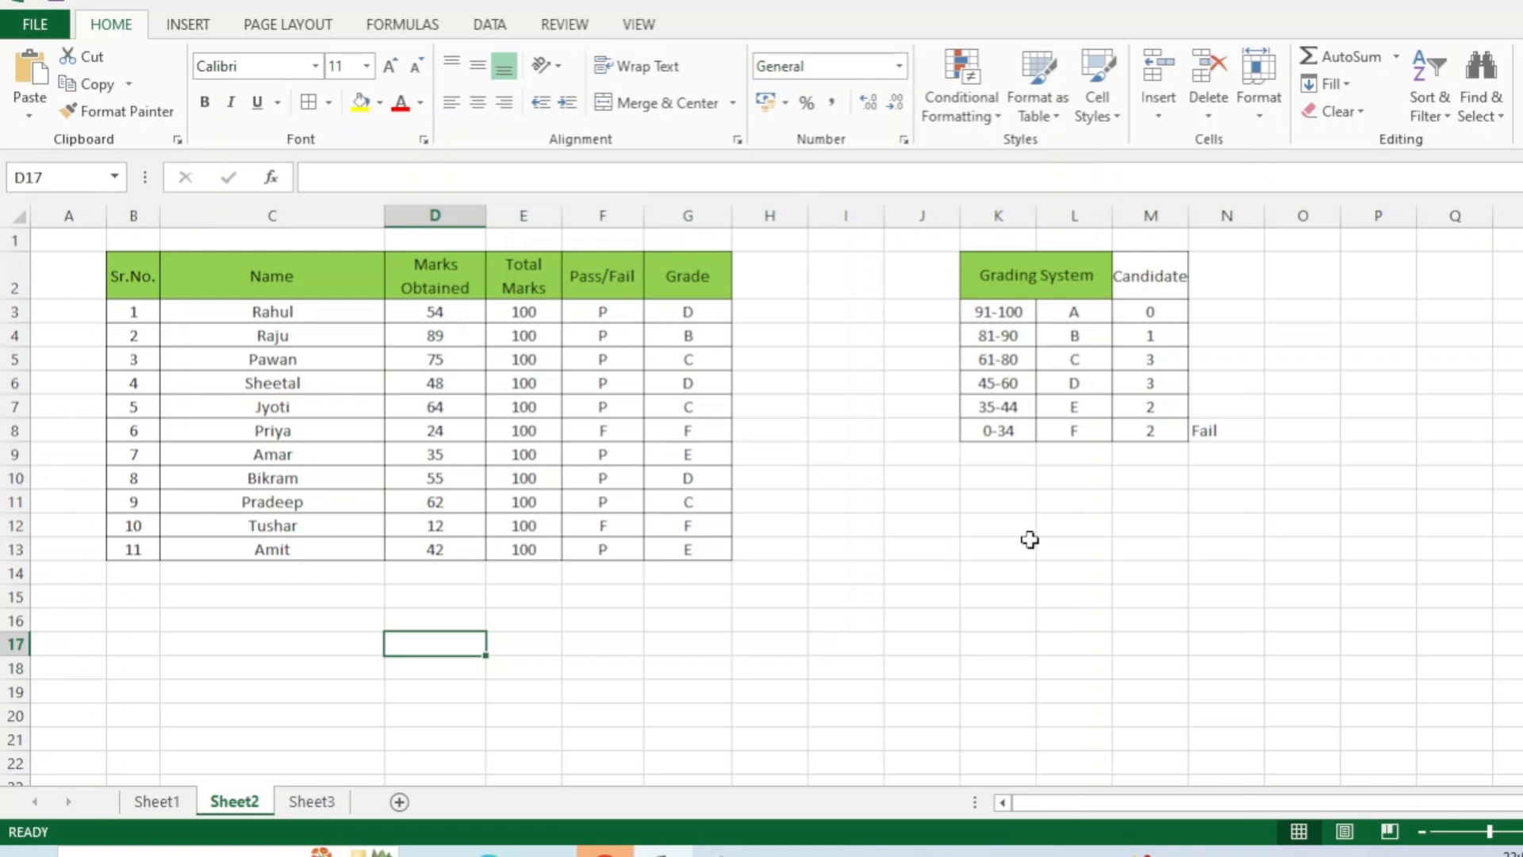
type("=sum")
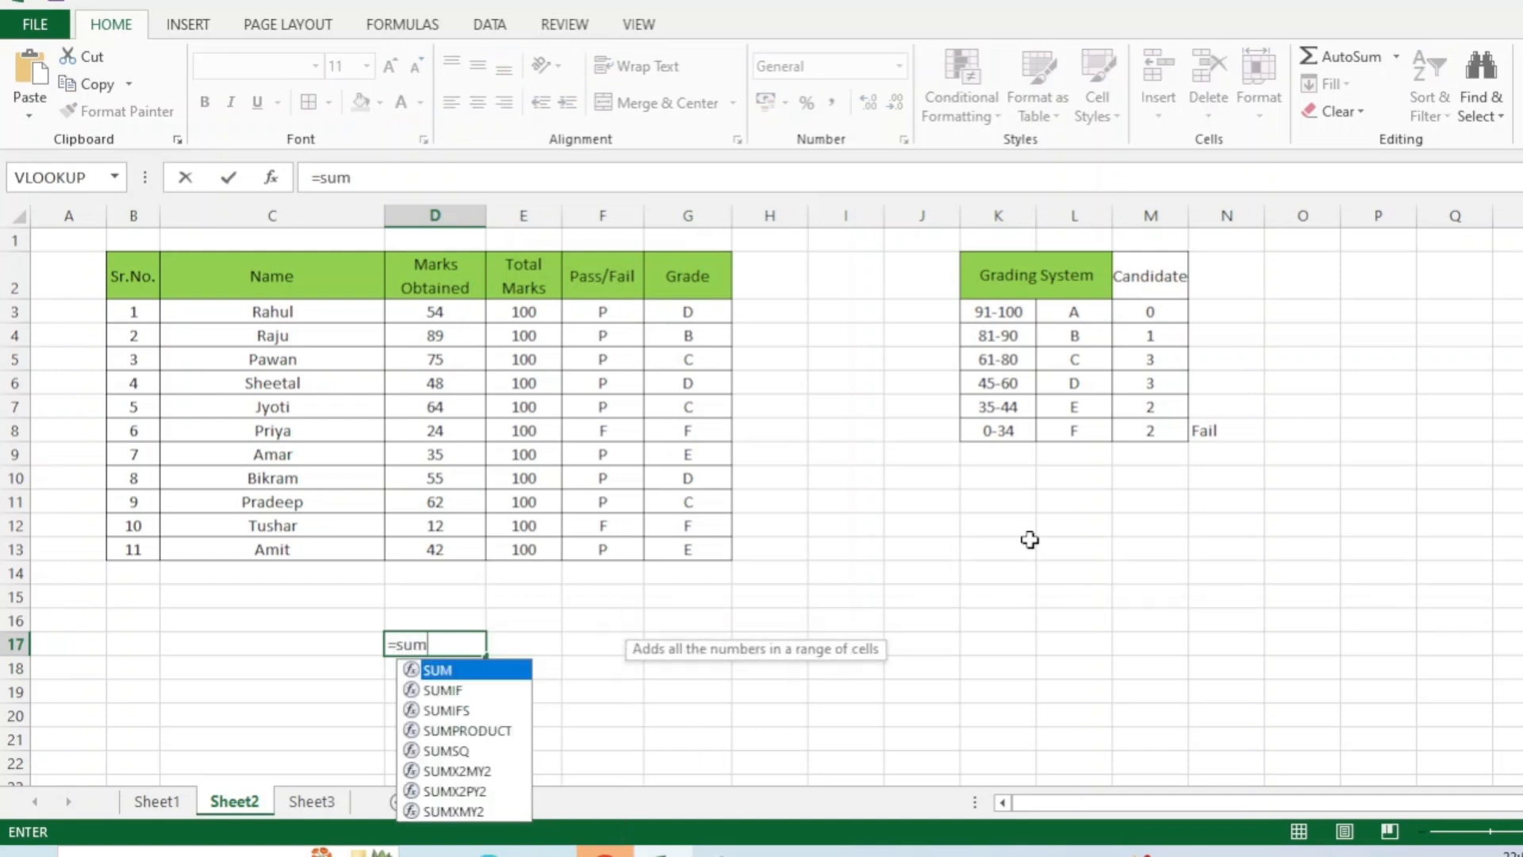
type("if(")
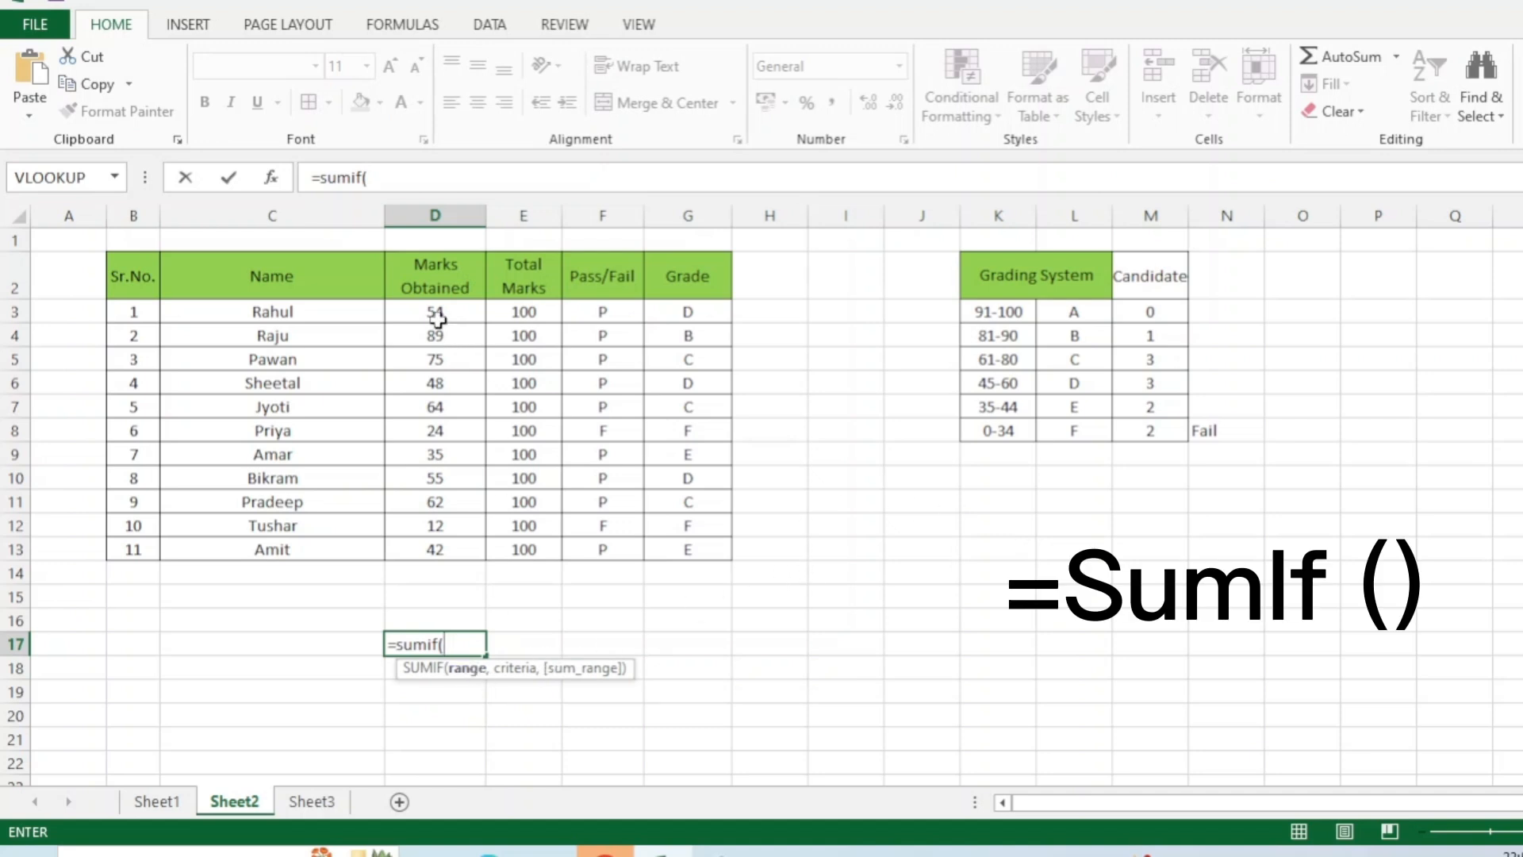
left_click_drag(437, 311, 433, 552)
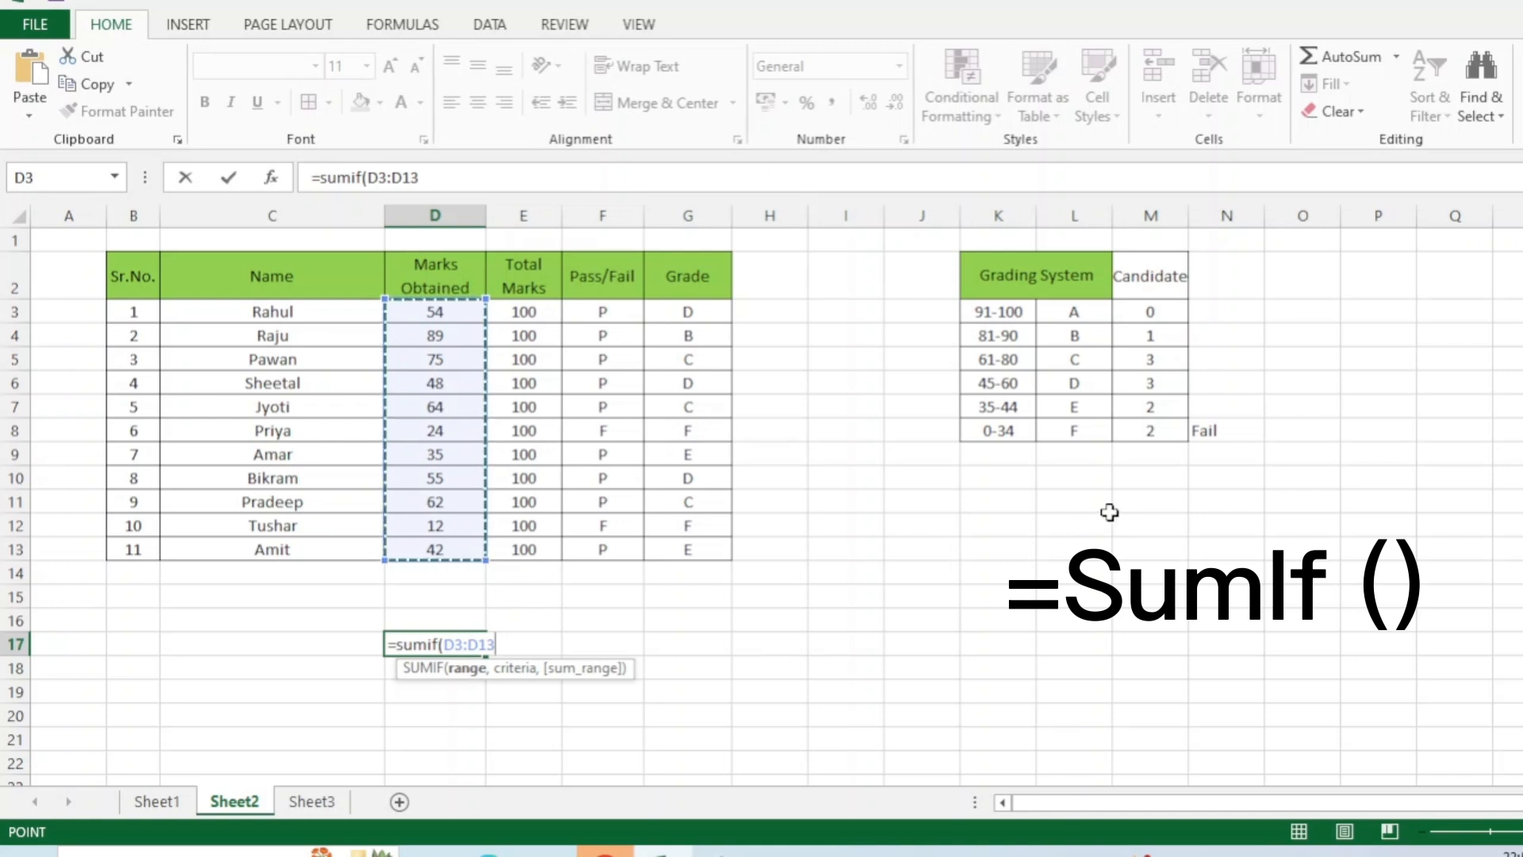
type(",")
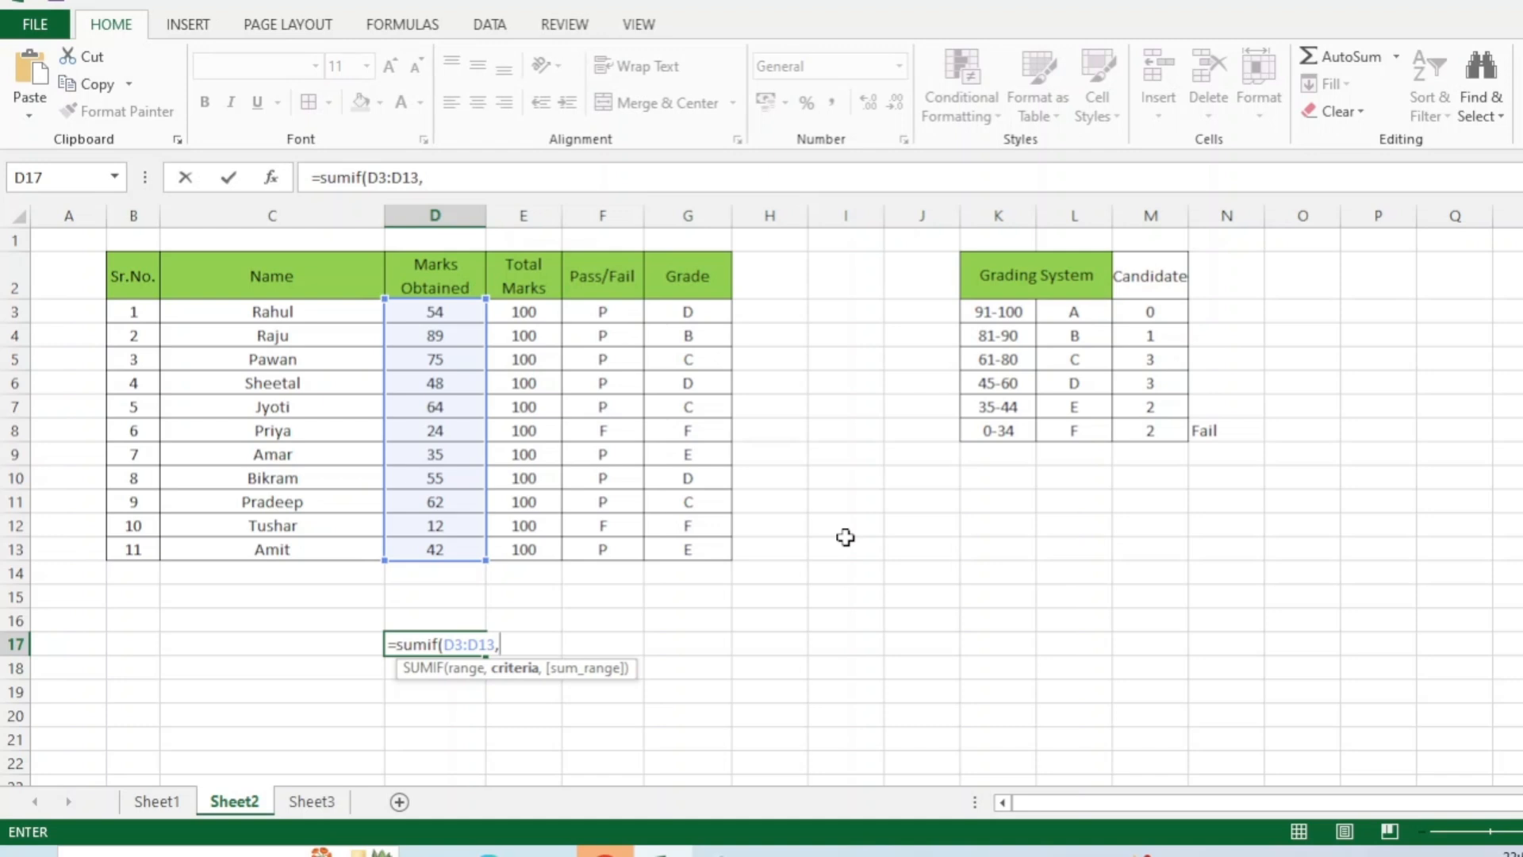
type("\"")
type(">=35\")")
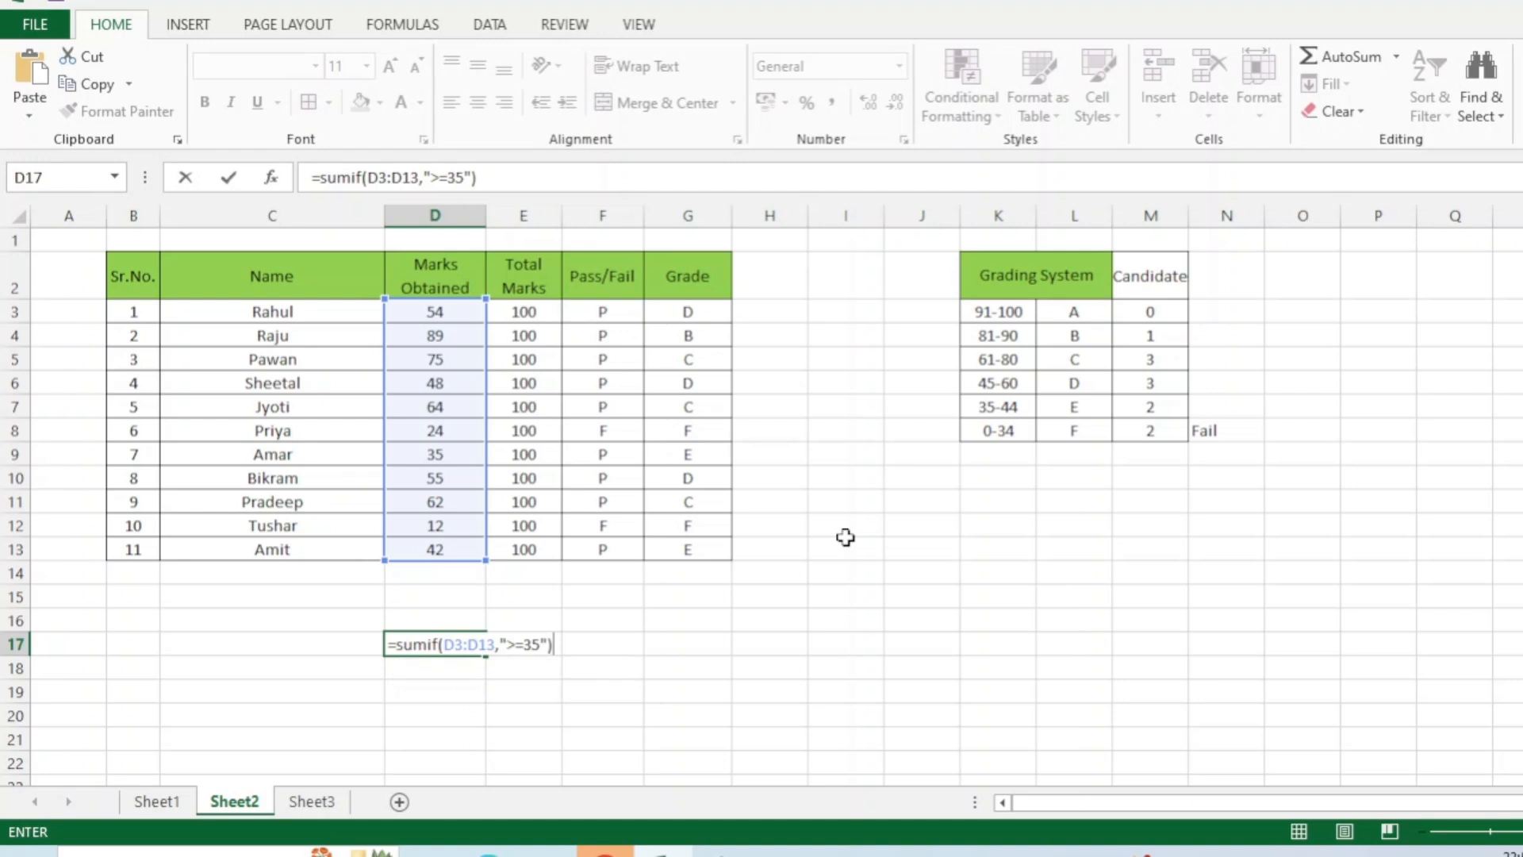
key("Return")
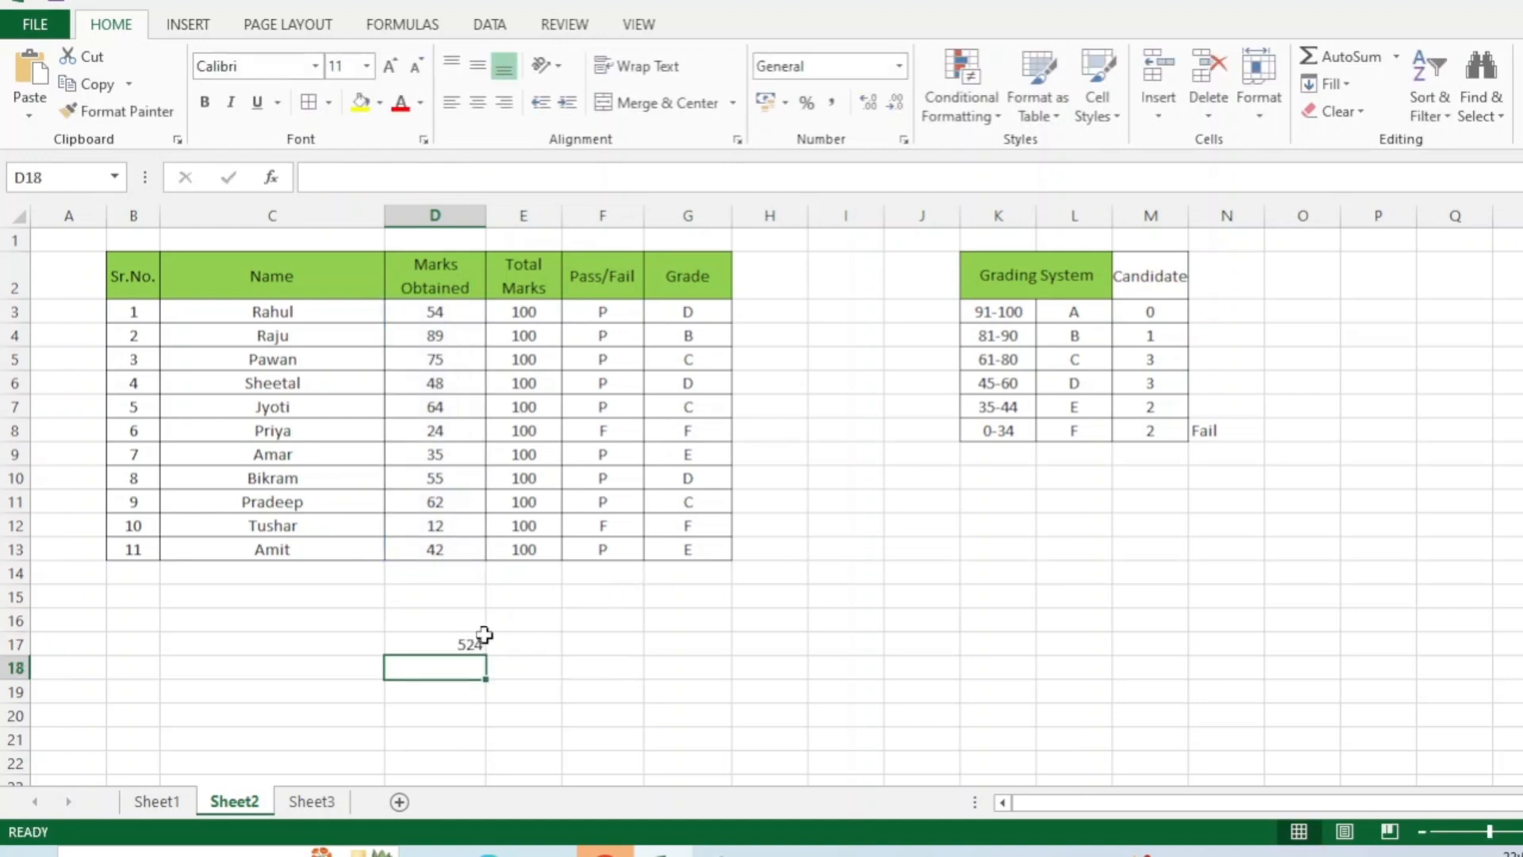
left_click(454, 641)
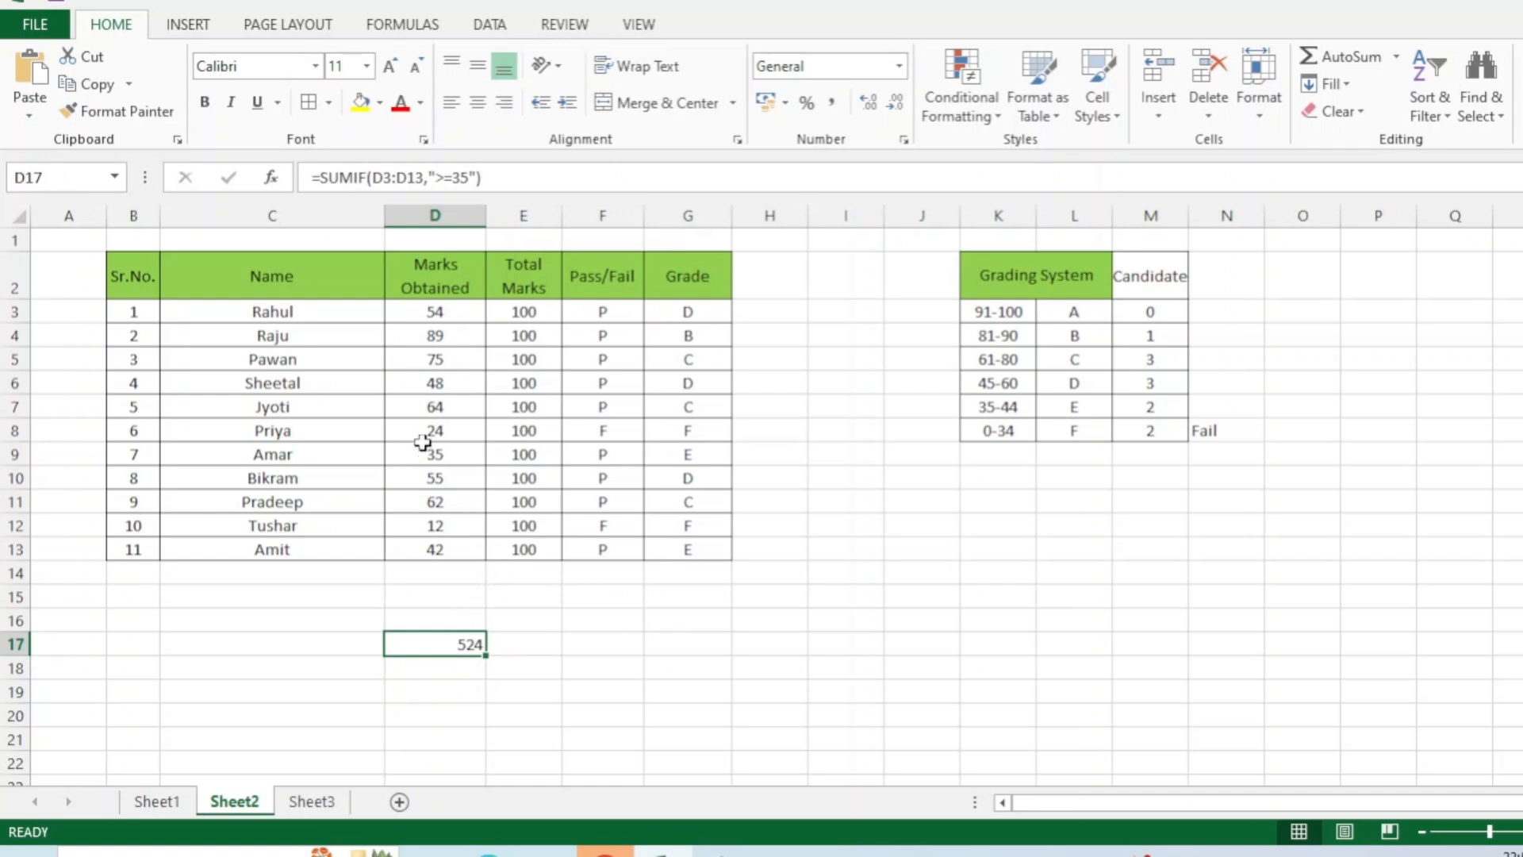
Step: Clear the failing marks in D8 and D12, and select D3:D13 to check its sum against the SUMIF result in D17
left_click(688, 429)
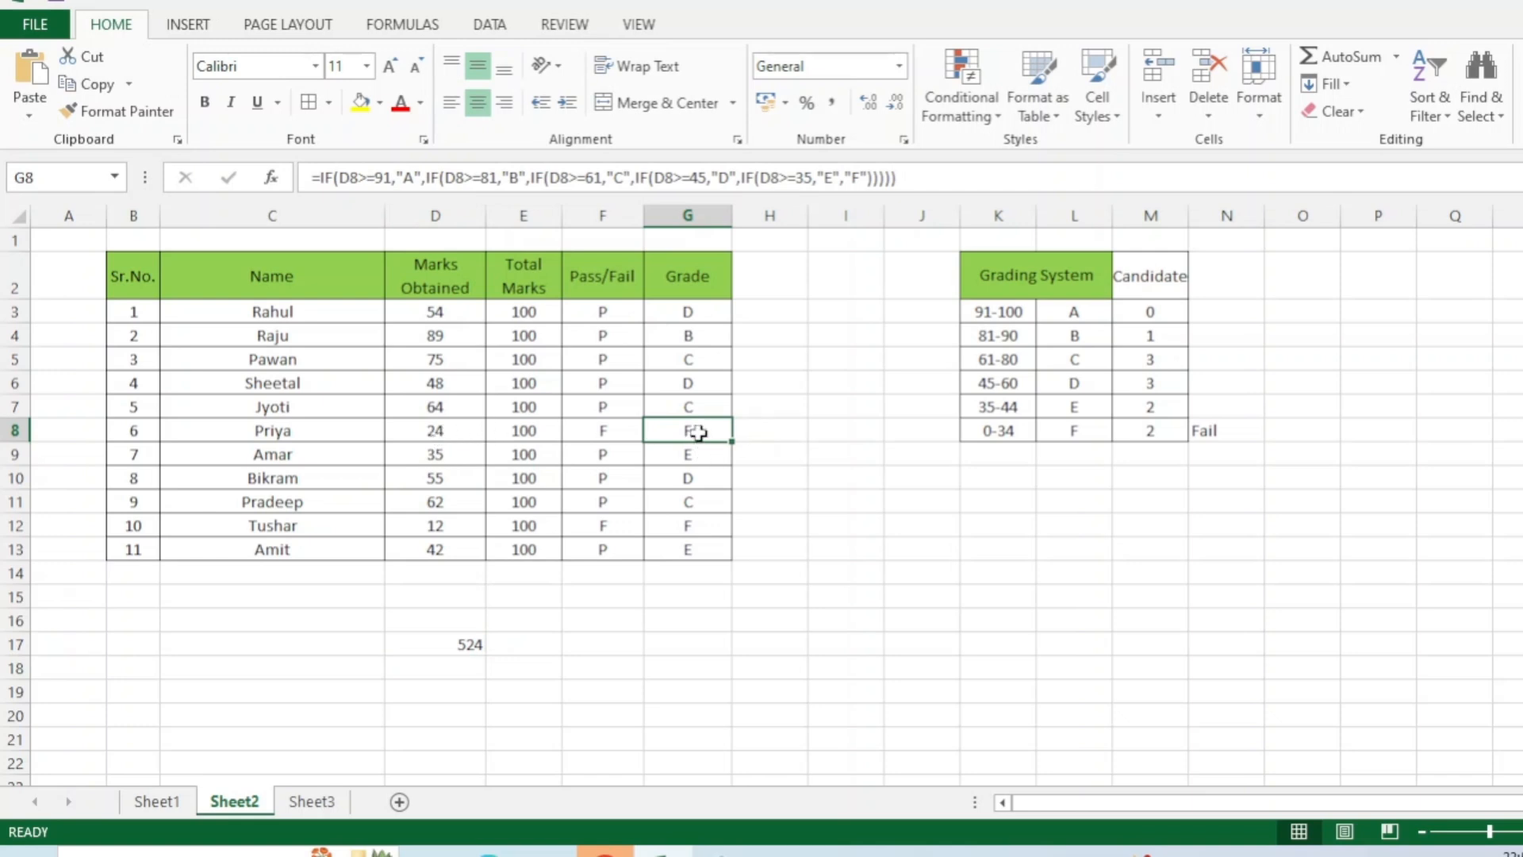
left_click(458, 429)
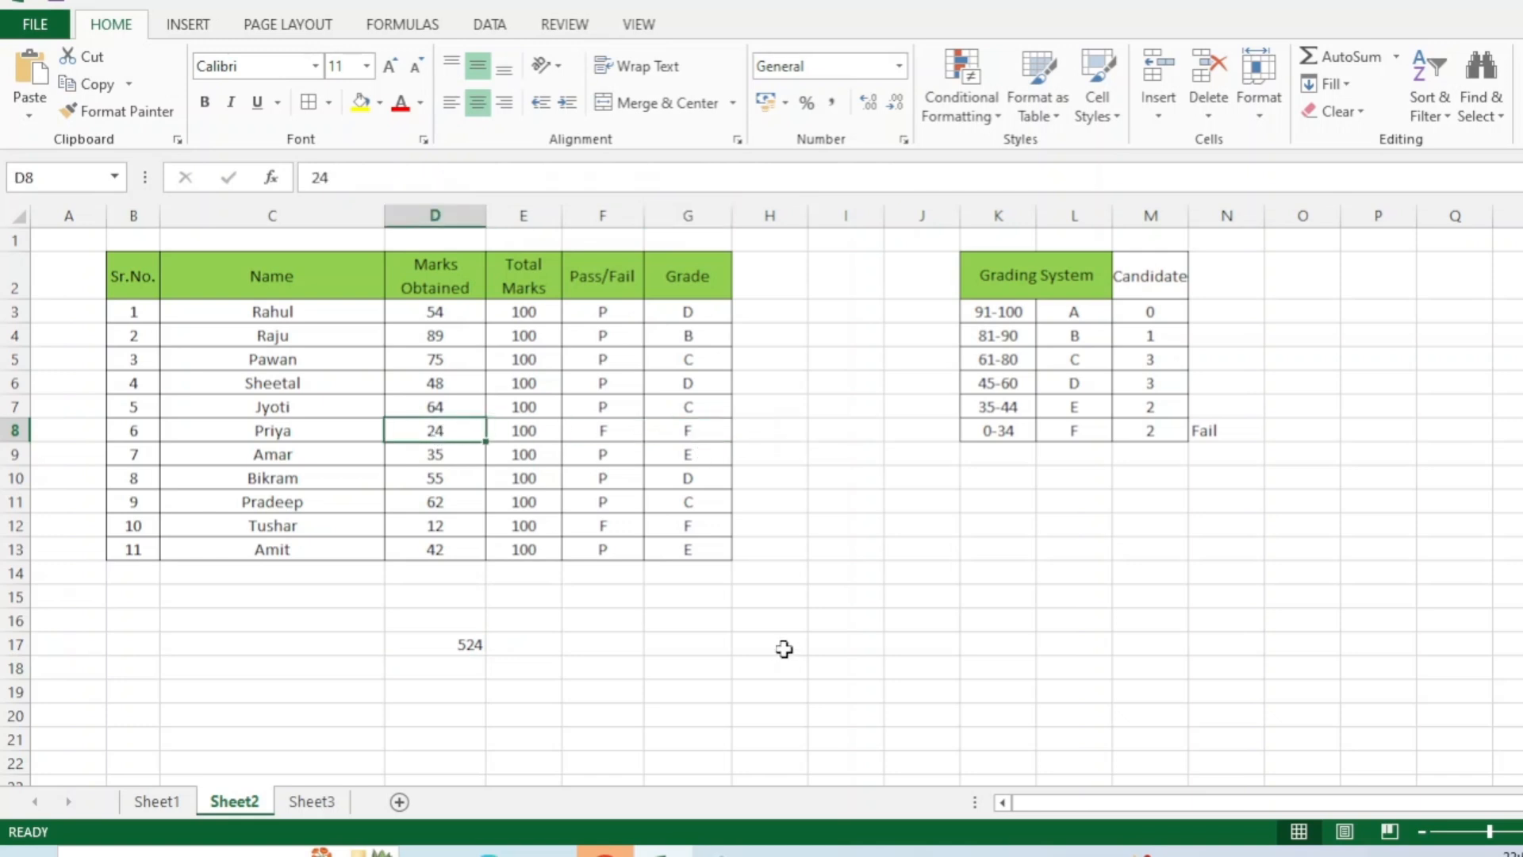
key("Delete")
left_click(459, 523)
key("Delete")
left_click_drag(442, 310, 436, 550)
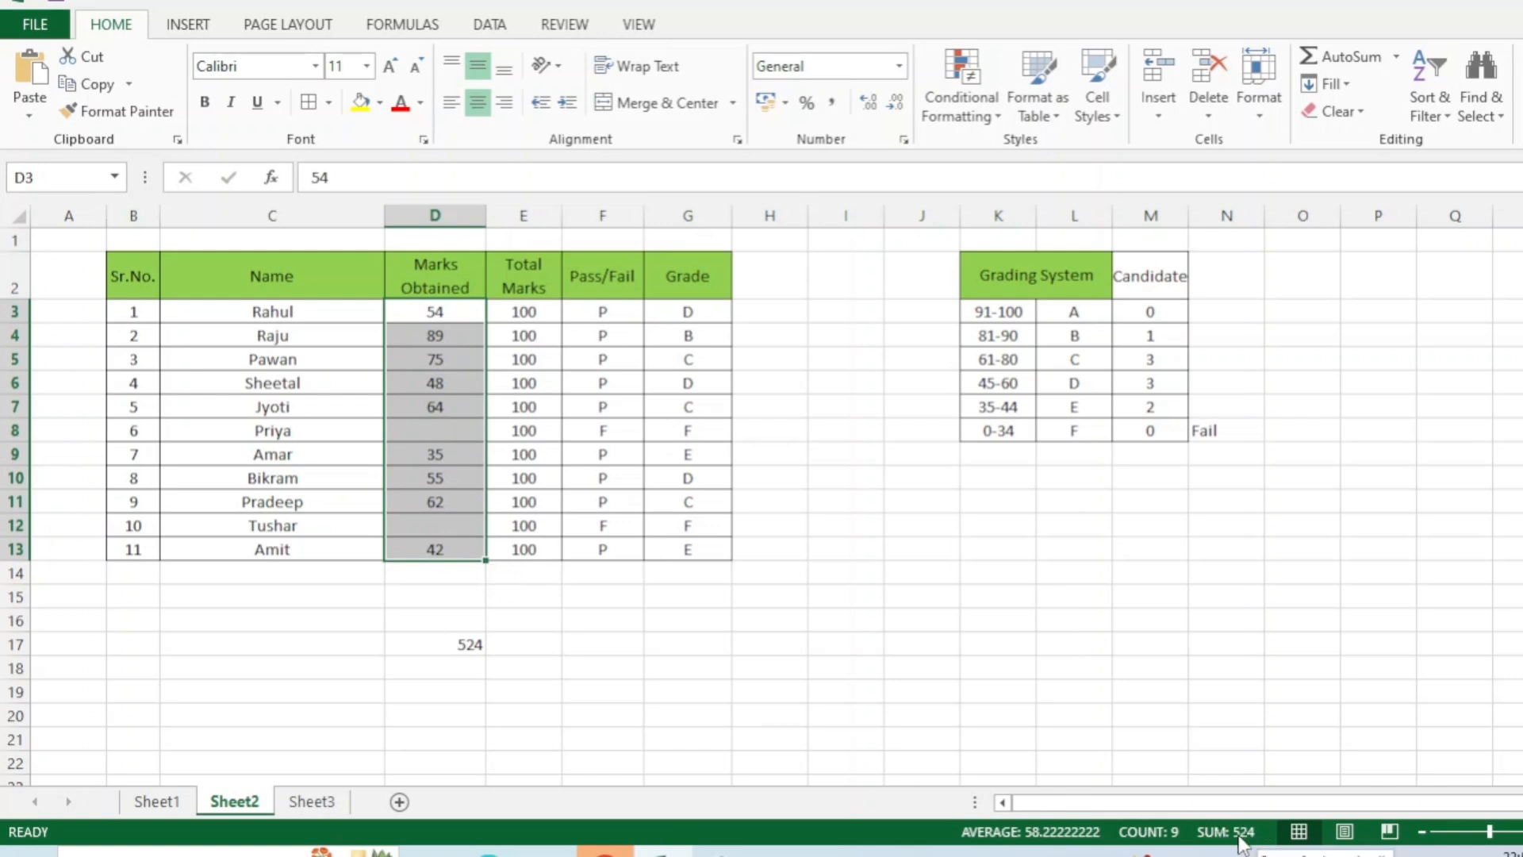
left_click(464, 643)
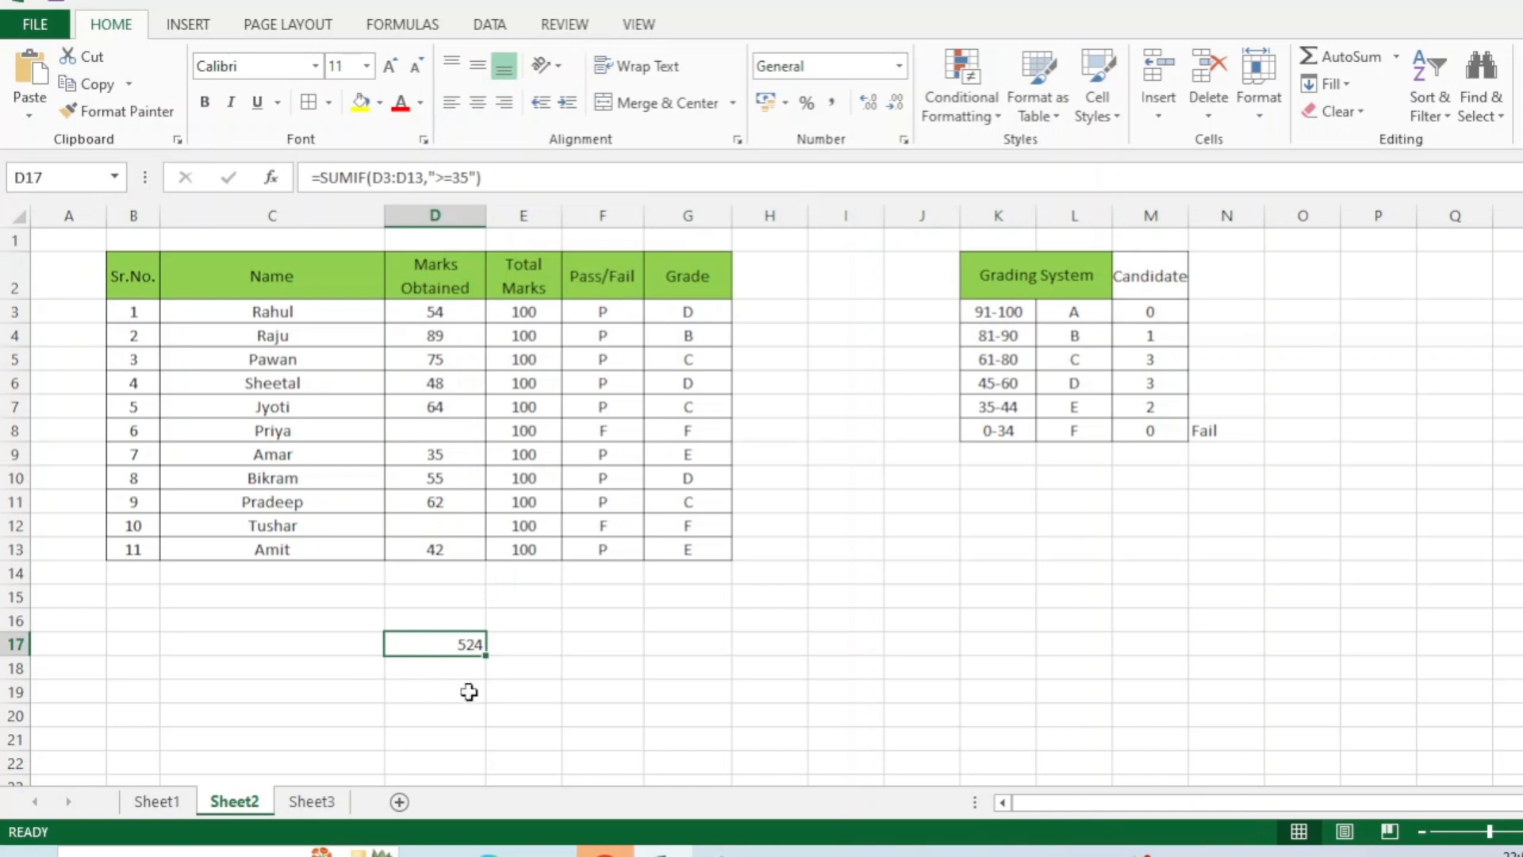
Step: Undo the last two deletions of marks in D8 and D12
key("ctrl+z")
key("ctrl+z")
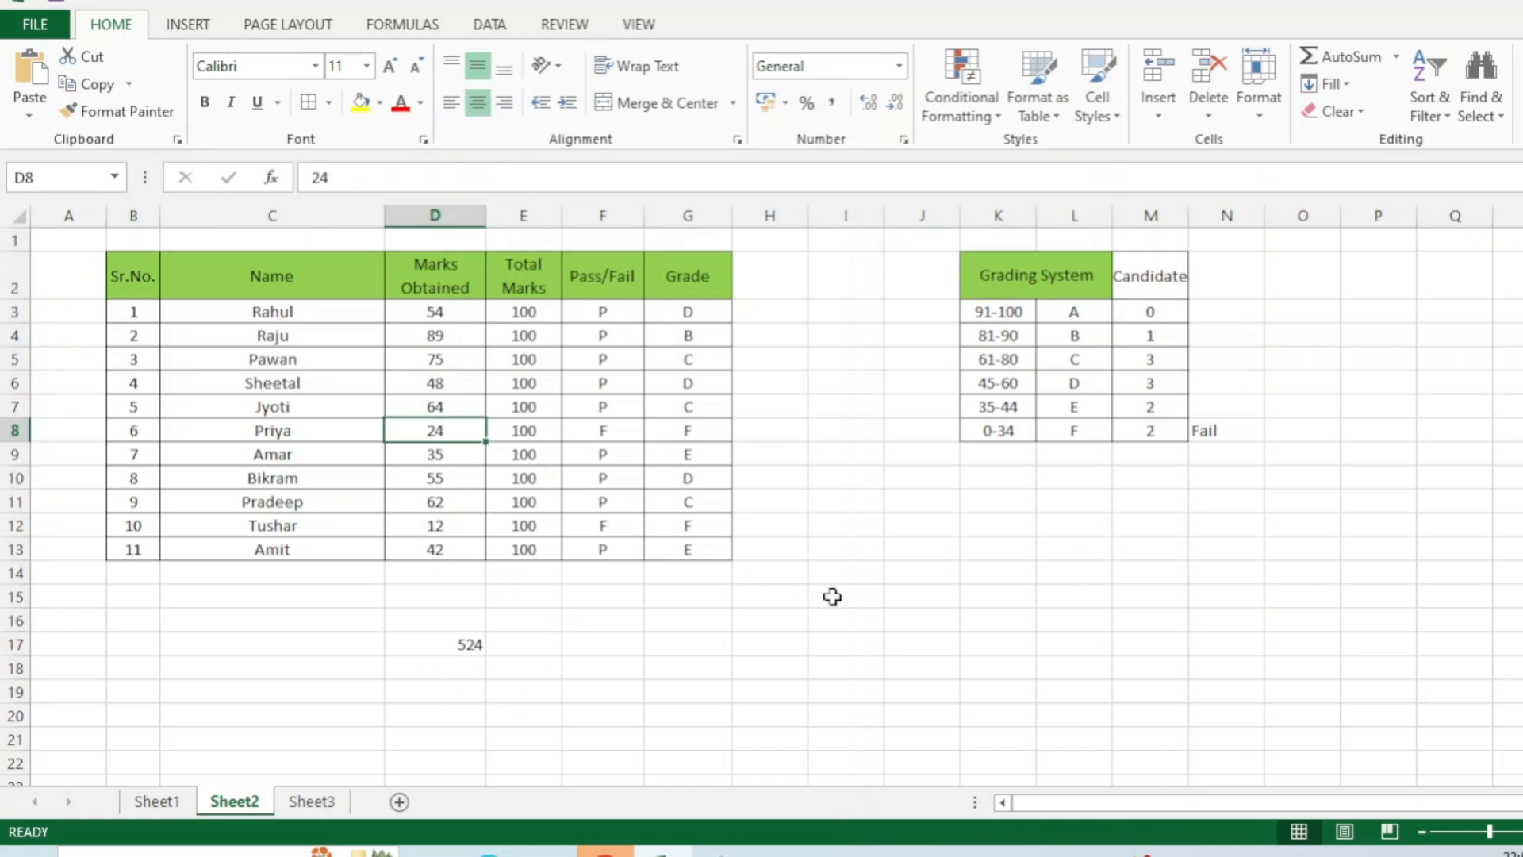
Step: Change the criterion of the SUMIF formula in D17 to "<35"
left_click(536, 644)
left_click(463, 644)
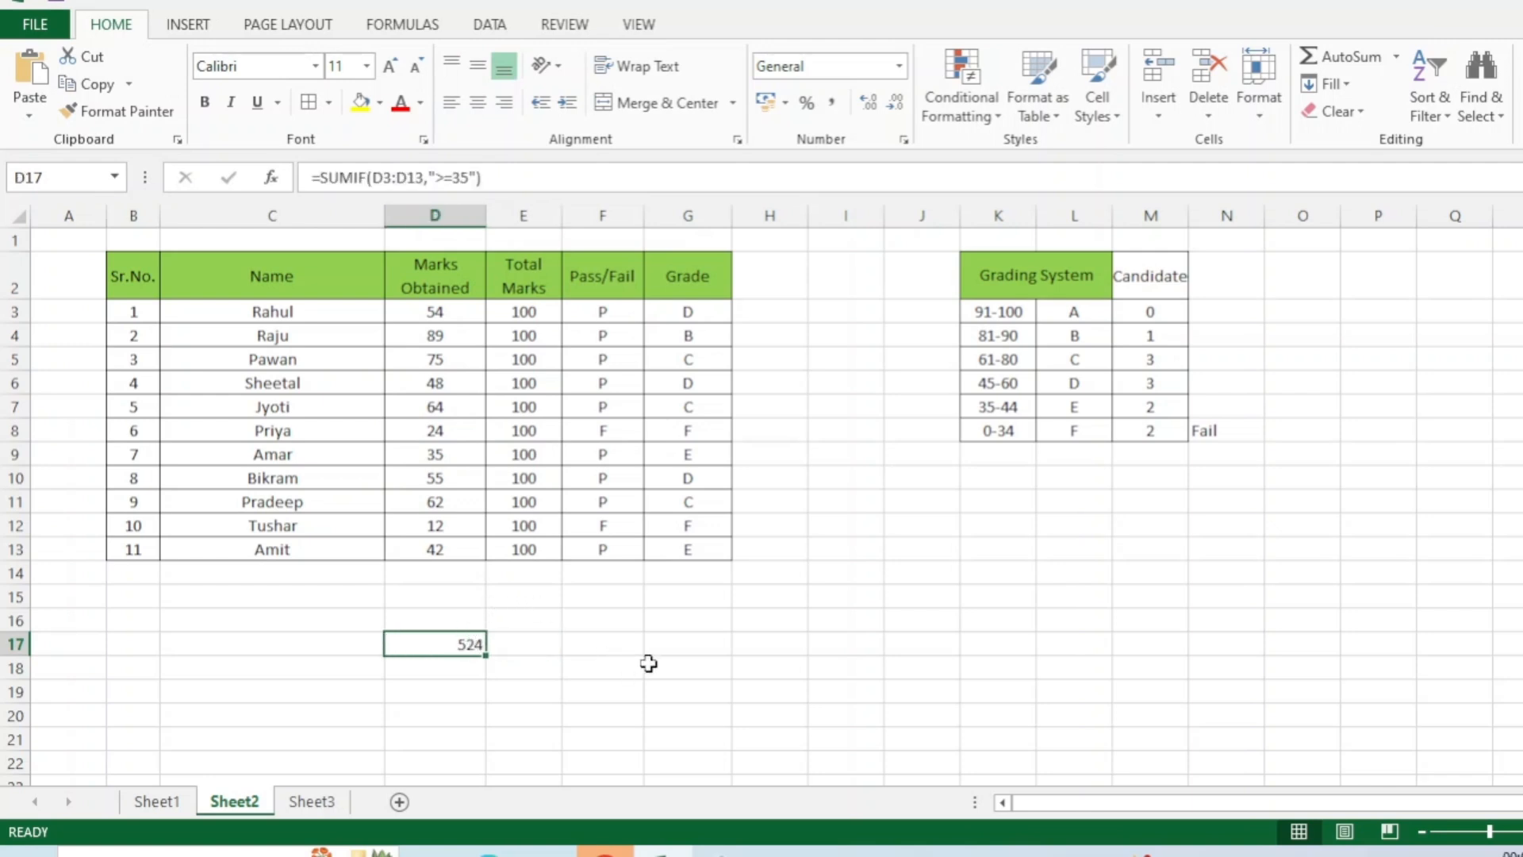
left_click(438, 179)
key("Delete")
key("Delete")
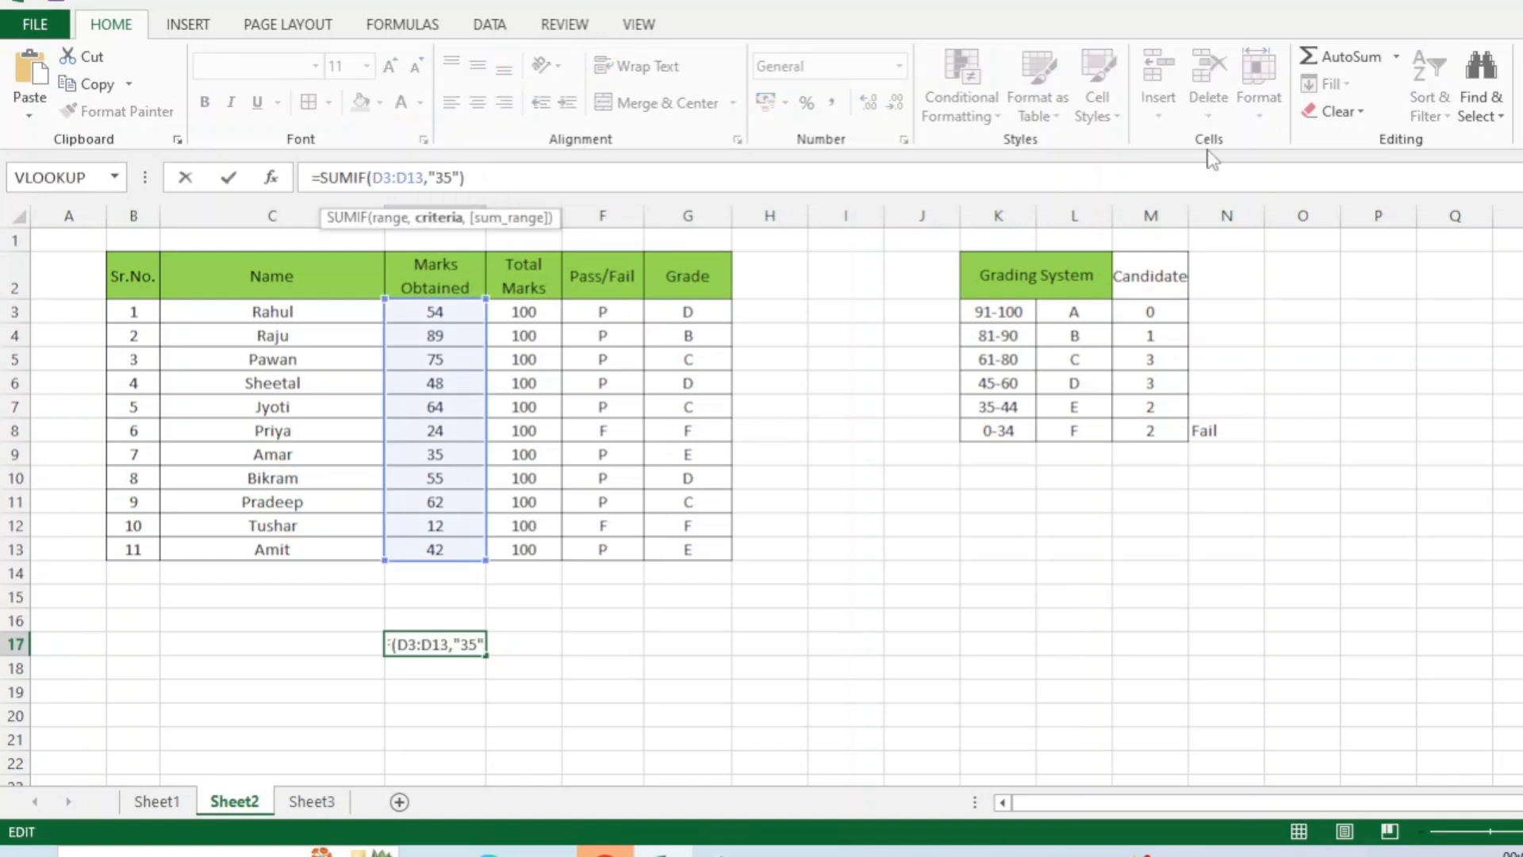
type("<")
key("Return")
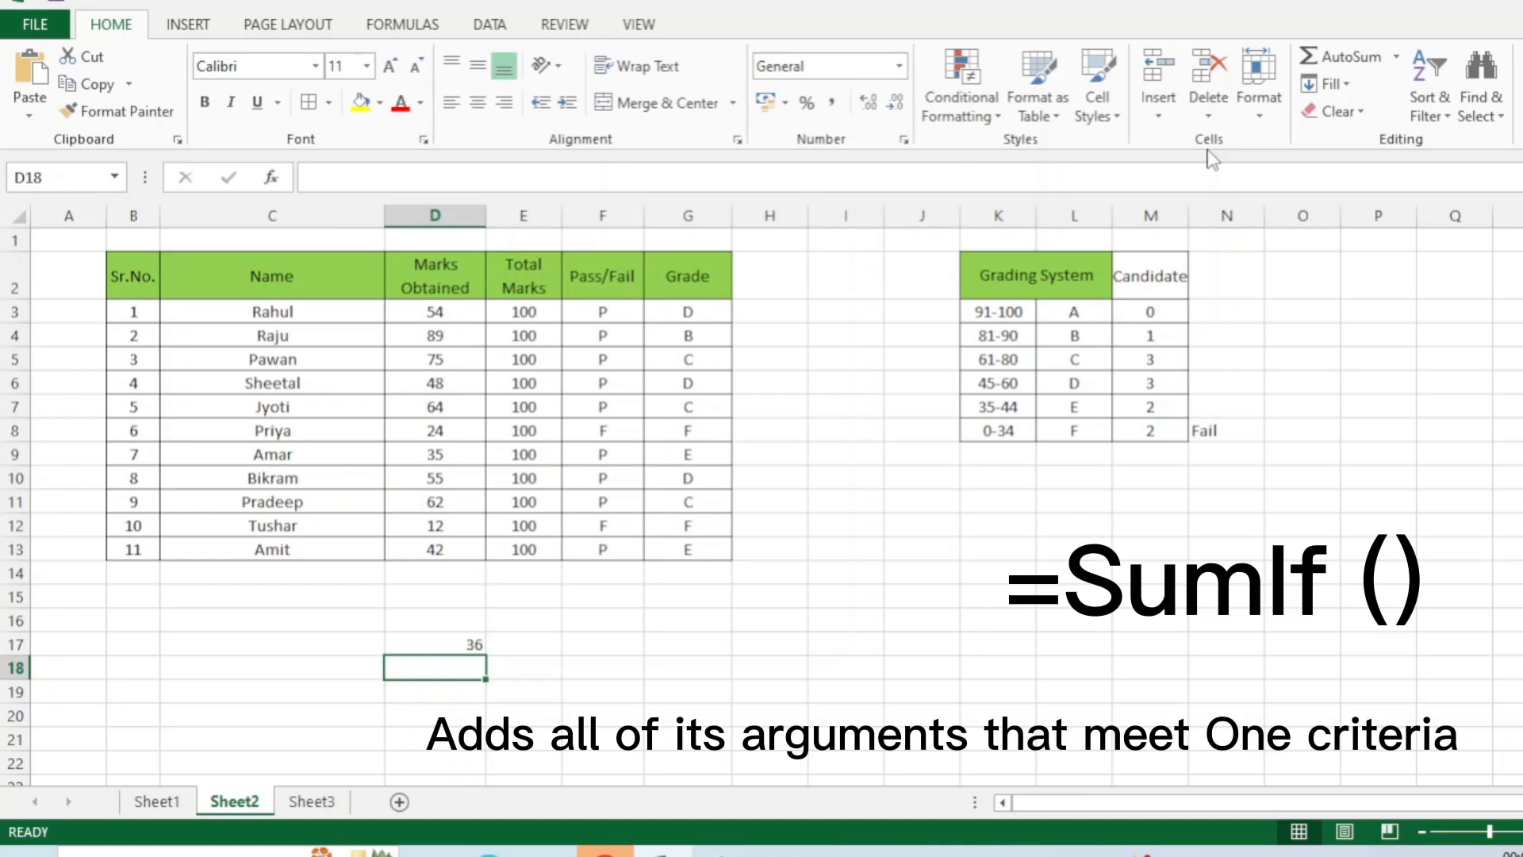
Step: Check the SUMIF result in D17 against the sum of the failing marks in D8 and D12
left_click(442, 429)
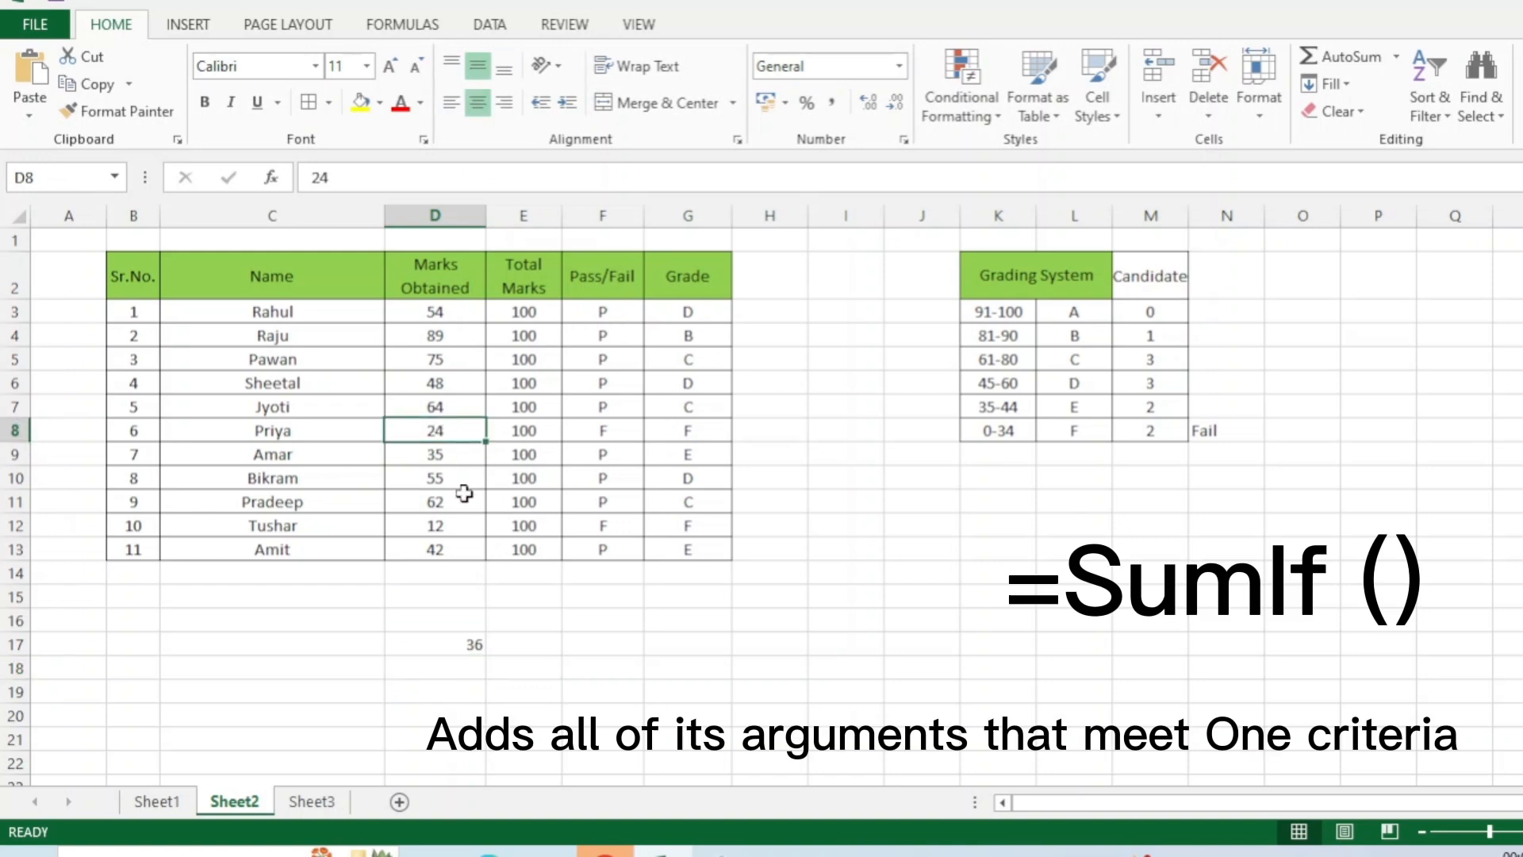
left_click(451, 524, "ctrl")
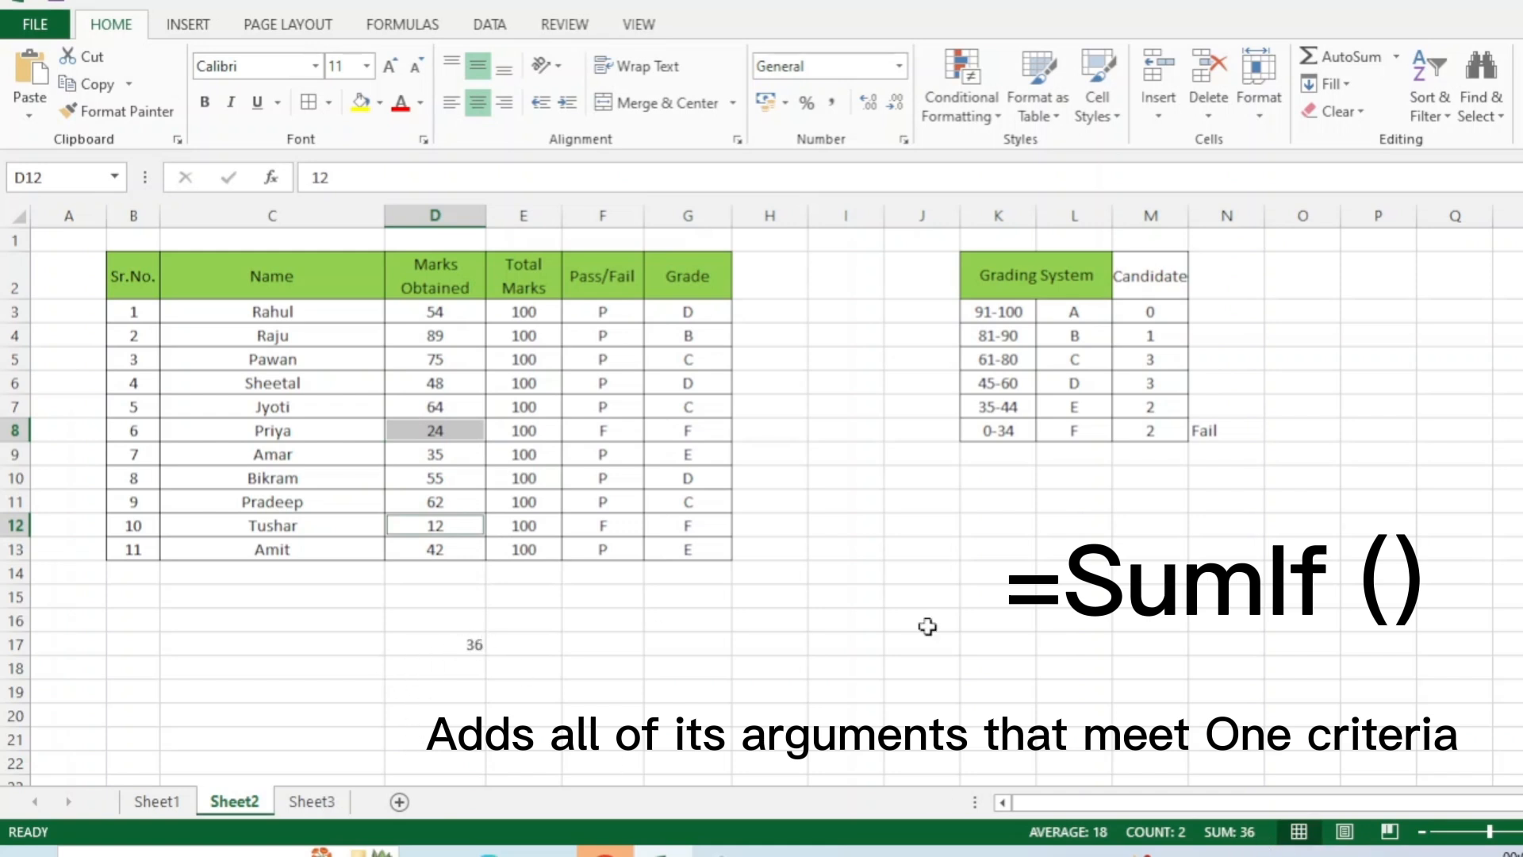
left_click(452, 641)
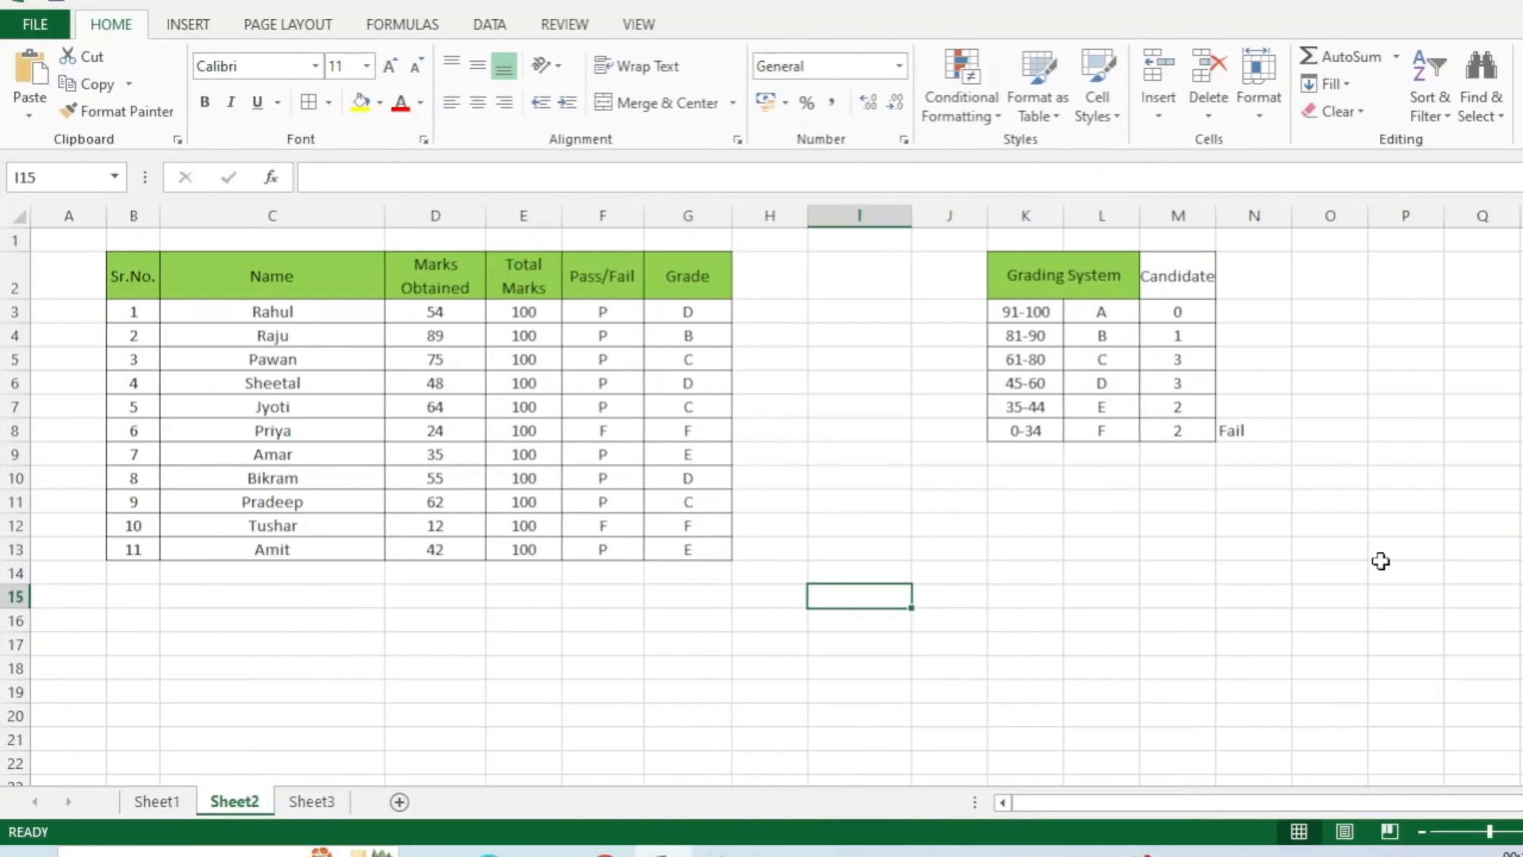
Step: Review the 61-80 mark range and its grade C in the grading table
left_click(1113, 361)
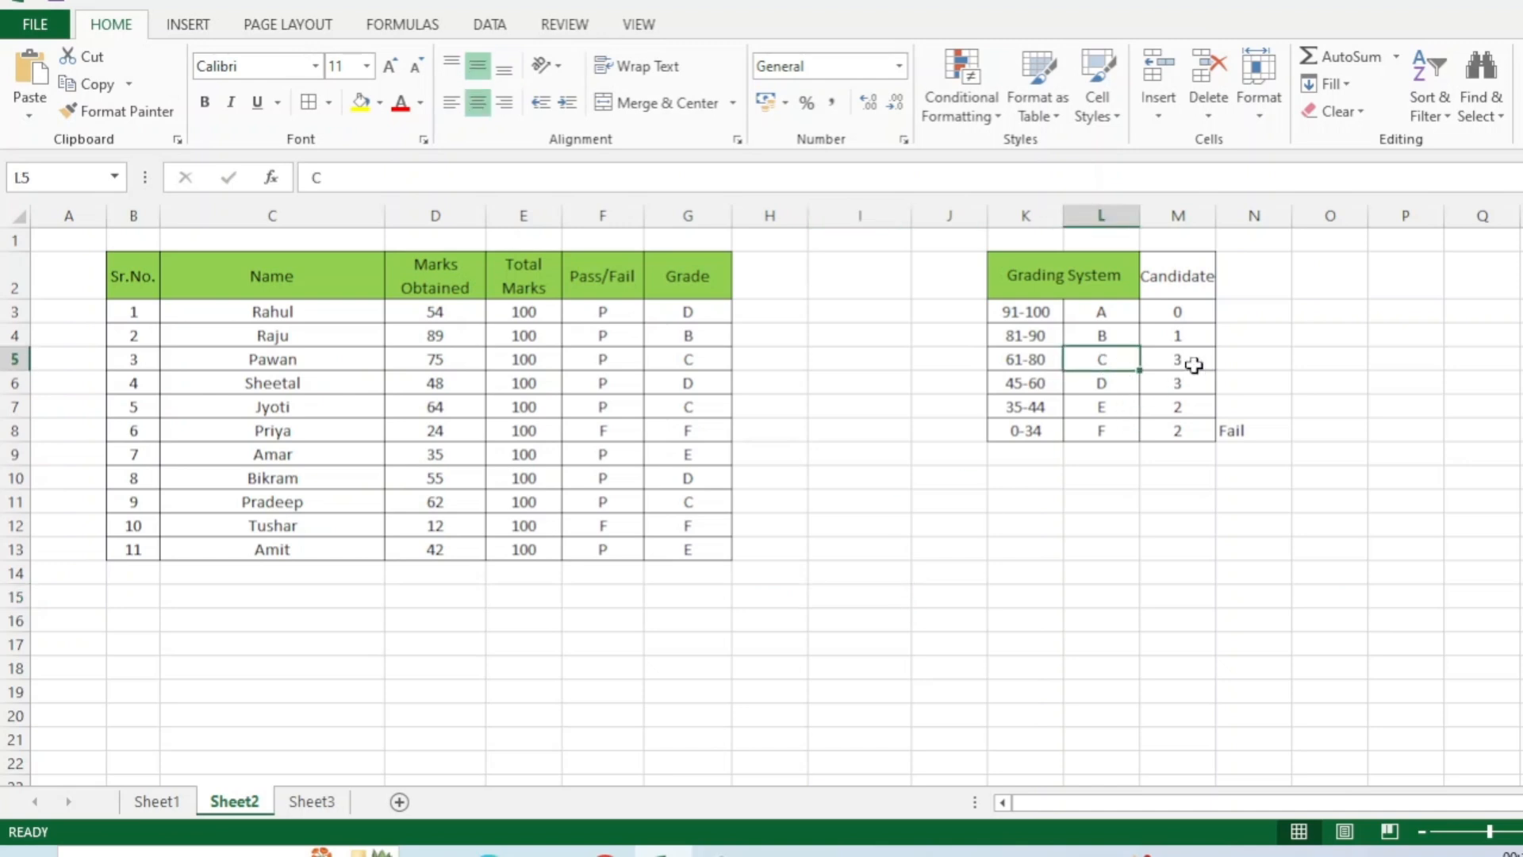
left_click(1039, 356)
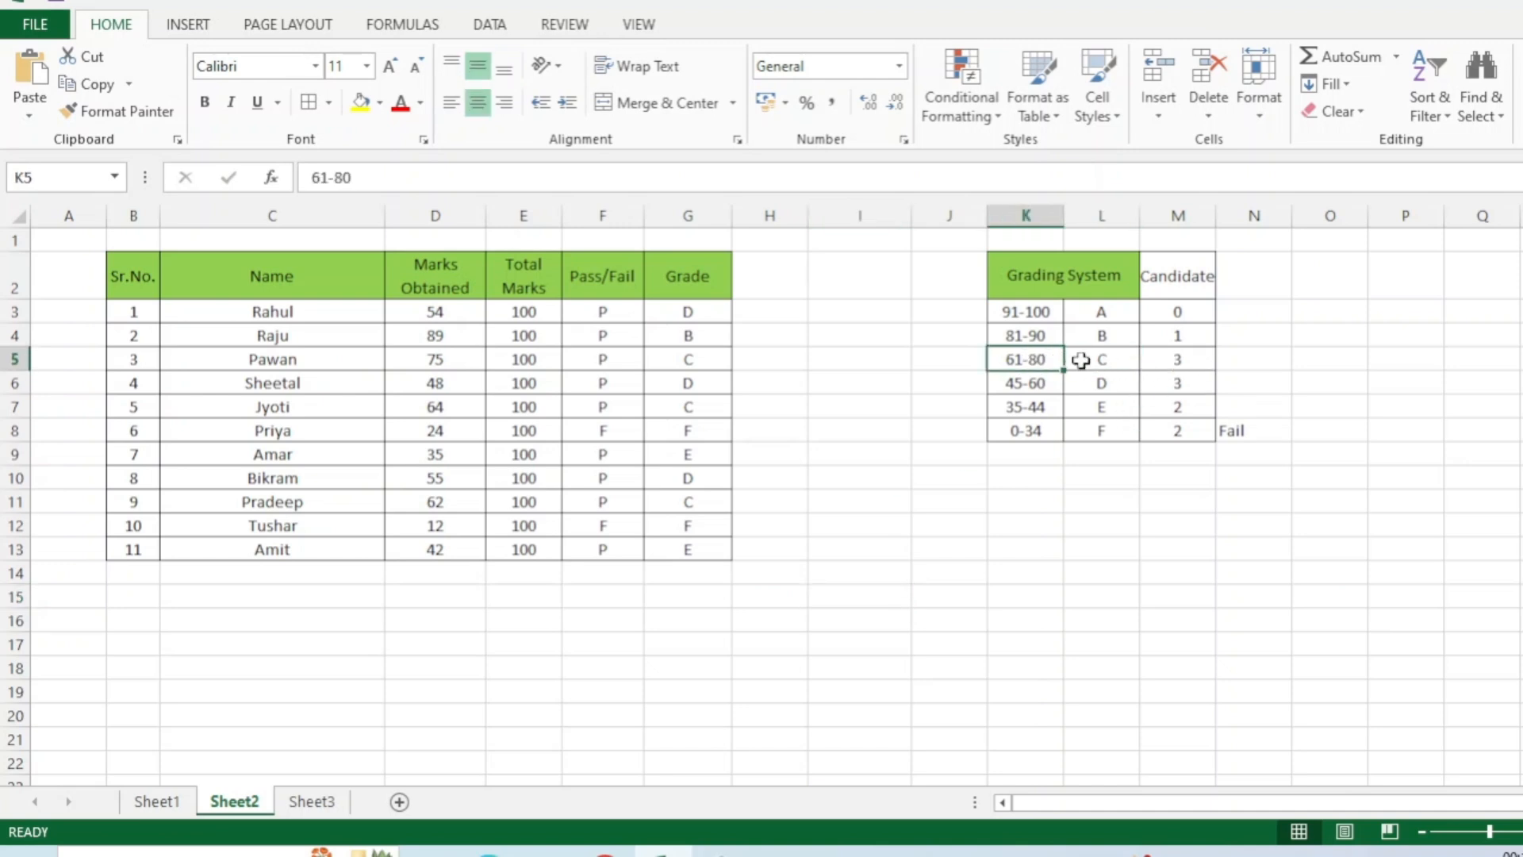
left_click(1108, 357)
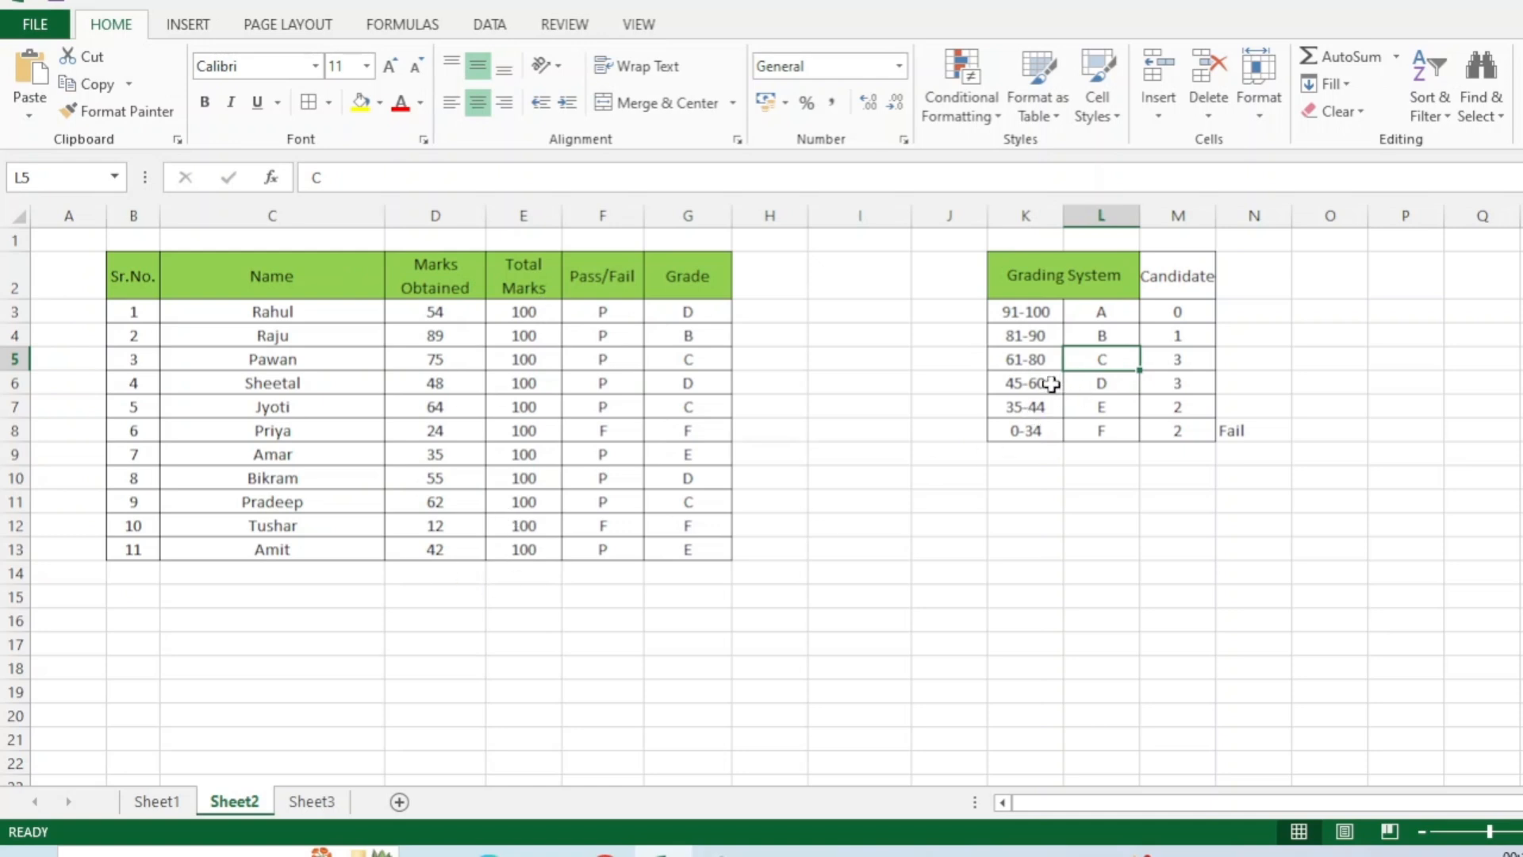
left_click(1032, 366)
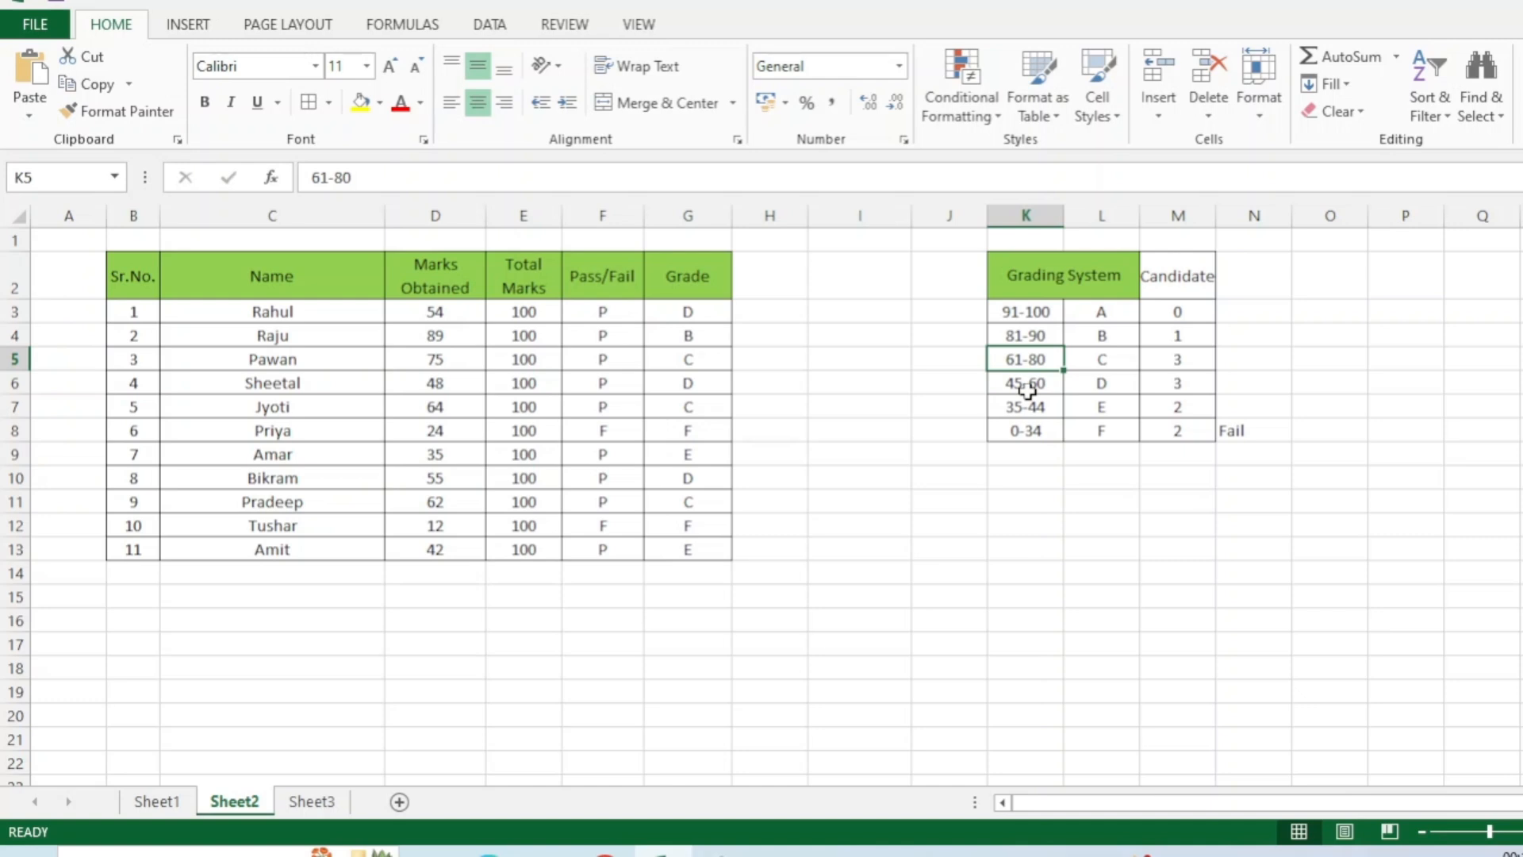
Step: Start a SUMIFS formula in G15 with the marks in D3:D13 as the sum range
left_click(689, 599)
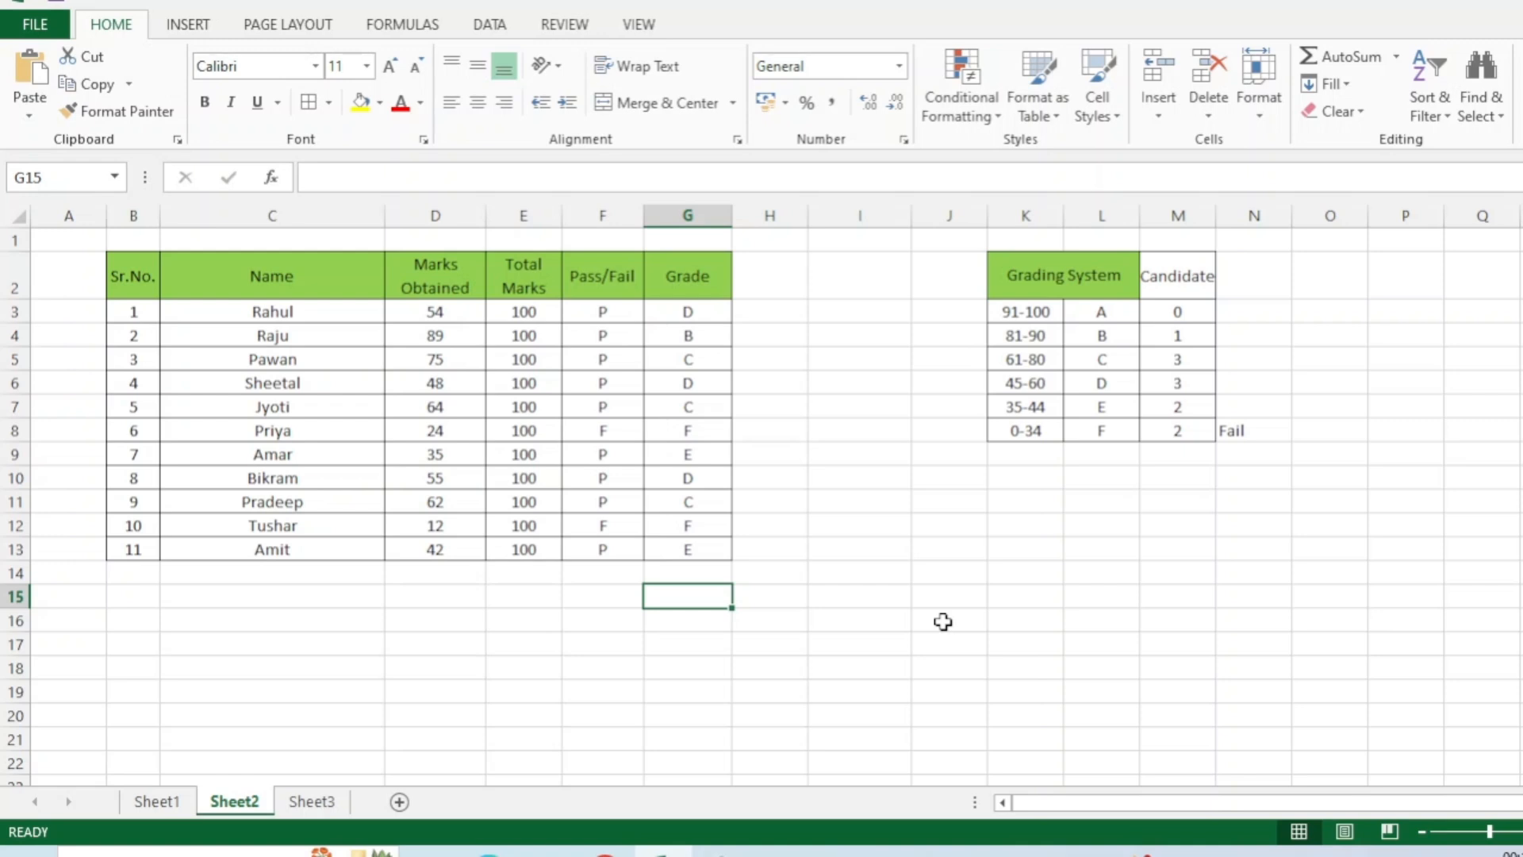
type("=su")
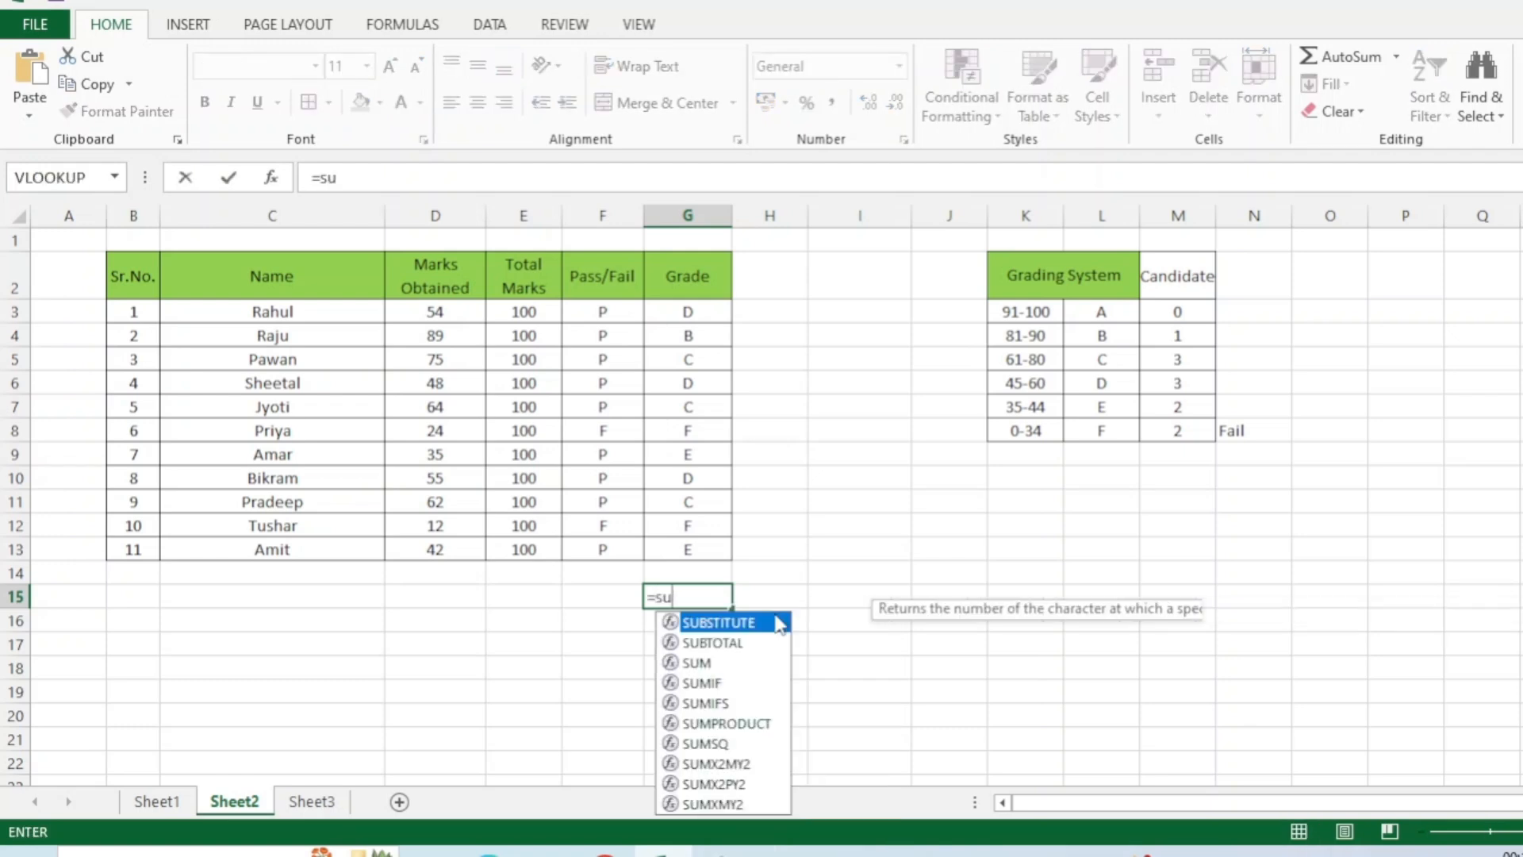
type("mifs")
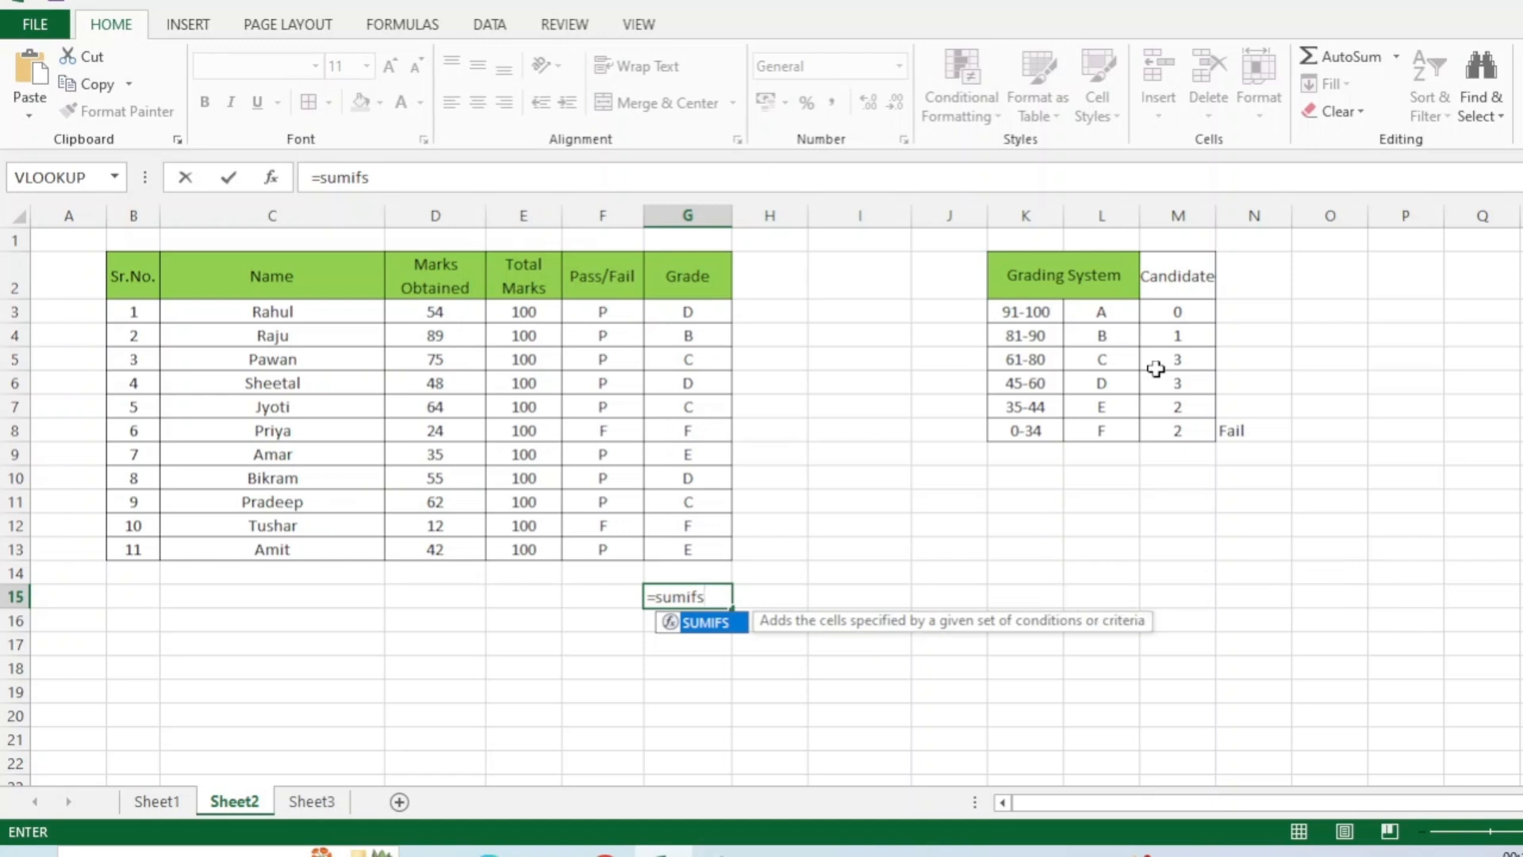
type("(")
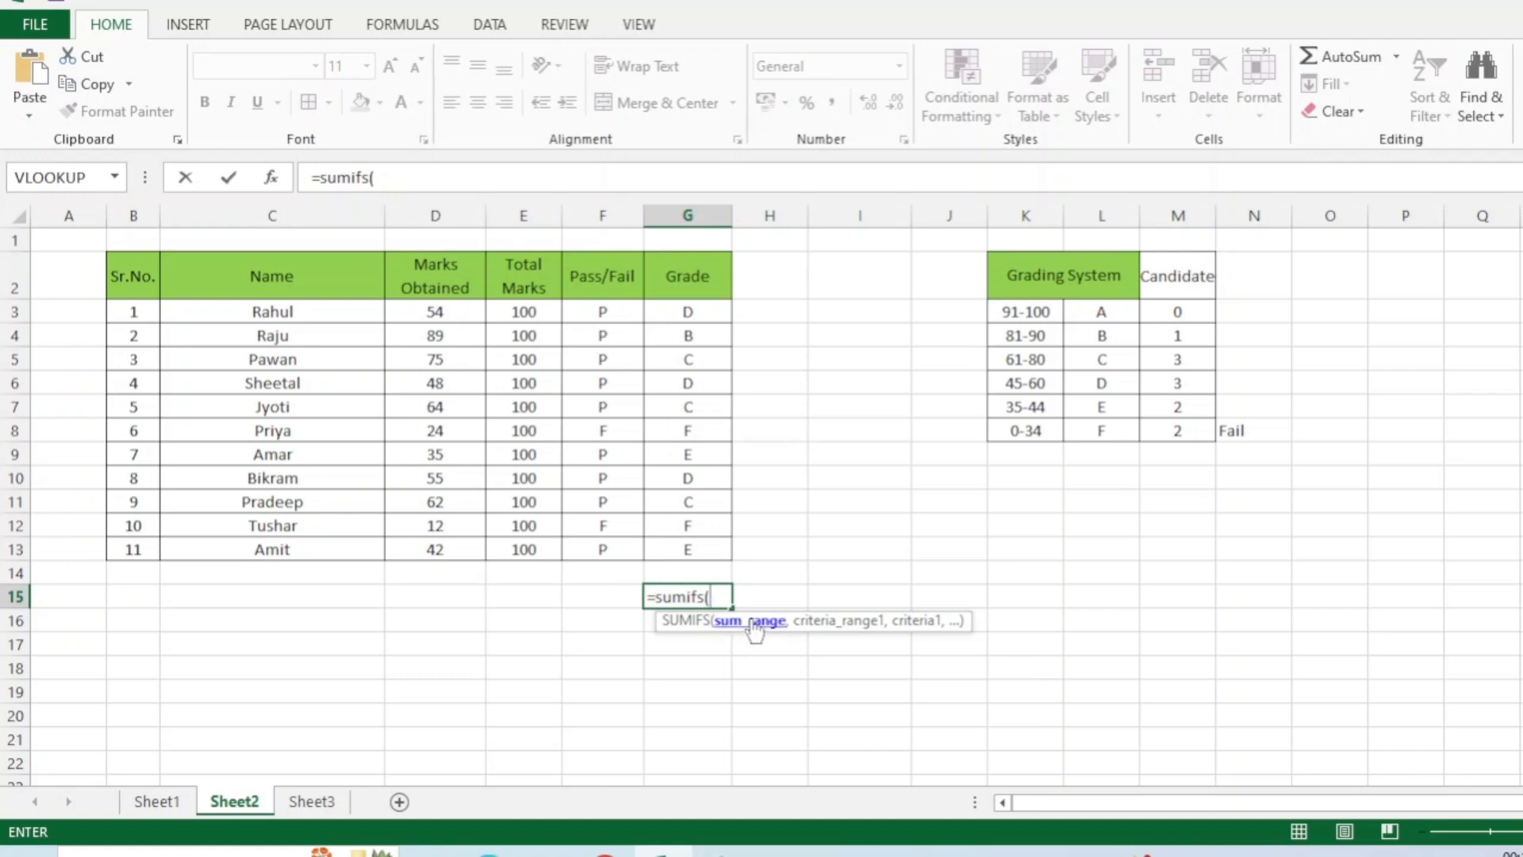
left_click(447, 309)
left_click_drag(450, 309, 437, 550)
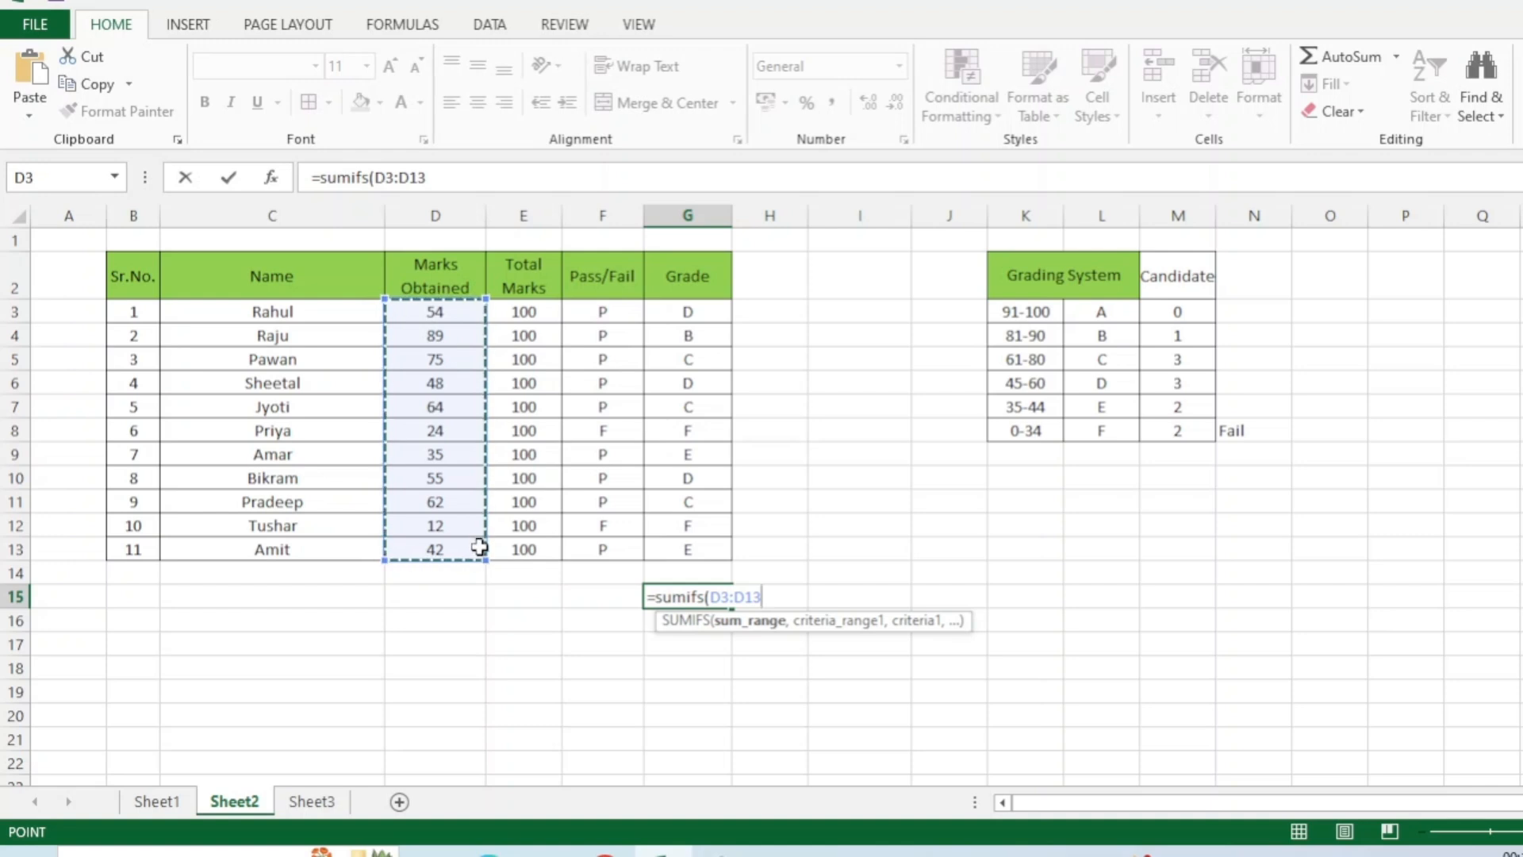
type(",")
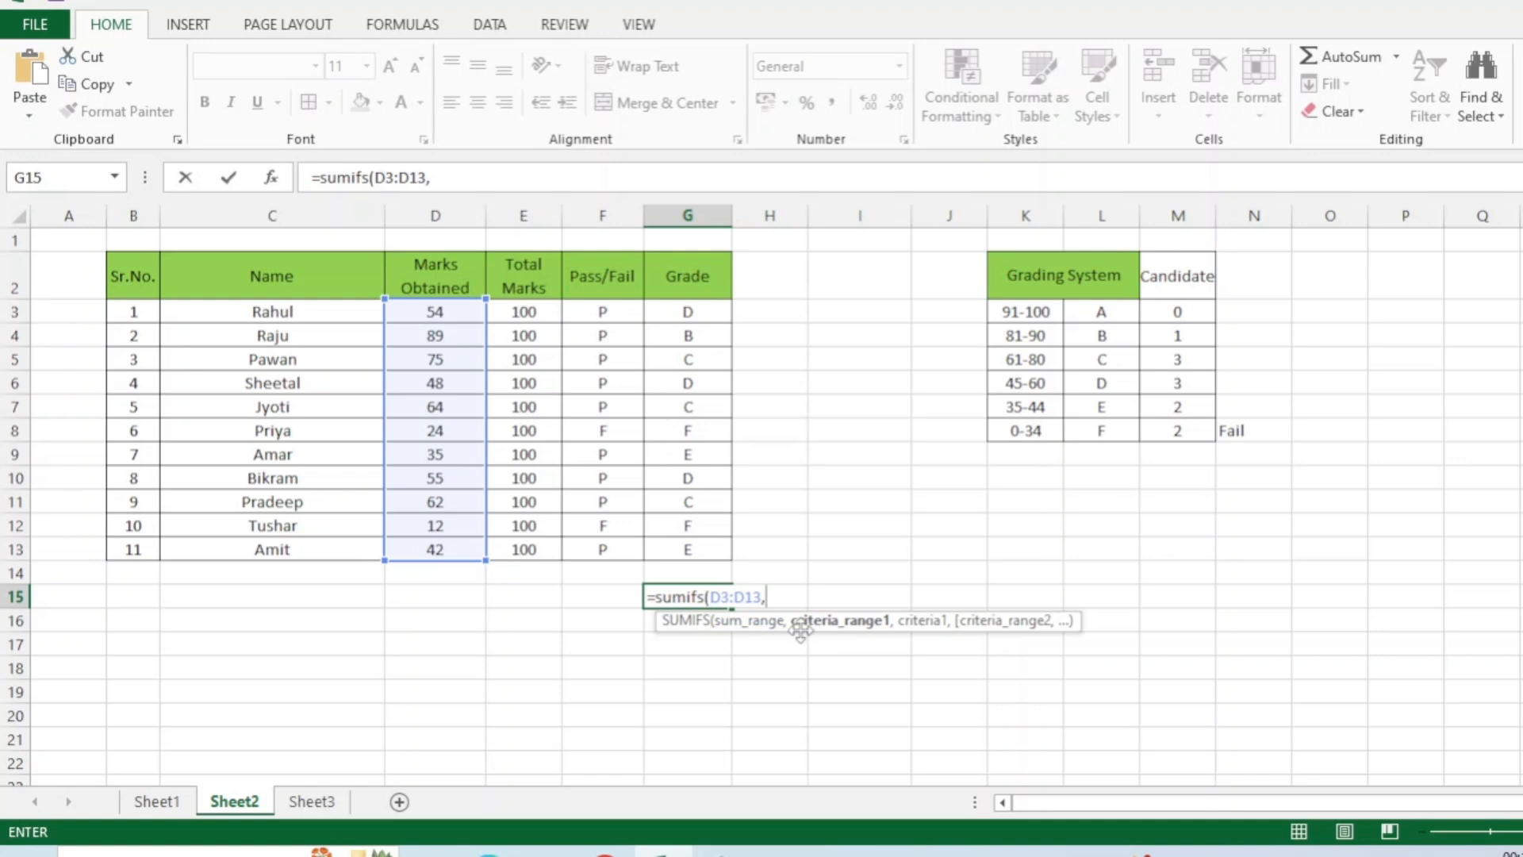
Step: Add D3:D13 as the first criteria range of the SUMIFS formula, with the criterion ">=61"
left_click_drag(432, 315, 418, 548)
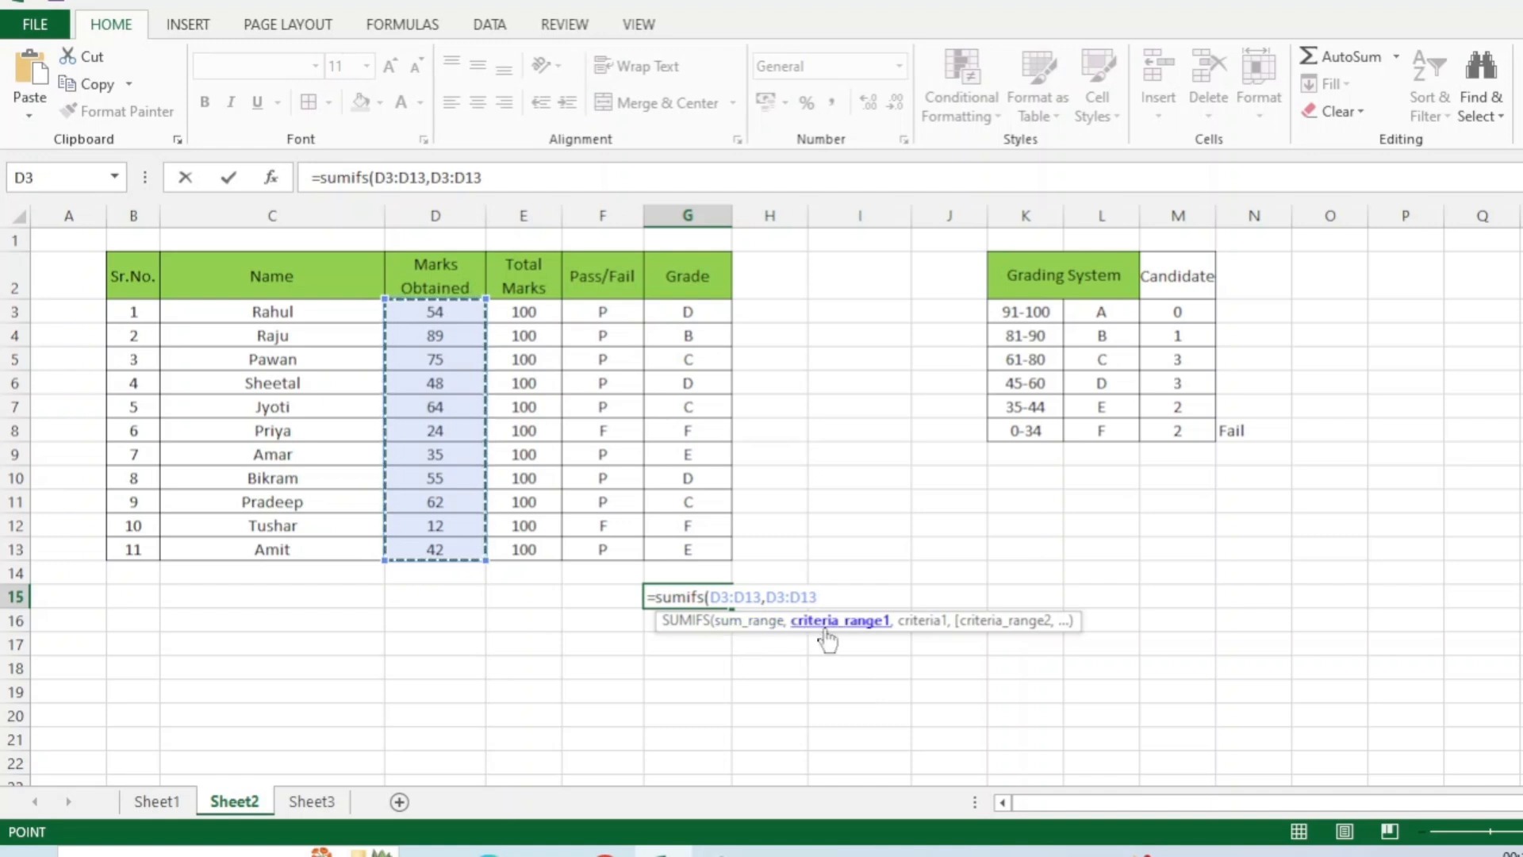
left_click(502, 176)
type(",")
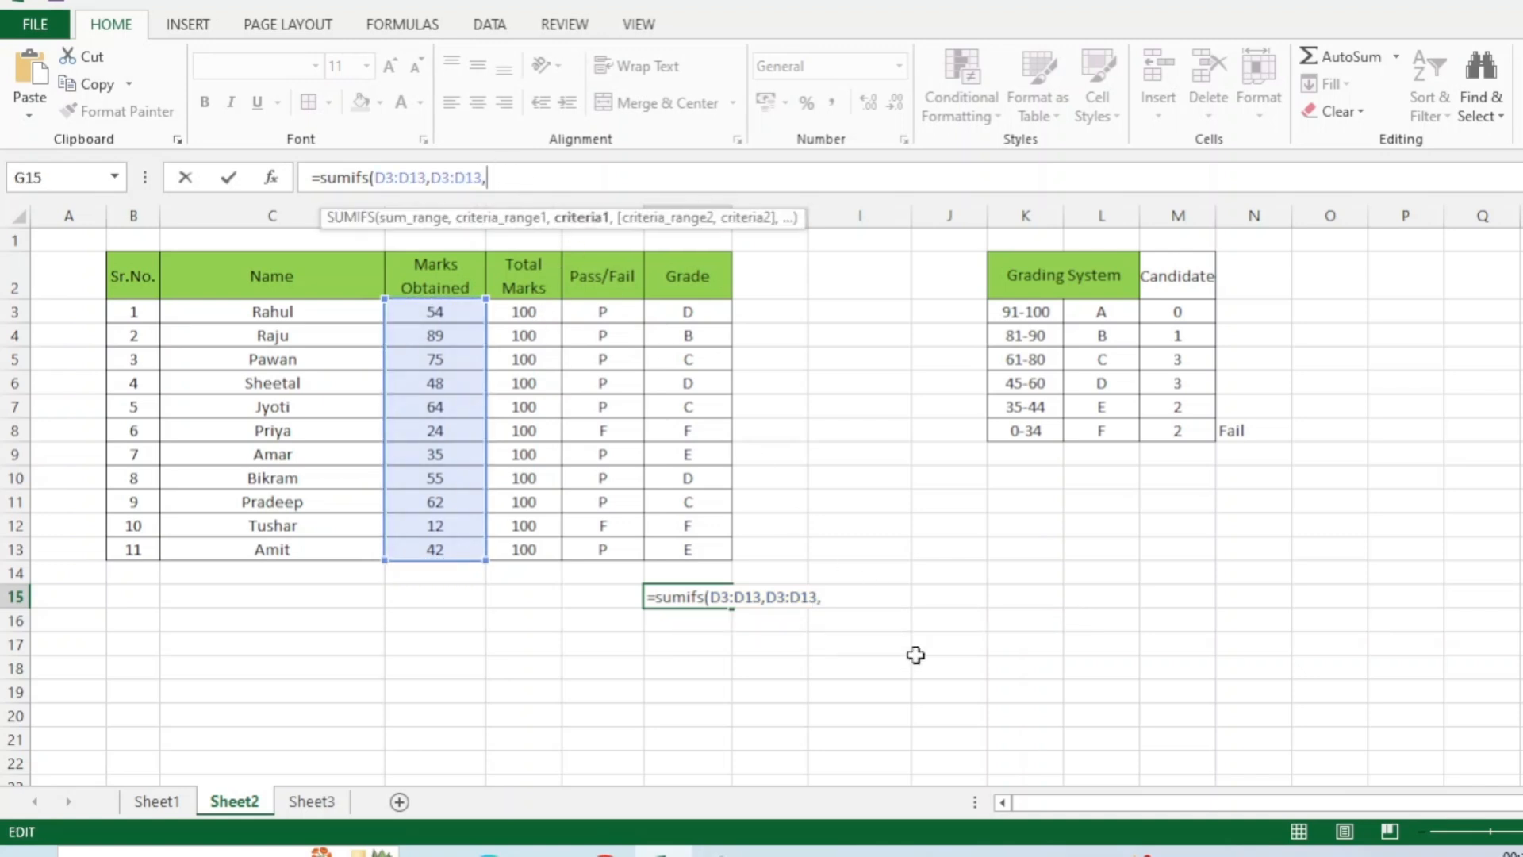
left_click(745, 596)
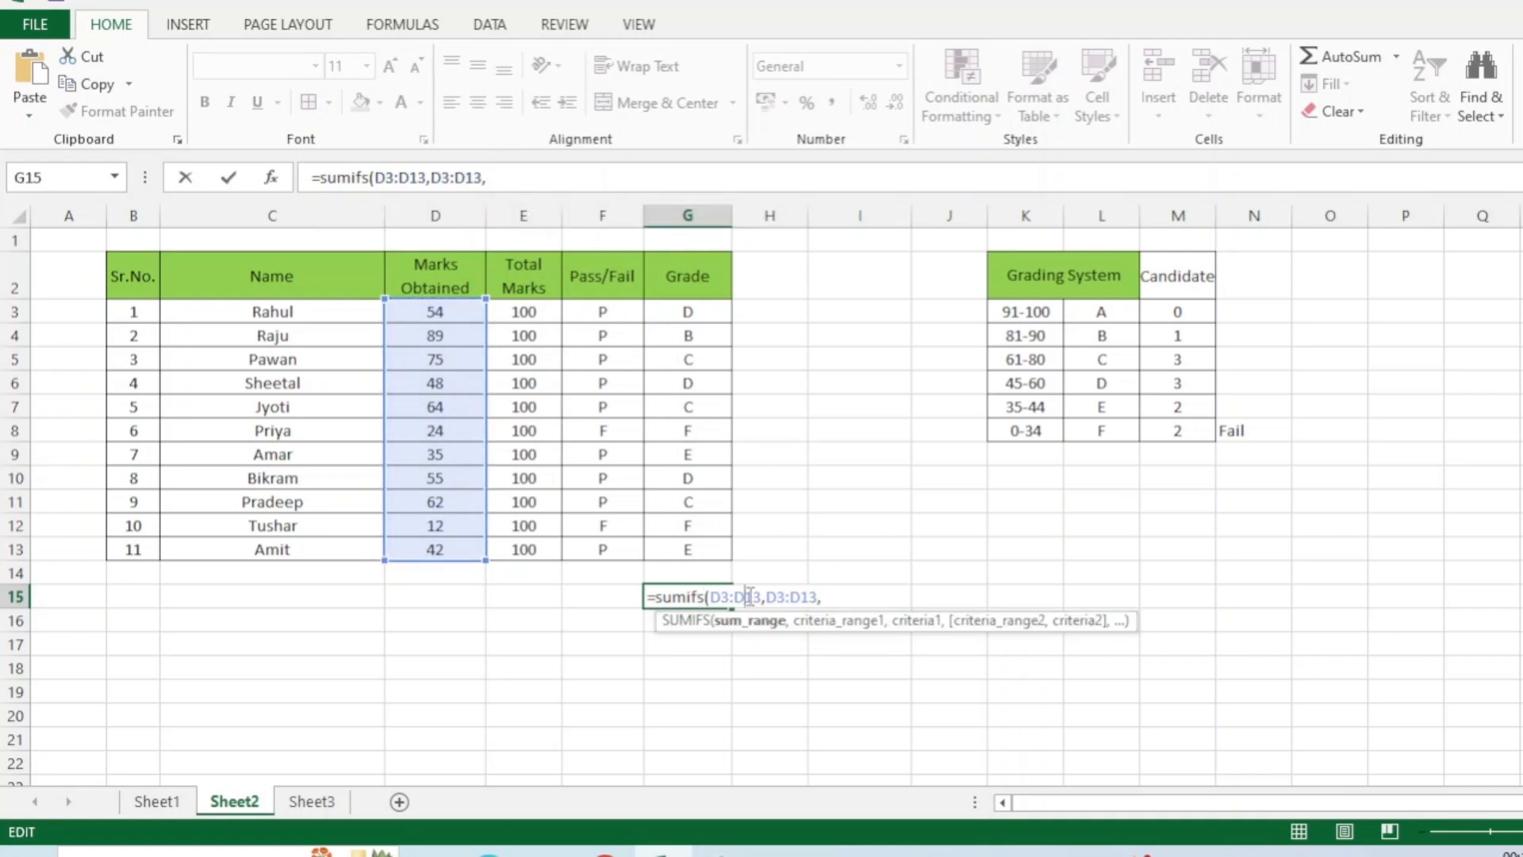
left_click(833, 597)
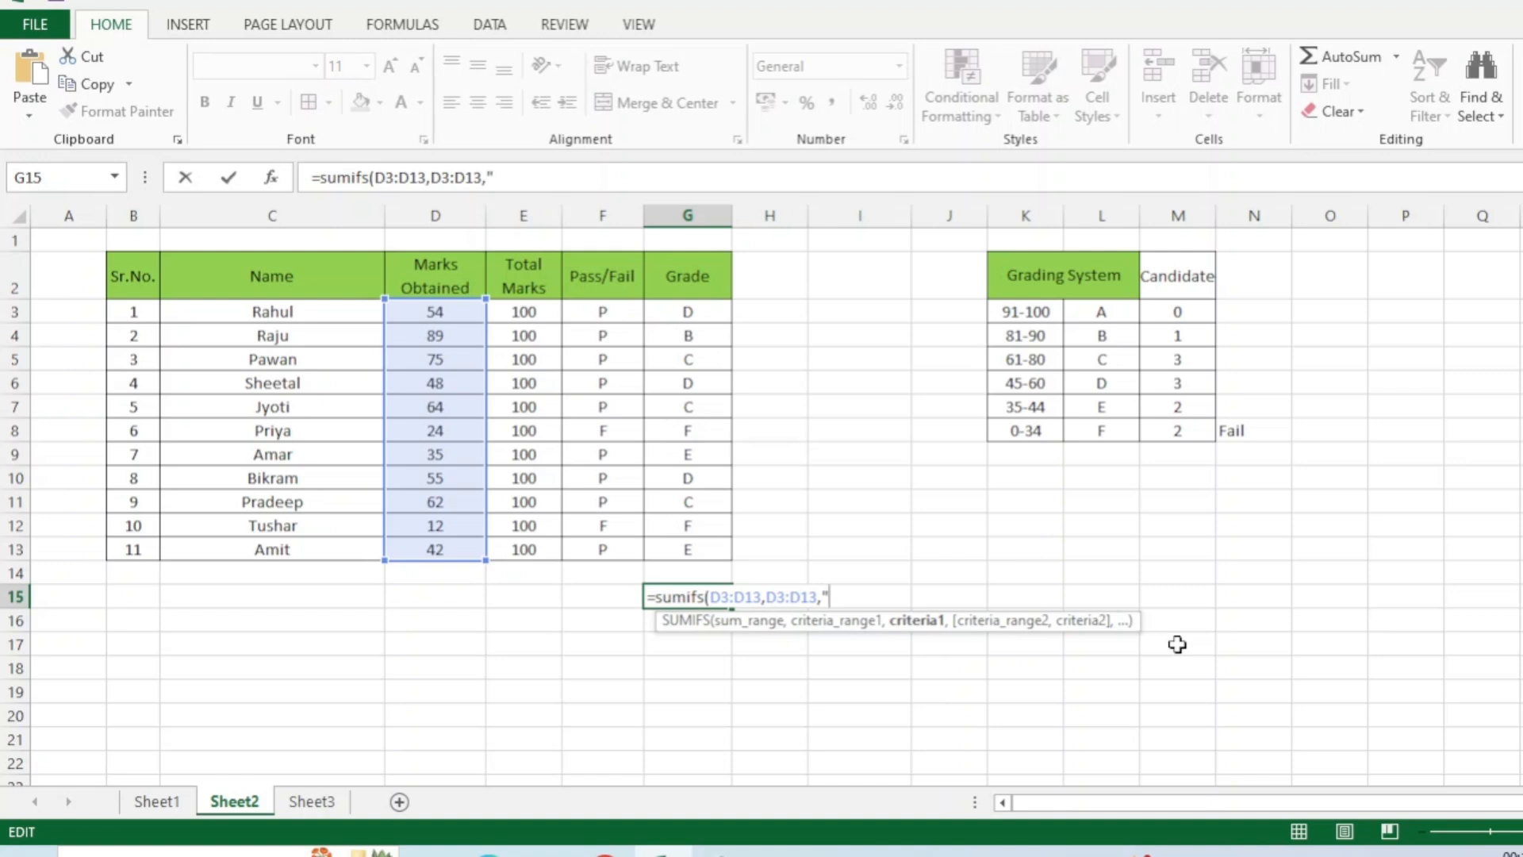
type(">=61\",")
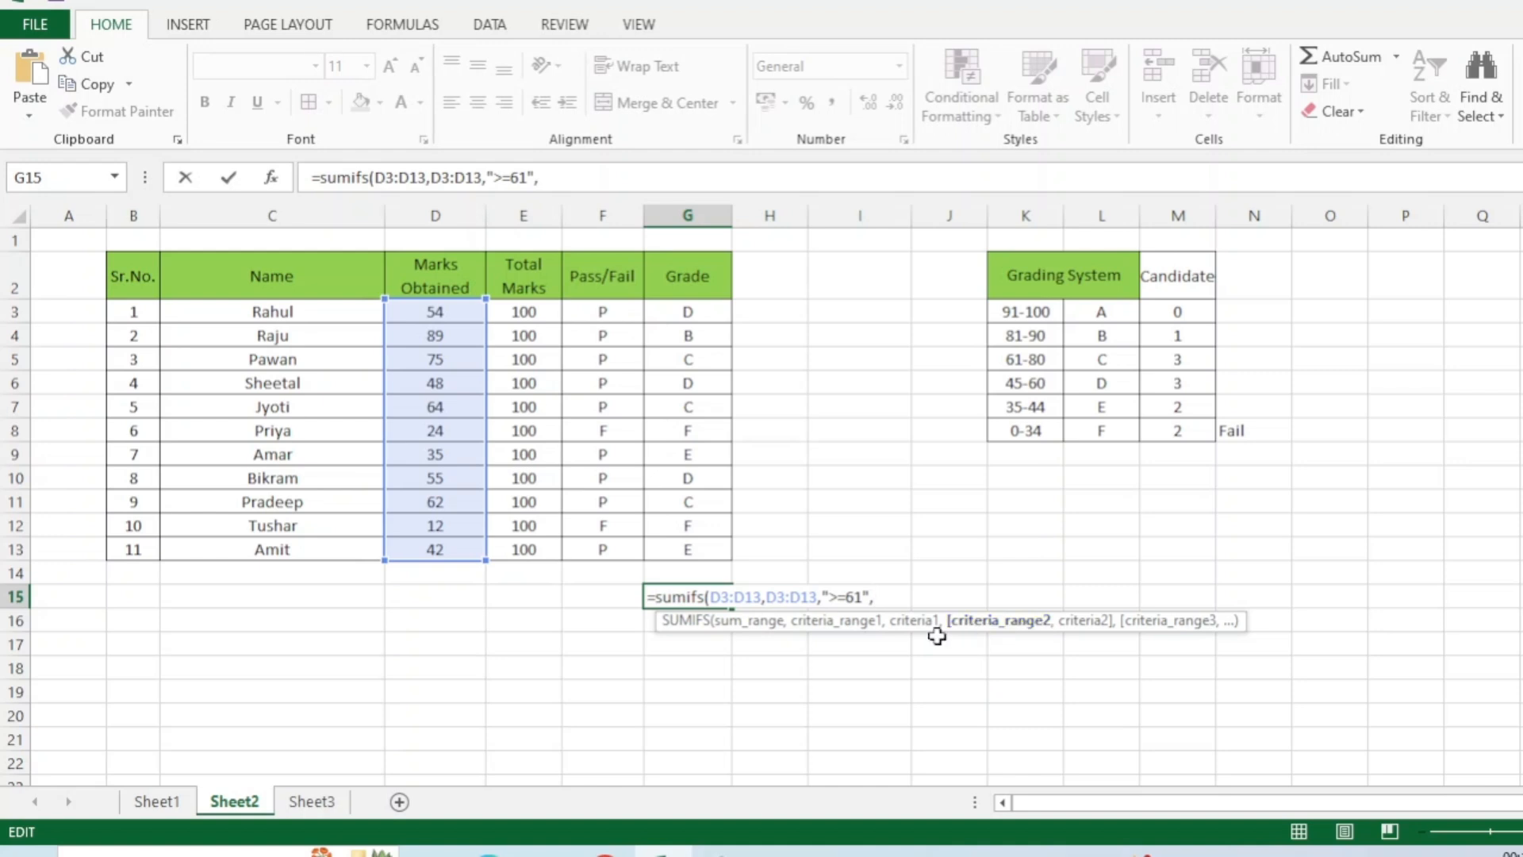
Step: Complete the SUMIFS formula with D3:D13 as the second criteria range and the criterion "<=80"
left_click_drag(414, 314, 435, 560)
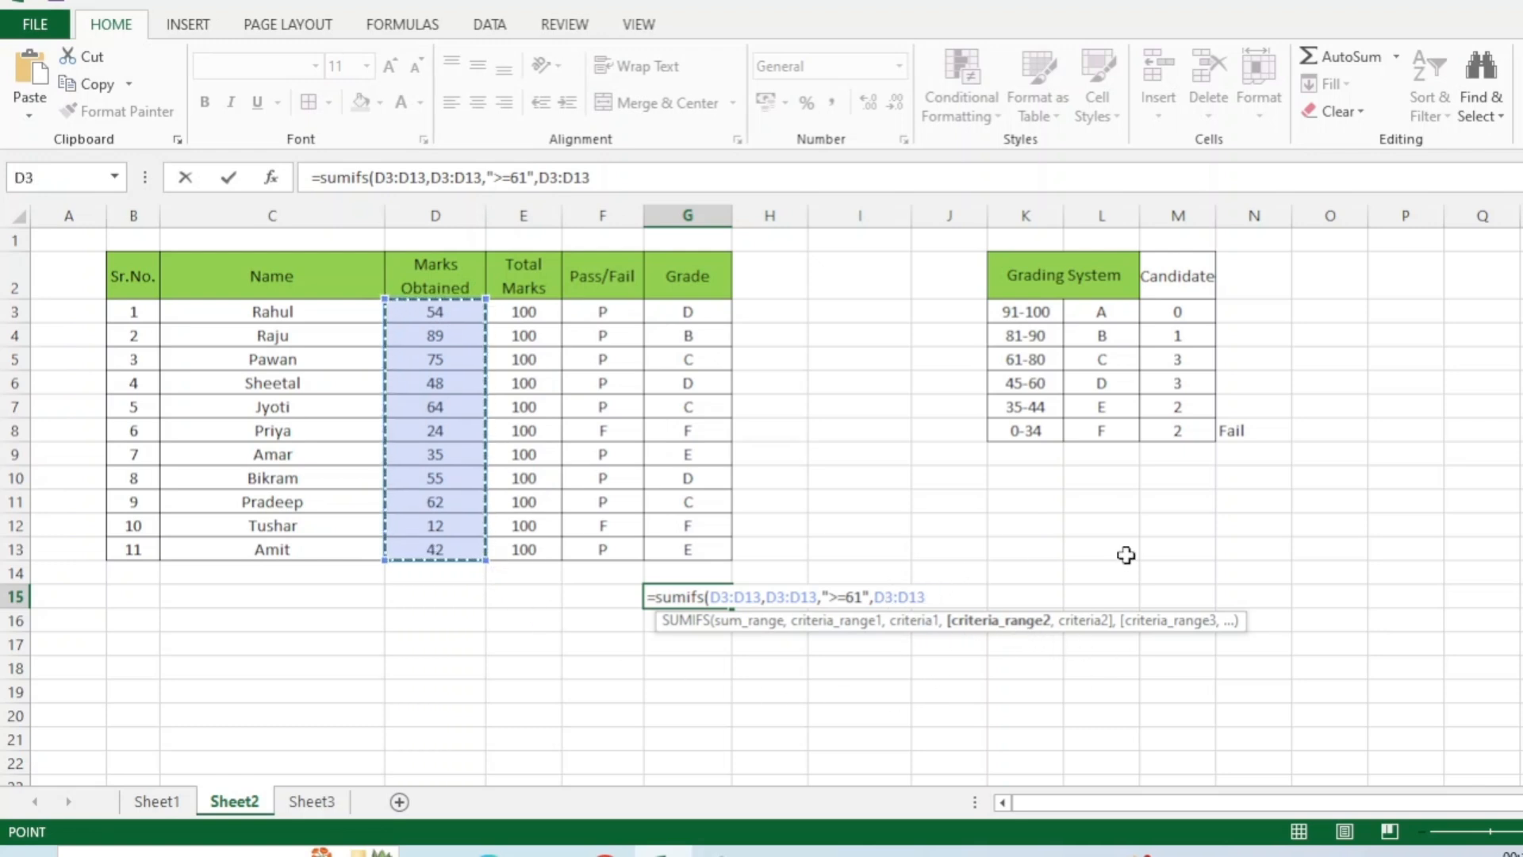
type(",\"<=80")
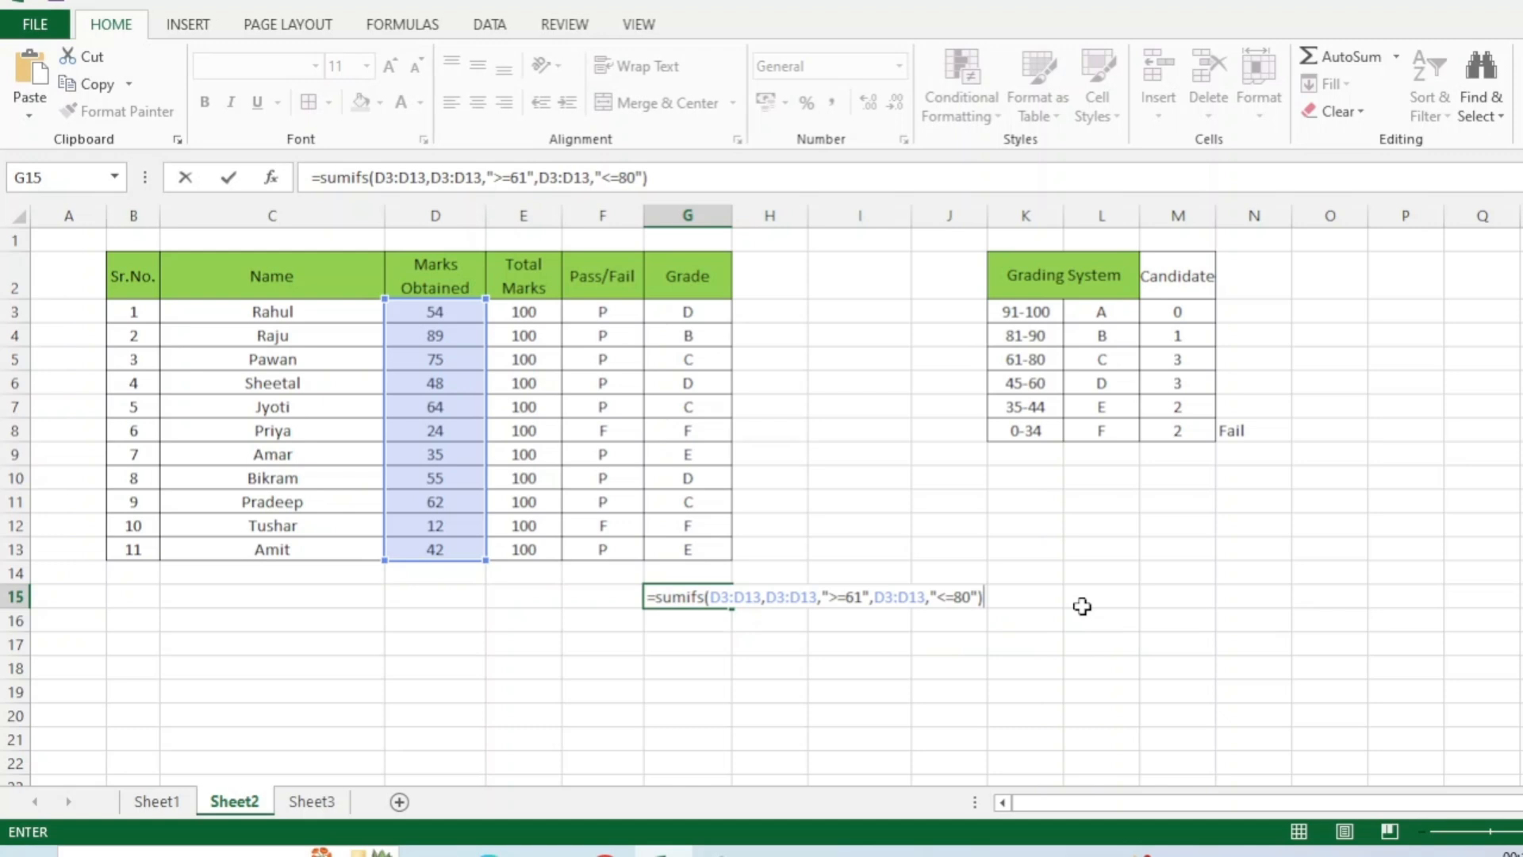
key("Return")
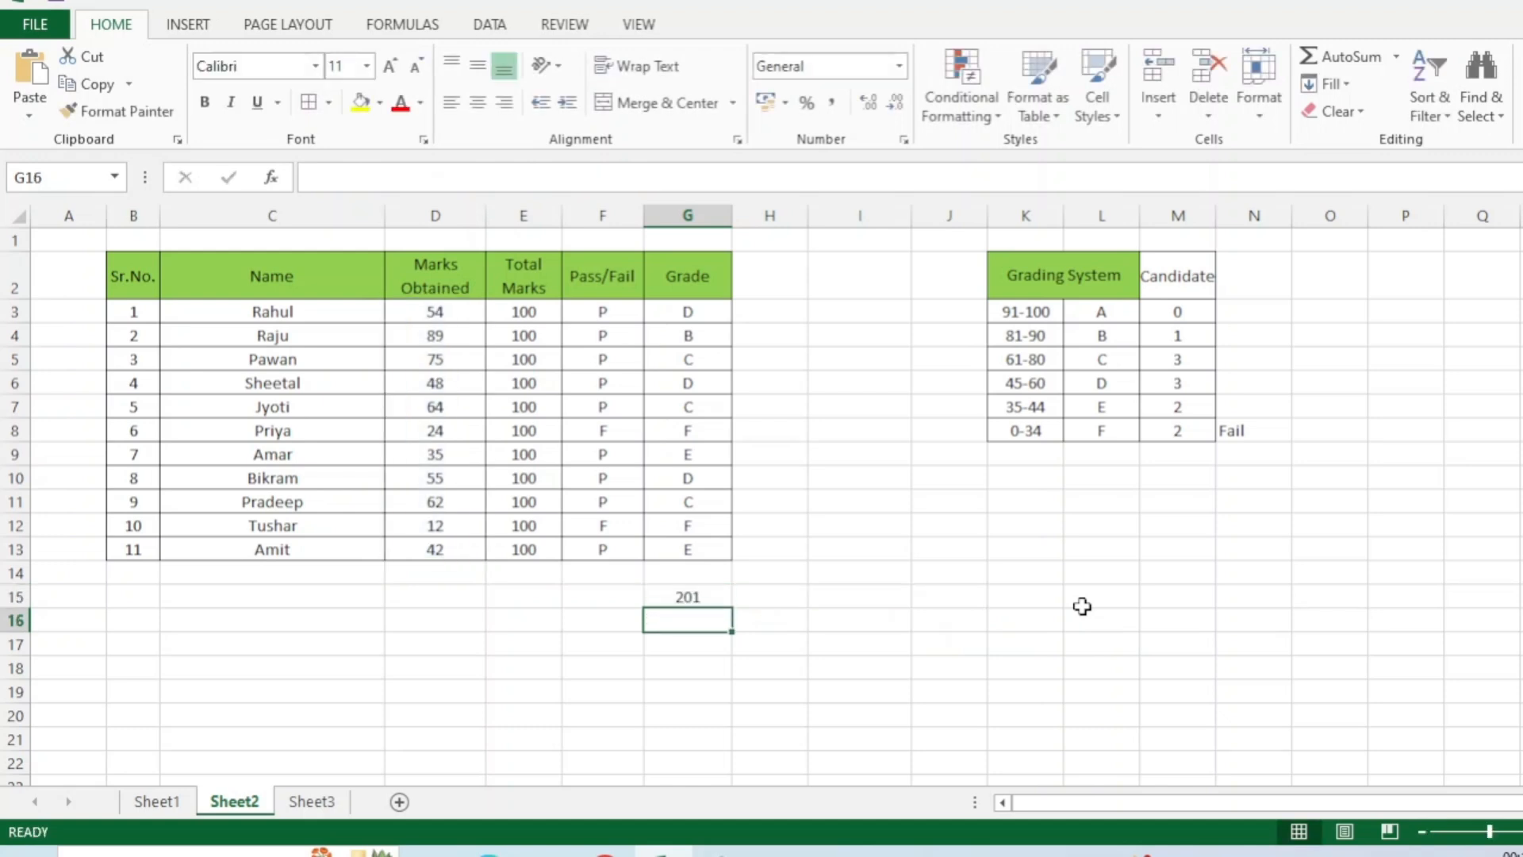
Step: Check the SUMIFS result in G15 against the sum of the grade C marks in D5, D7 and D11
left_click(687, 597)
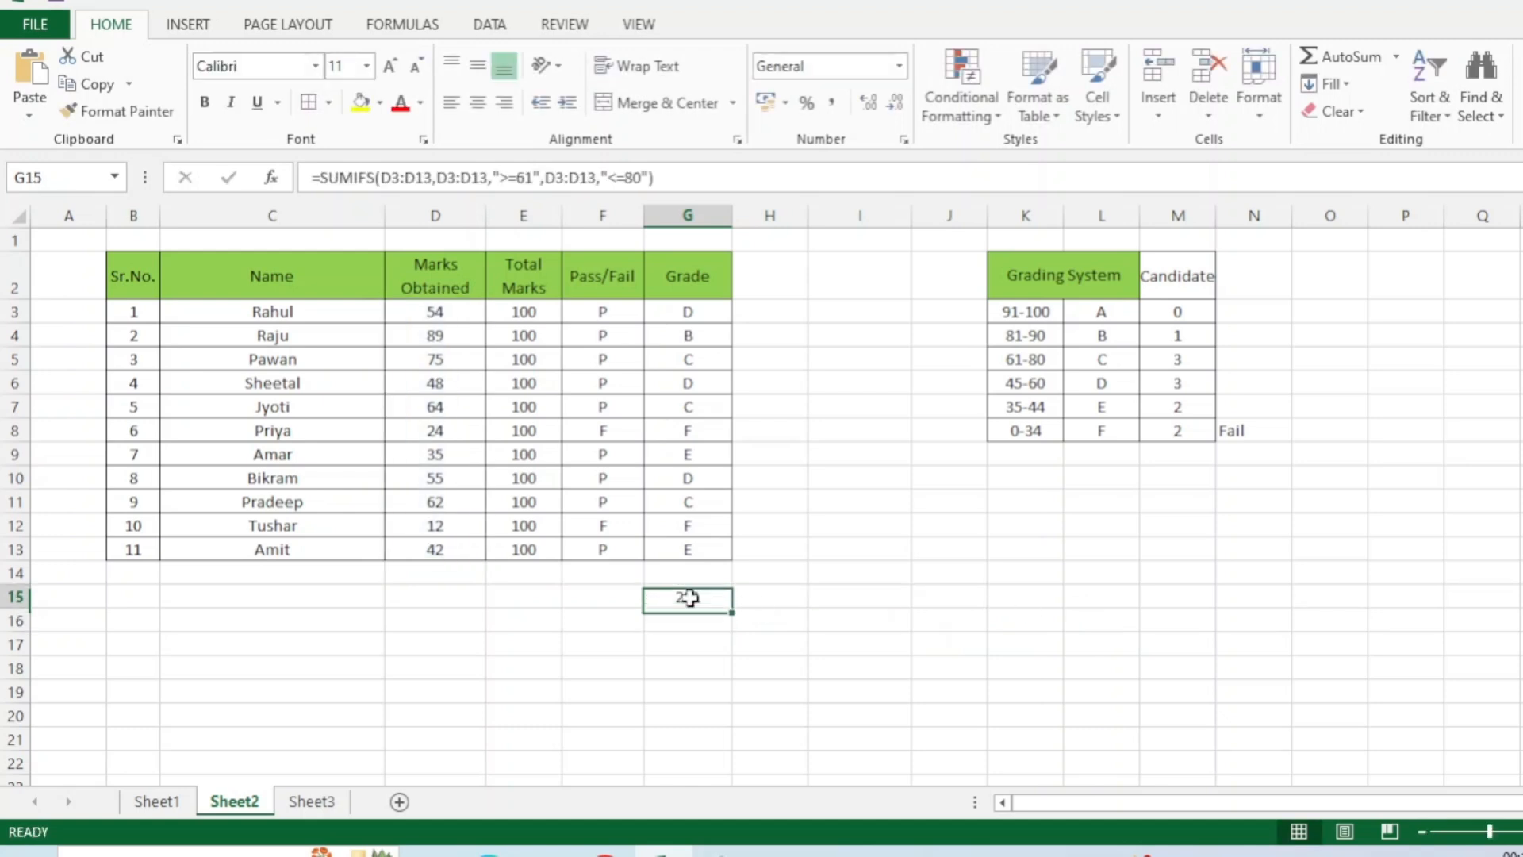
left_click(1121, 363)
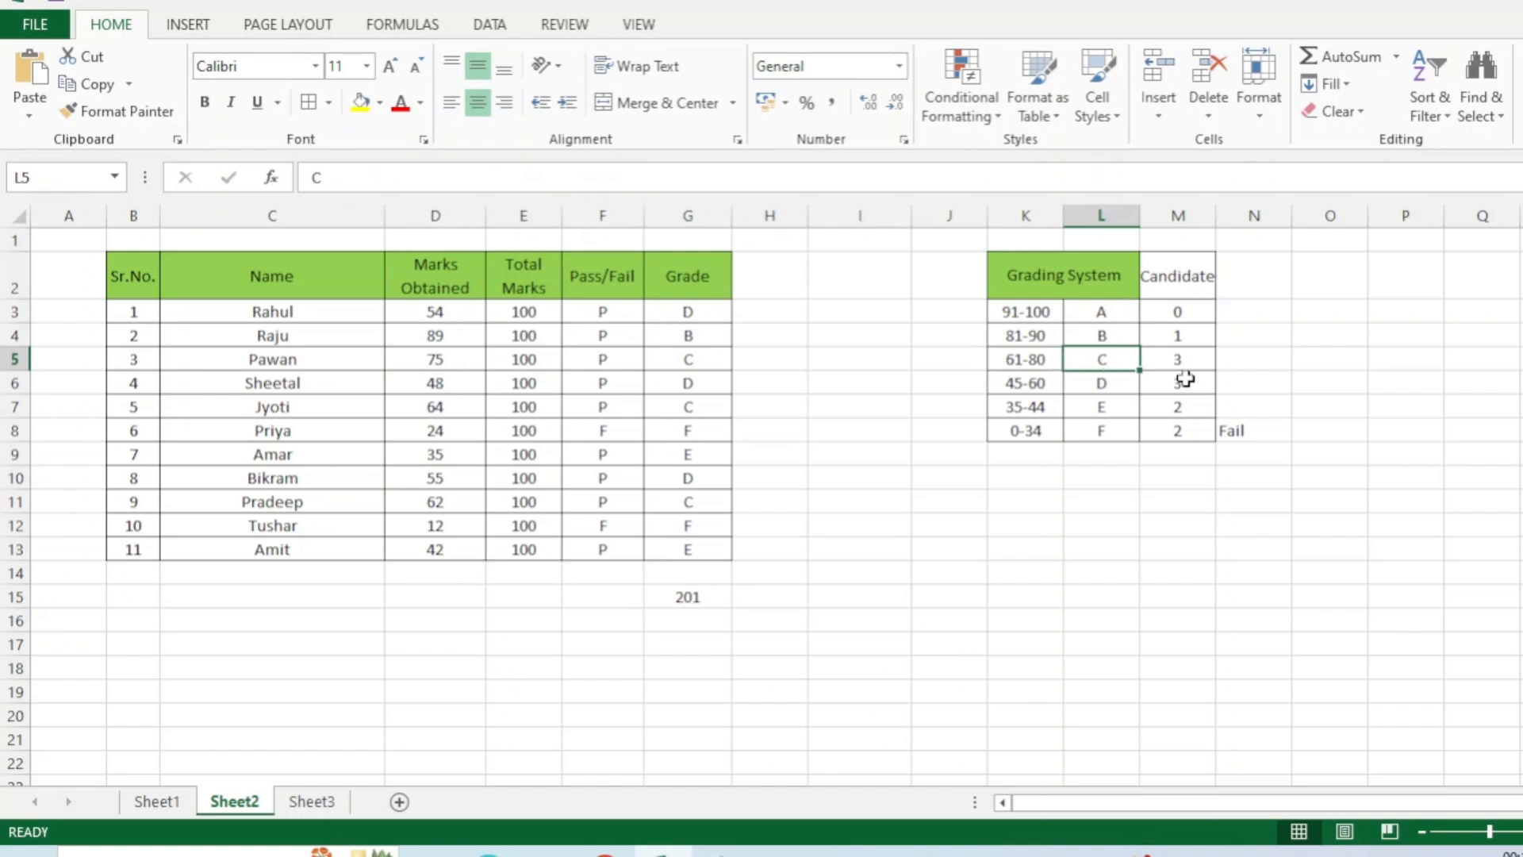
left_click(706, 596)
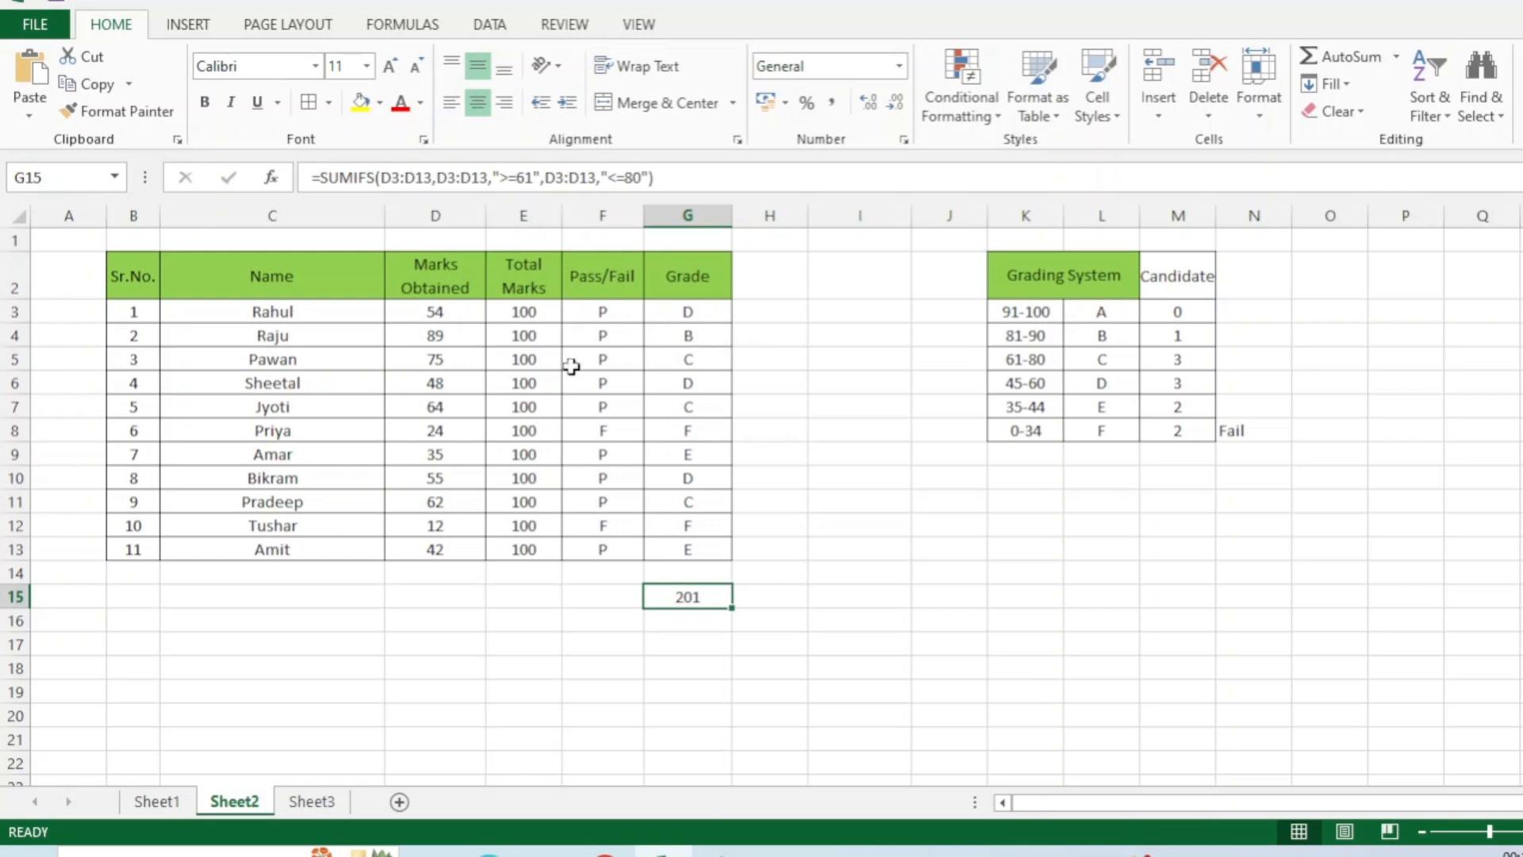
left_click(464, 359)
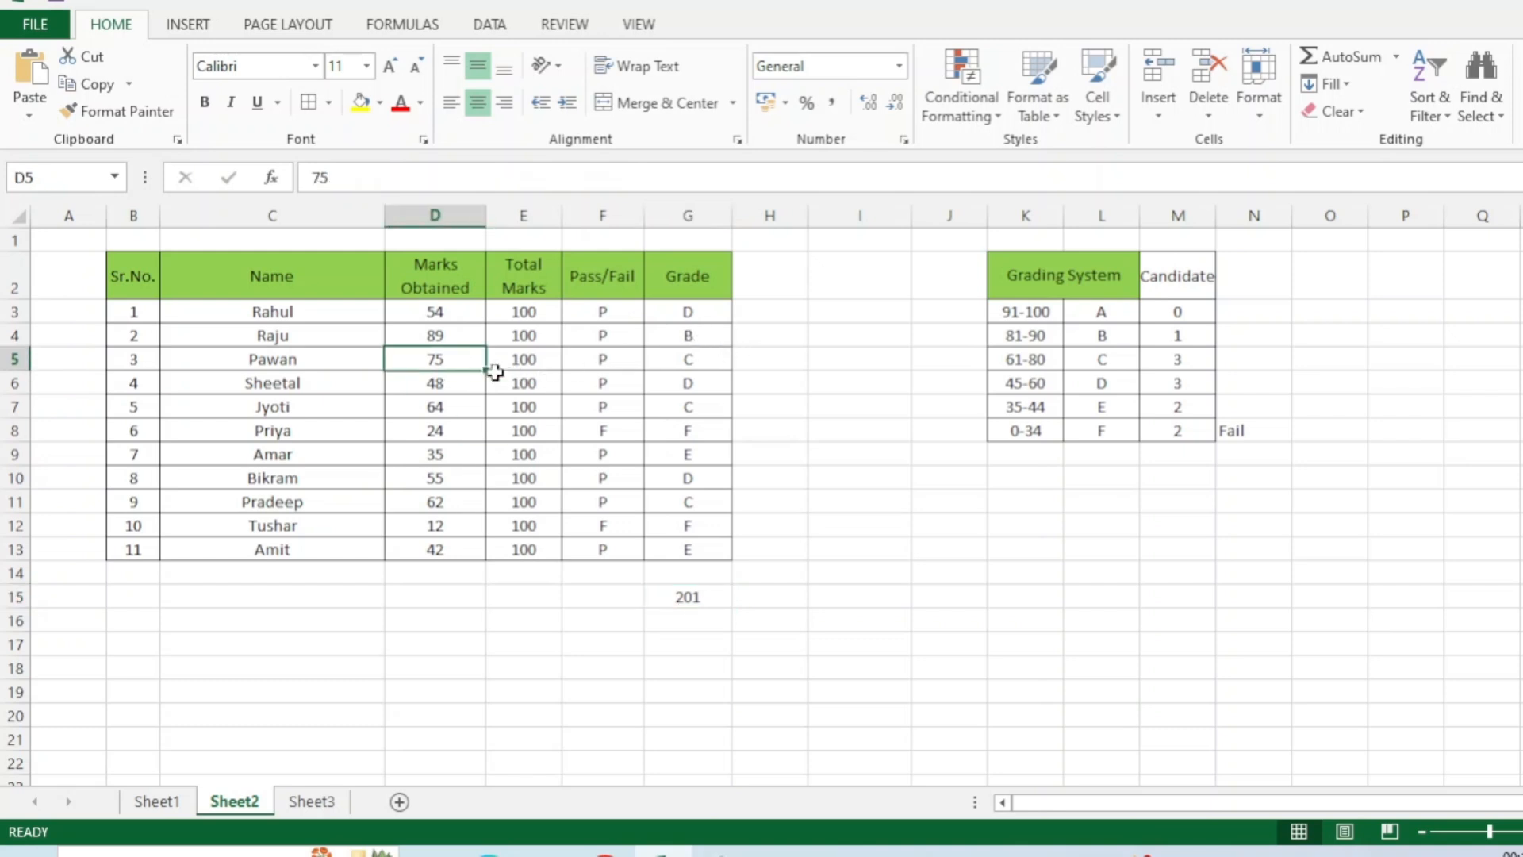
left_click(458, 411, "ctrl")
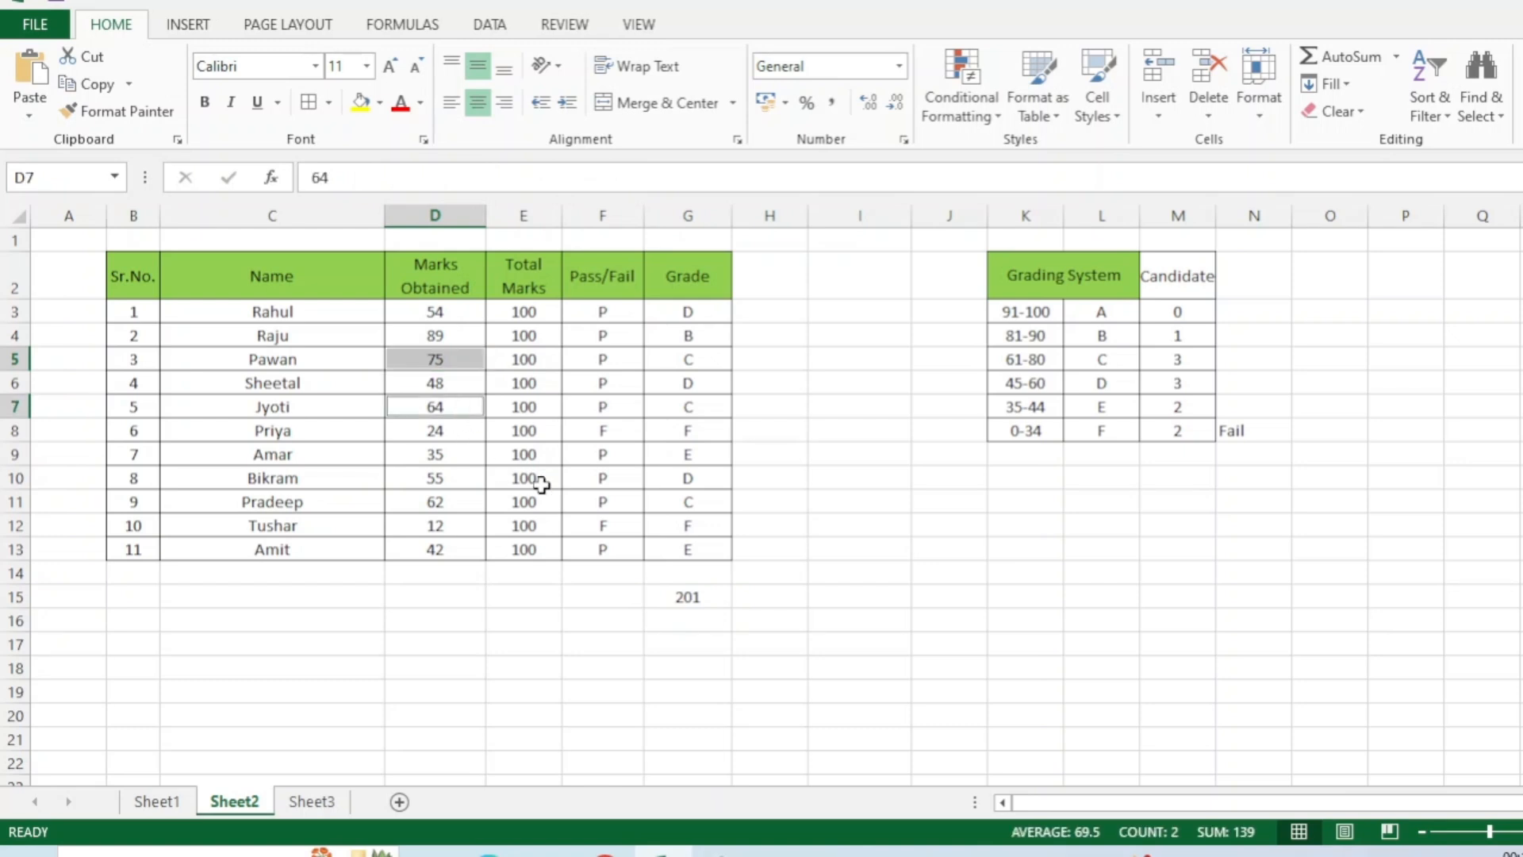
left_click(437, 500, "ctrl")
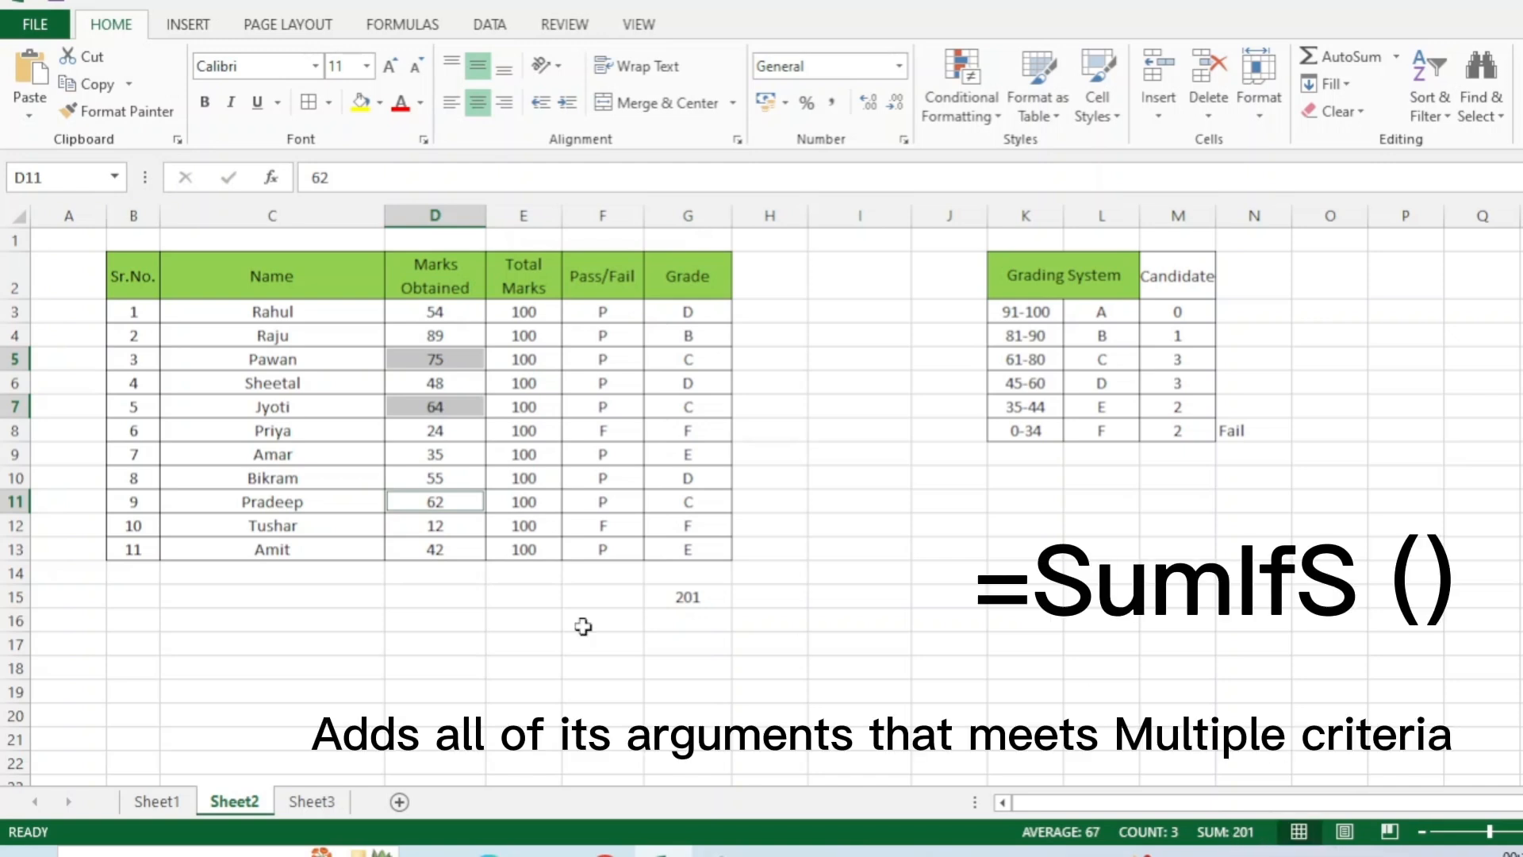
left_click(696, 596)
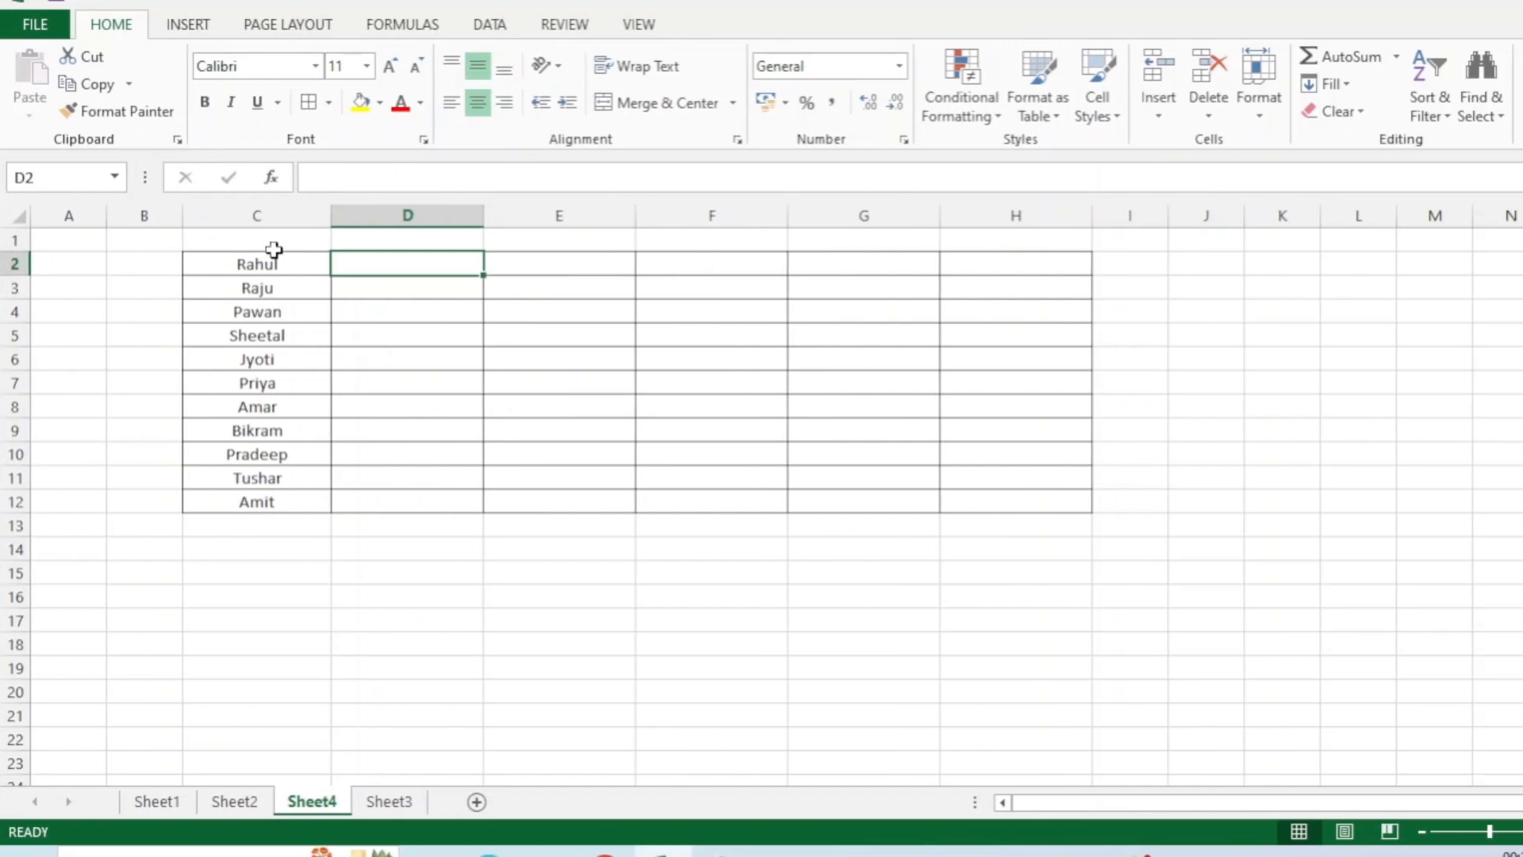
Step: Convert the names in C2:C12 to capitals in D2:D12 with =UPPER(C2) filled down the column
left_click_drag(272, 262, 248, 500)
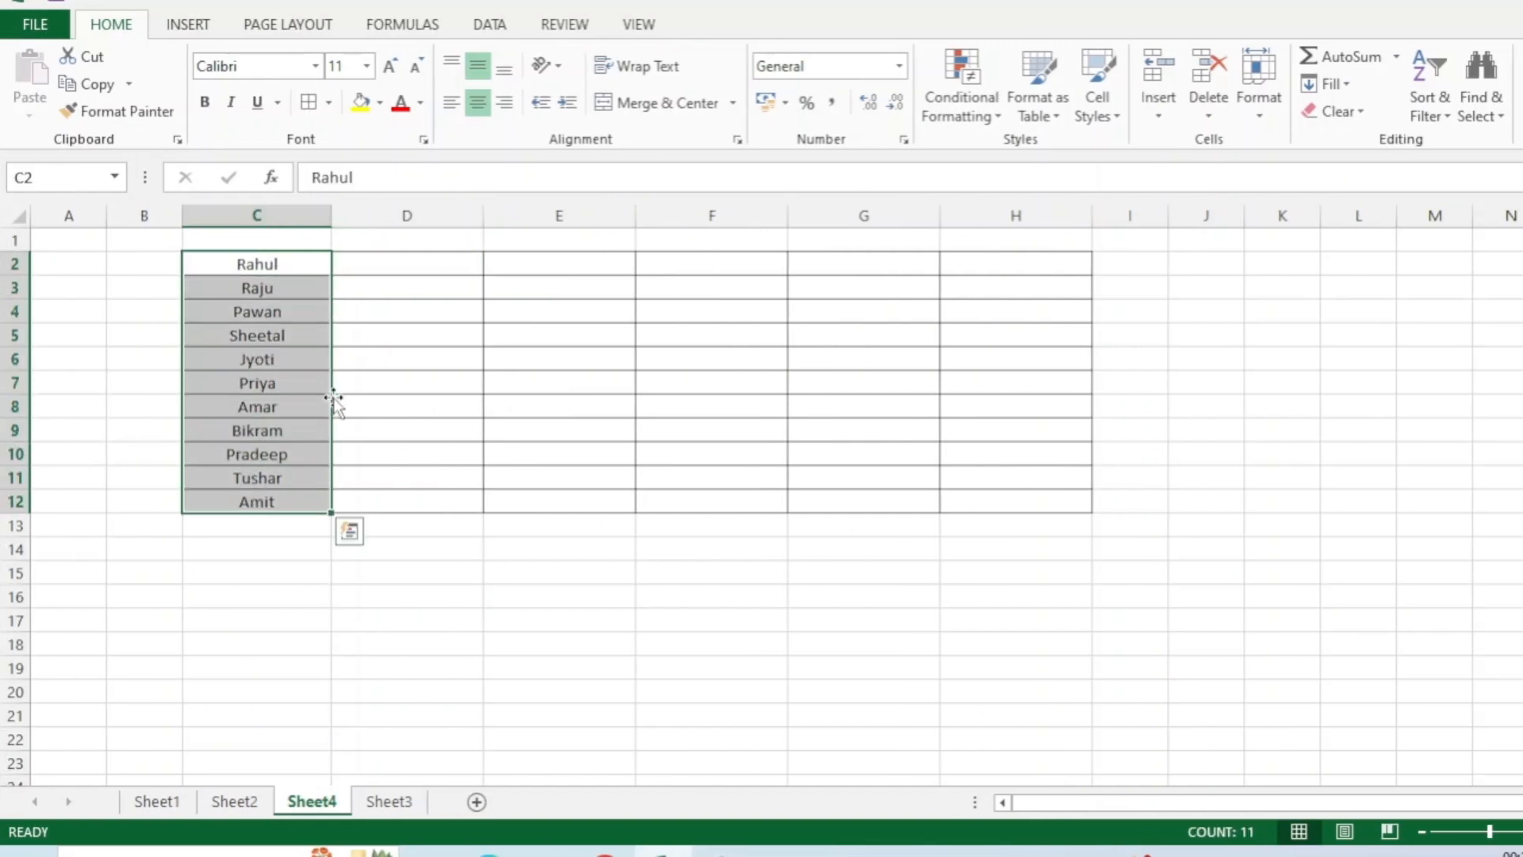
left_click(382, 258)
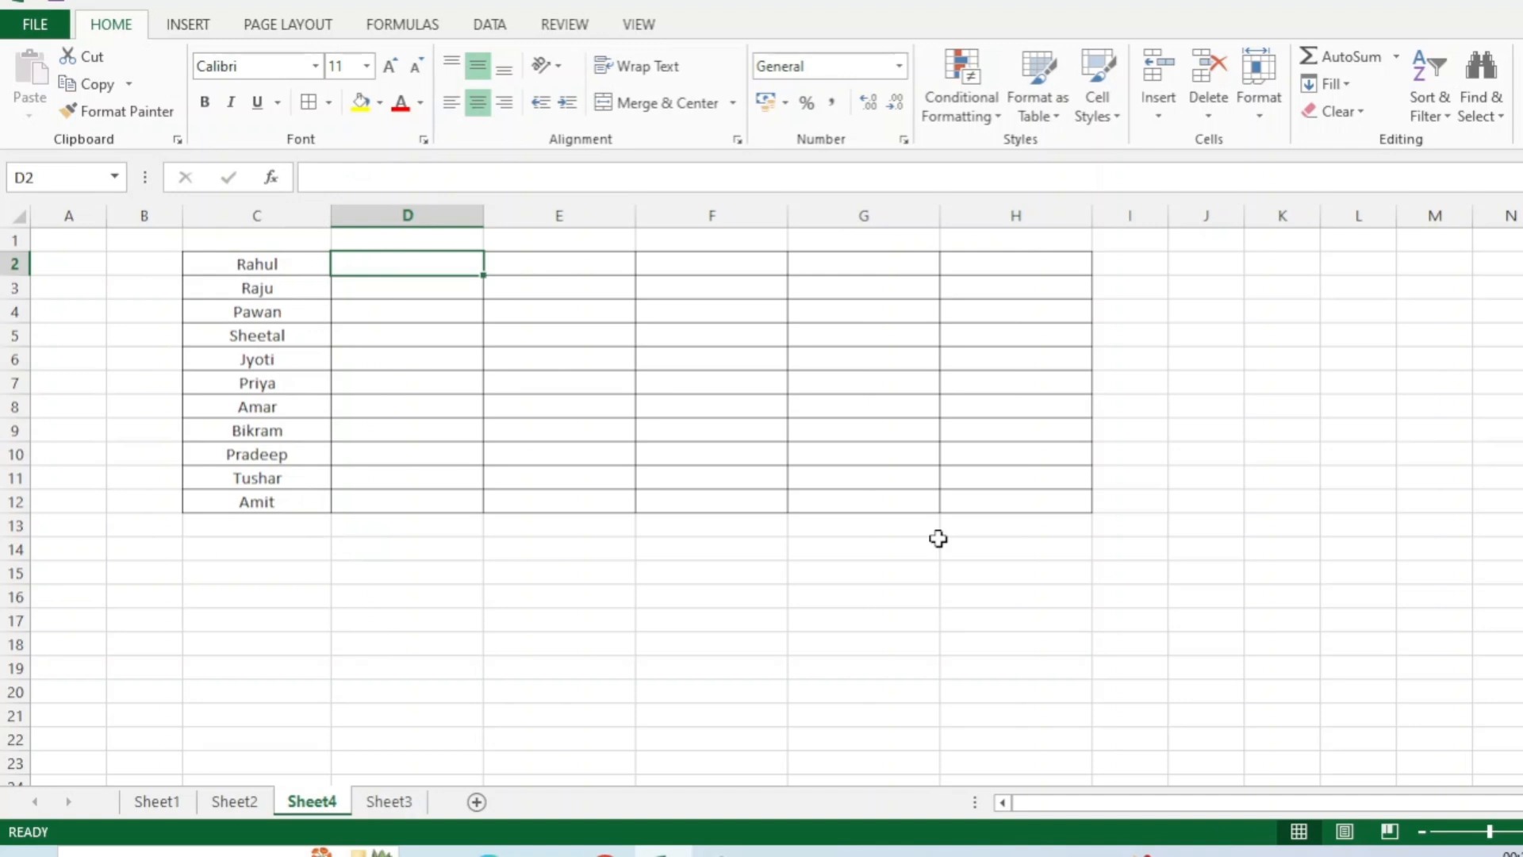
type("=Upp")
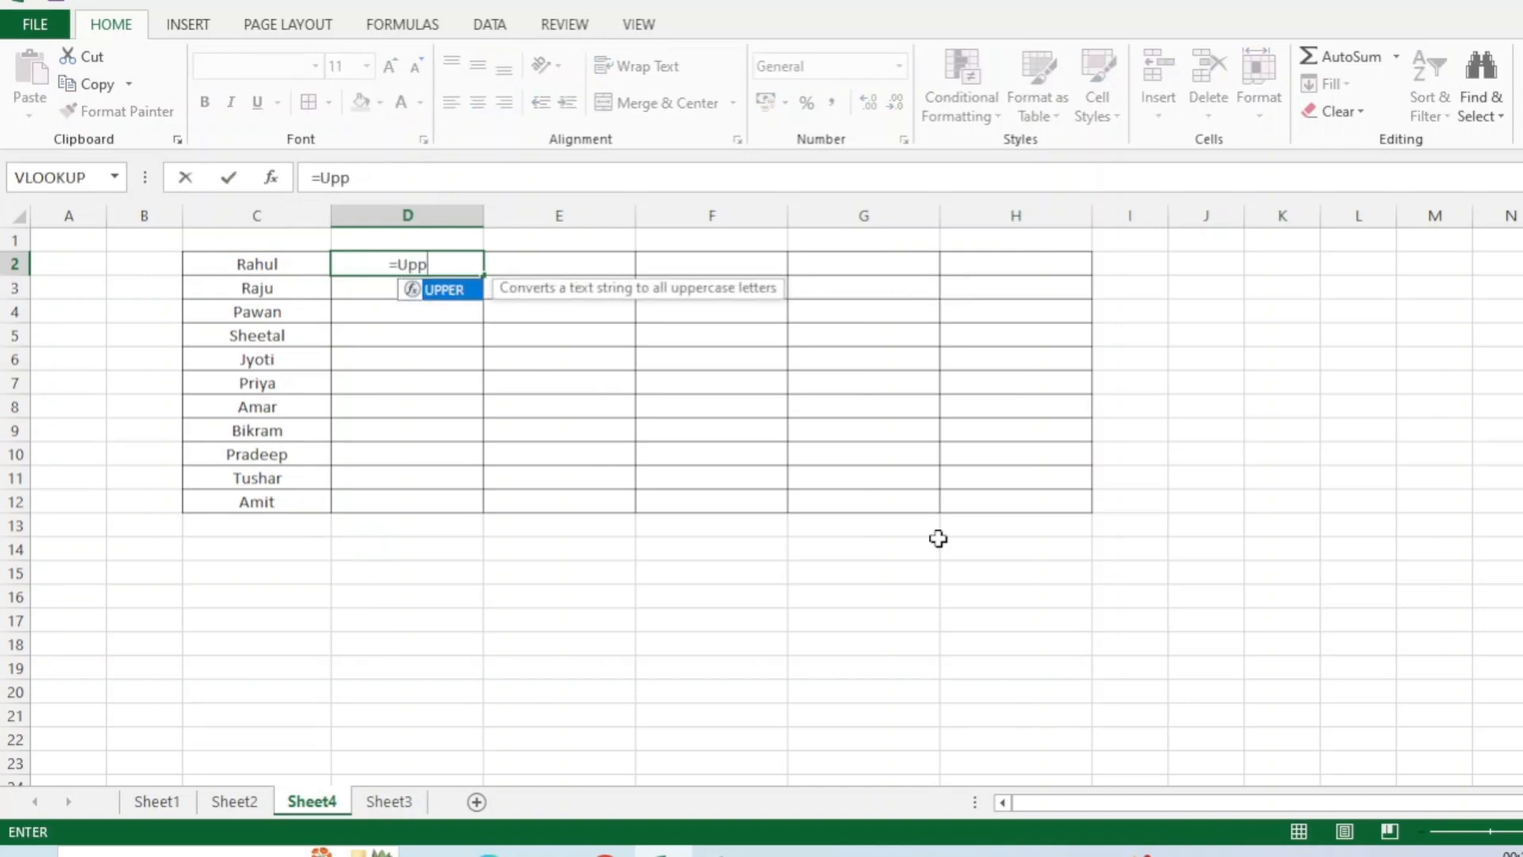
type("er(")
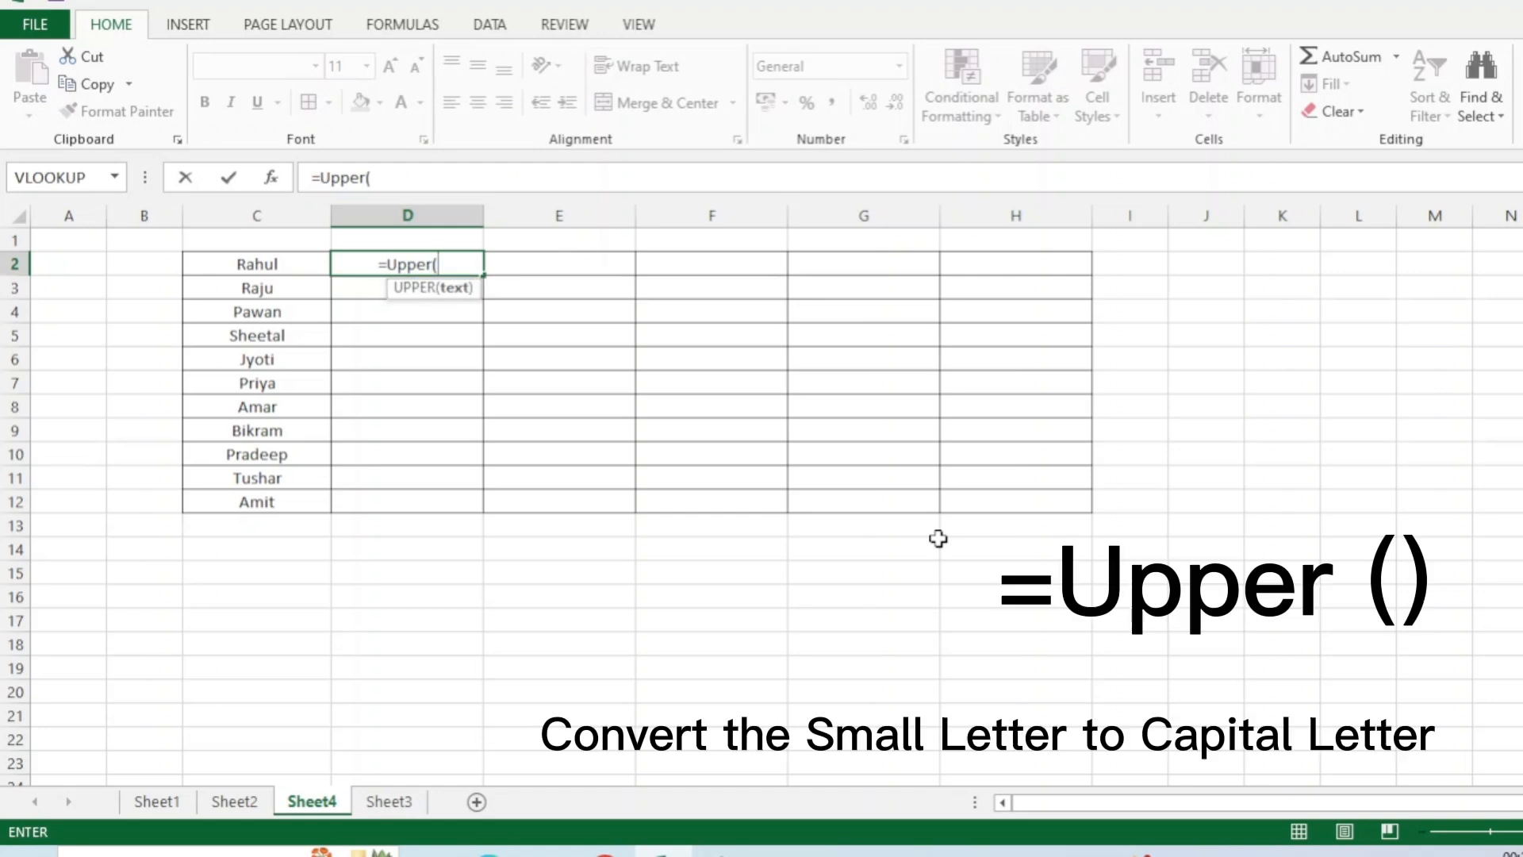
left_click(286, 261)
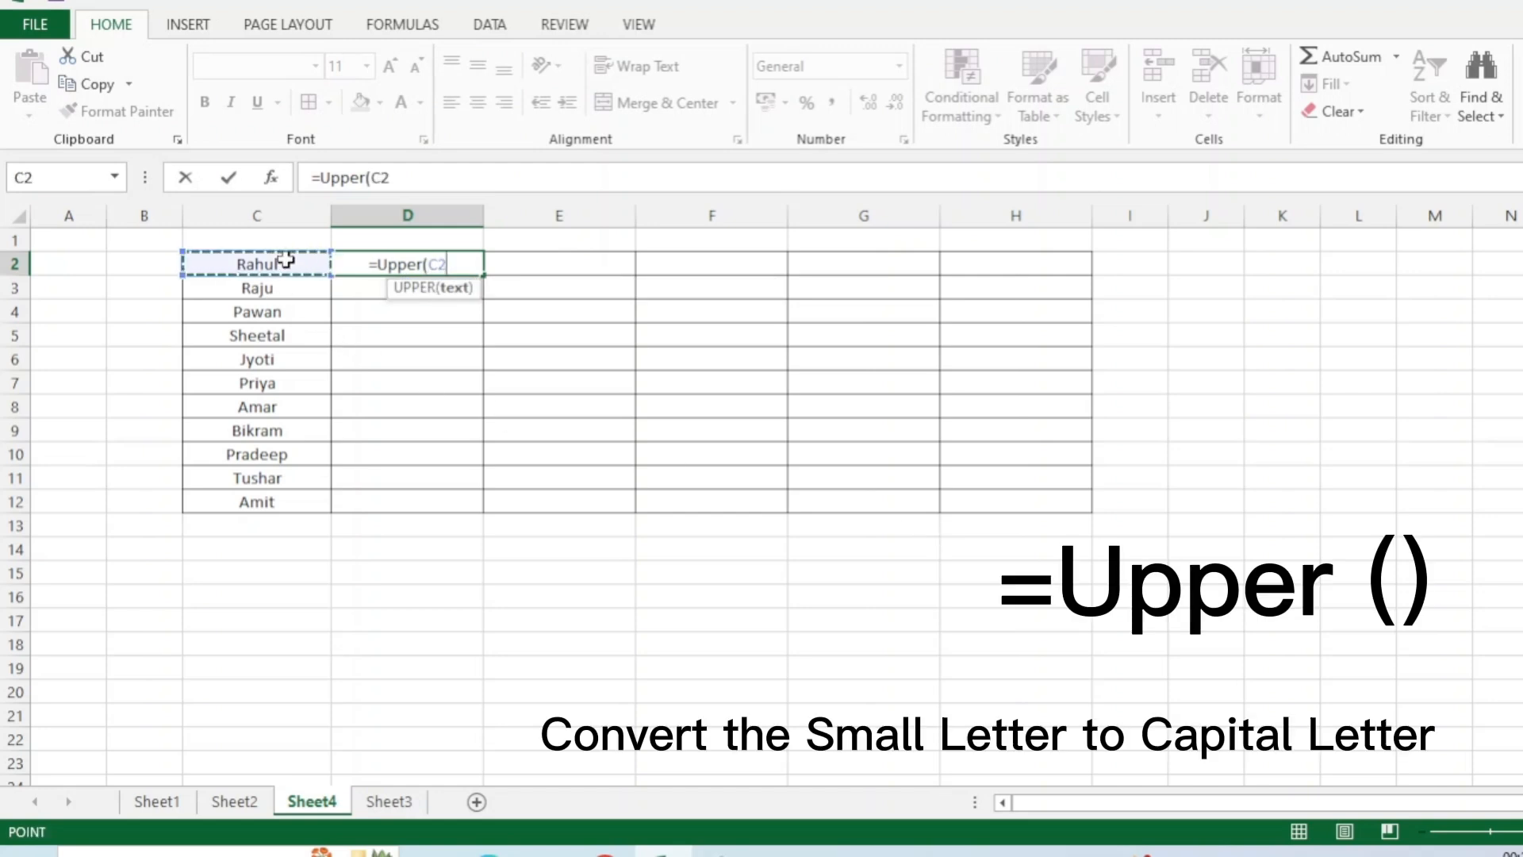
type(")")
key("Return")
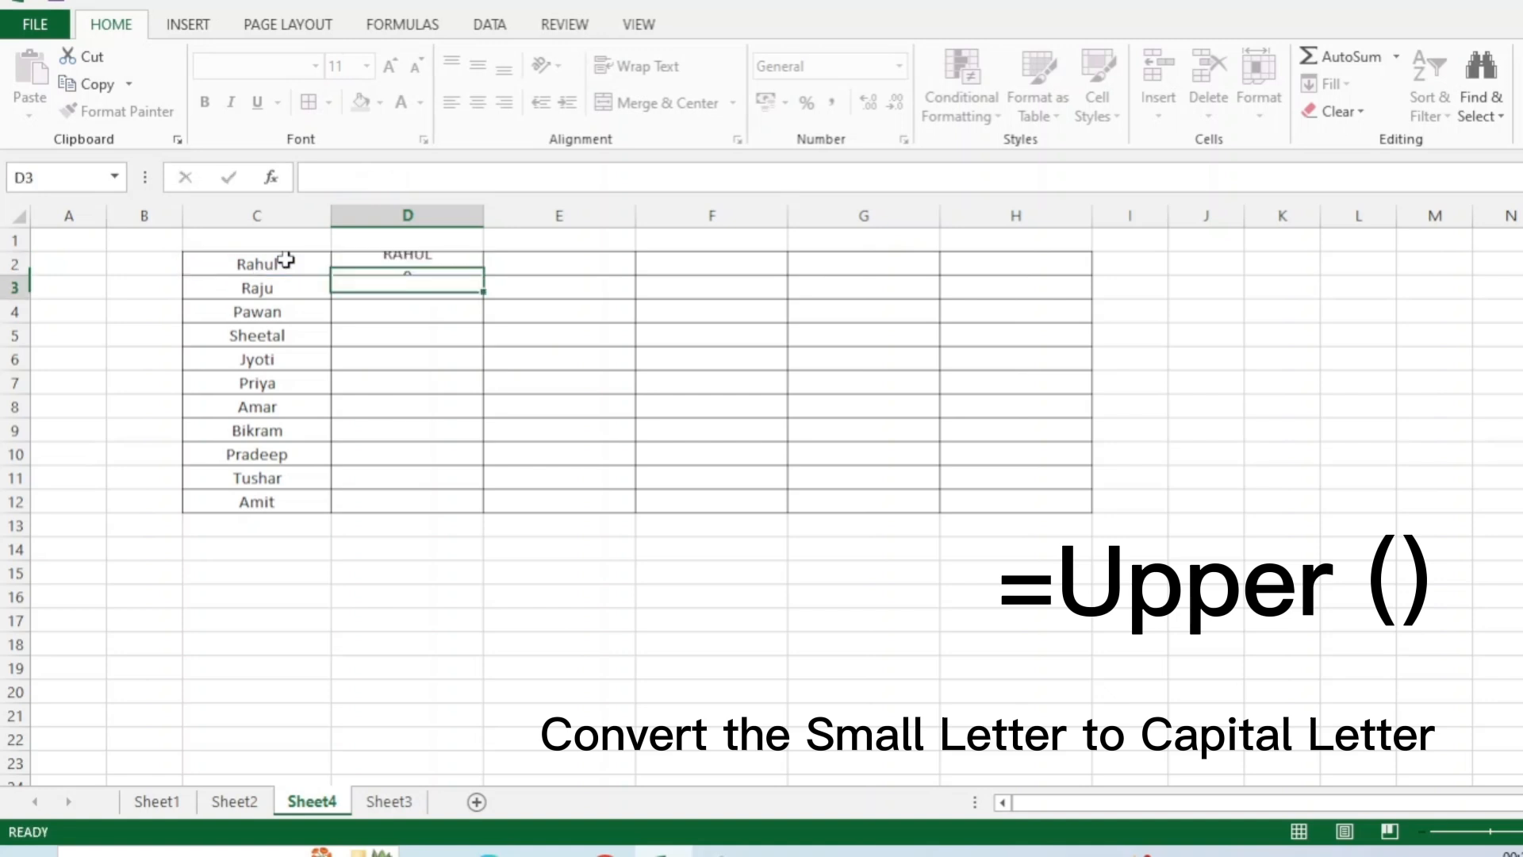
left_click(421, 264)
double_click(483, 276)
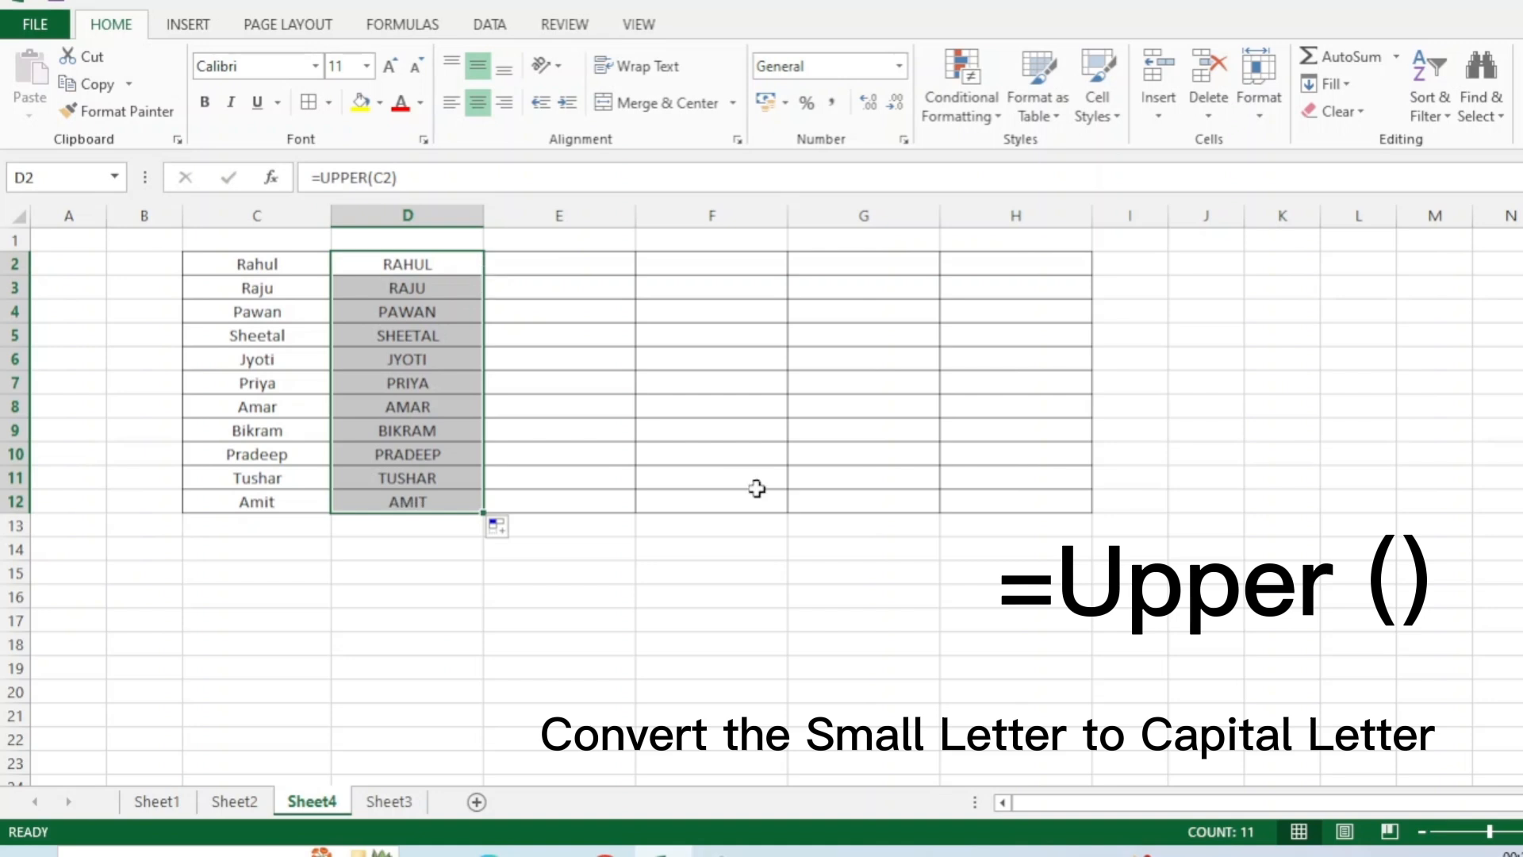
Step: Convert the names in C2:C12 to small letters in E2:E12 with =LOWER(C2) filled down the column
left_click(547, 260)
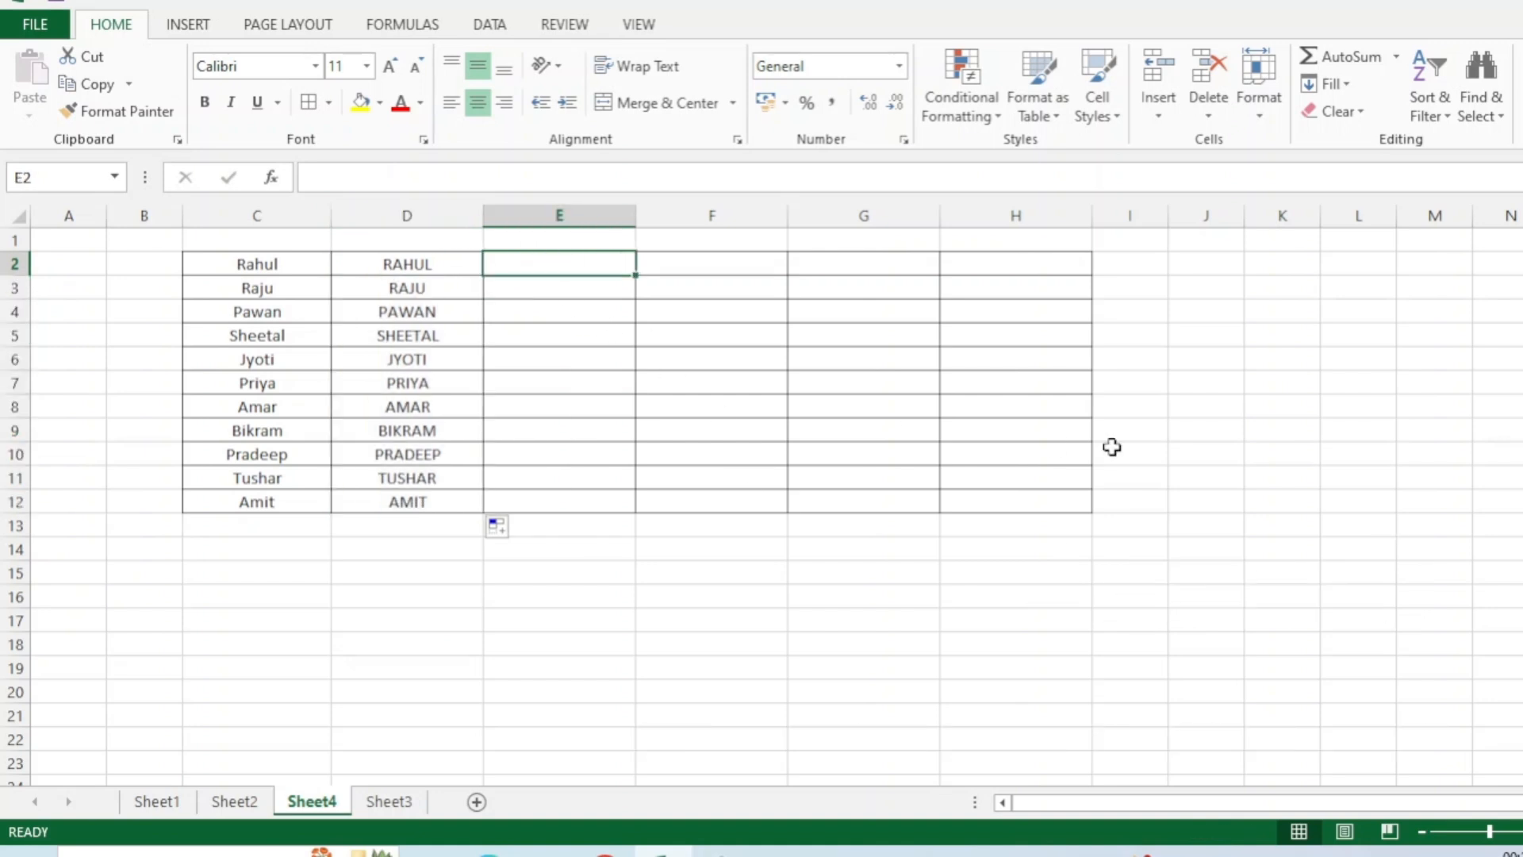
type("=")
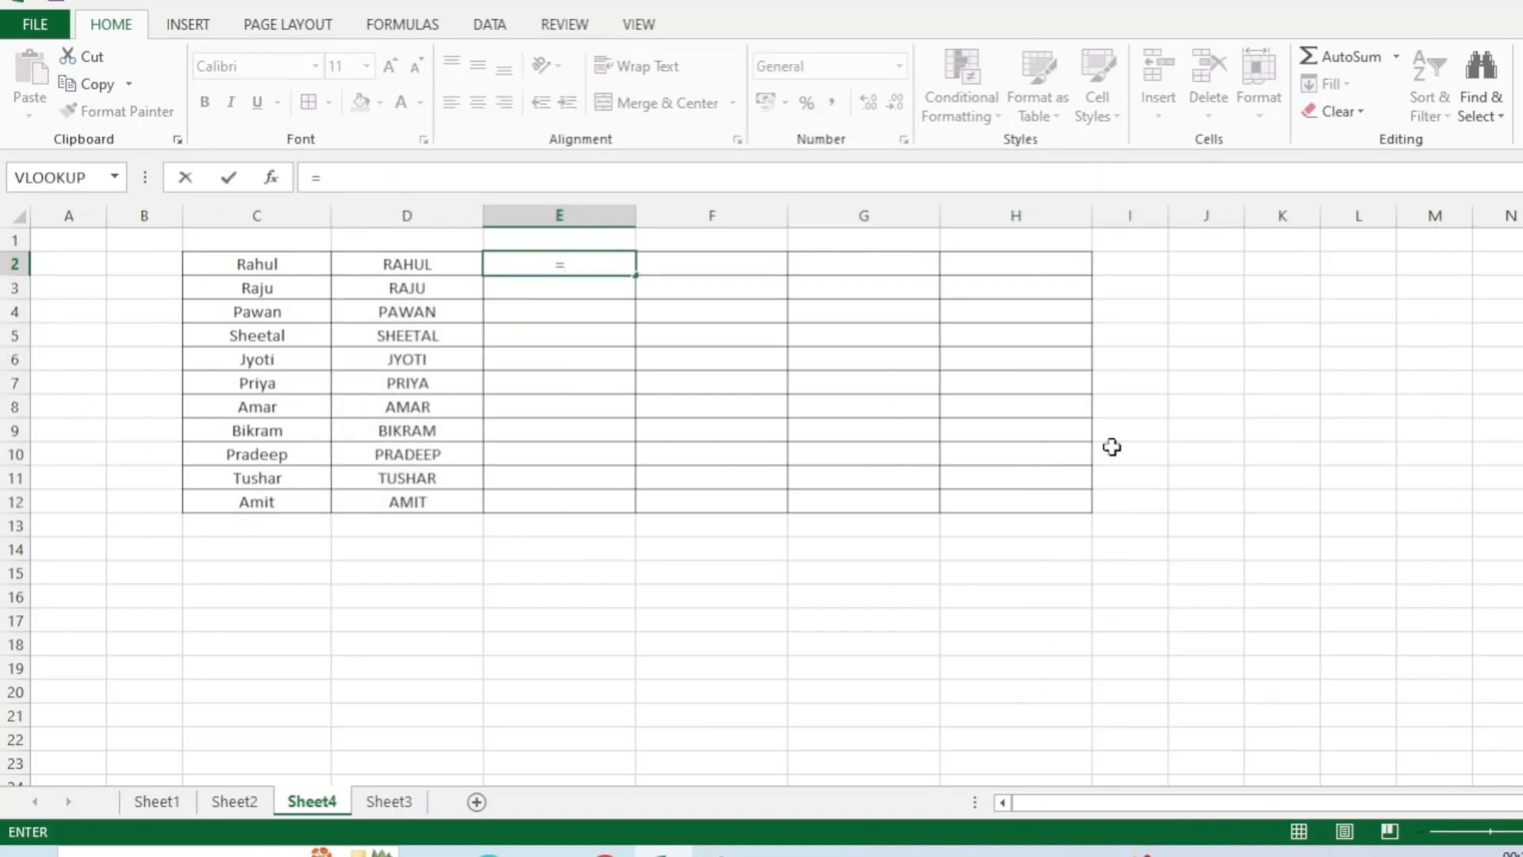
type("Lower")
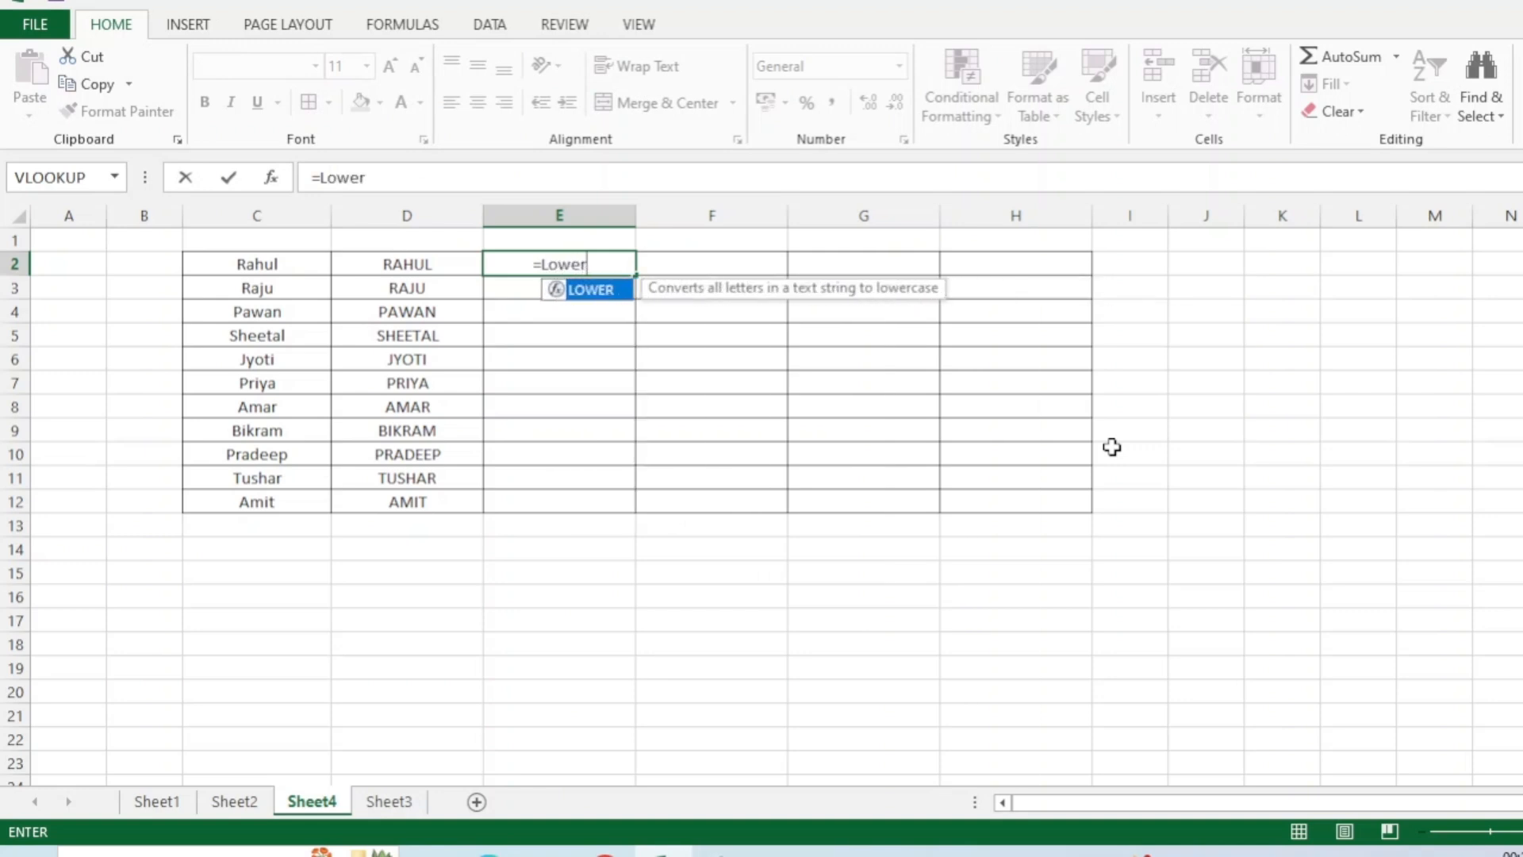
type("(")
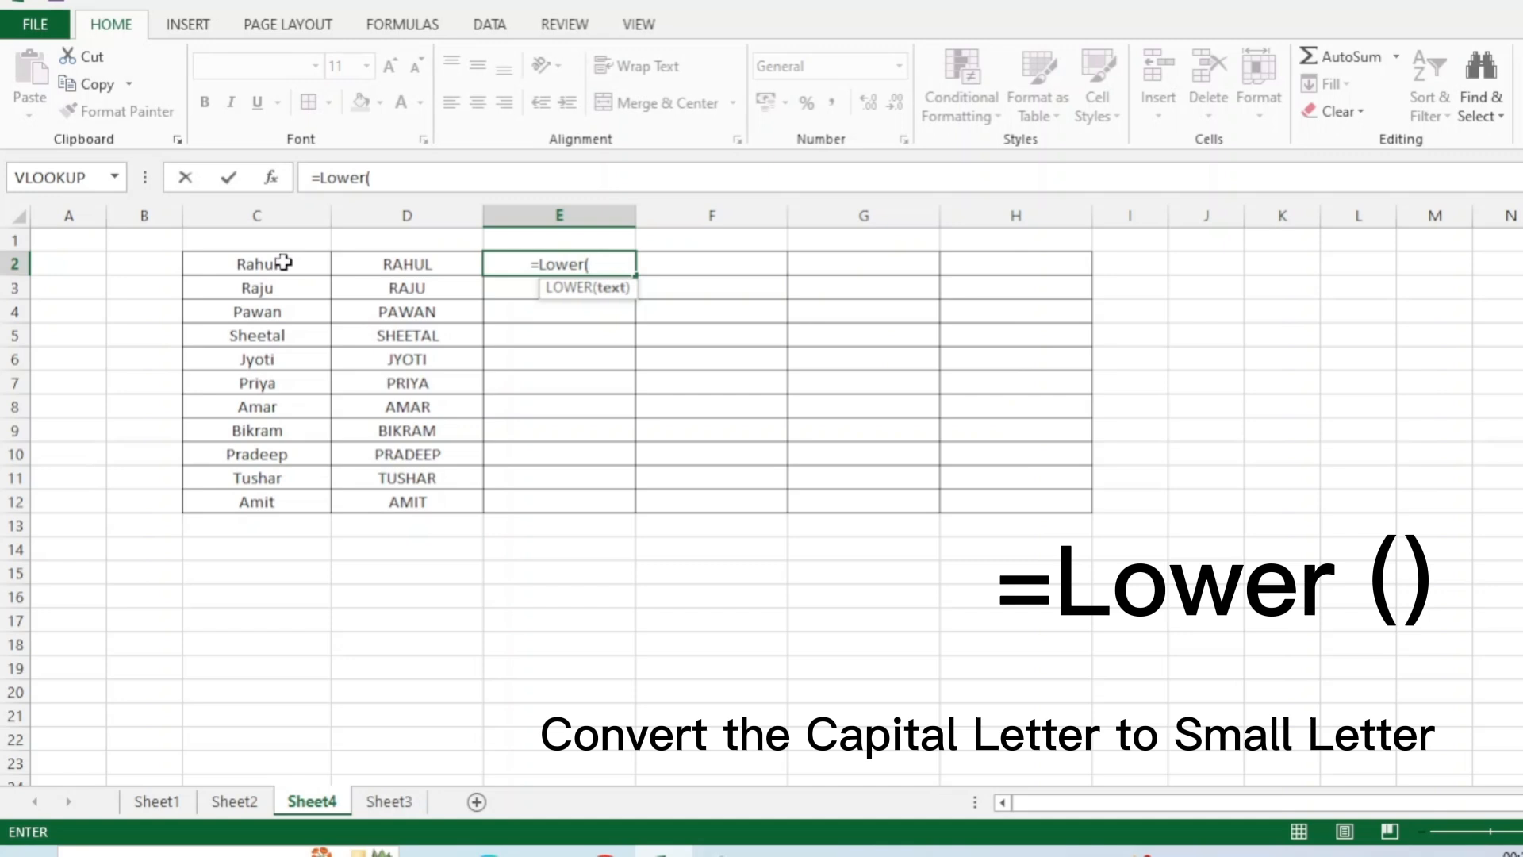
left_click(416, 262)
left_click(290, 264)
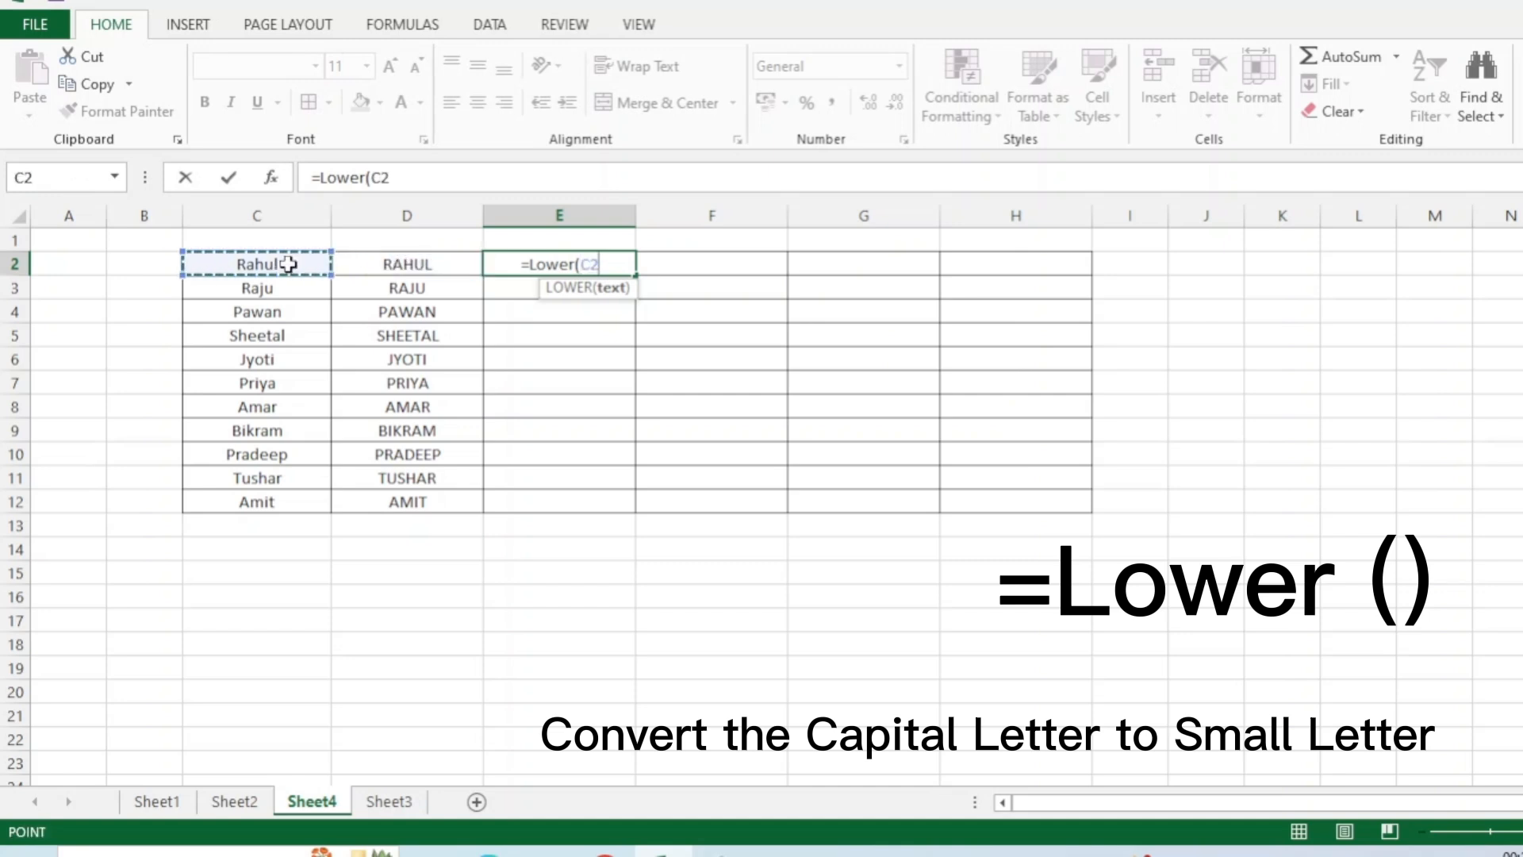
type(")")
key("ctrl+Return")
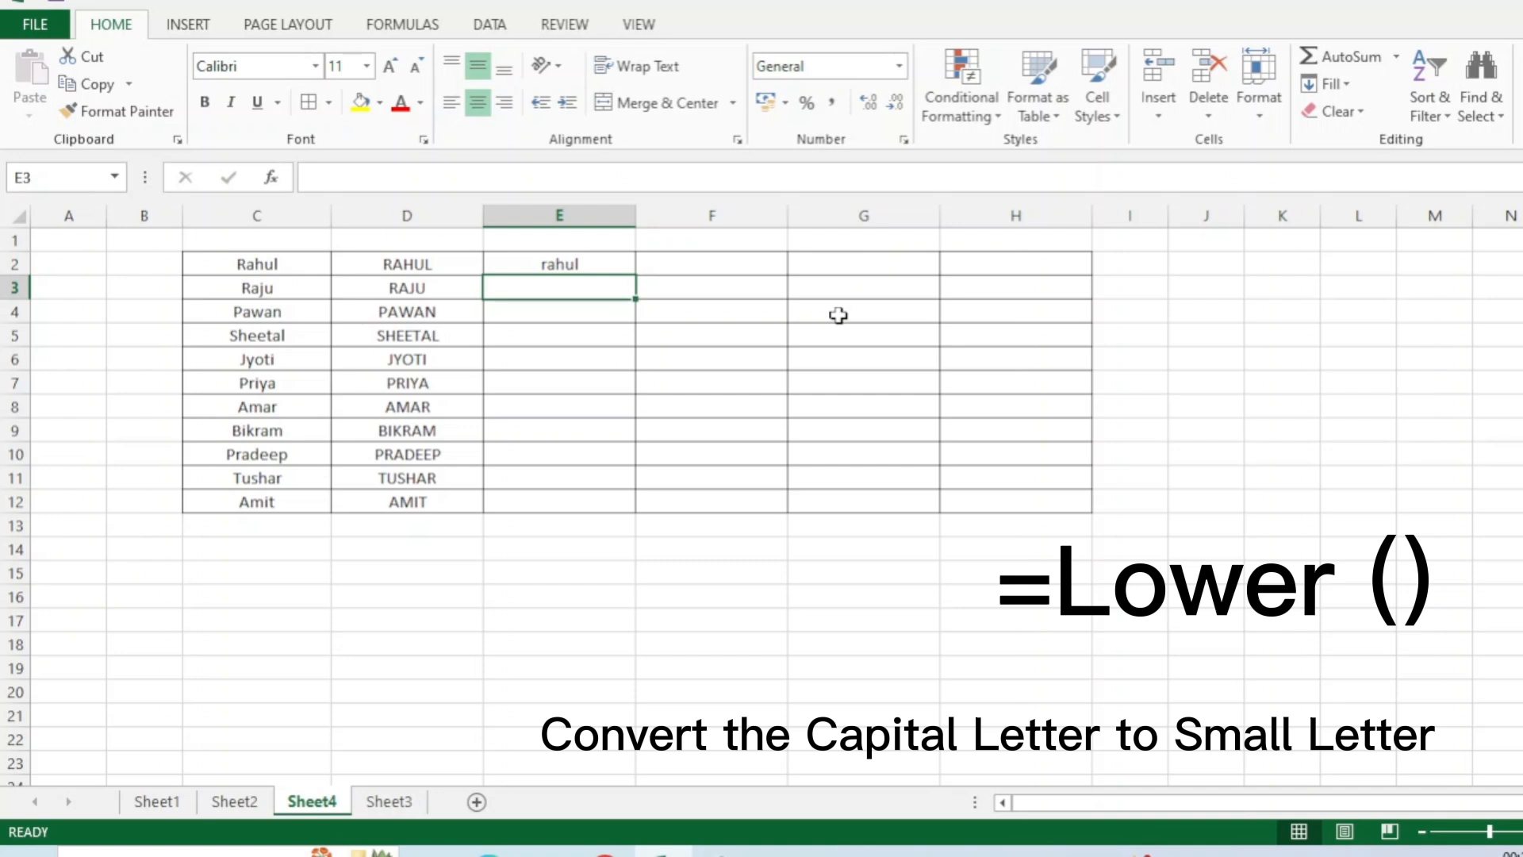
left_click(603, 266)
double_click(635, 275)
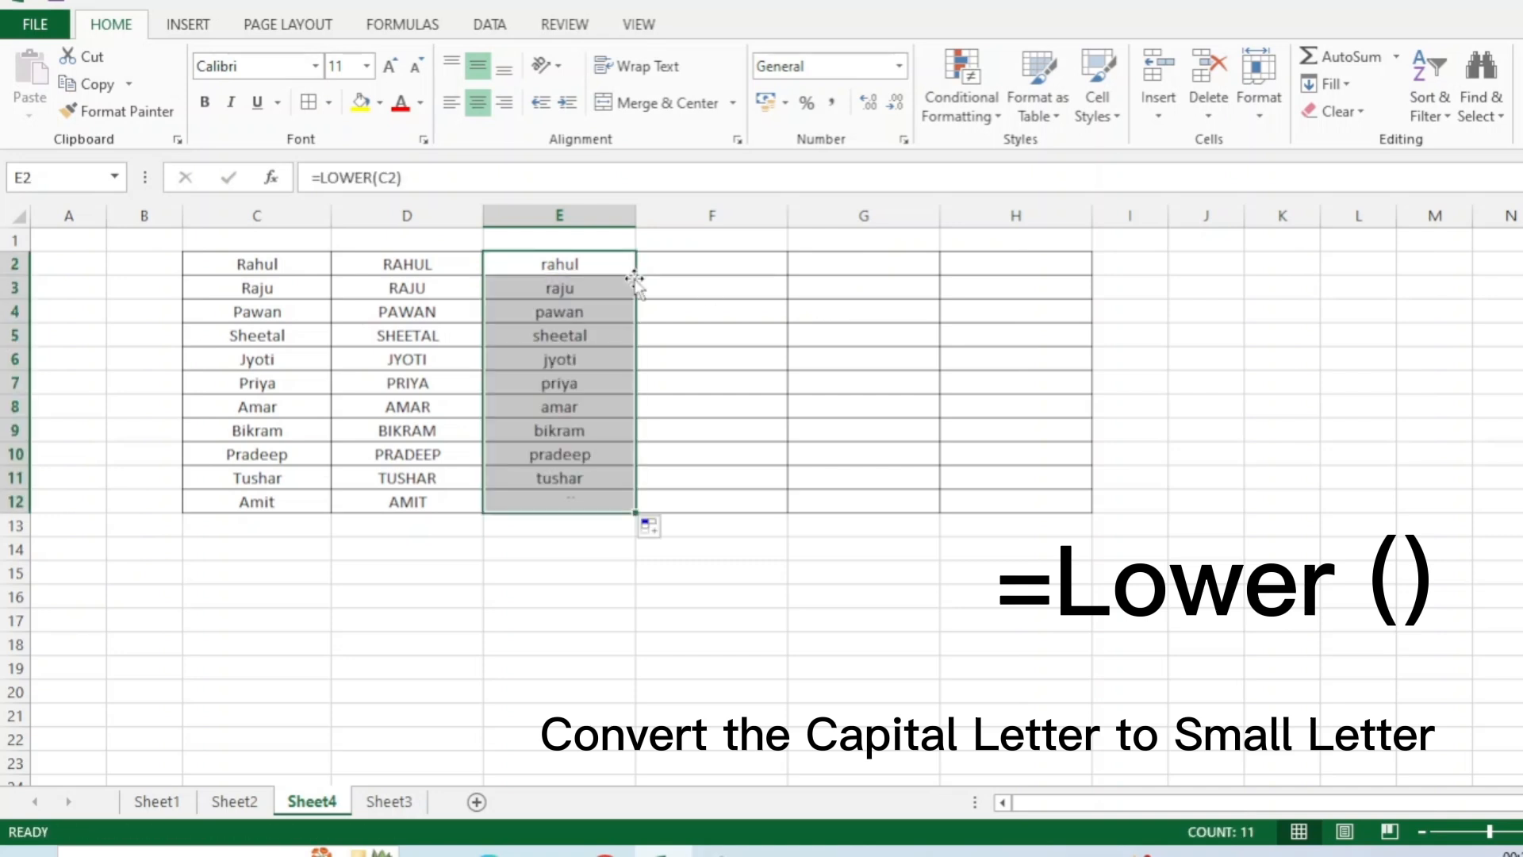
Step: Capitalize the first letter of the lowercase names in F2:F12 with =PROPER(E2) filled down the column
left_click(661, 262)
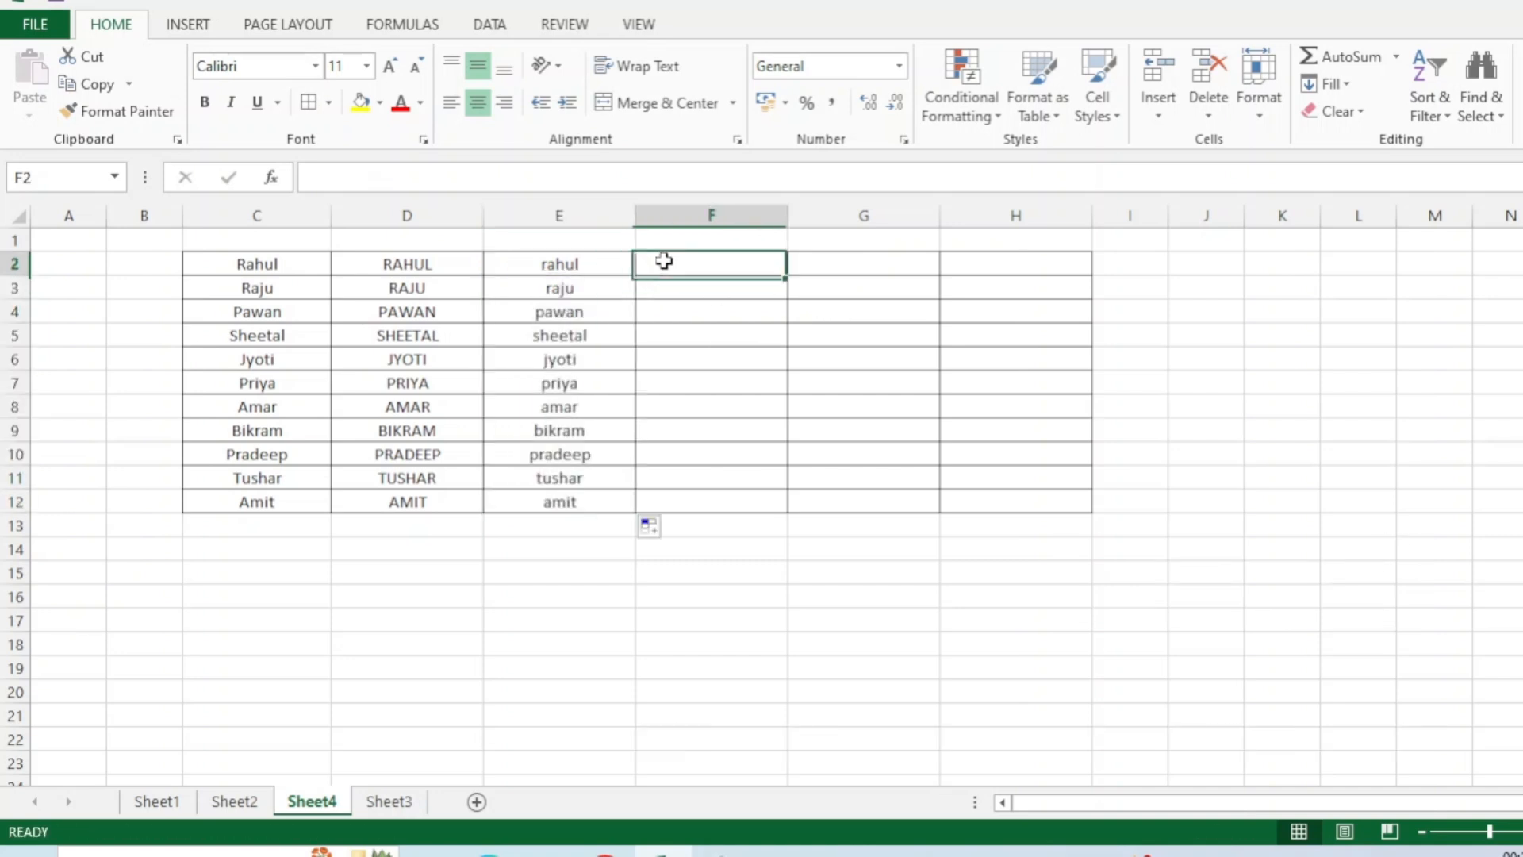
left_click(245, 293)
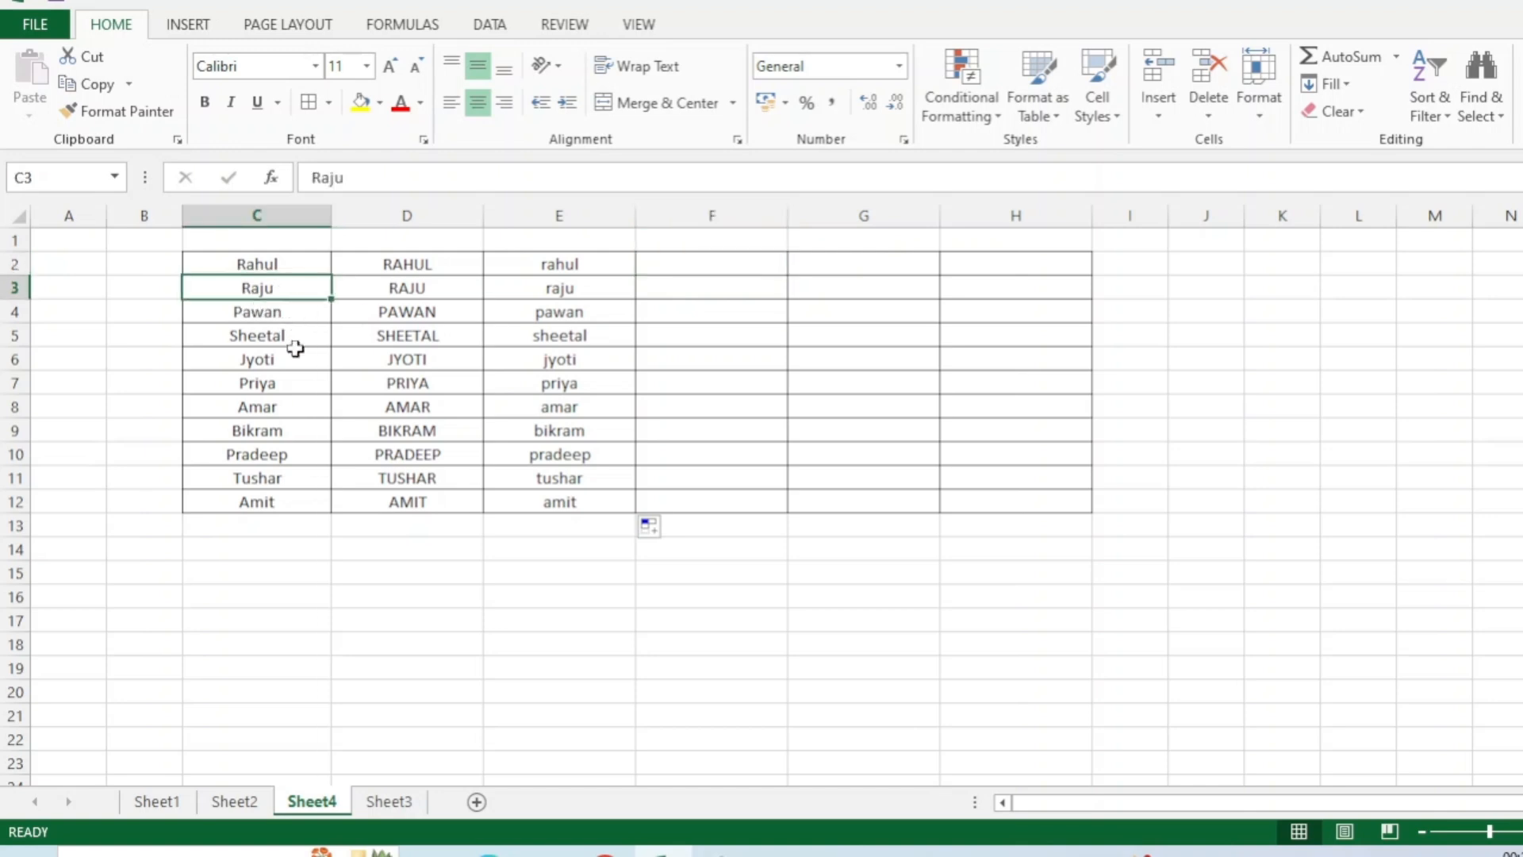
left_click(705, 267)
type("=")
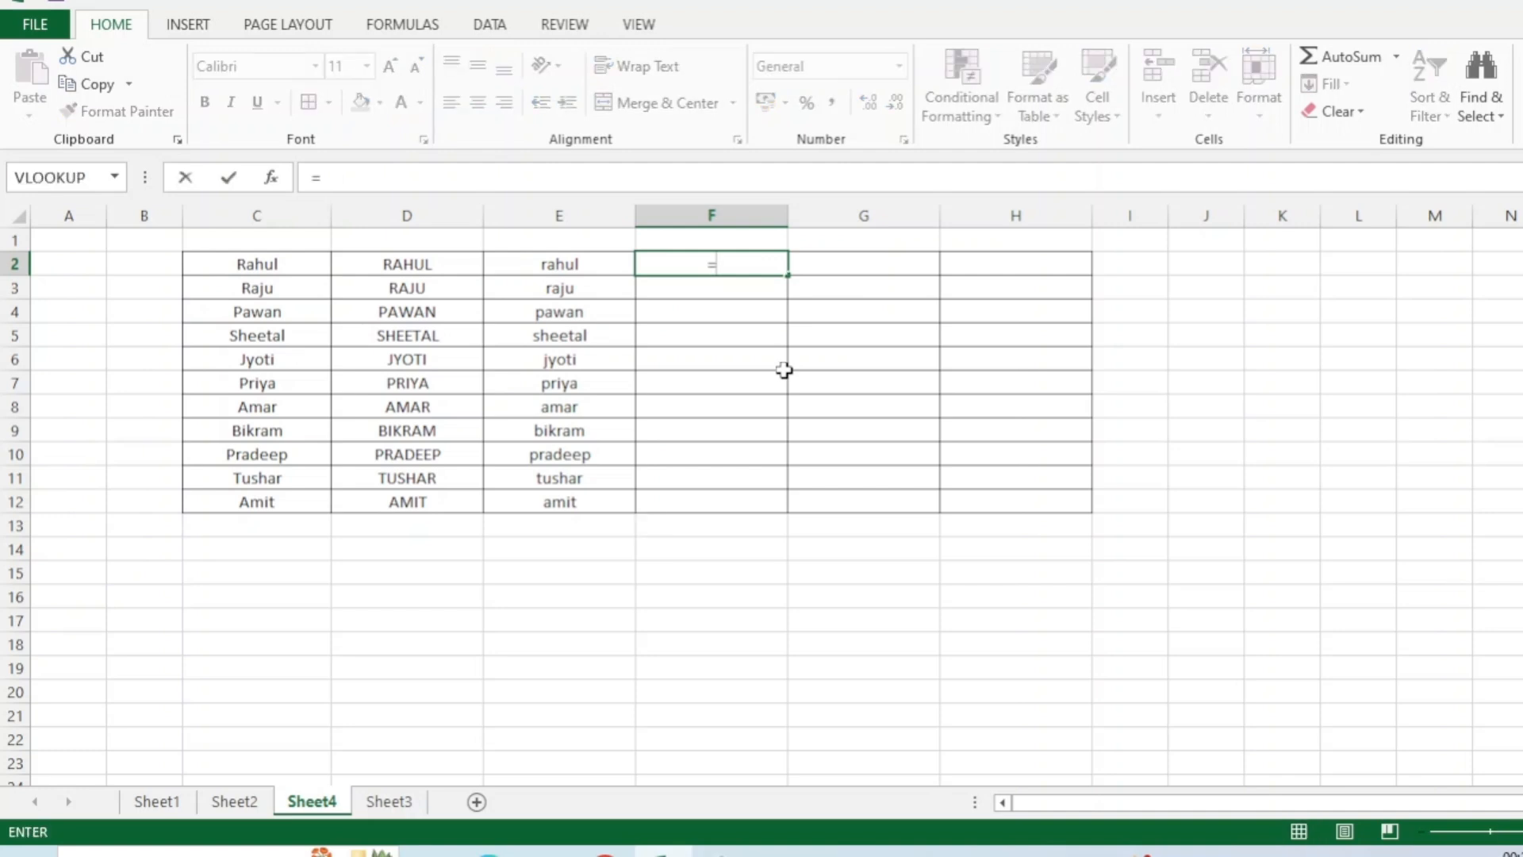
type("Pr")
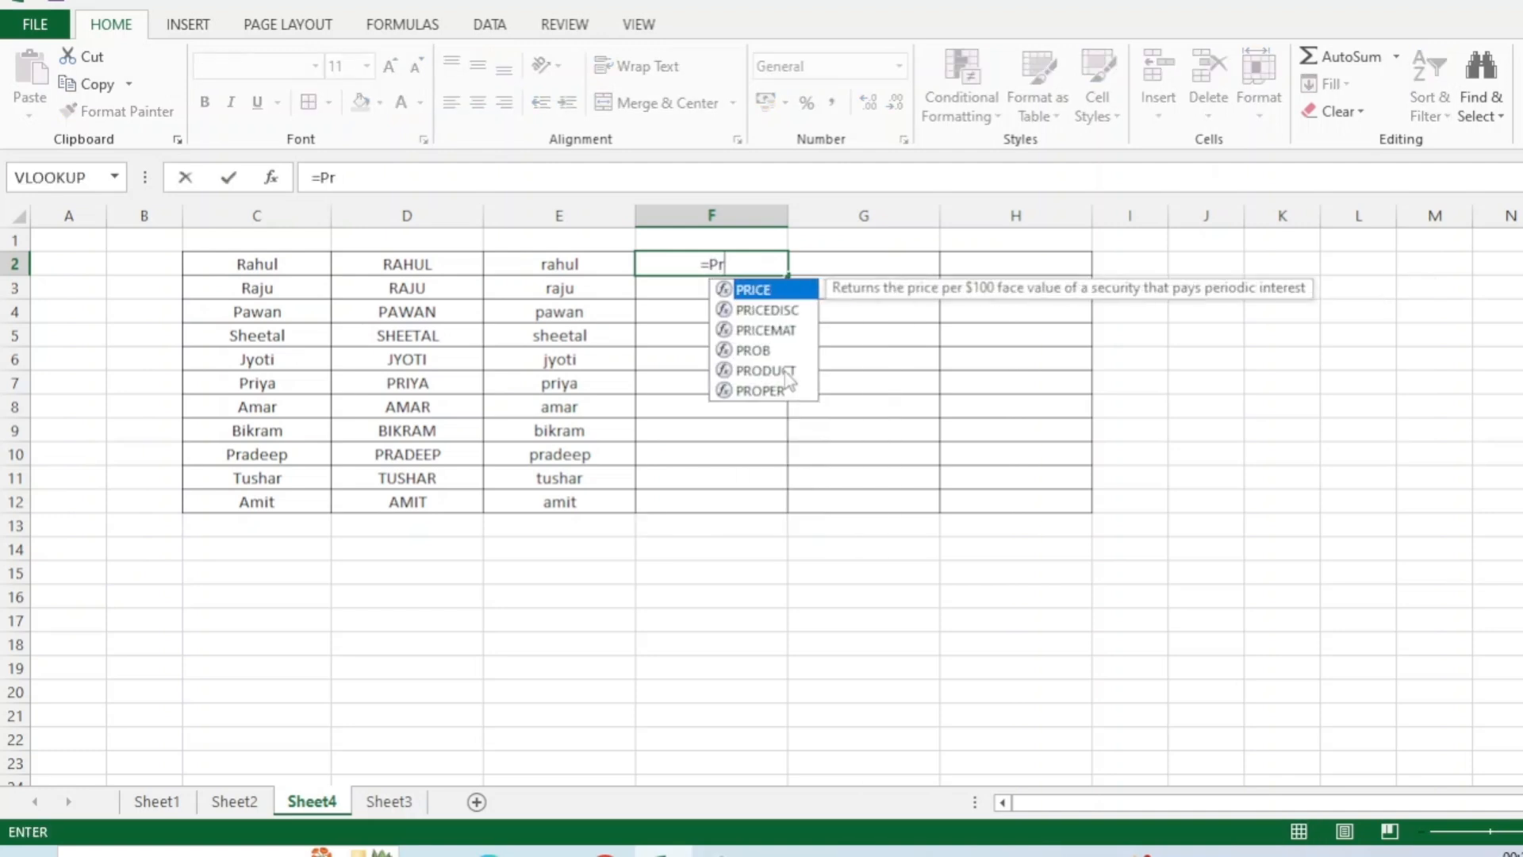
type("oper(")
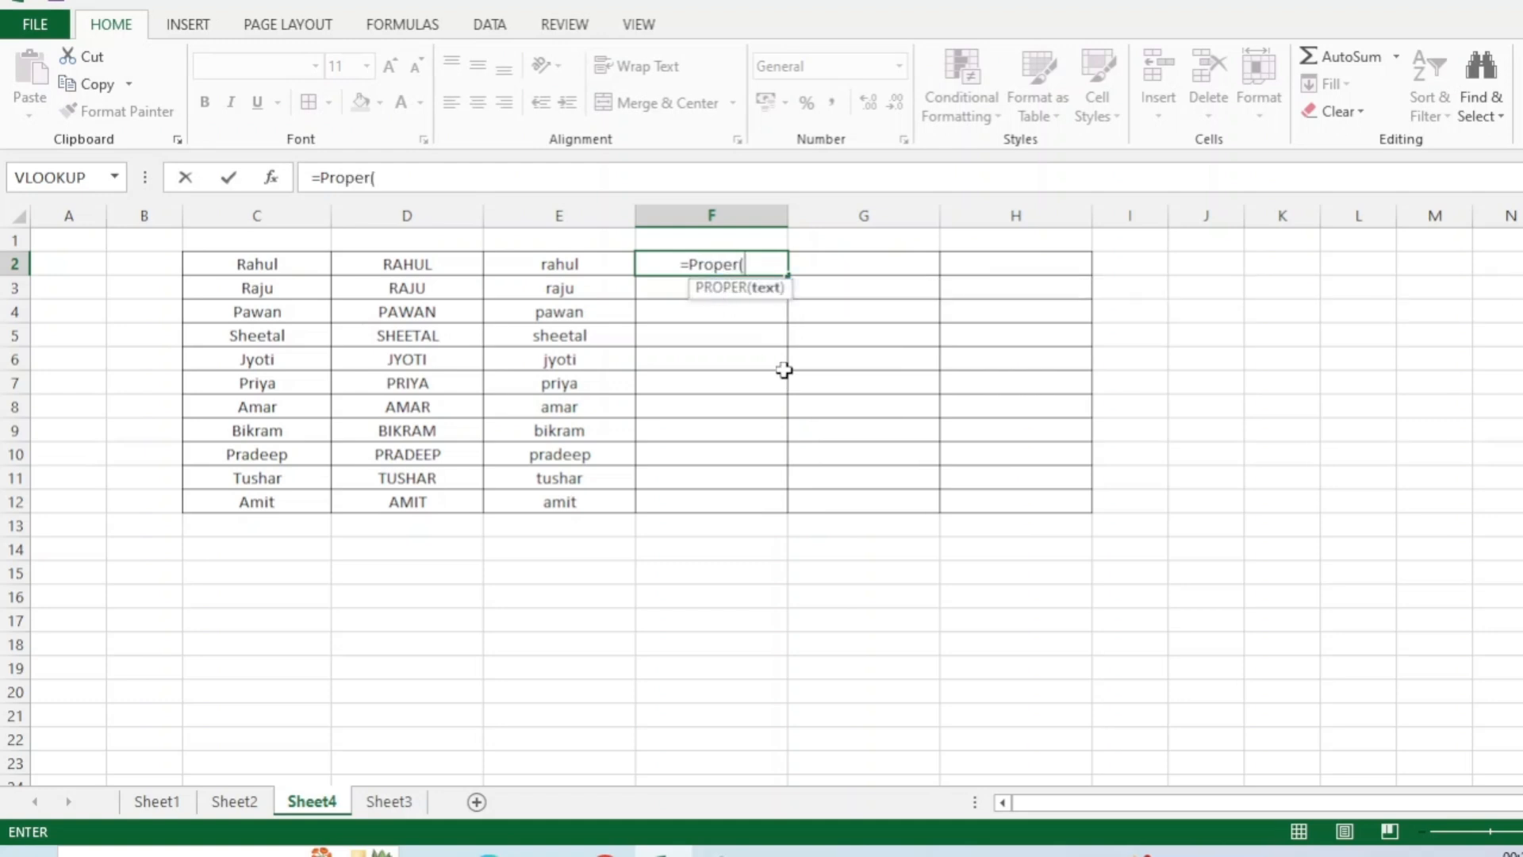
left_click(566, 264)
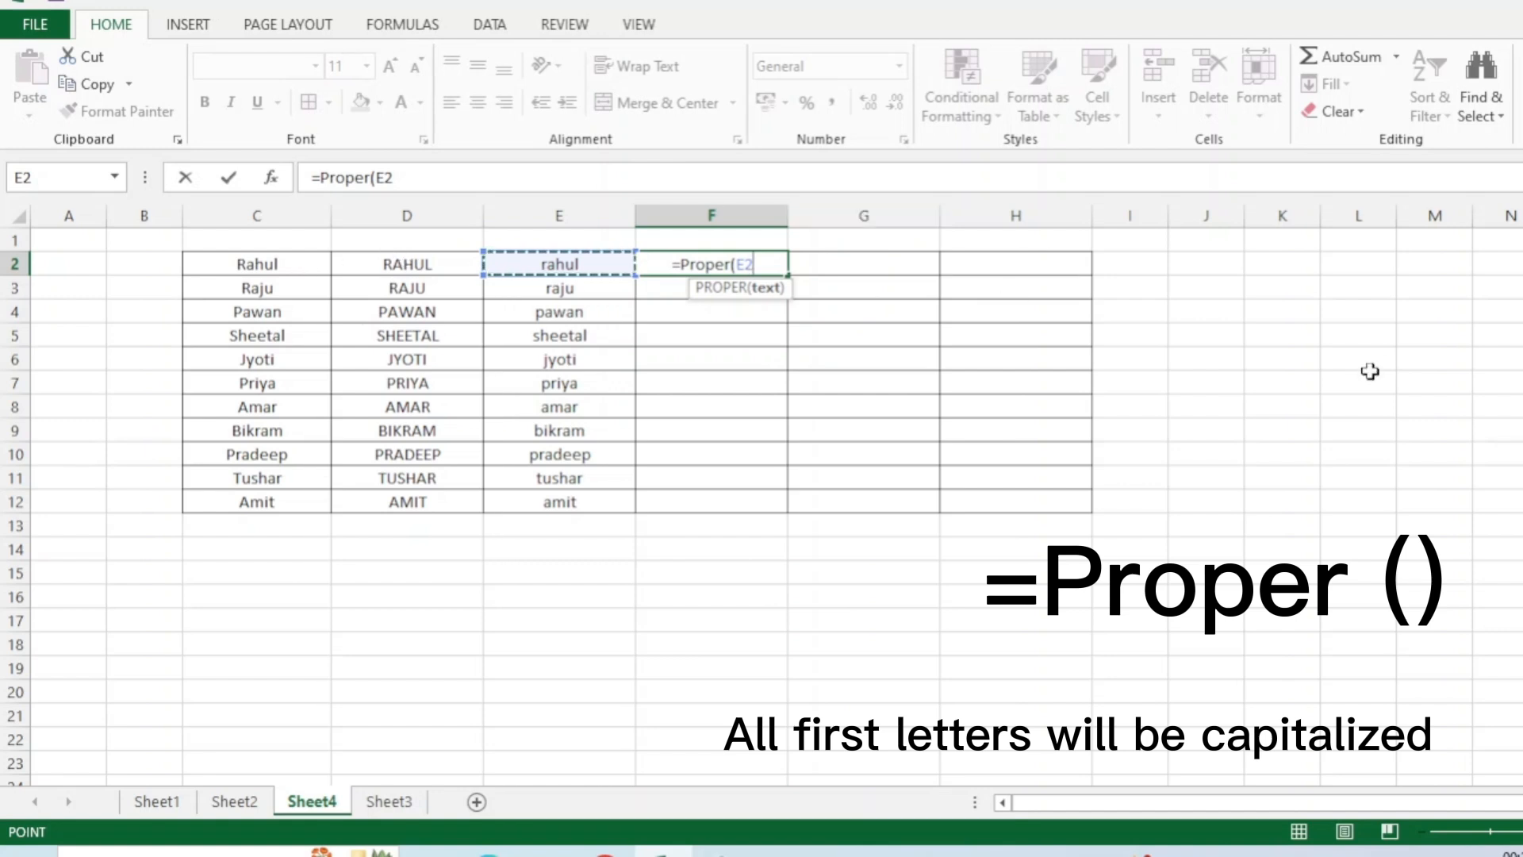
key("Return")
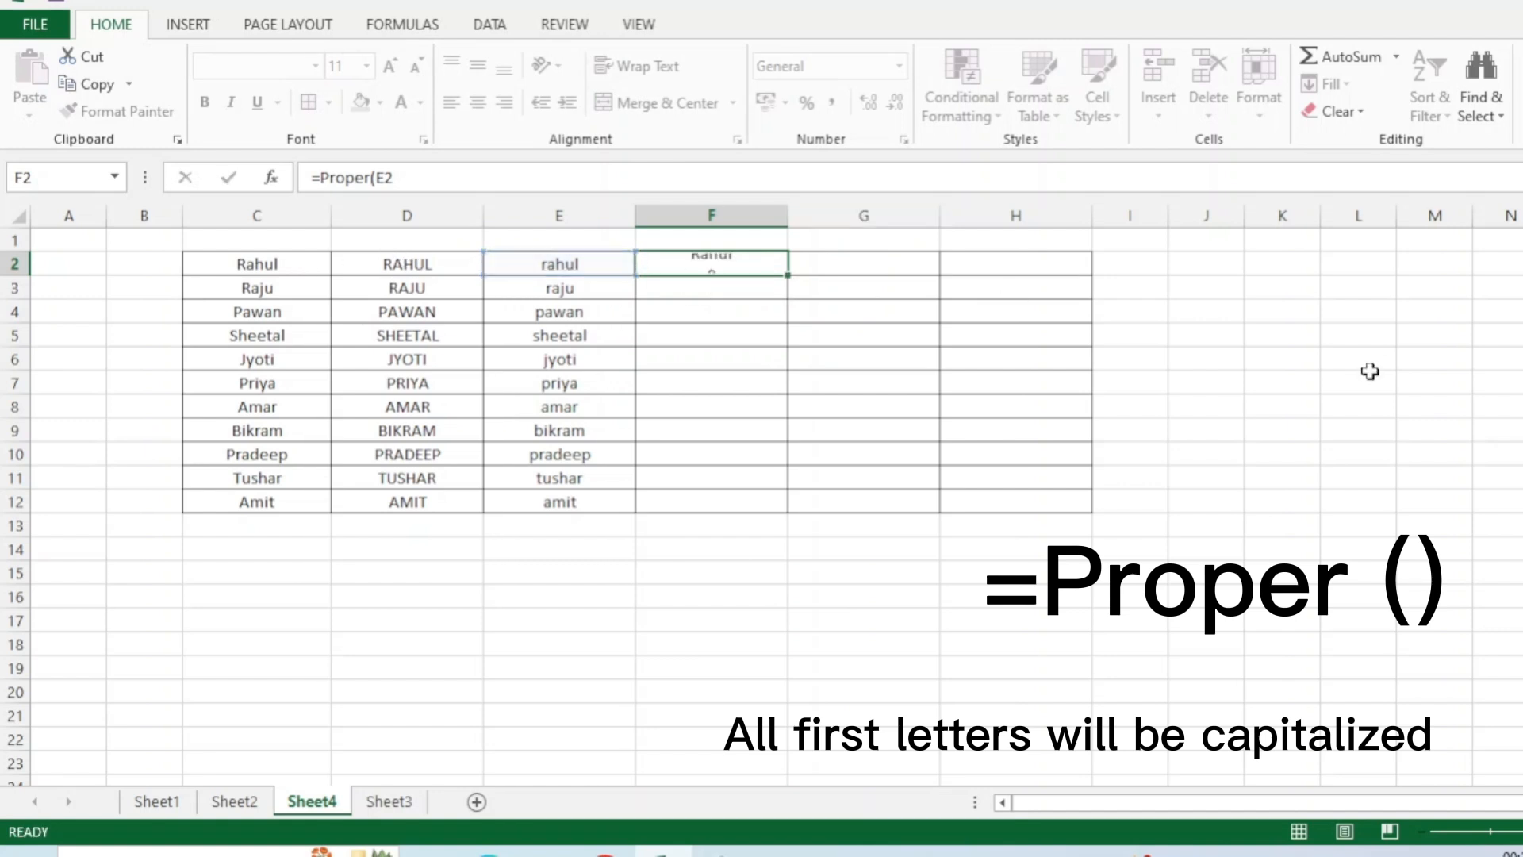
left_click(714, 265)
double_click(787, 273)
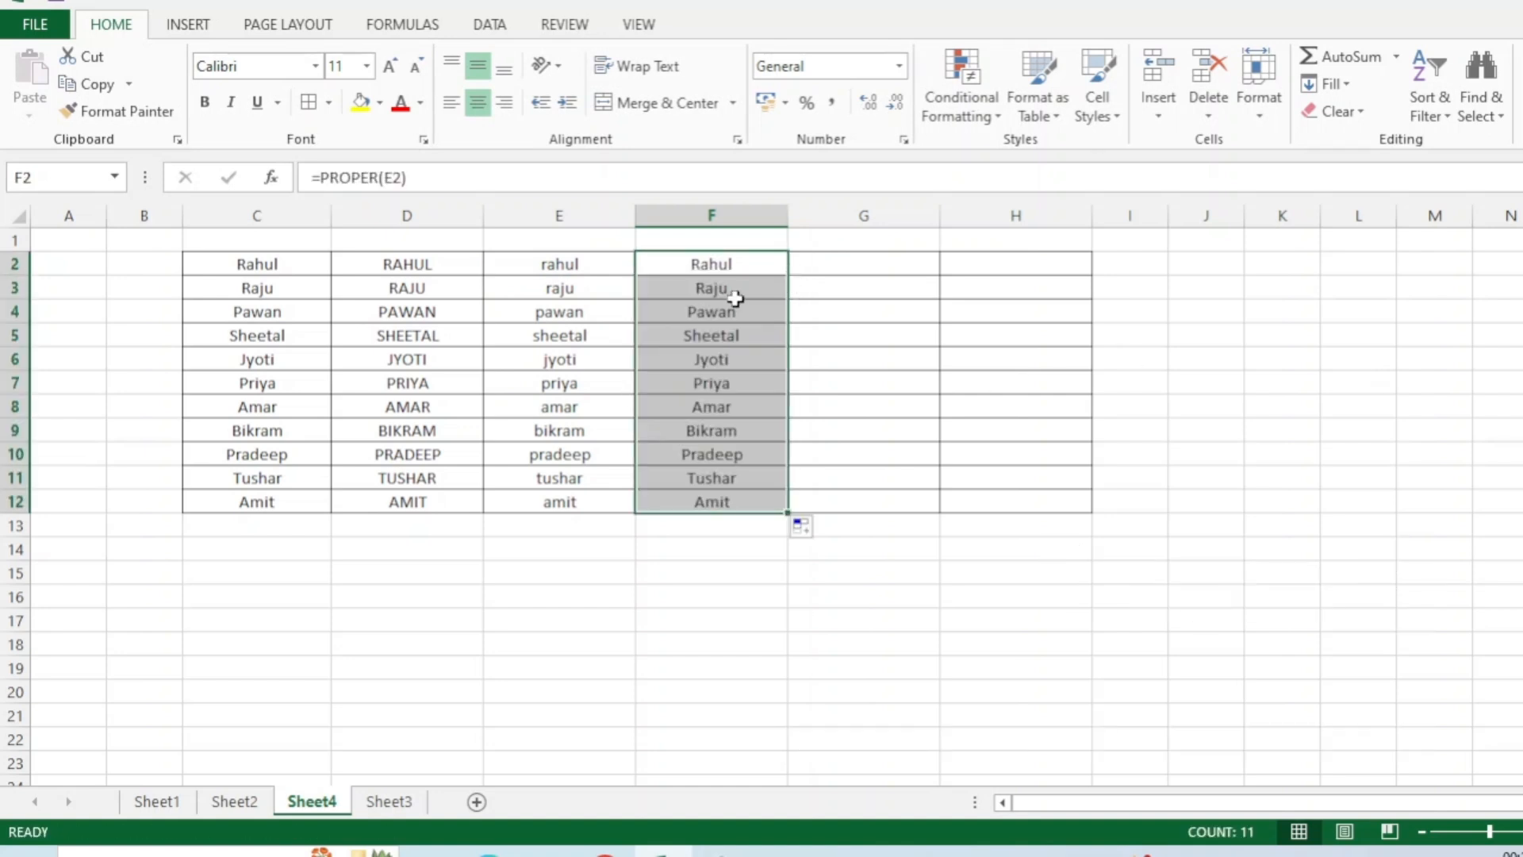
Step: Enter three capitalized first names separated by spaces as sample text in D14
left_click(407, 549)
type("Amit ")
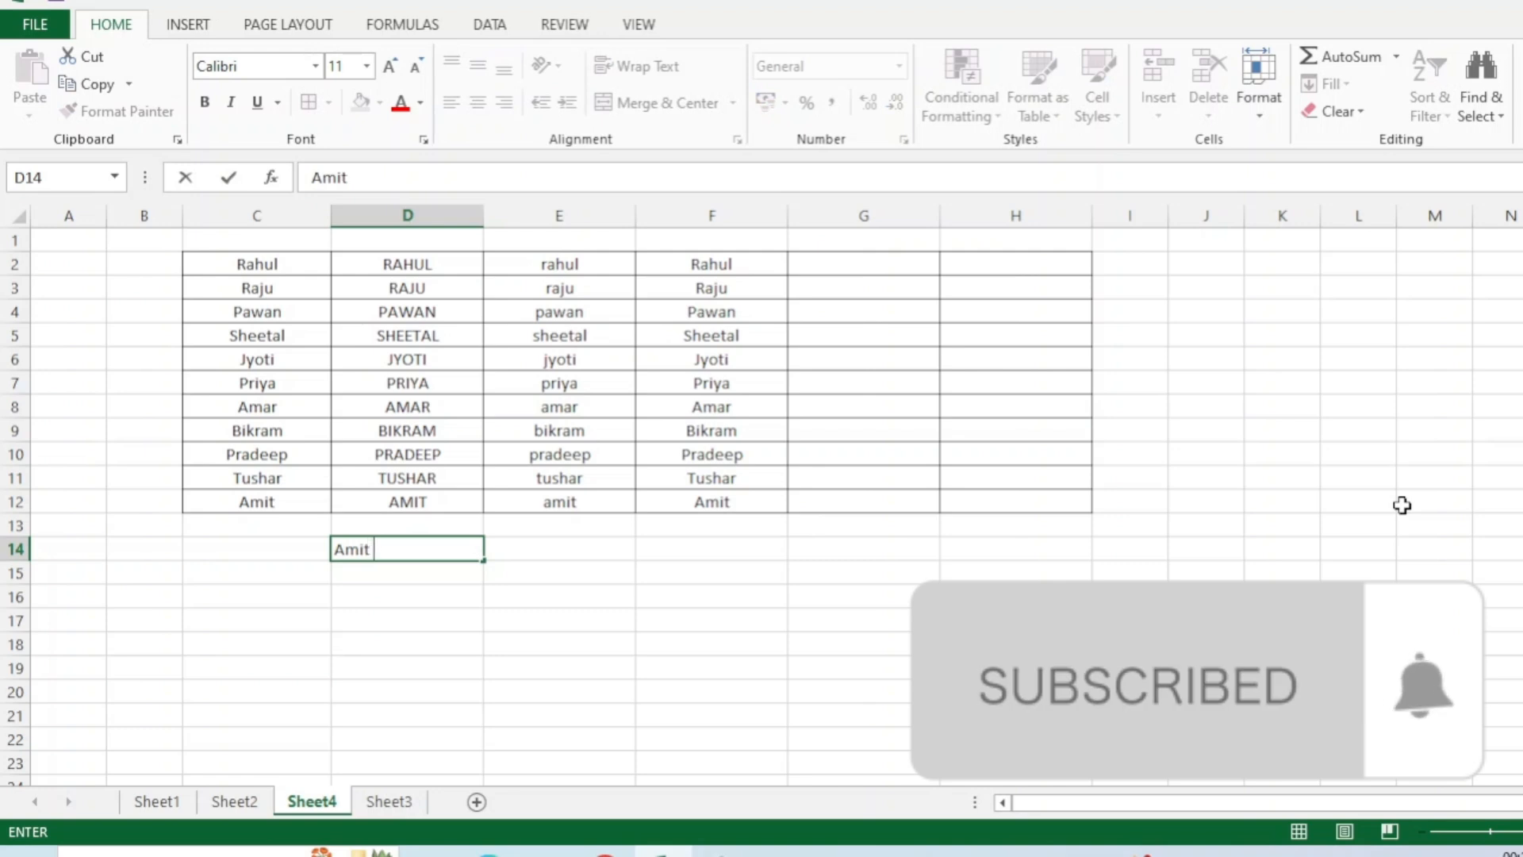
type("Raj")
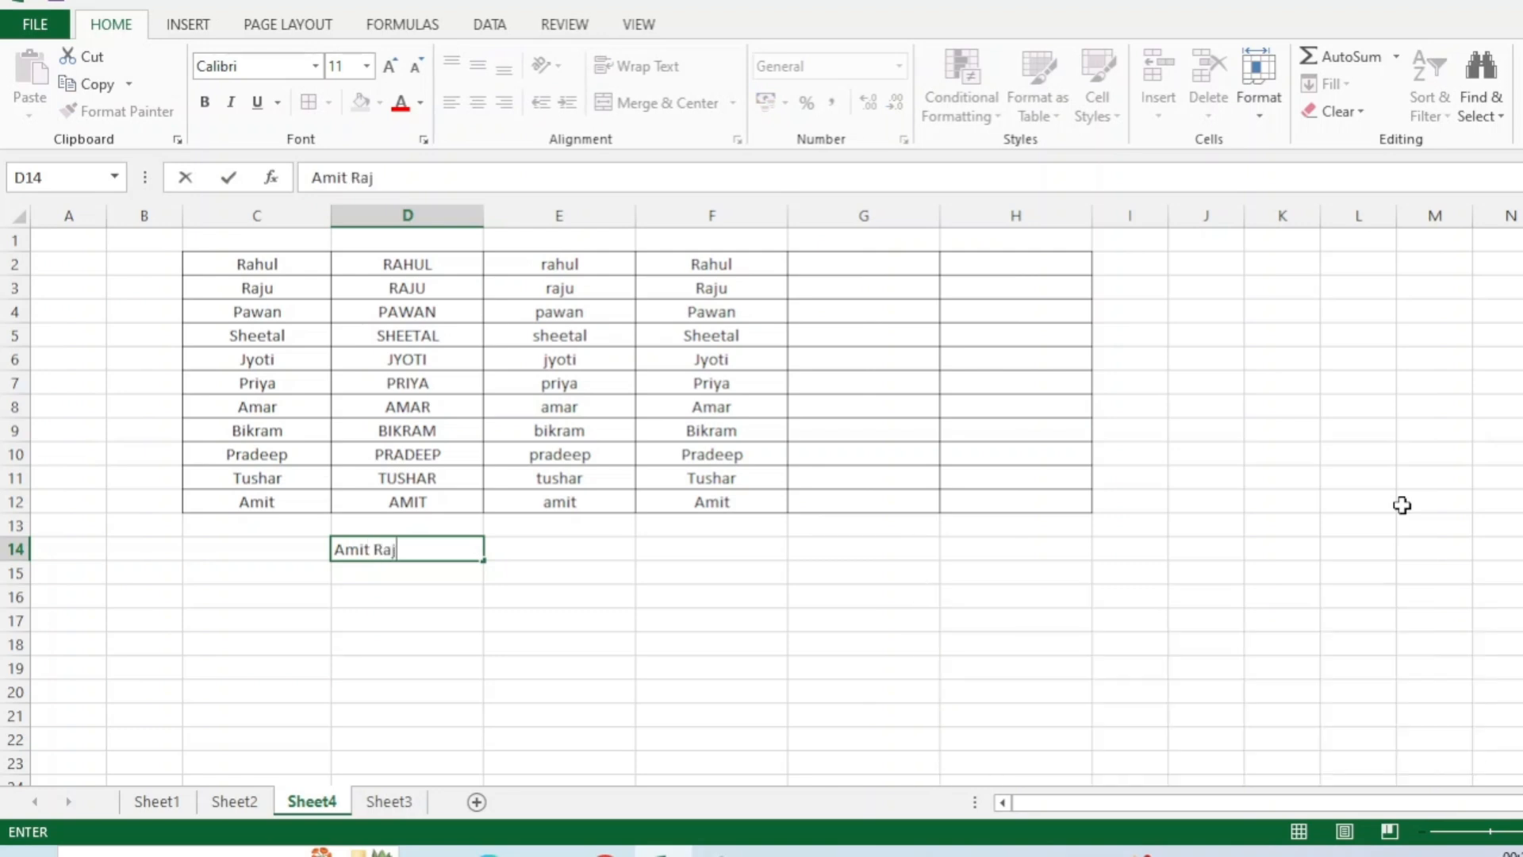
type("u Priy")
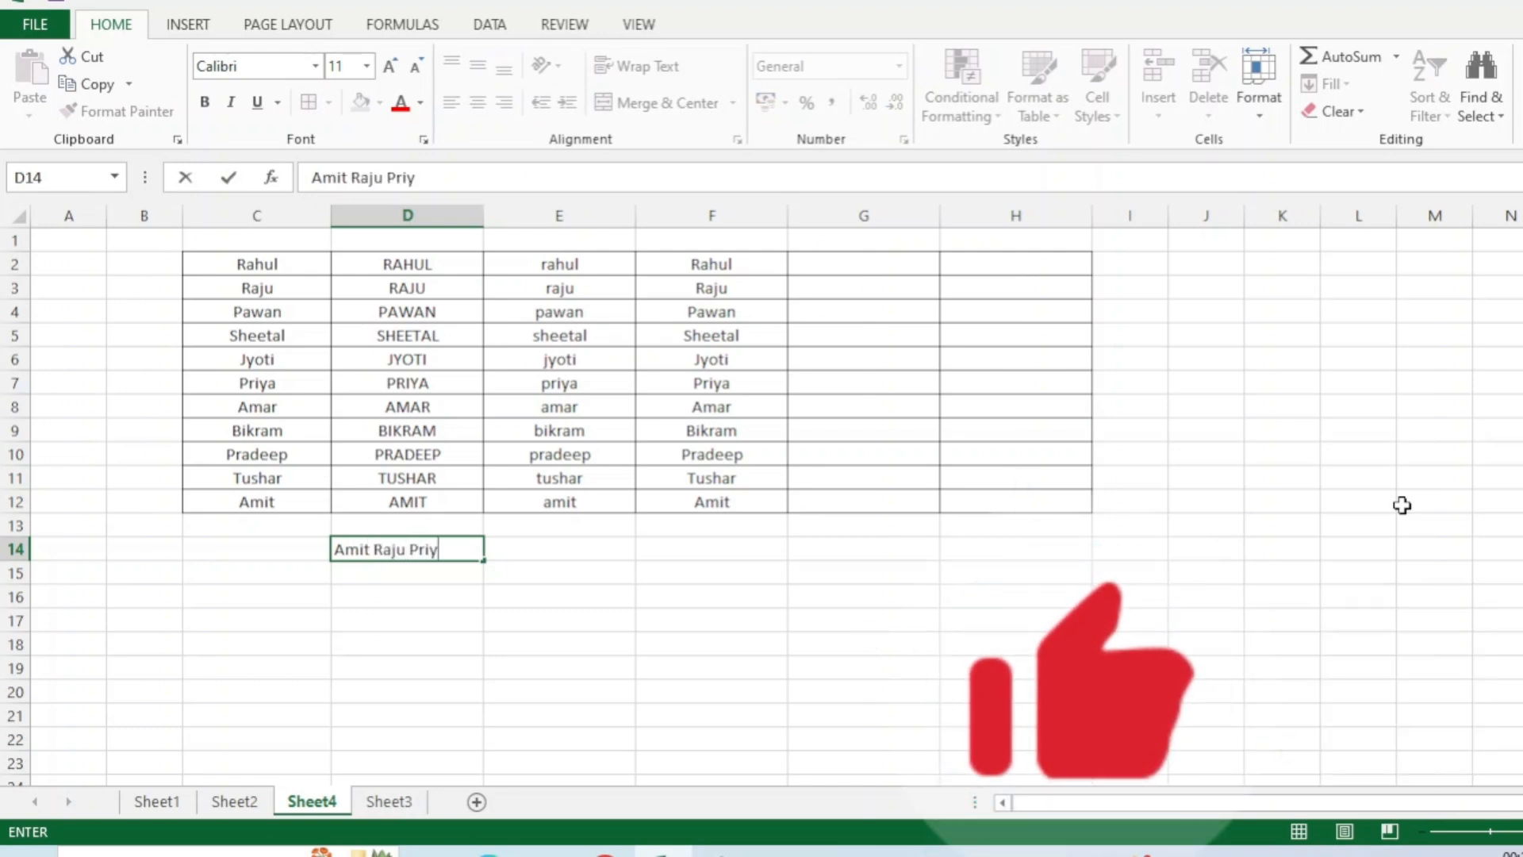
key("Return")
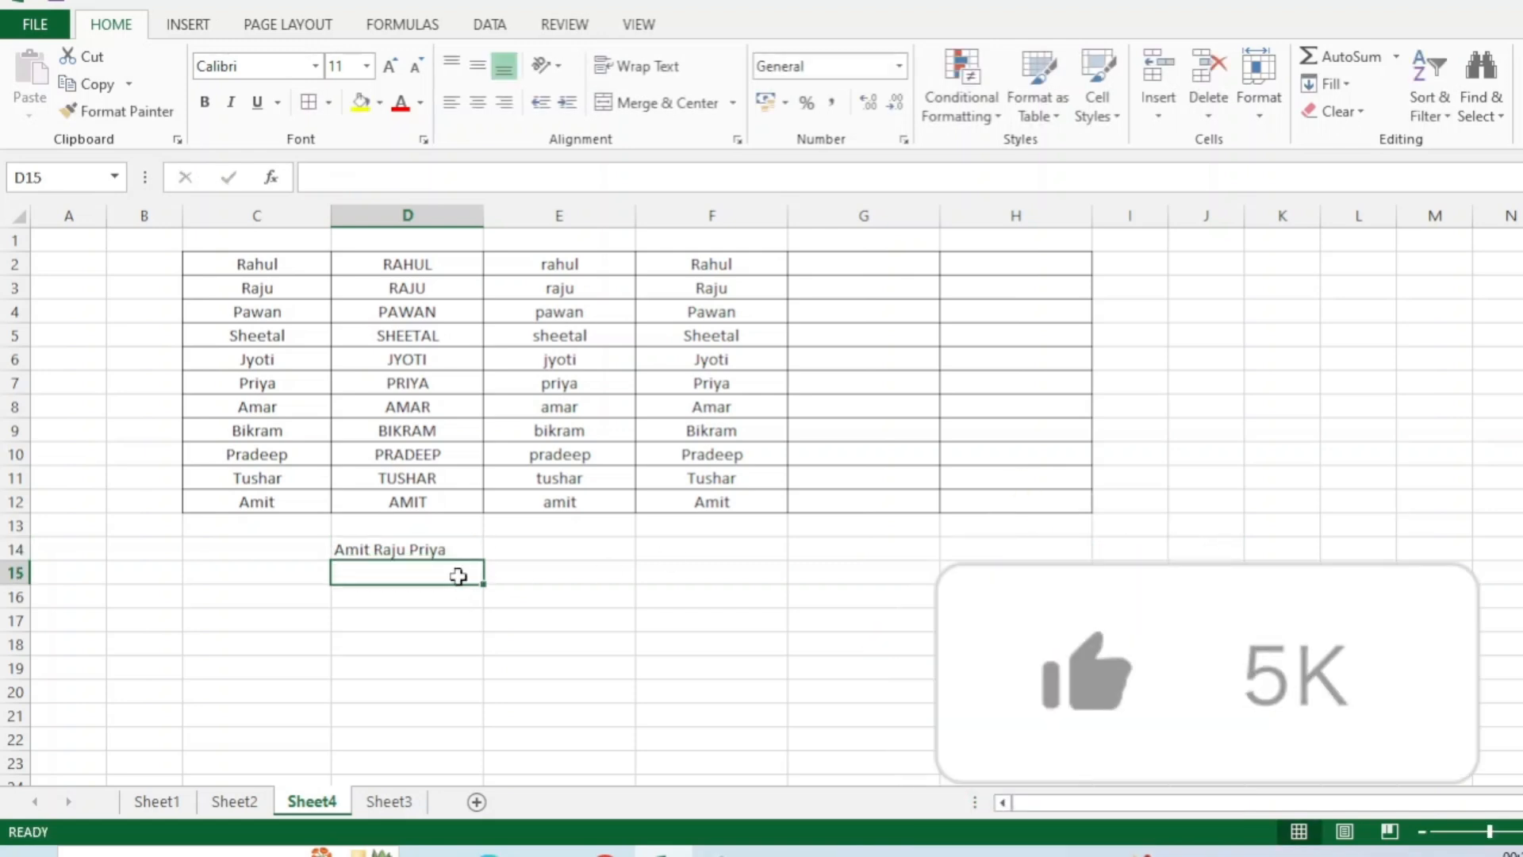
Step: Convert the sample text in D14 to small letters with a LOWER formula in E14
left_click(452, 549)
left_click(540, 549)
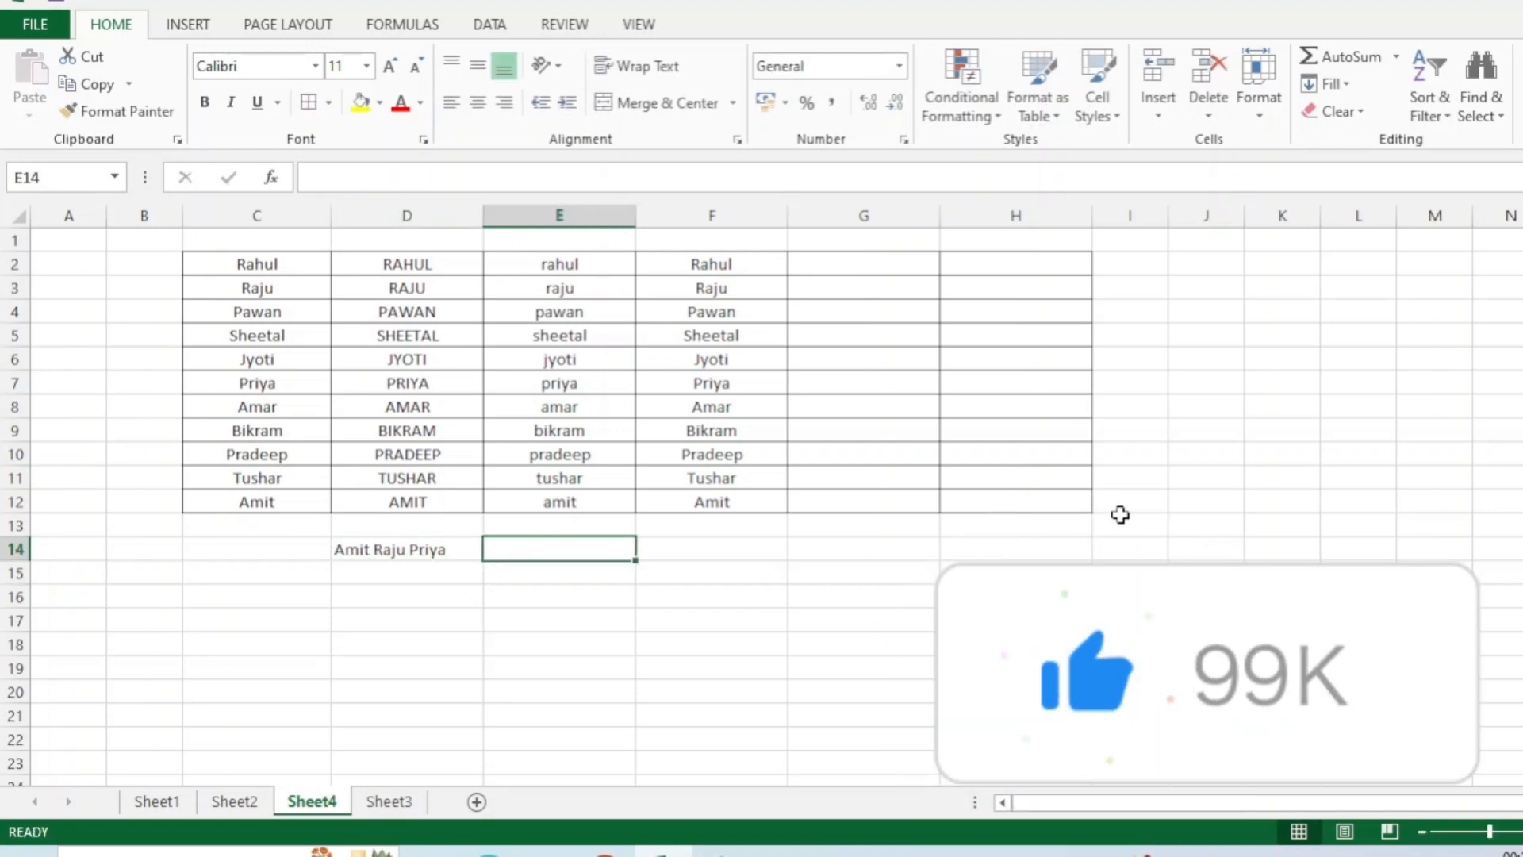
type("=")
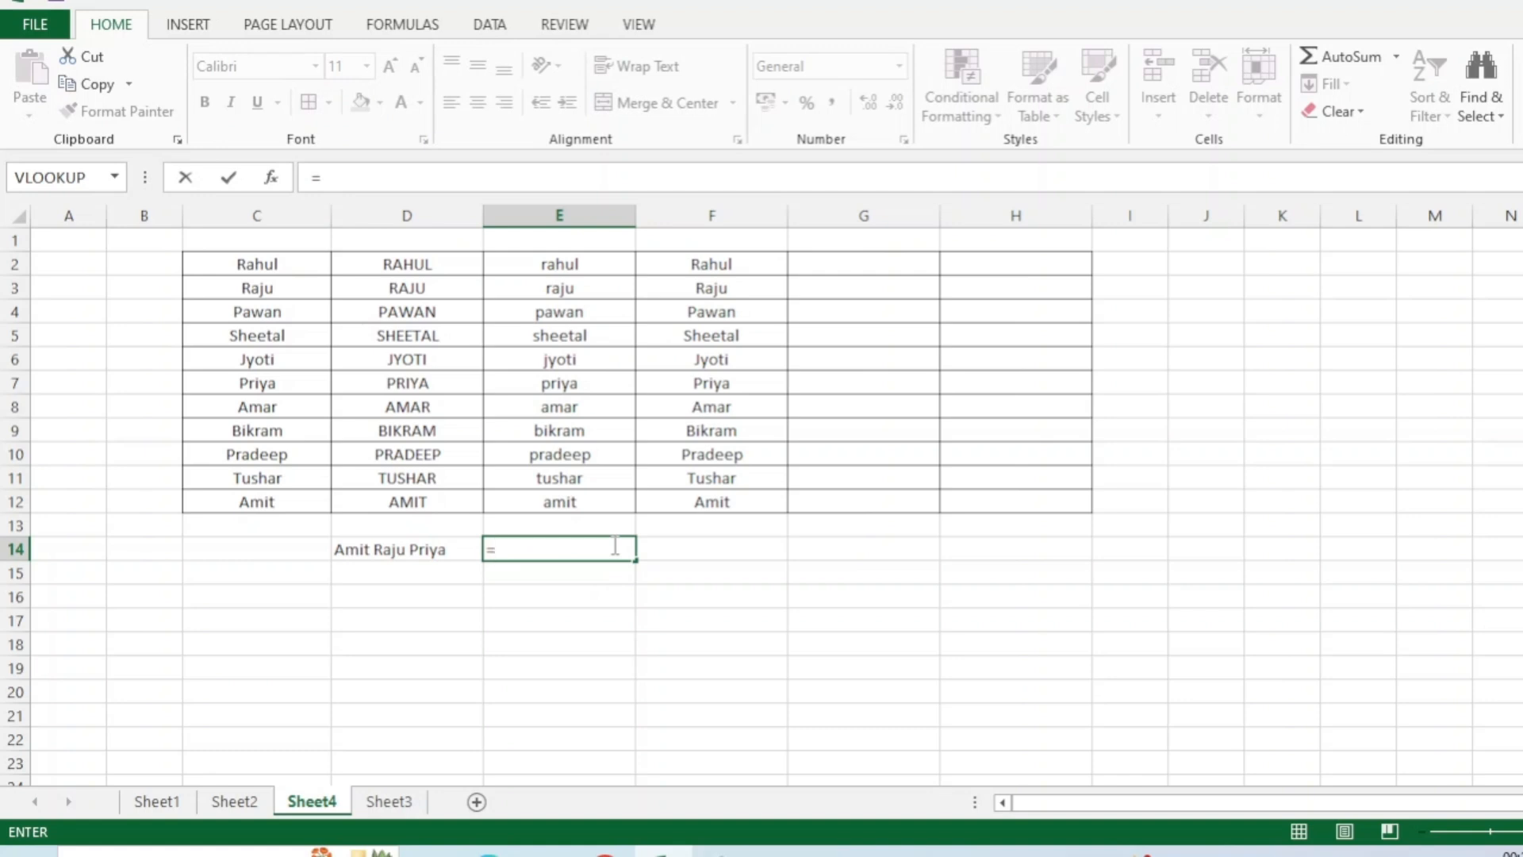
type("Lower(")
key("Left")
key("Return")
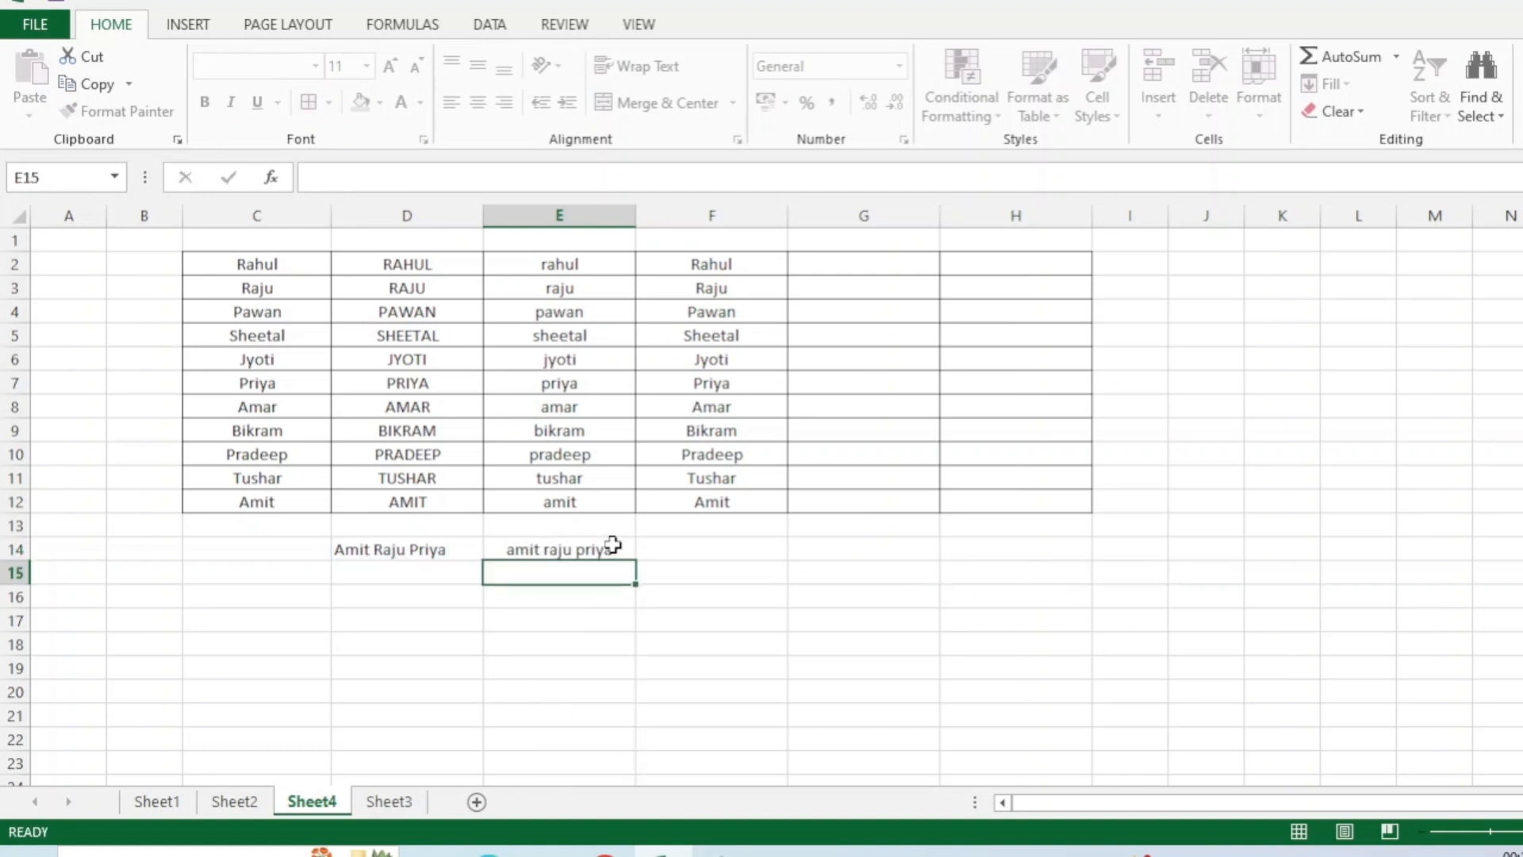
left_click(676, 547)
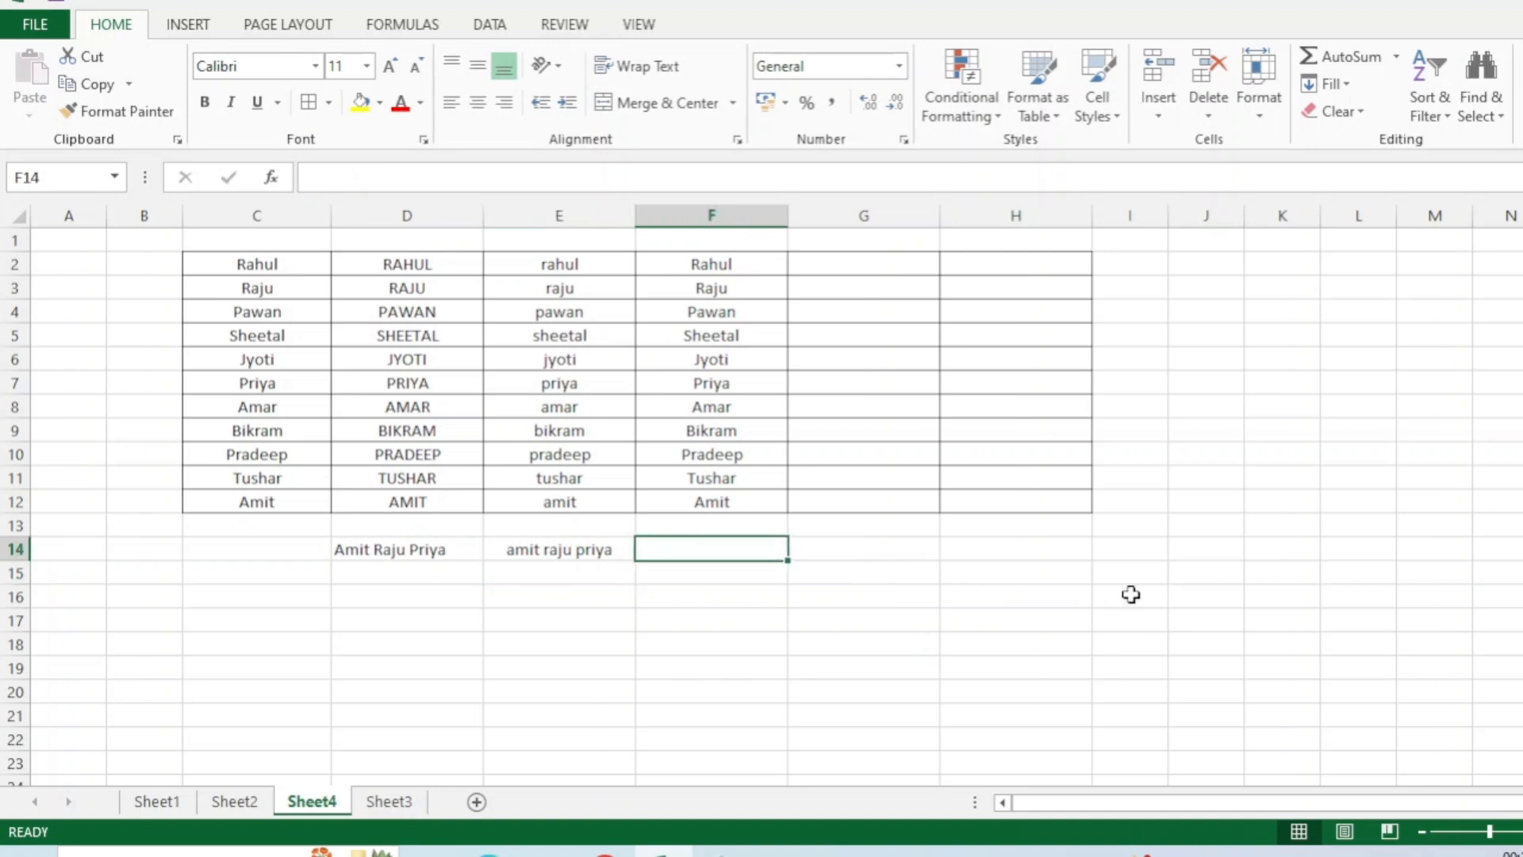
type("=")
key("Left")
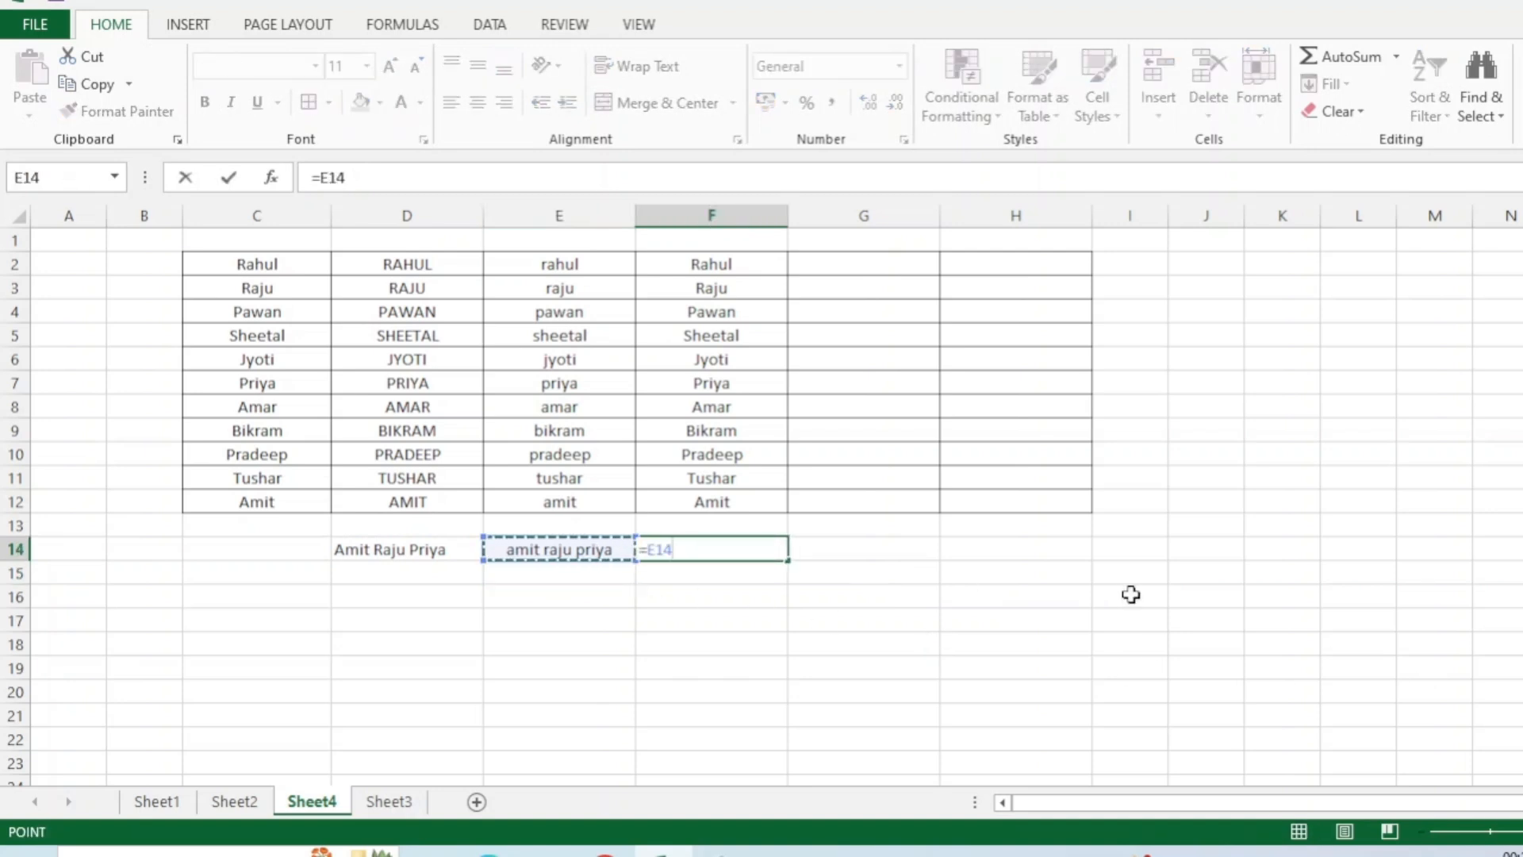
key("Escape")
Step: Copy the PROPER formula from F12 into F14 to capitalize each word of E14
key("Up")
key("Up")
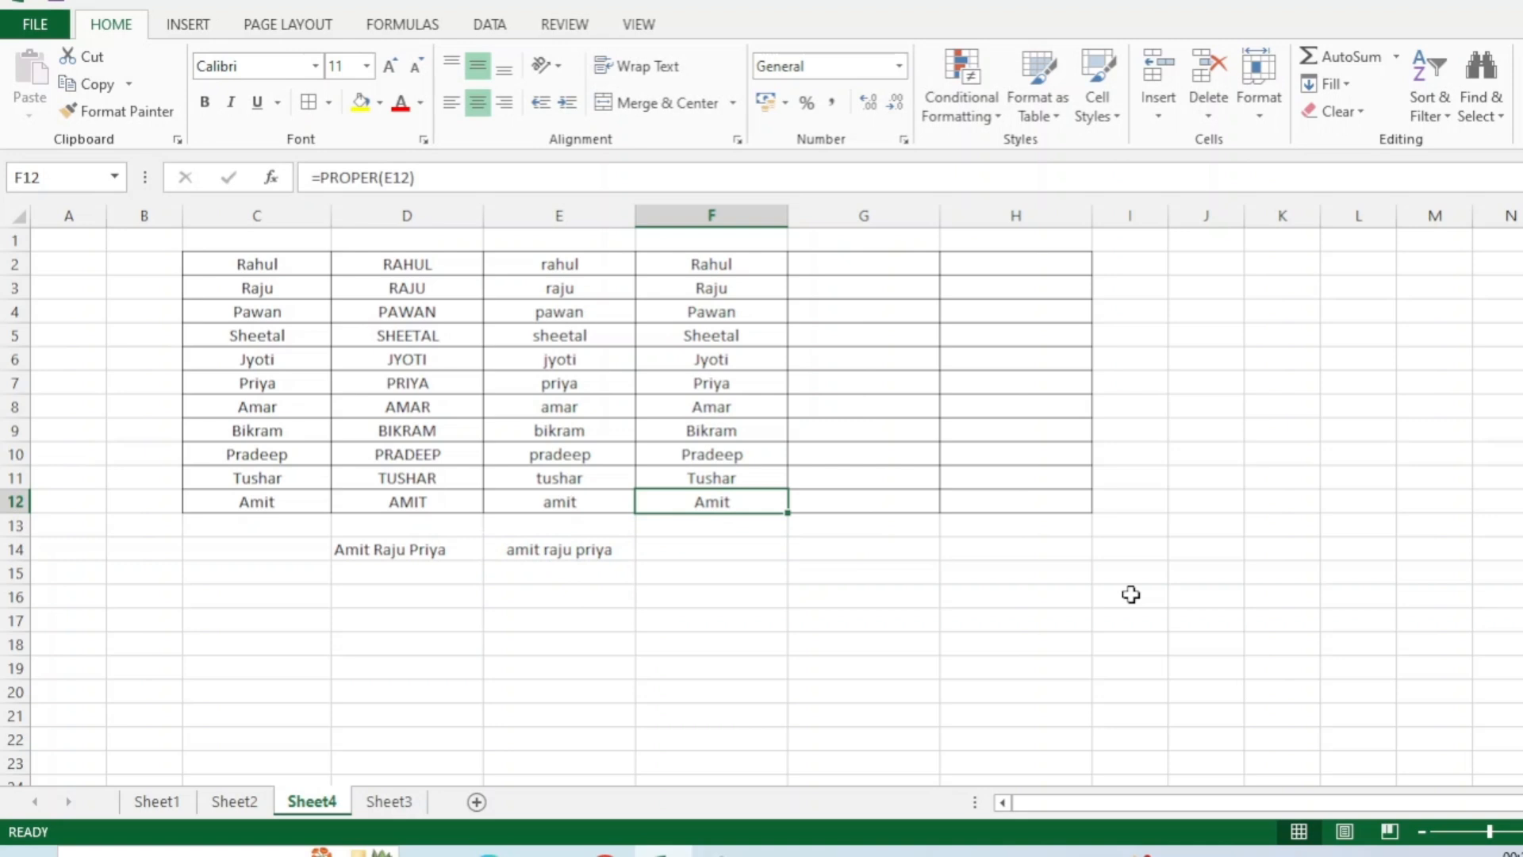
key("ctrl+c")
key("Down")
key("Down")
key("ctrl+v")
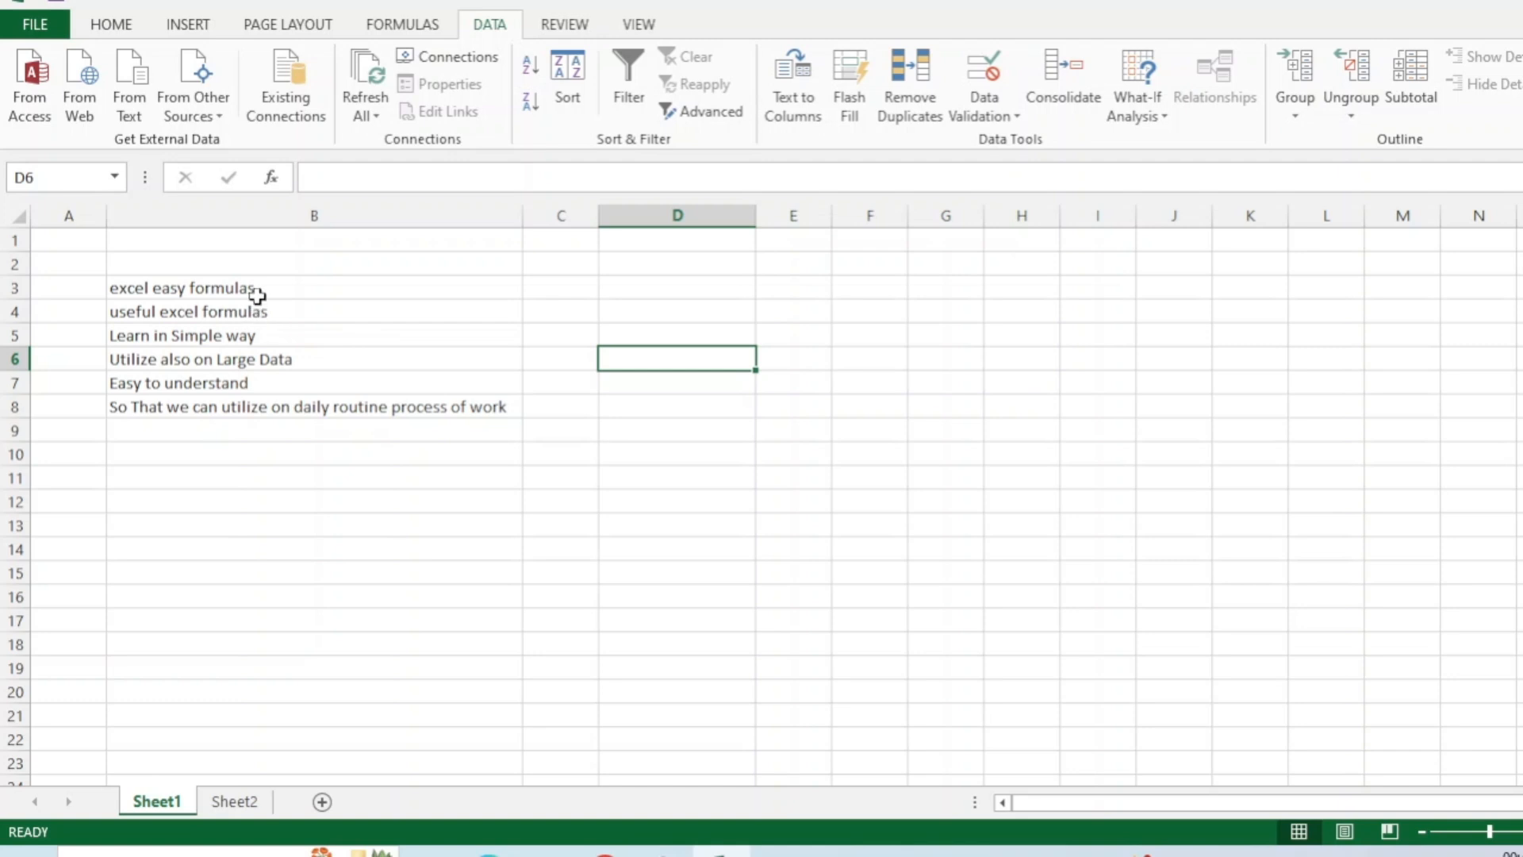
Step: Examine the phrases in B3:B8 of Sheet1 in the other workbook, starting from B3
left_click(251, 288)
left_click_drag(251, 289, 263, 403)
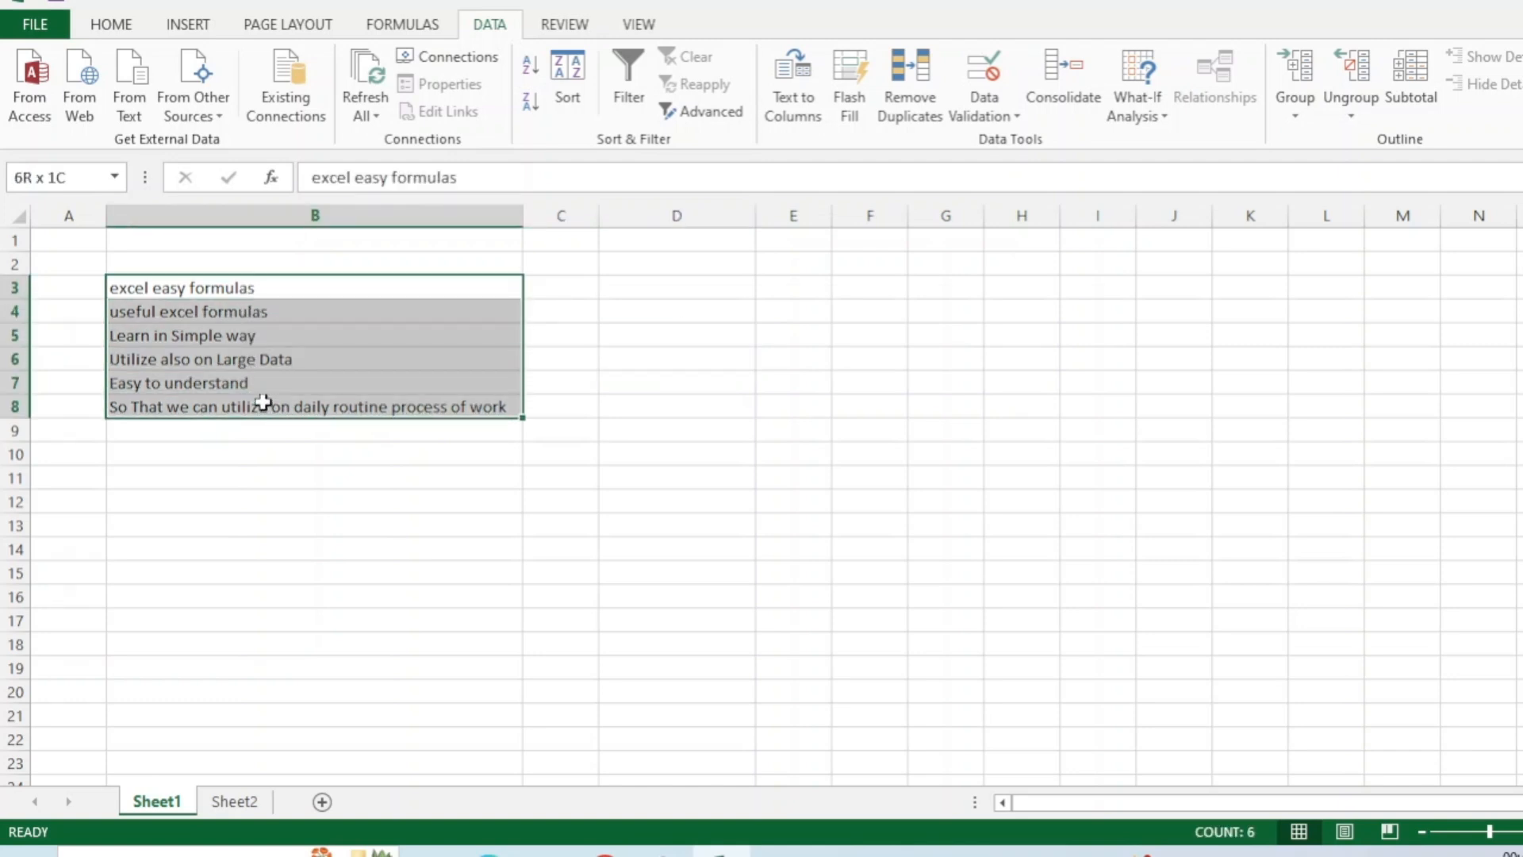
left_click(229, 289)
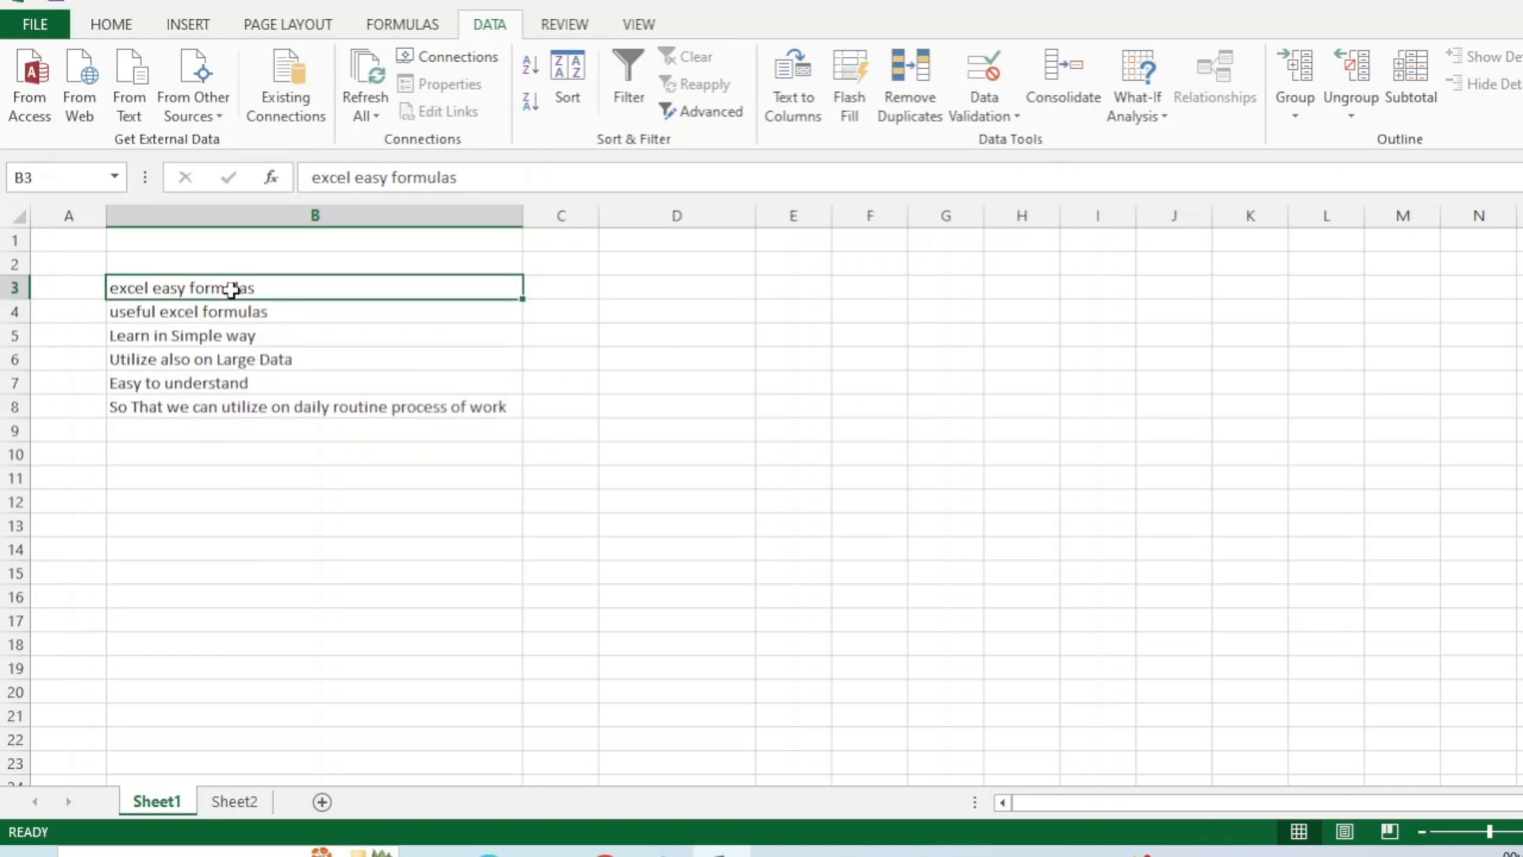
Step: Count the characters of the phrase in B3 with the formula =LEN(B3) in C3
left_click(311, 176)
left_click(312, 176)
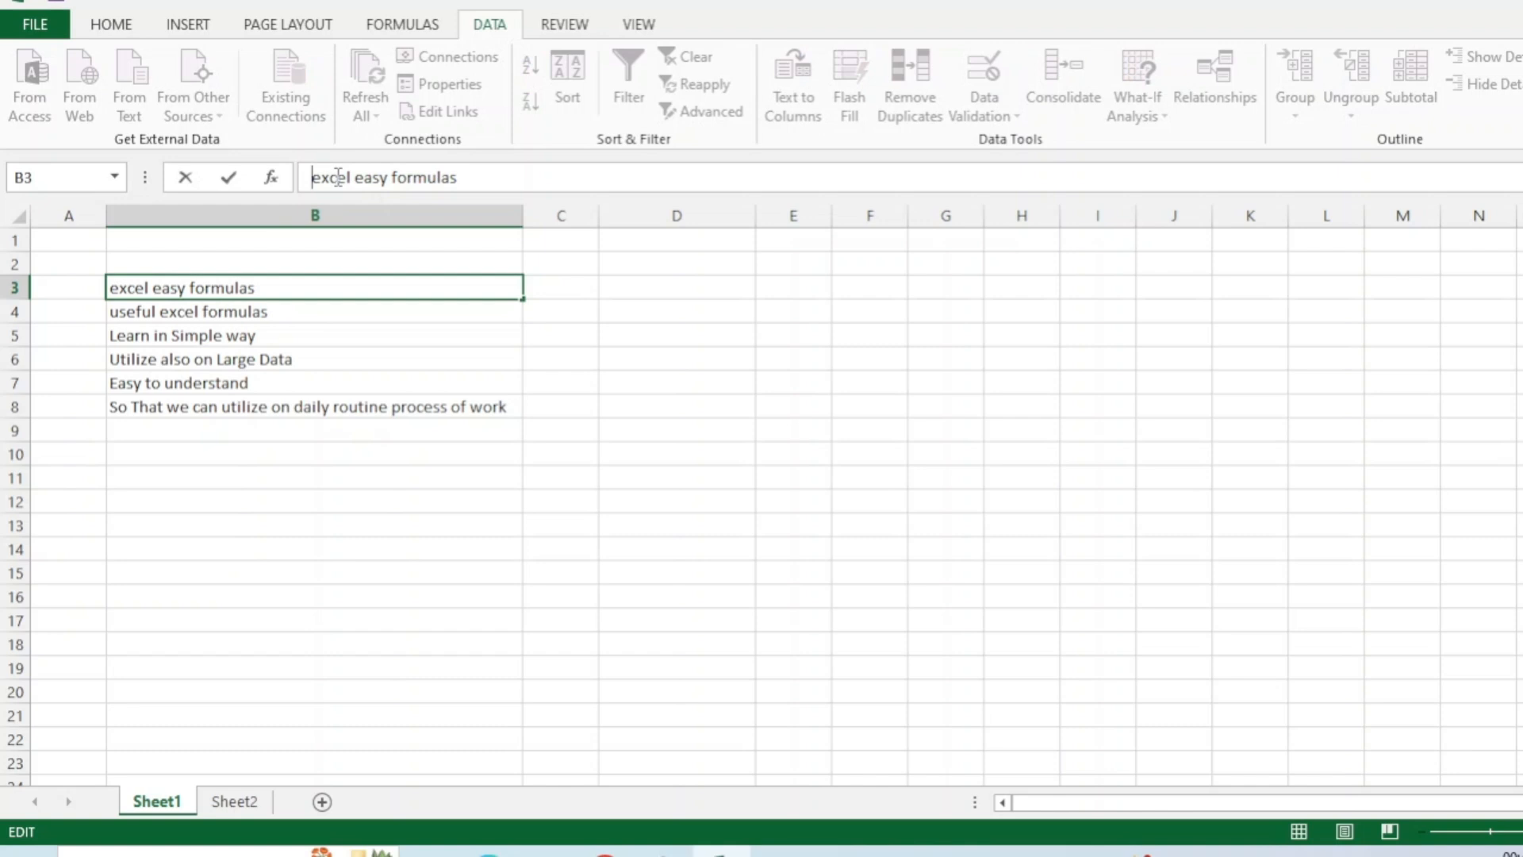
left_click_drag(309, 177, 474, 177)
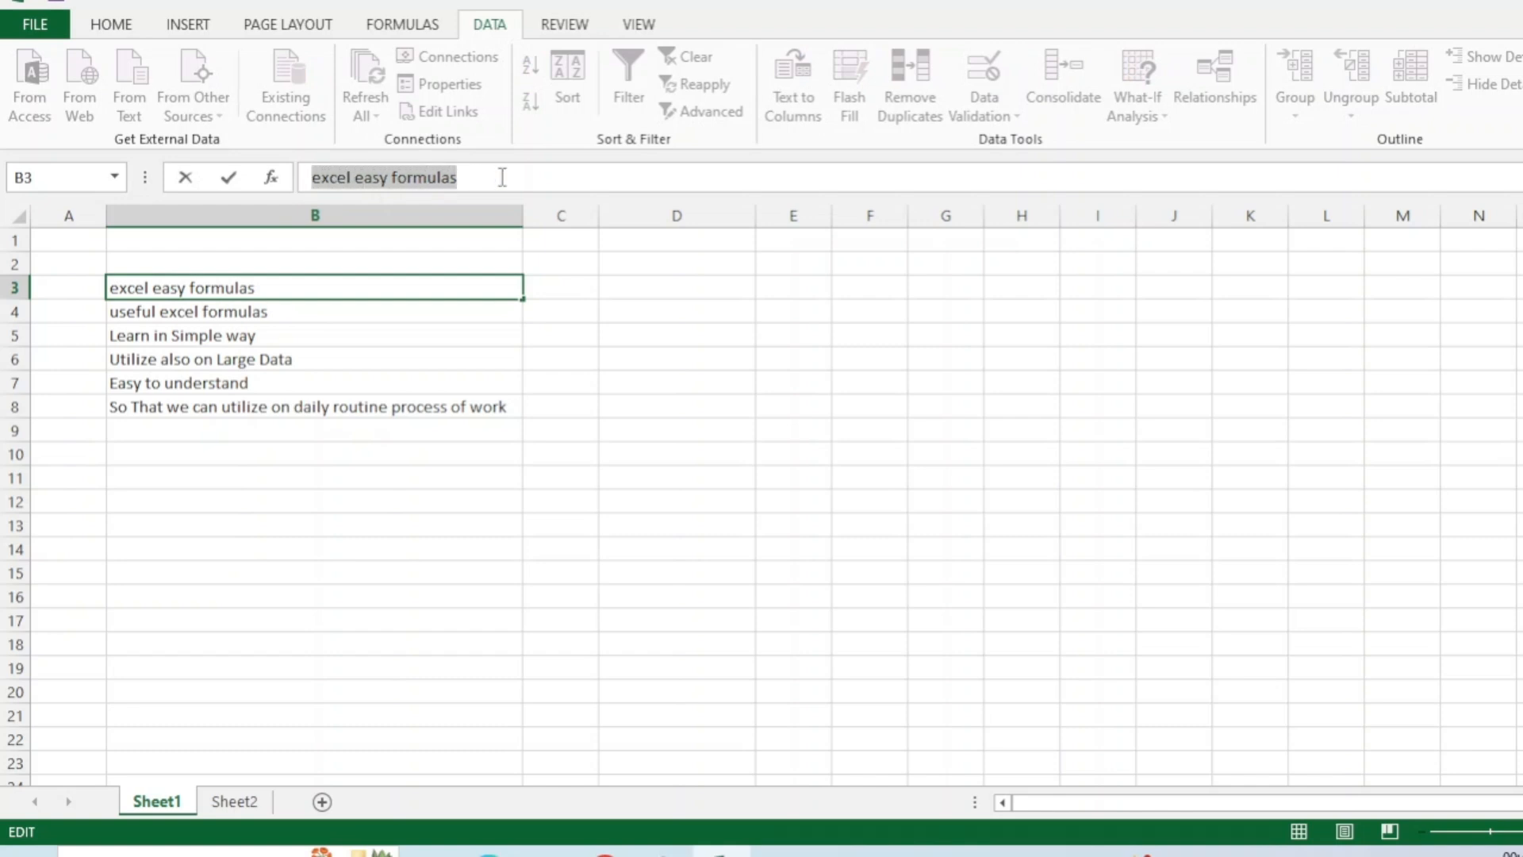
left_click(561, 287)
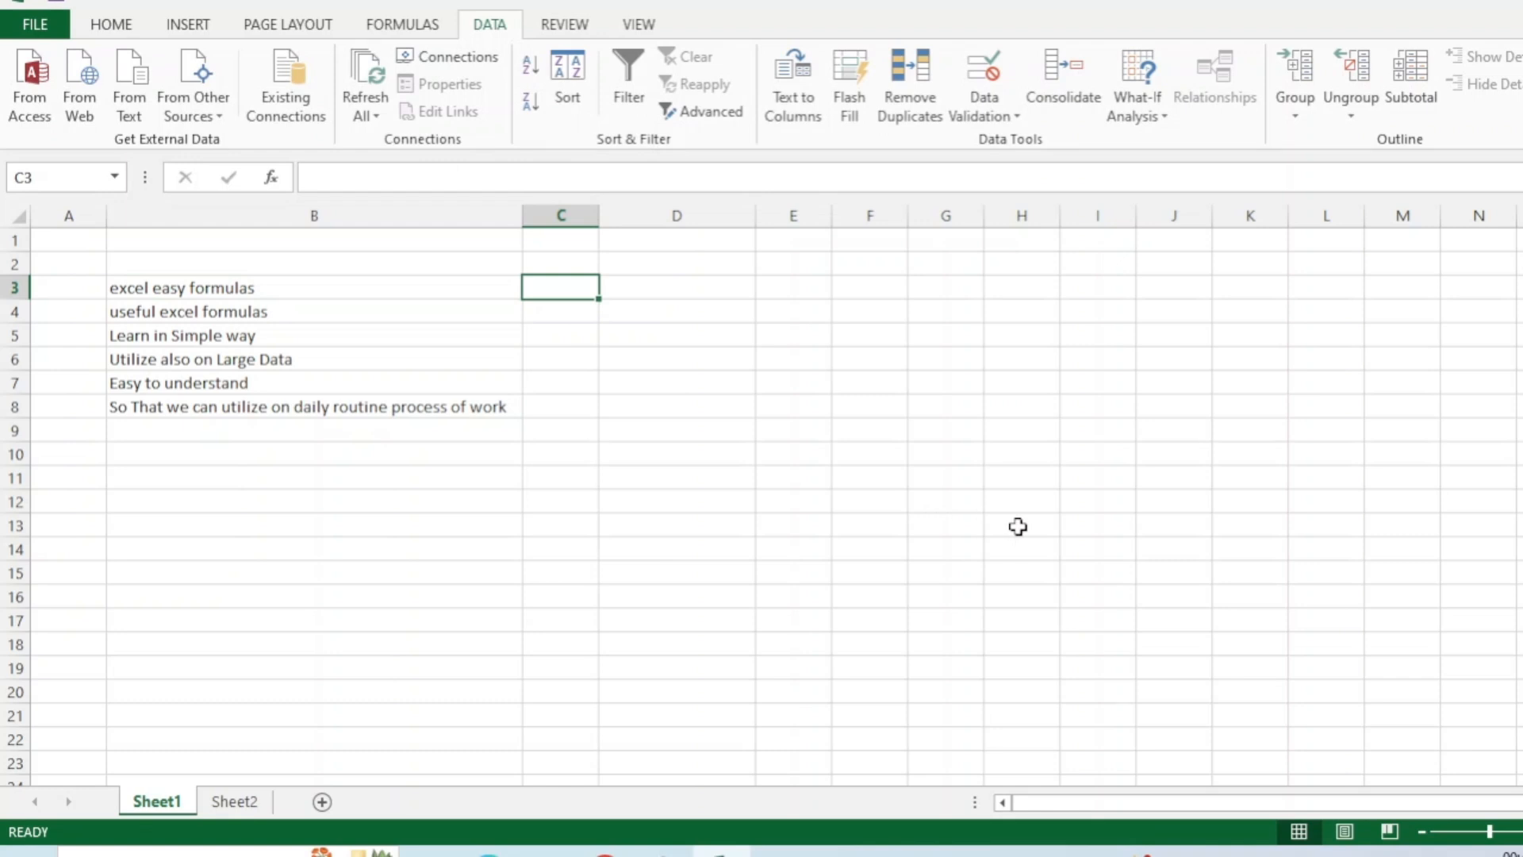
type("=len")
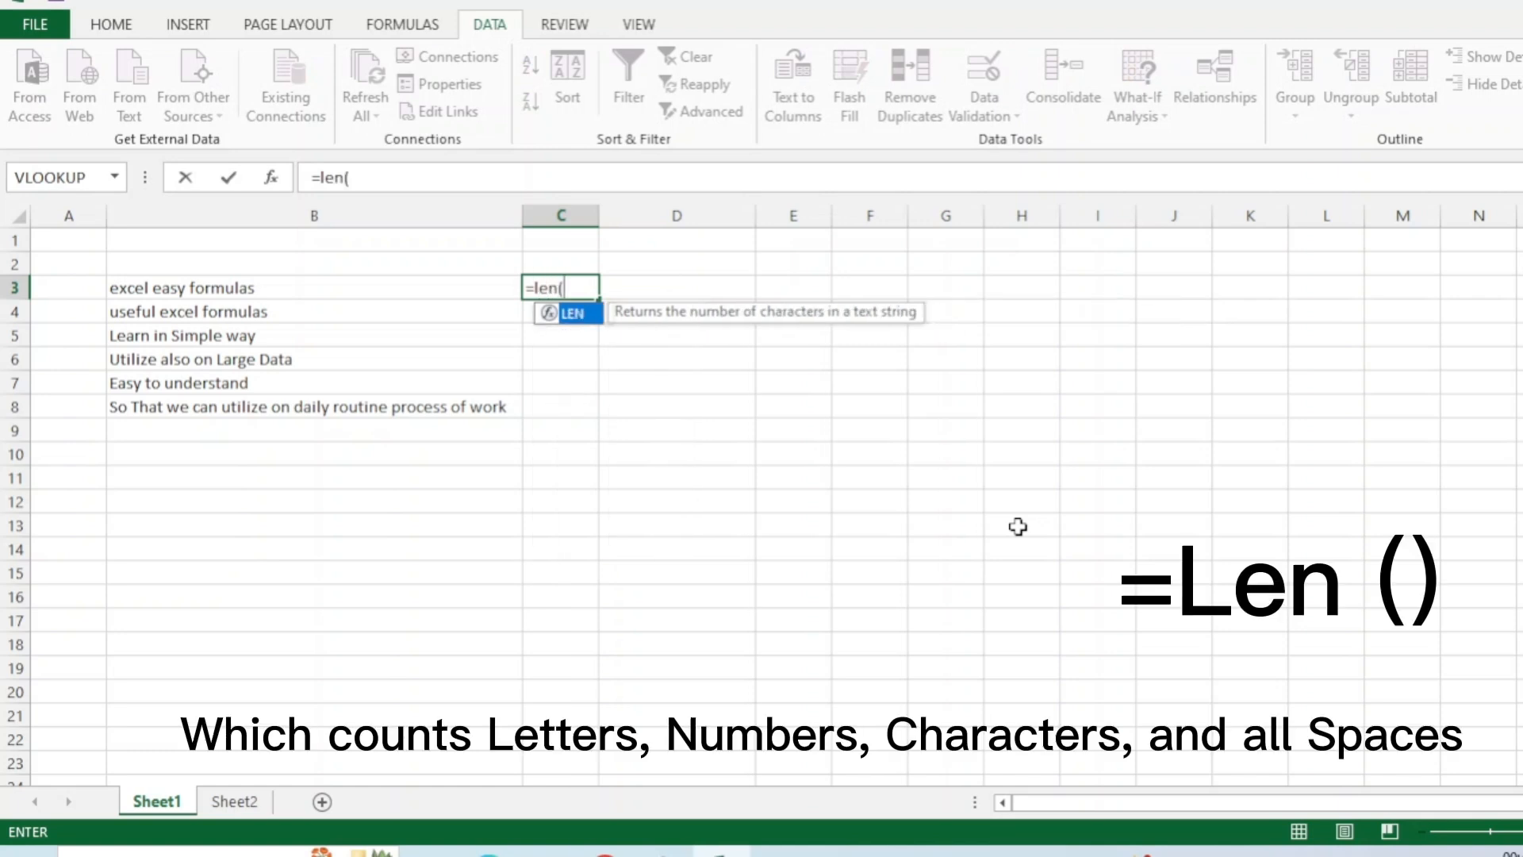
type("(")
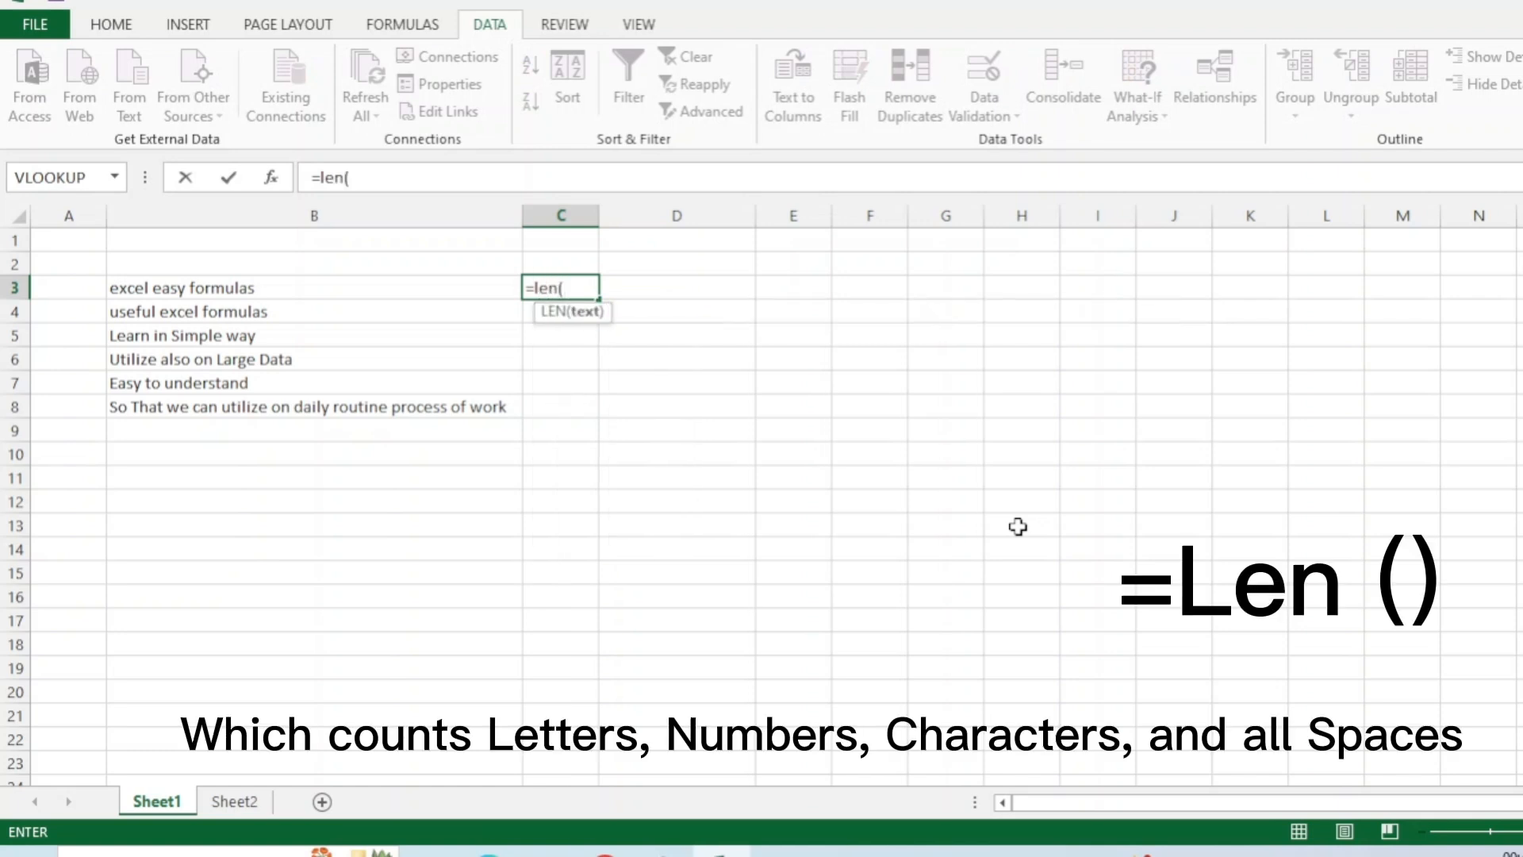
left_click(283, 284)
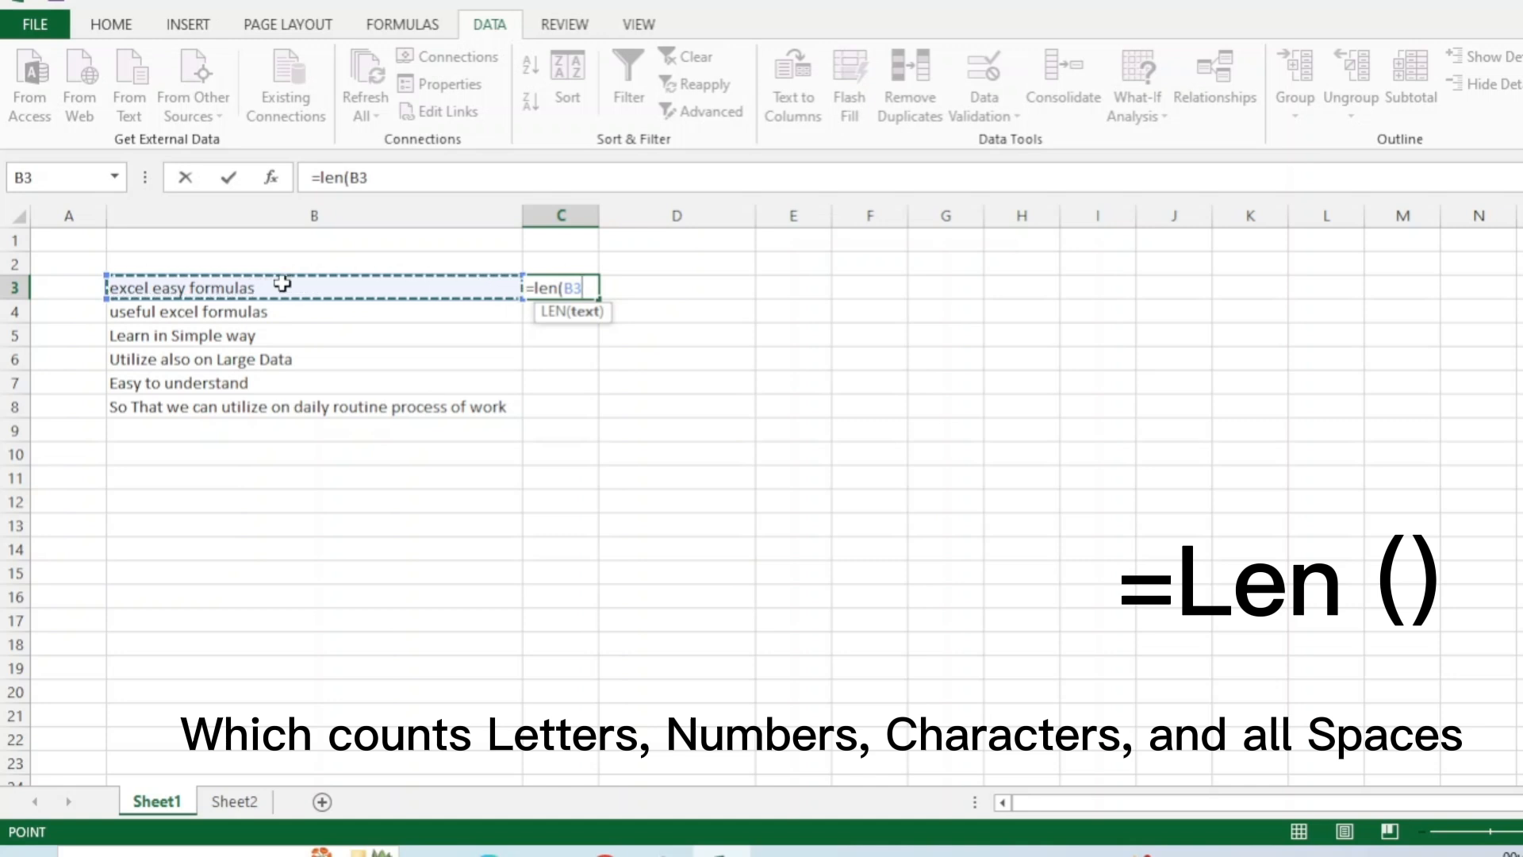
type(")")
key("Return")
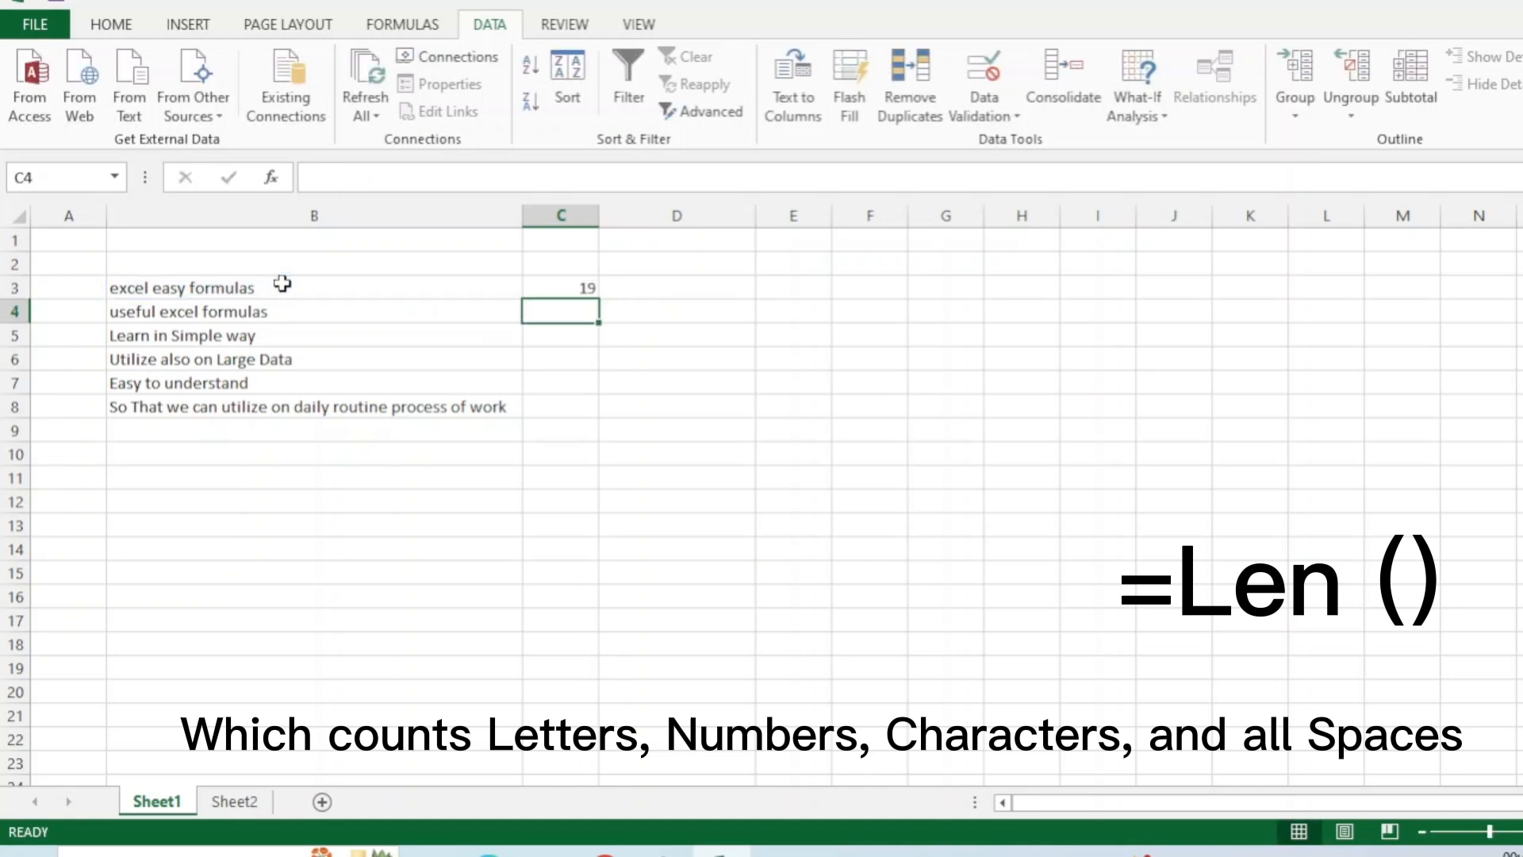
Step: Fill the LEN formula from C3 down to C8 for the remaining phrases
left_click(549, 287)
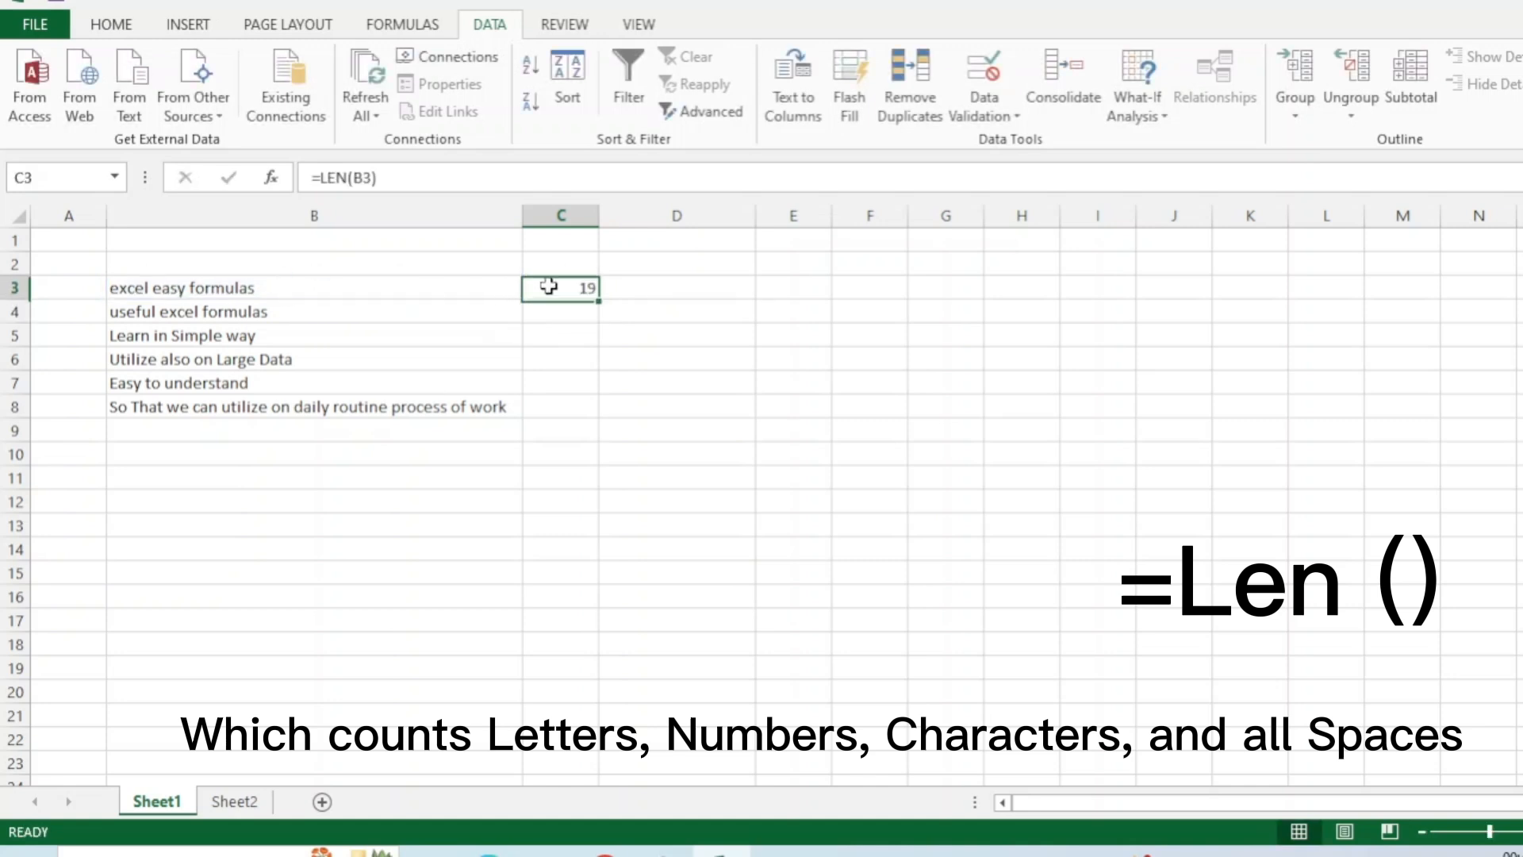
double_click(601, 296)
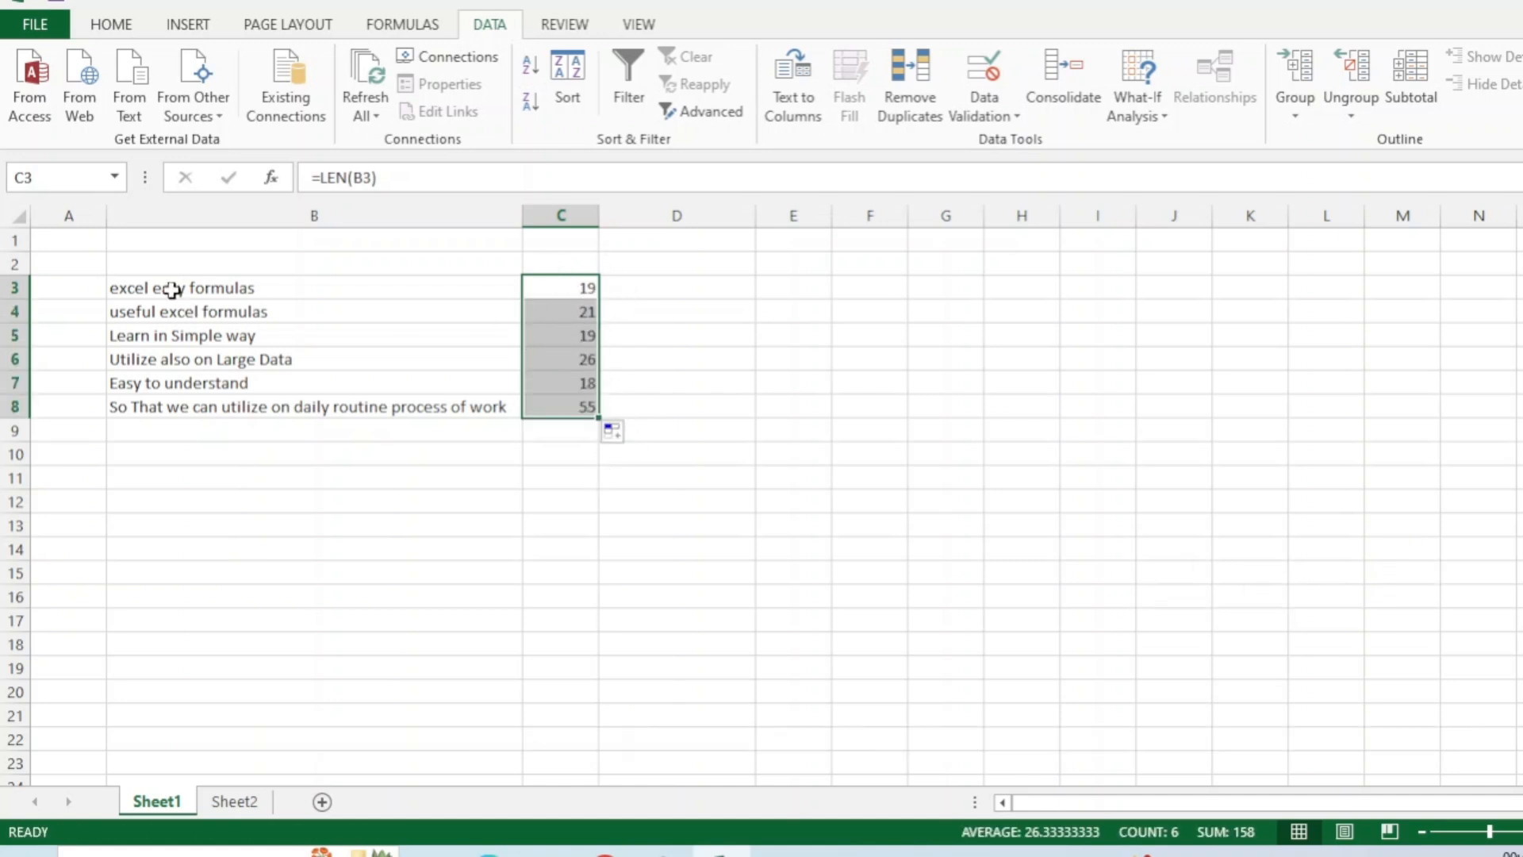
left_click(562, 288)
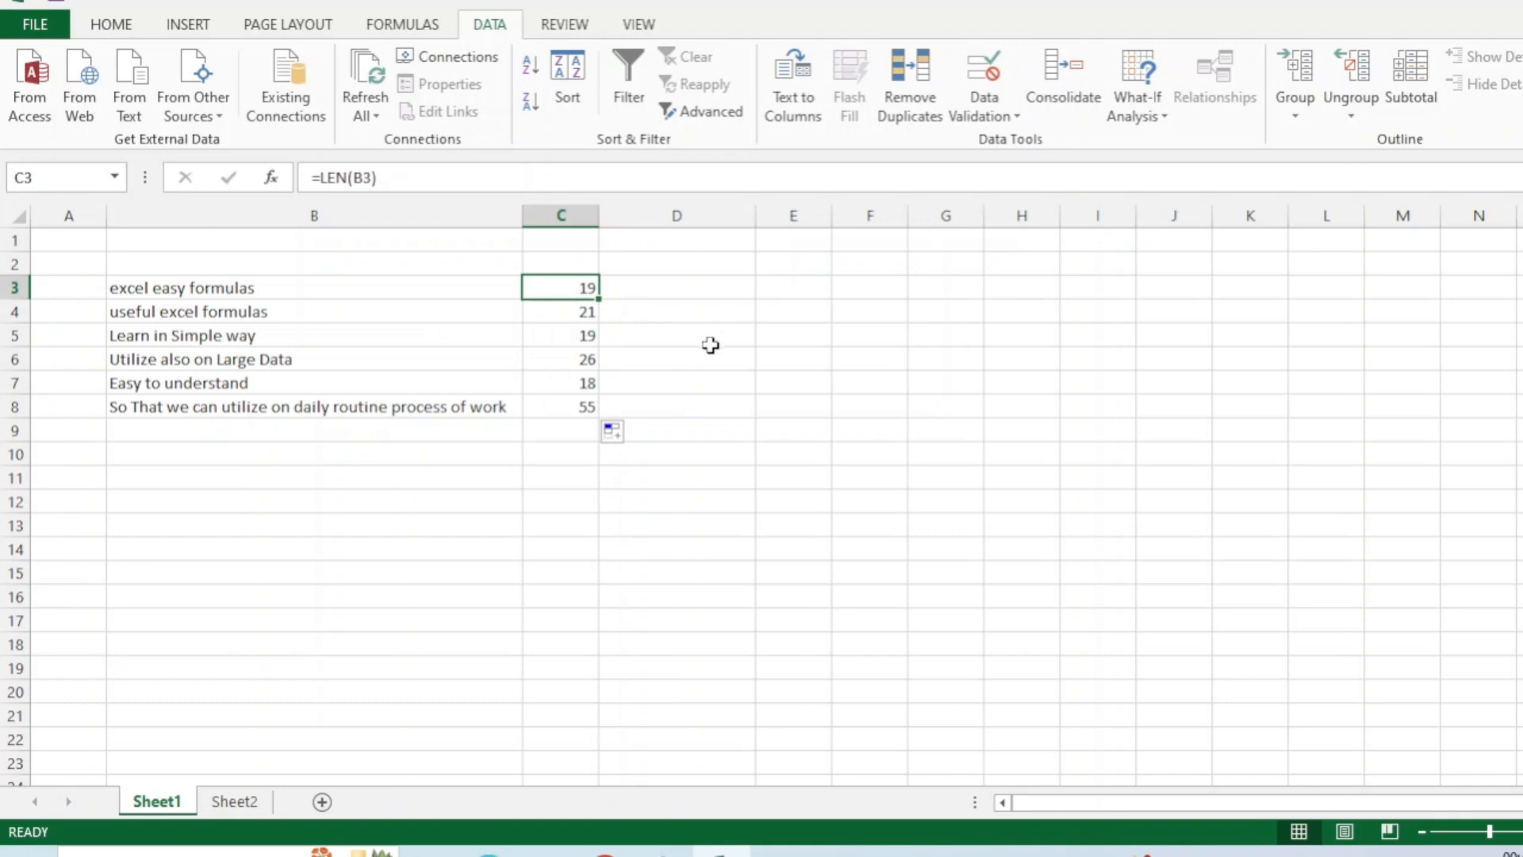
Step: Insert three extra spaces between "easy" and "formulas" in B3 and check the character count in C3
left_click(222, 291)
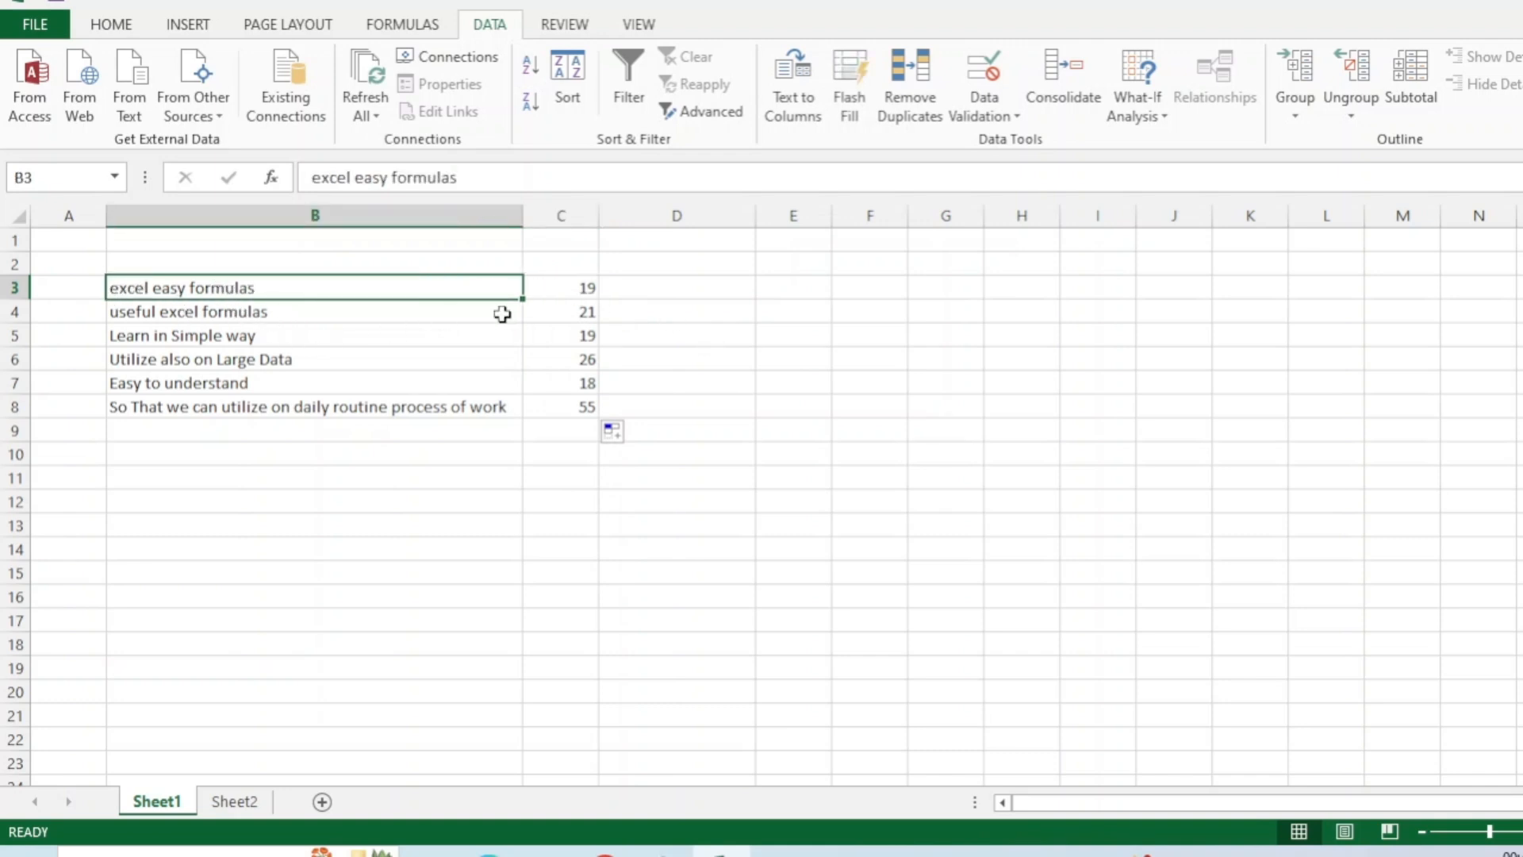
left_click(392, 176)
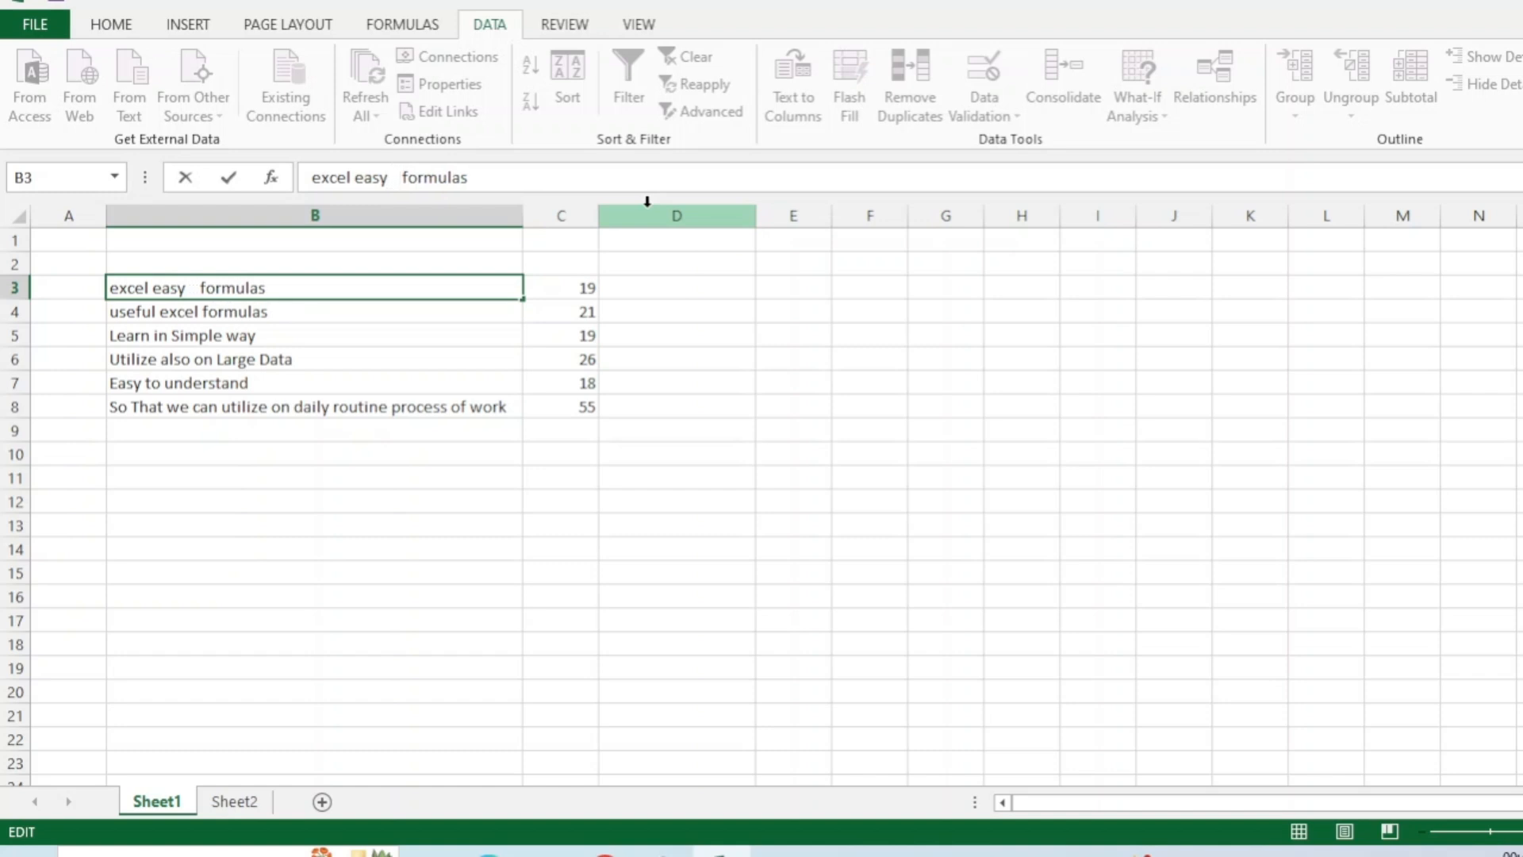
key("Return")
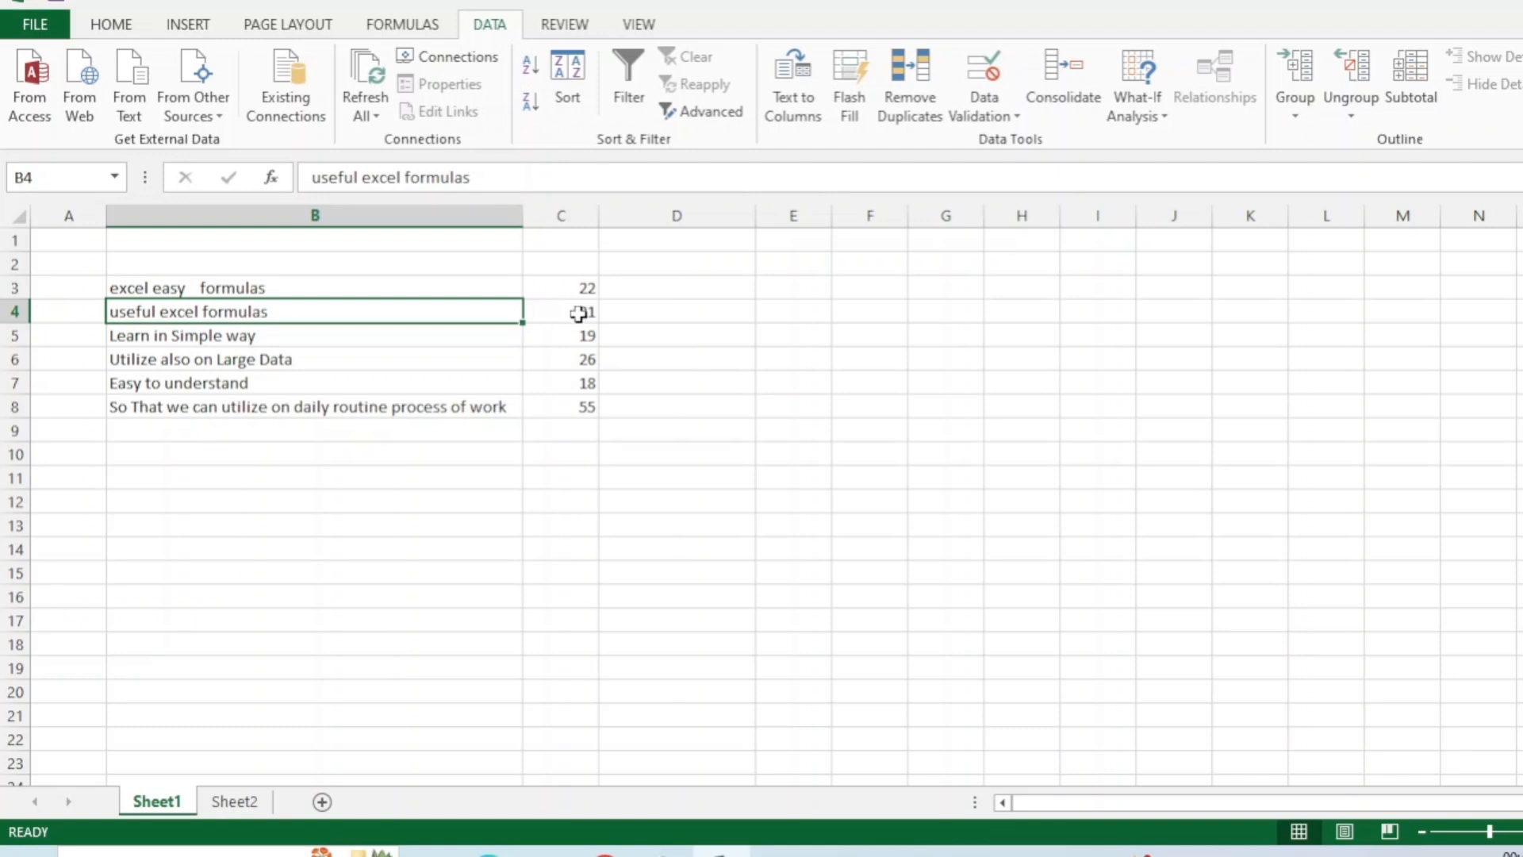
left_click(584, 287)
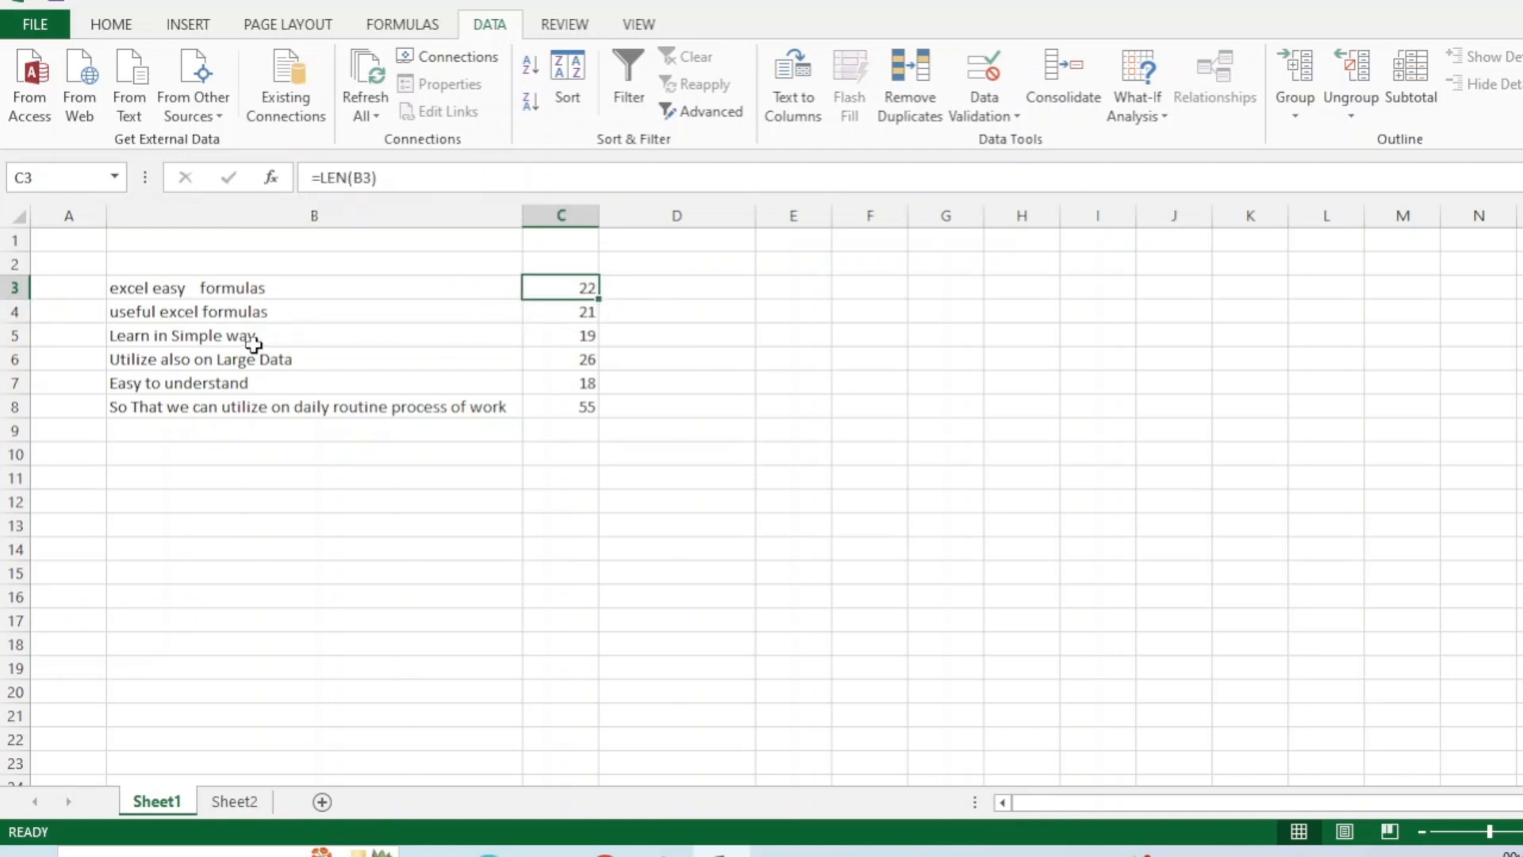
Step: Add two extra spaces before "formulas" in B4 and three before "Simple" in B5
left_click(249, 312)
left_click(408, 174)
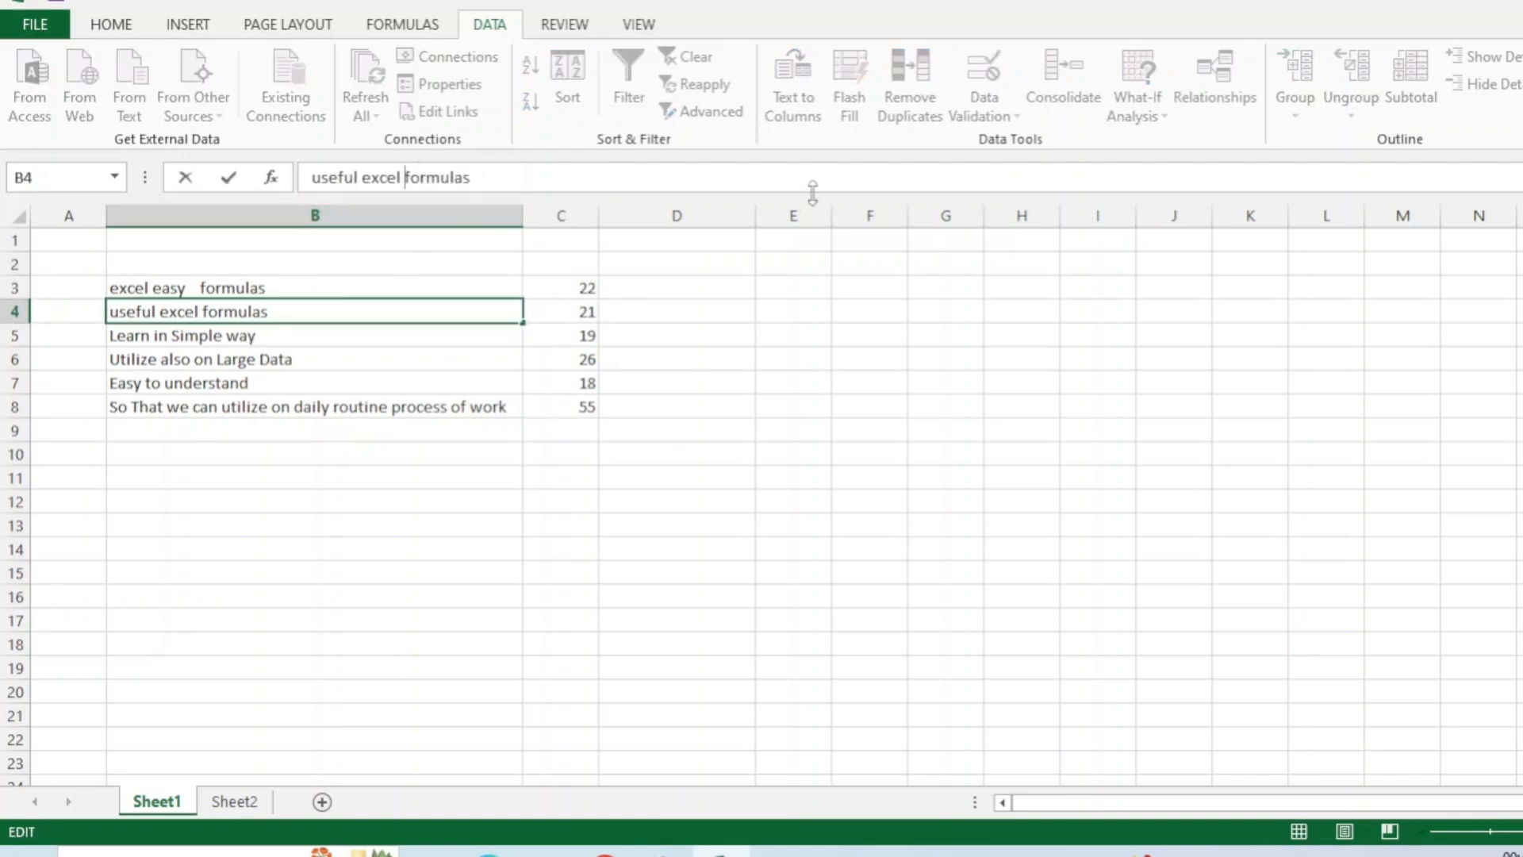
left_click(860, 403)
left_click(316, 339)
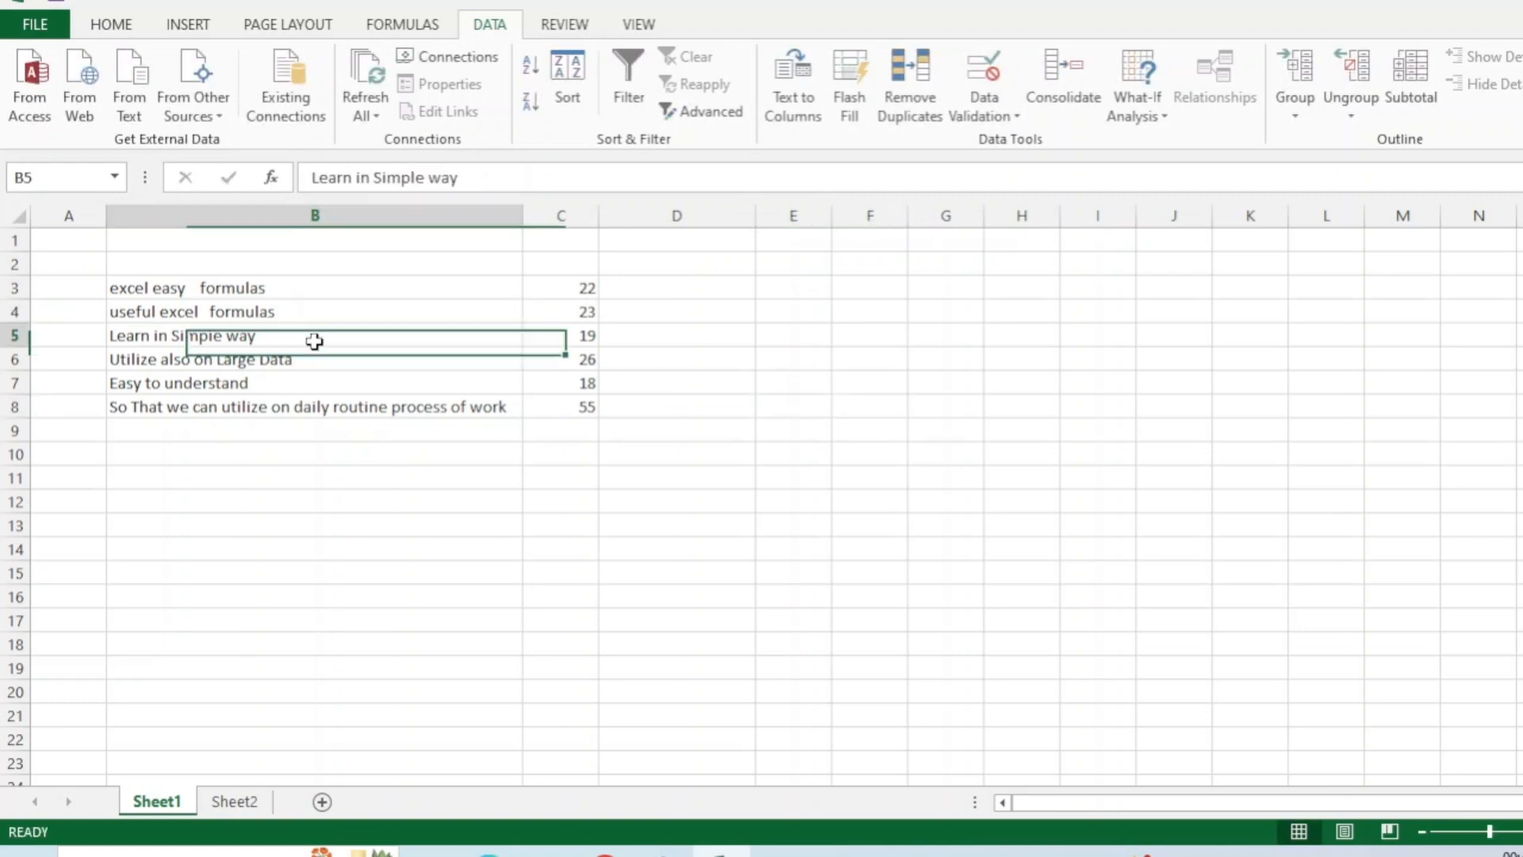
left_click(371, 177)
left_click(944, 524)
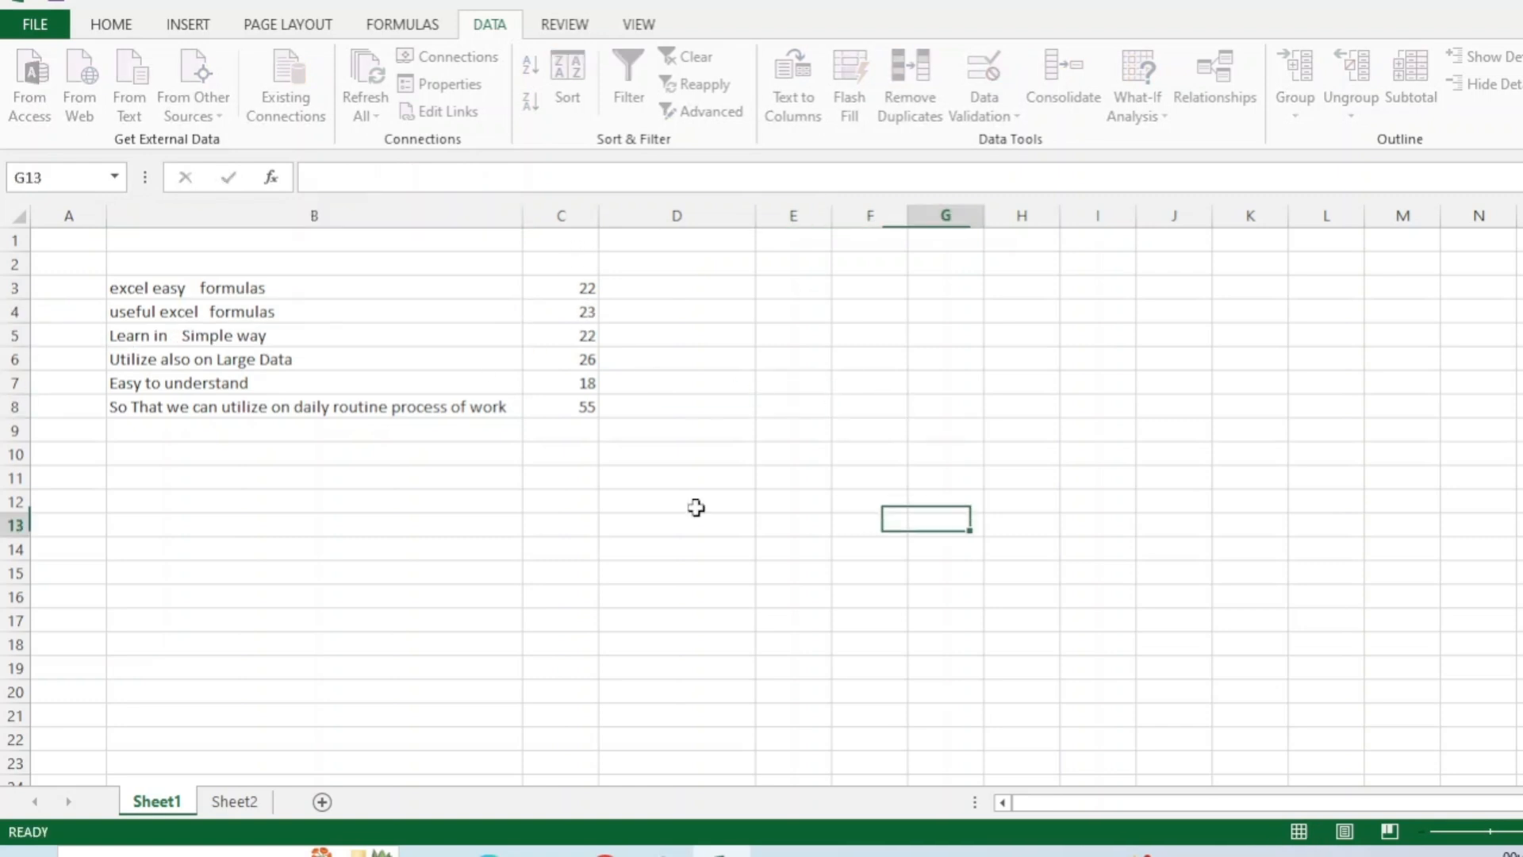
Step: Add extra spaces before "understand" in B7 and before "we" and "routine" in B8, and review the counts in C3:C8
left_click(302, 382)
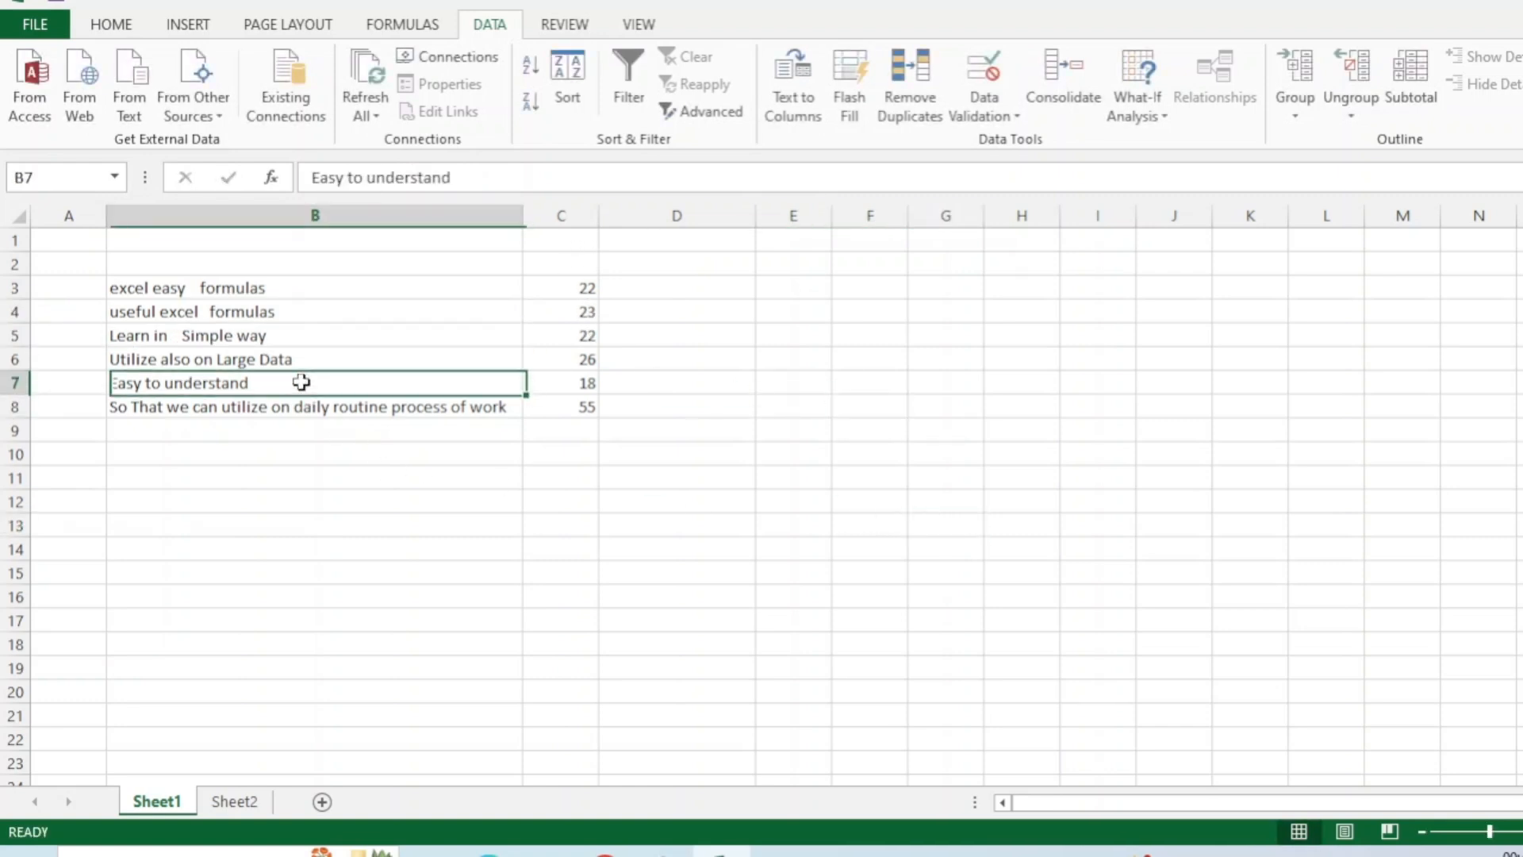
left_click(368, 176)
left_click(887, 500)
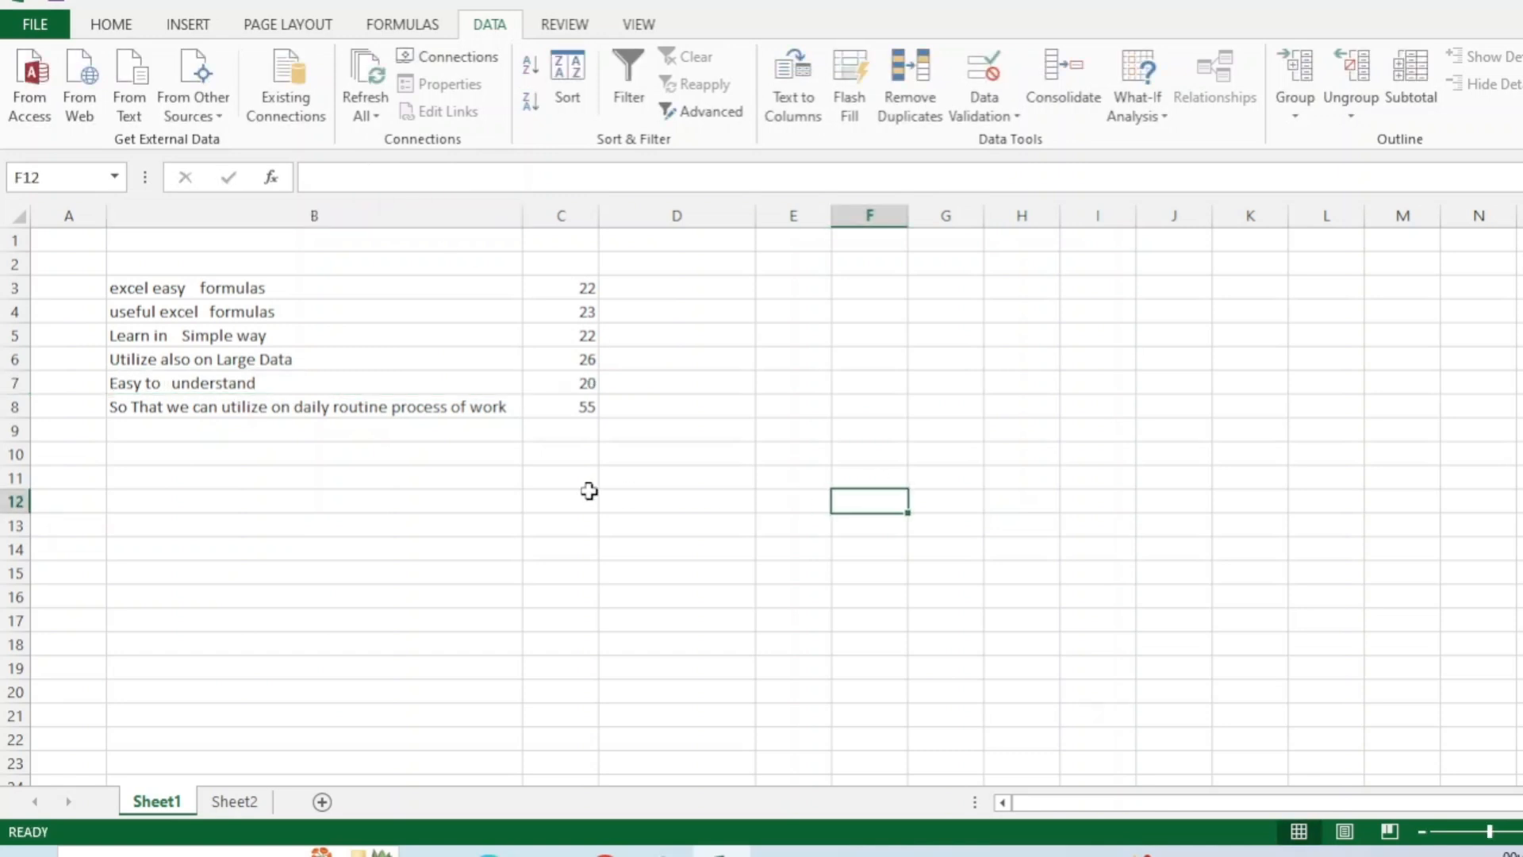
left_click(363, 407)
left_click(374, 177)
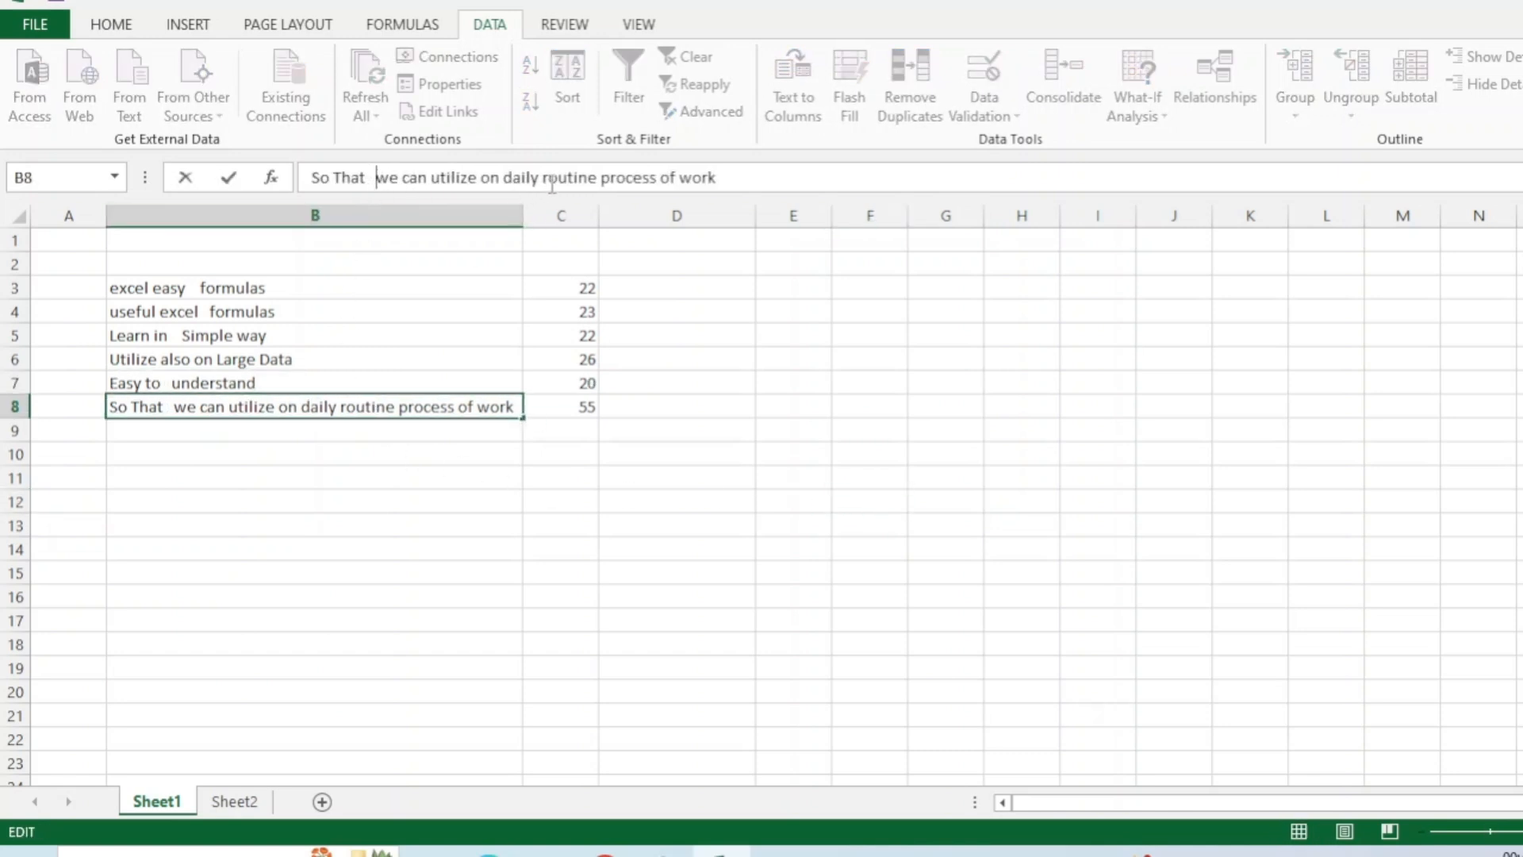
left_click(545, 176)
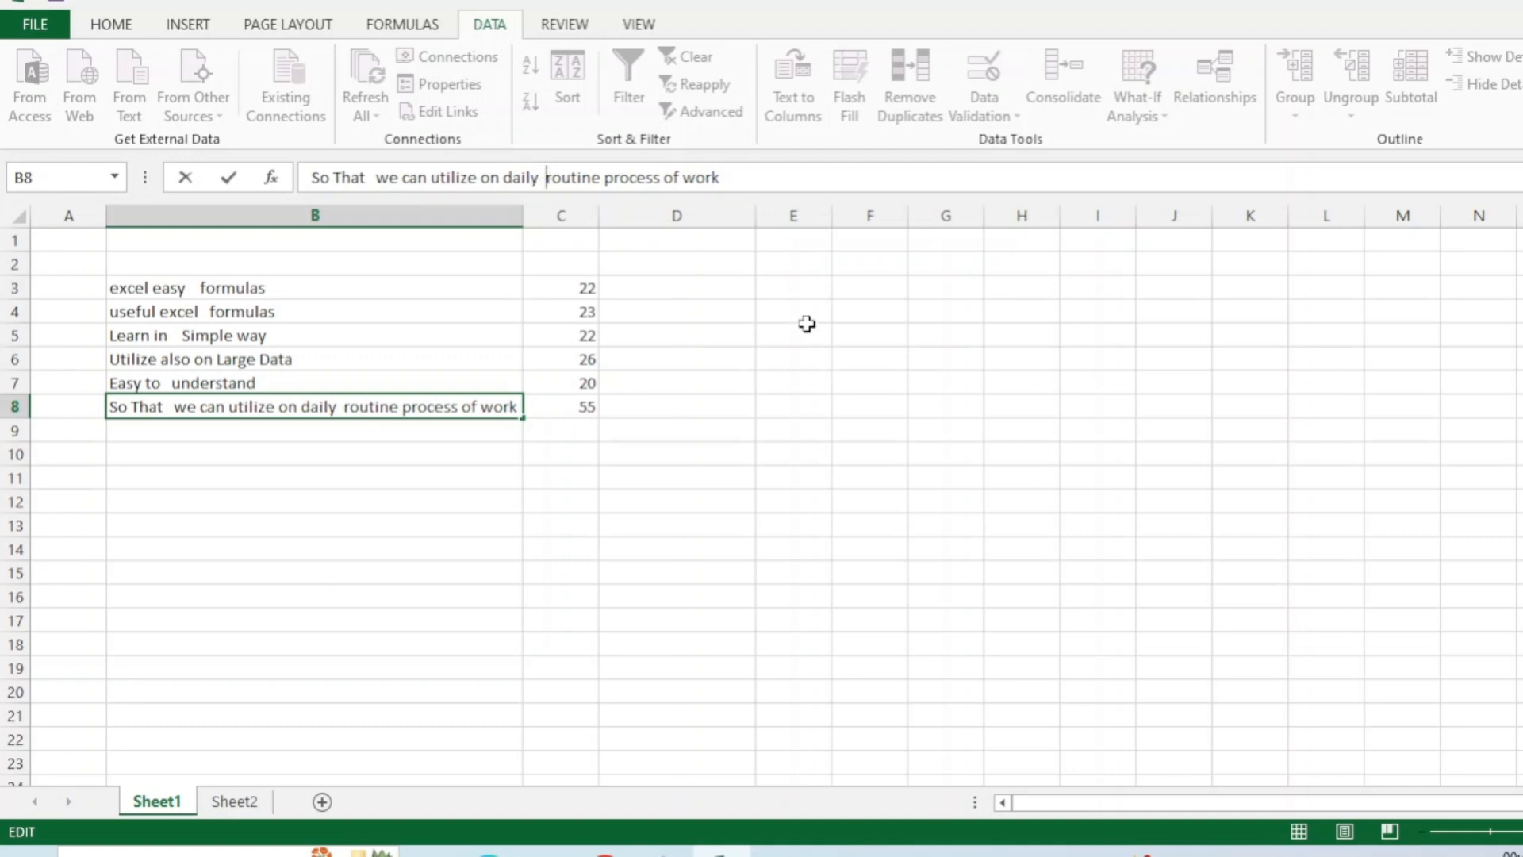
left_click(774, 522)
left_click_drag(577, 287, 570, 404)
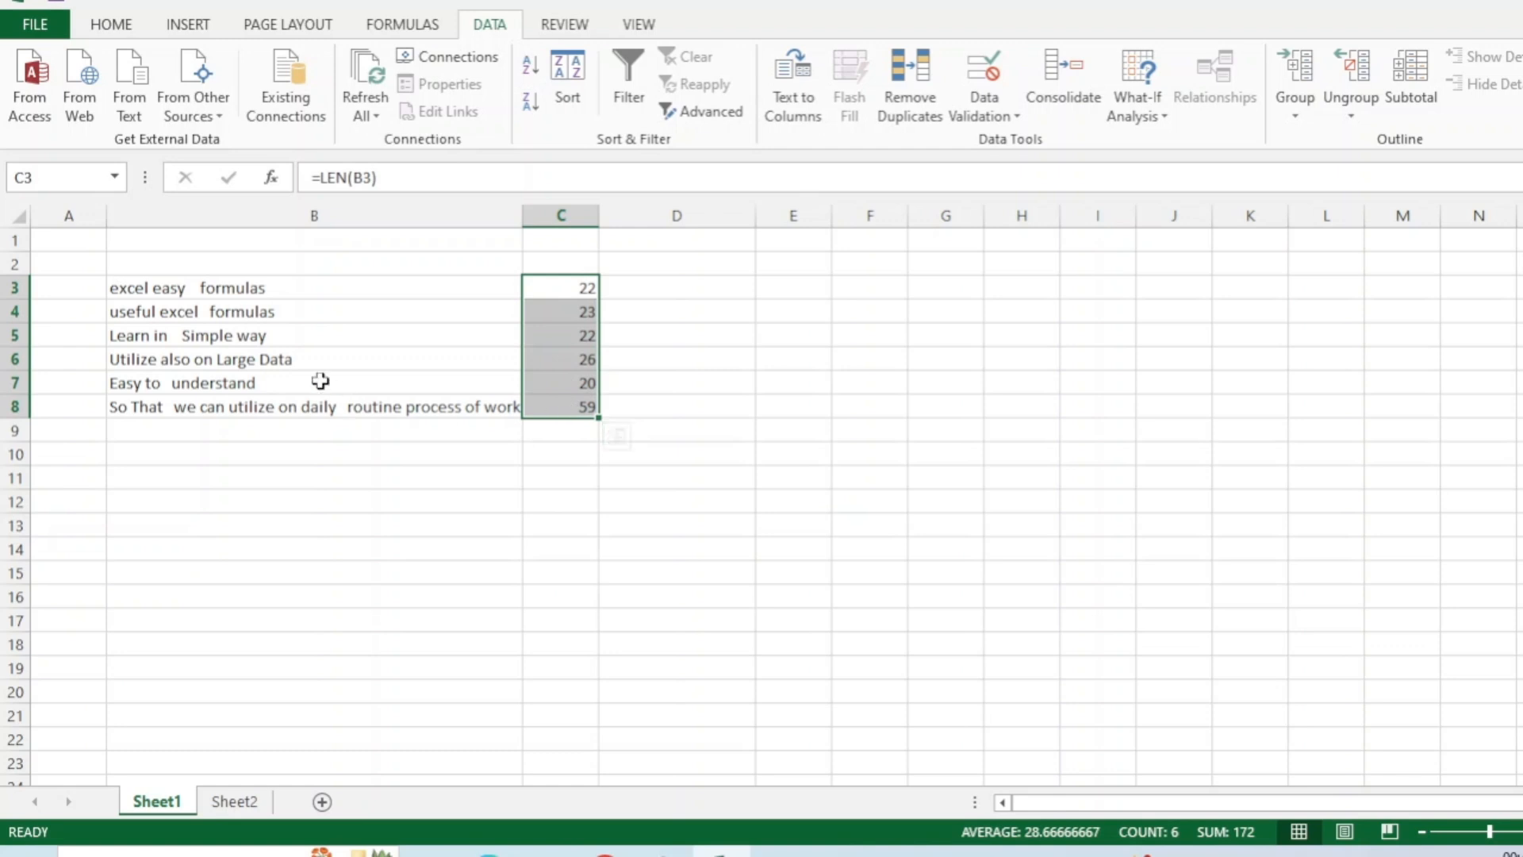
left_click(266, 287)
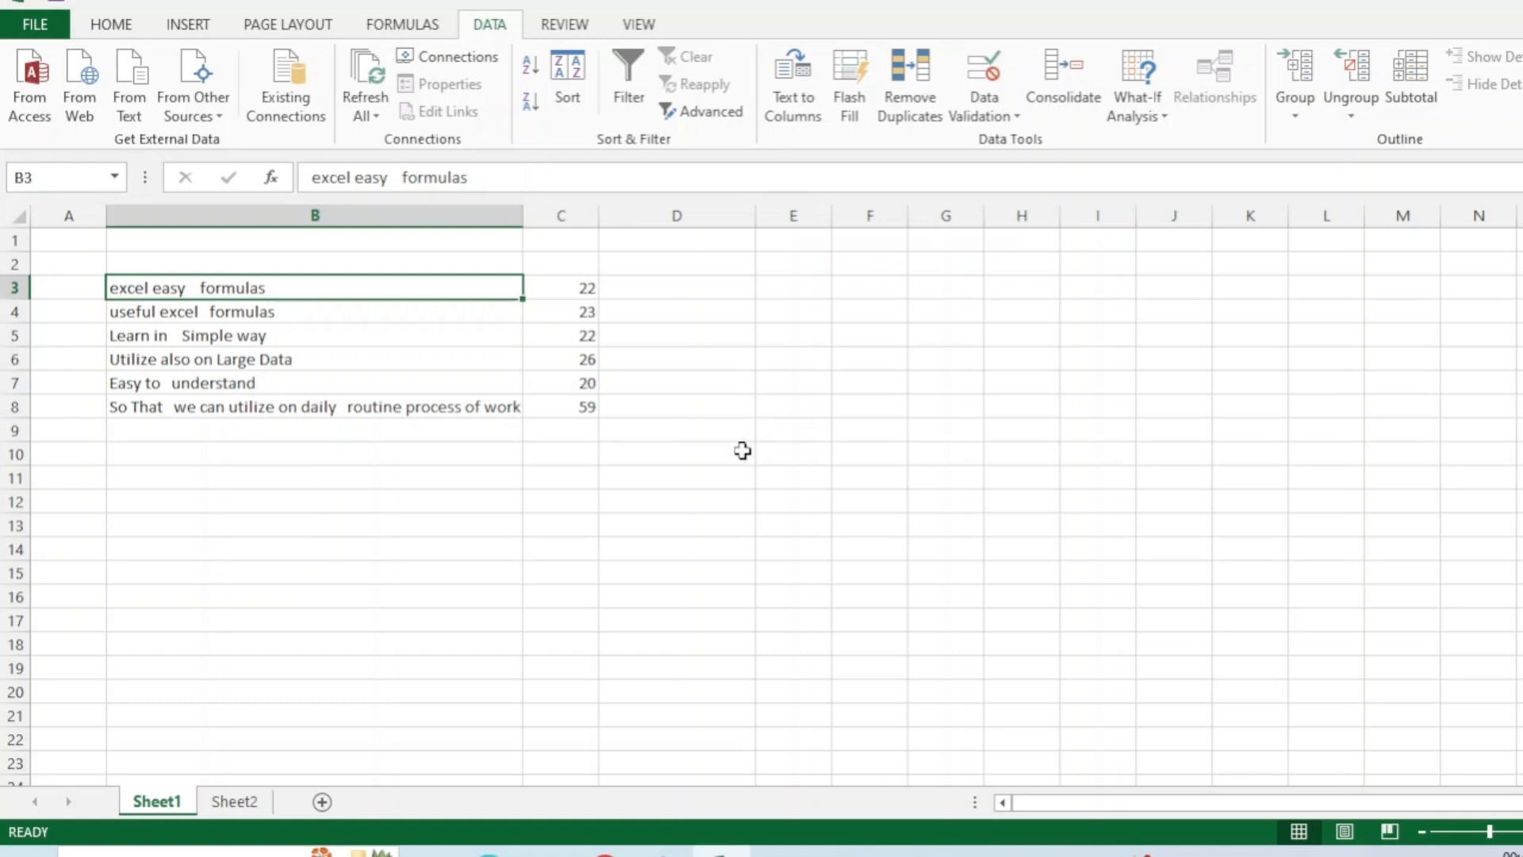
Step: Clear the LEN formulas from column C, rows 3 to 10
left_click(556, 285)
left_click_drag(555, 285, 564, 445)
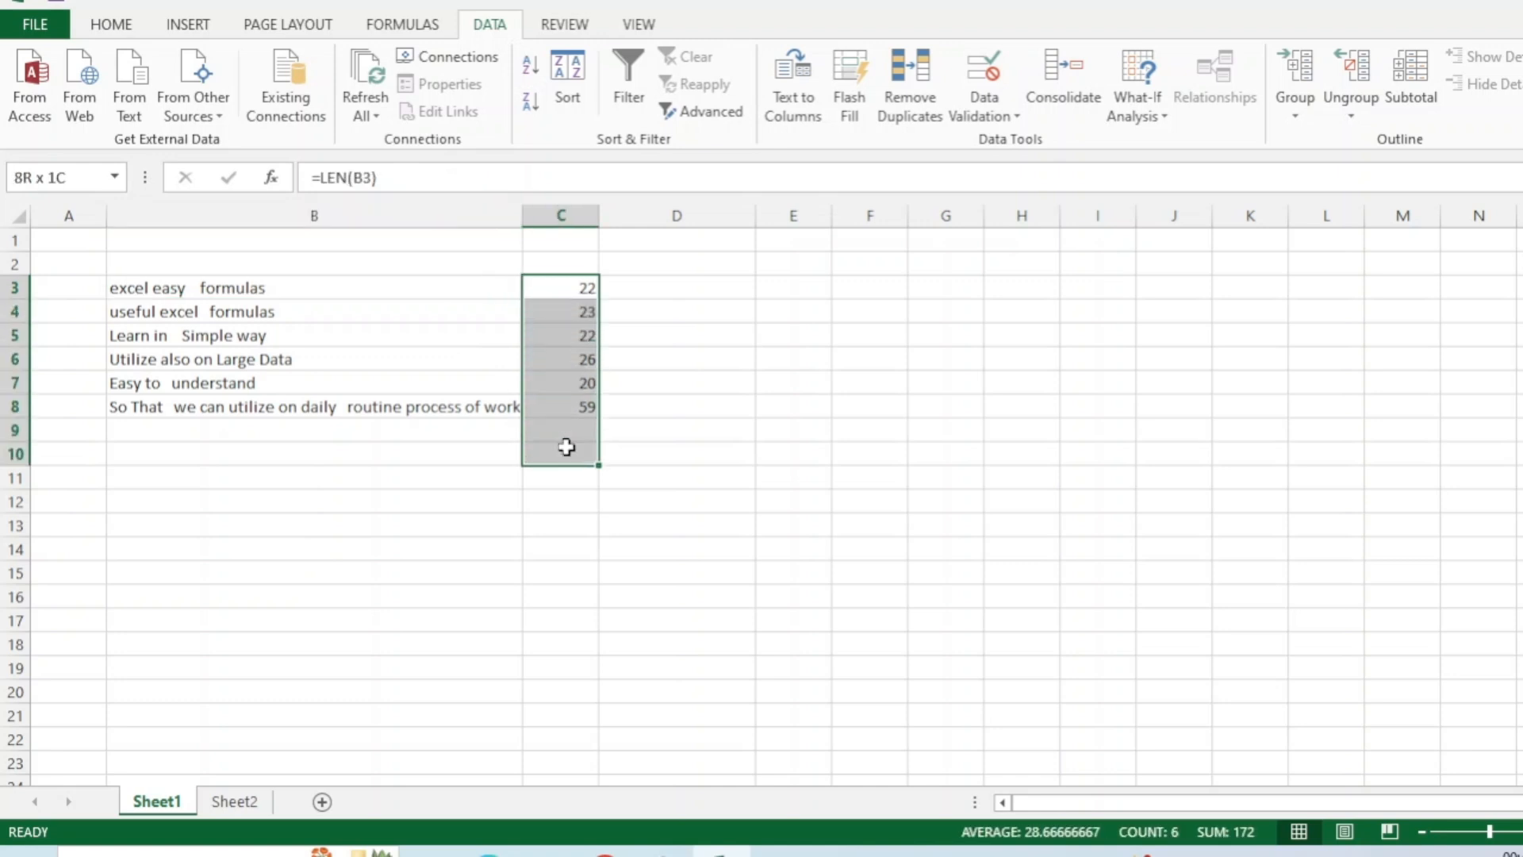
key("Delete")
Step: Examine the extra spaces between words in the column B phrases, looking closely at B3 and B4
left_click_drag(264, 260, 255, 441)
left_click(198, 287)
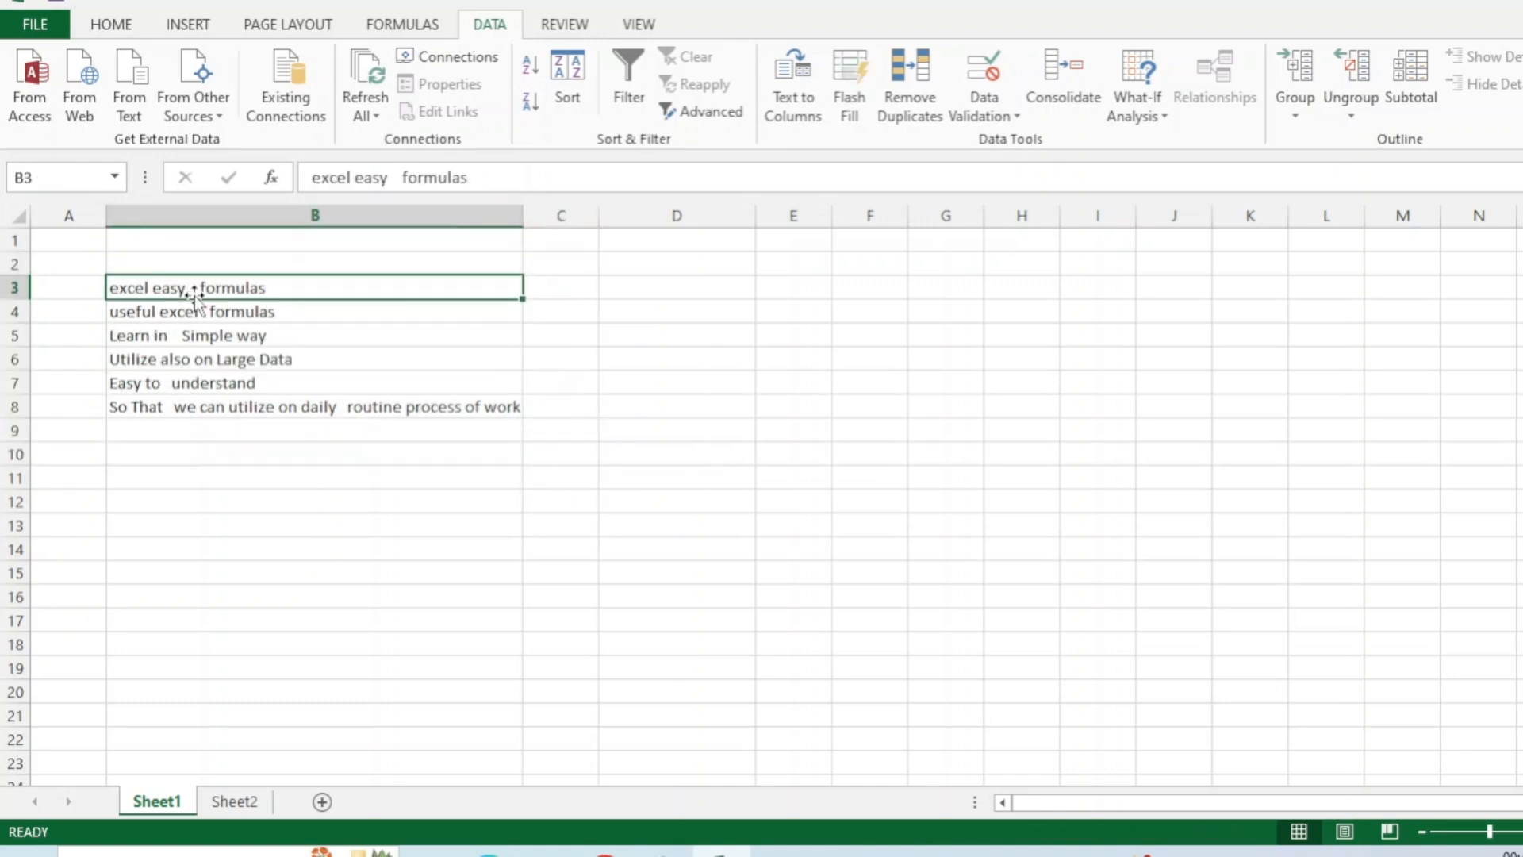
left_click(231, 318)
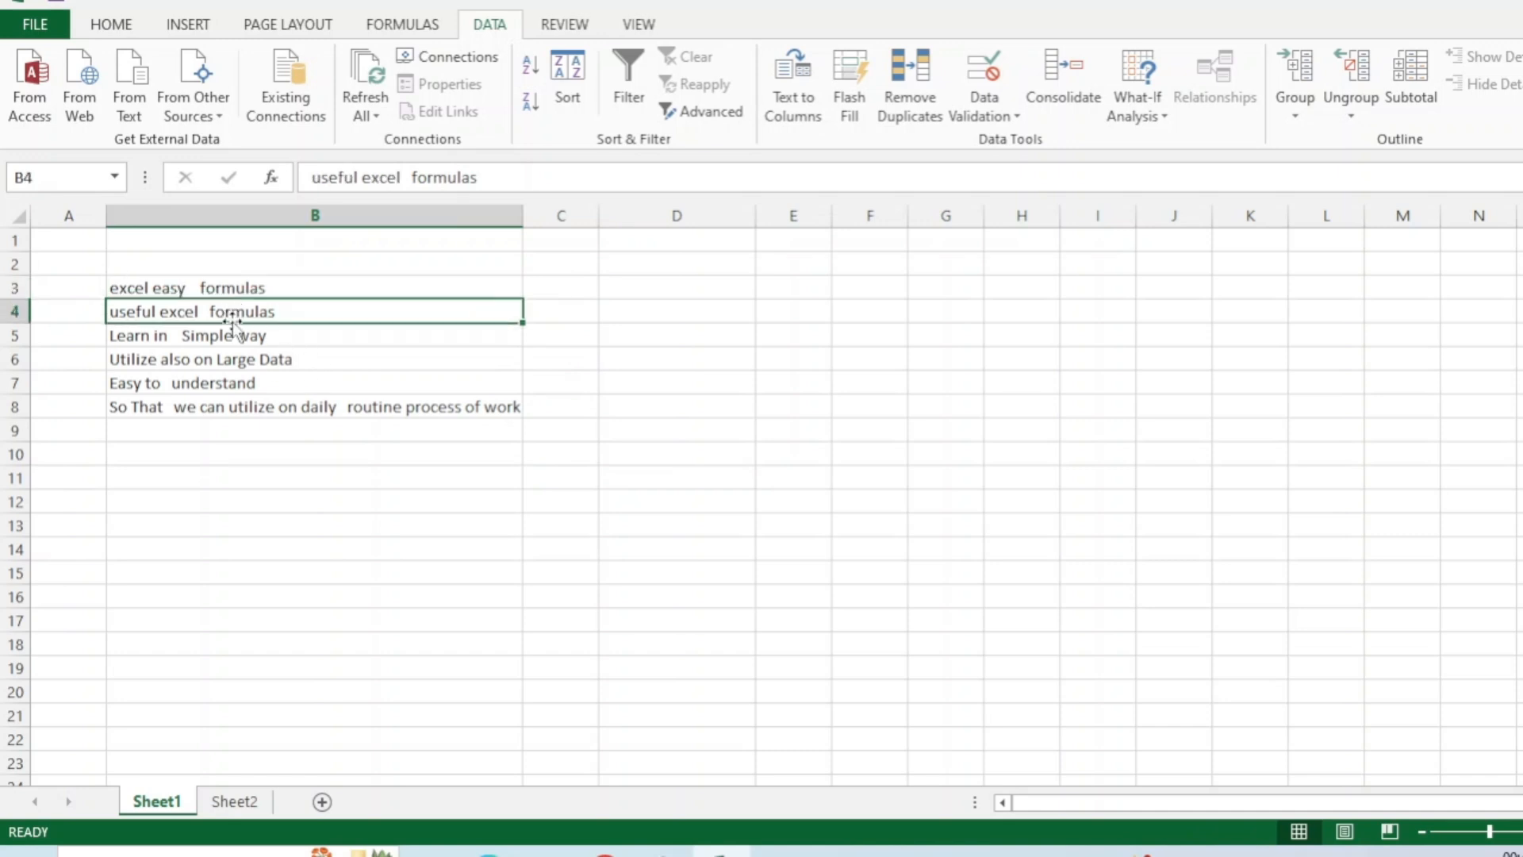
left_click(208, 287)
left_click(388, 177)
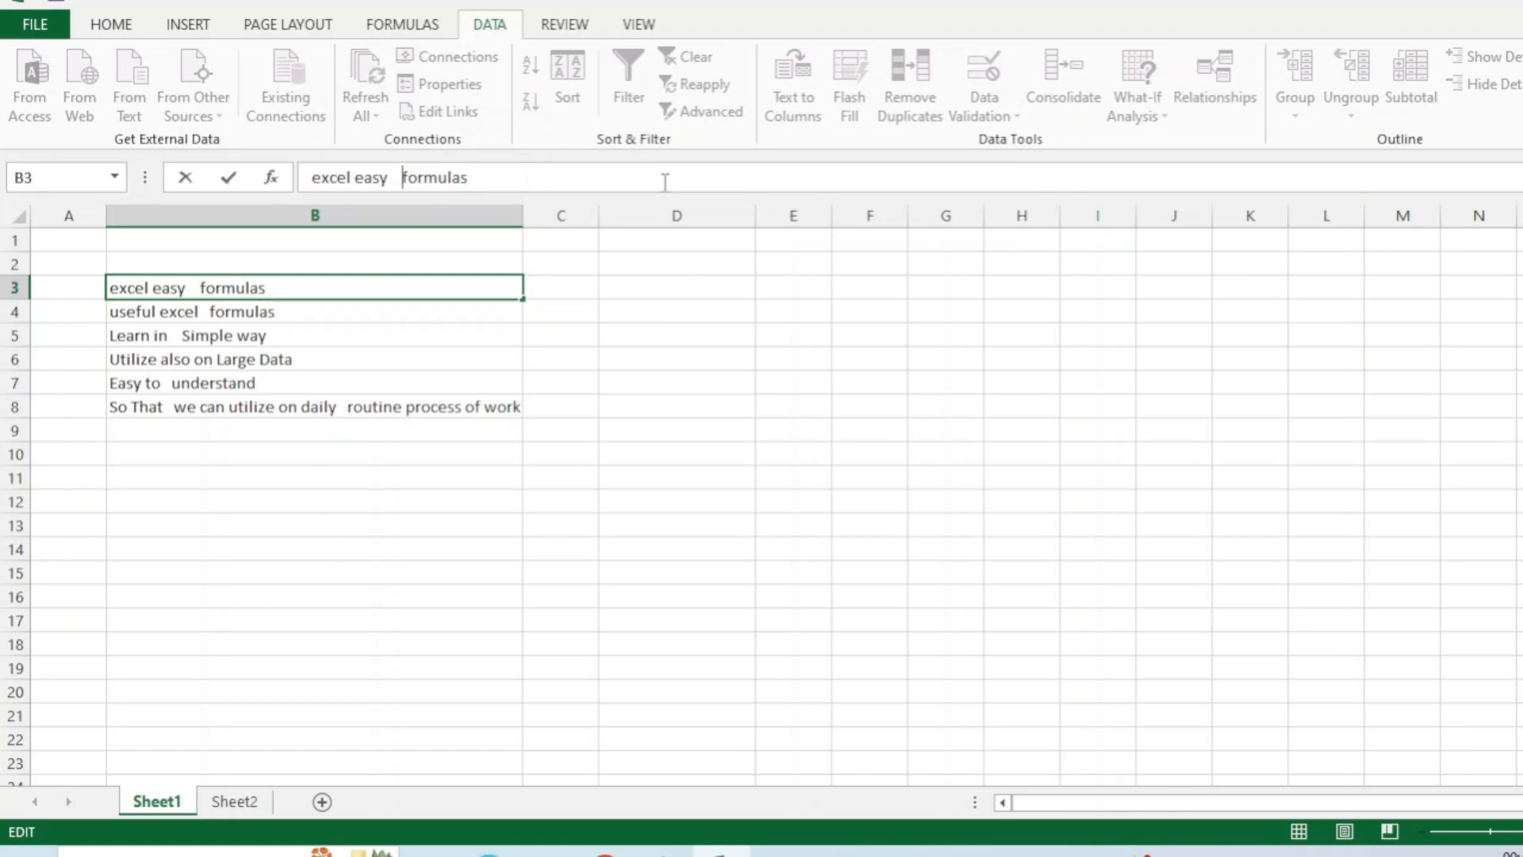
left_click(317, 317)
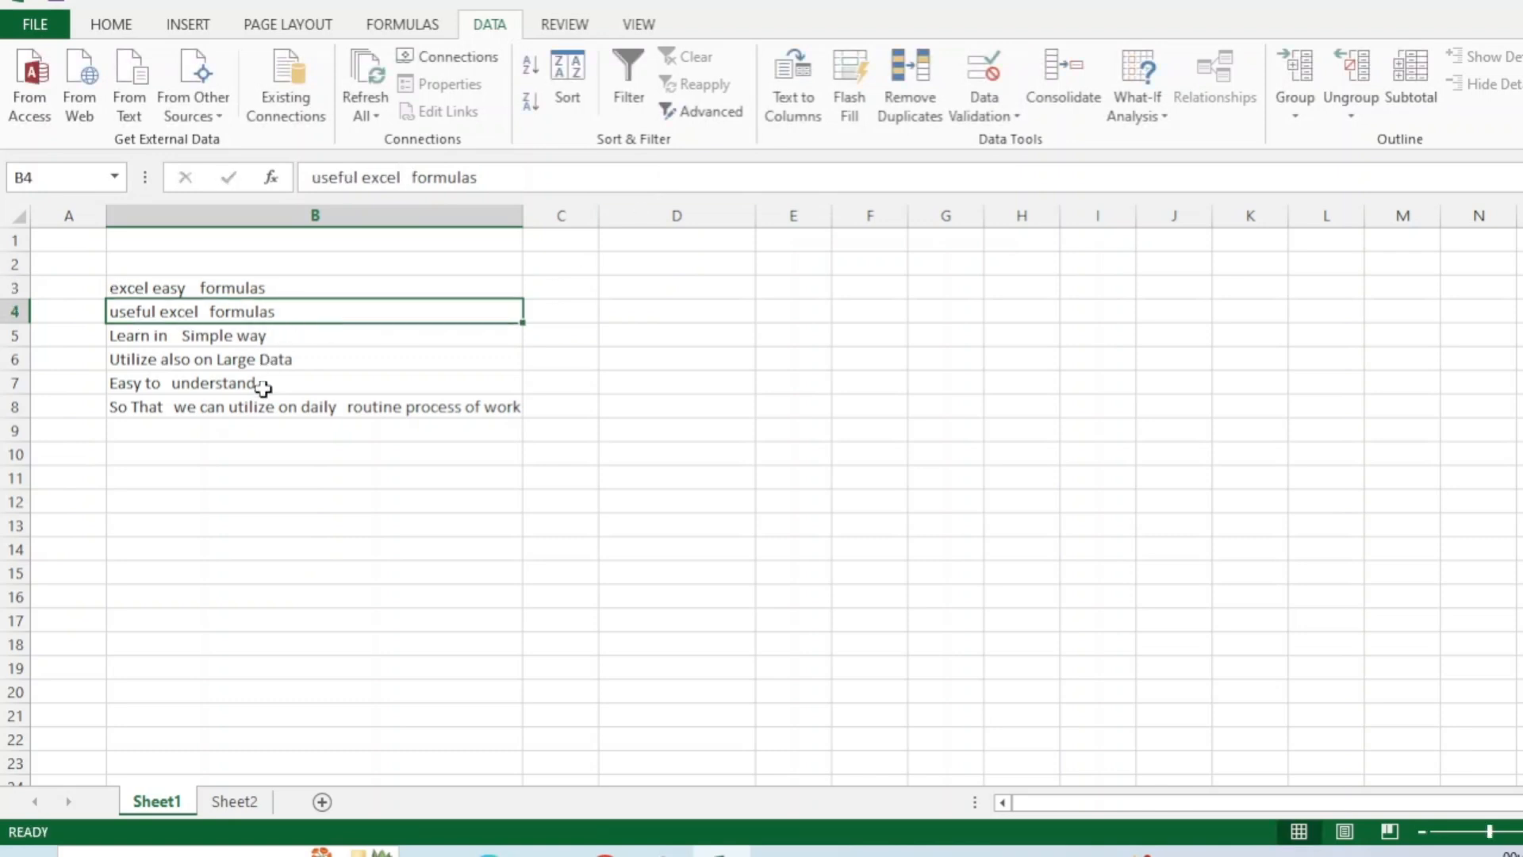
Step: Remove the extra spaces from B3's phrase with the formula =TRIM(B3) in C3, and fit column C's width to the result
left_click(564, 286)
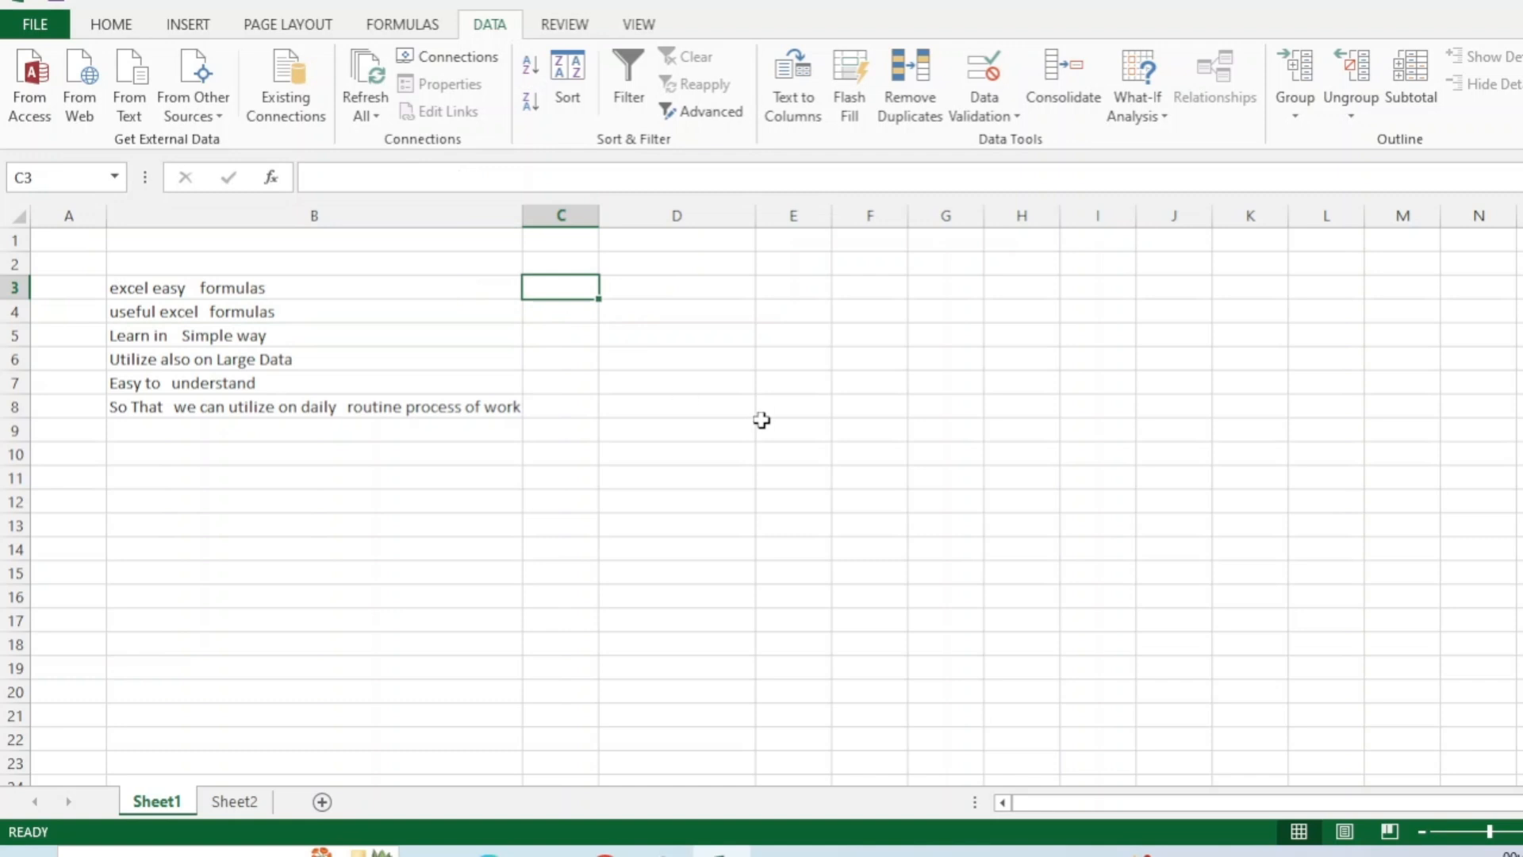
type("=")
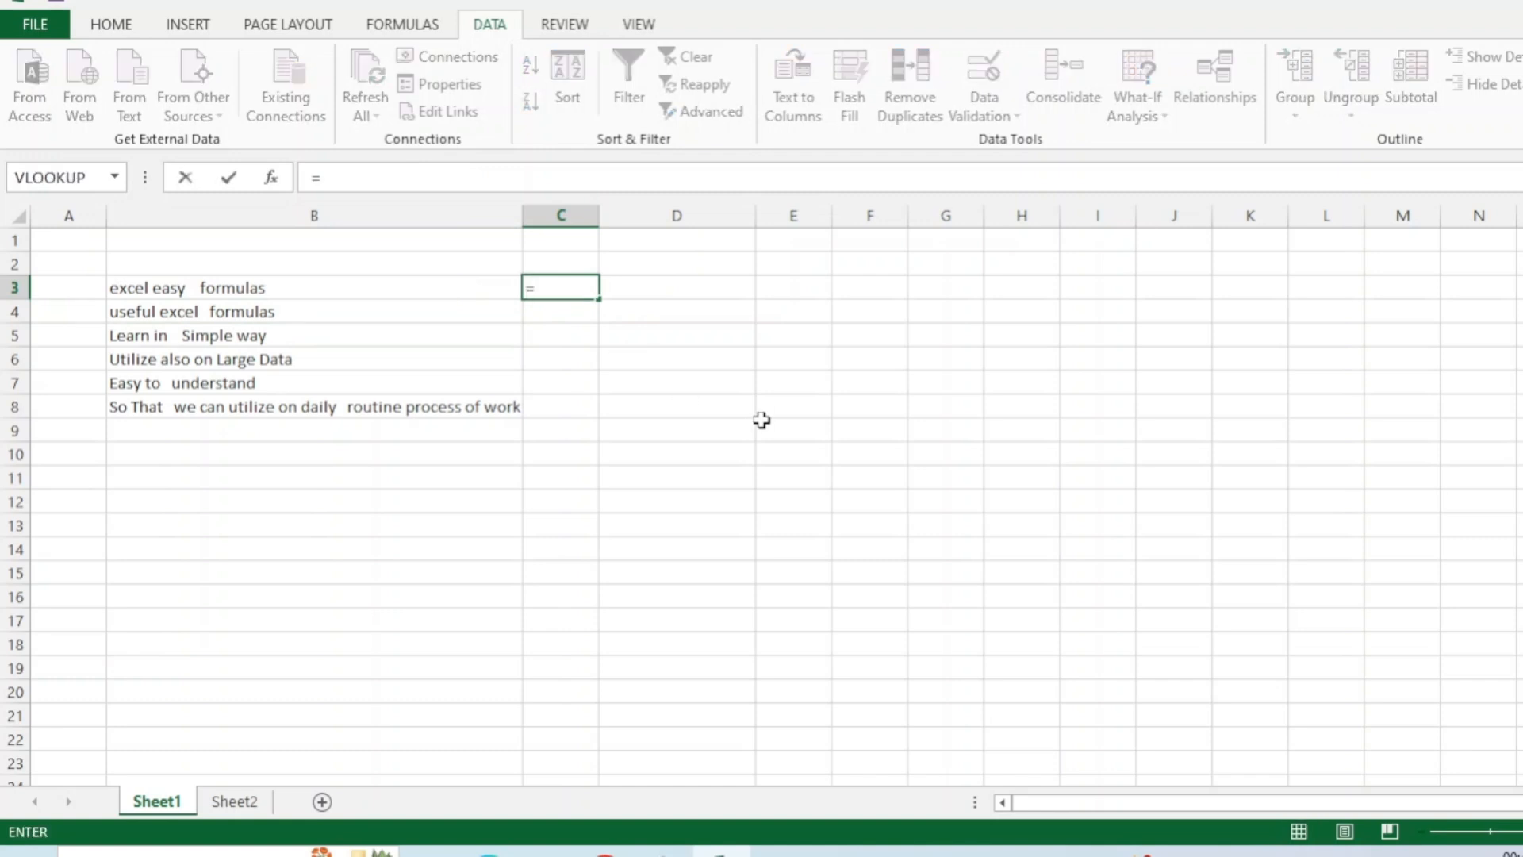
type("trim(")
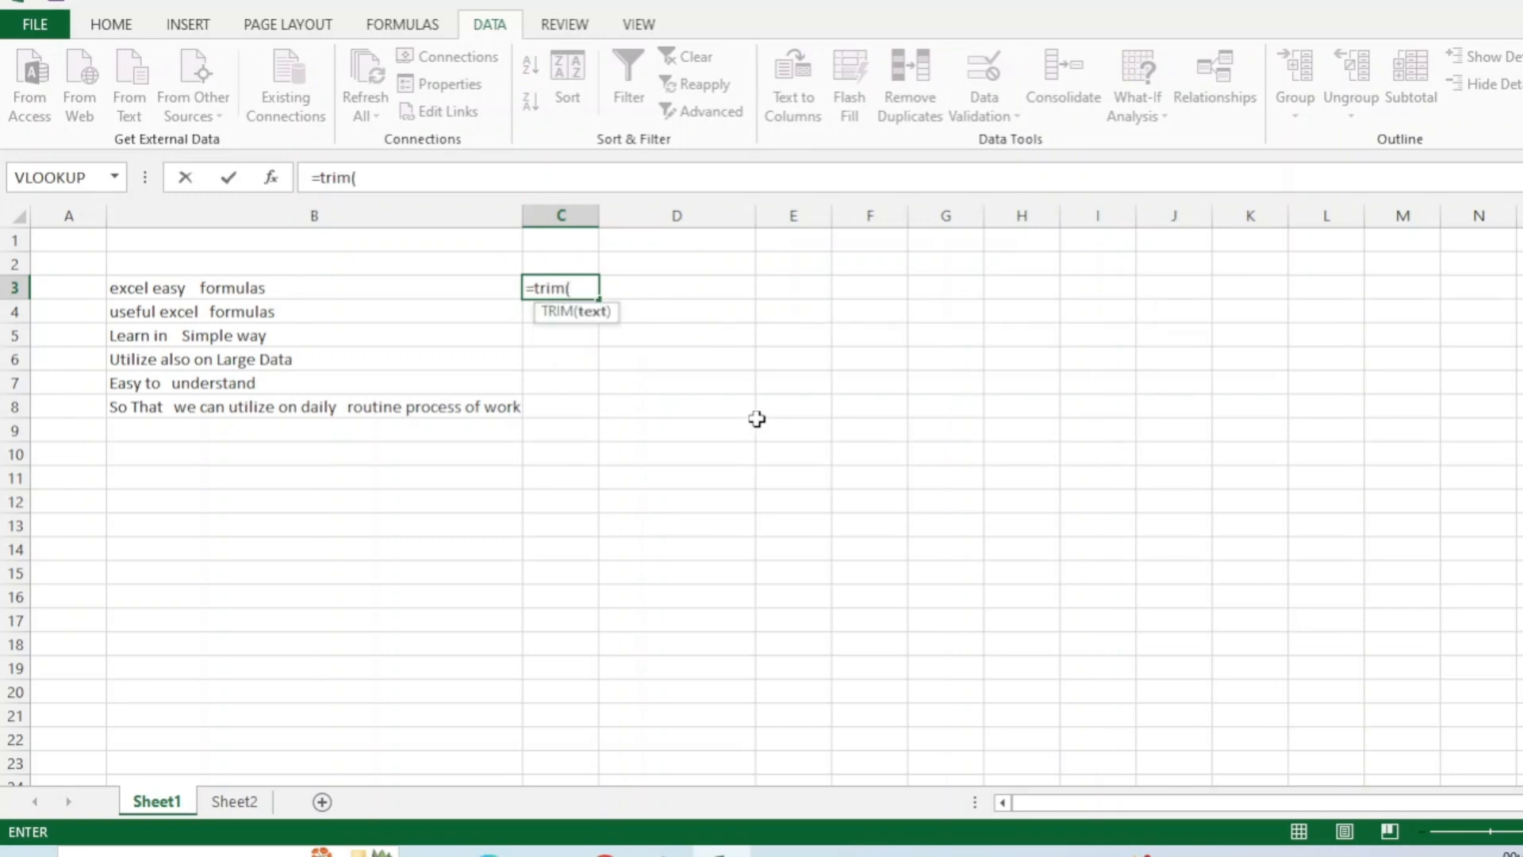
left_click(276, 287)
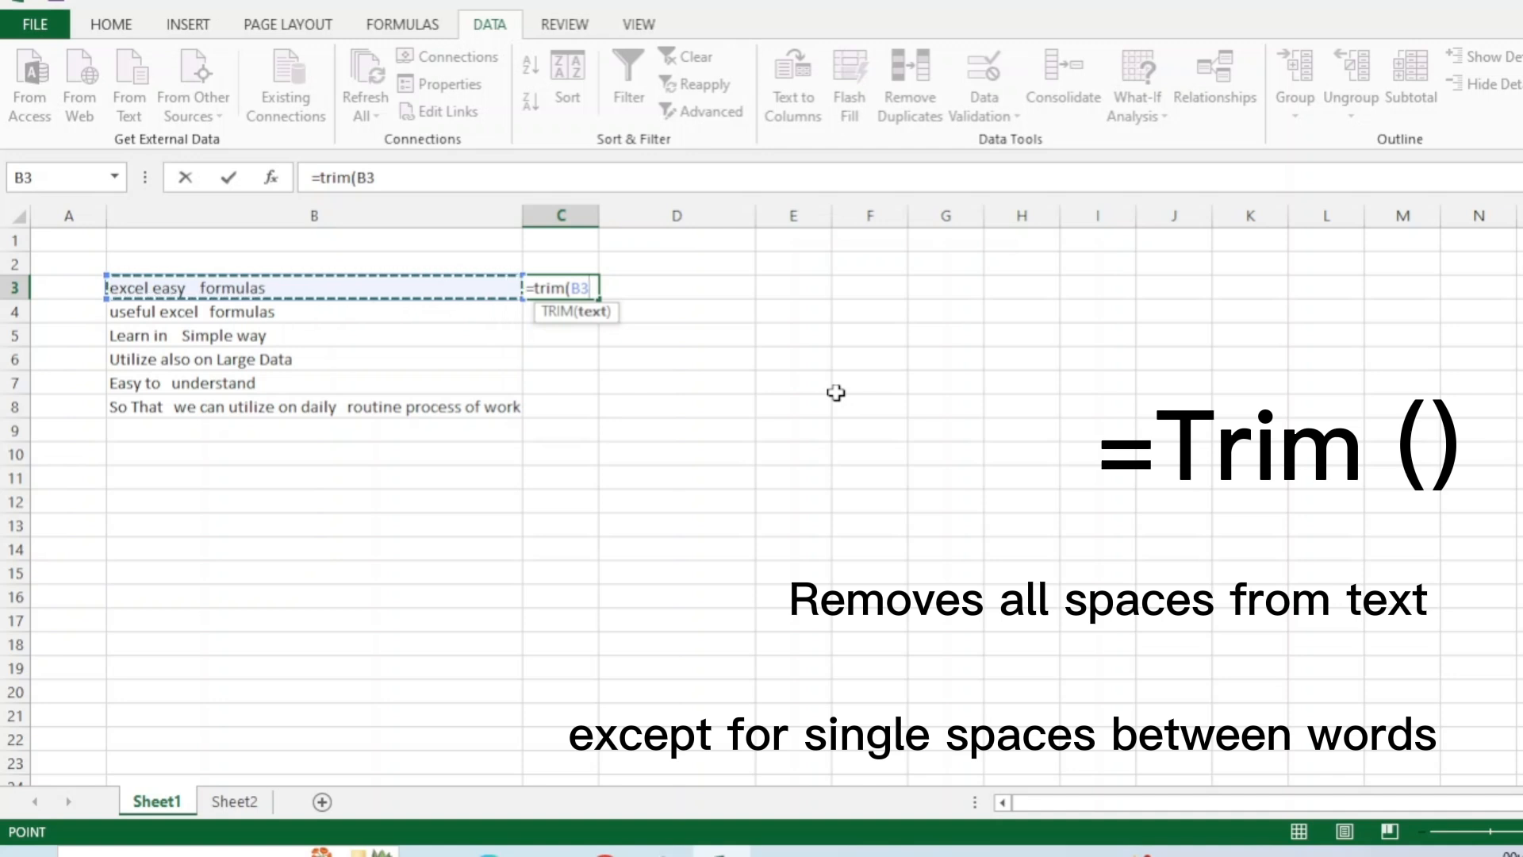
key("Return")
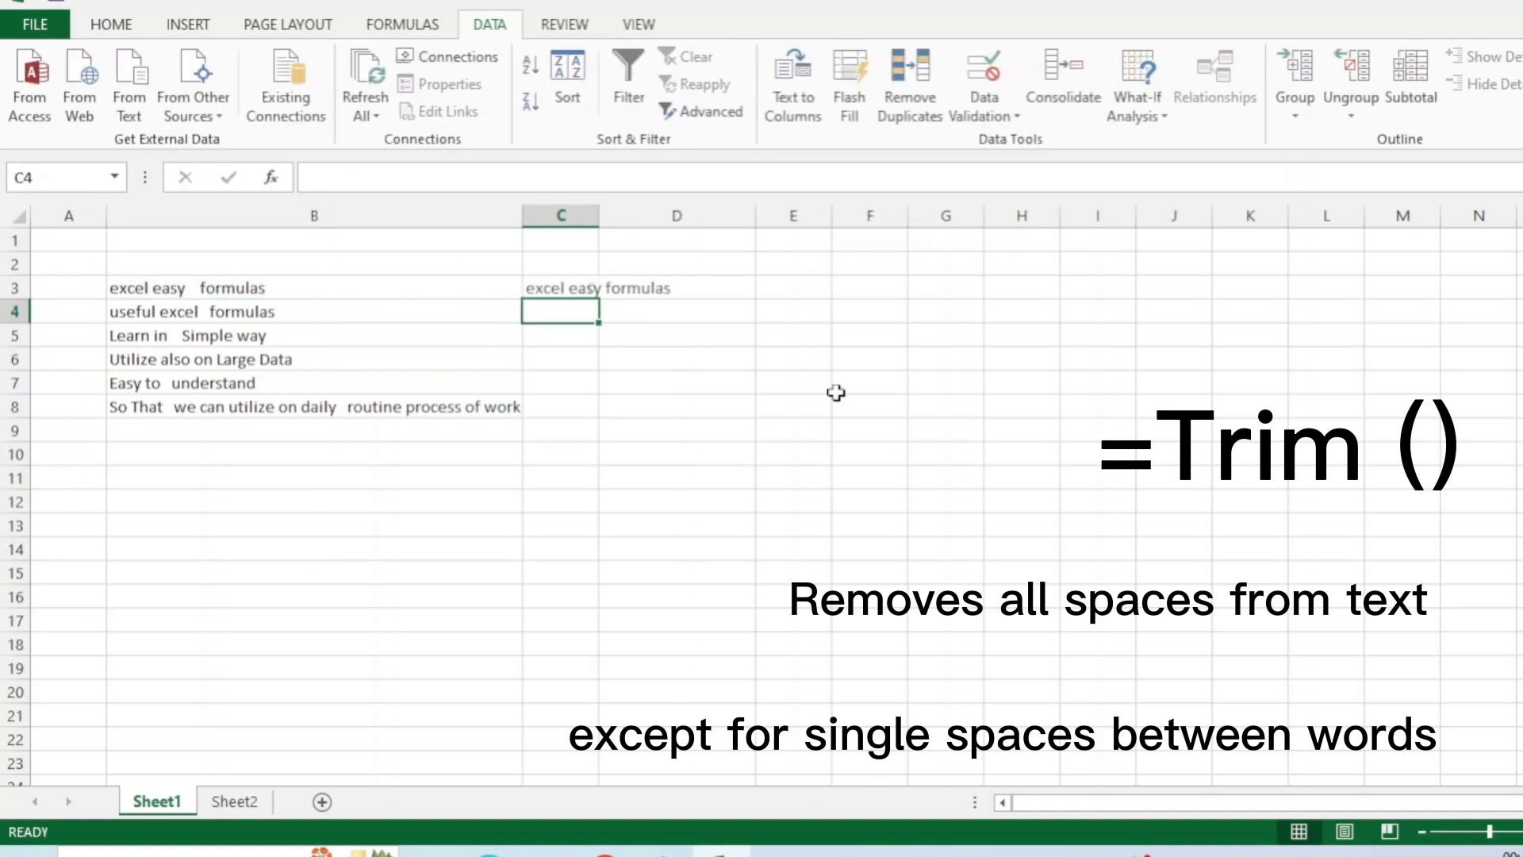
double_click(600, 203)
Step: Fill the TRIM formula from C3 down to C8 and widen column B slightly
left_click(663, 289)
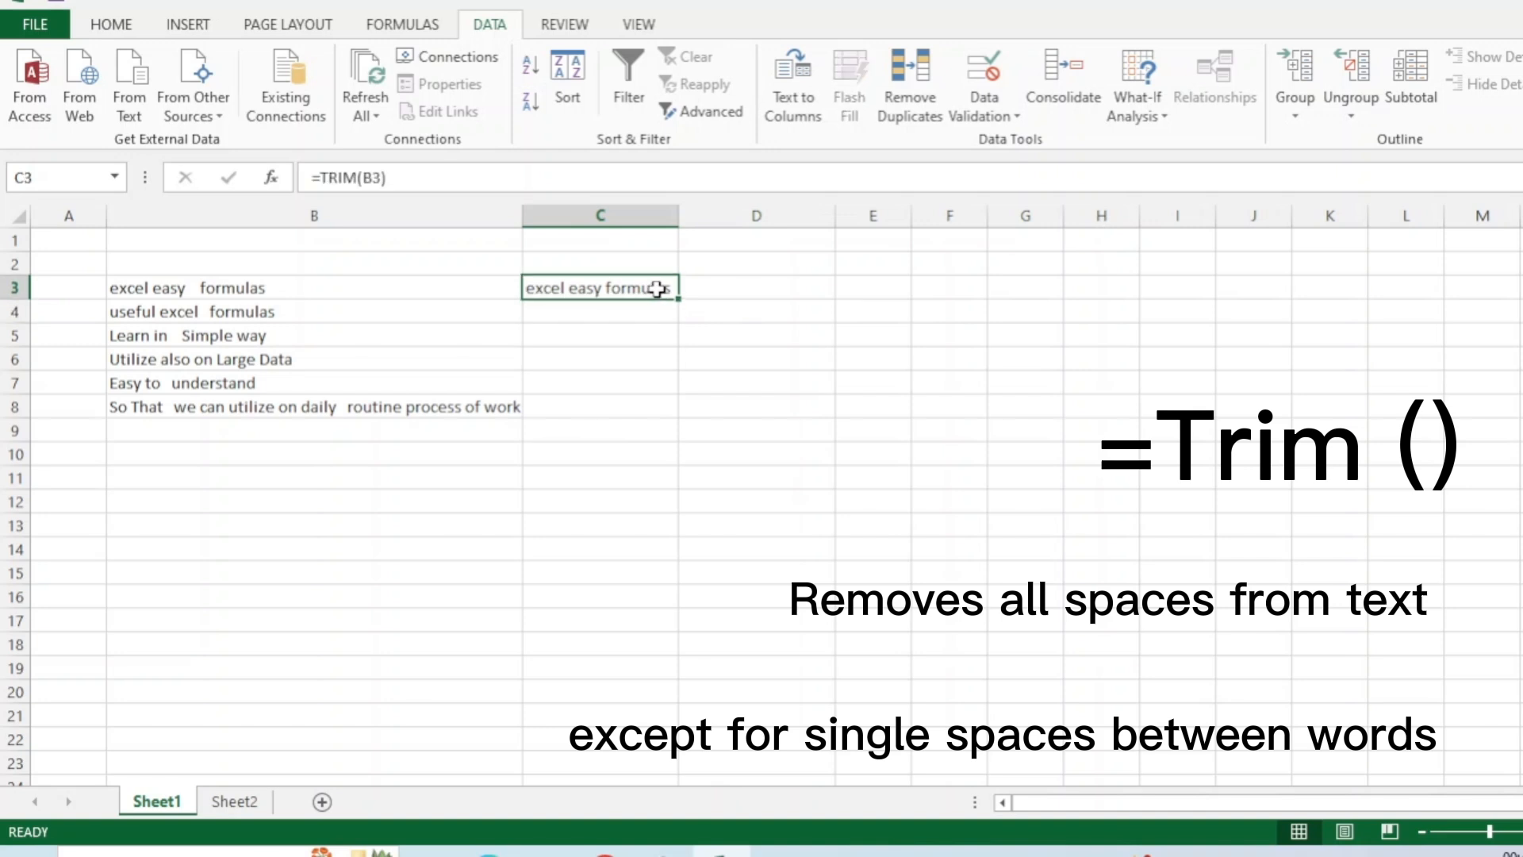
left_click_drag(685, 298, 678, 409)
left_click(1015, 379)
left_click_drag(525, 213, 541, 213)
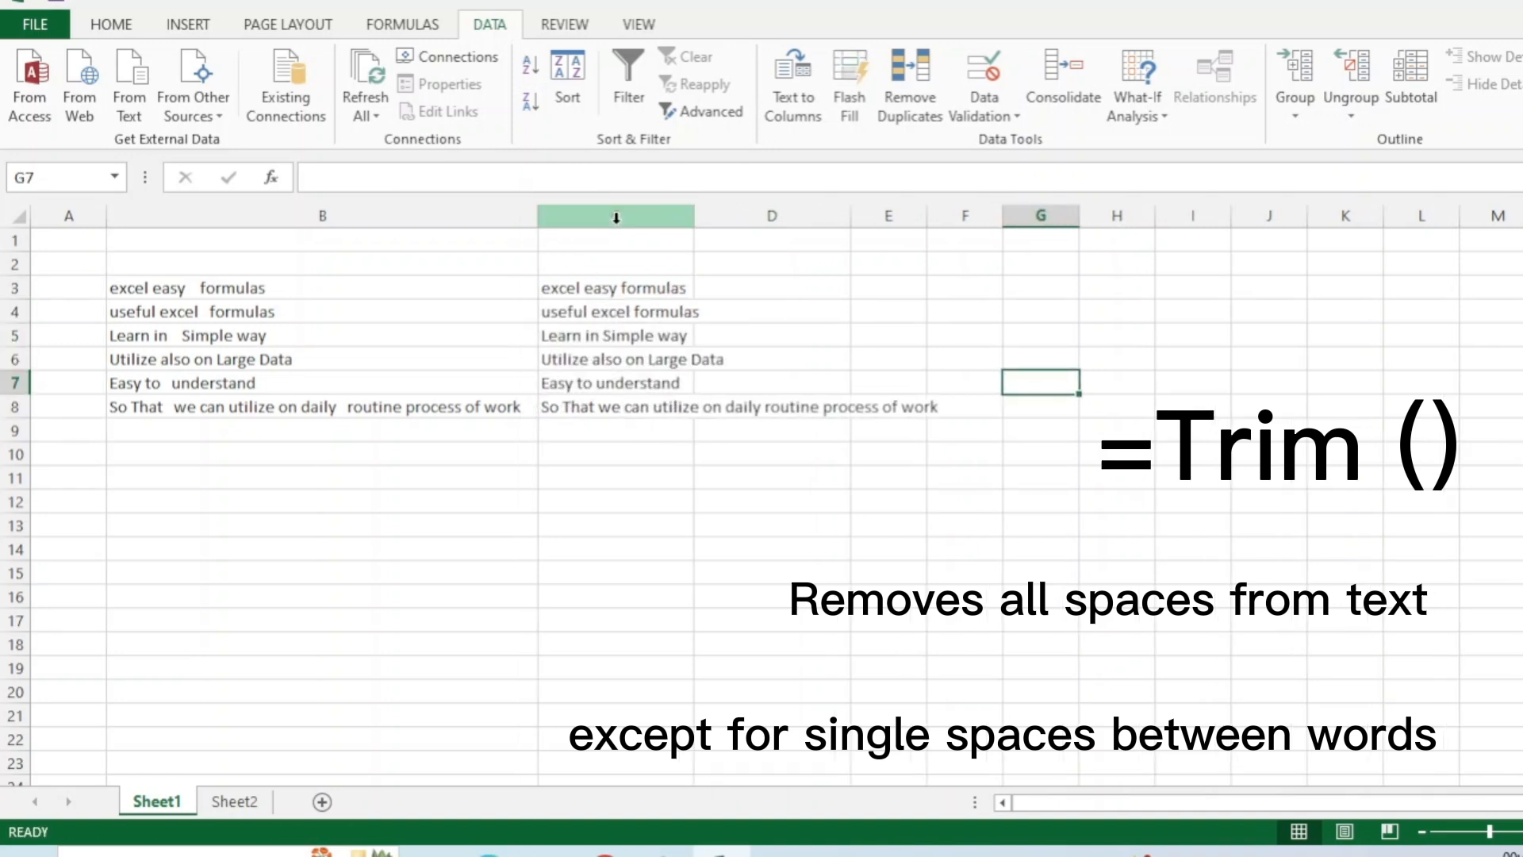
Step: Fit column C's width to the trimmed phrases and insert an empty column before it
left_click_drag(692, 213, 692, 212)
double_click(692, 212)
left_click(660, 212)
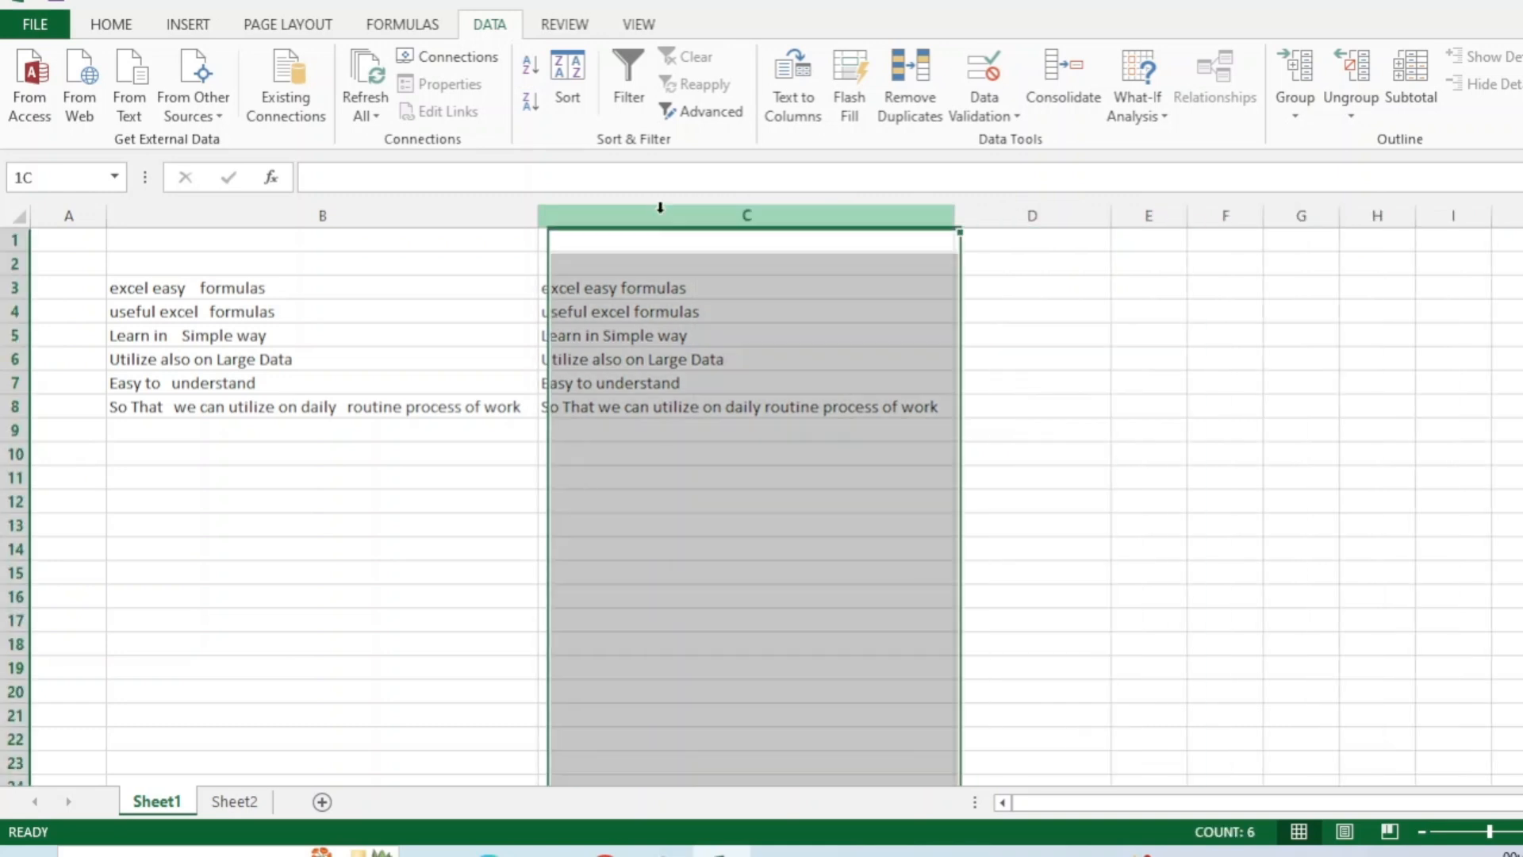
right_click(661, 213)
left_click(718, 381)
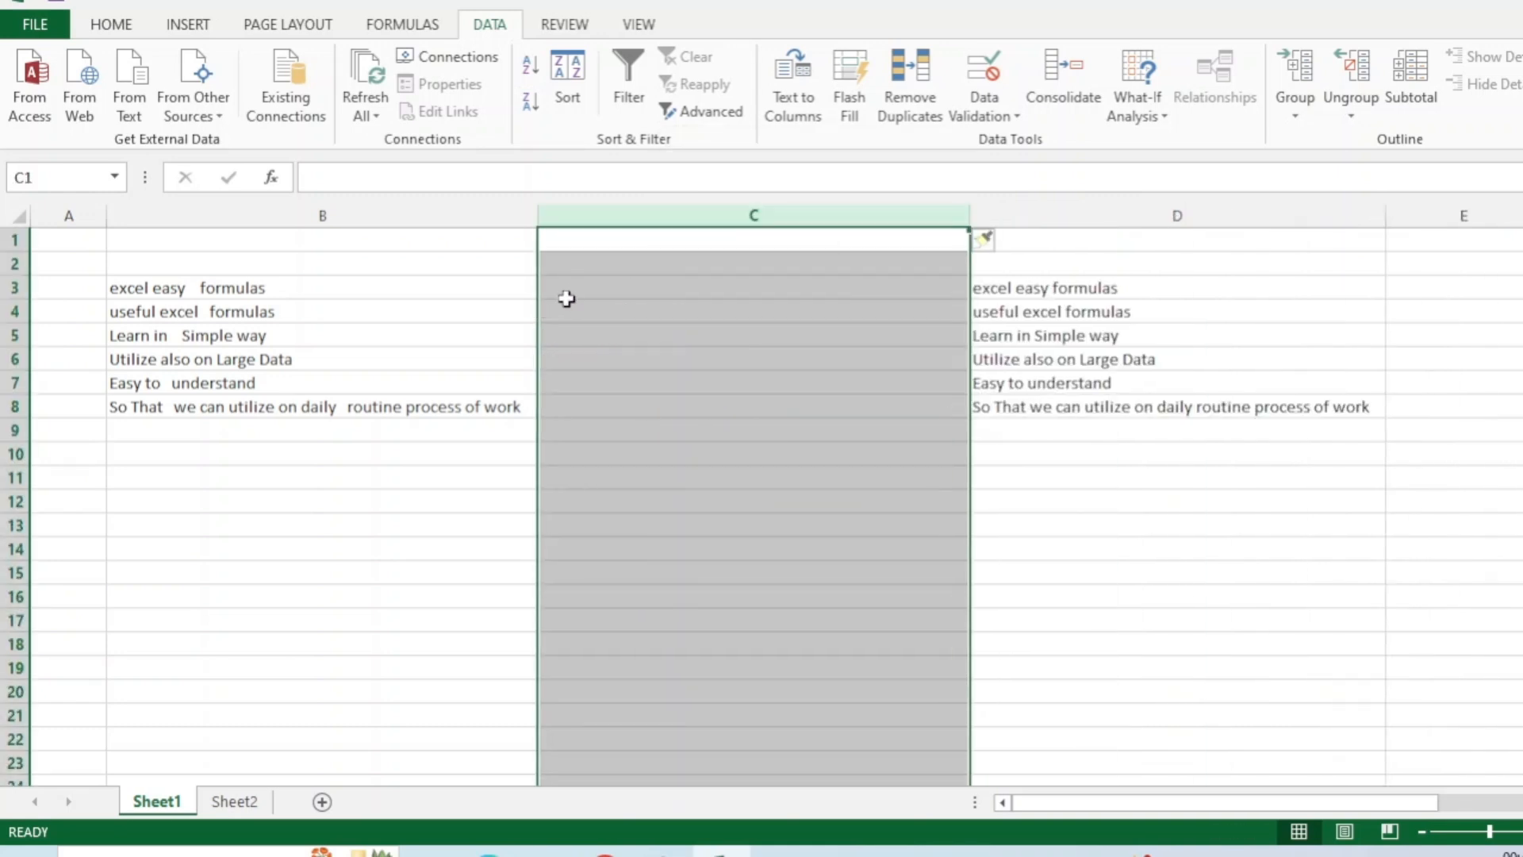
Step: Narrow the empty column C and count the characters of B3's phrase with the formula =LEN(B3) in C3
left_click(563, 290)
left_click_drag(970, 212, 633, 238)
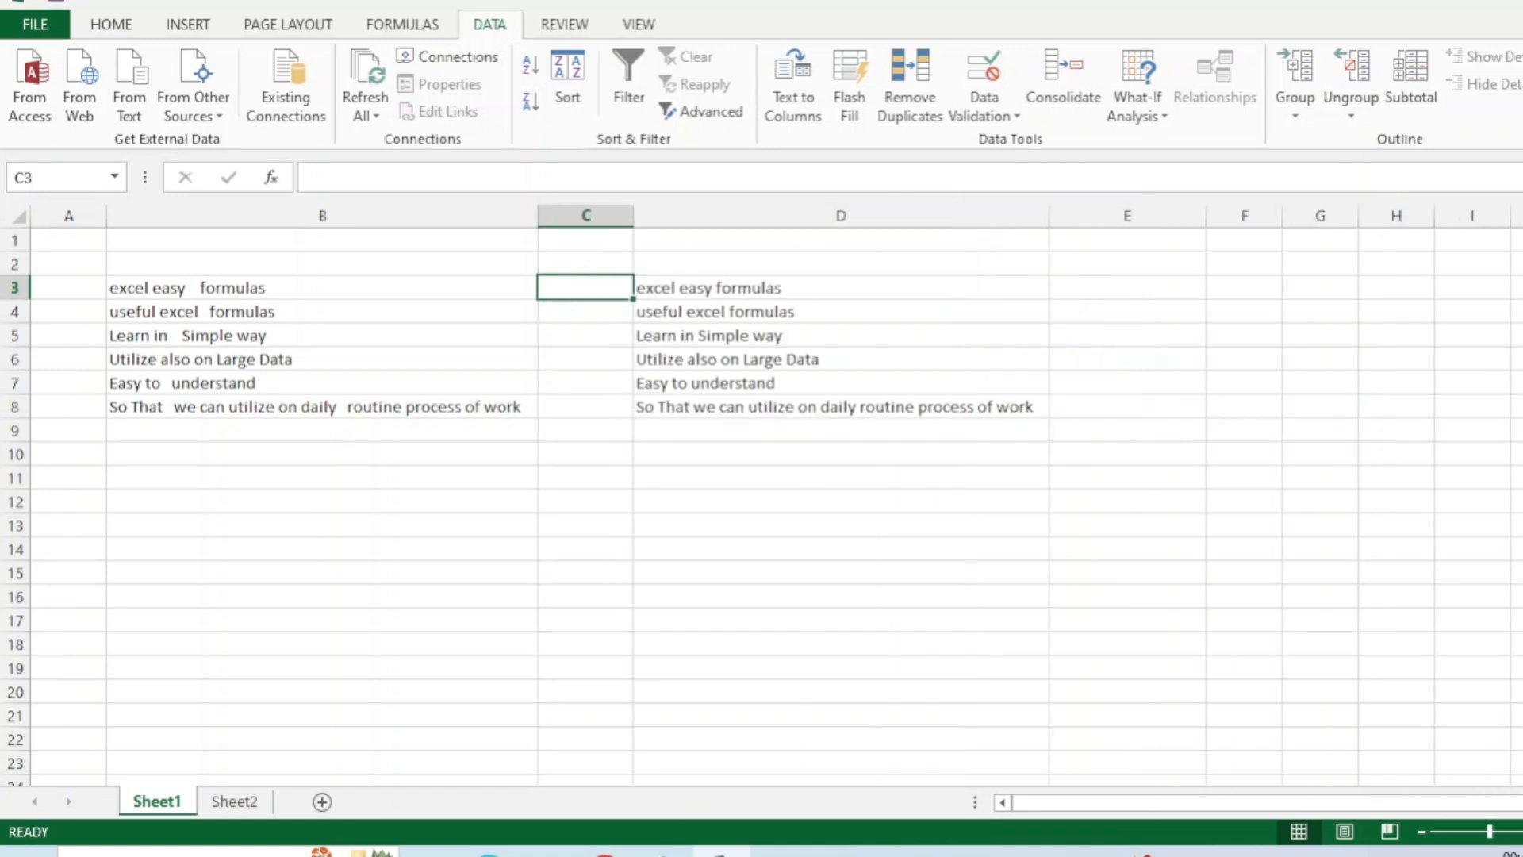
type("=le")
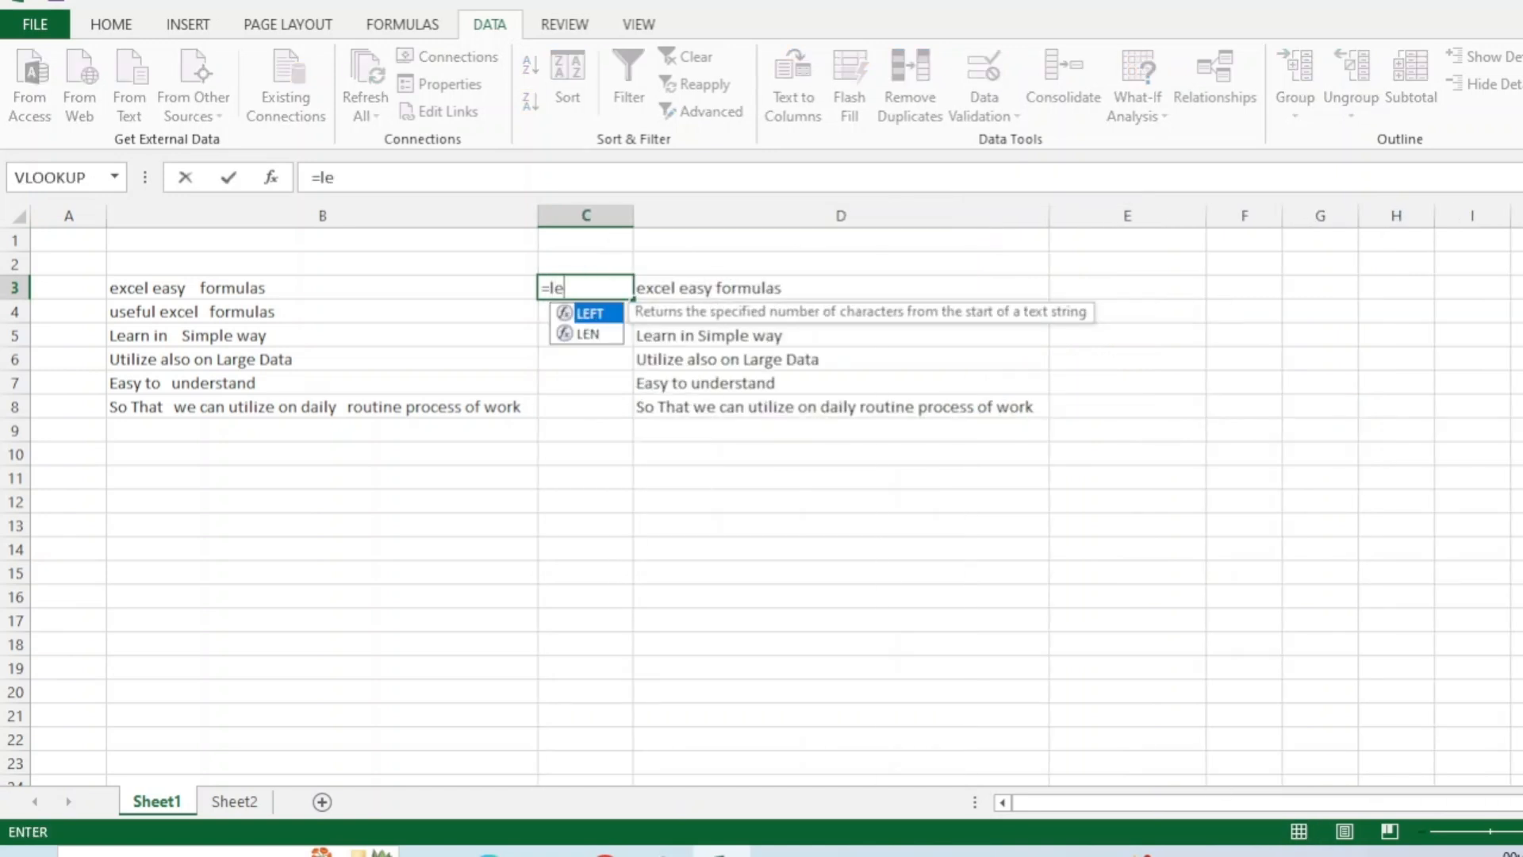
type("n(B3")
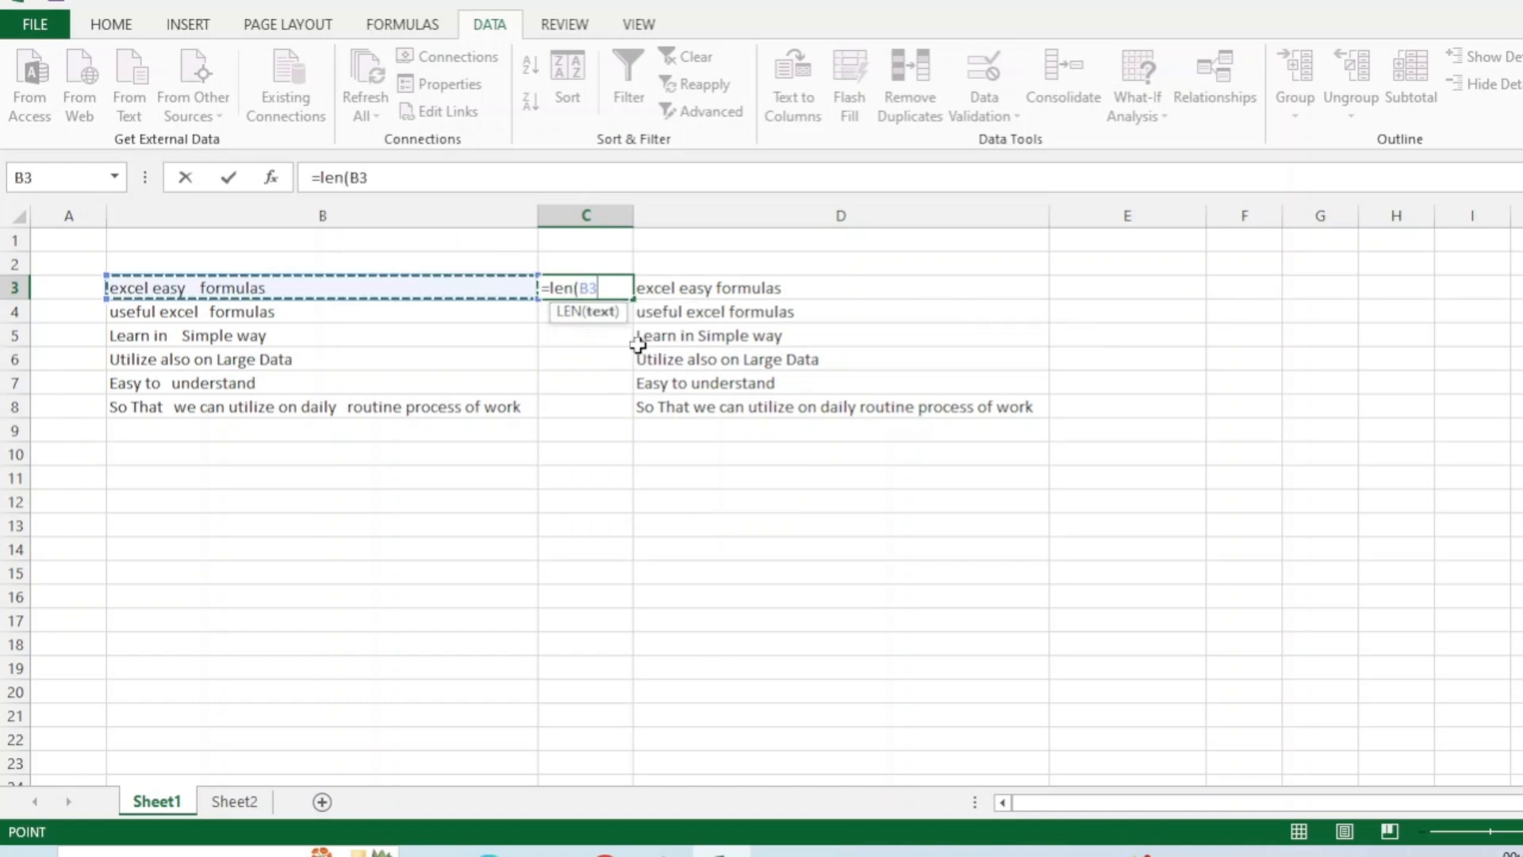
left_click(415, 288)
key("Return")
key("Up")
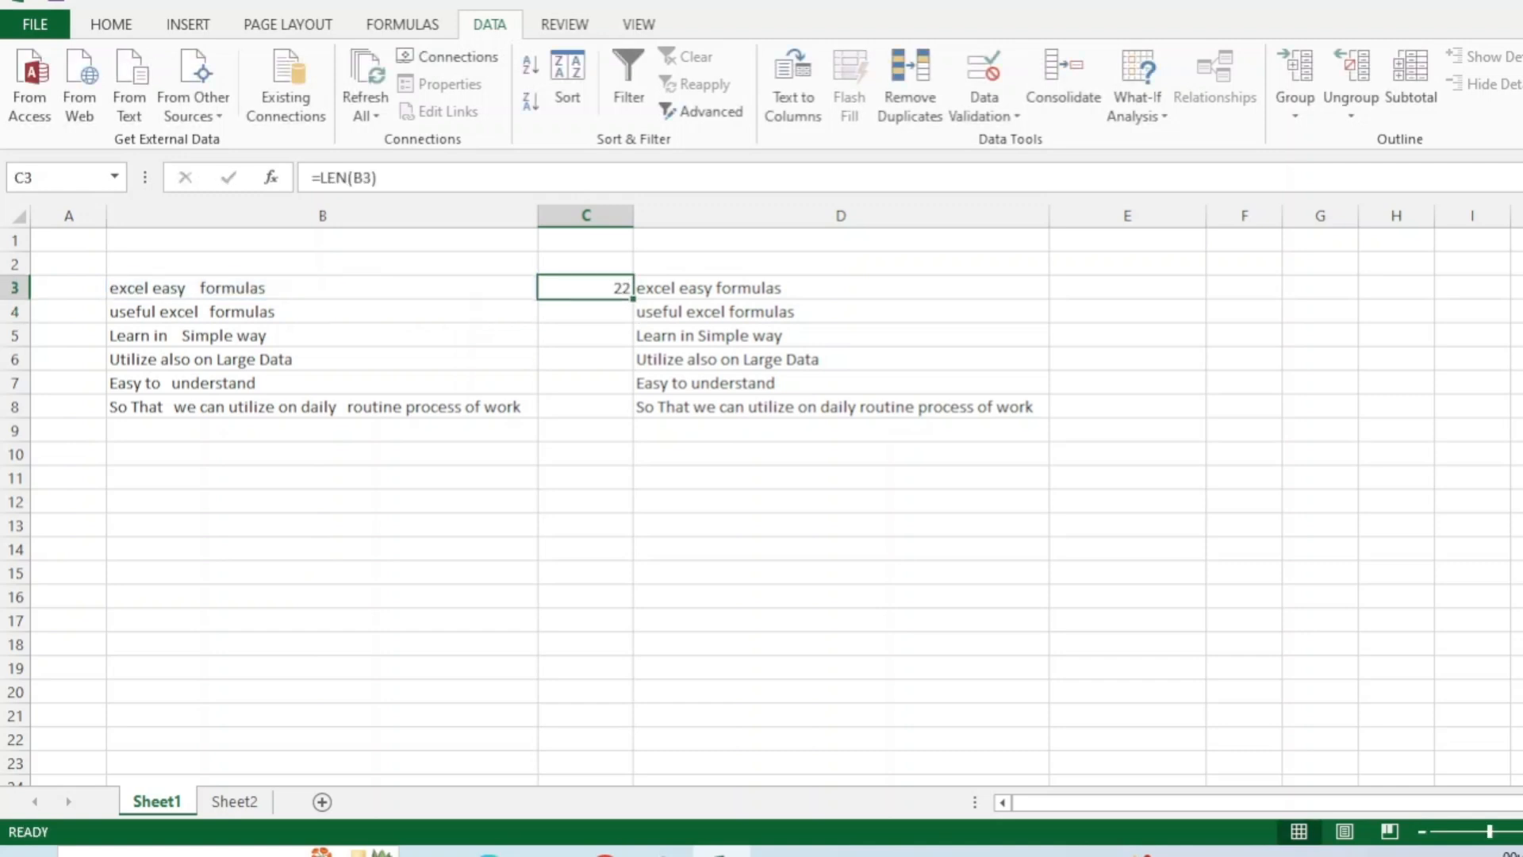
Step: Copy the LEN formula from C3 down to C8
key("ctrl+c")
key("shift+Down")
key("shift+Down")
key("shift+Down")
key("shift+Down")
key("shift+Down")
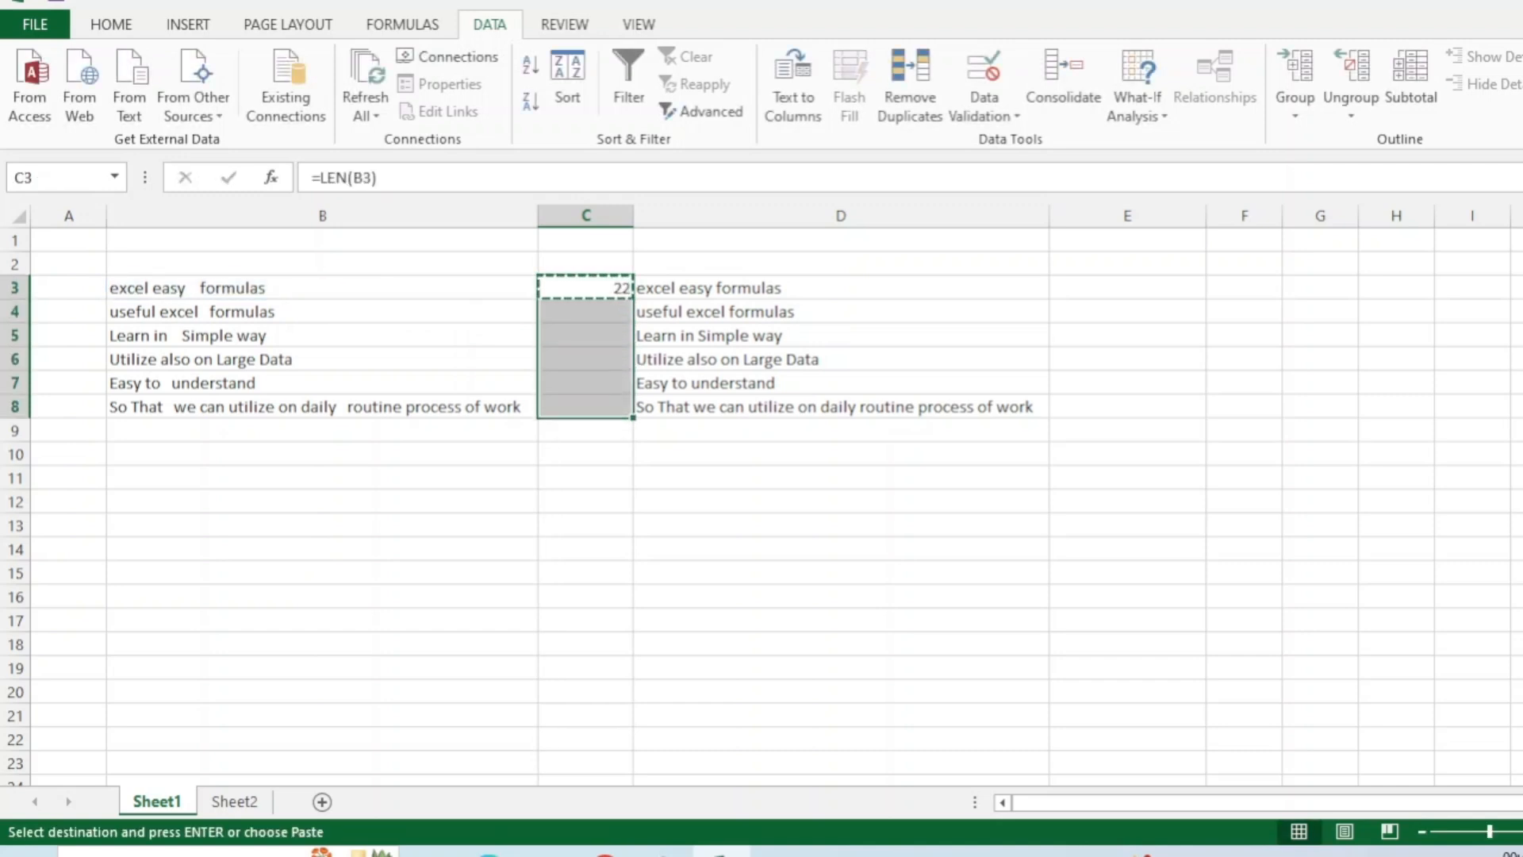
key("Return")
Step: Copy the LEN formulas from C3:C8 to E3:E8 to count the characters of the trimmed phrases
key("ctrl+c")
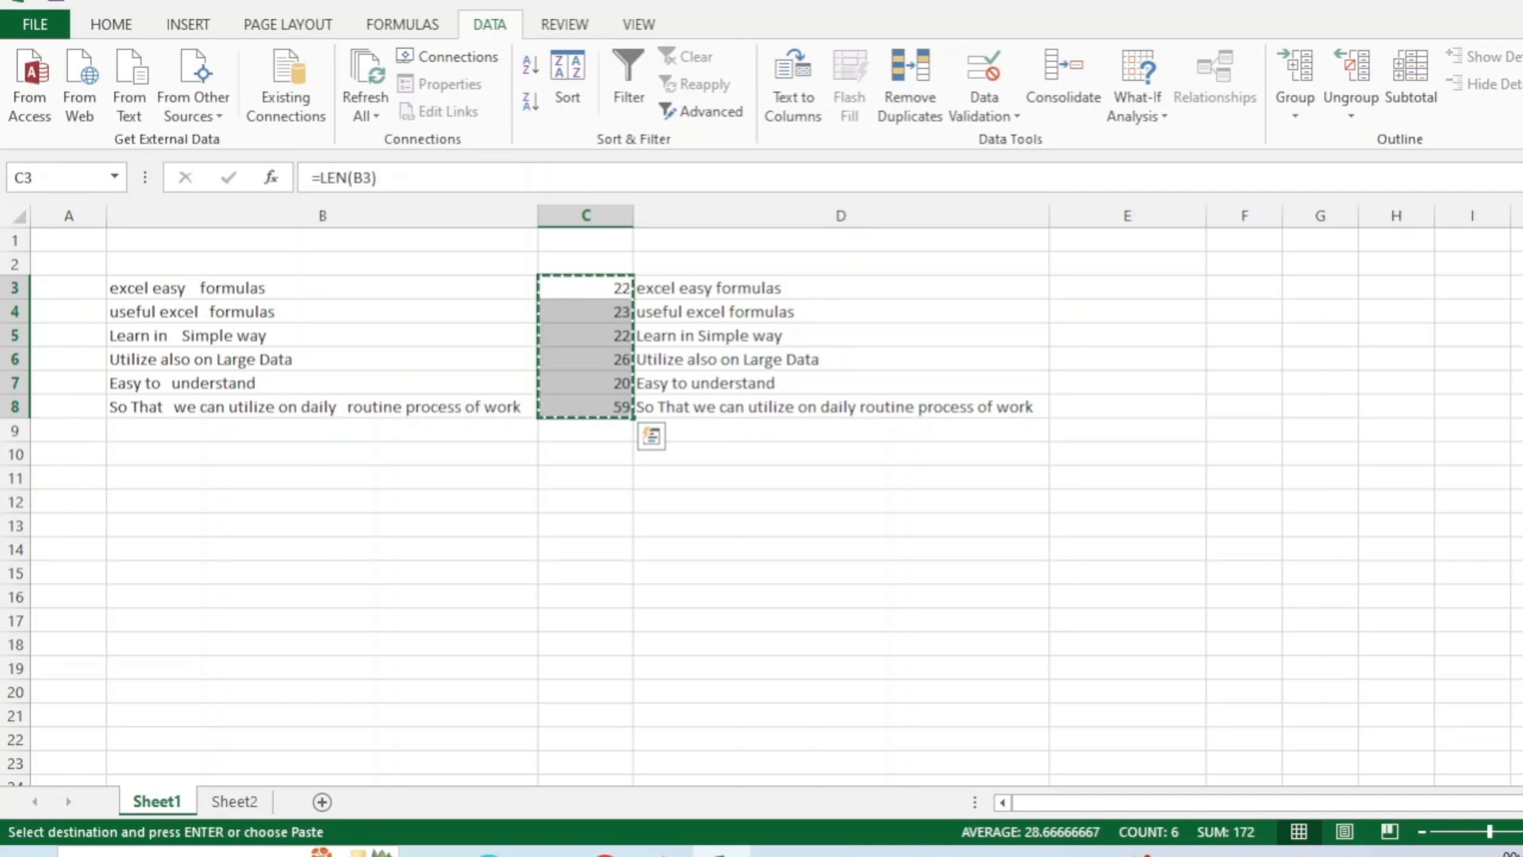
key("Right")
key("Right")
key("Return")
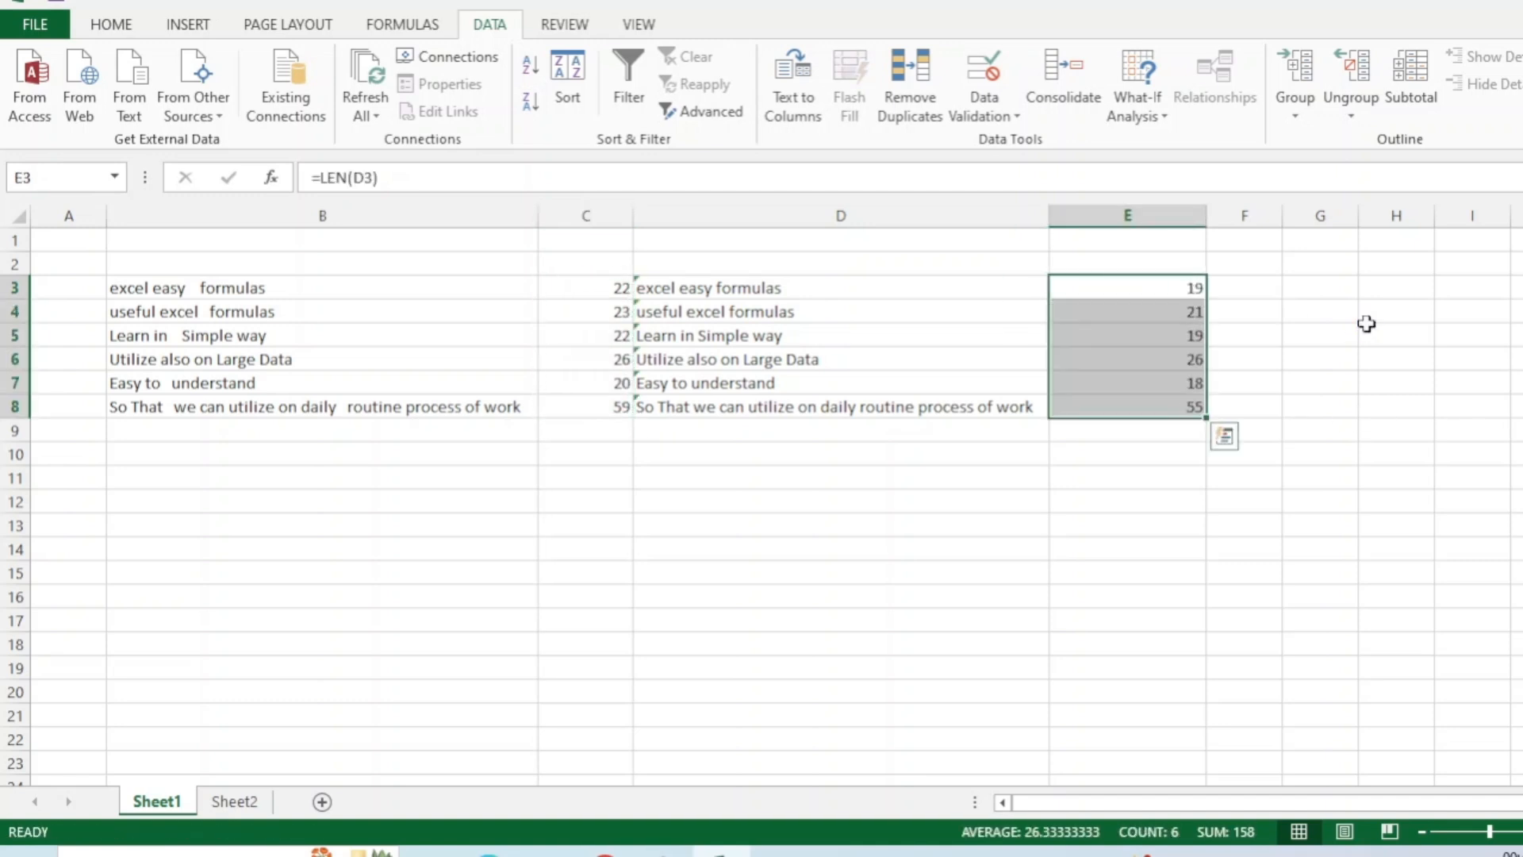
Step: Compare the character counts in columns C and E for the original and the trimmed phrases
left_click(610, 286)
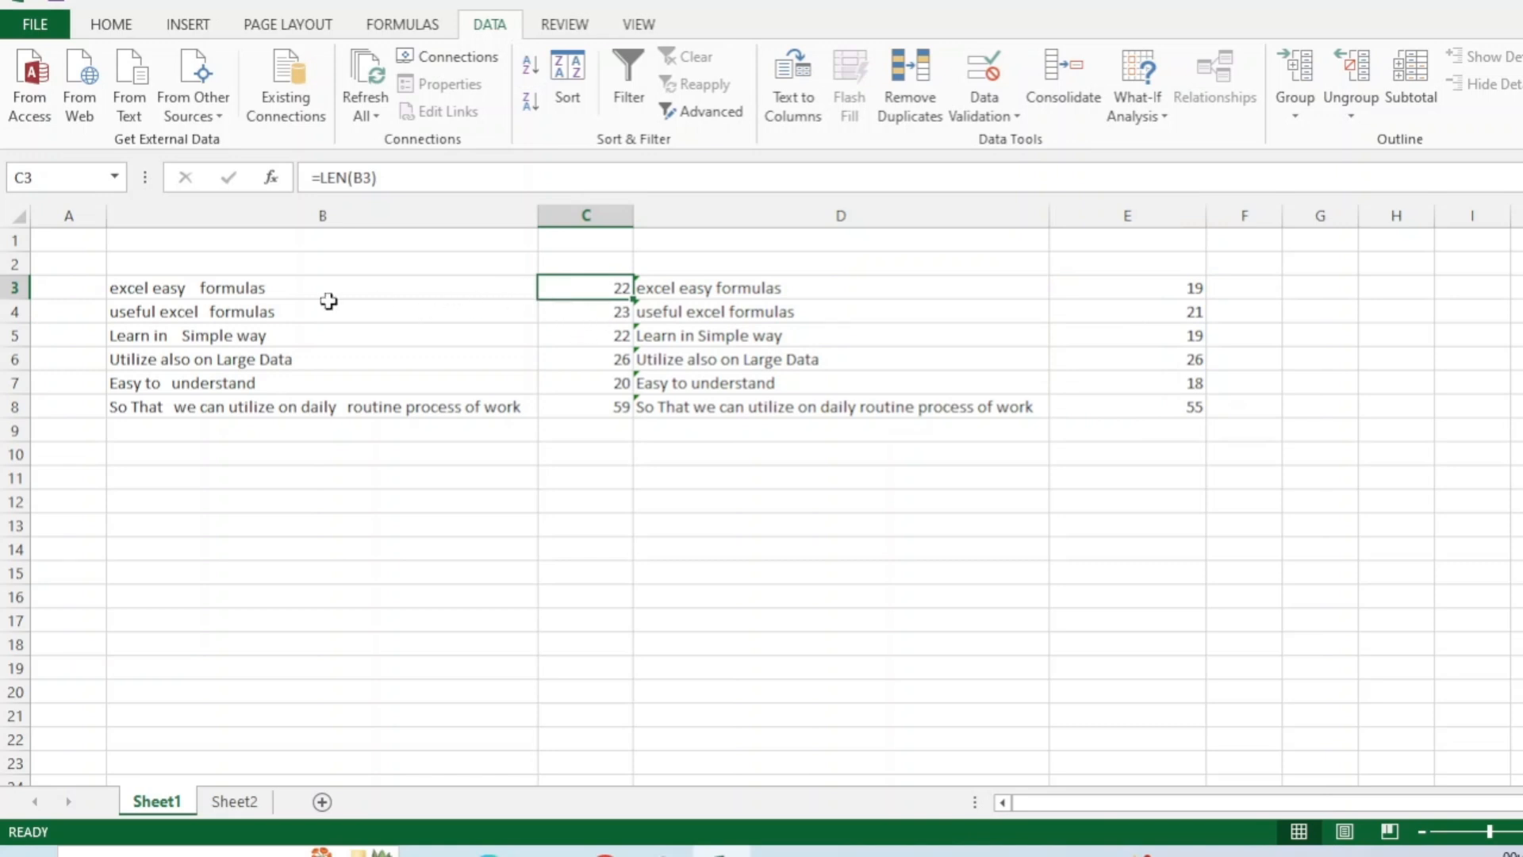
left_click(1171, 290)
left_click_drag(807, 287, 825, 399)
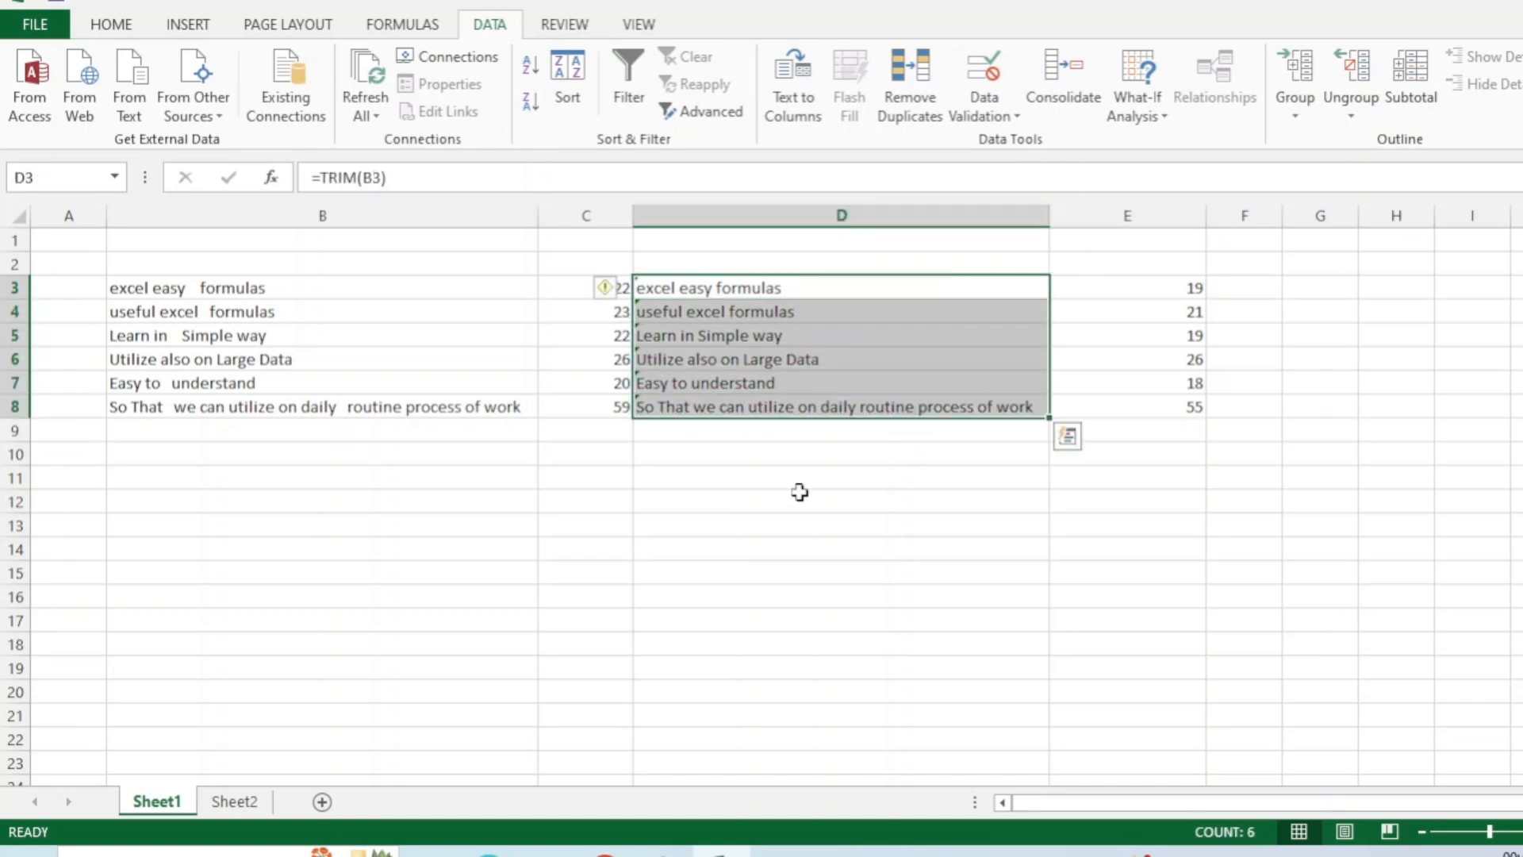
left_click(595, 388)
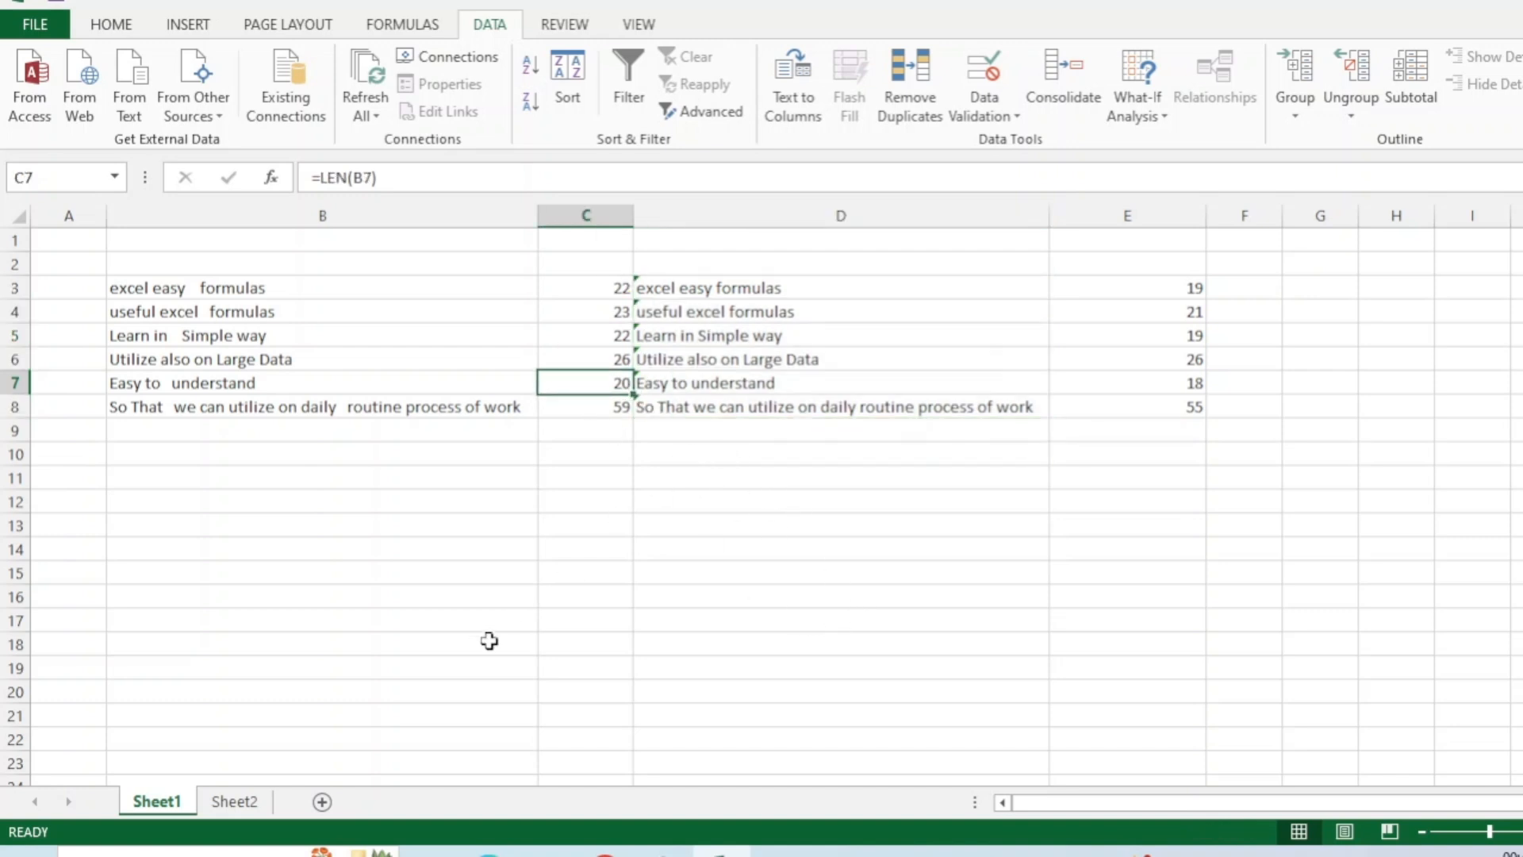
Step: Switch to Sheet2 and examine the first, middle and last name parts in B2, C2 and D2
left_click(233, 803)
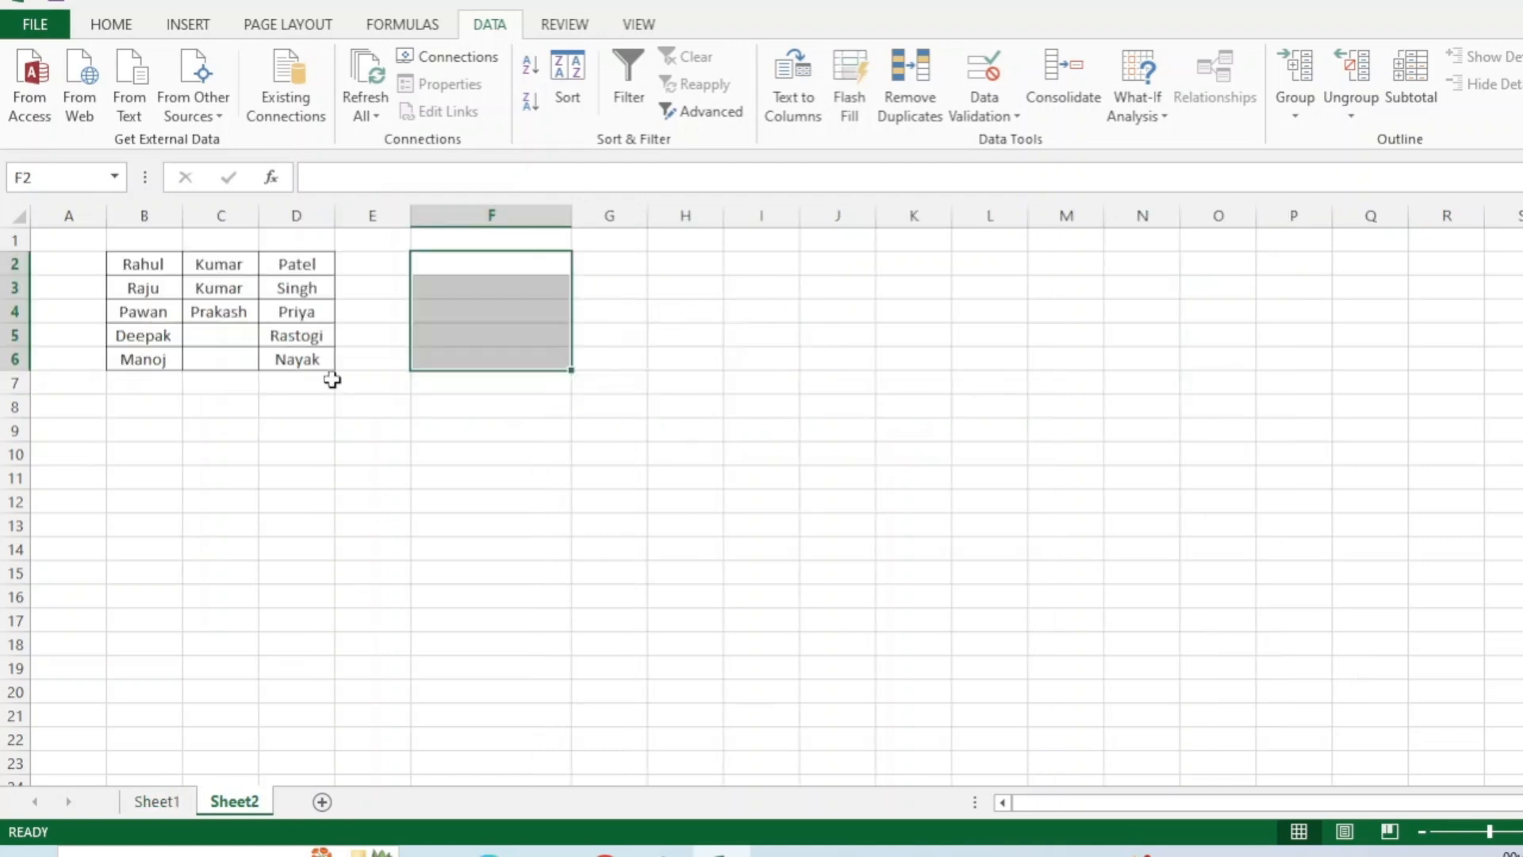
left_click(274, 460)
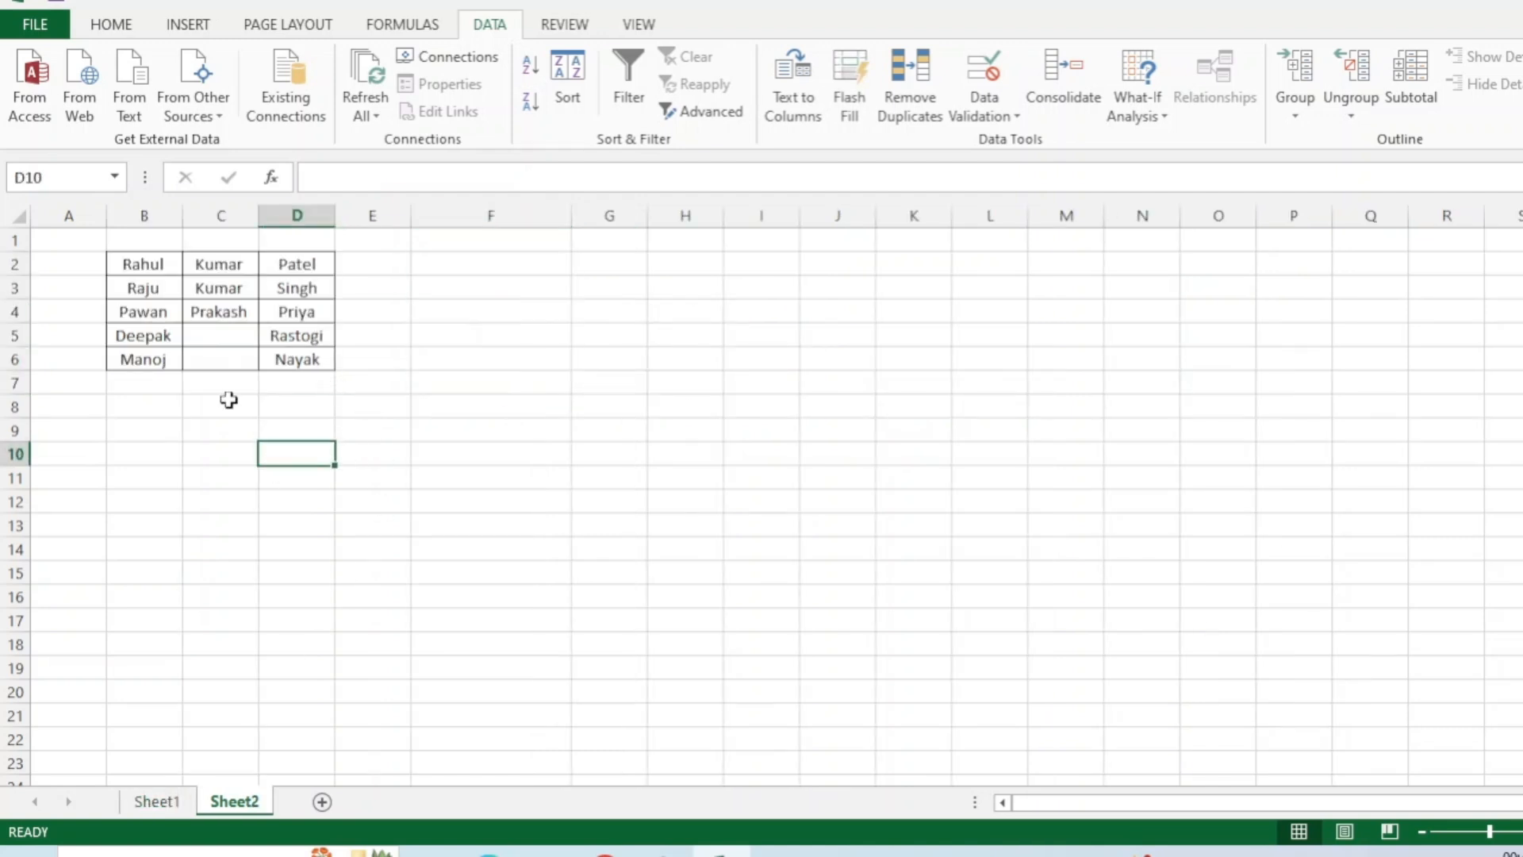
left_click(130, 265)
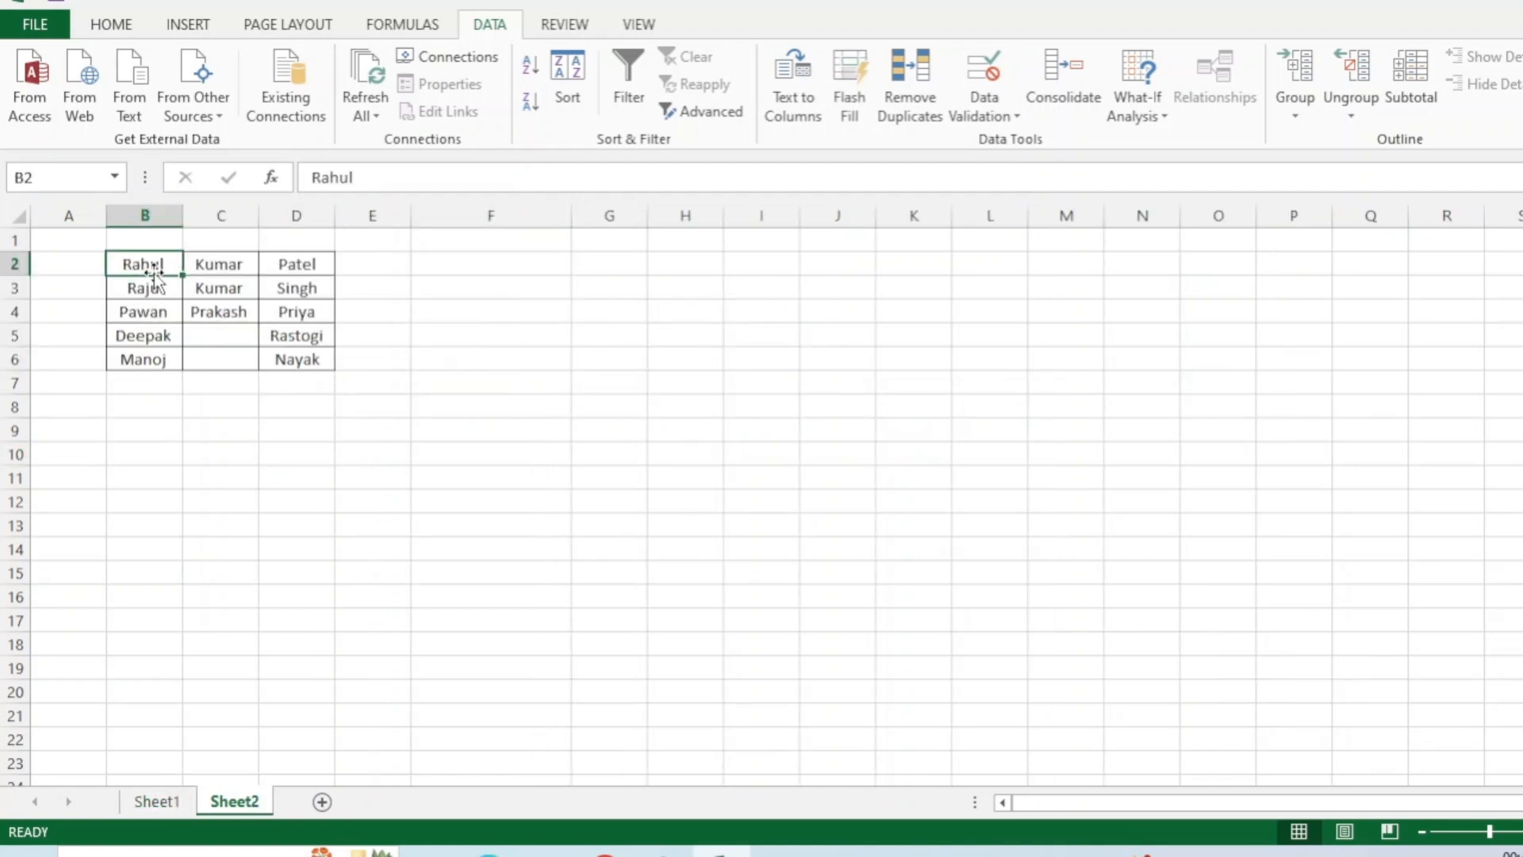
left_click(238, 260)
left_click(314, 262)
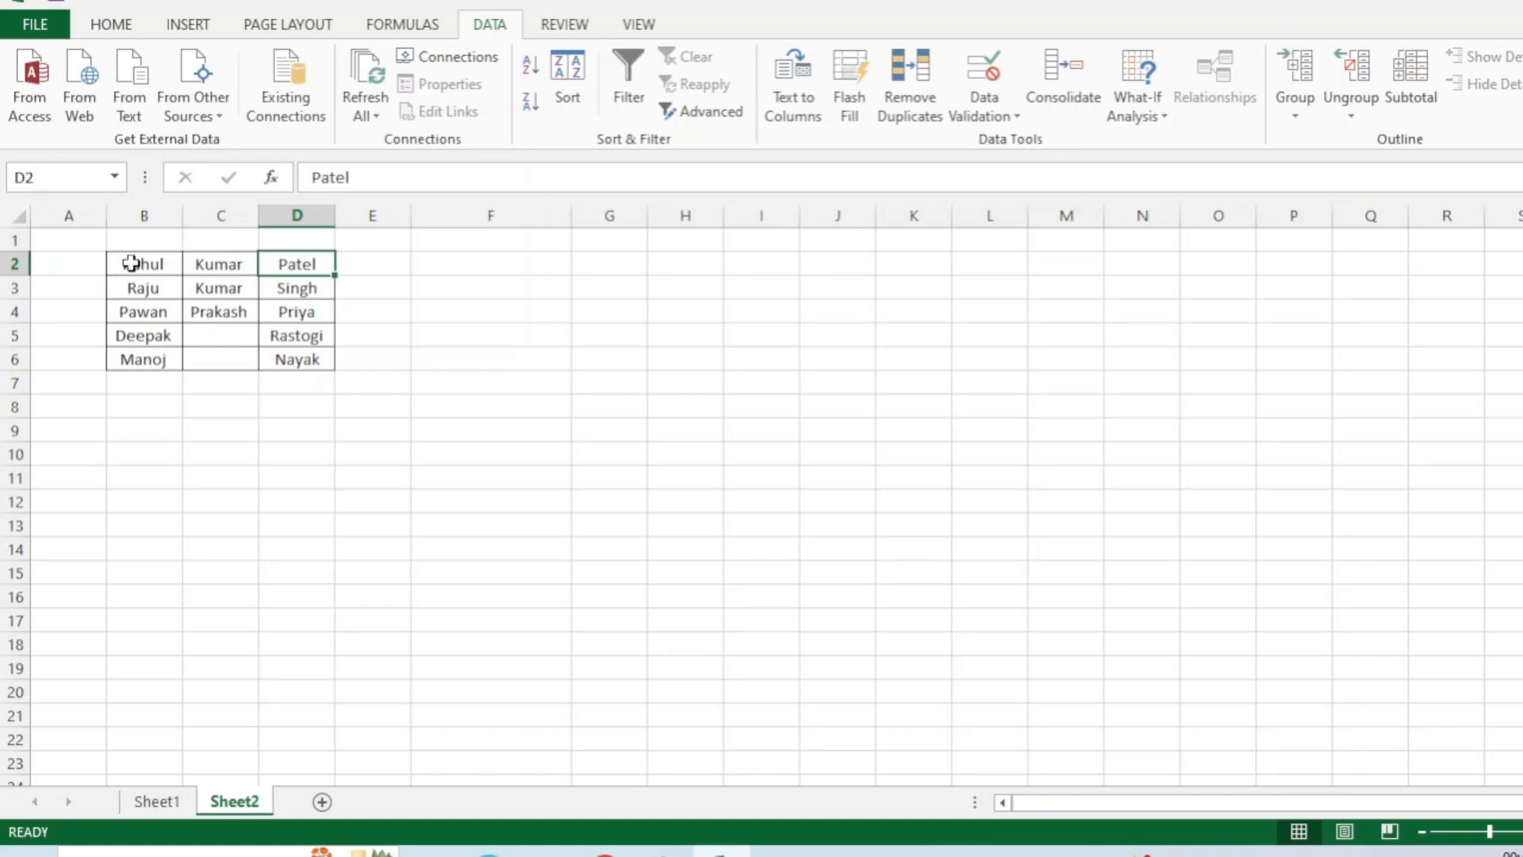
Step: Join the three name parts in F2 with =CONCATENATE(B2,C2,D2) and fill the formula down to F6
left_click(457, 265)
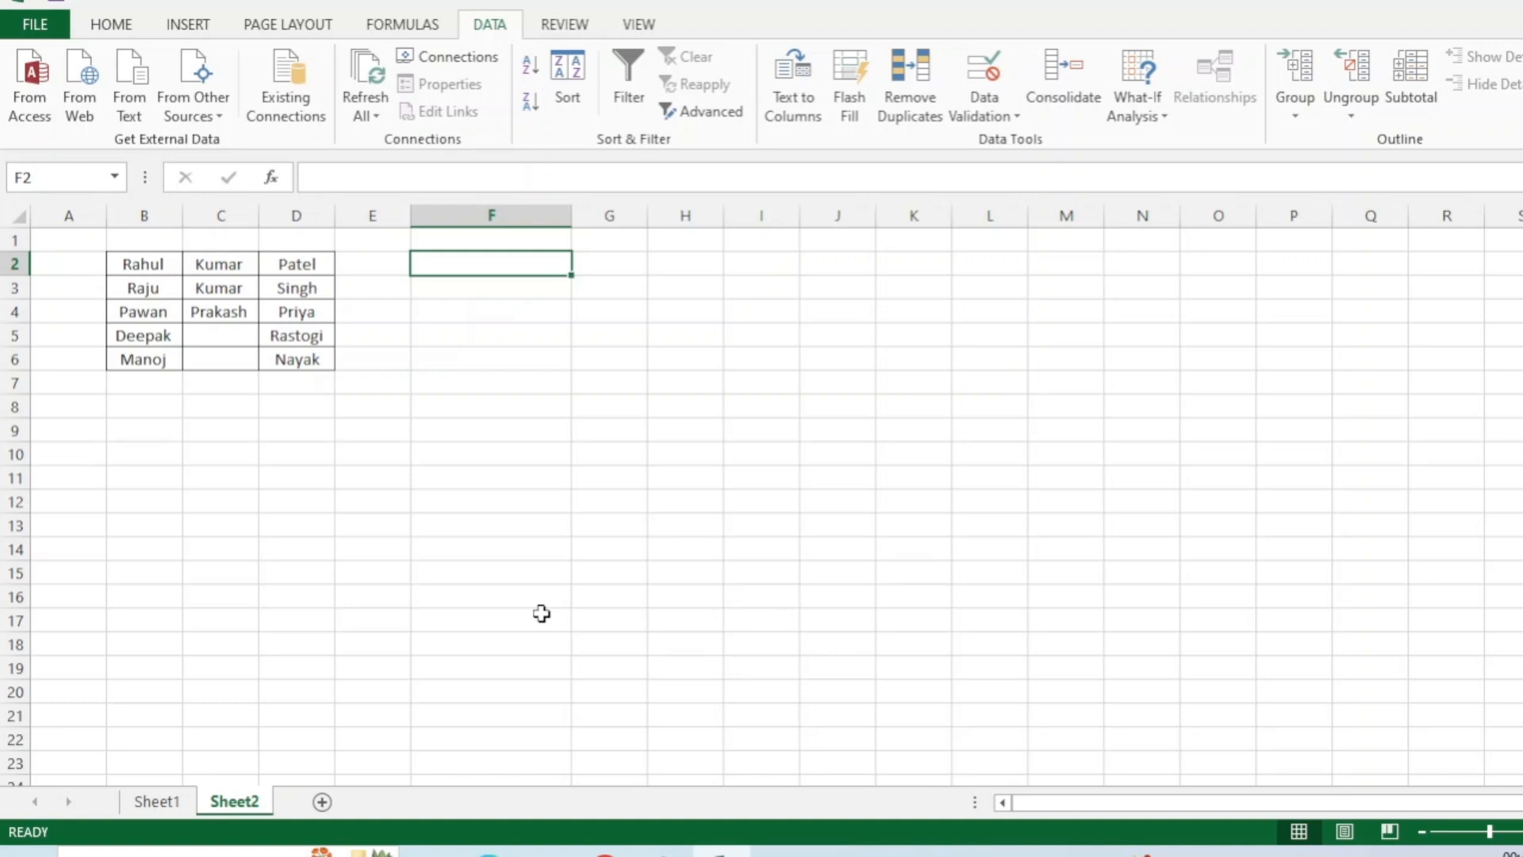
type("=")
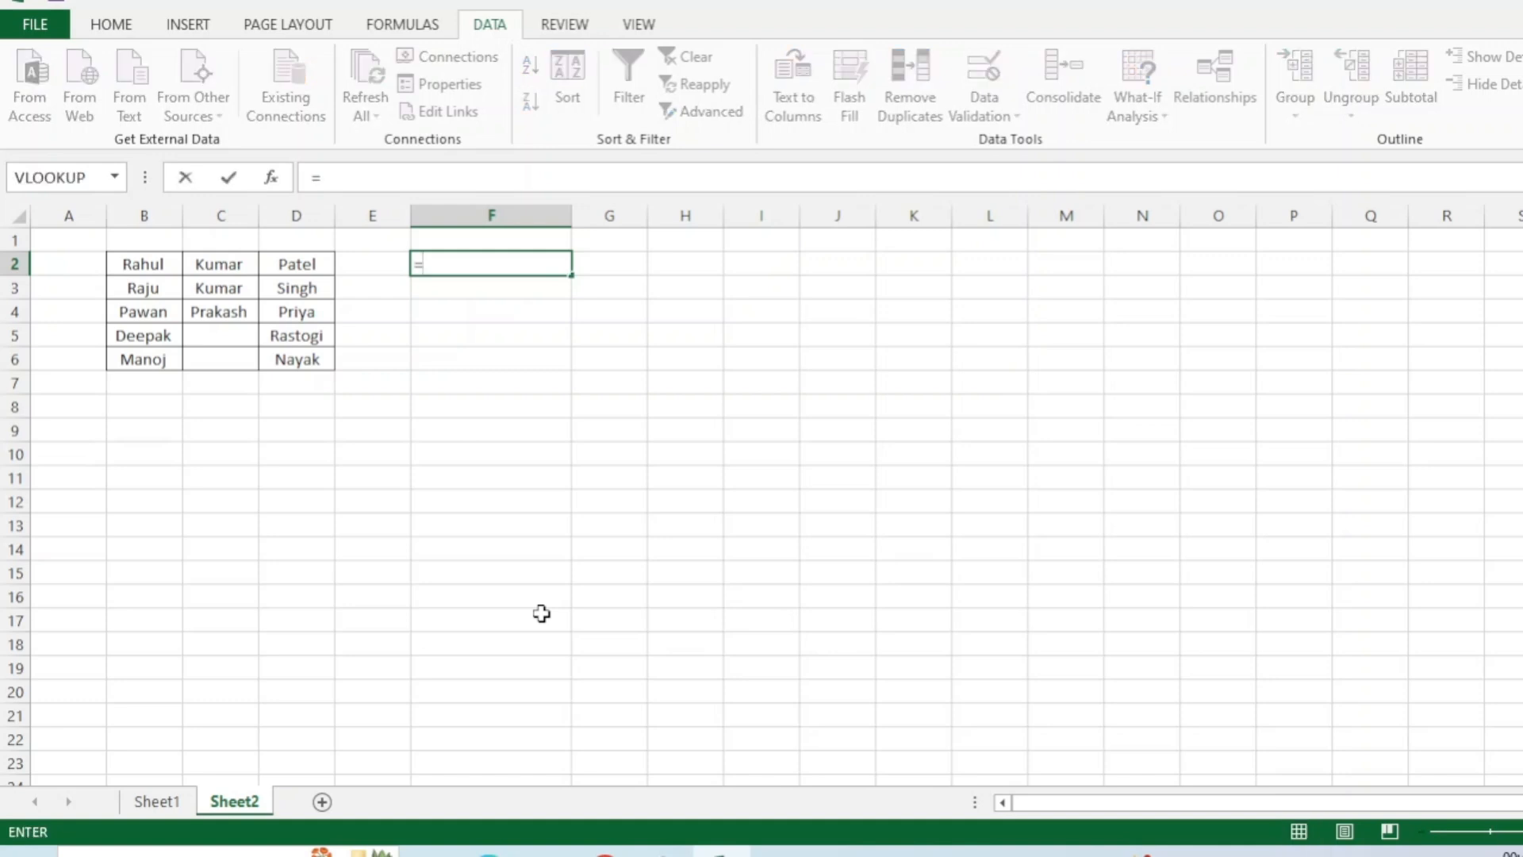
type("con")
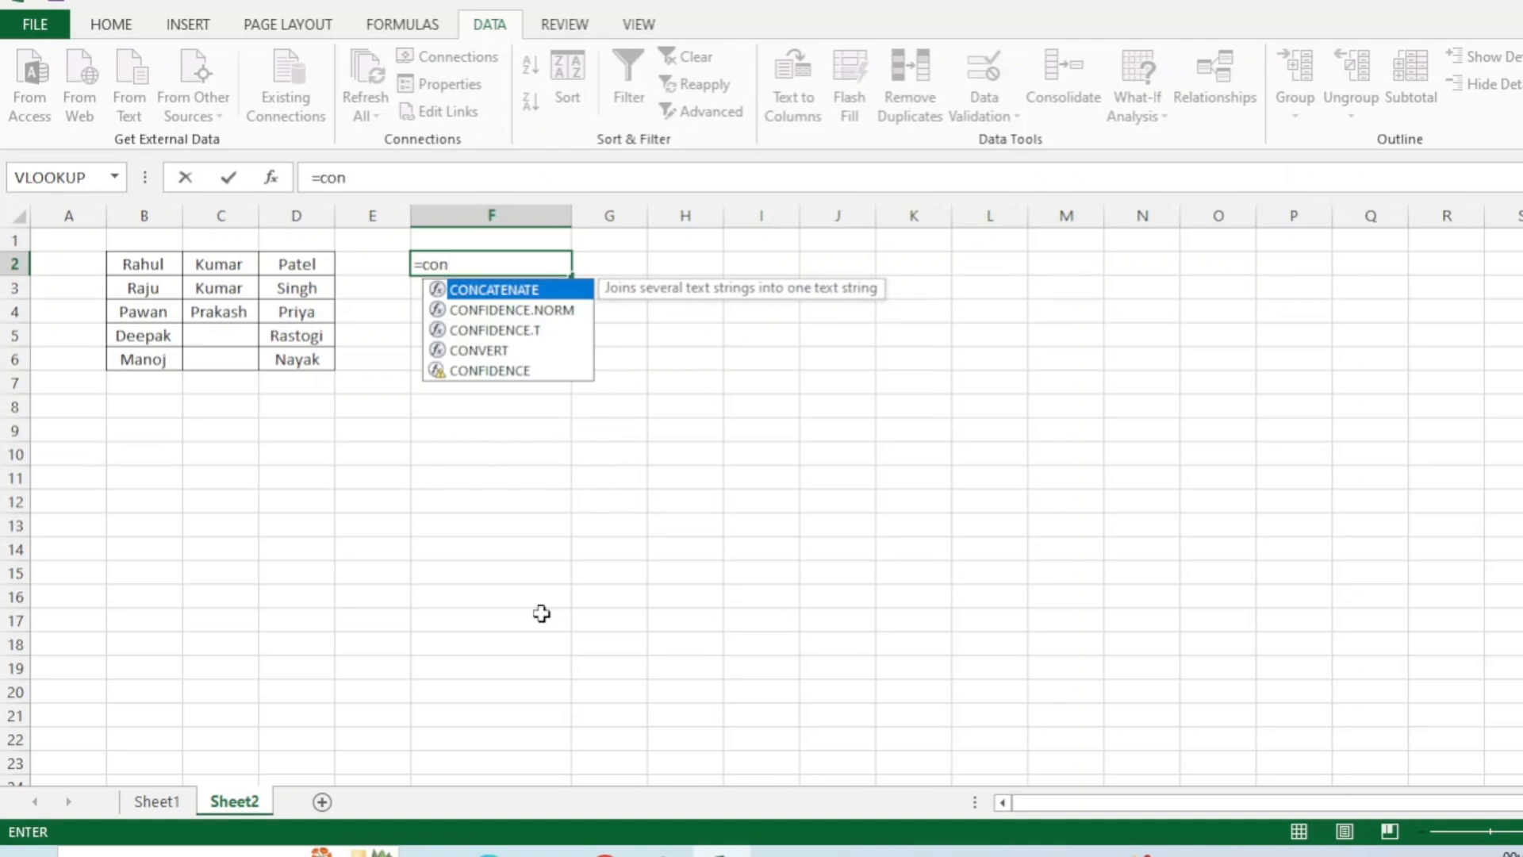
type("ca")
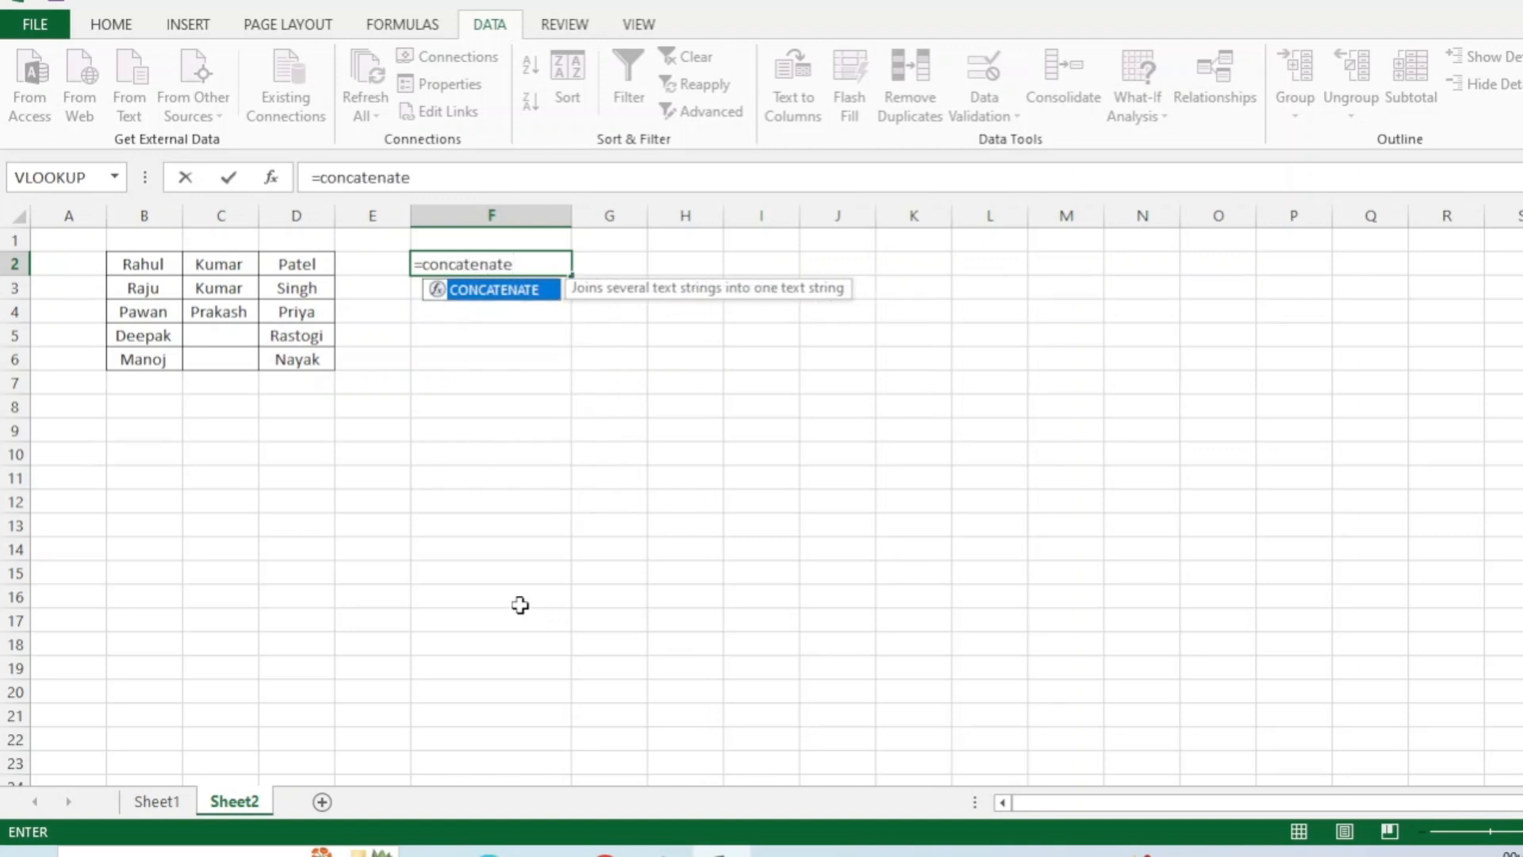
type("tenate")
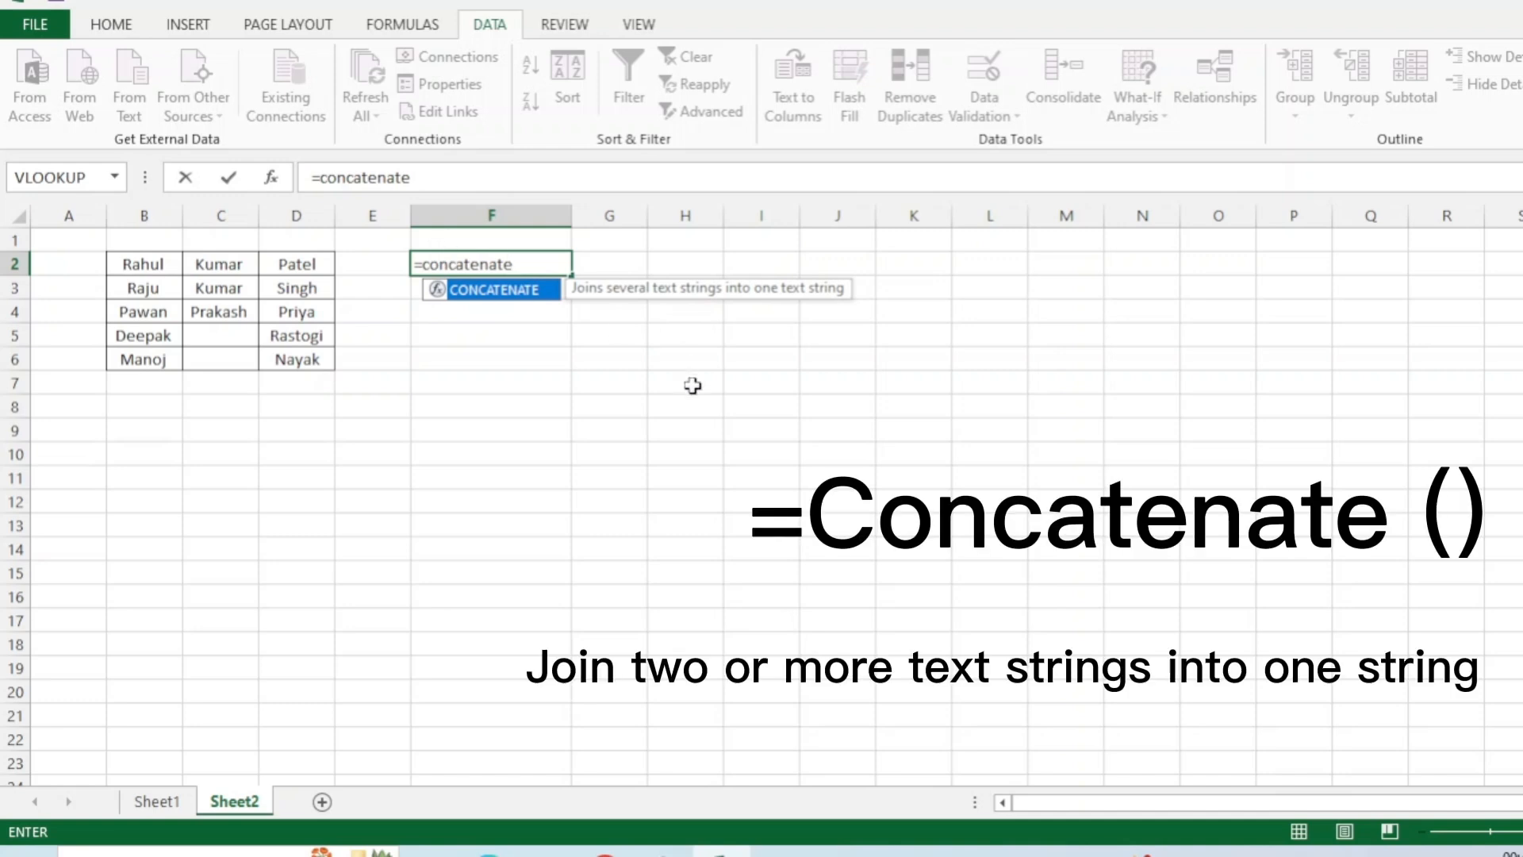
type("(")
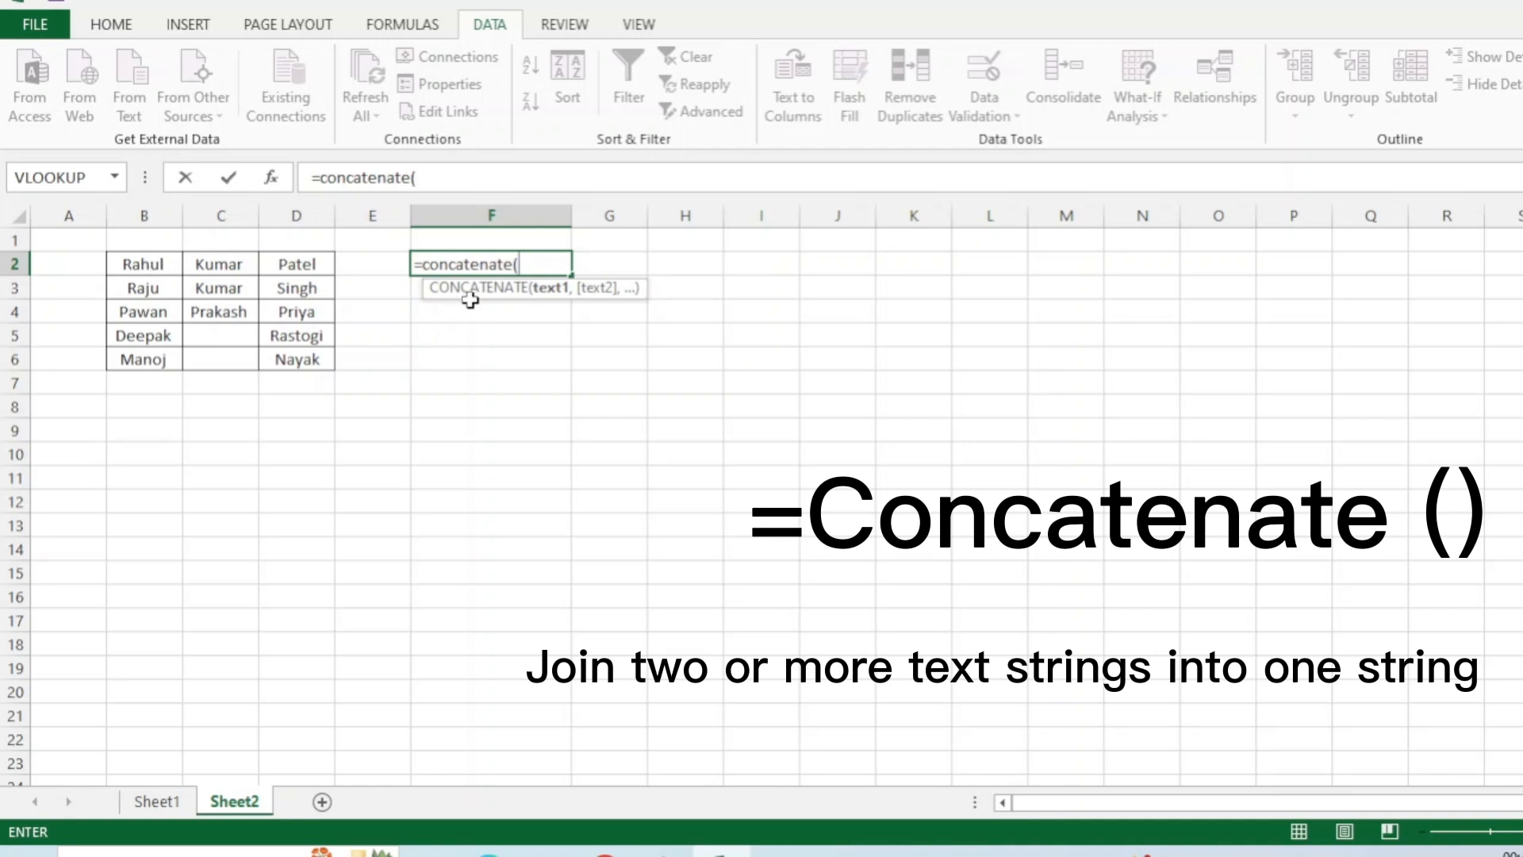
left_click(147, 269)
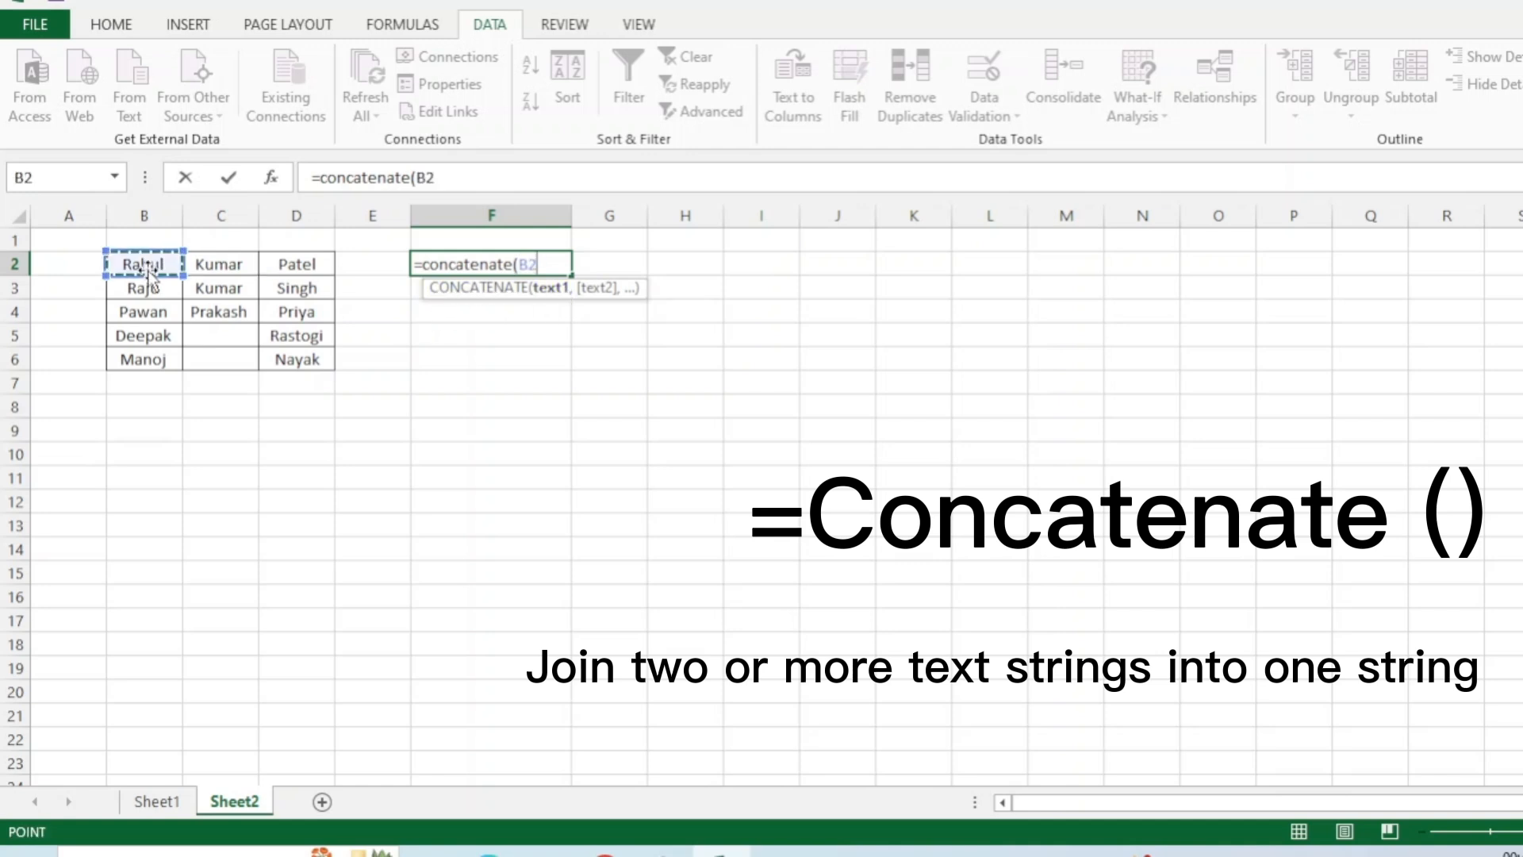
type(",")
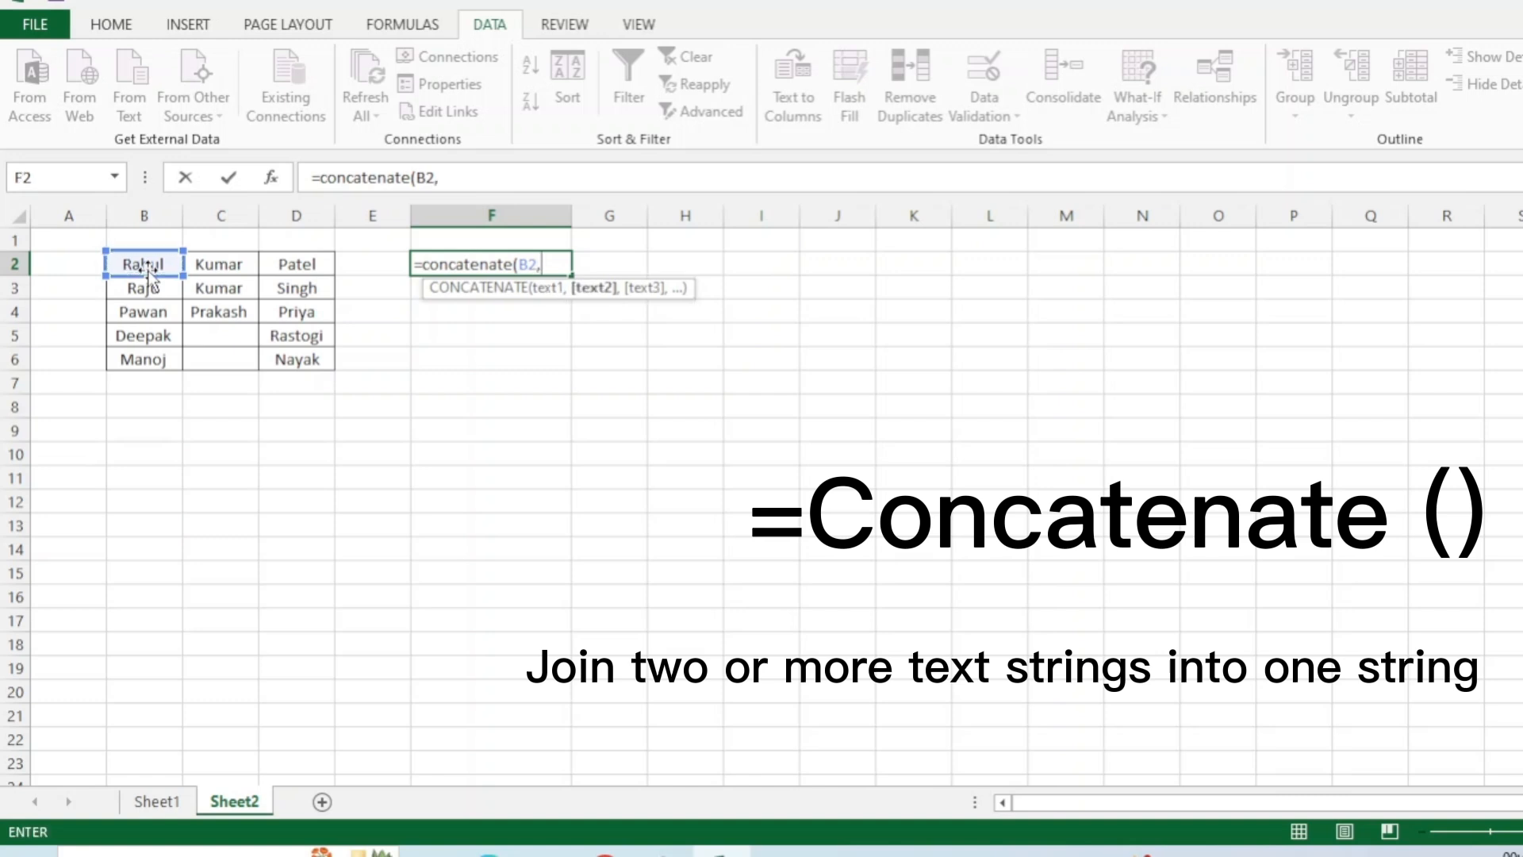
left_click(217, 264)
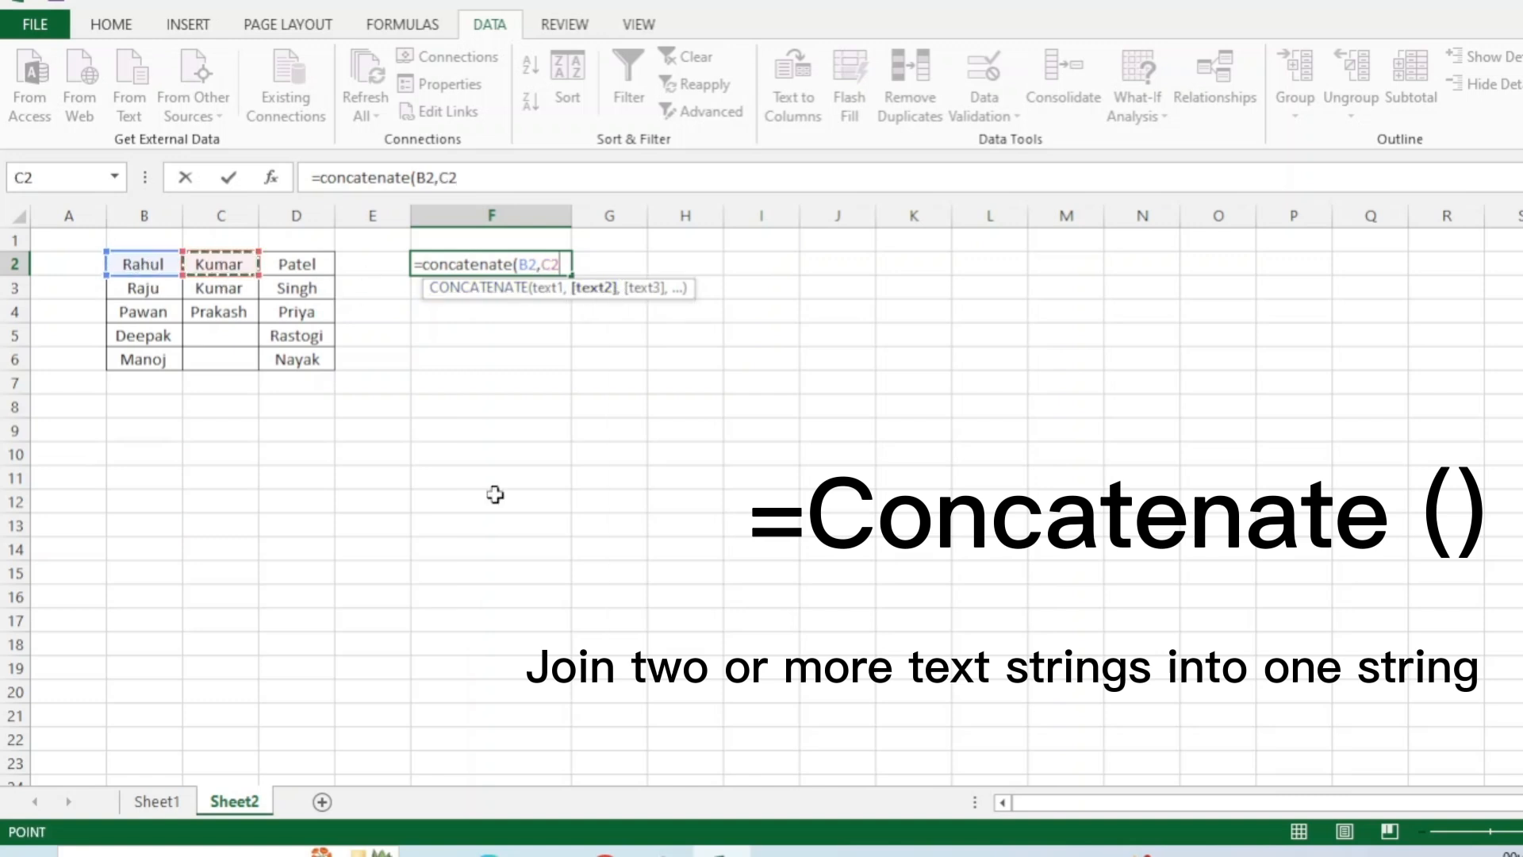
type(",")
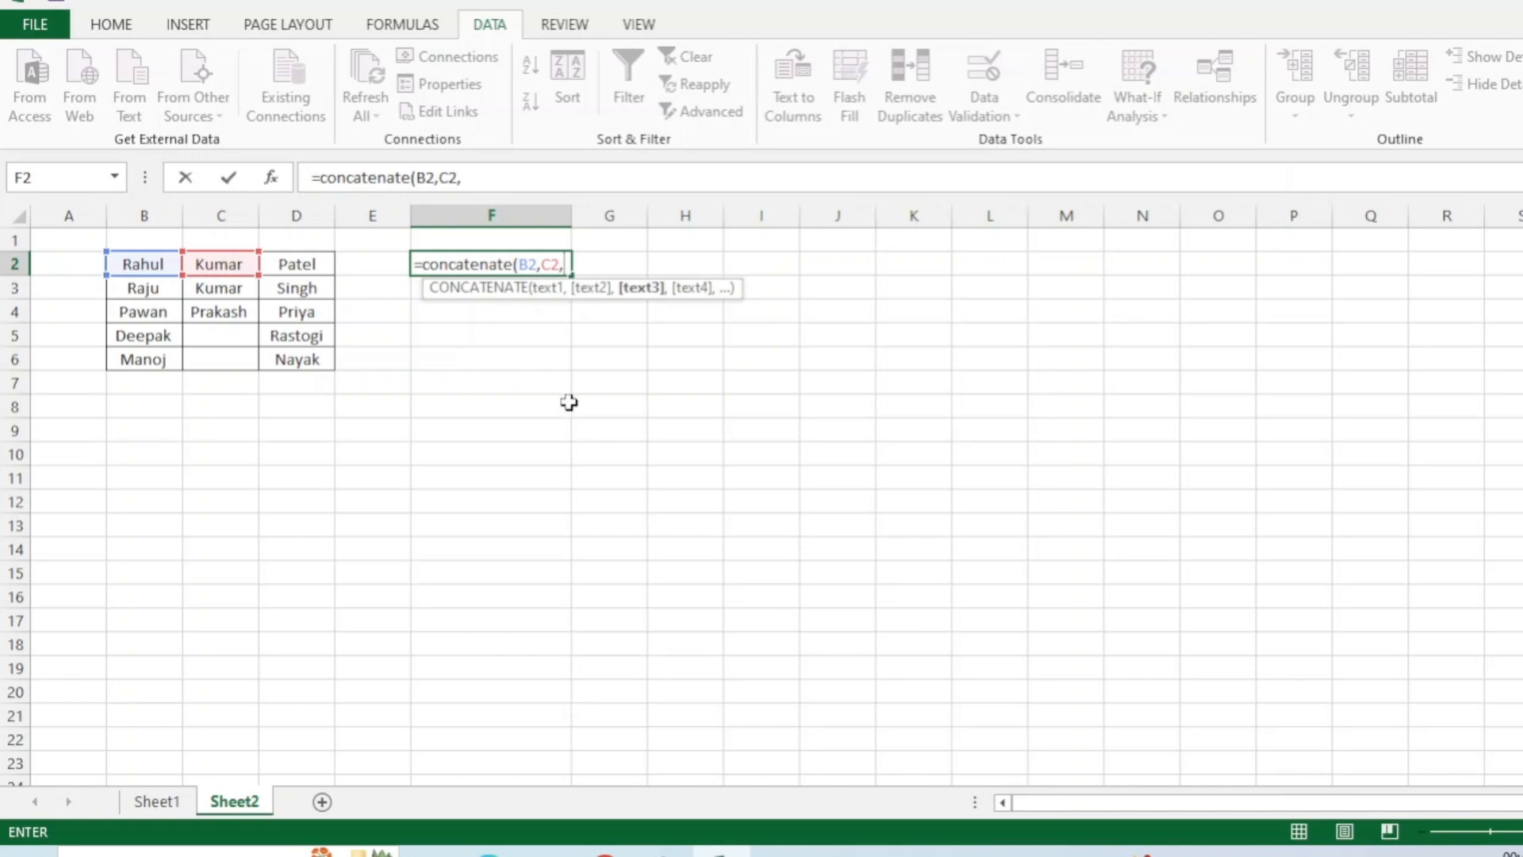
left_click(282, 261)
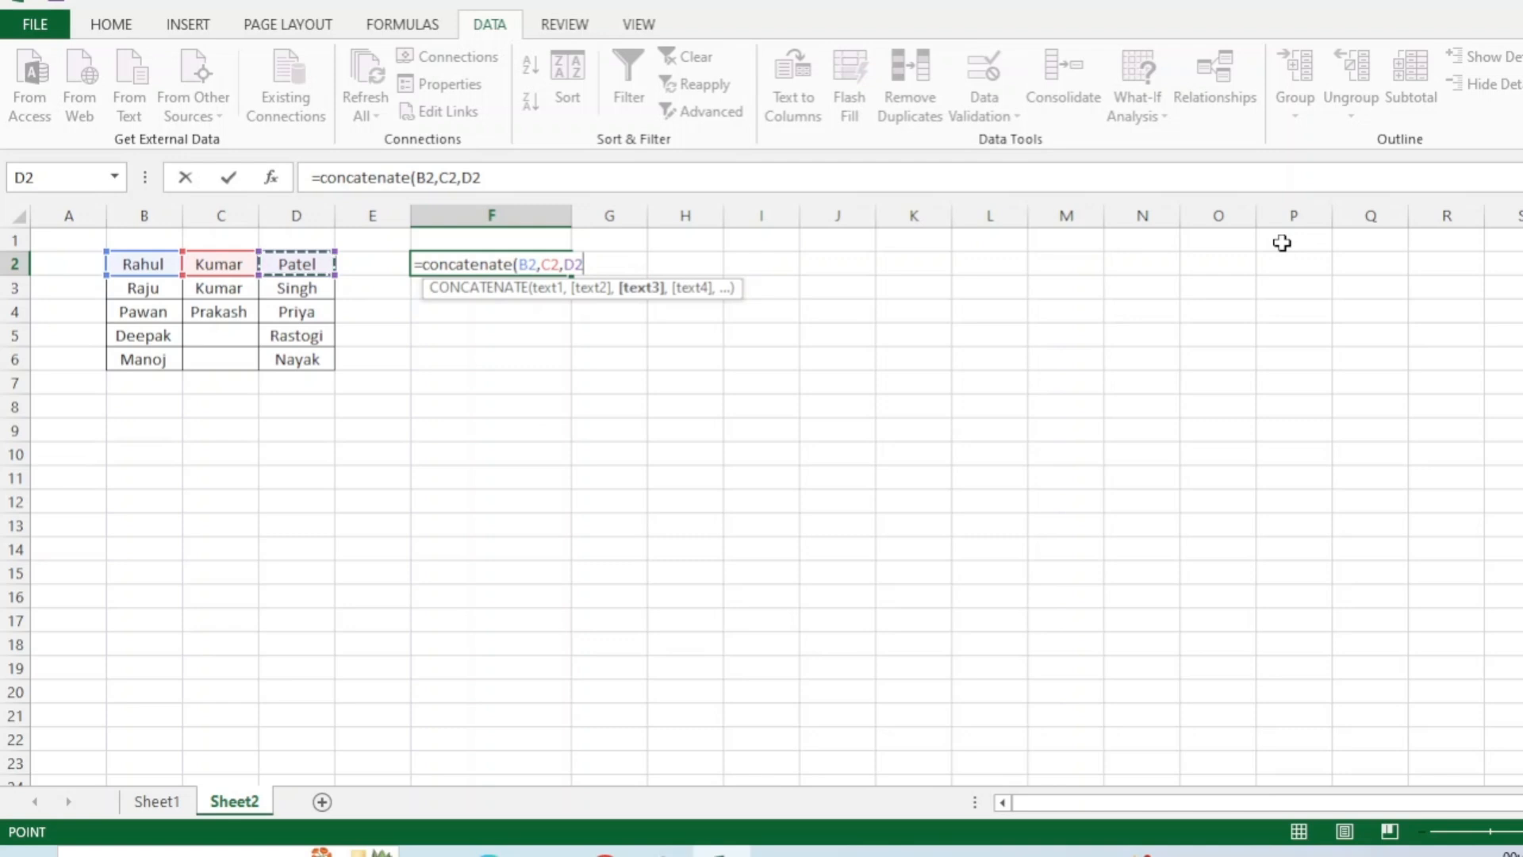
key("Return")
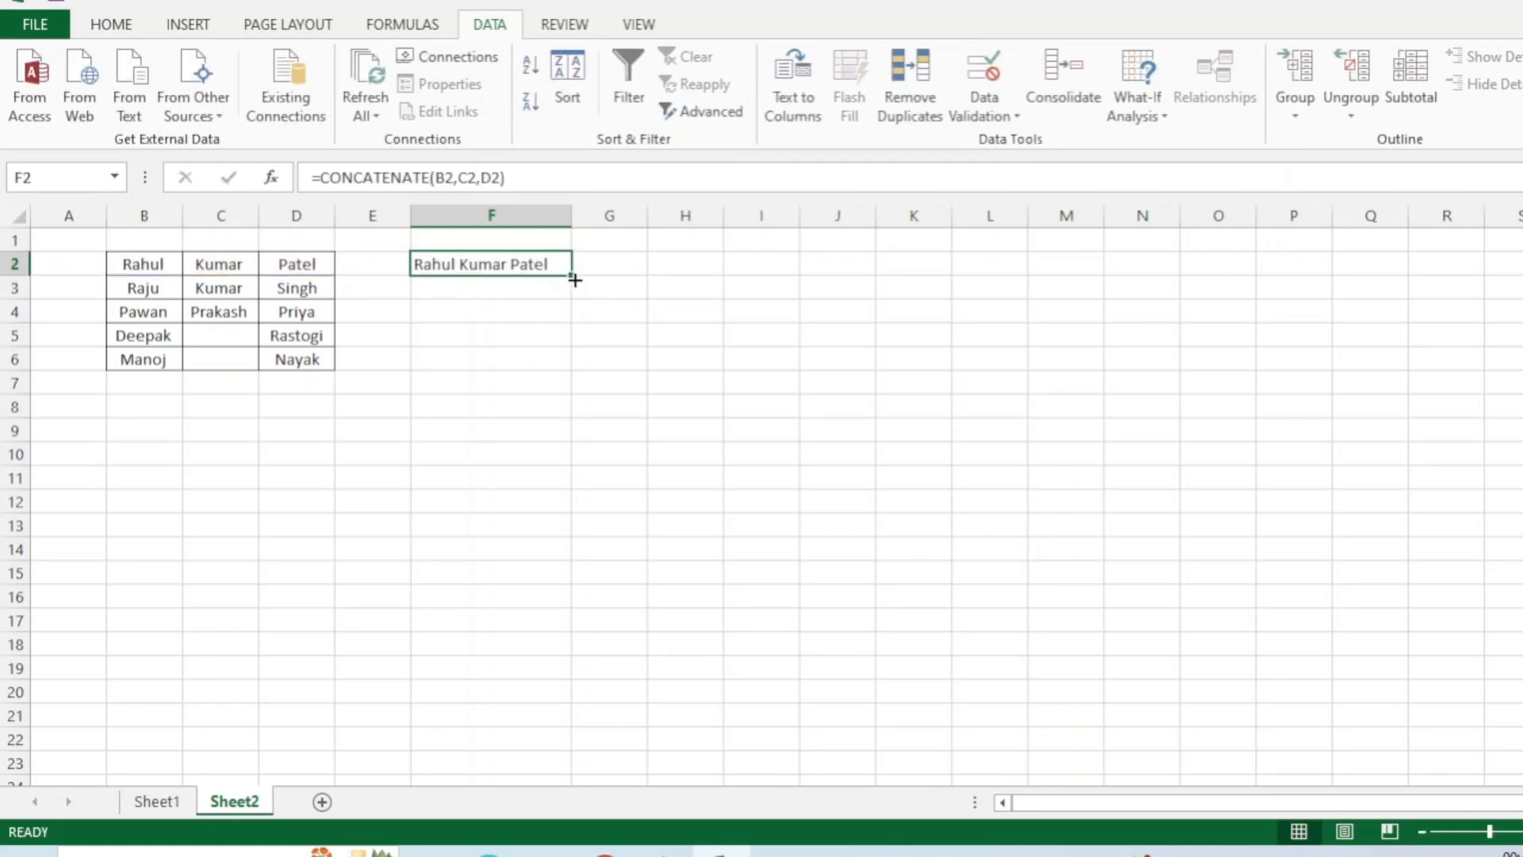
left_click_drag(572, 275, 534, 365)
left_click_drag(476, 262, 485, 365)
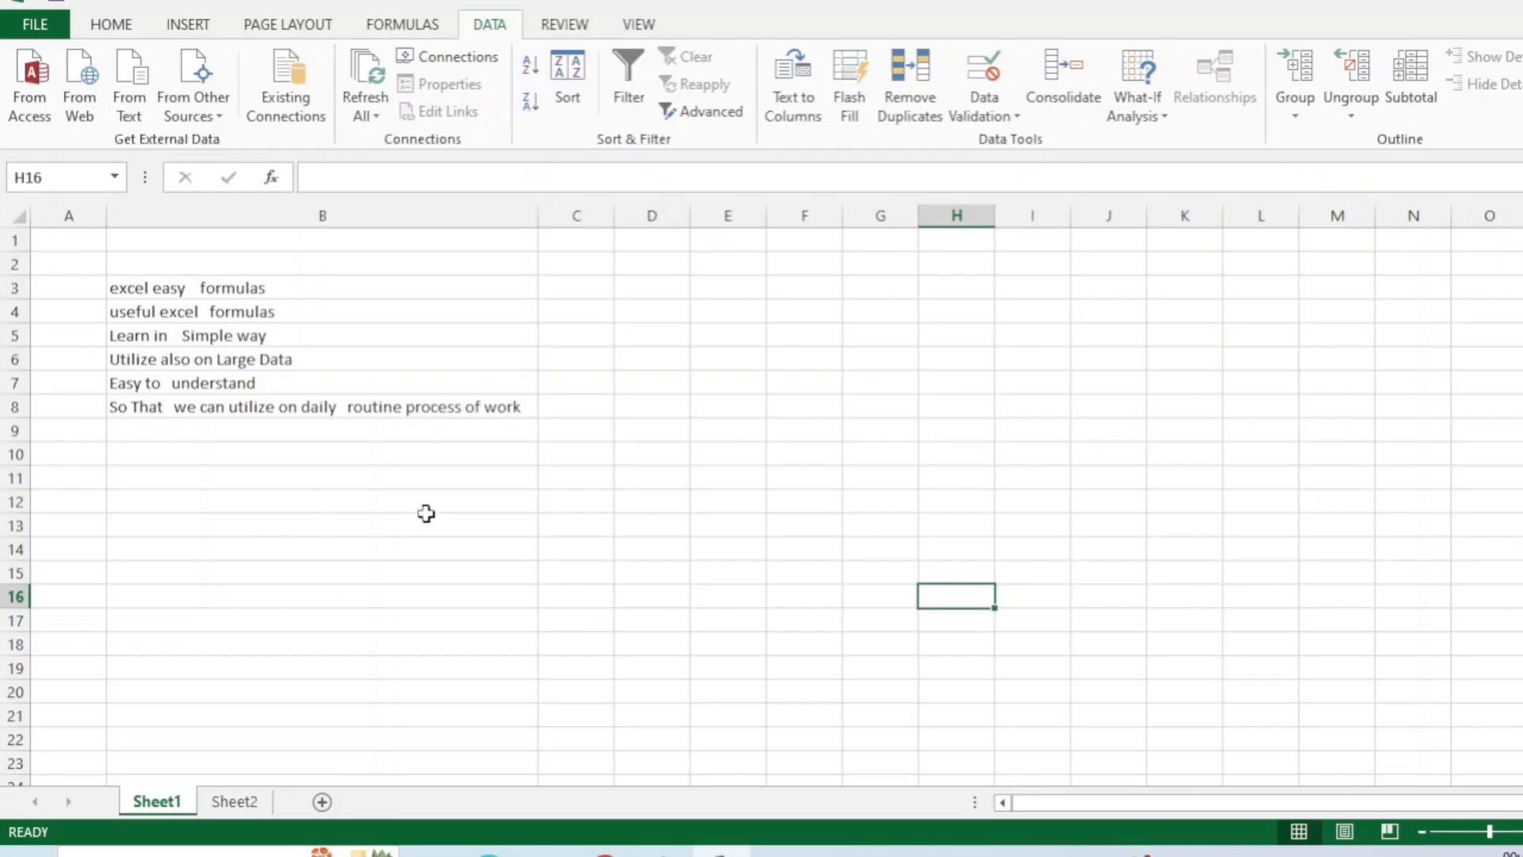
Step: Begin splitting the phrases in B3:B8 with Text to Columns, using the Delimited data type
left_click(302, 289)
left_click_drag(302, 289, 295, 405)
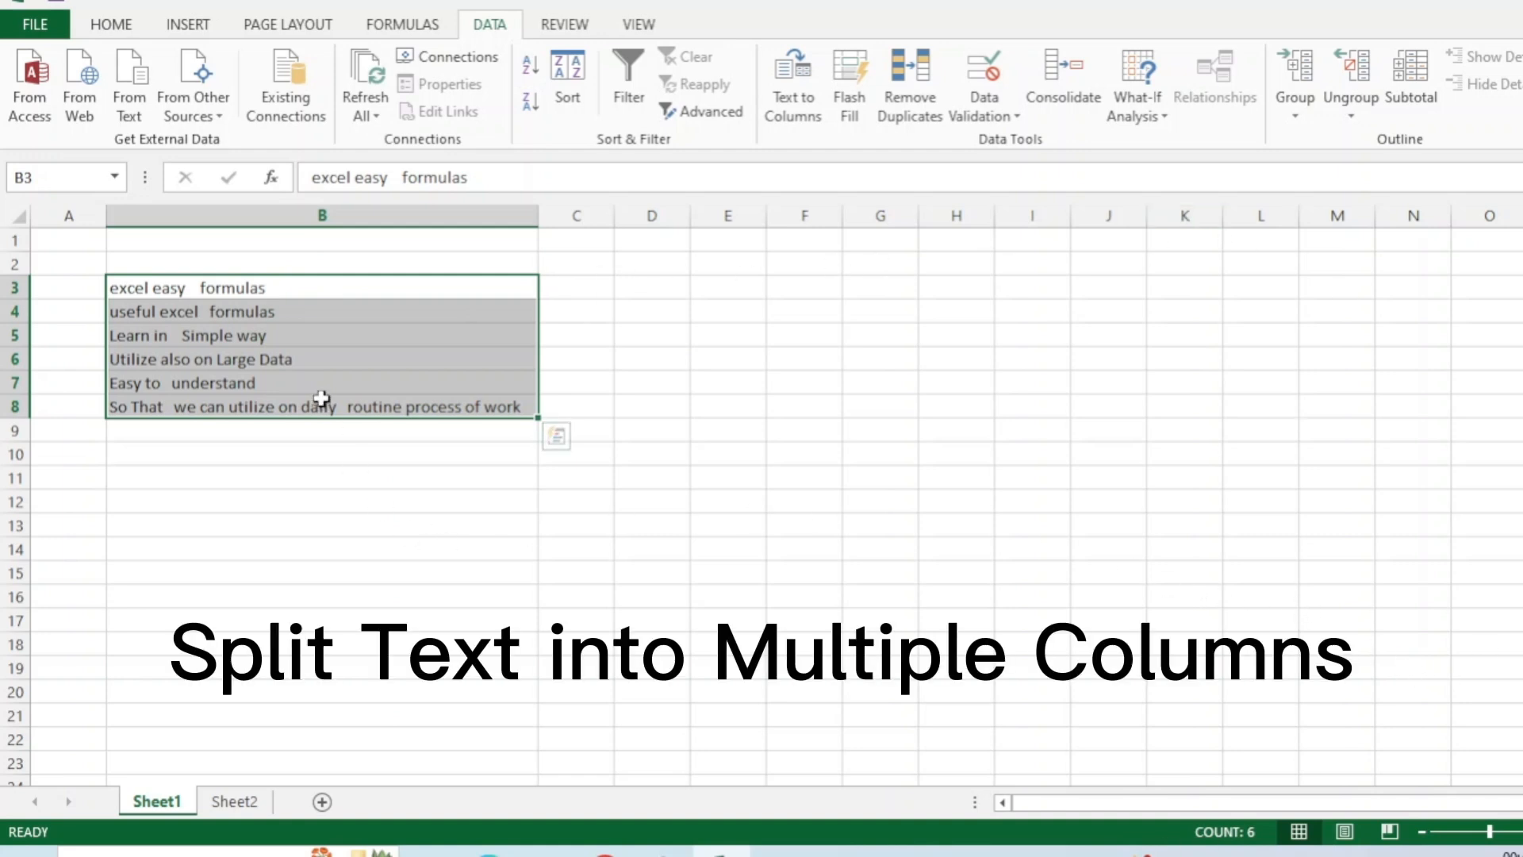
left_click_drag(252, 287, 252, 406)
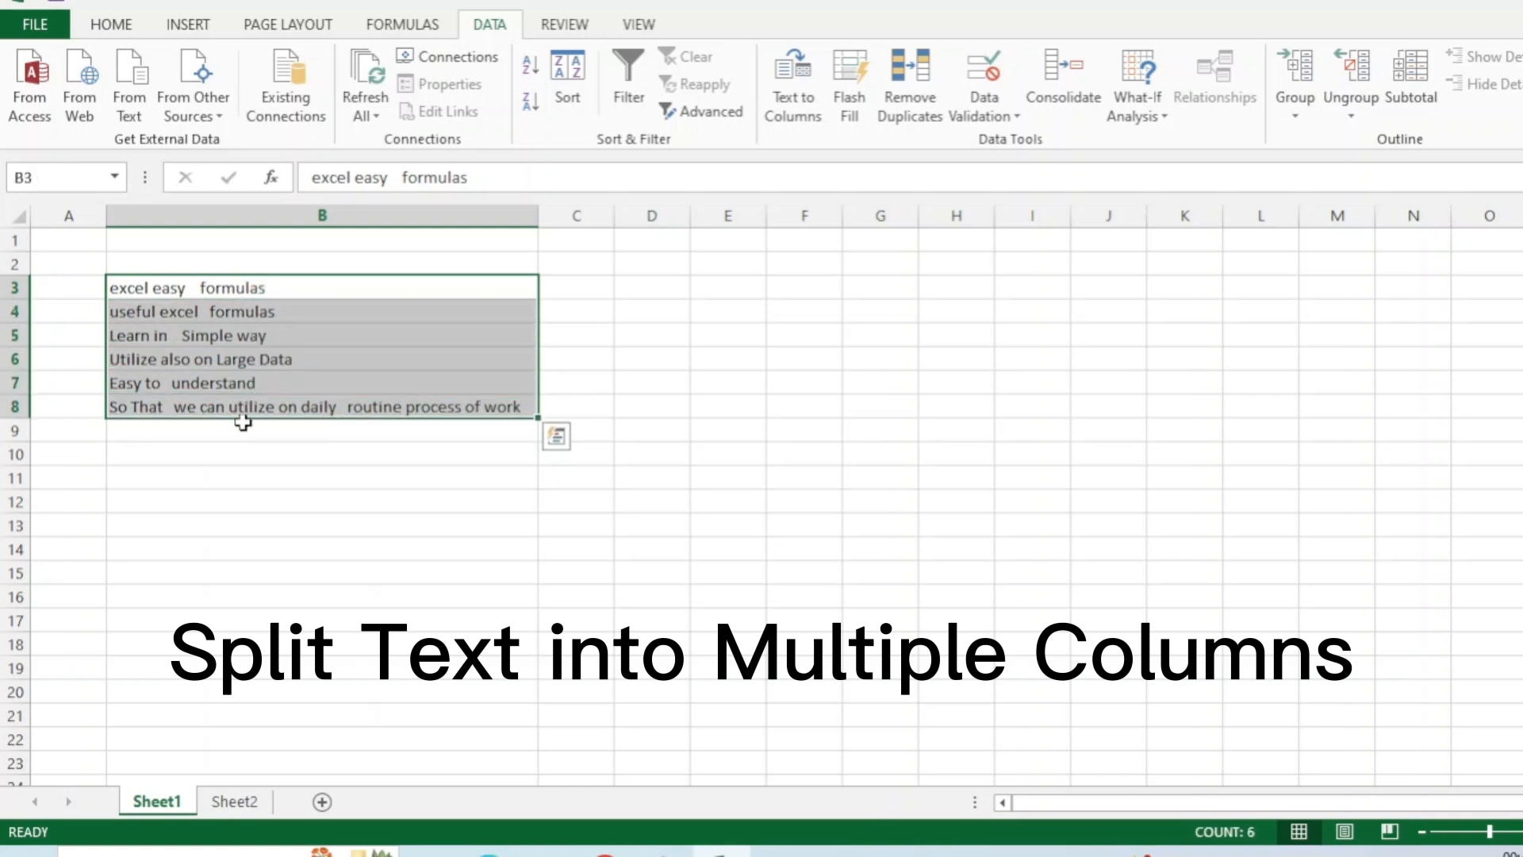
left_click(112, 24)
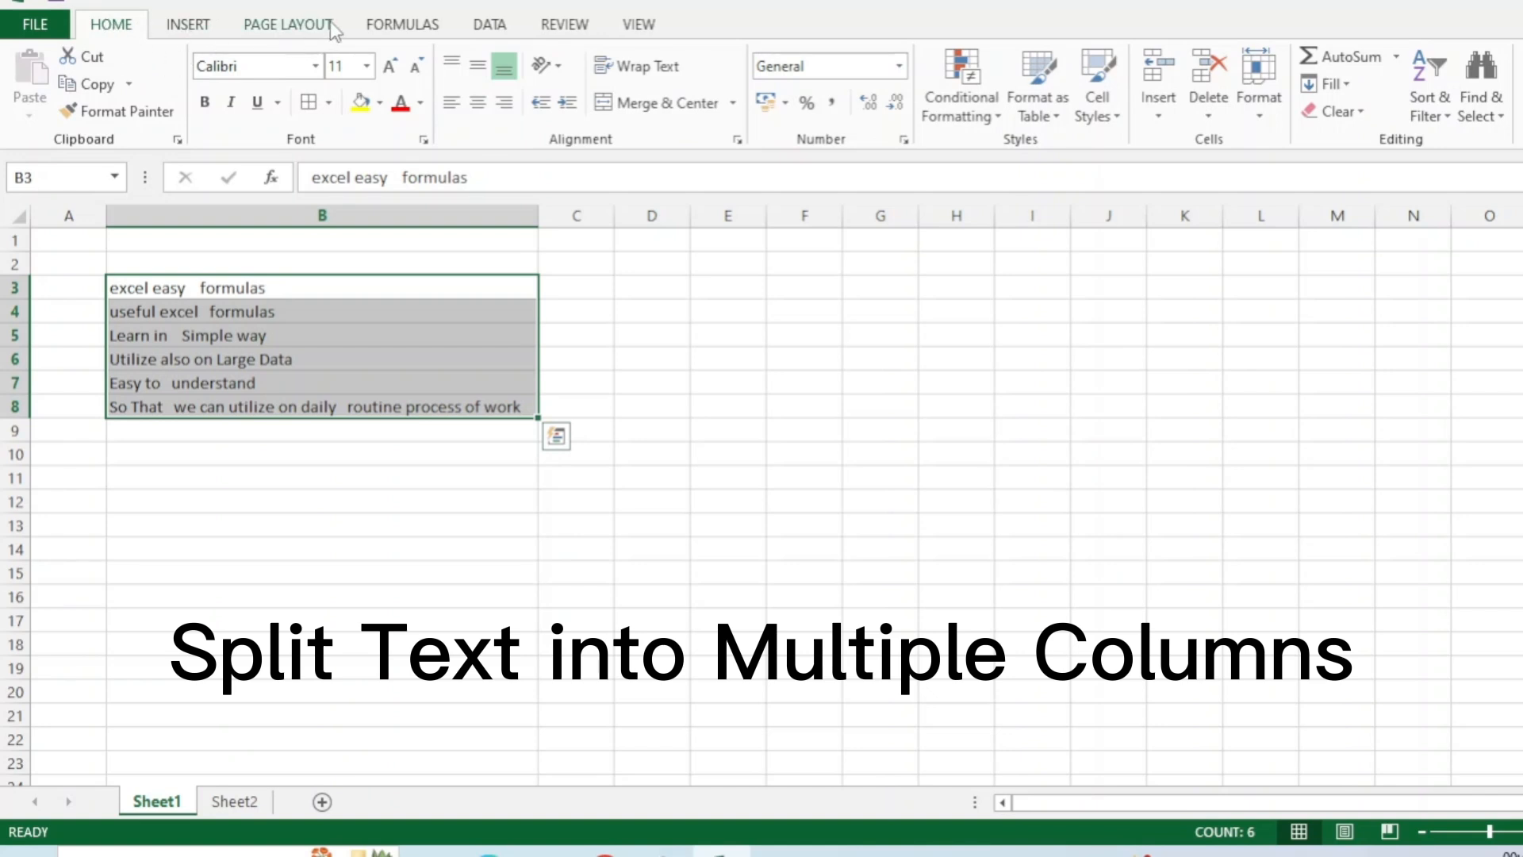
left_click(492, 26)
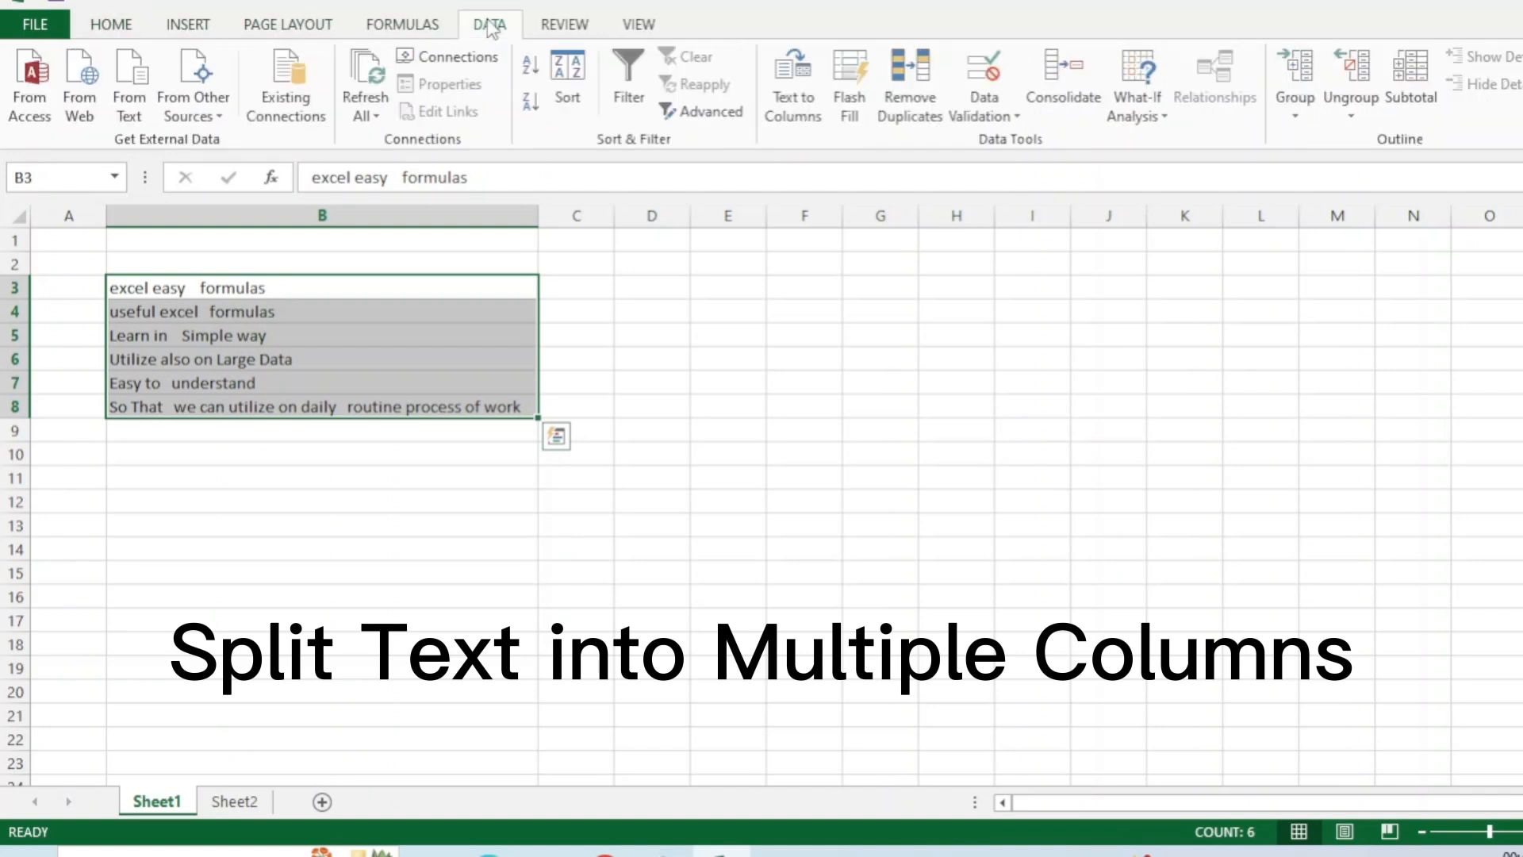
left_click(794, 91)
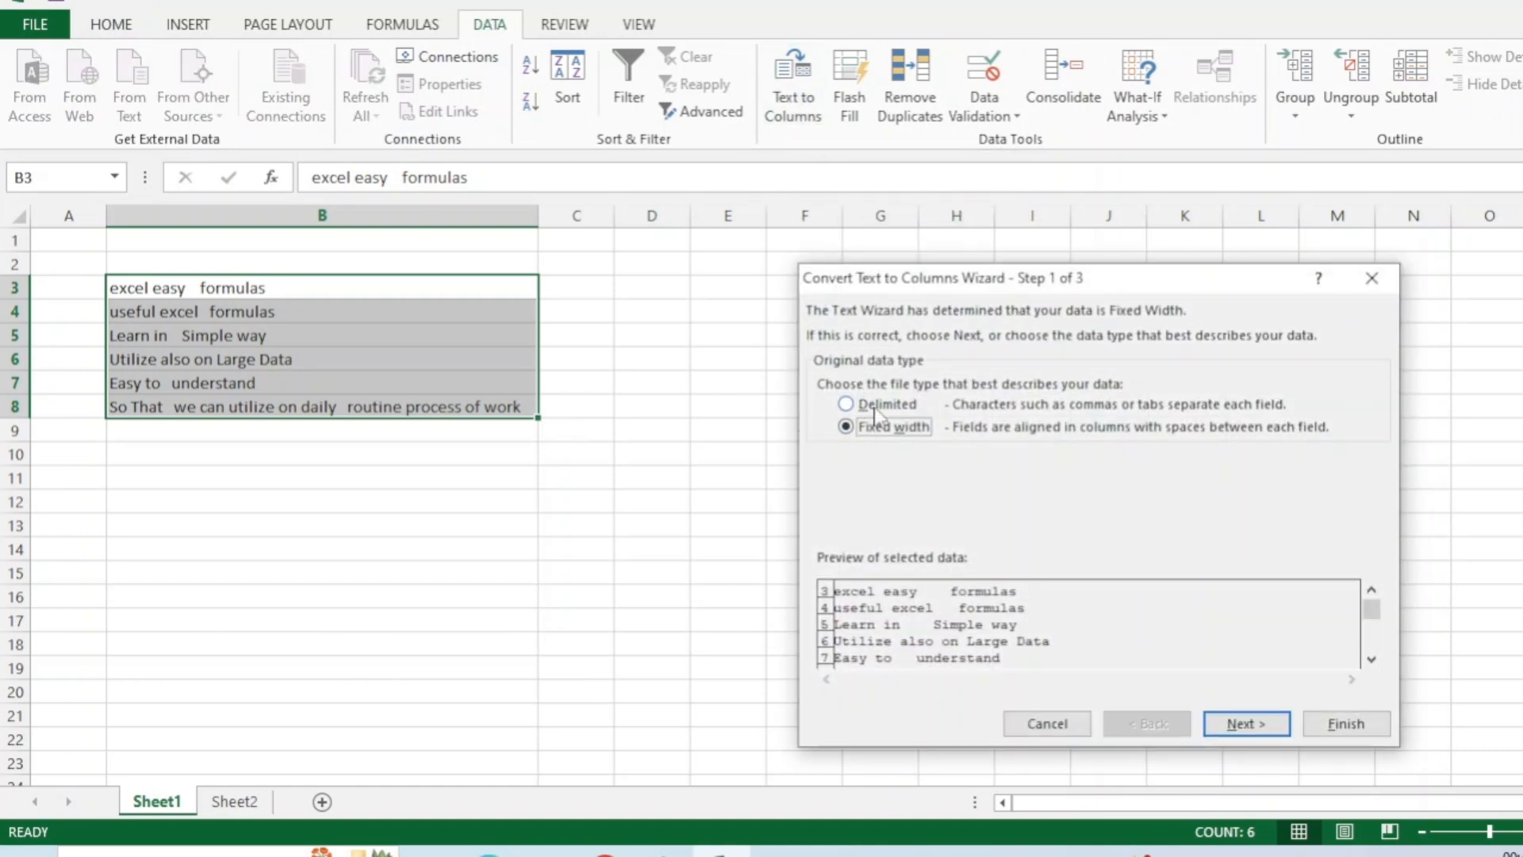
left_click(904, 407)
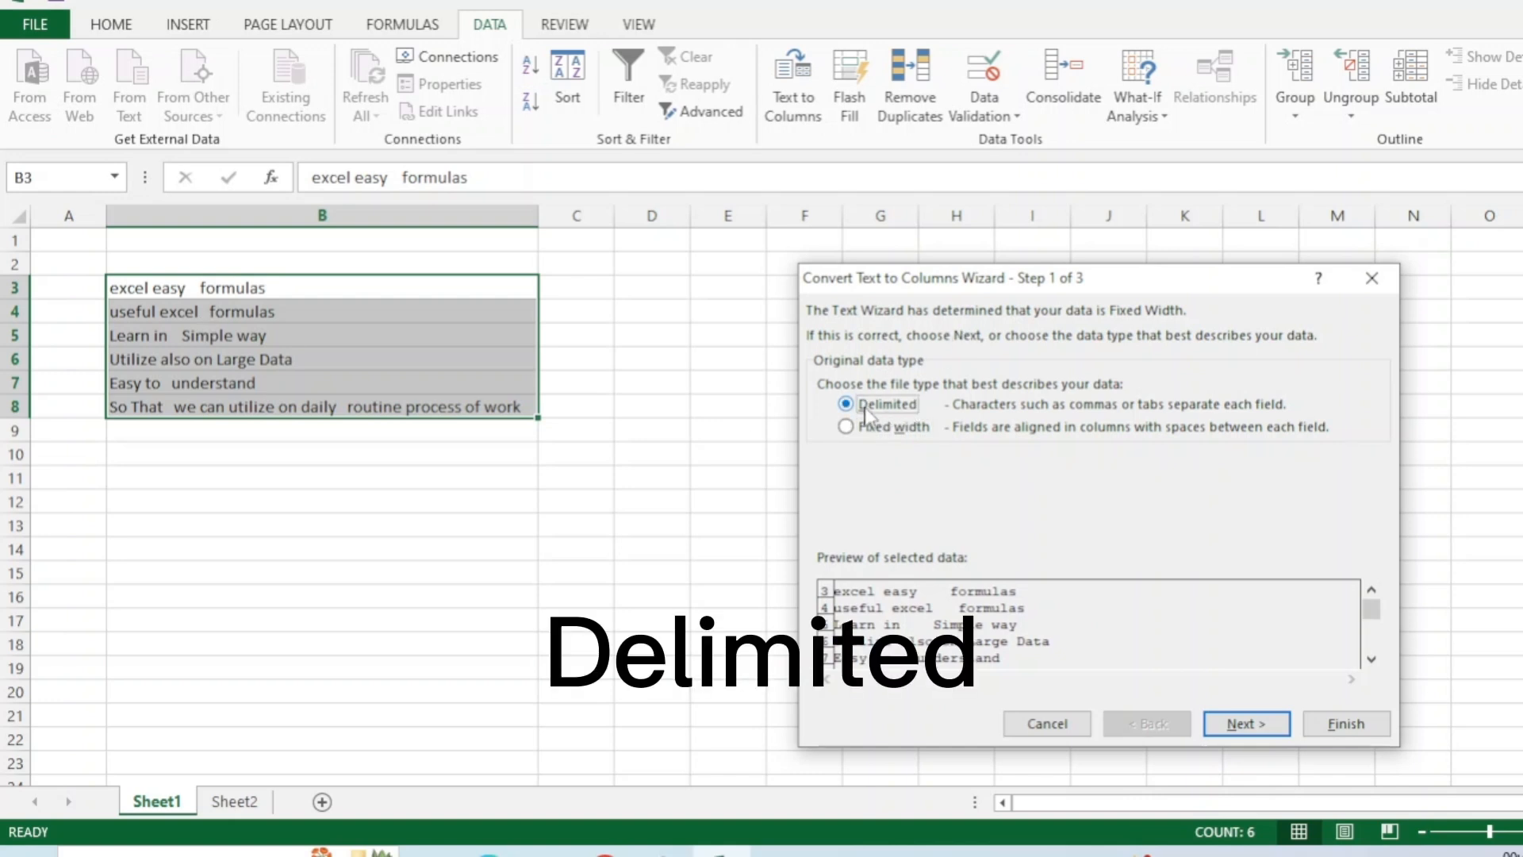
left_click_drag(971, 280, 961, 156)
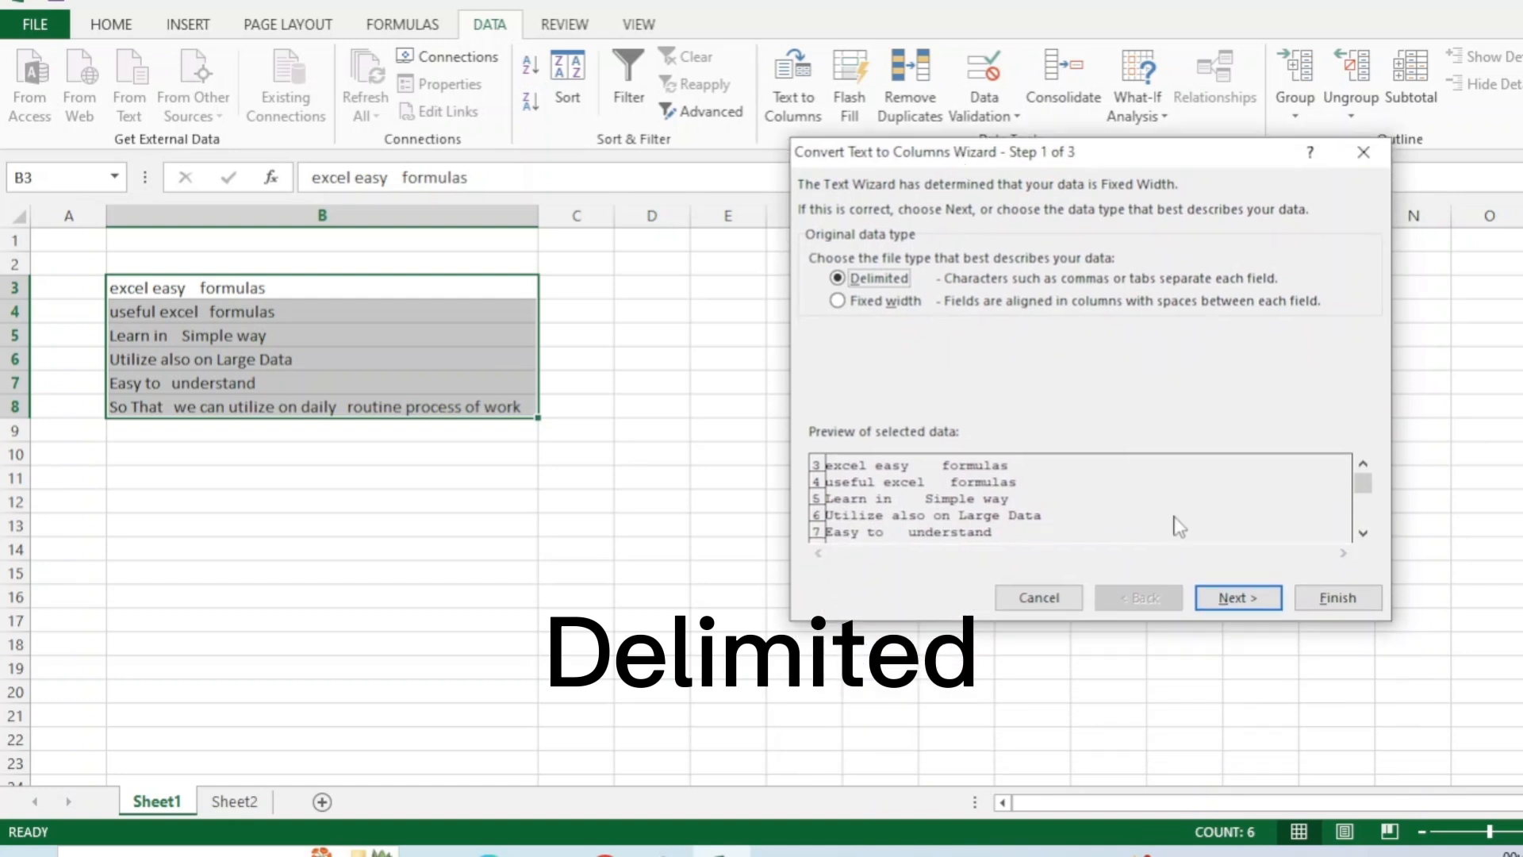
left_click(1236, 597)
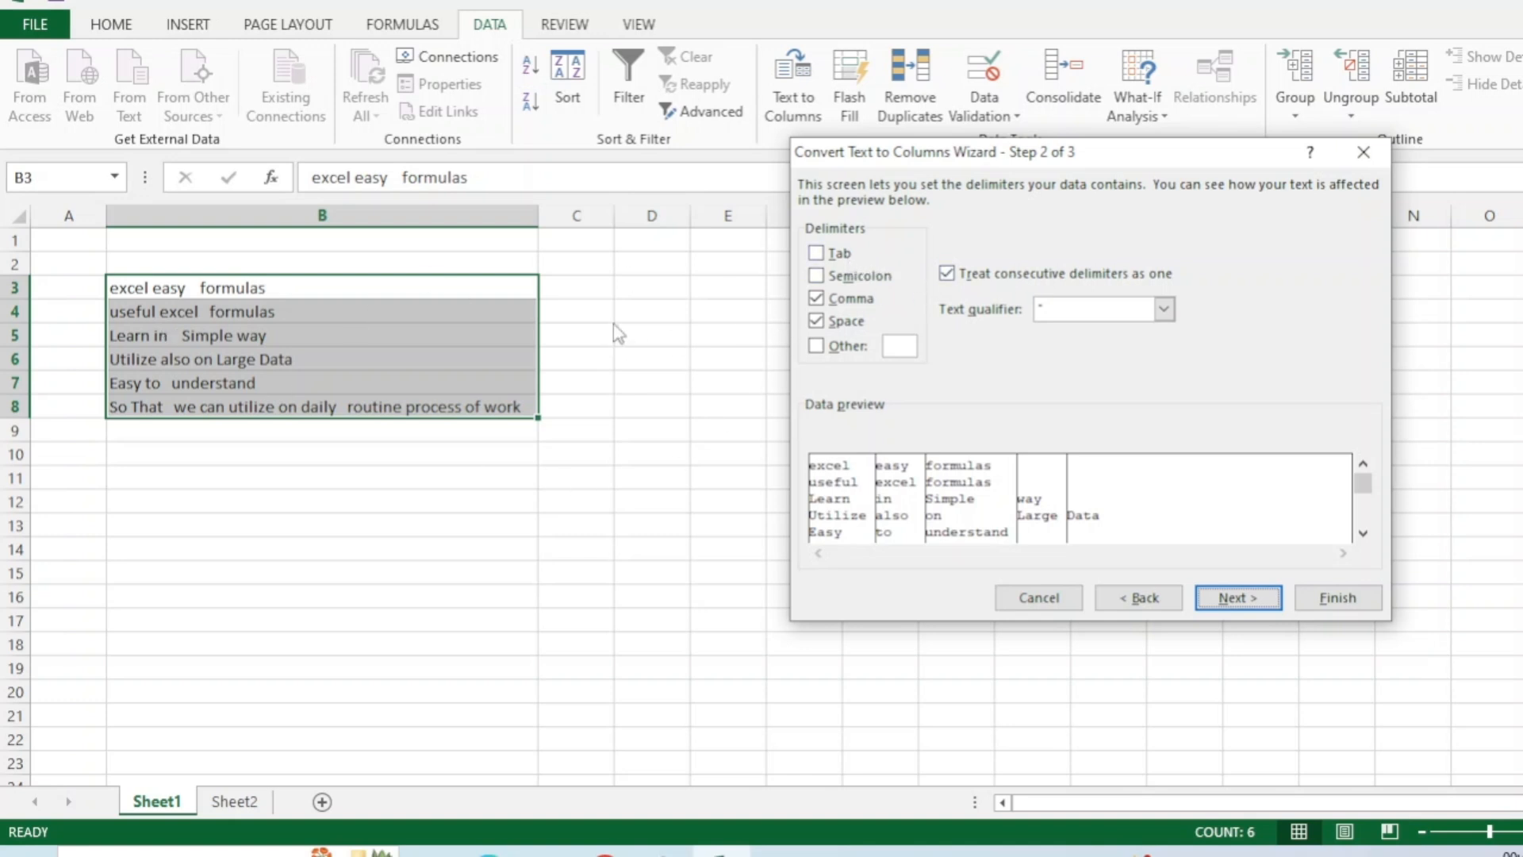
Step: Add Tab and Semicolon to the Comma and Space delimiters, leave Other off and accept the delimiter settings
left_click(839, 255)
left_click(859, 278)
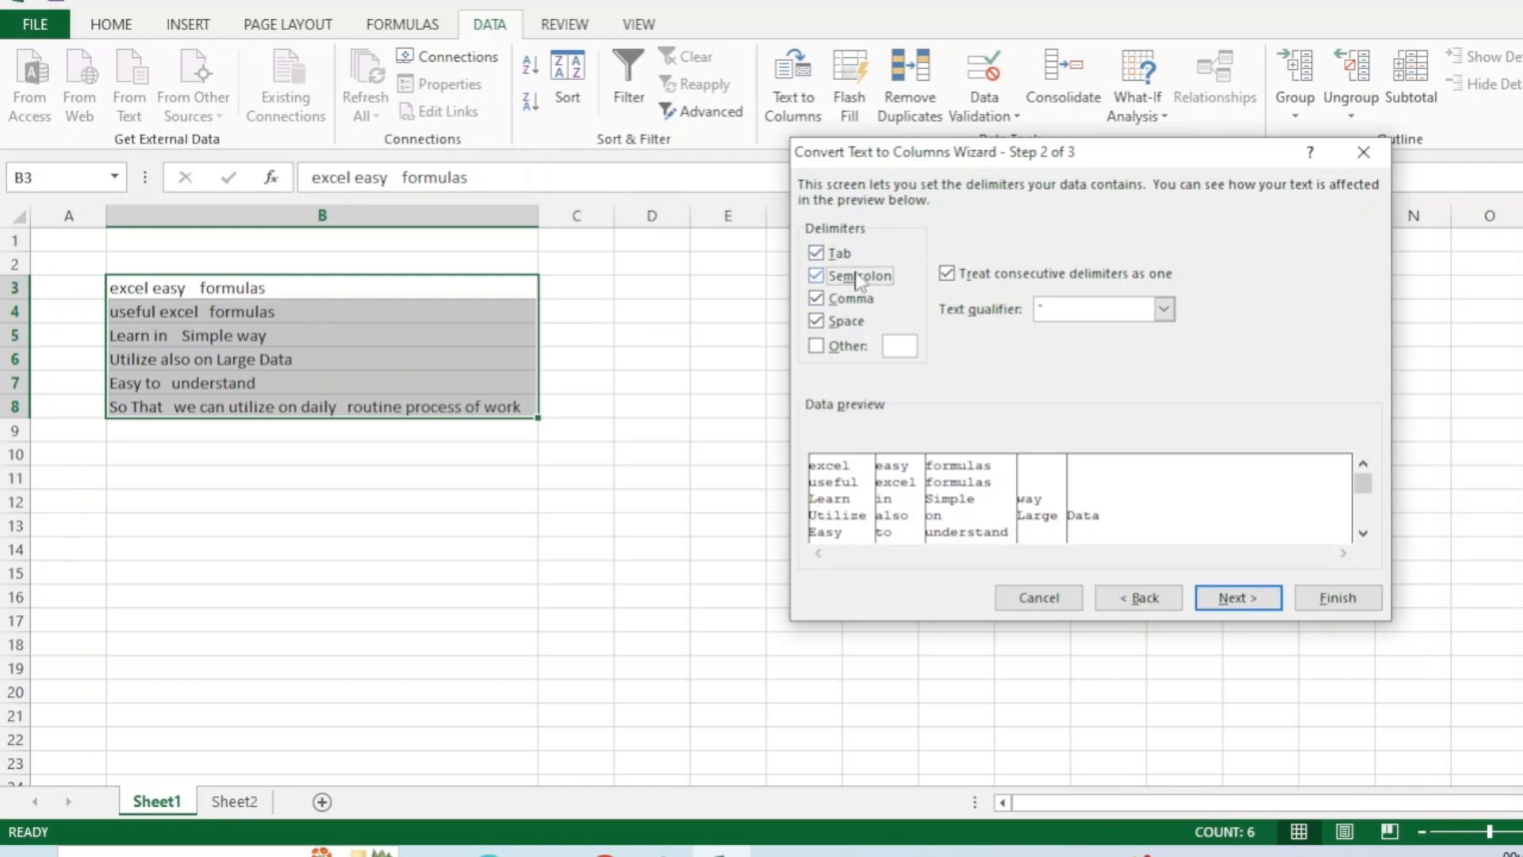
left_click(846, 350)
left_click(847, 351)
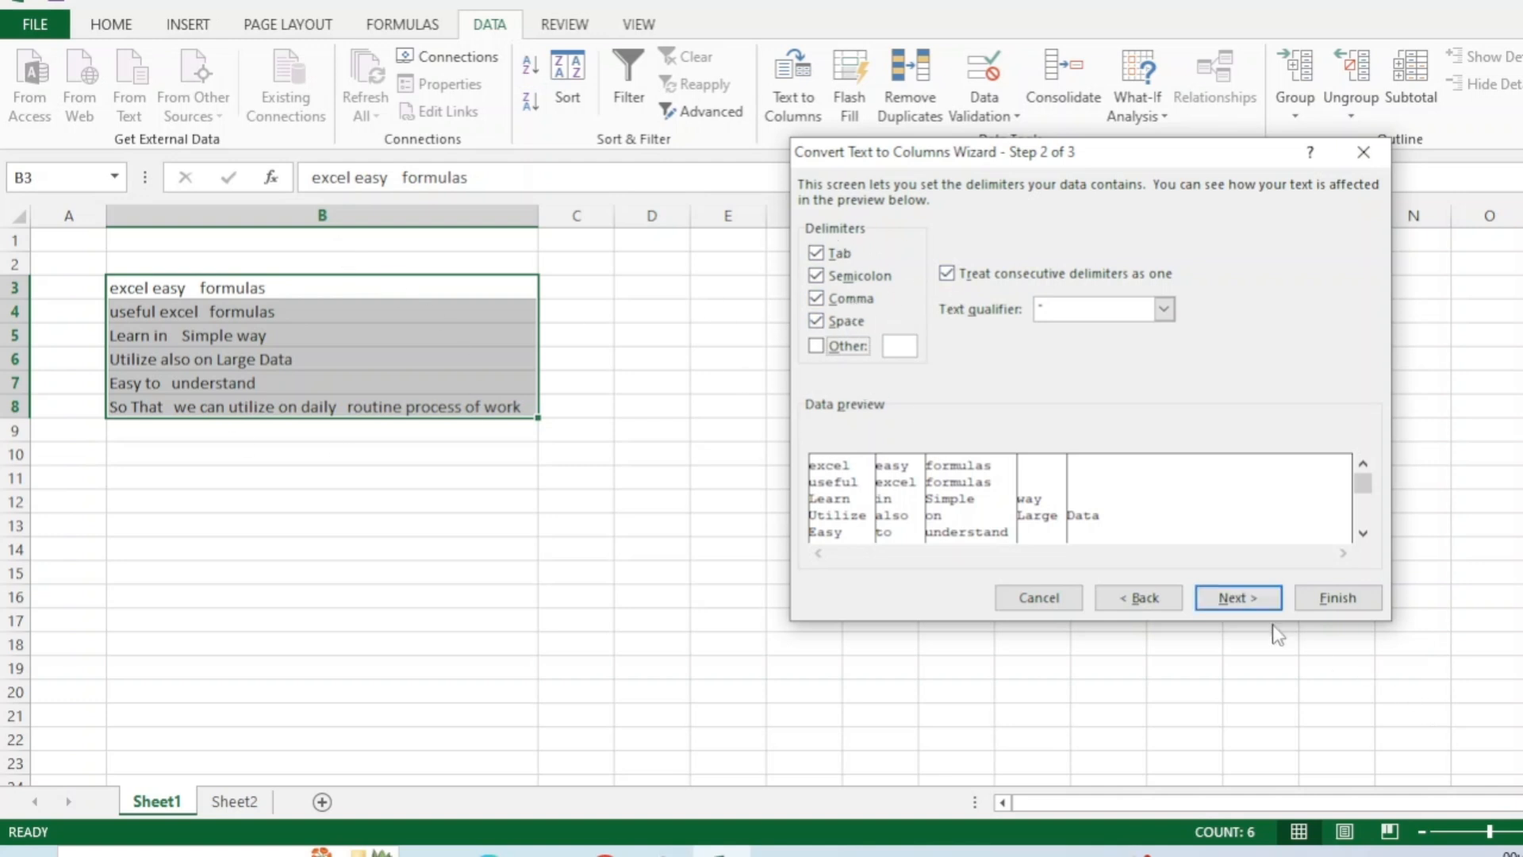
left_click(1240, 599)
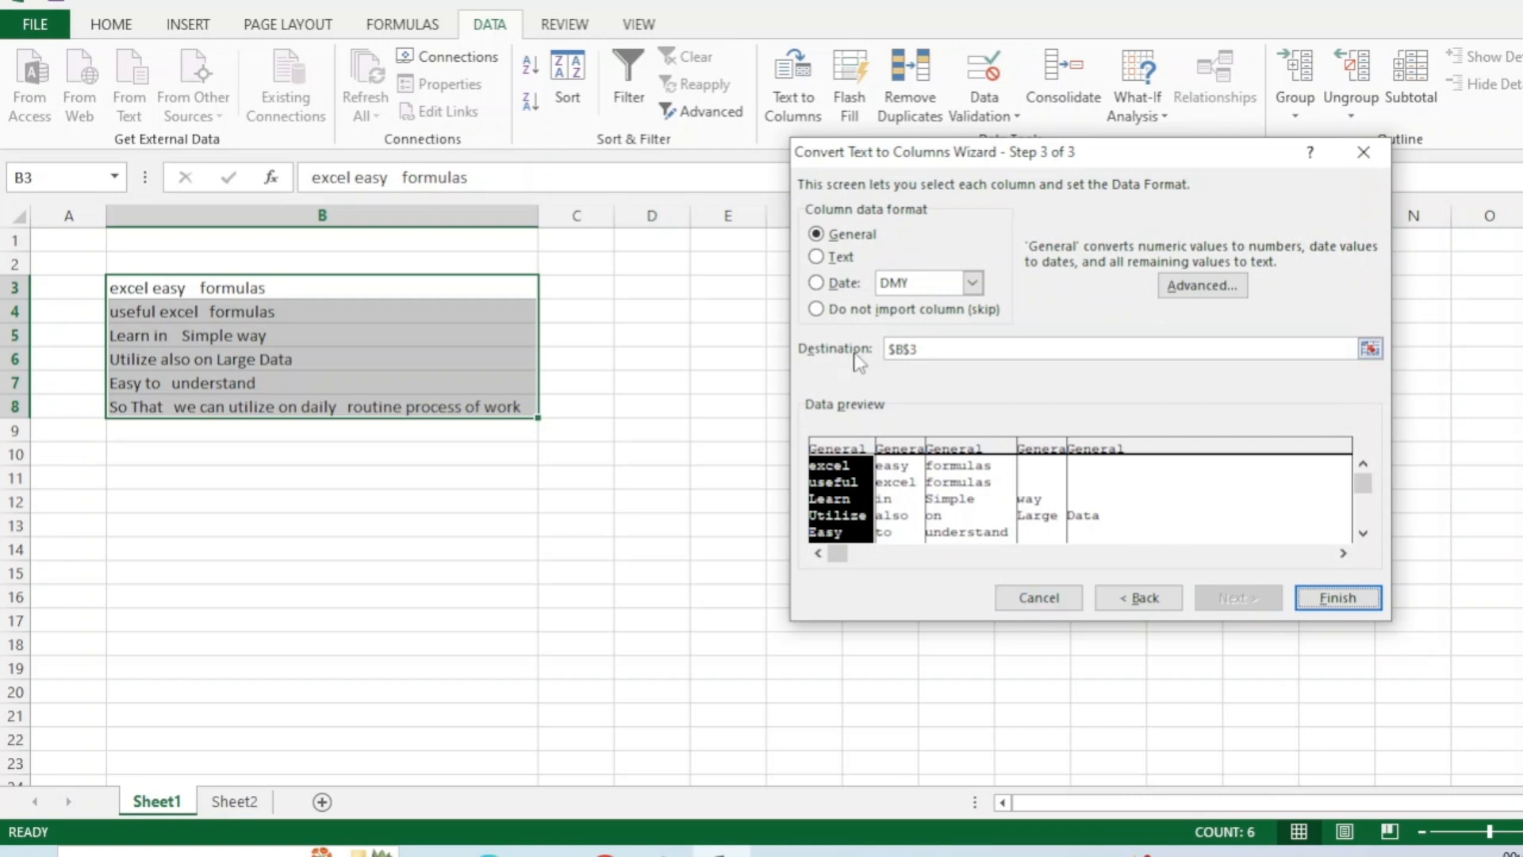
Step: Set the first split column's data format to Text and output the split words starting at D3
left_click(825, 262)
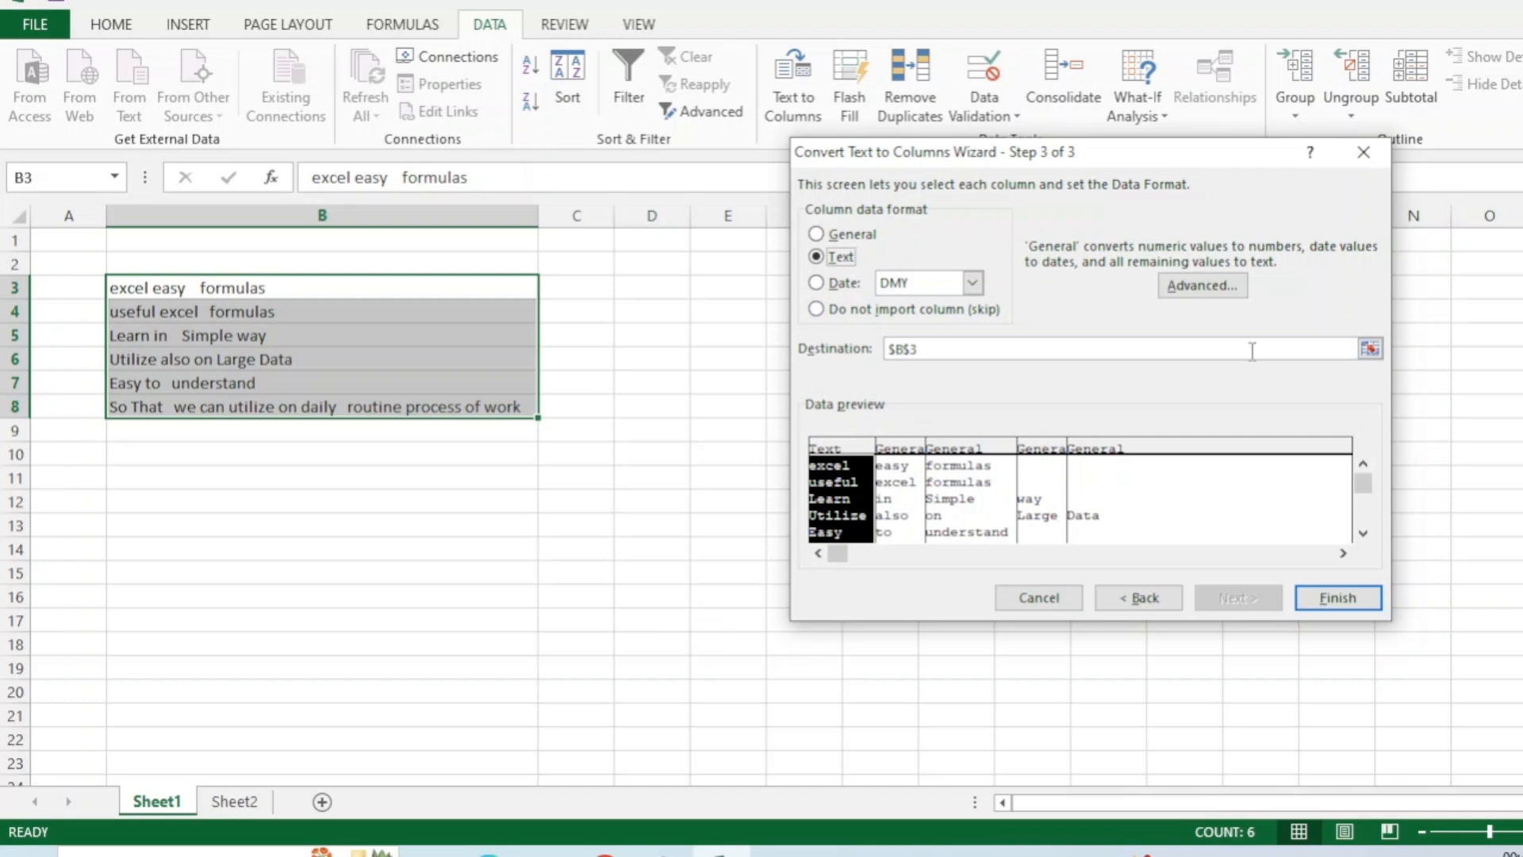
left_click(1370, 350)
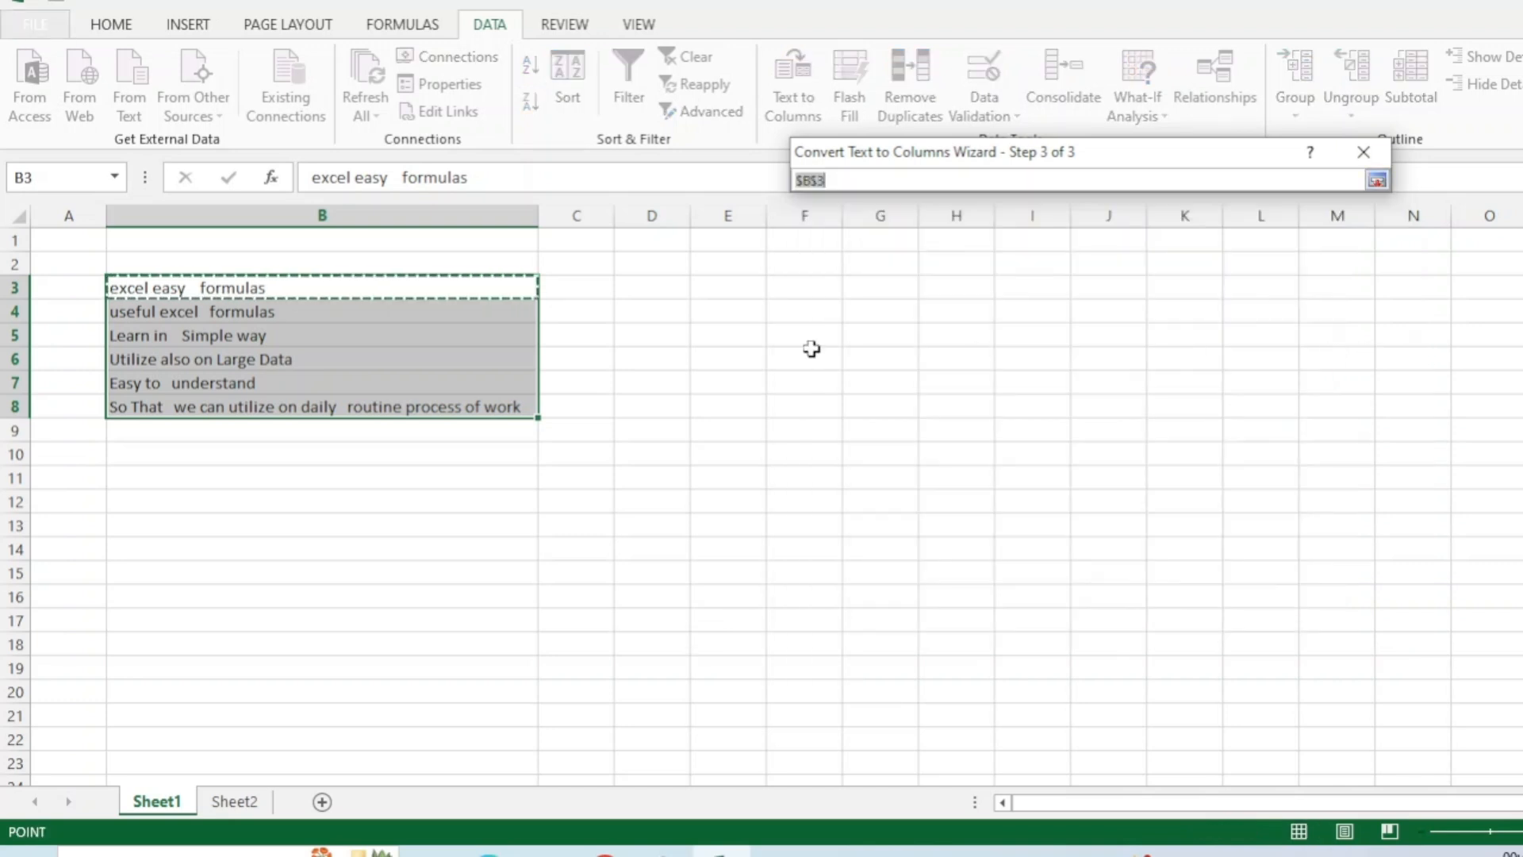
left_click(631, 285)
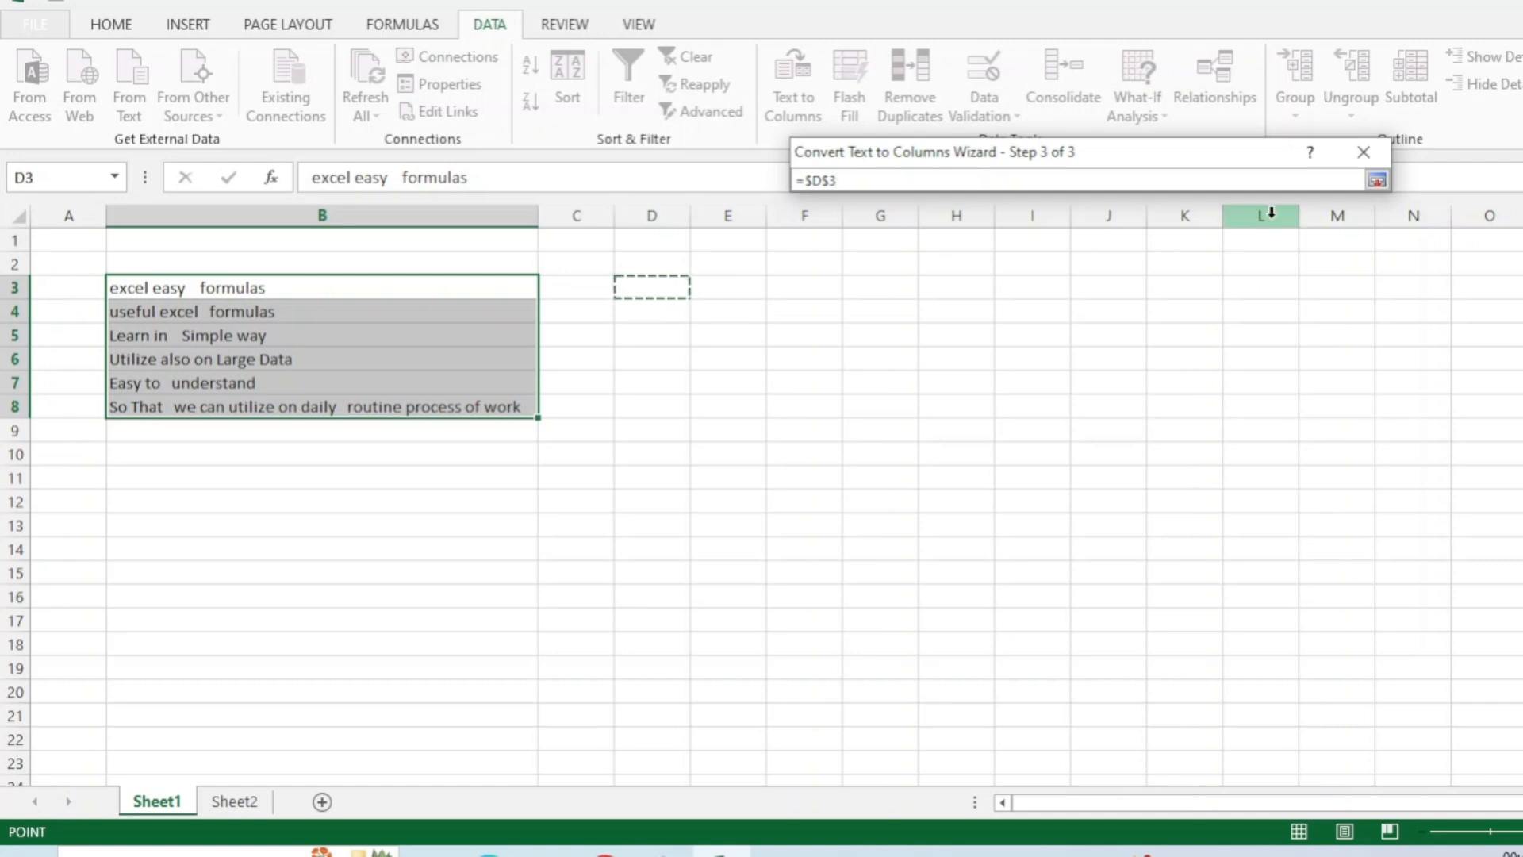
left_click(1376, 161)
left_click(1331, 592)
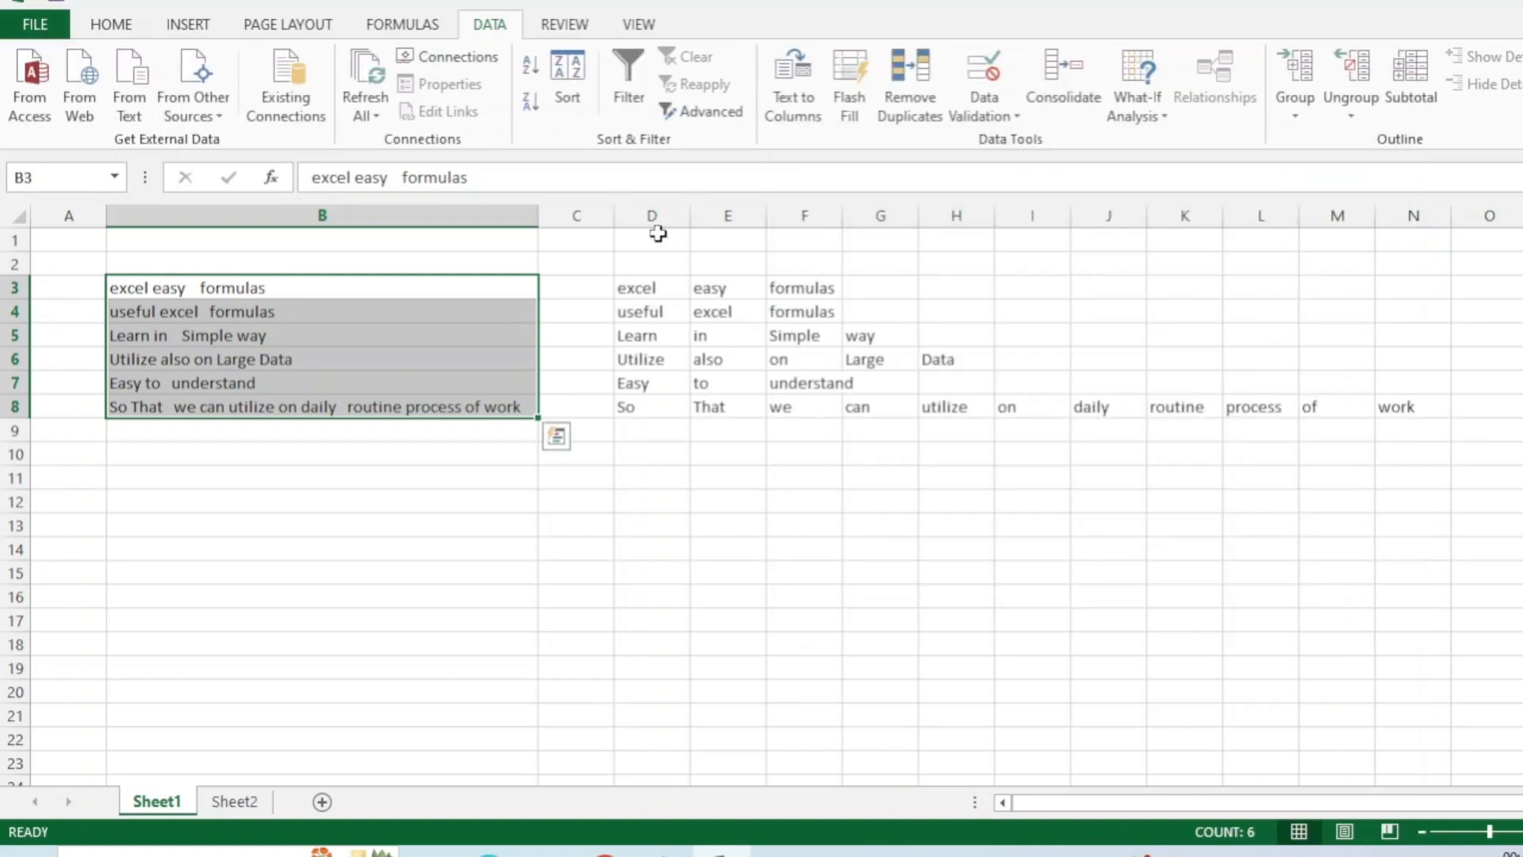
Step: Autofit the widths of columns C to O to the split words
left_click_drag(578, 212, 1503, 266)
double_click(699, 211)
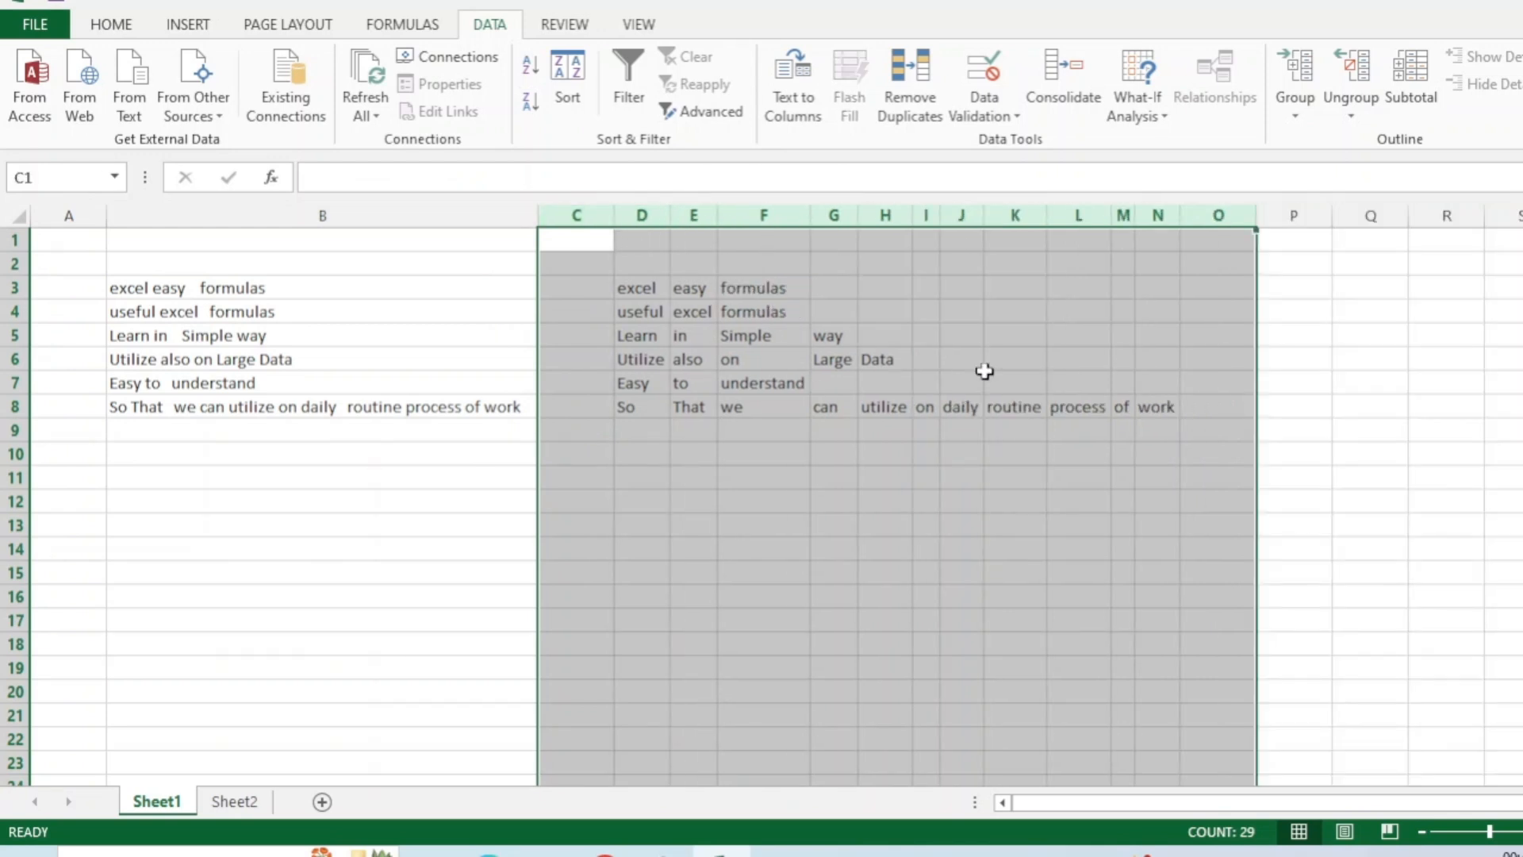
left_click(1447, 453)
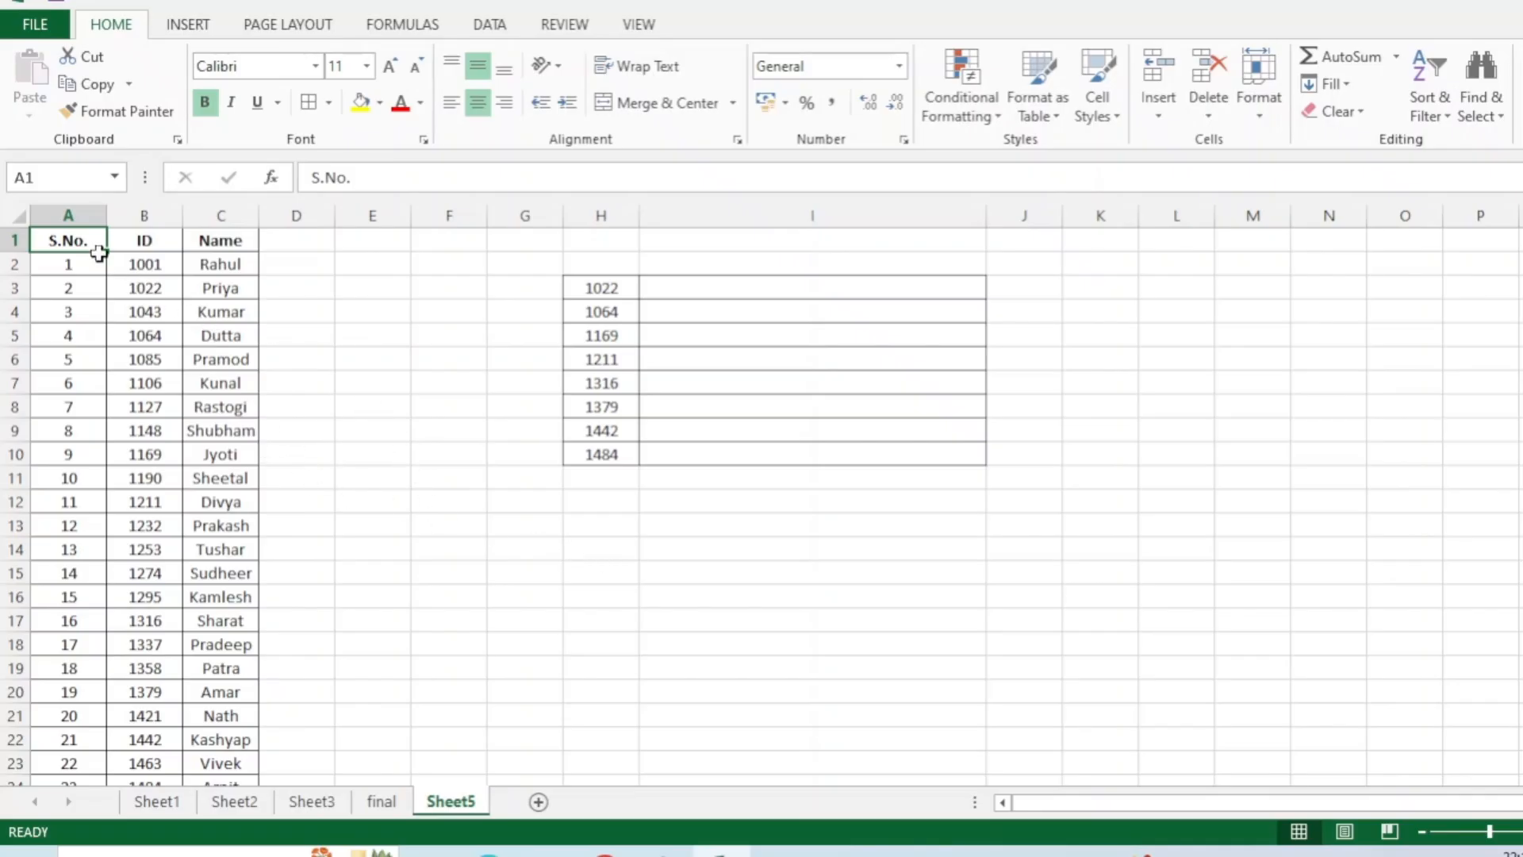
Step: Examine the S.No., ID and Name table in columns A to C and the lookup range H3:I10 on Sheet5
left_click_drag(74, 213, 196, 212)
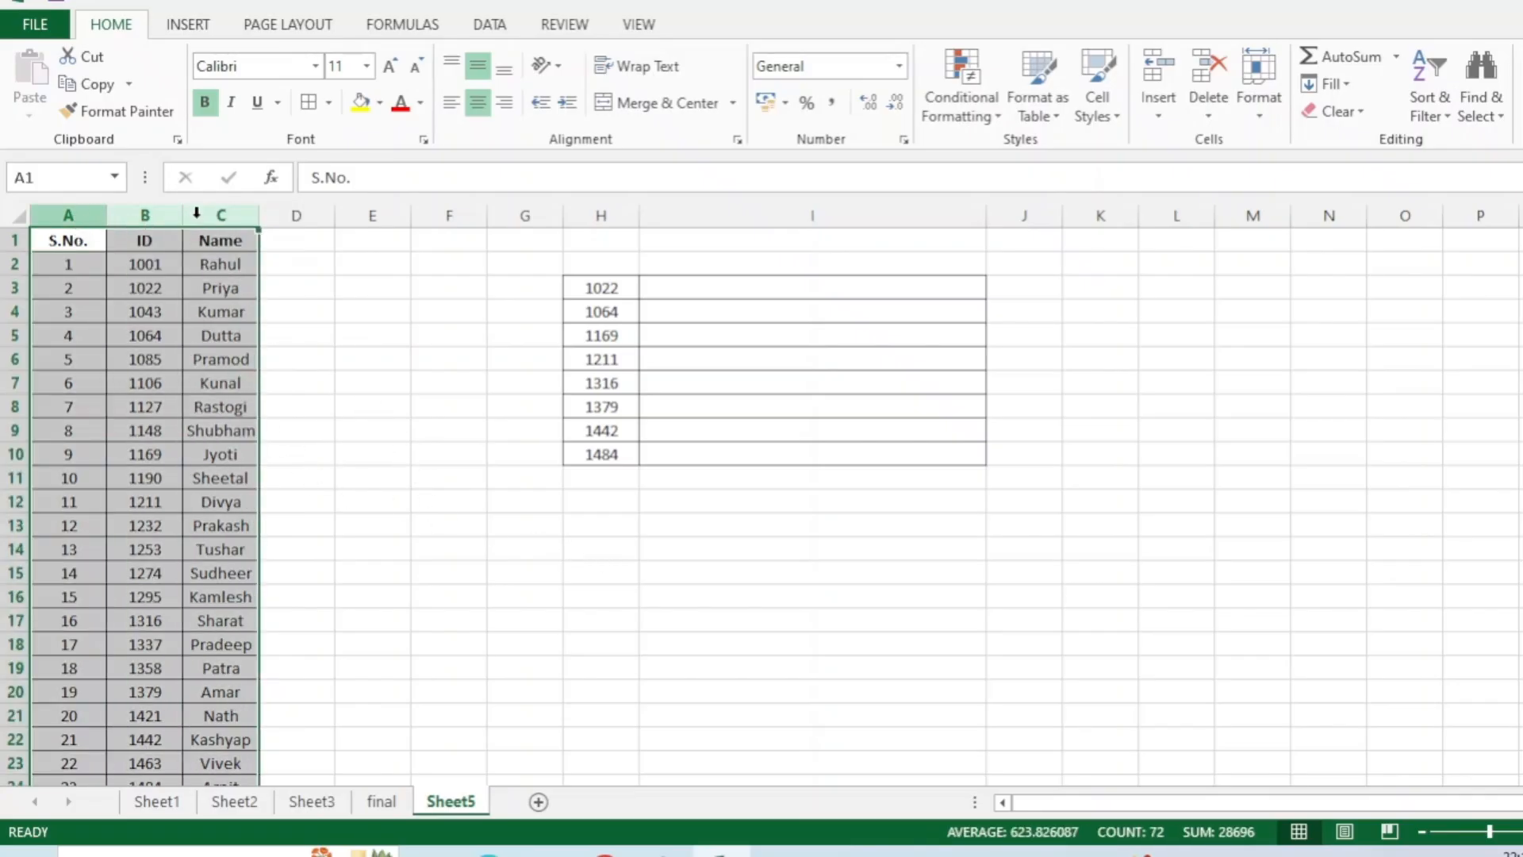
left_click(140, 239)
left_click(224, 239)
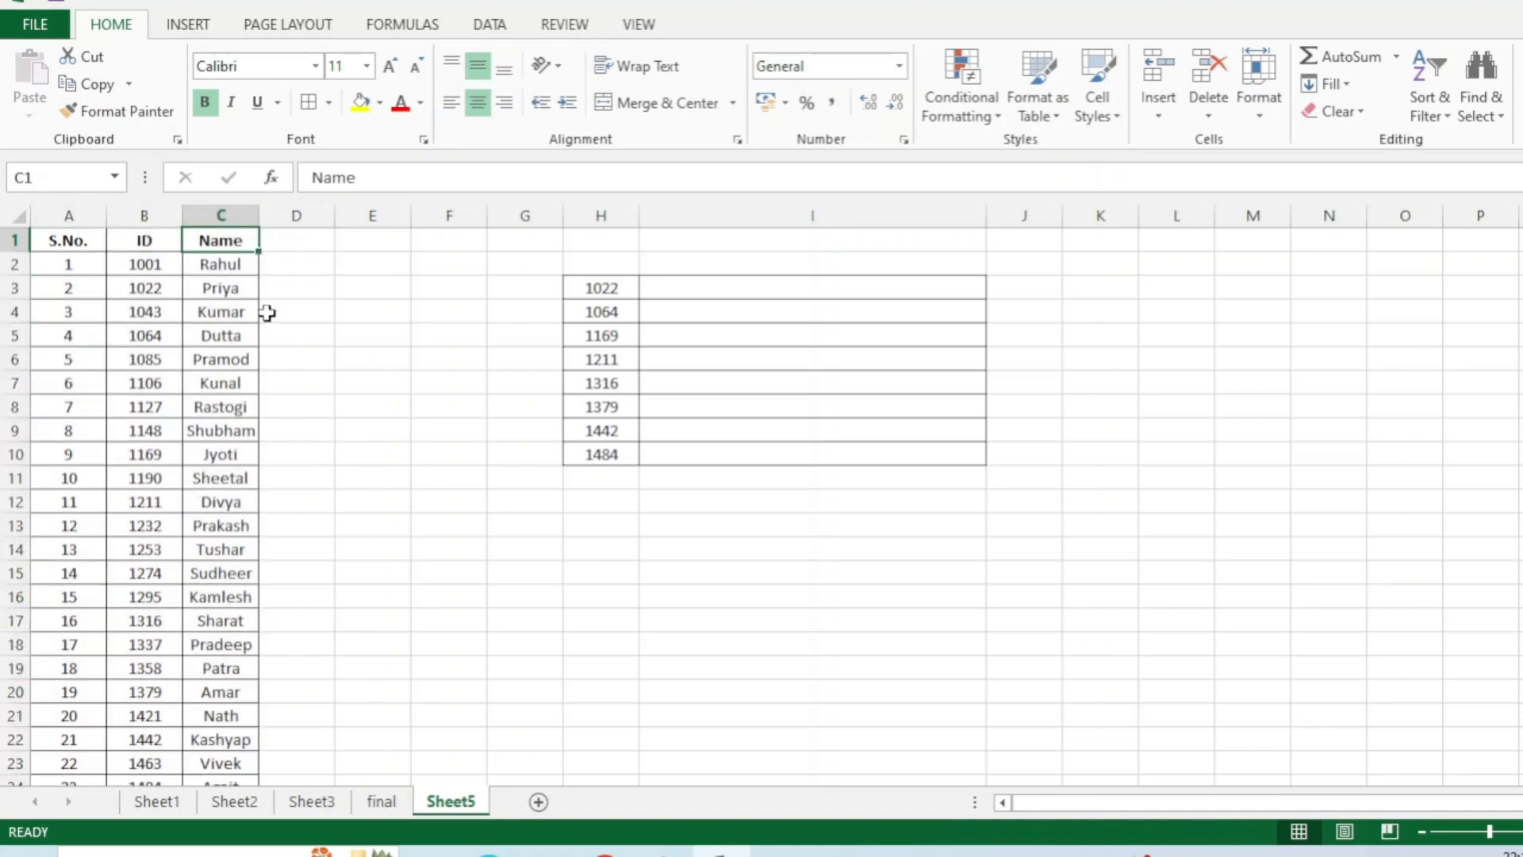
left_click_drag(617, 282, 590, 459)
left_click(601, 291)
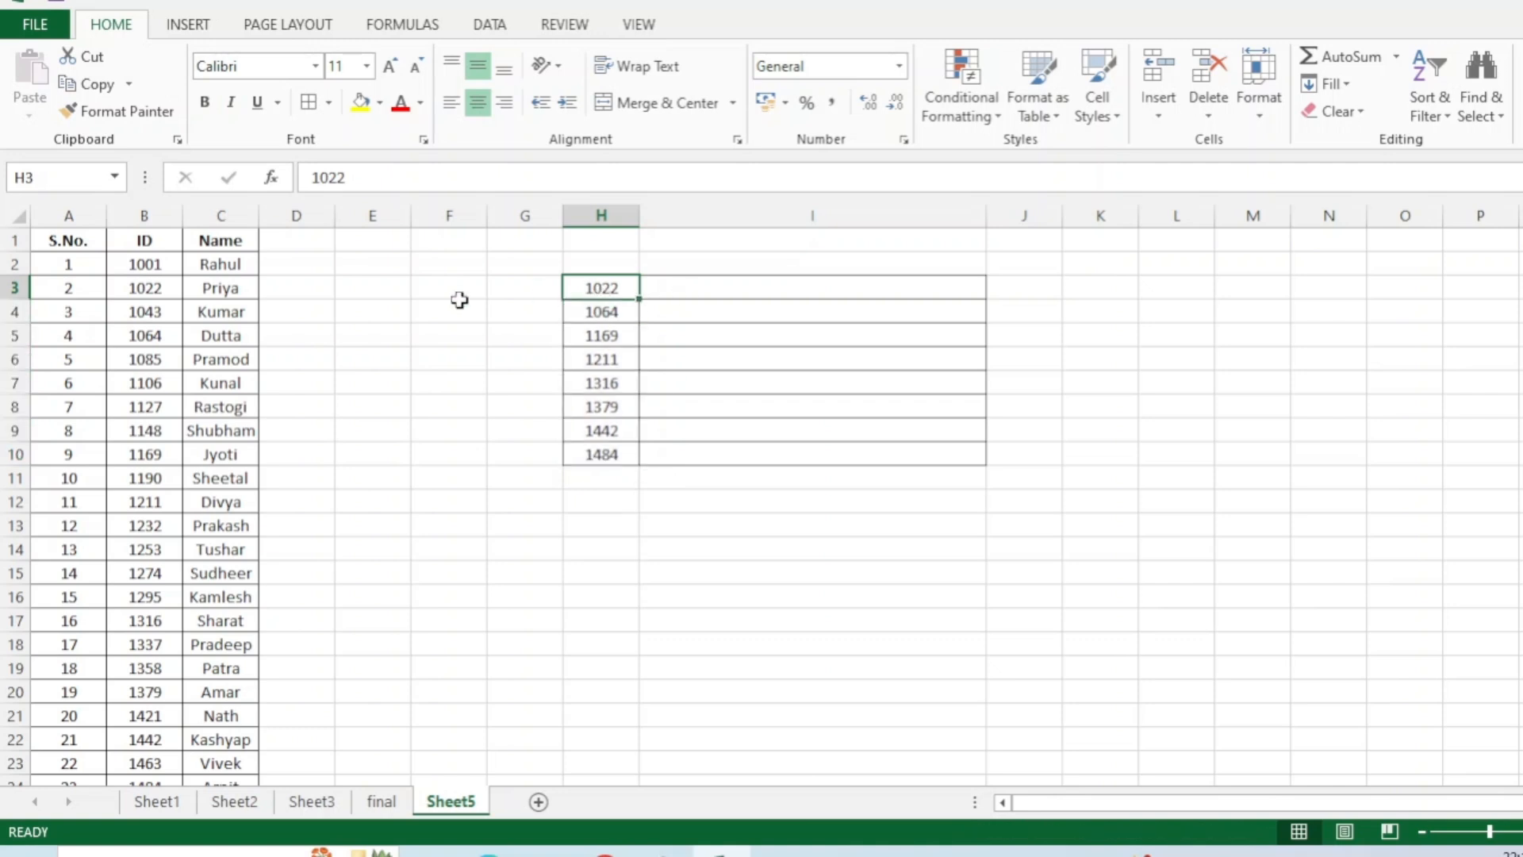
left_click(145, 308)
left_click(151, 211)
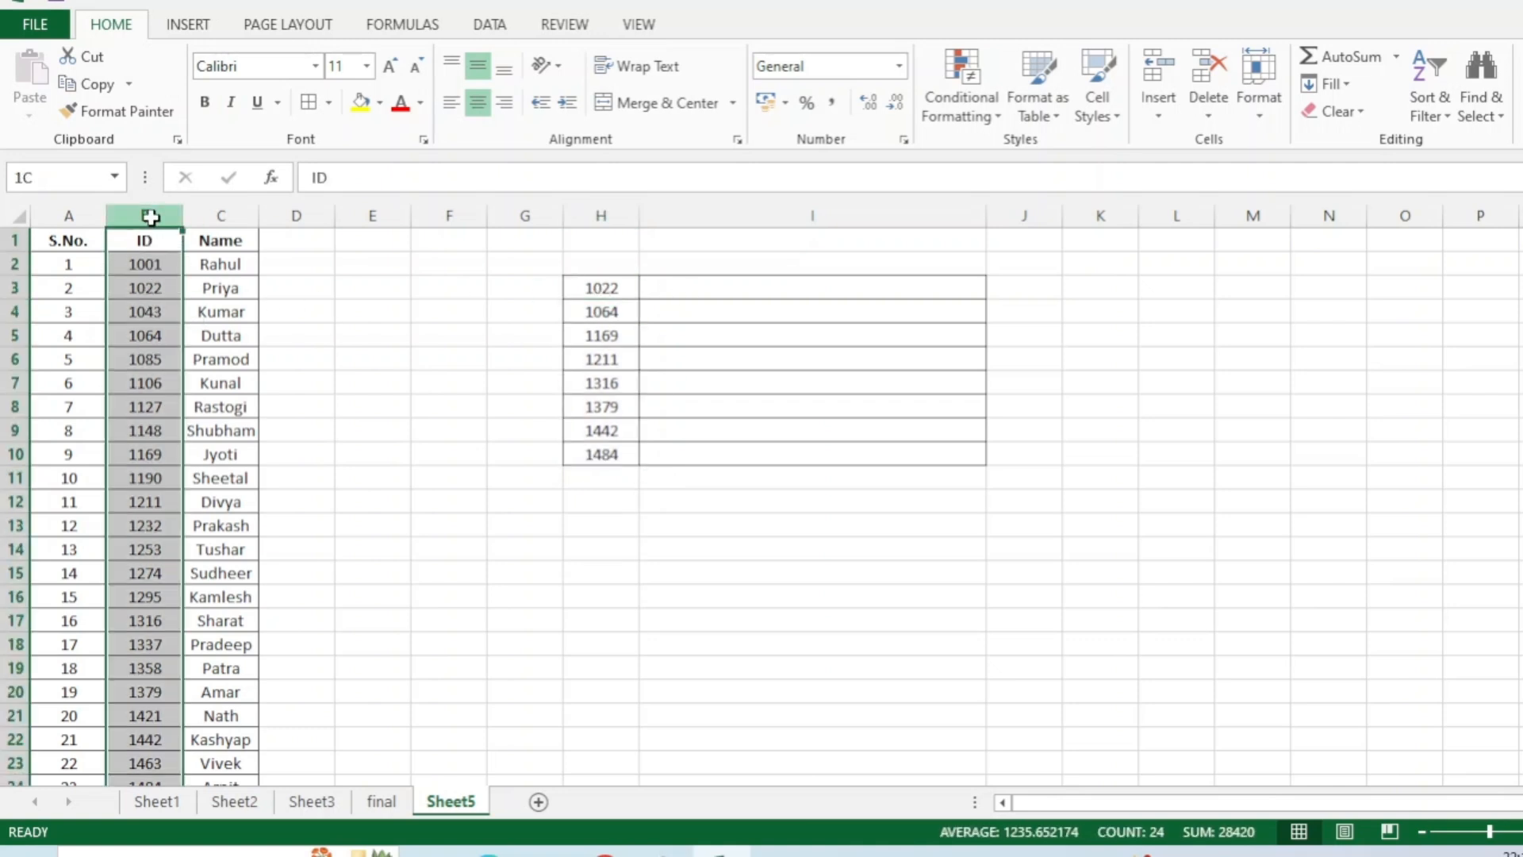
left_click_drag(703, 289, 703, 455)
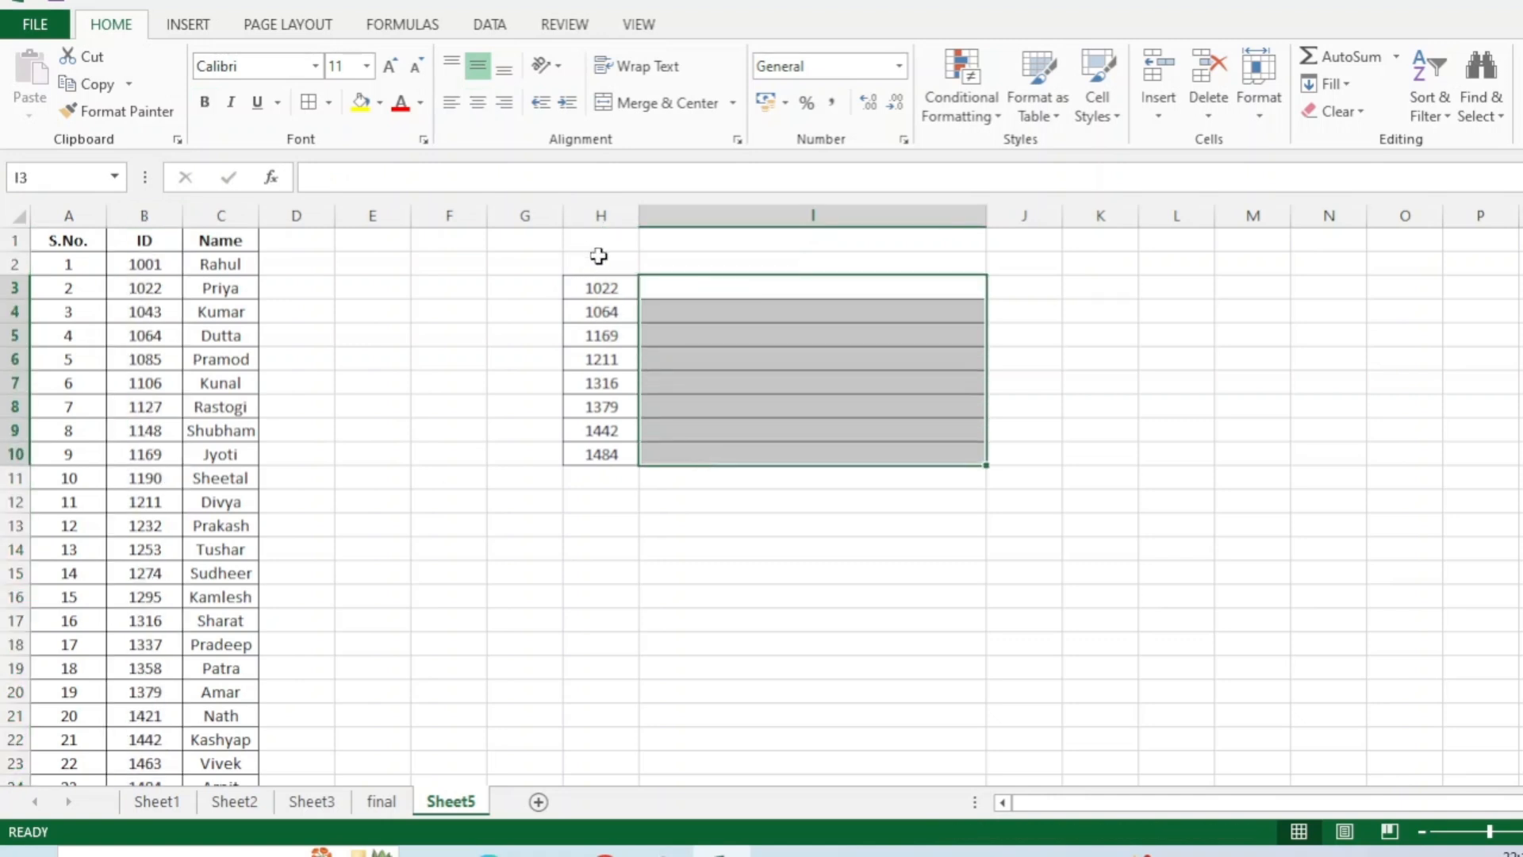
Step: Label the lookup table with the headers ID in H2 and Name in I2
left_click(599, 259)
type("ID")
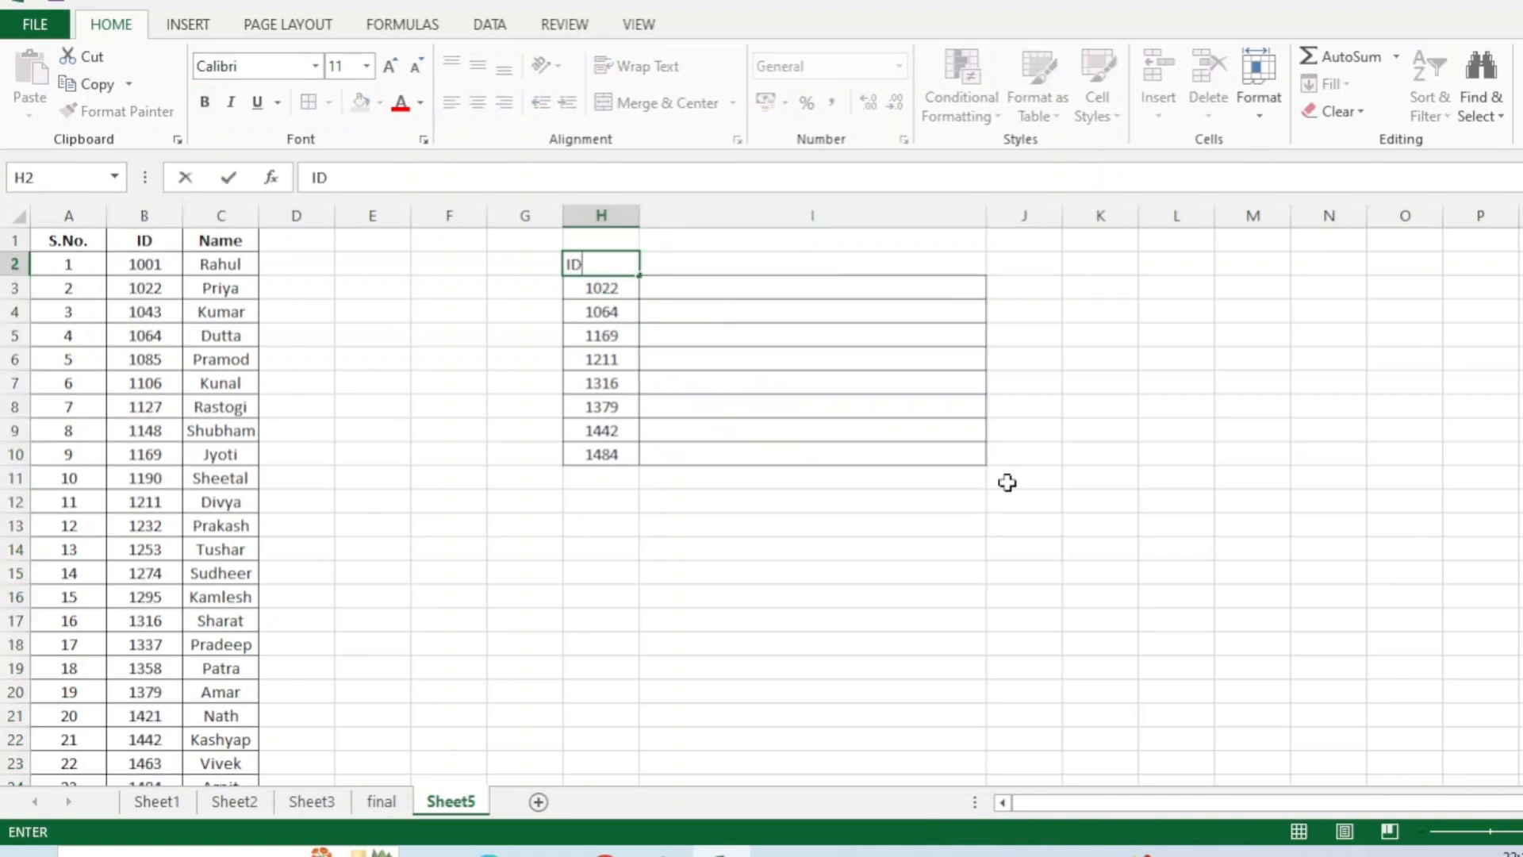
key("Tab")
type("Nam")
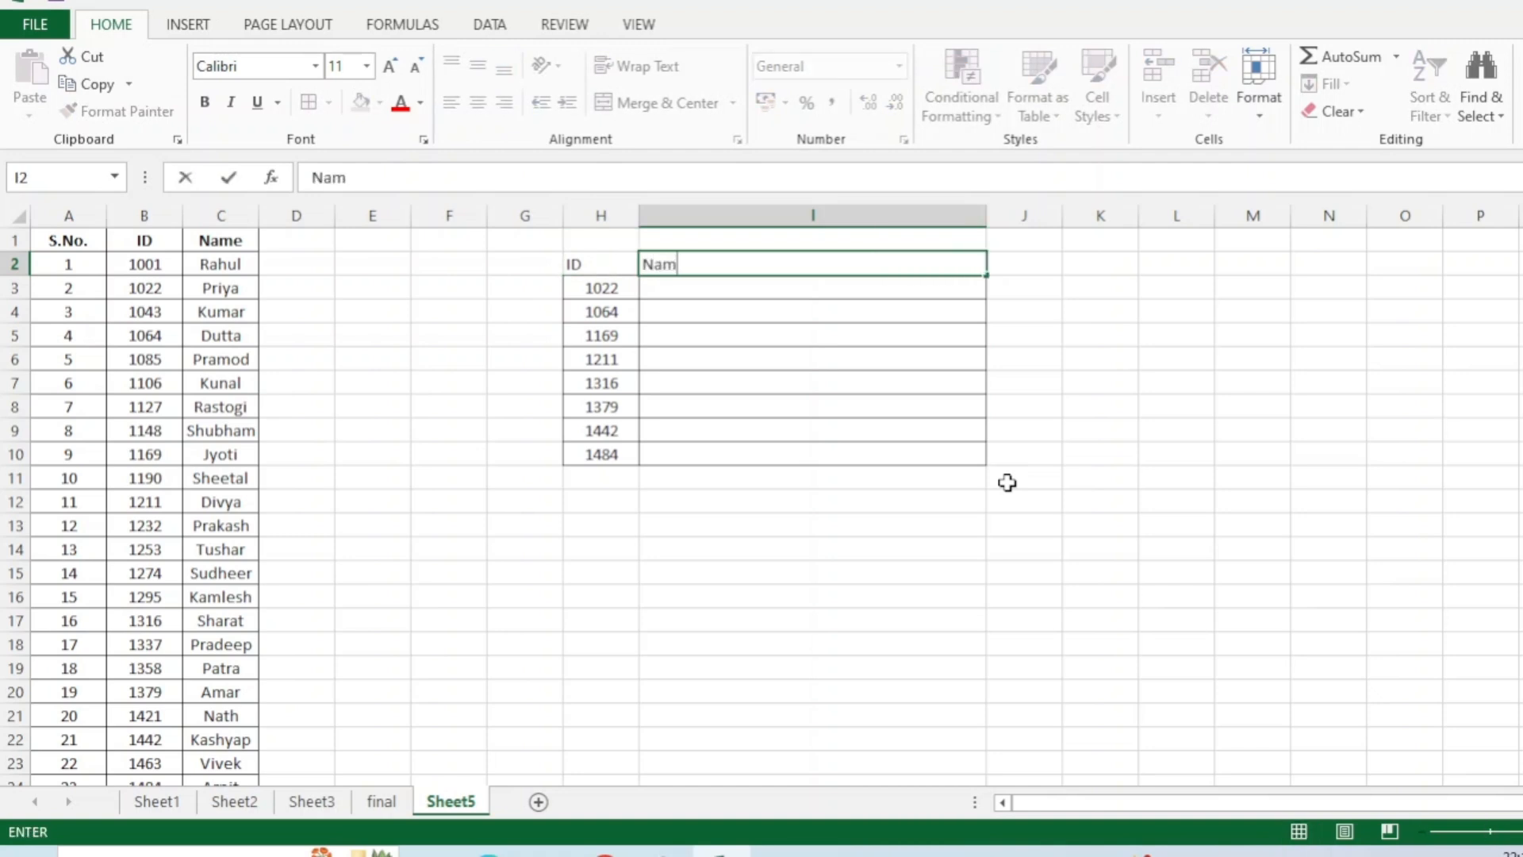
key("Return")
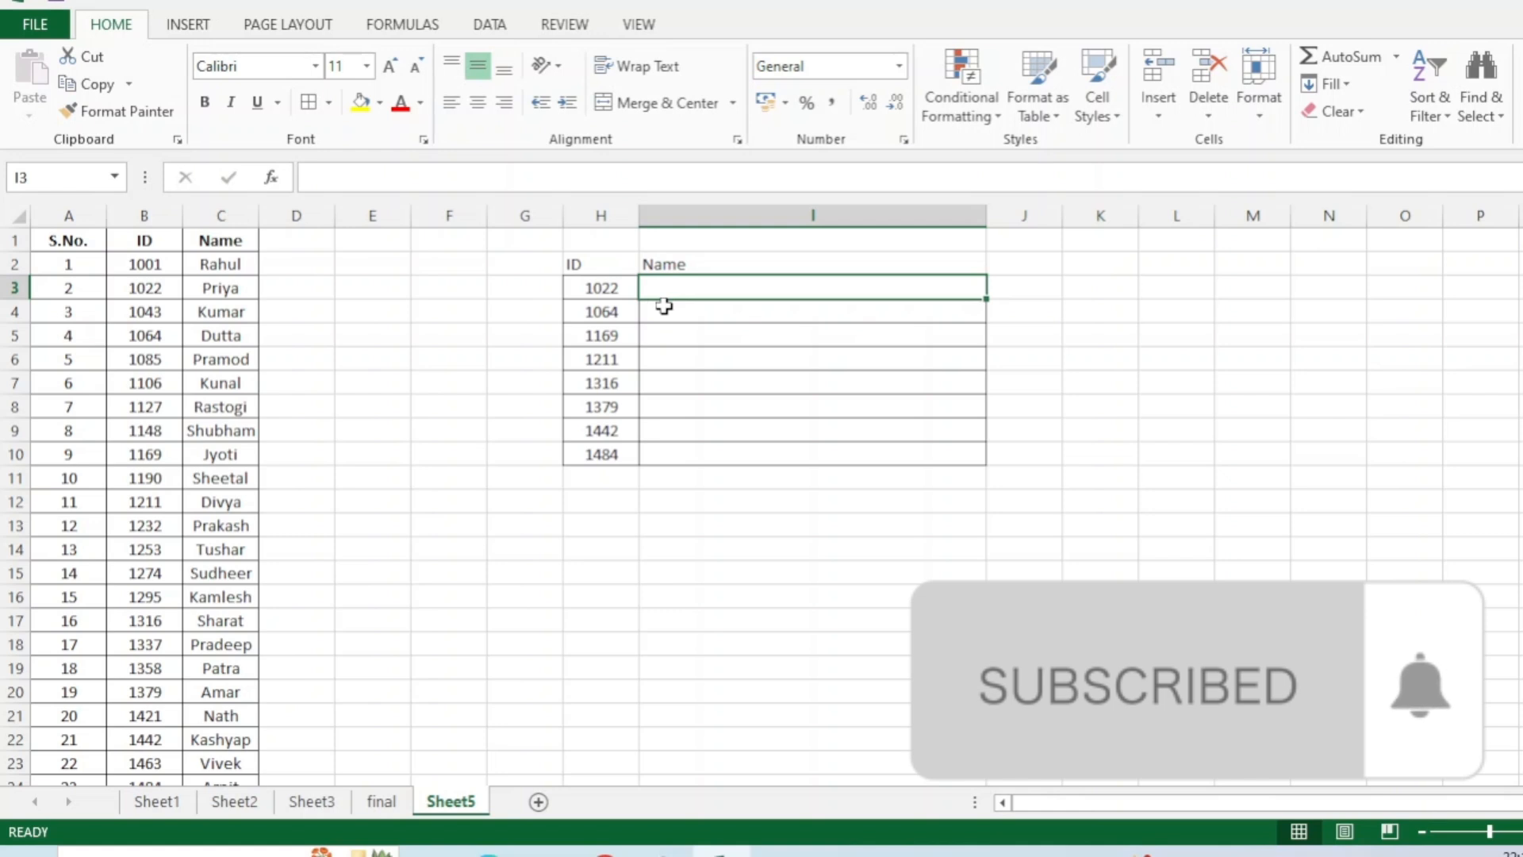
Step: Trace the ID in H3 to its matching row in columns B and C, and compare ID columns B and H
left_click(597, 289)
left_click(160, 355)
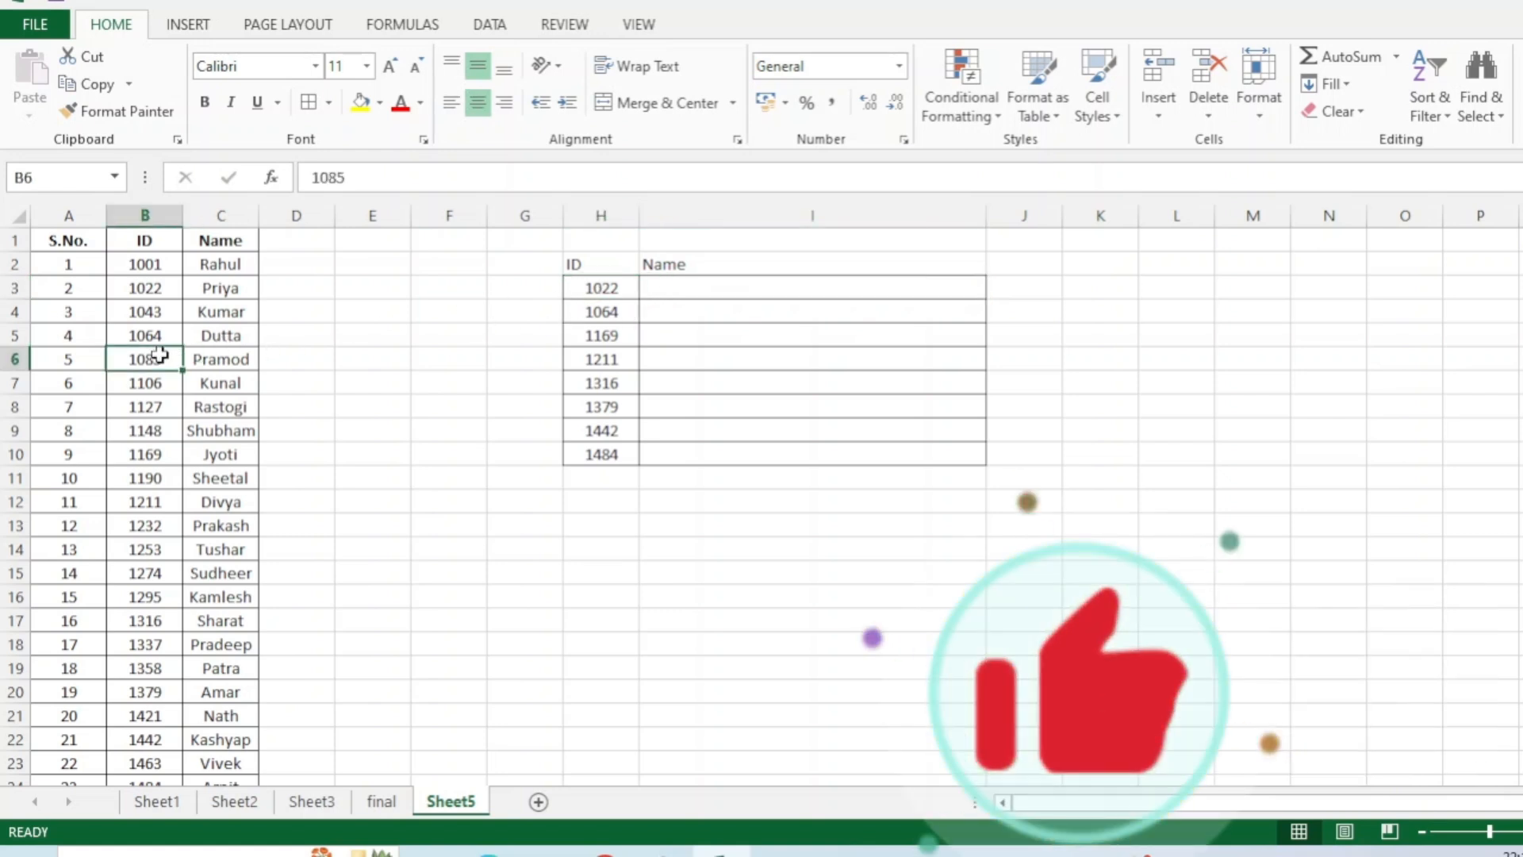
left_click(605, 288)
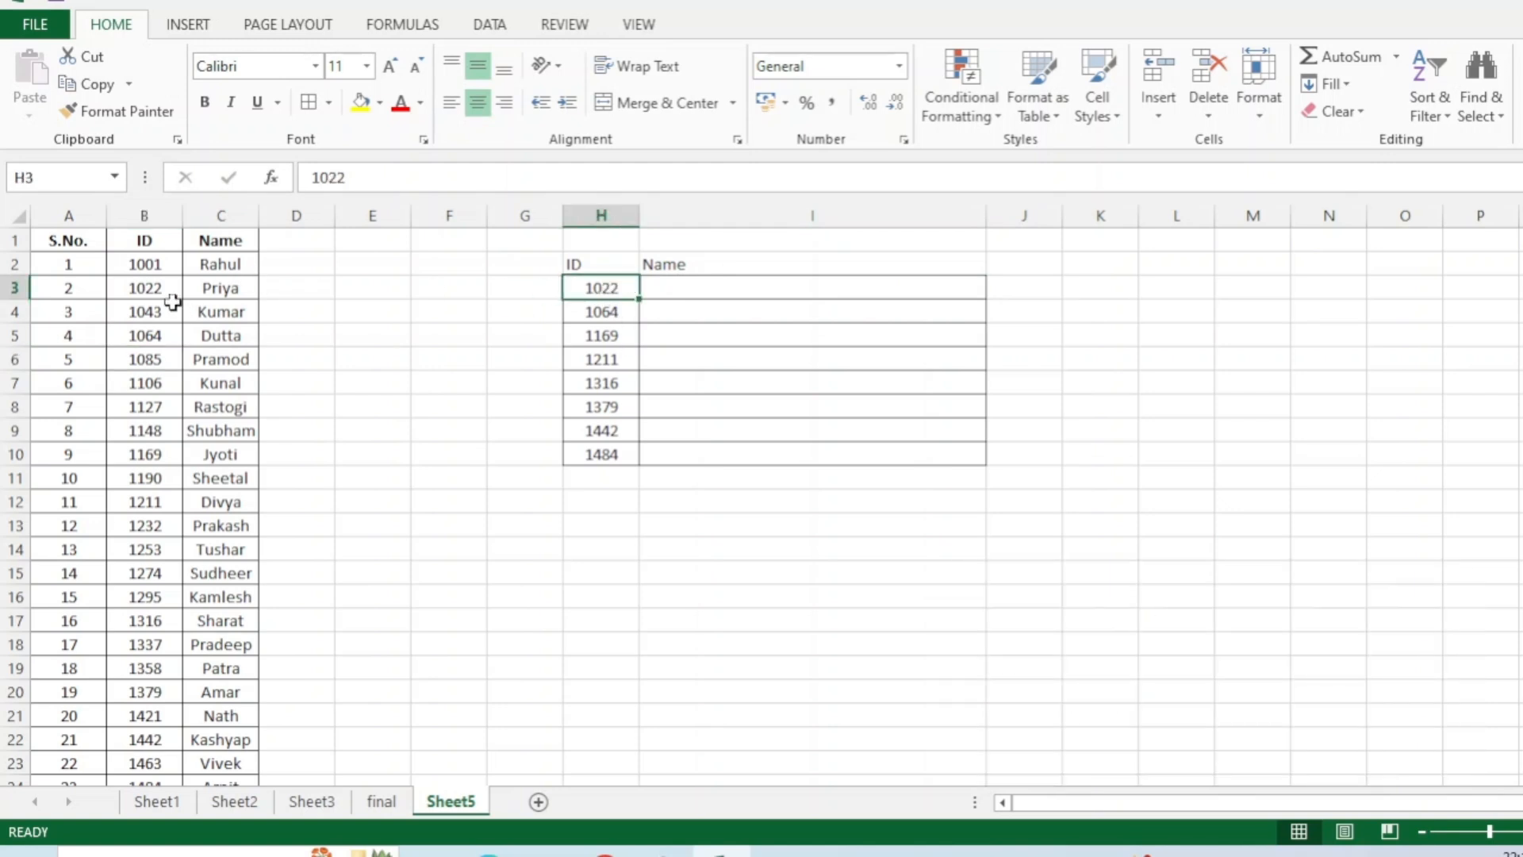
left_click(151, 288)
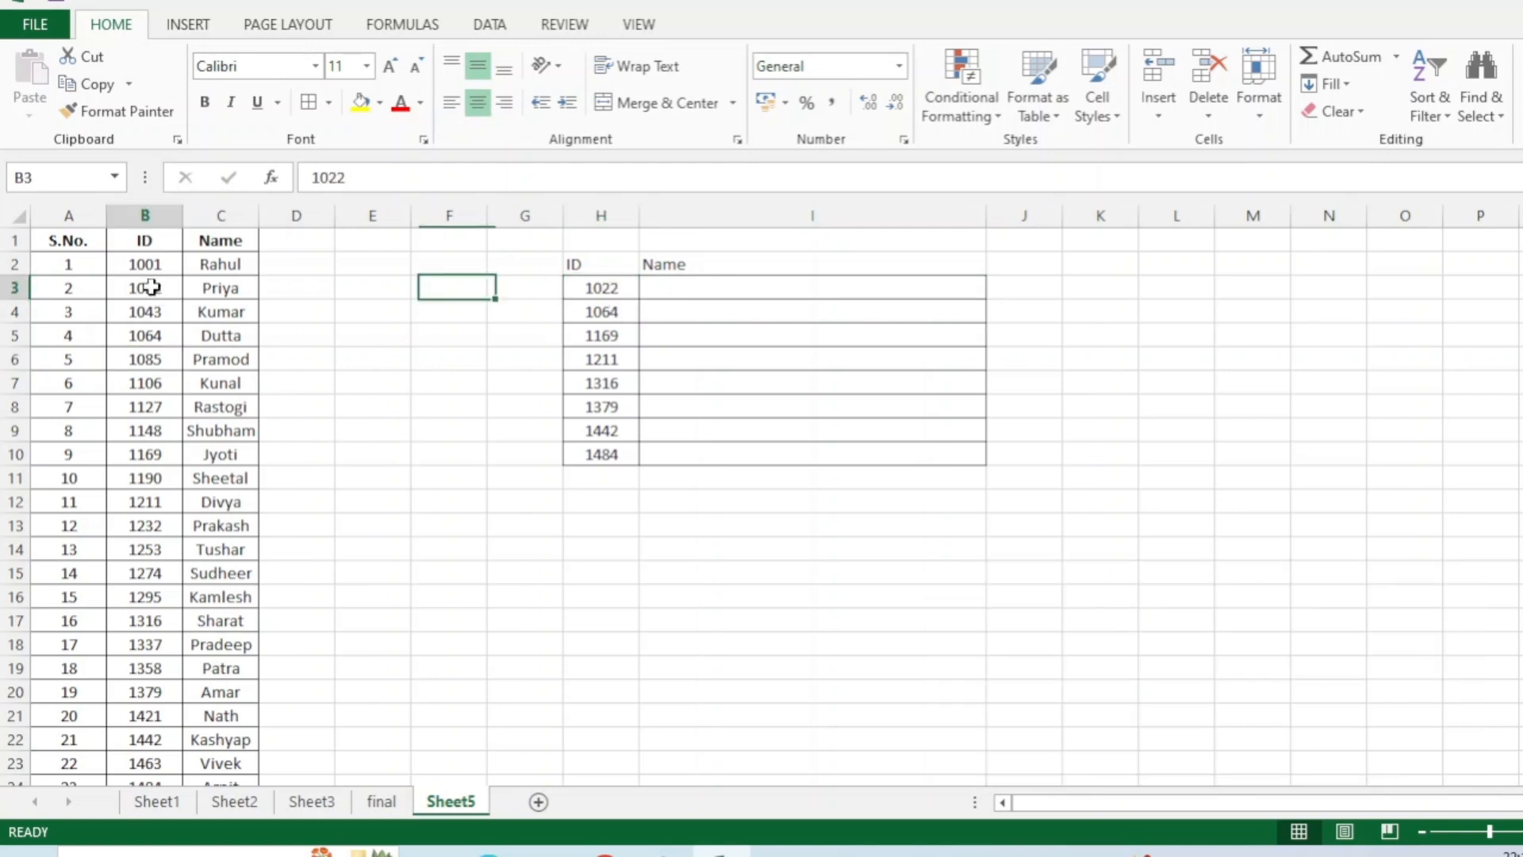
left_click(238, 286)
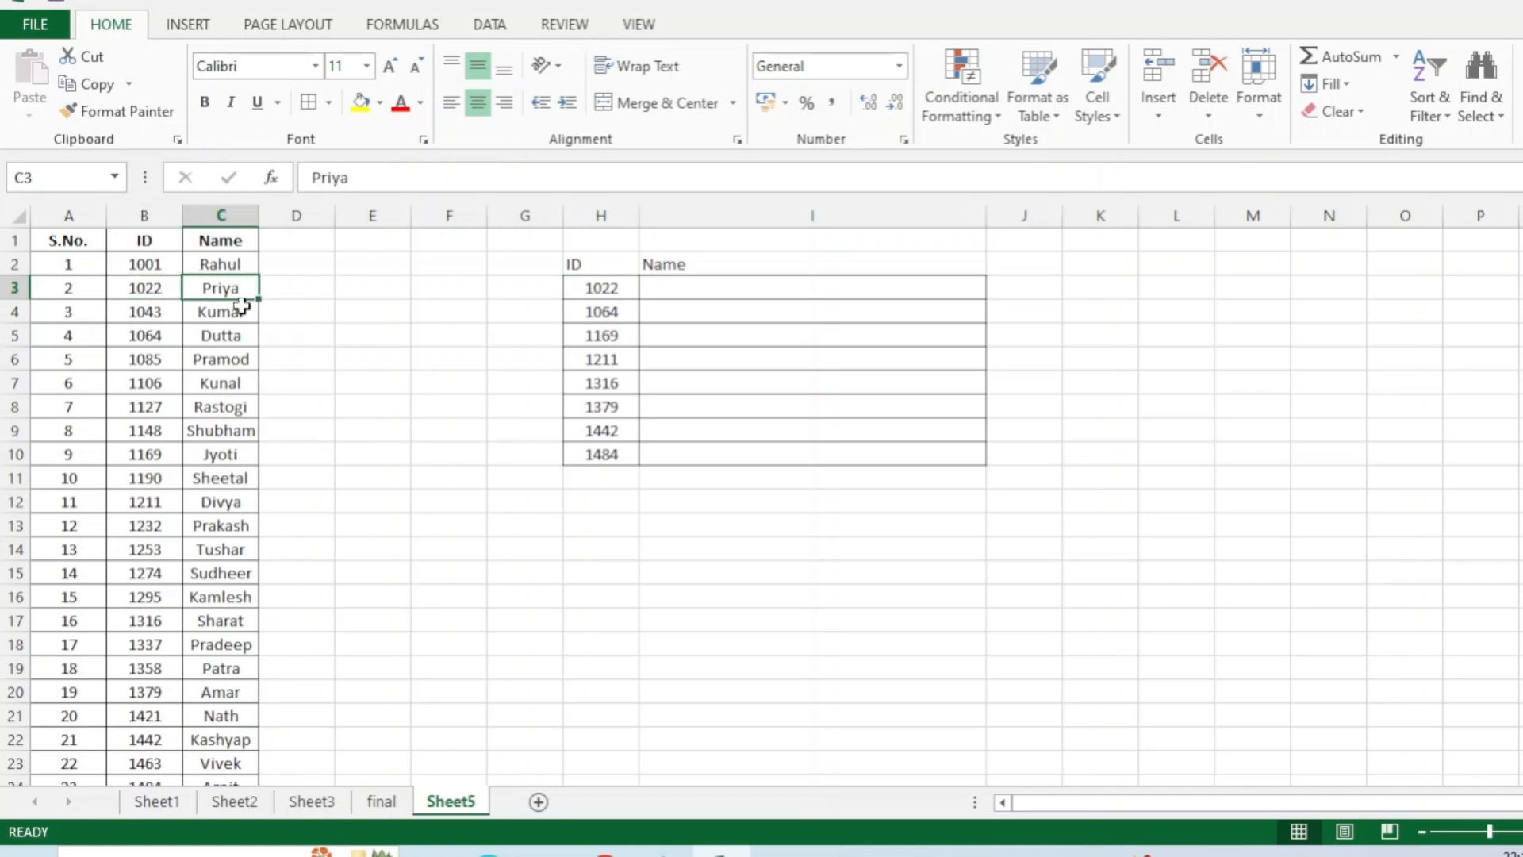
left_click(686, 293)
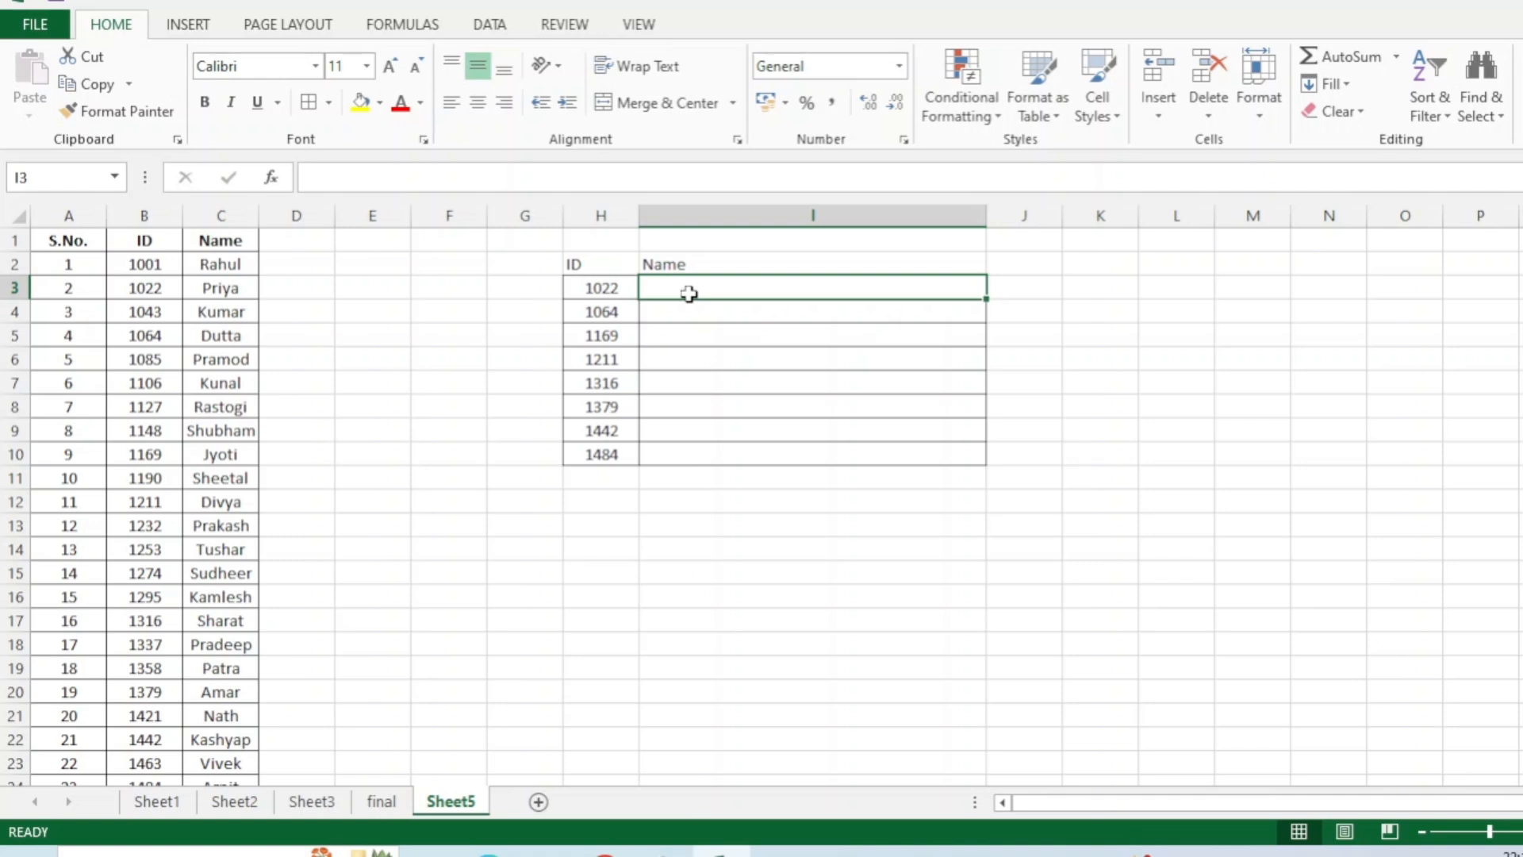
left_click(143, 215)
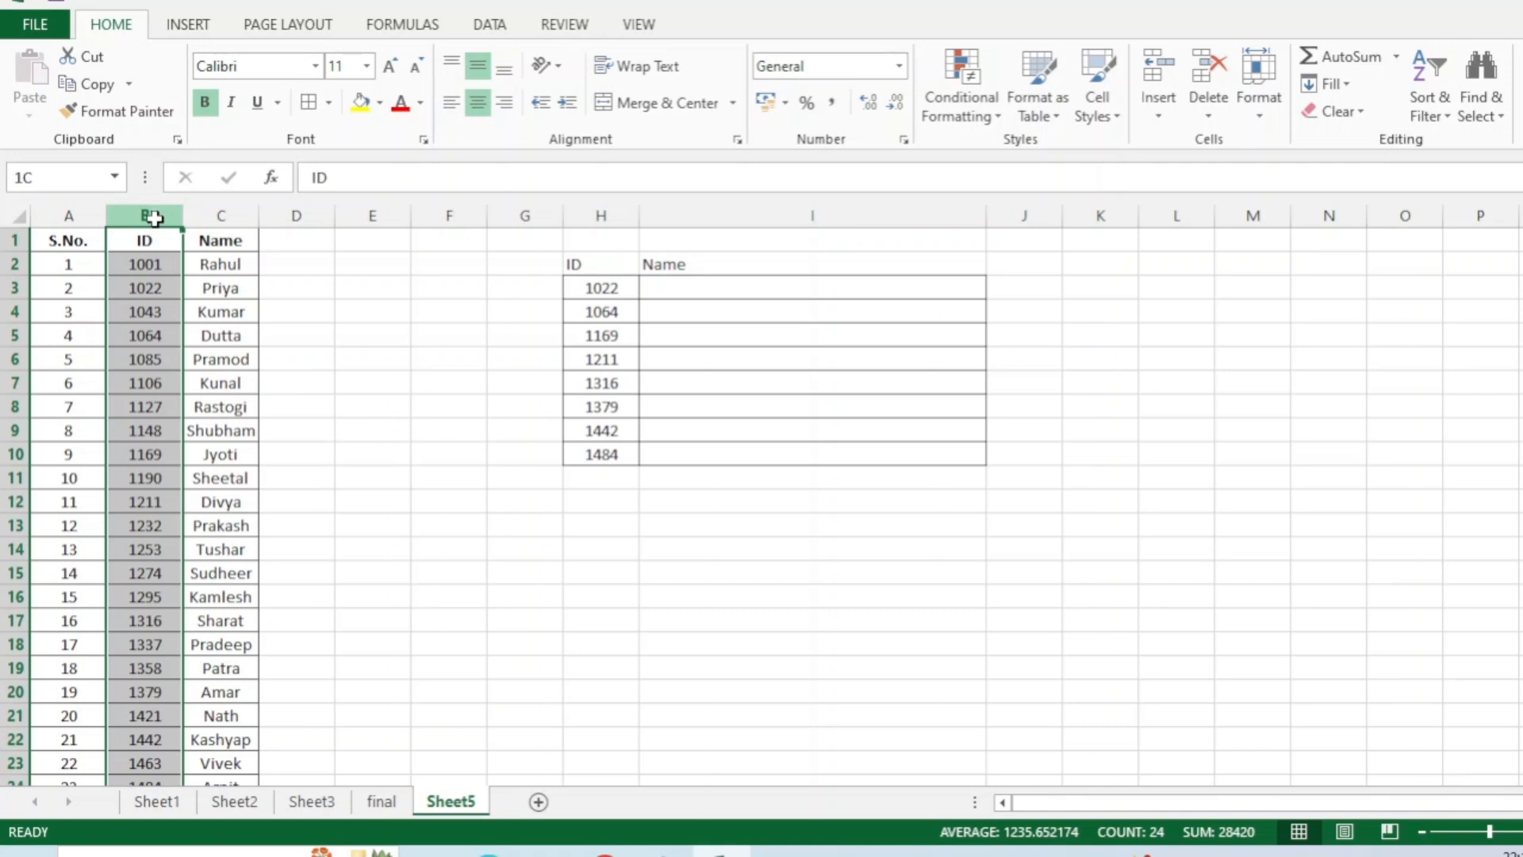
left_click(592, 211)
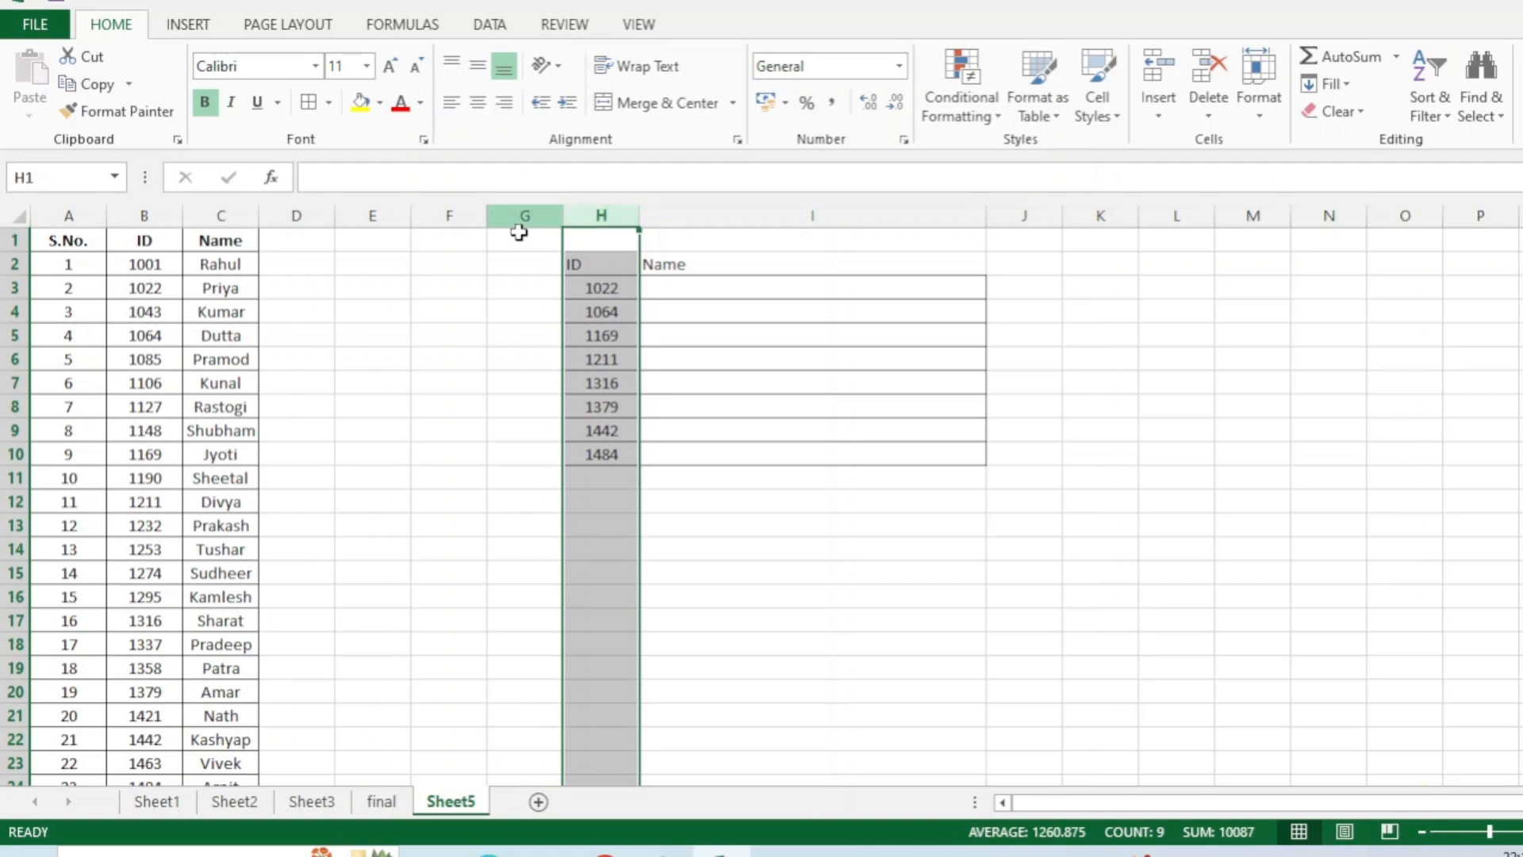
left_click(144, 215)
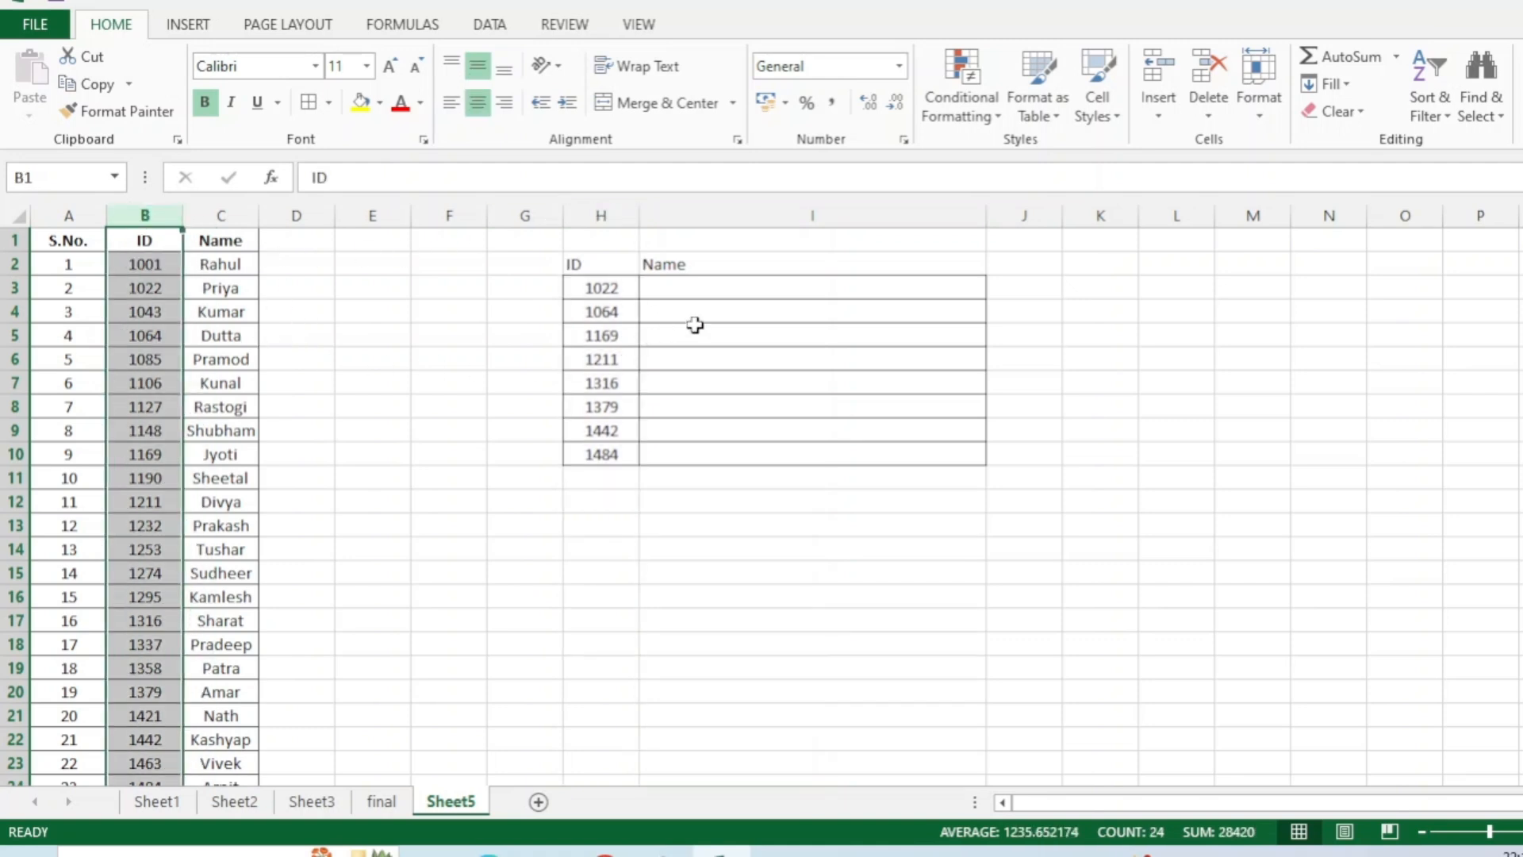
Step: Start a VLOOKUP formula in I3 with the ID range H3:H10 as the lookup value
left_click(708, 295)
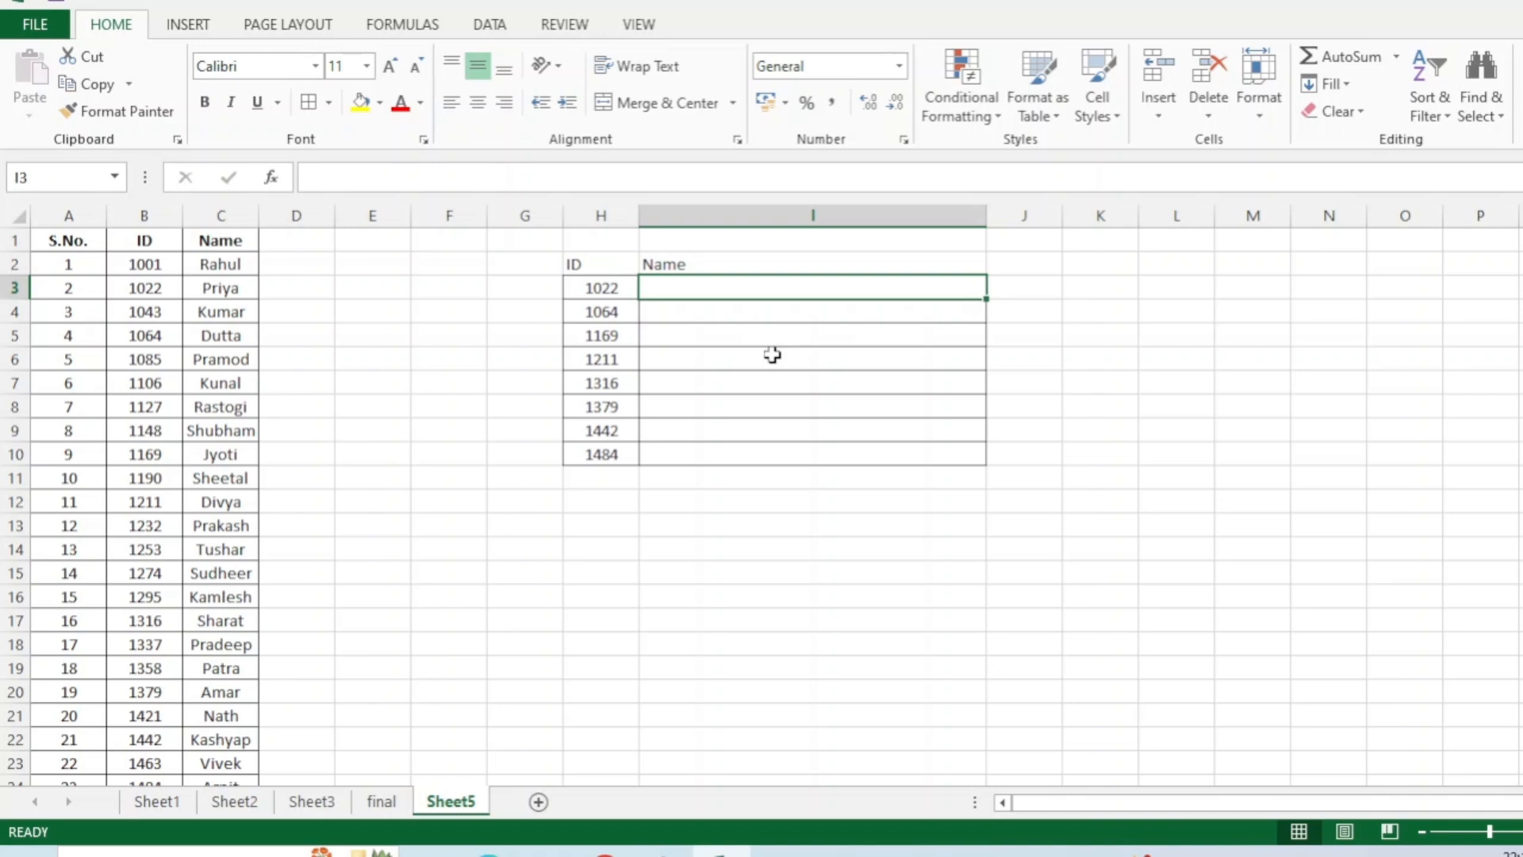
type("=vl")
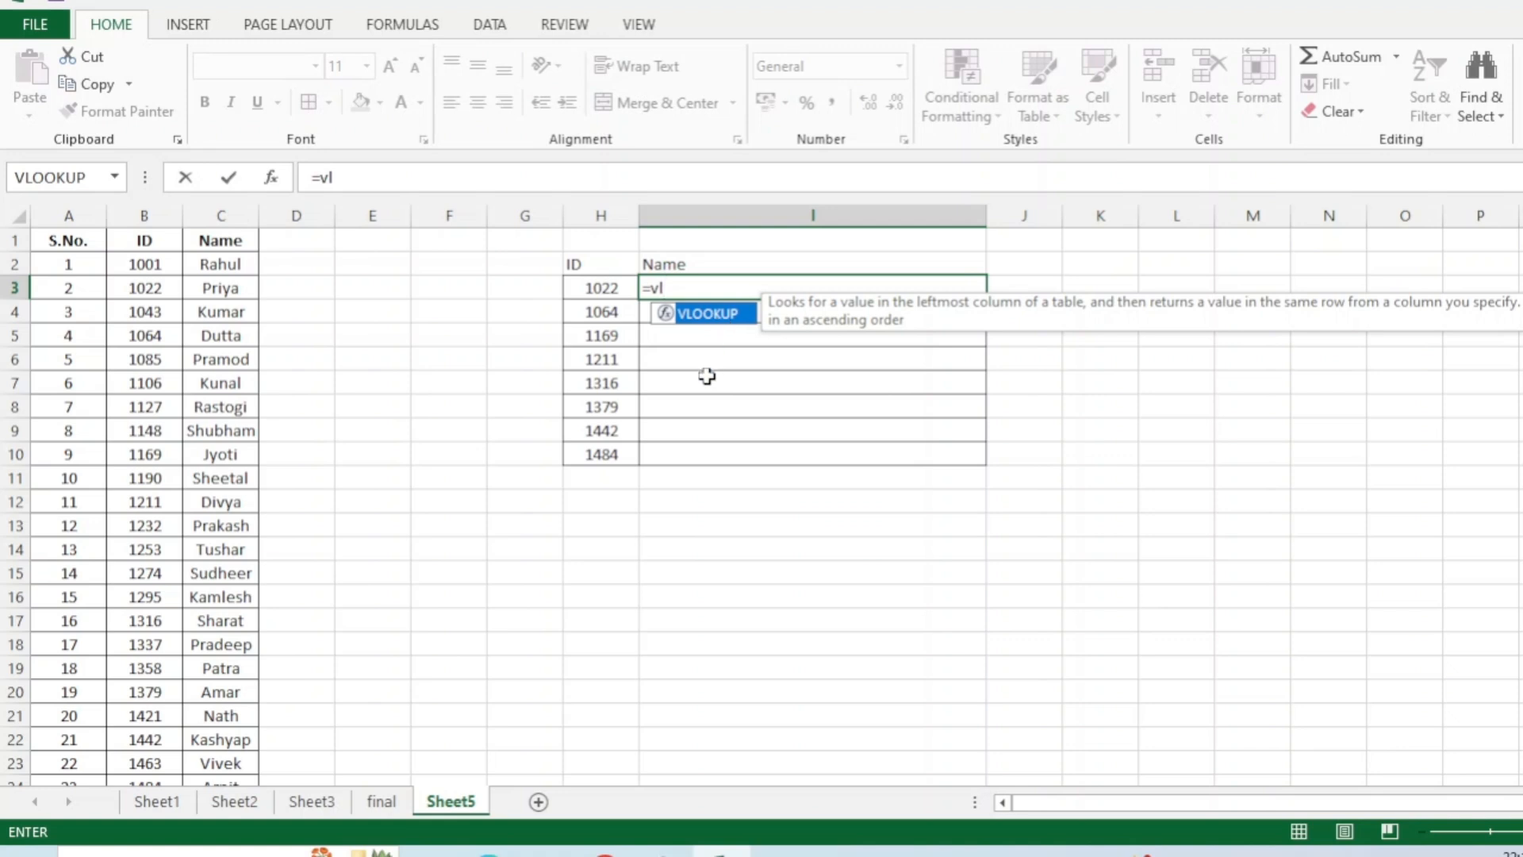
key("Tab")
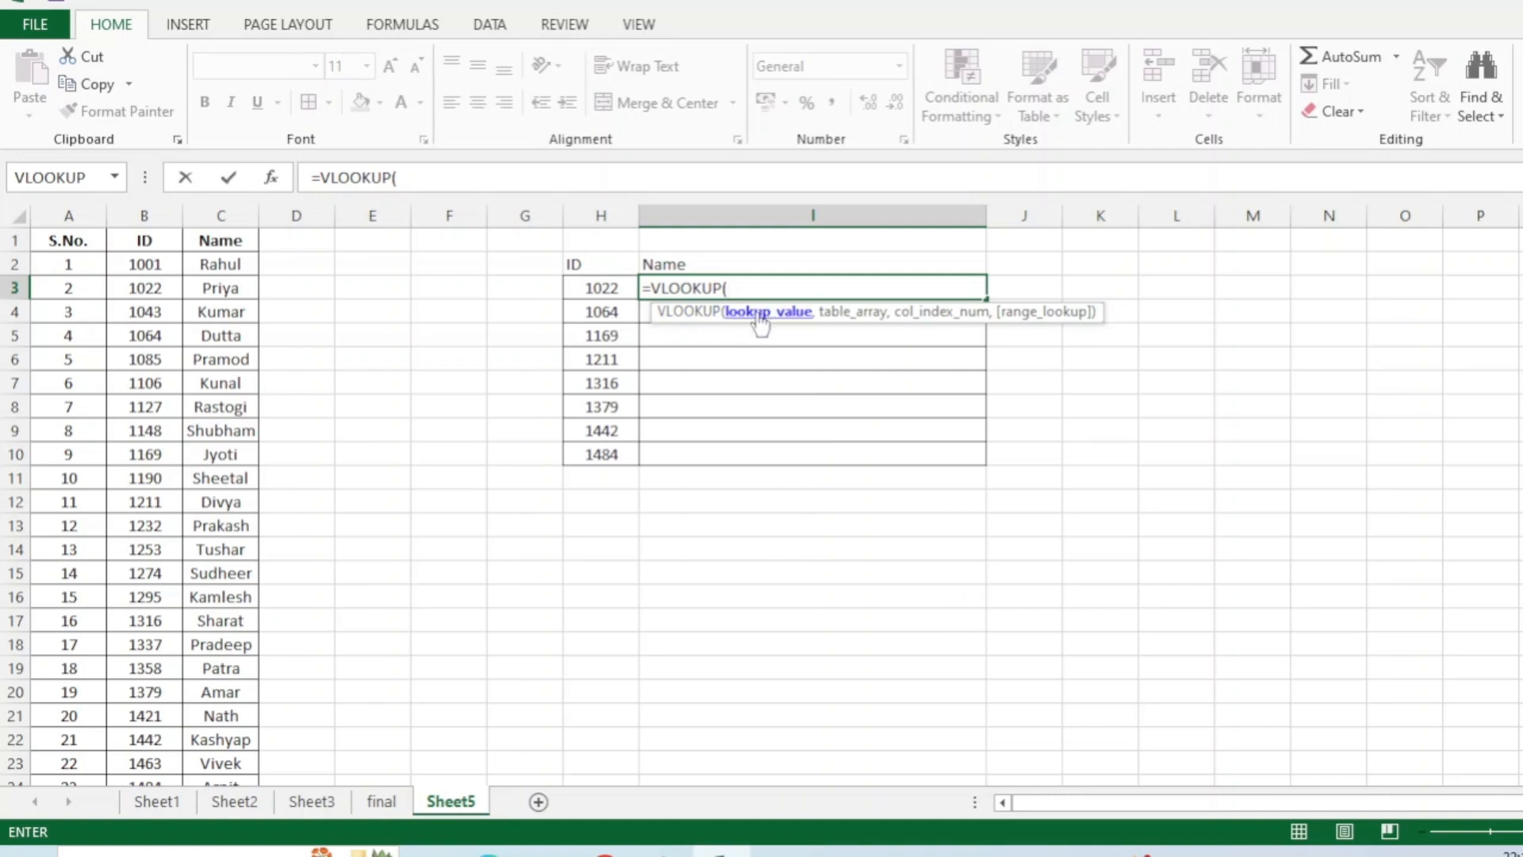
left_click(604, 215)
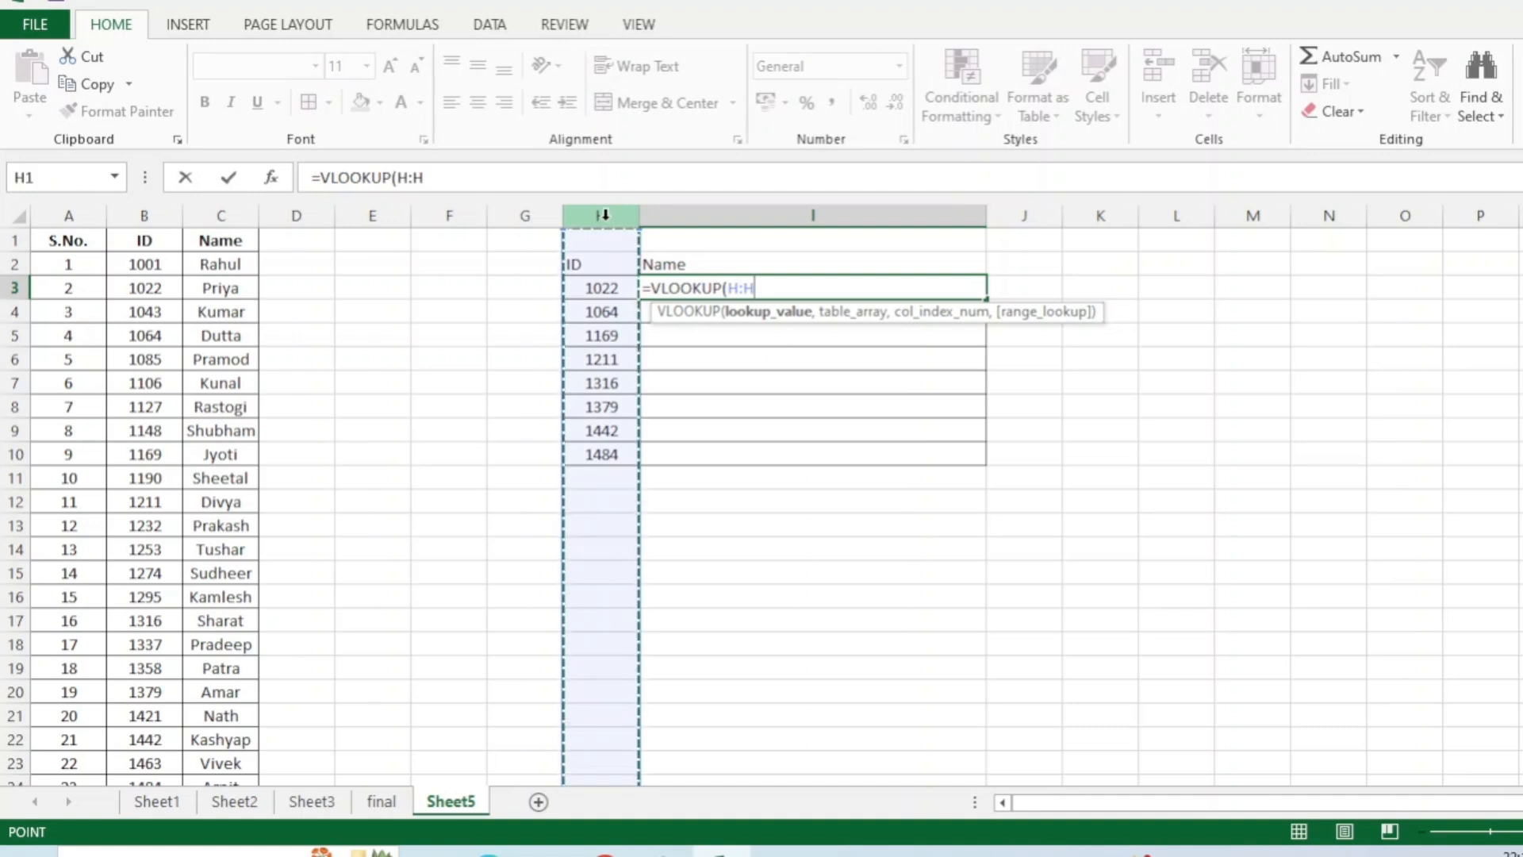
left_click(615, 288)
left_click_drag(616, 288, 609, 454)
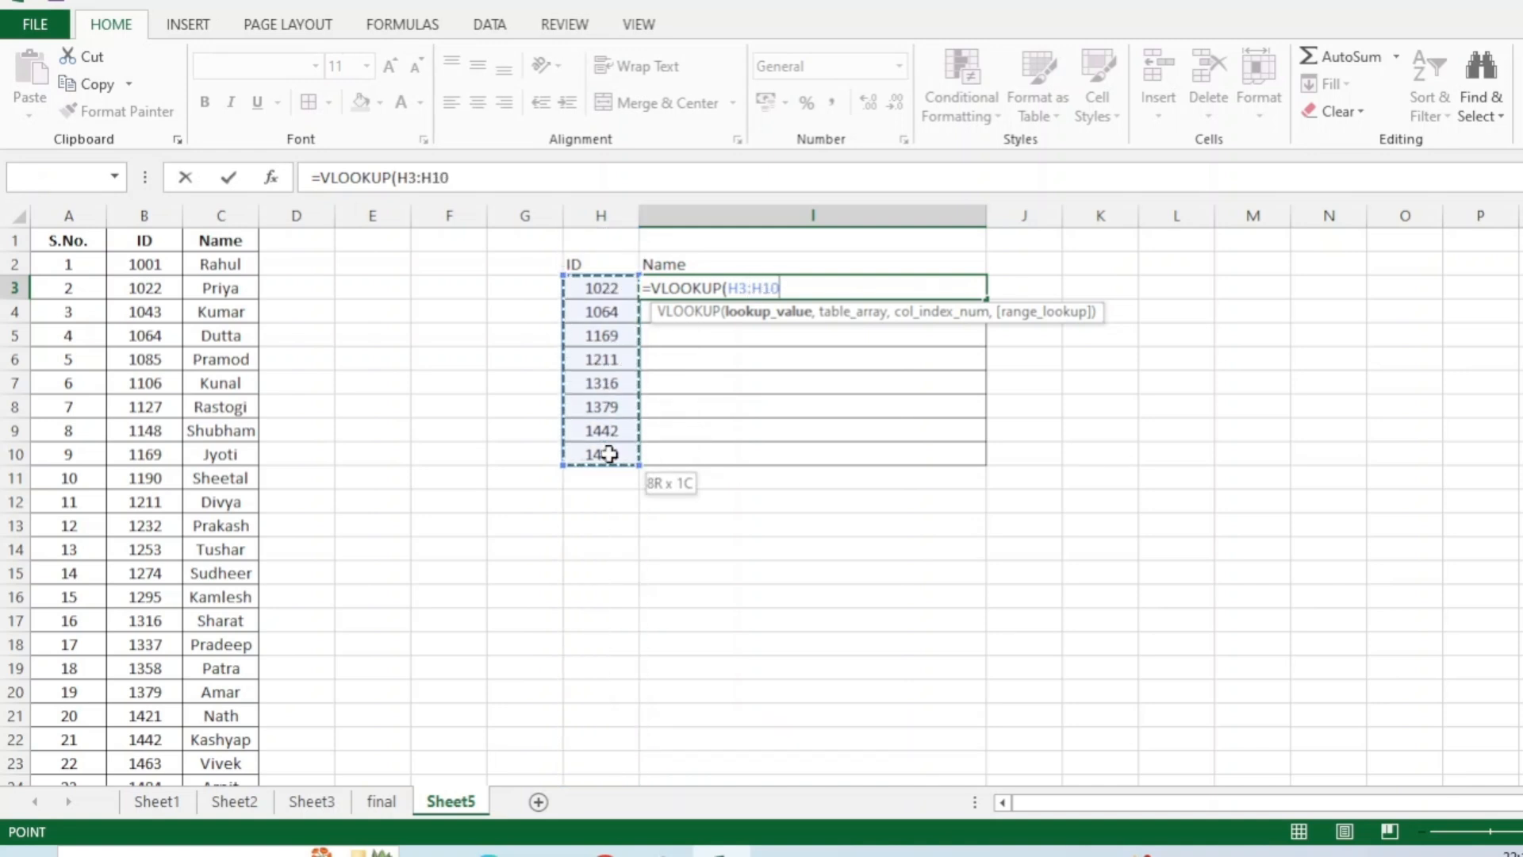
left_click_drag(609, 454, 609, 454)
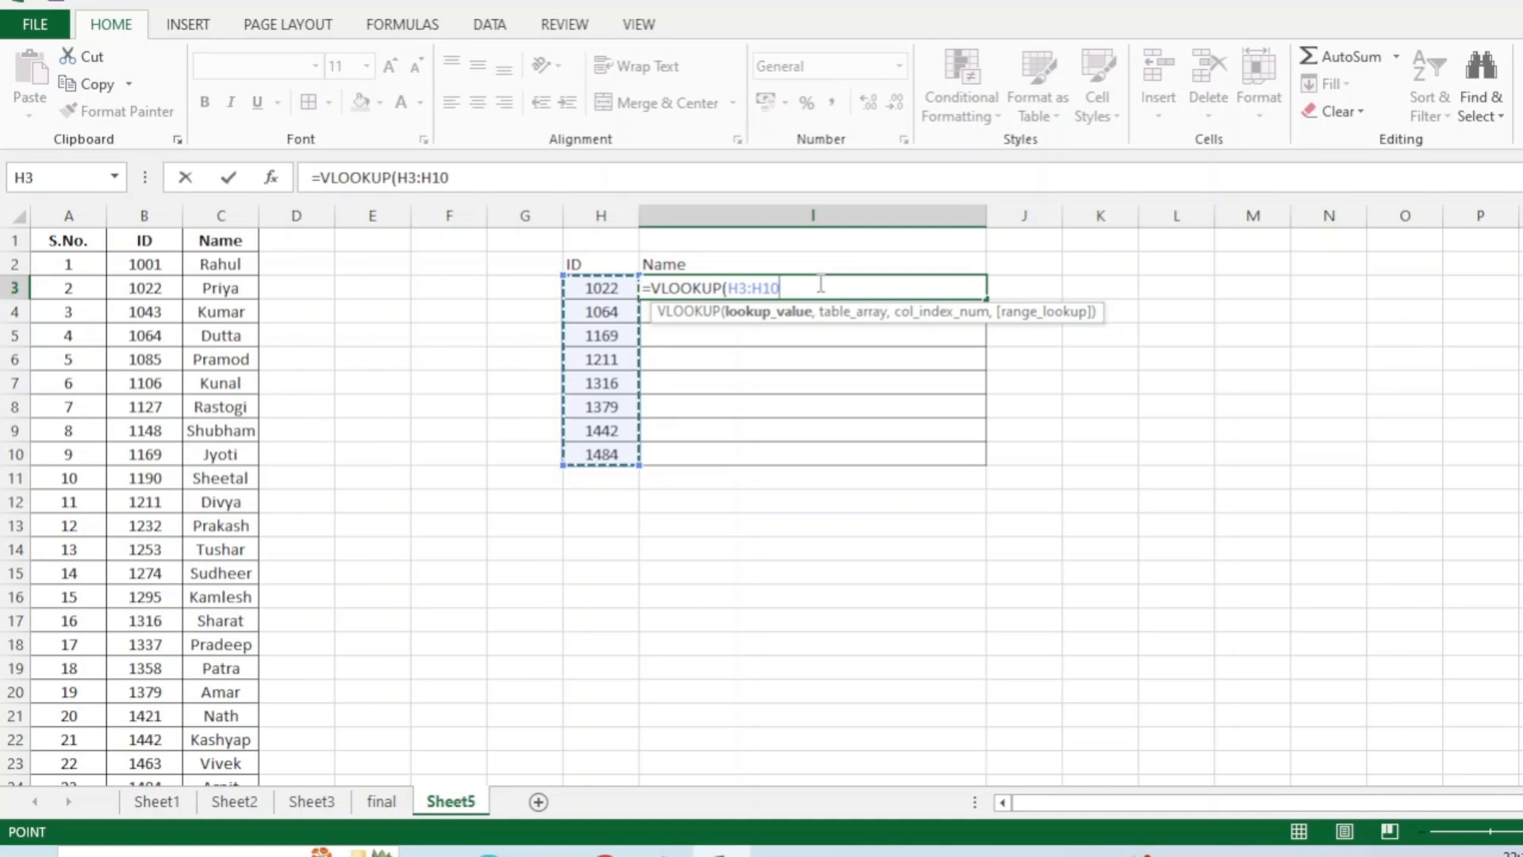
type(",")
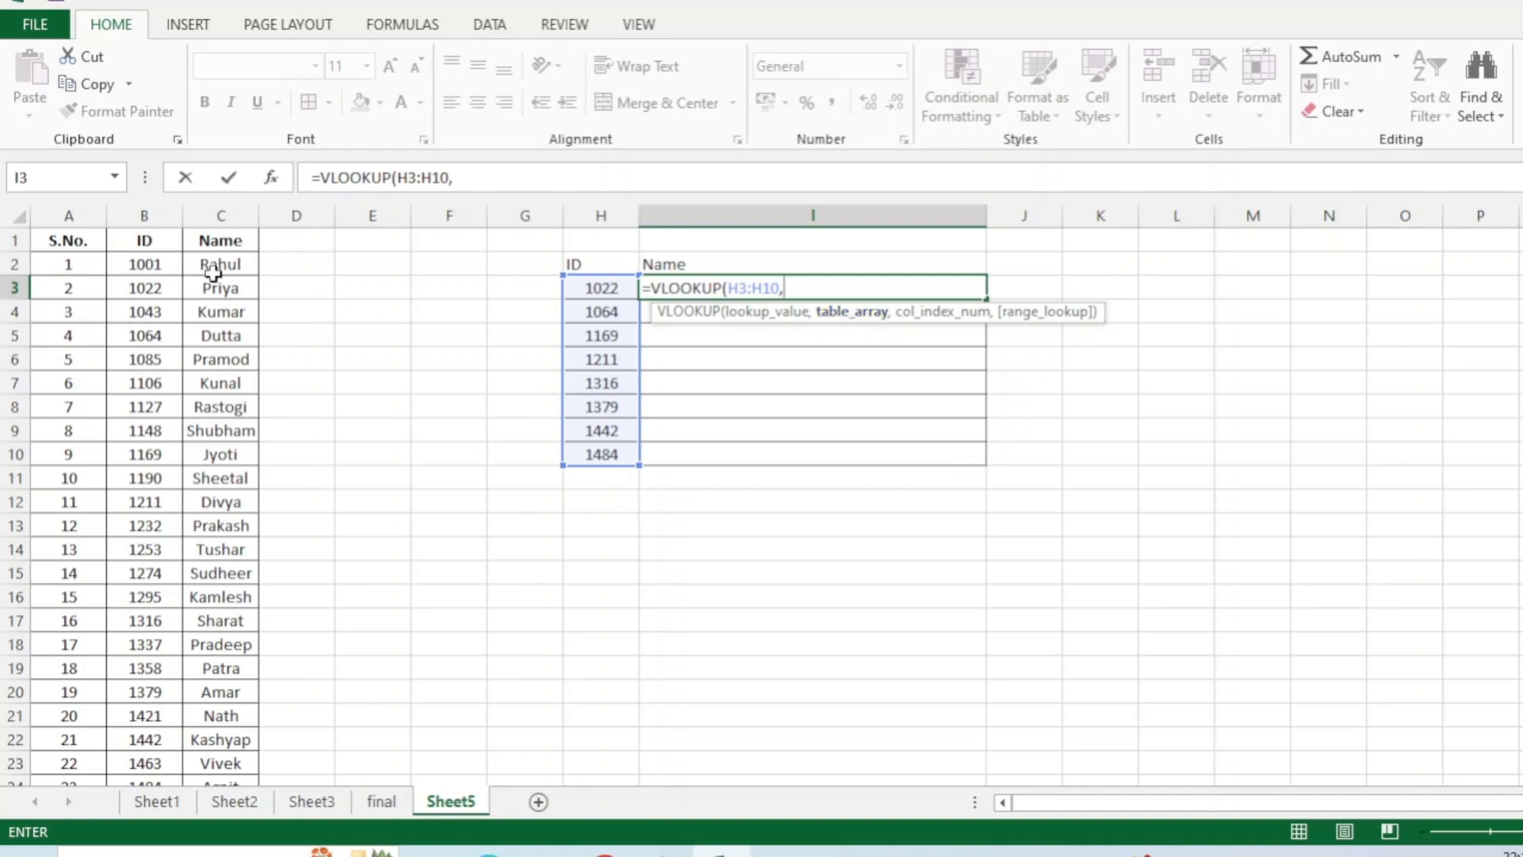
Step: Complete the VLOOKUP in I3 with table array B:C, column index 2 and range lookup 0
left_click_drag(141, 206, 218, 208)
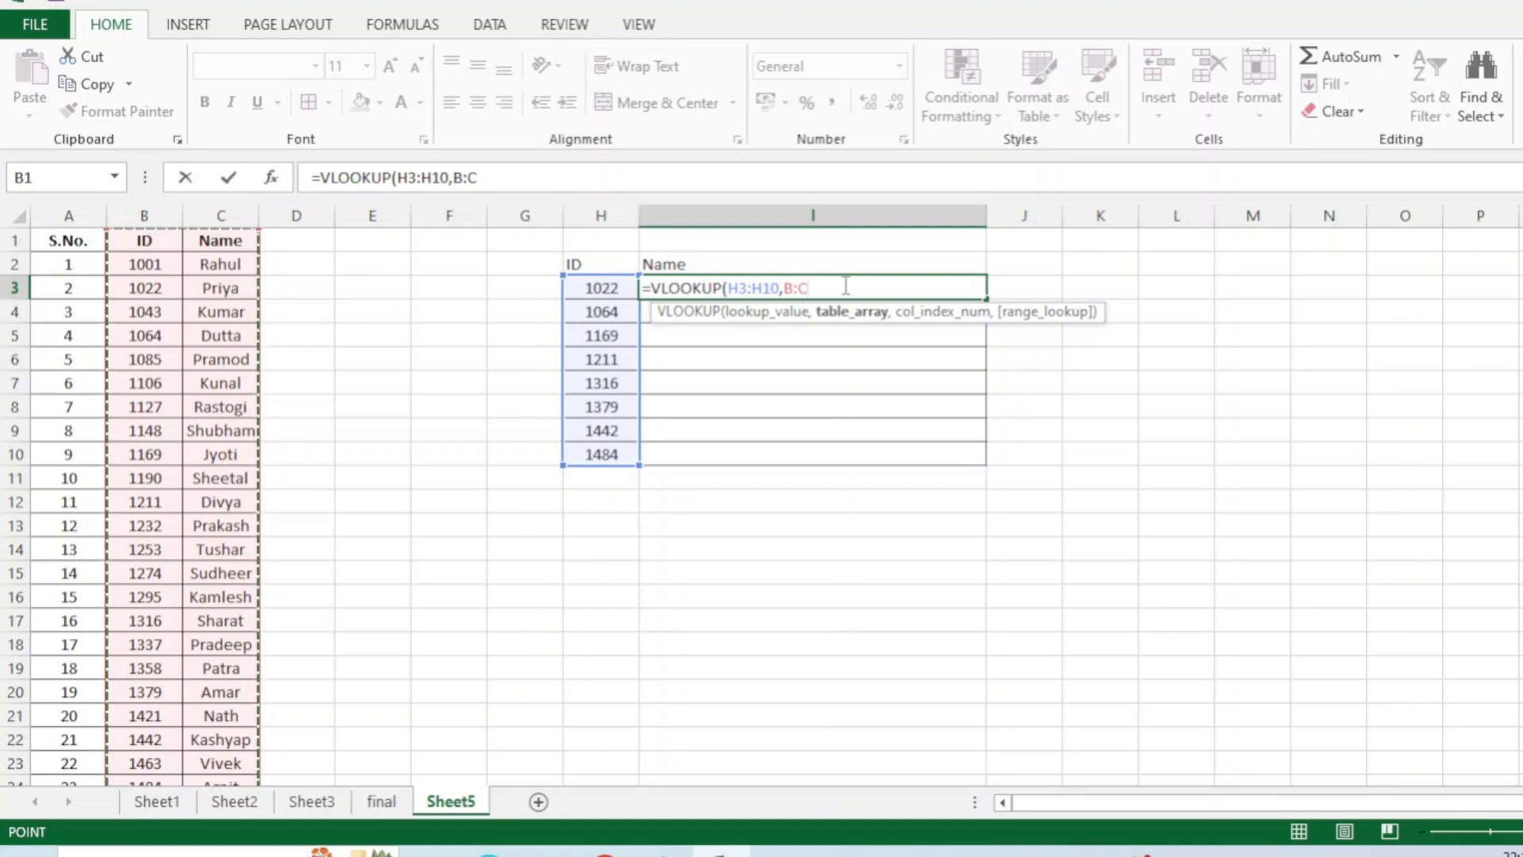
type(",")
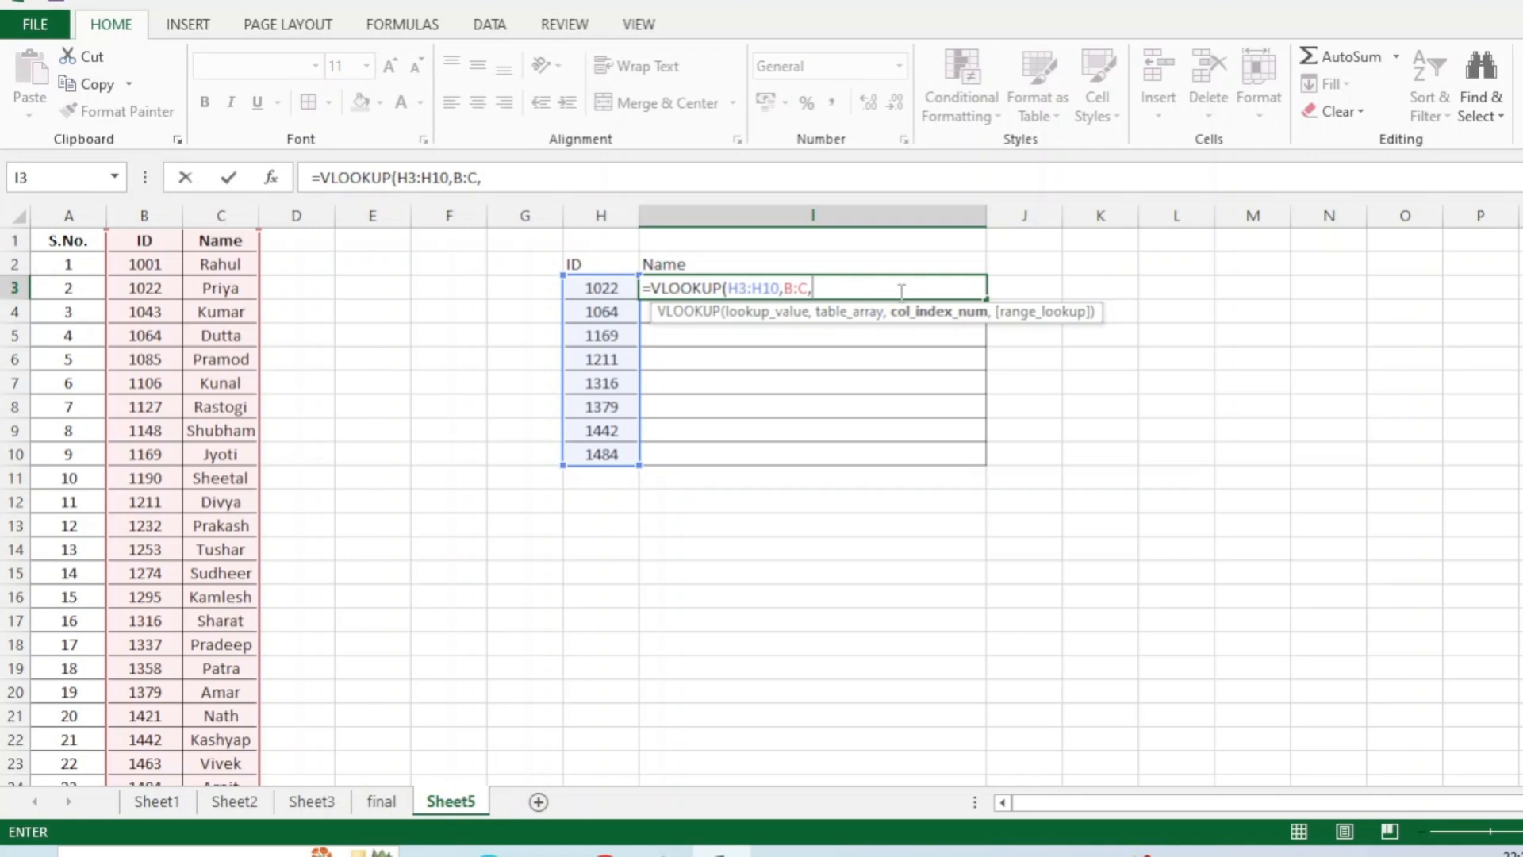
type("2,")
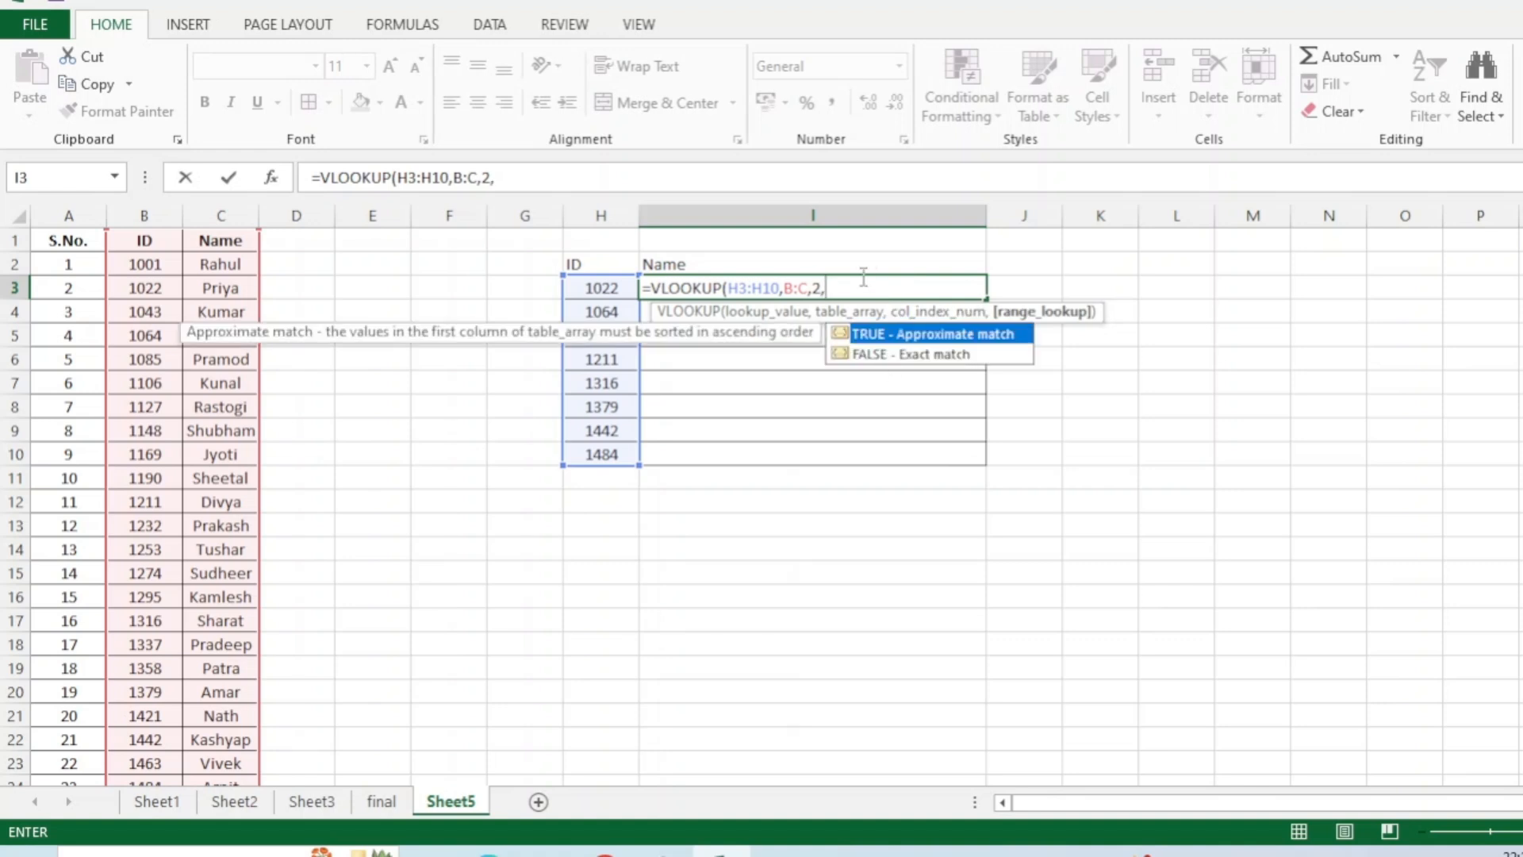
type("0)")
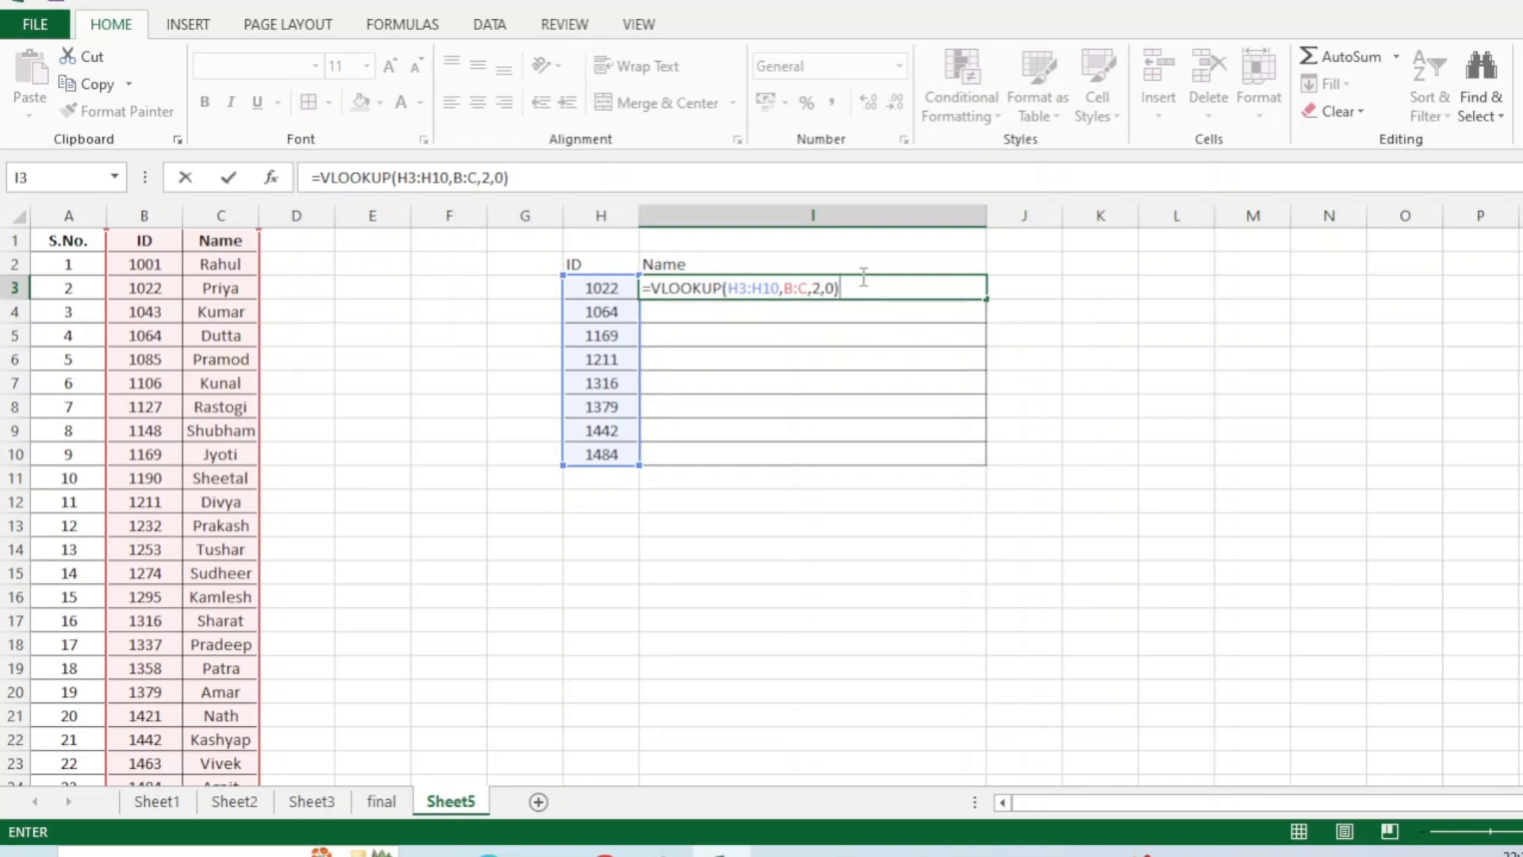
key("Return")
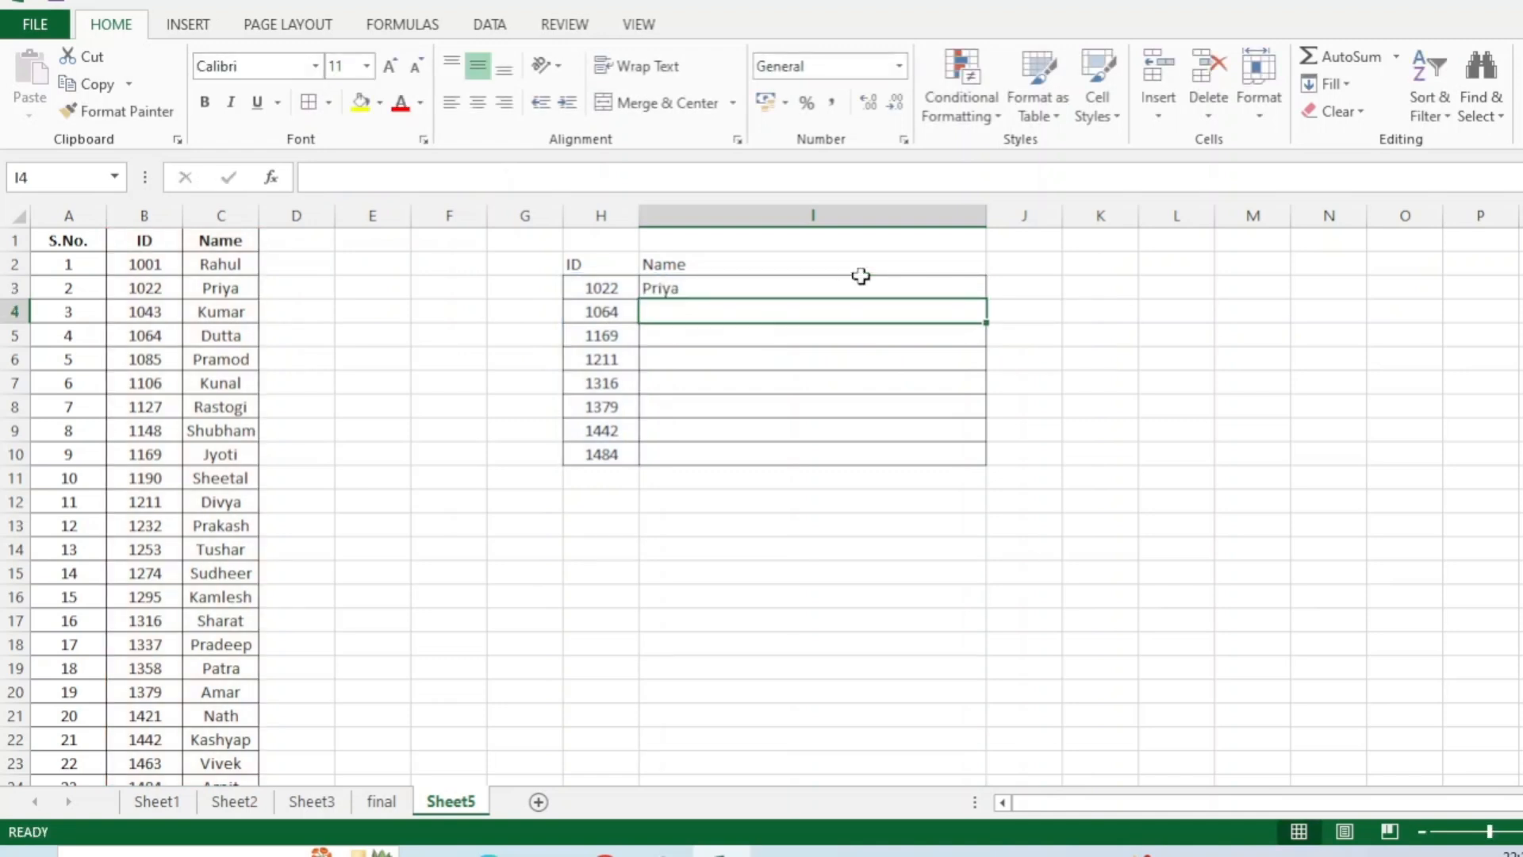
Step: Fill the VLOOKUP formula from I3 down to I10 and centre the names horizontally
left_click(766, 293)
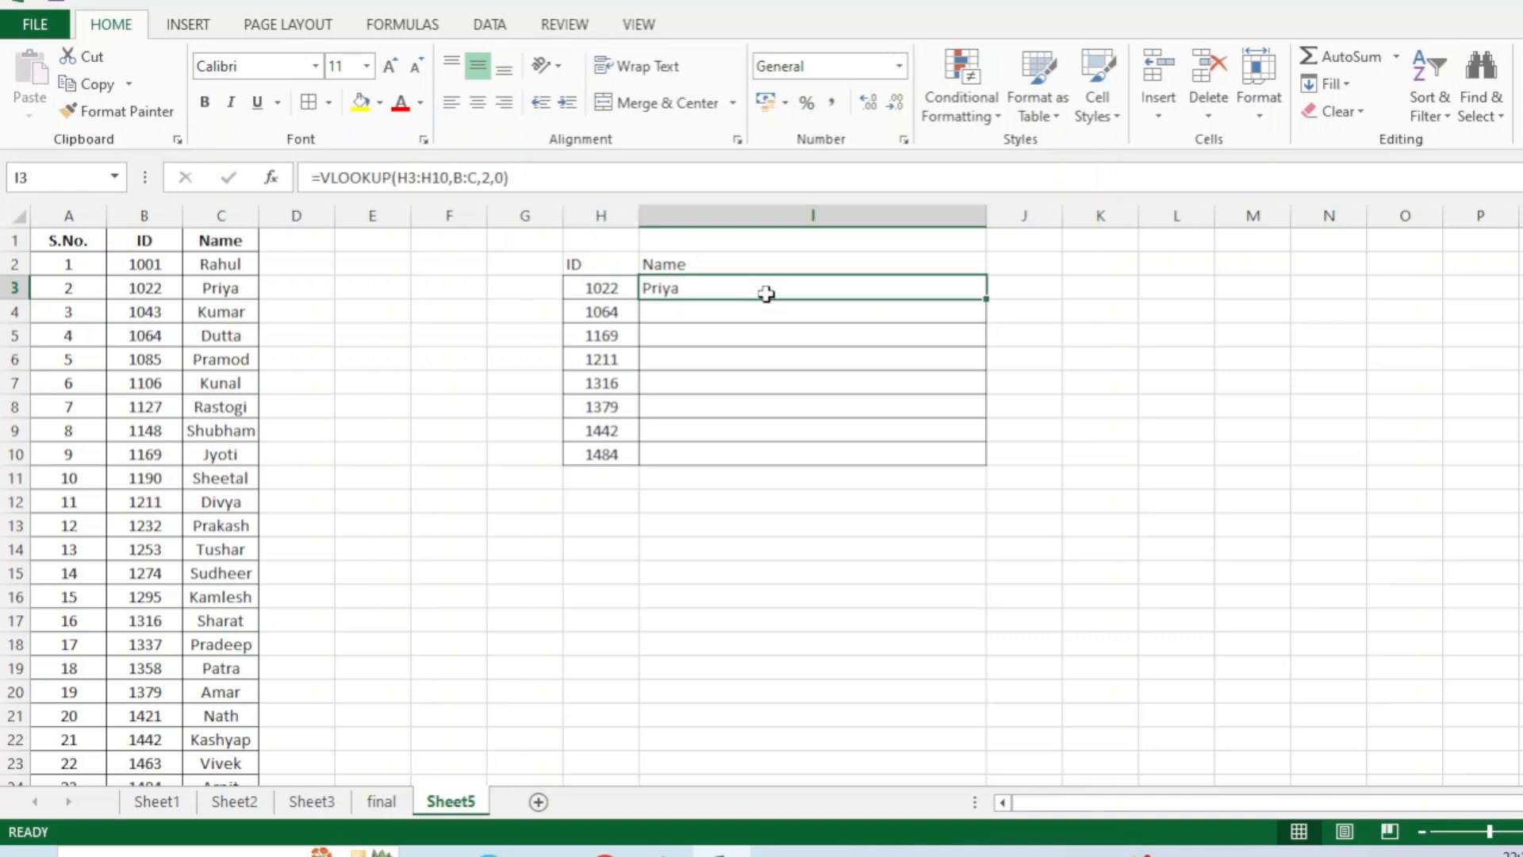
double_click(985, 300)
left_click_drag(741, 290, 719, 452)
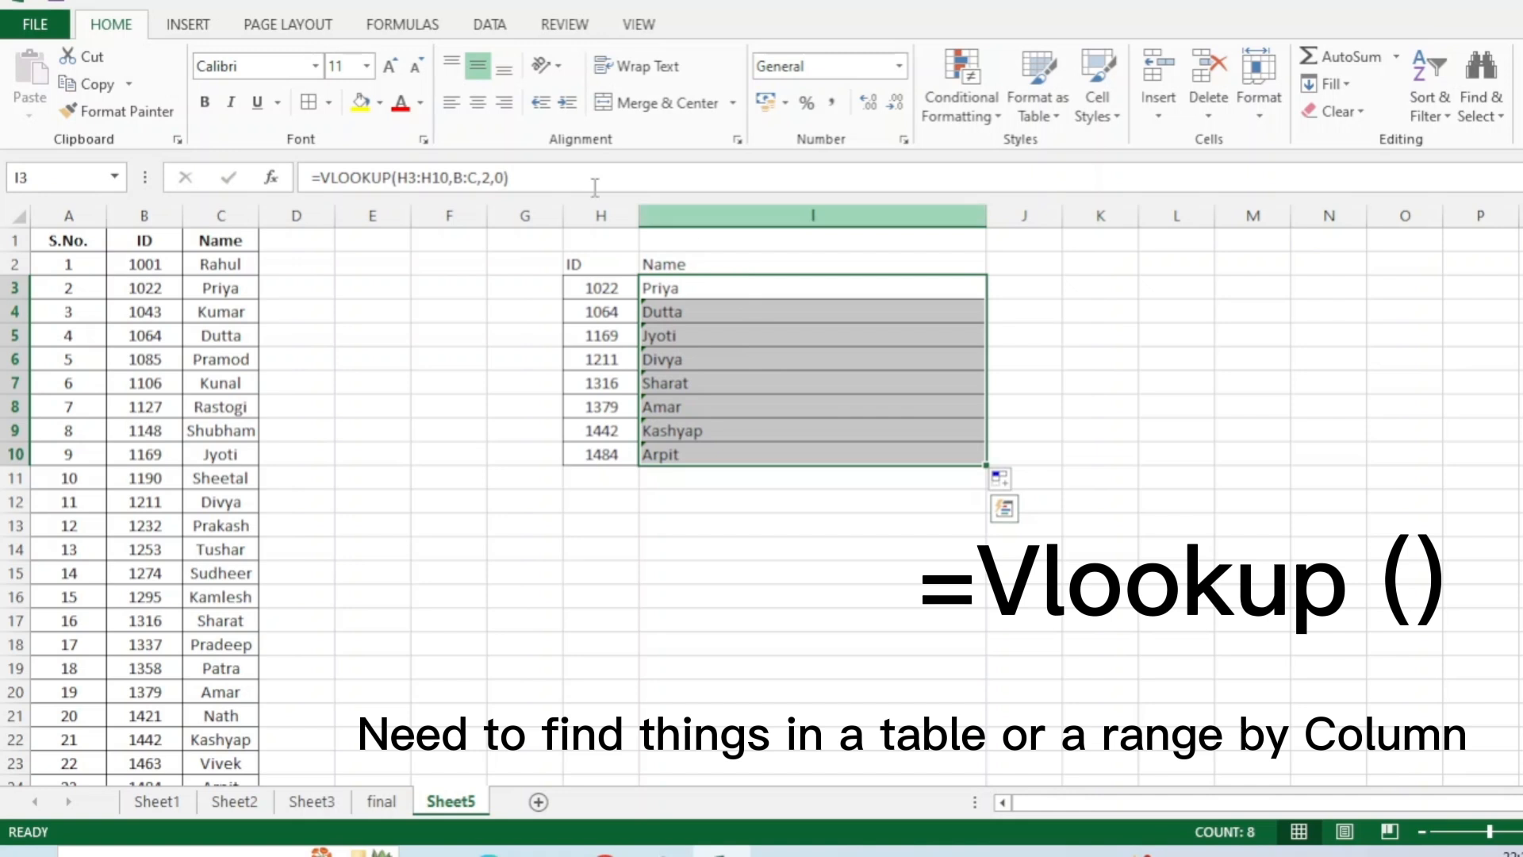
left_click(483, 105)
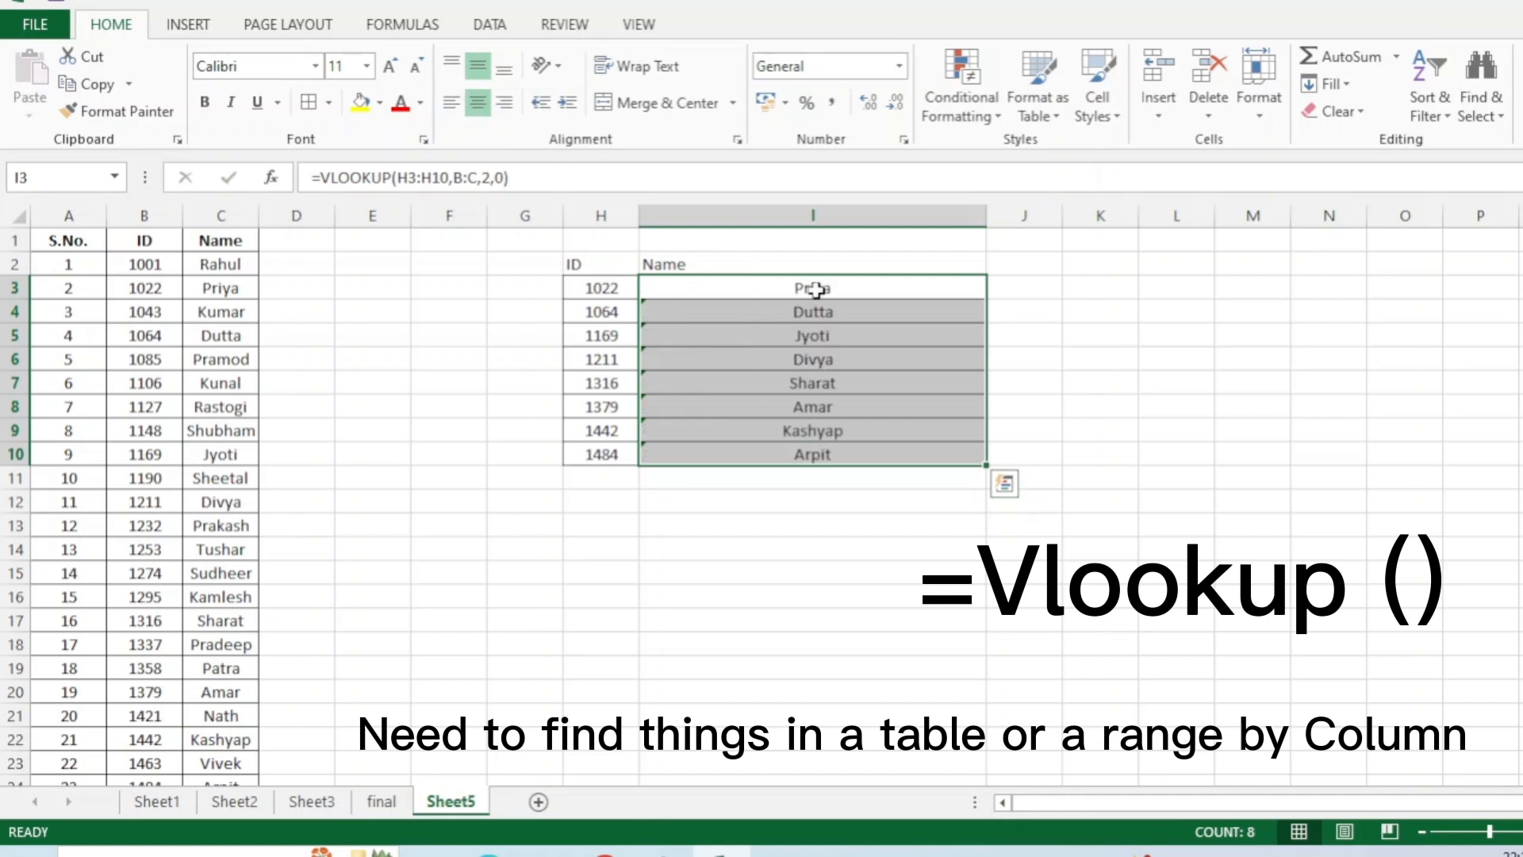
left_click_drag(816, 291, 827, 446)
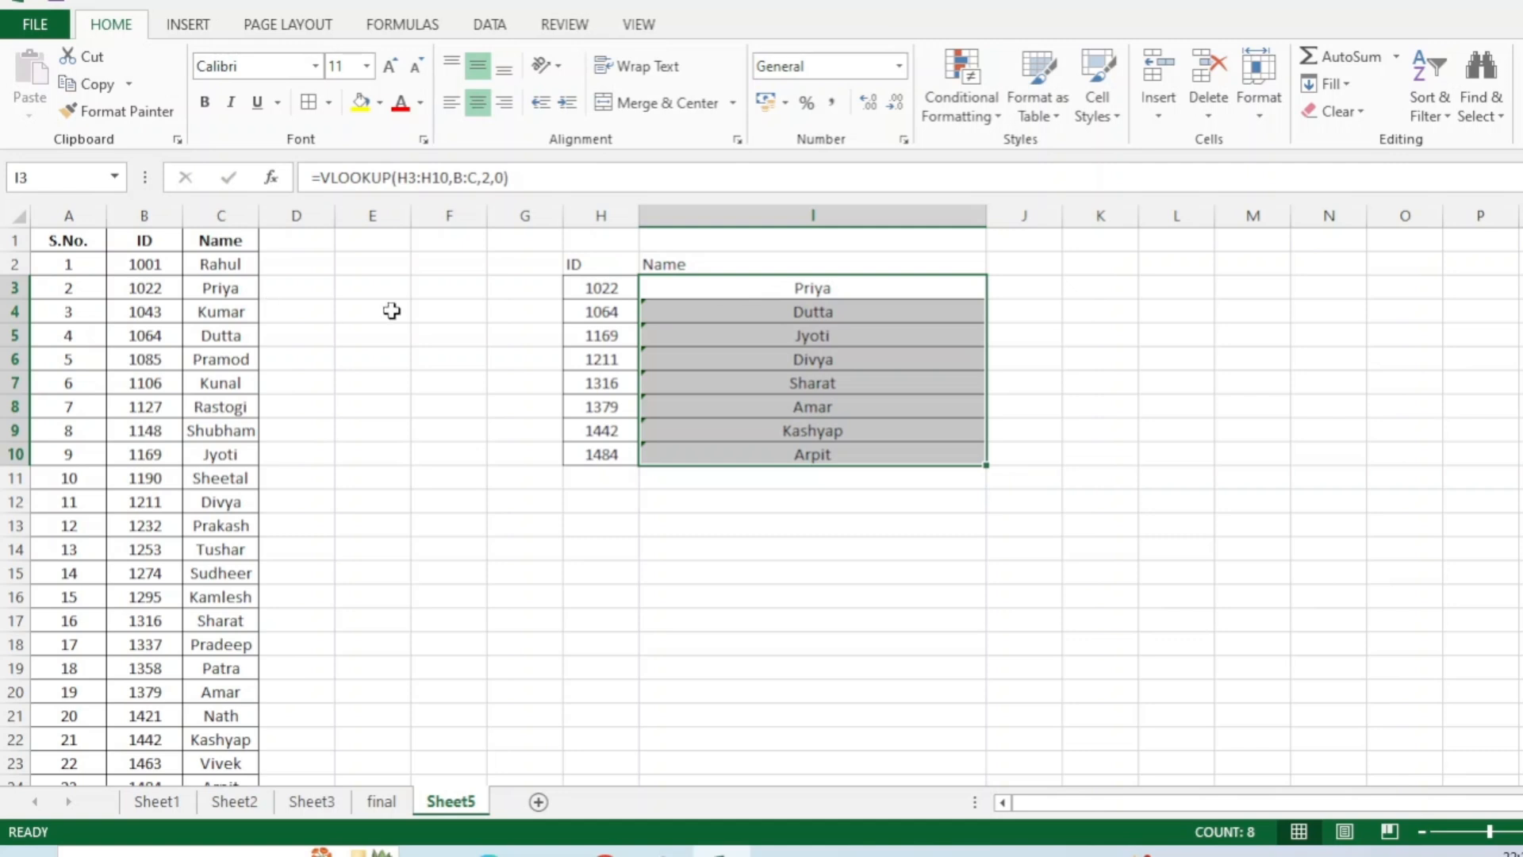
Step: Copy the S.No., ID and Name table A1:C24 and paste it transposed at A1 of a new sheet
left_click_drag(70, 239, 204, 549)
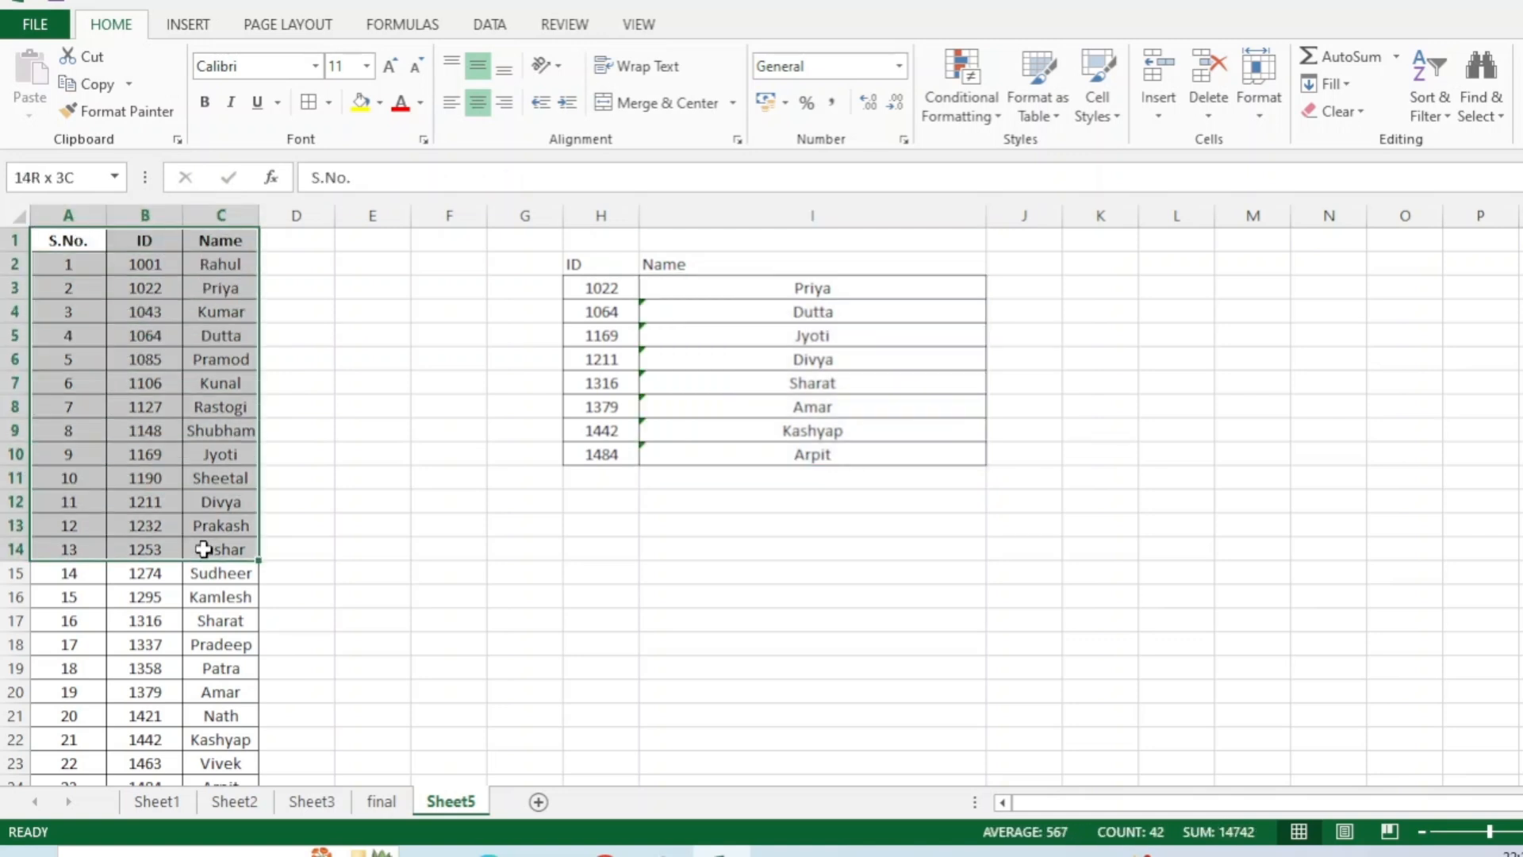
left_click_drag(203, 549, 243, 739)
key("ctrl+c")
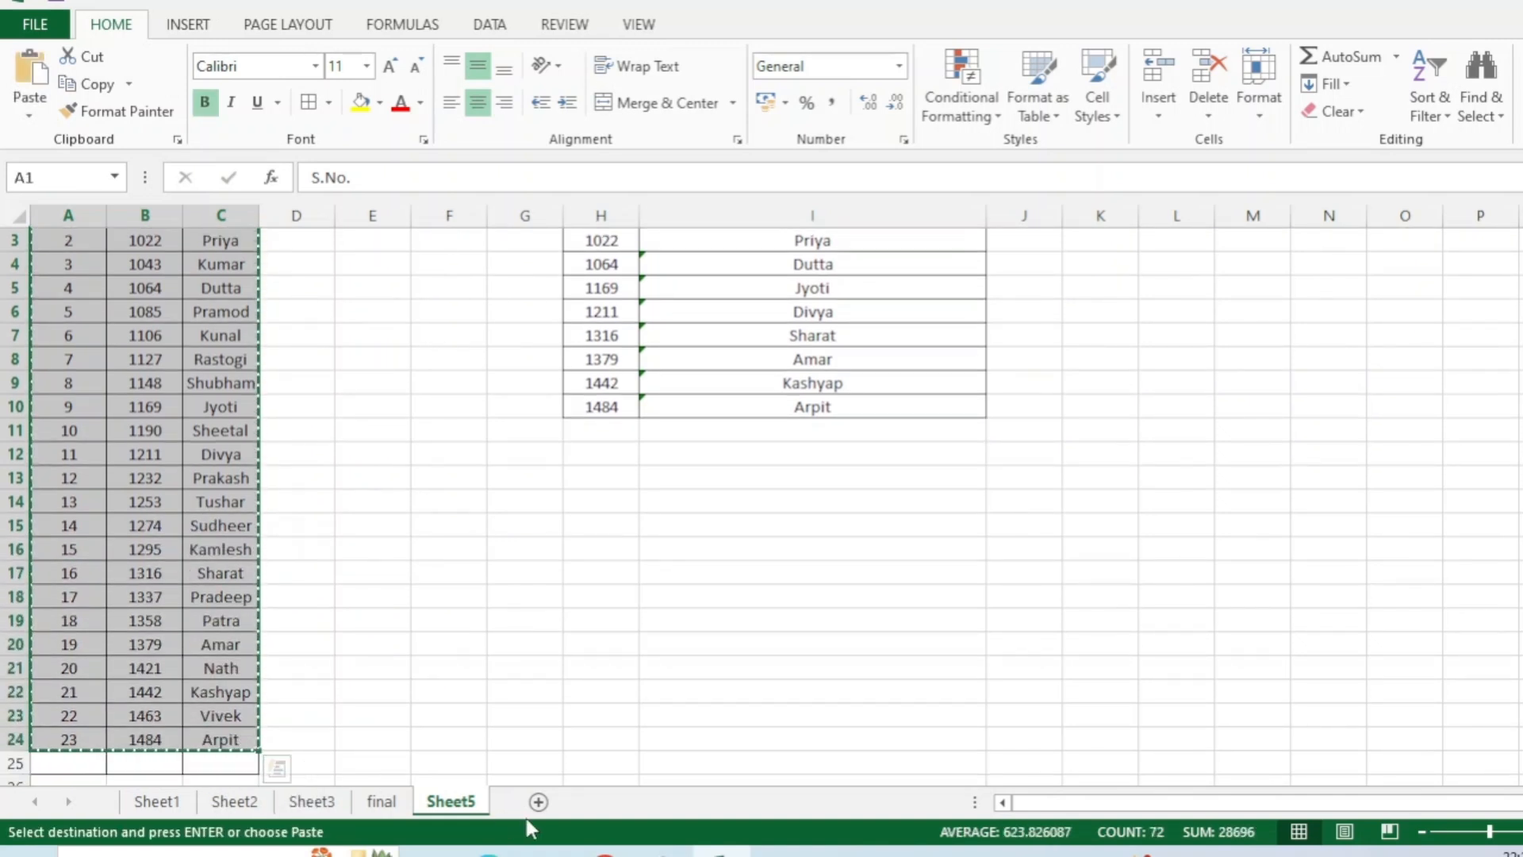
left_click(538, 802)
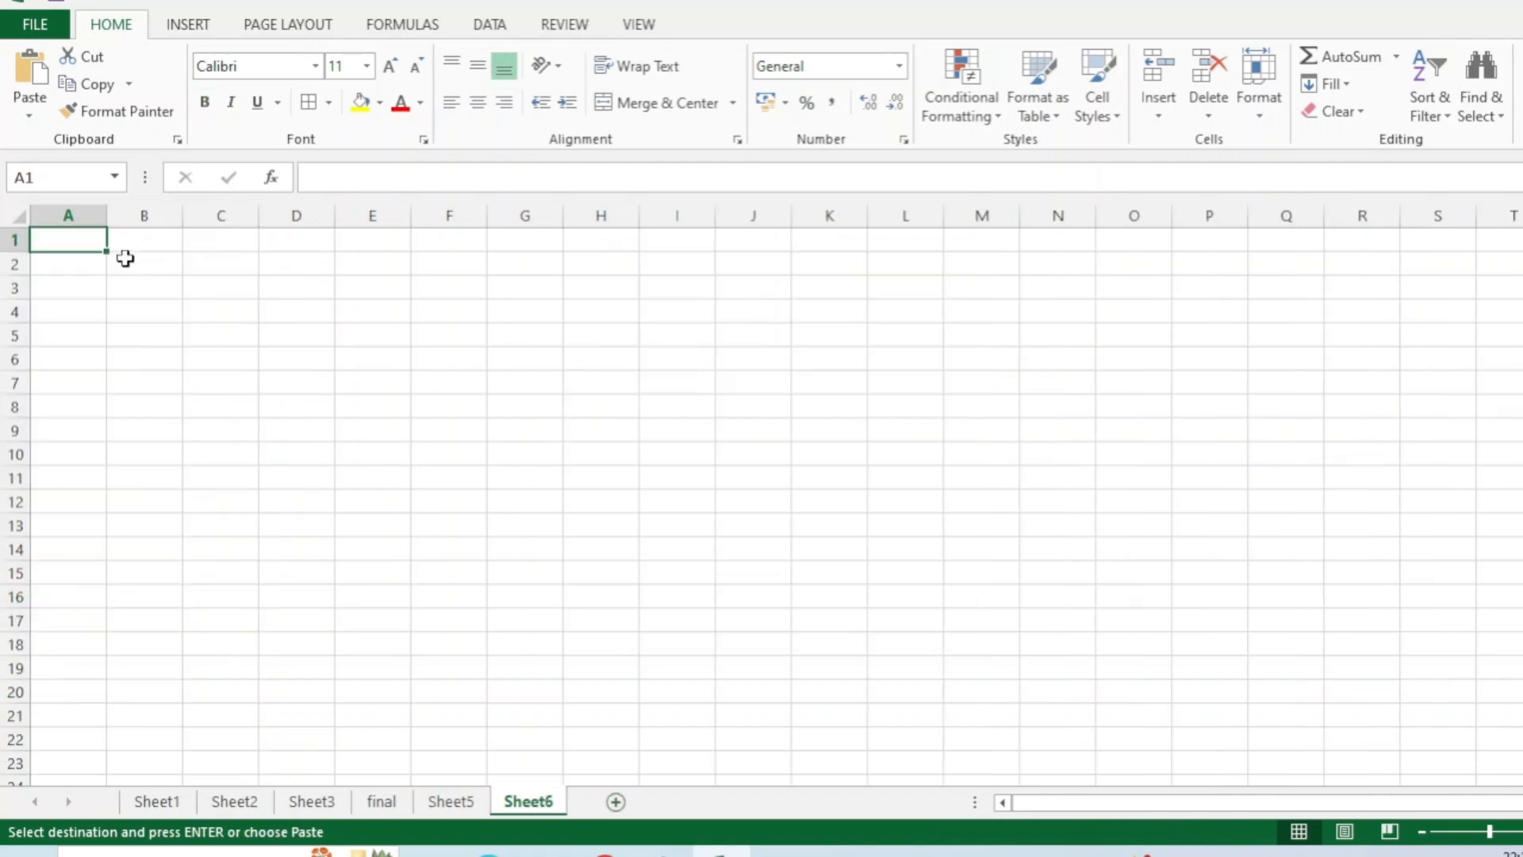
right_click(66, 236)
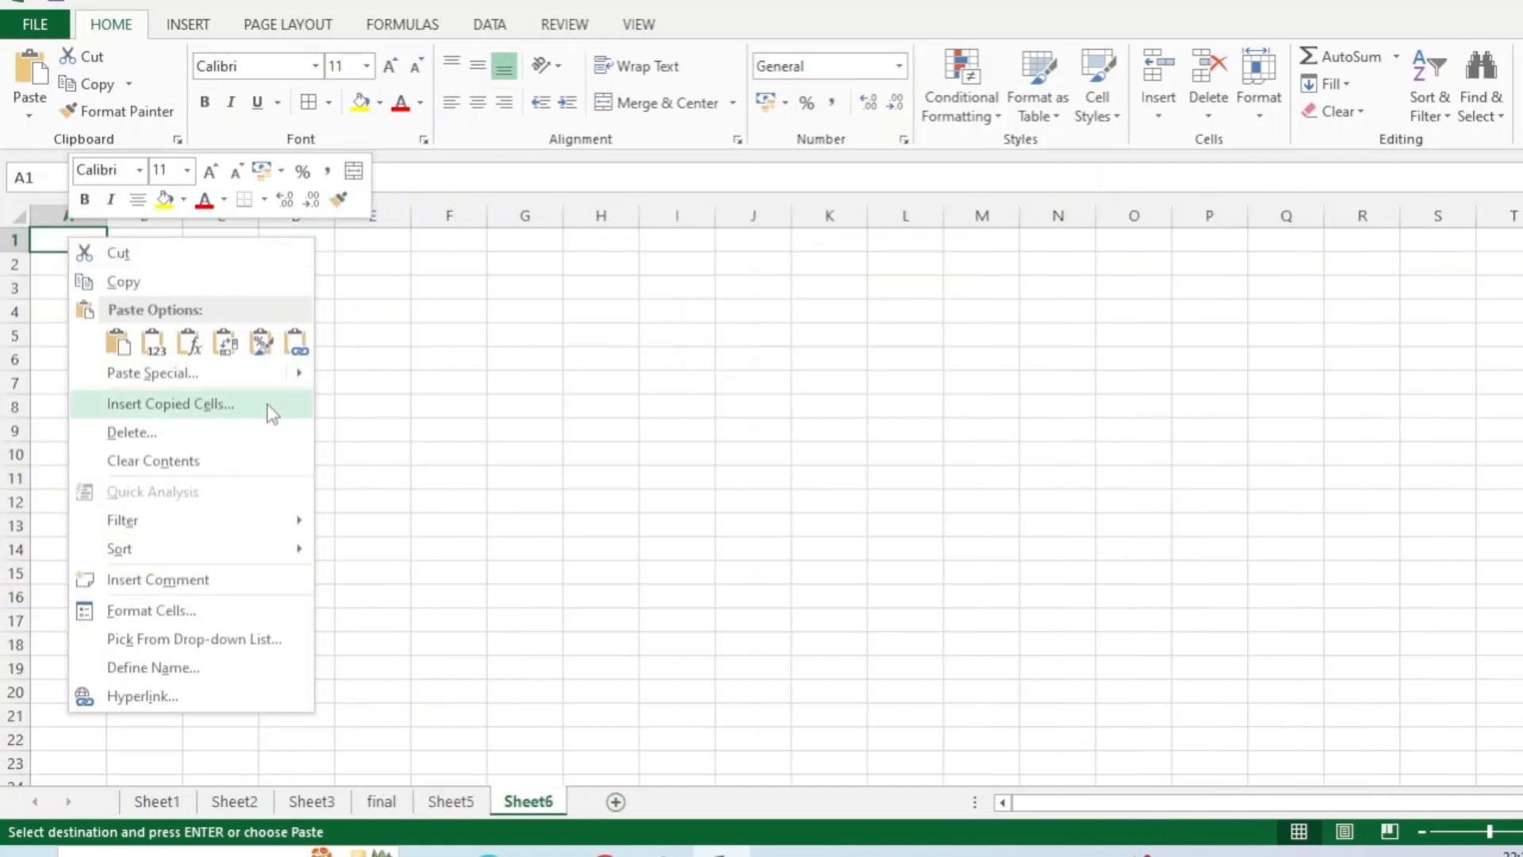
mouse_move(303, 374)
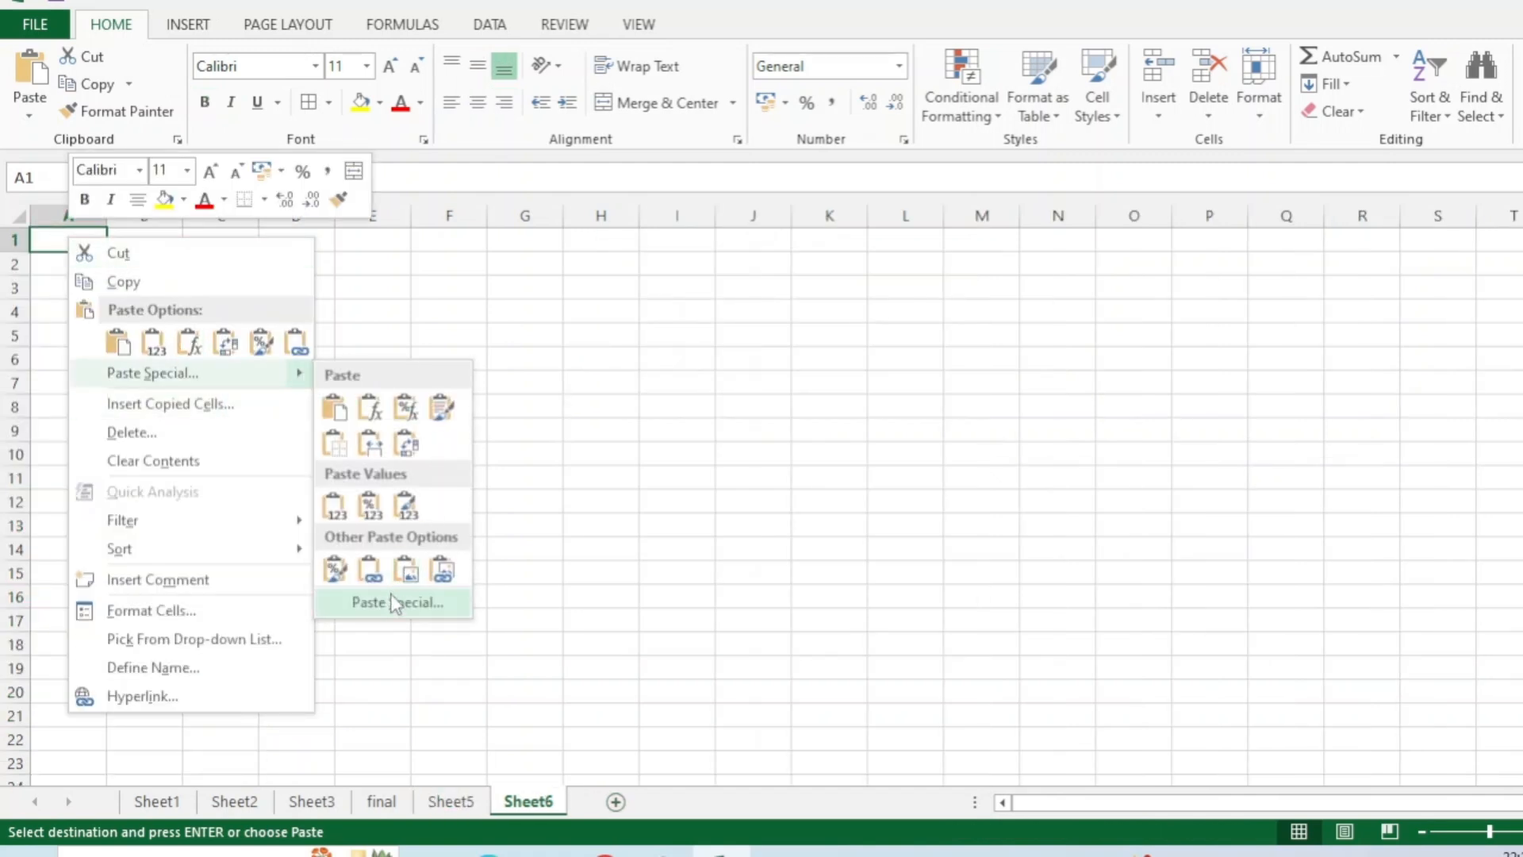
left_click(394, 602)
left_click(455, 718)
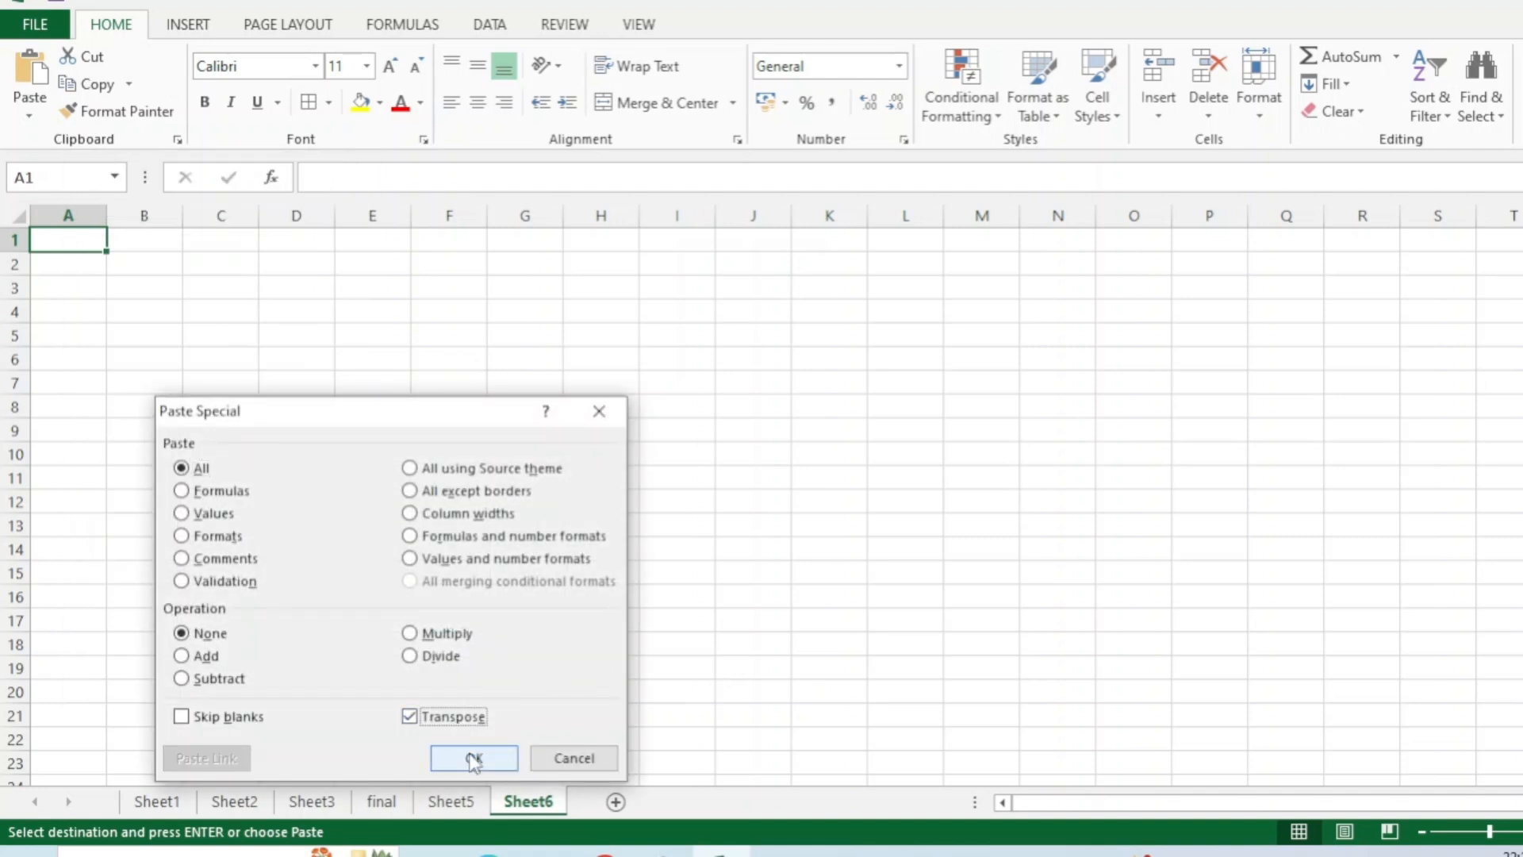
left_click(474, 758)
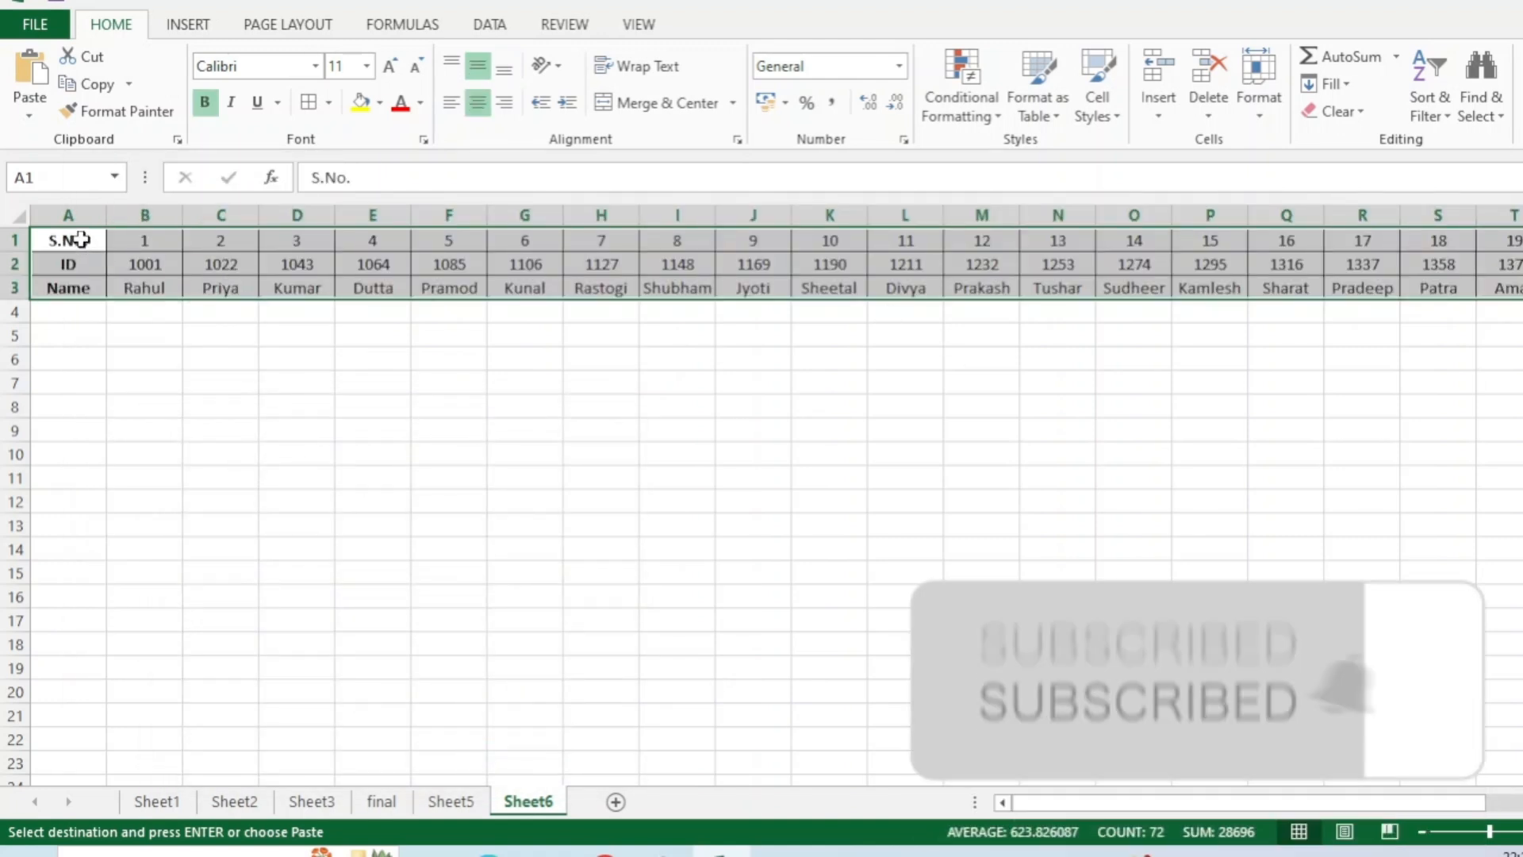
left_click(82, 241)
left_click(82, 264)
left_click(82, 287)
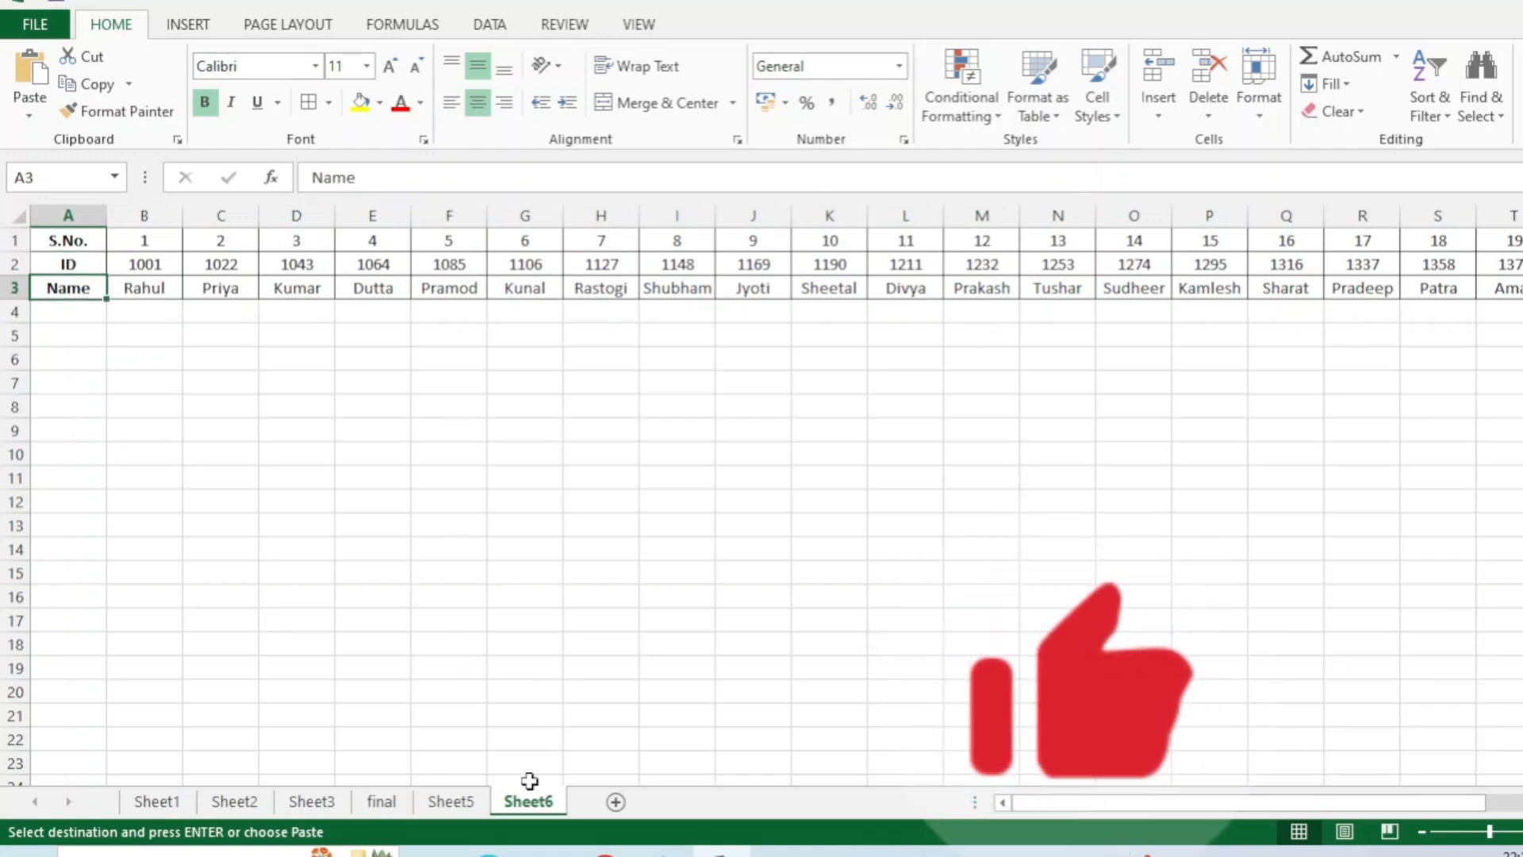
Step: Copy the lookup IDs H3:H10 from Sheet5 and paste them transposed at C5 on Sheet6
left_click(458, 806)
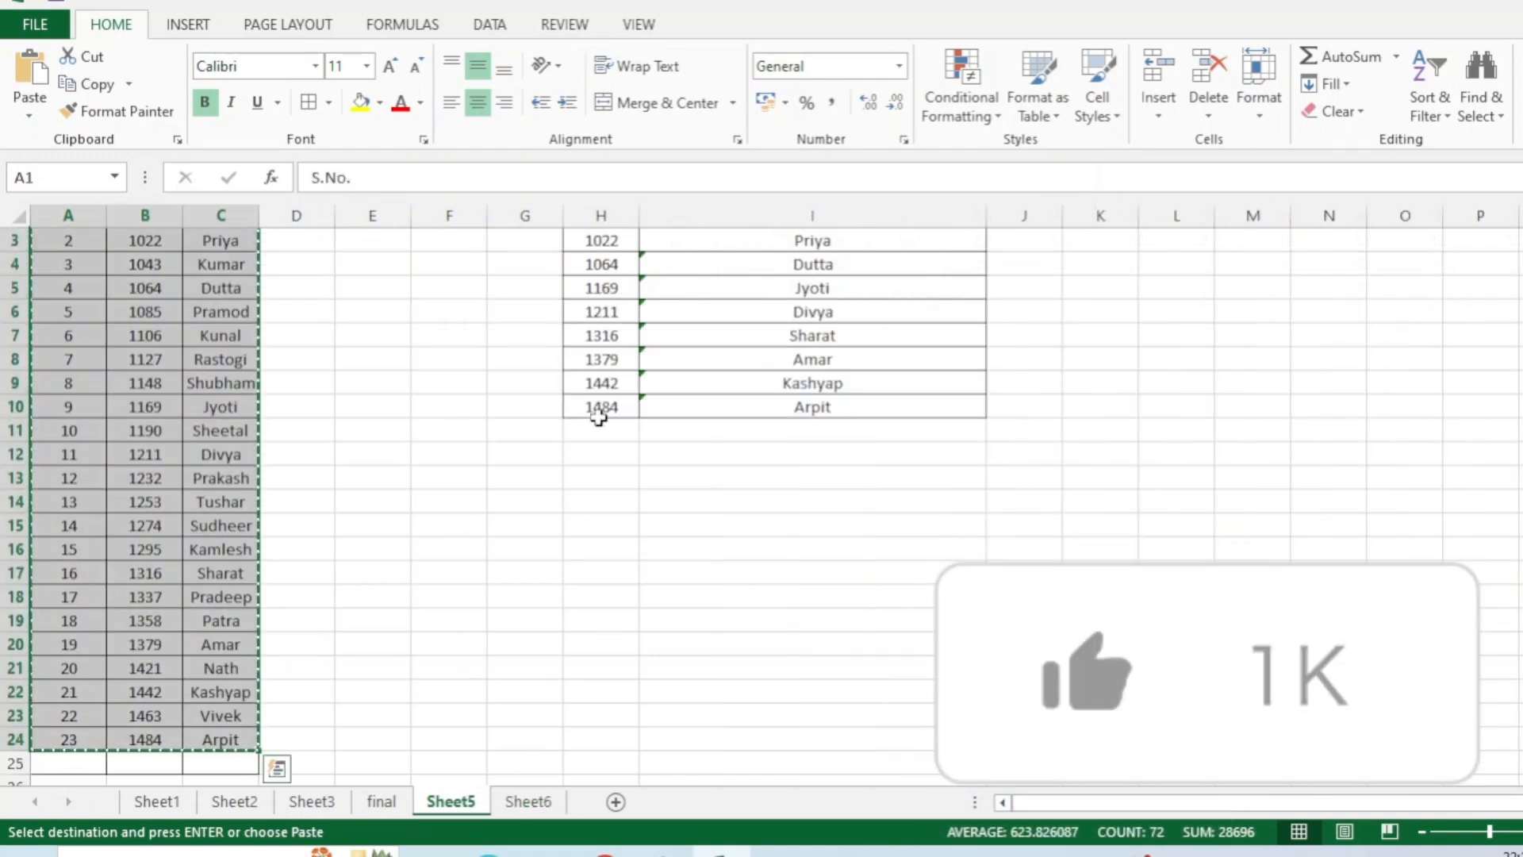
scroll(597, 420, "up", 1)
left_click_drag(598, 287, 612, 454)
key("ctrl+c")
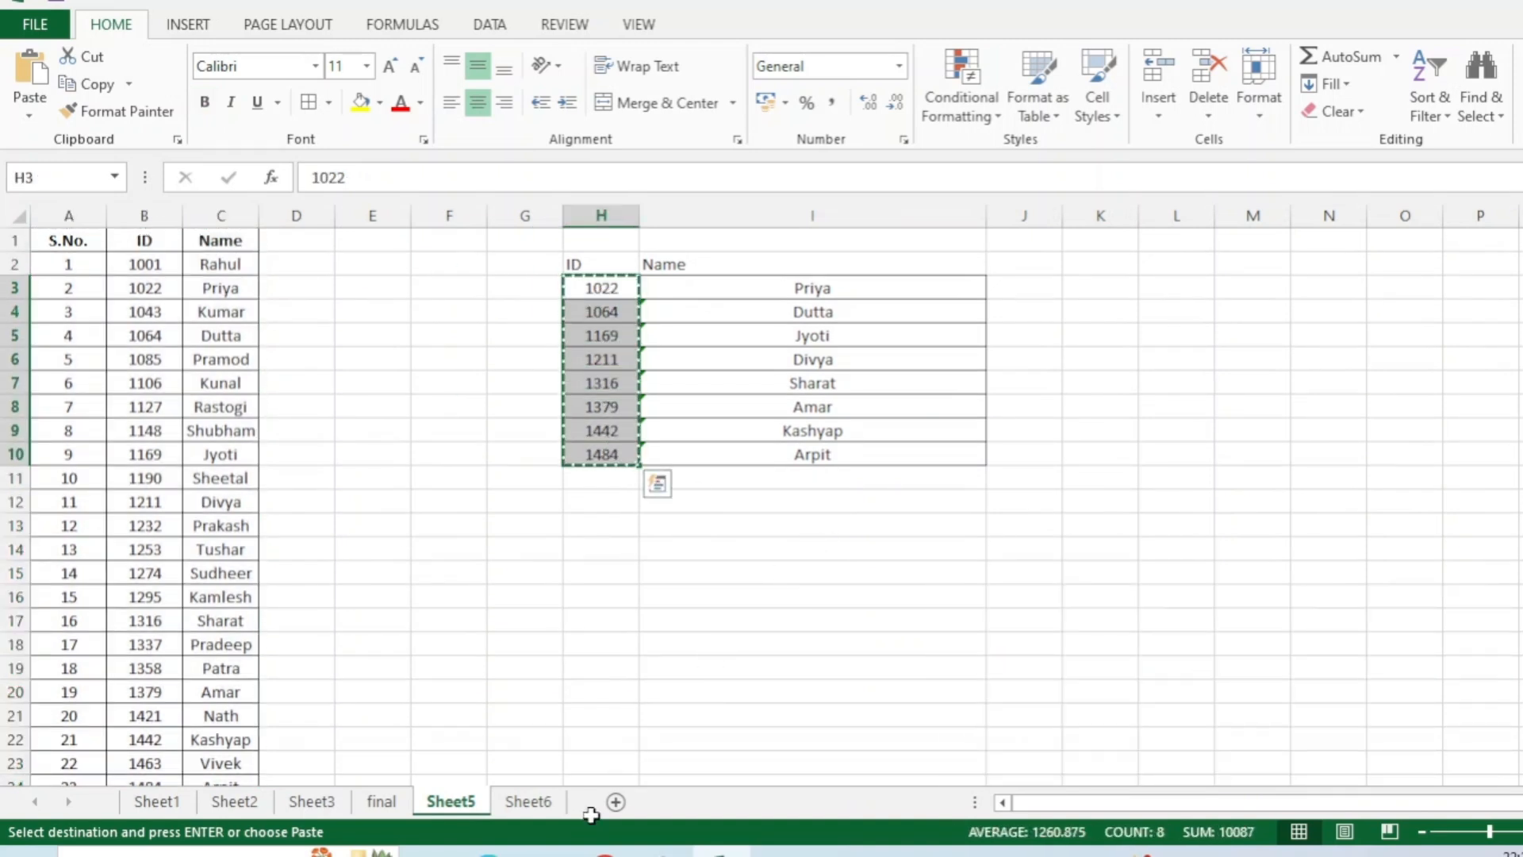
key("ctrl+q")
left_click(531, 802)
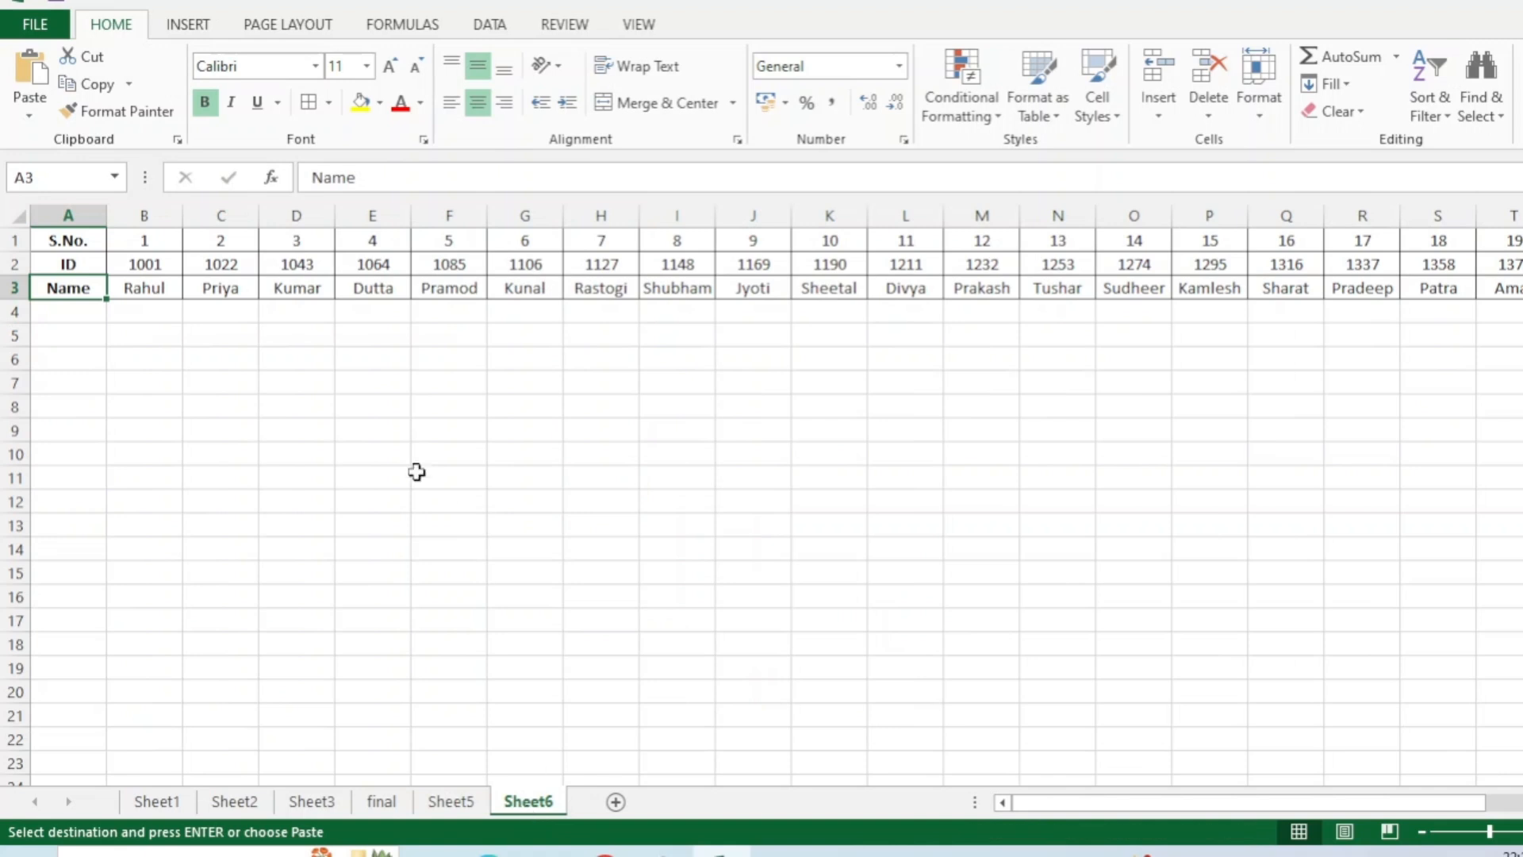
left_click(221, 333)
right_click(218, 334)
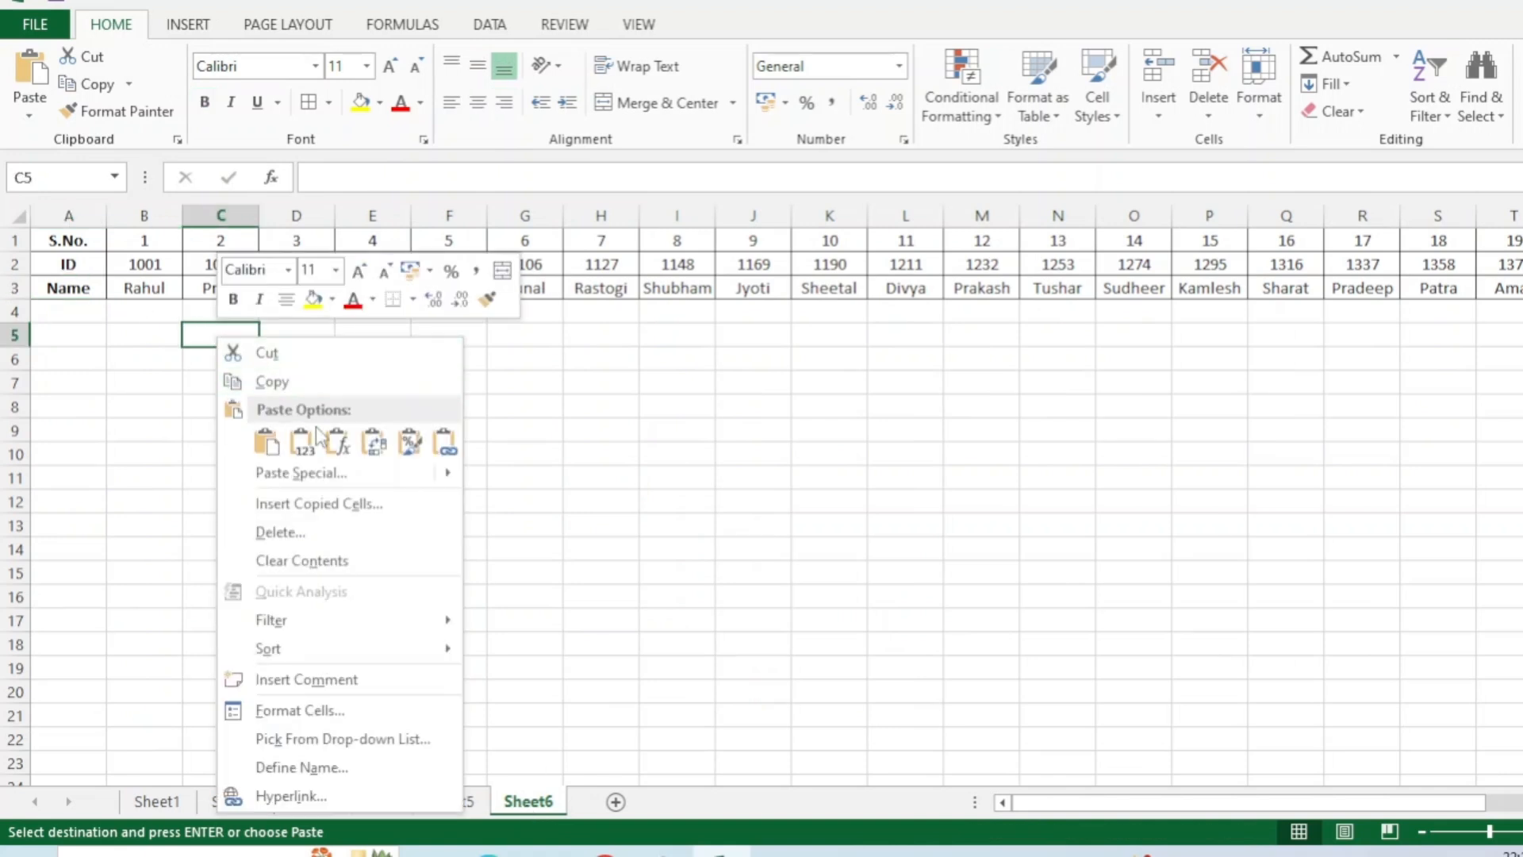
mouse_move(432, 474)
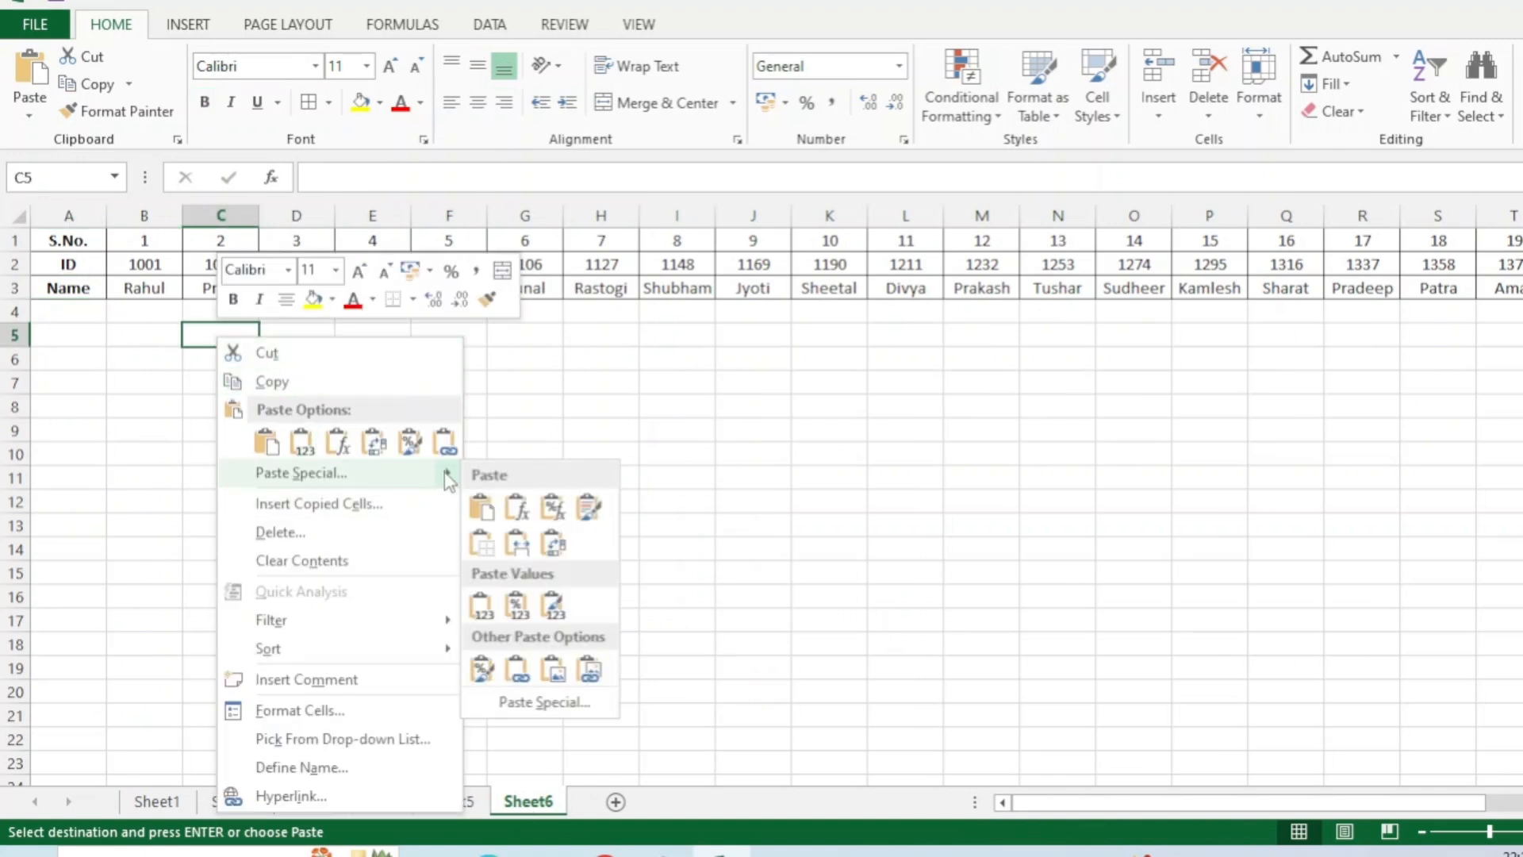
left_click(545, 703)
left_click(604, 776)
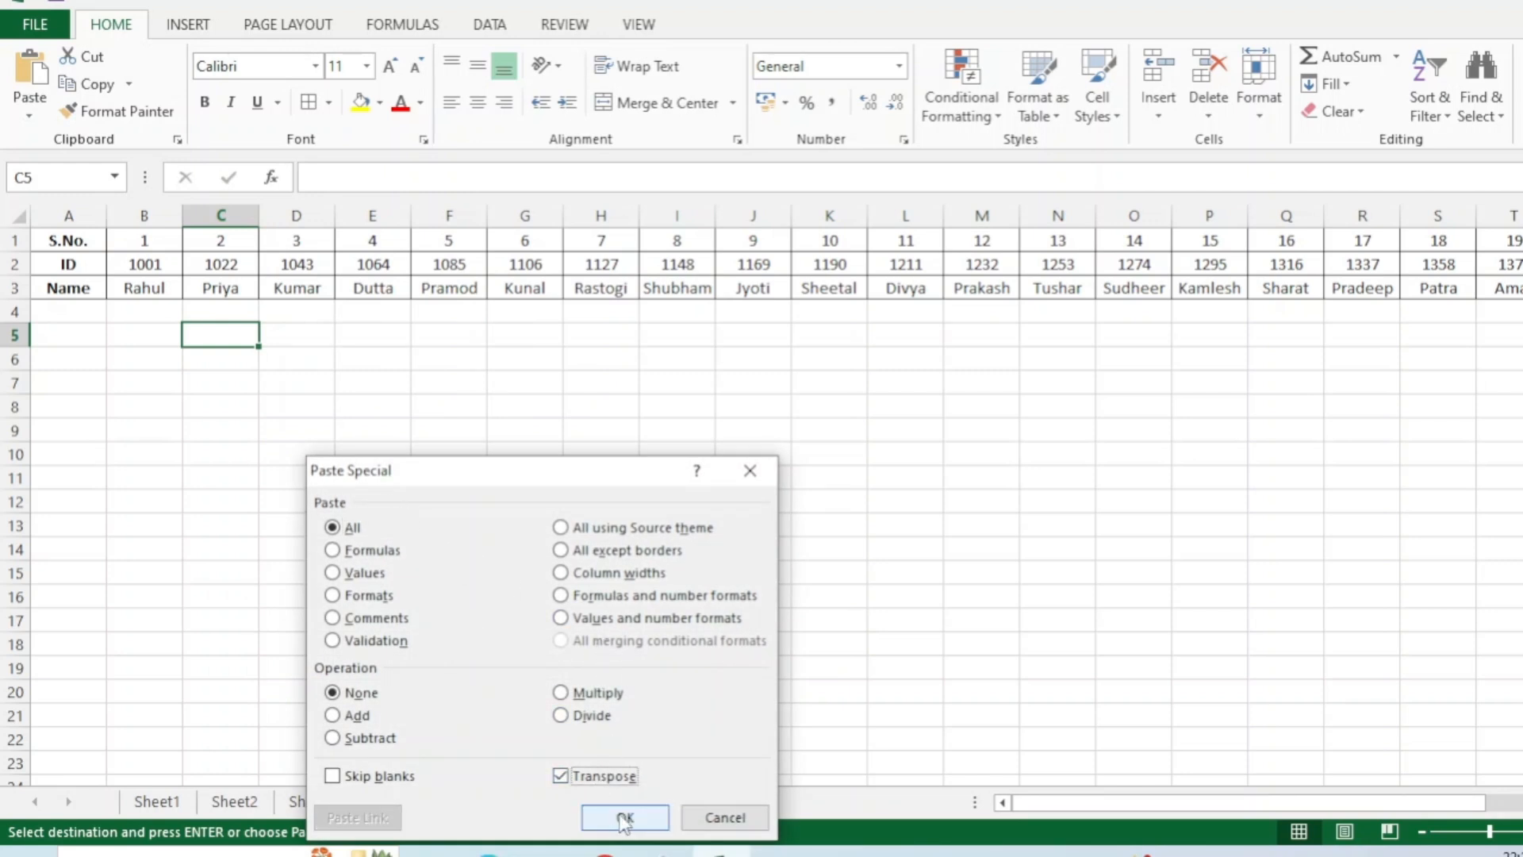
left_click(624, 818)
Step: Start an HLOOKUP formula in C6 with the ID range C5:J5 as the lookup value
left_click(219, 361)
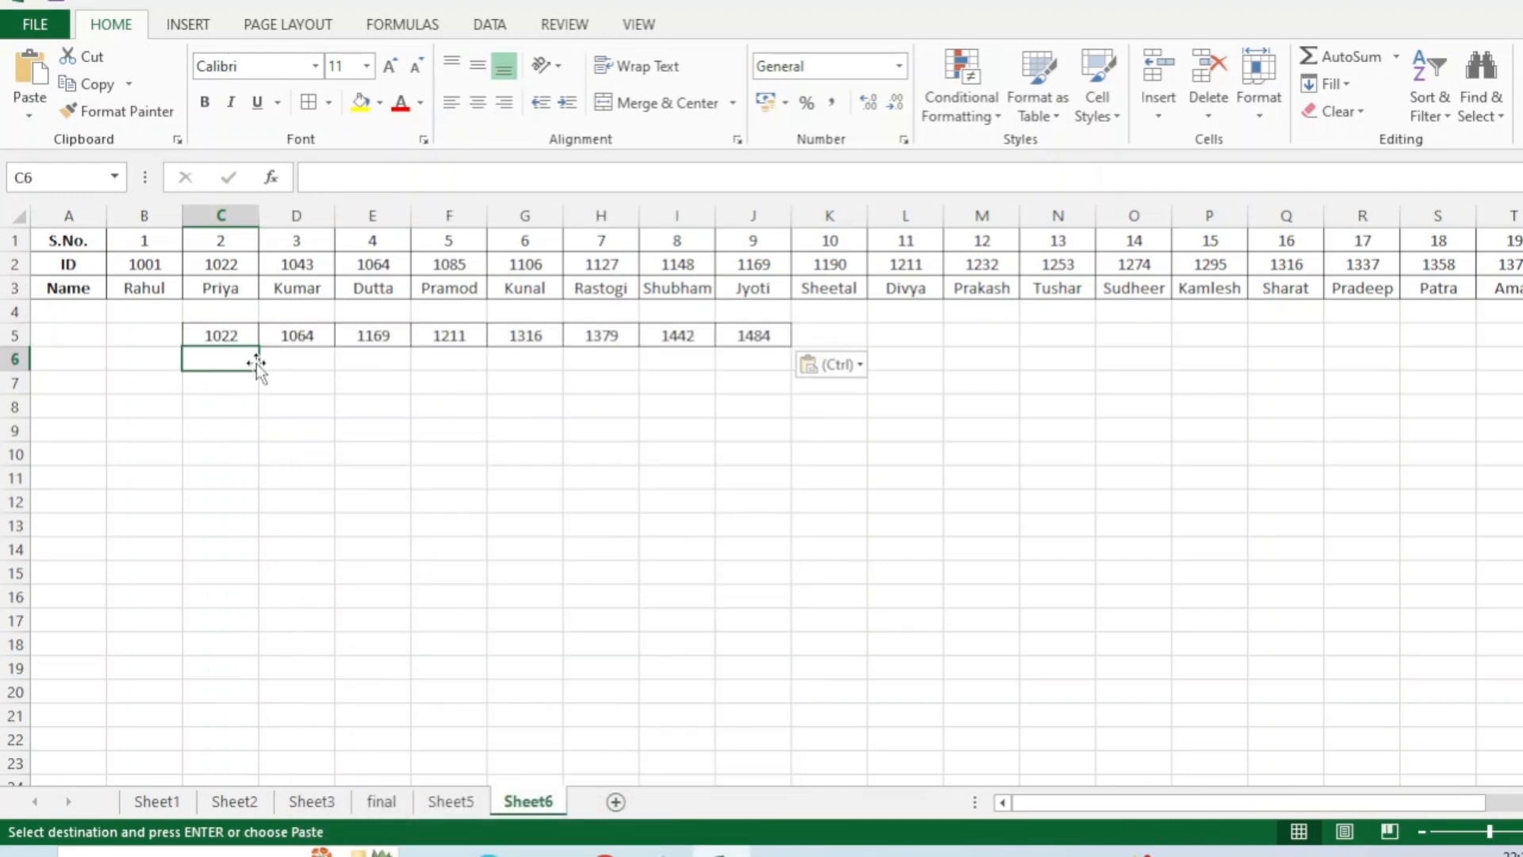
left_click(230, 325)
left_click(225, 355)
left_click_drag(235, 361, 740, 359)
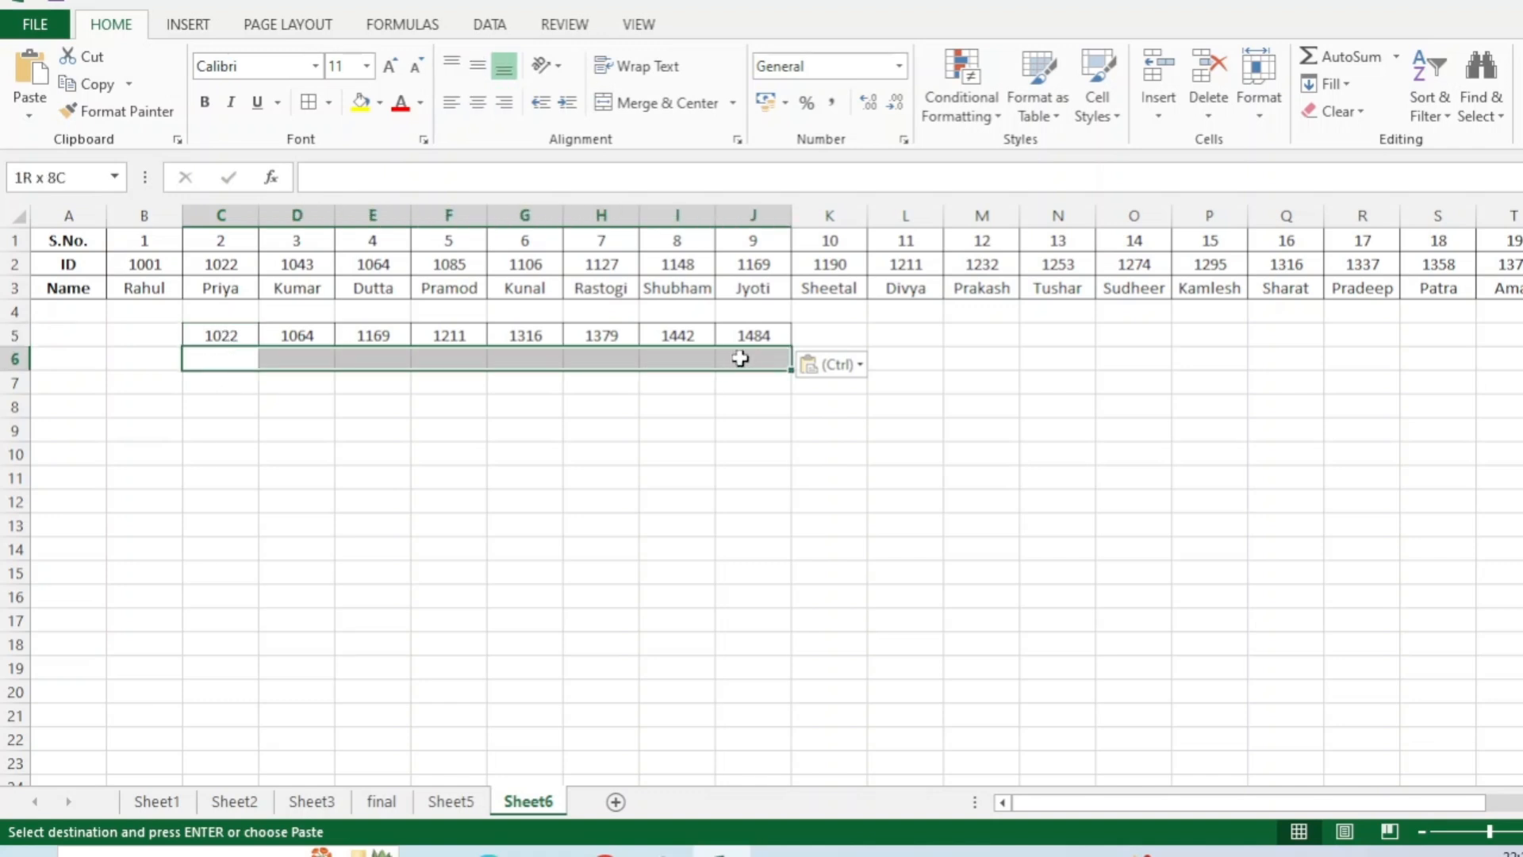
left_click(211, 359)
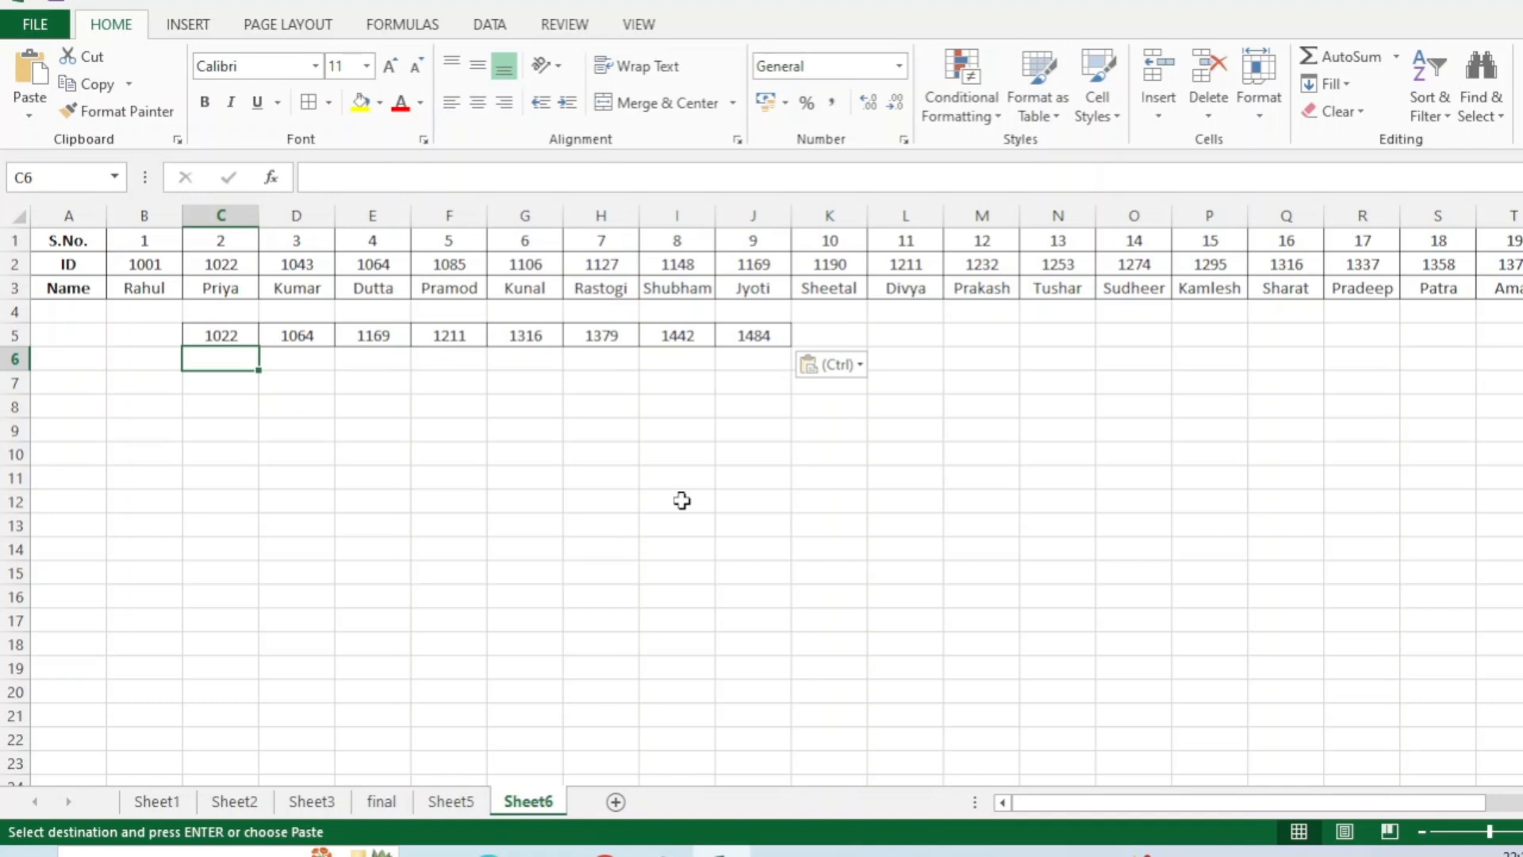
type("=hl")
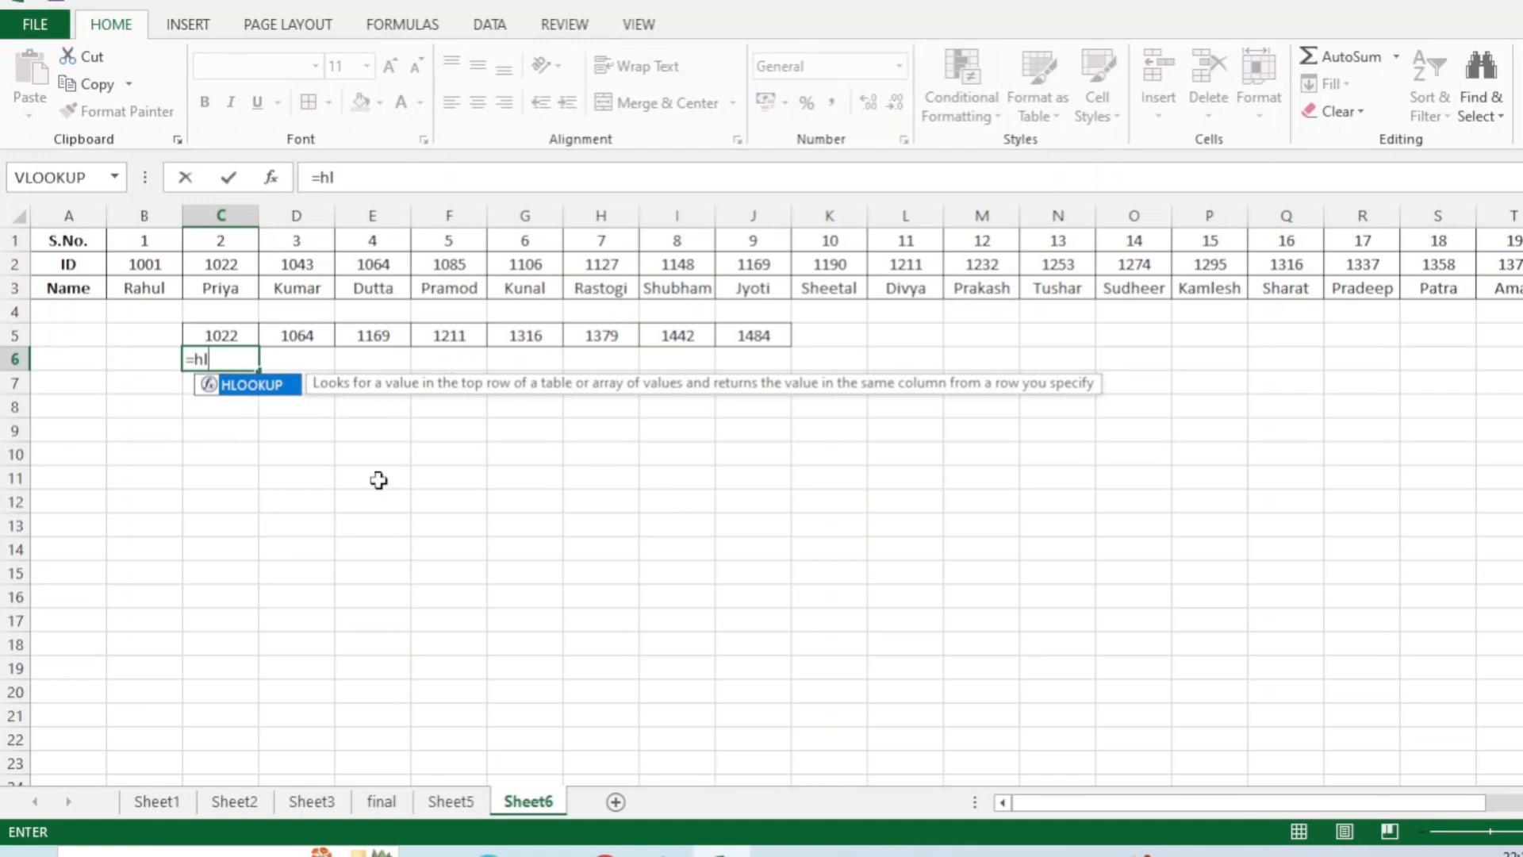
key("Tab")
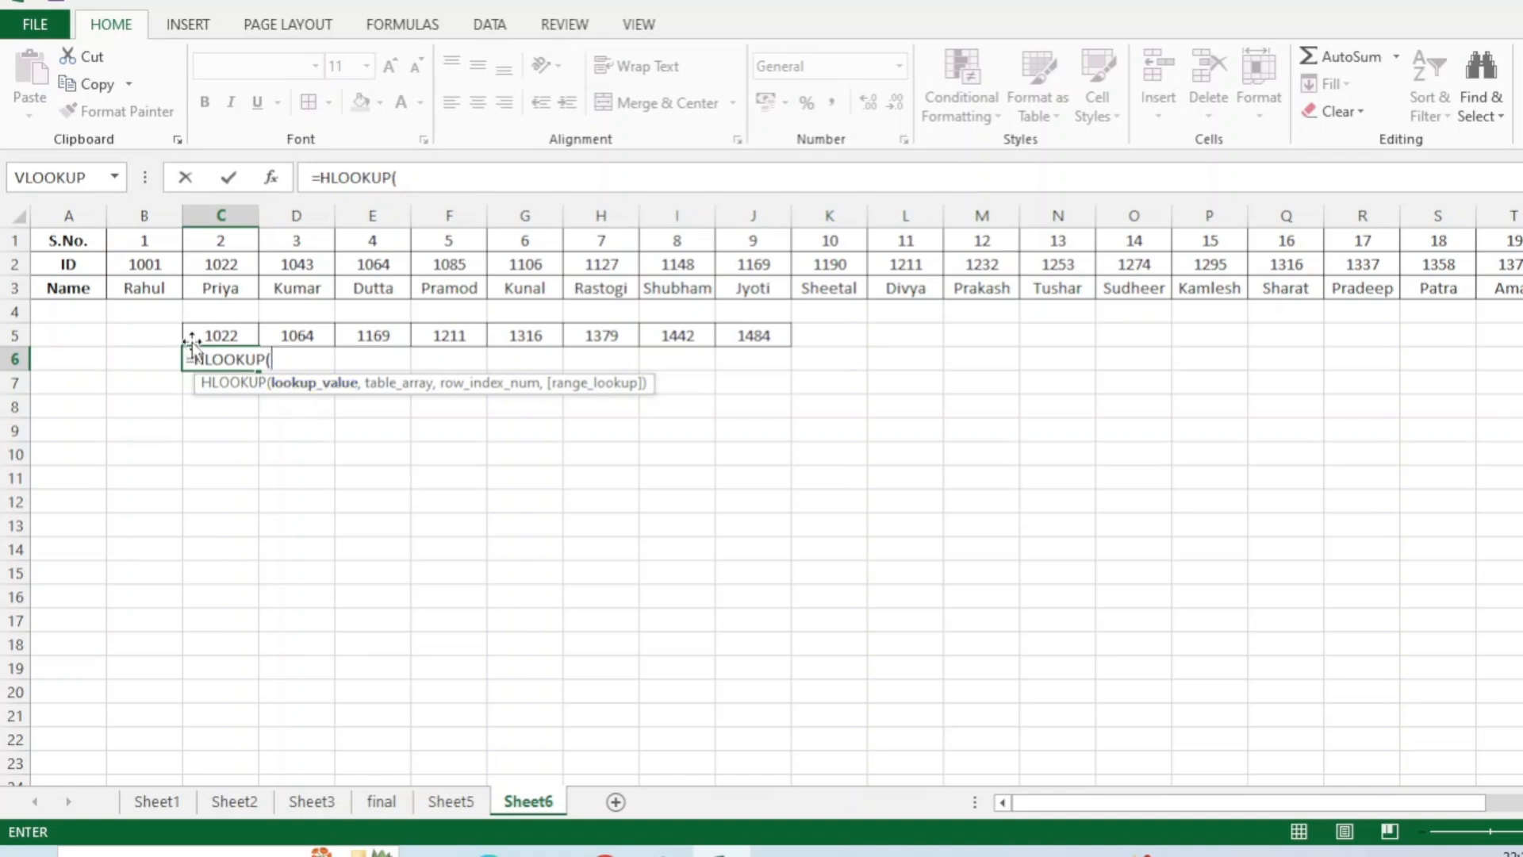
left_click_drag(235, 334, 746, 337)
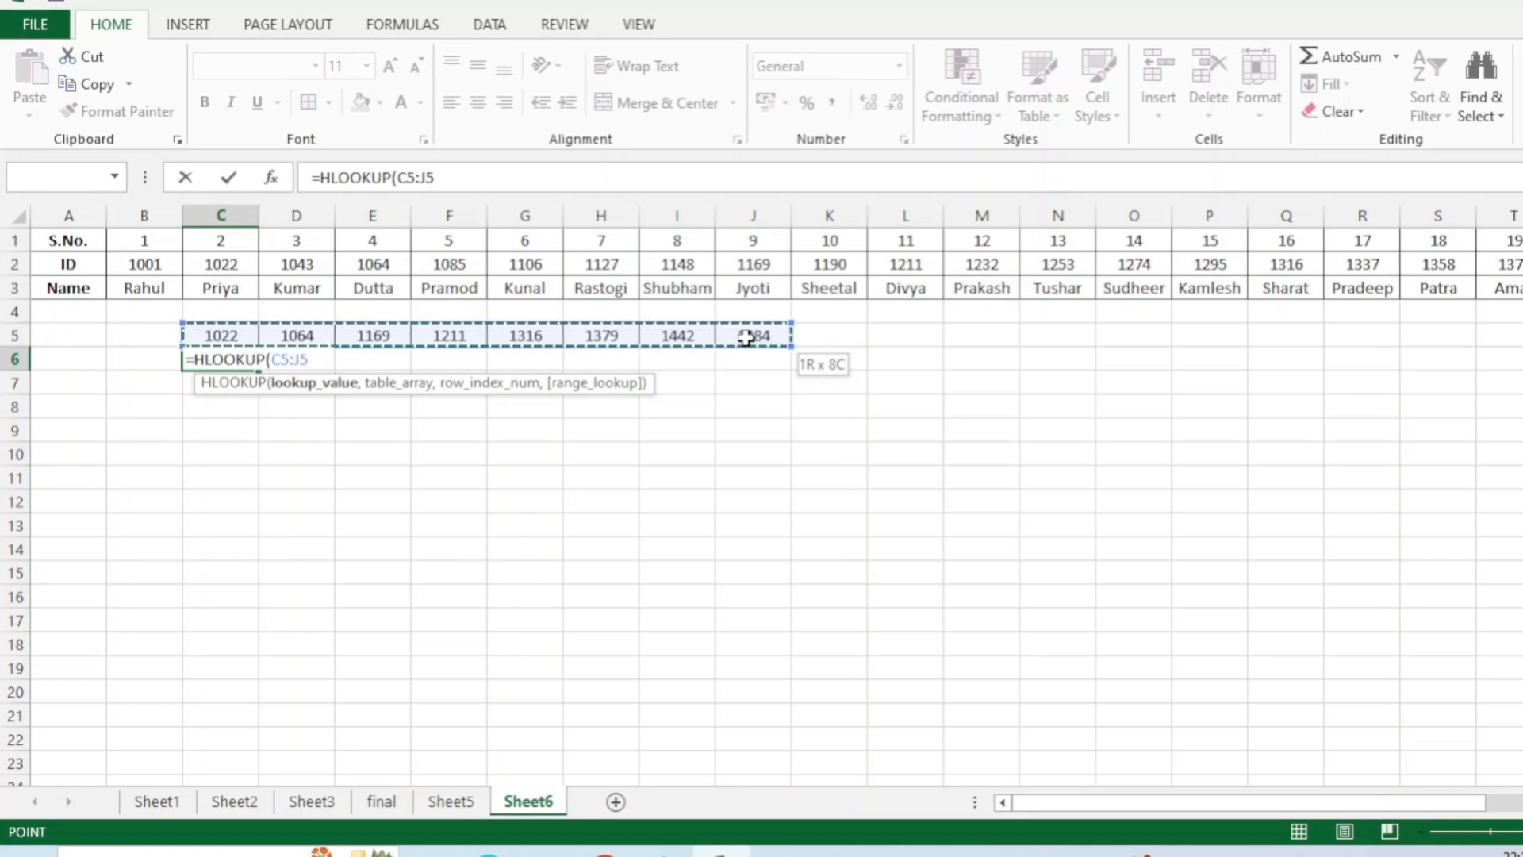
left_click_drag(746, 337, 746, 337)
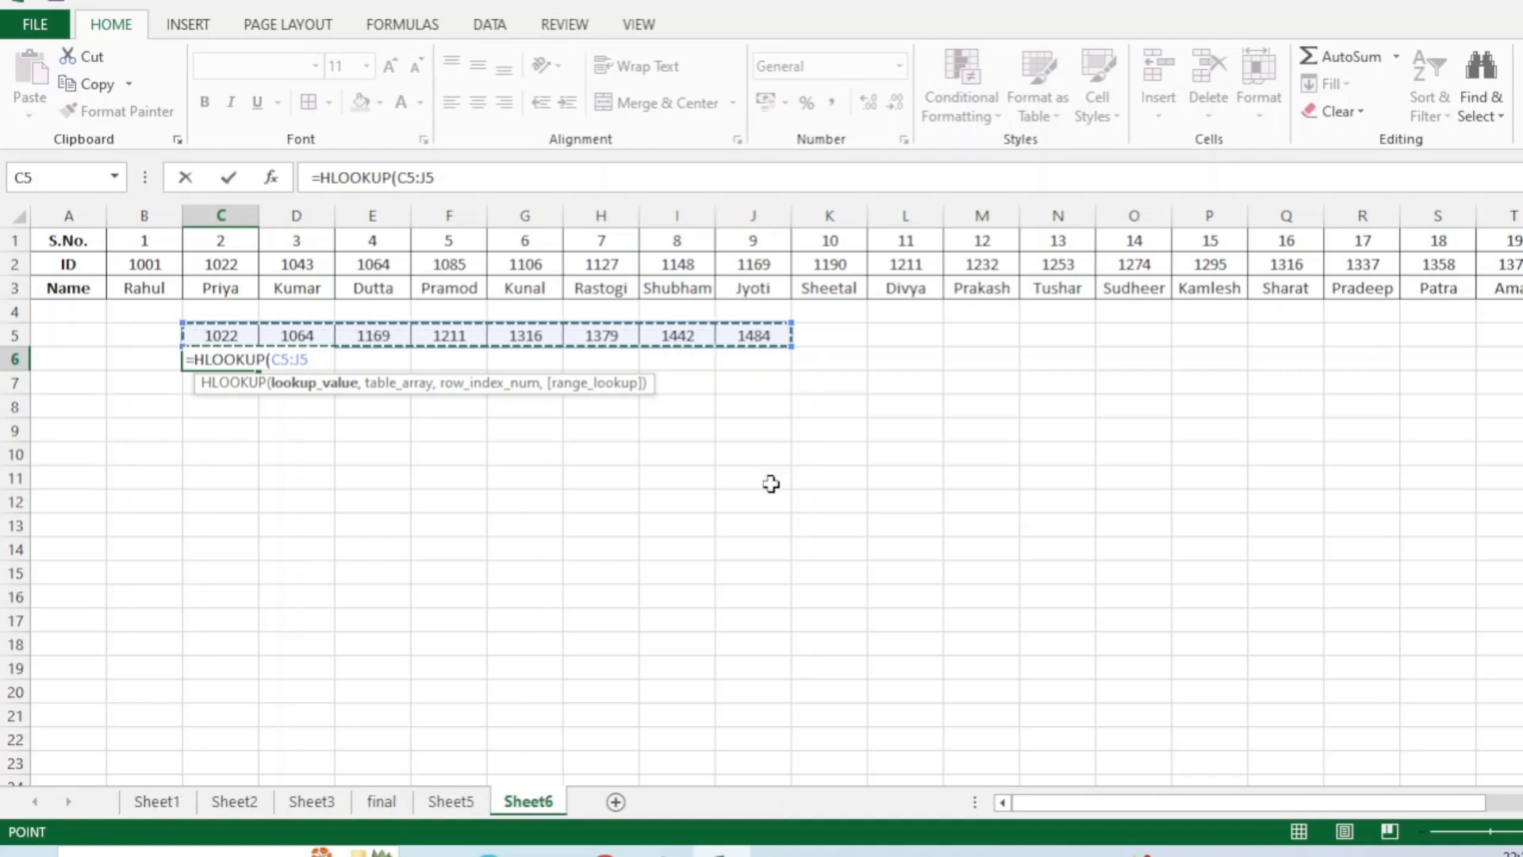
type(",")
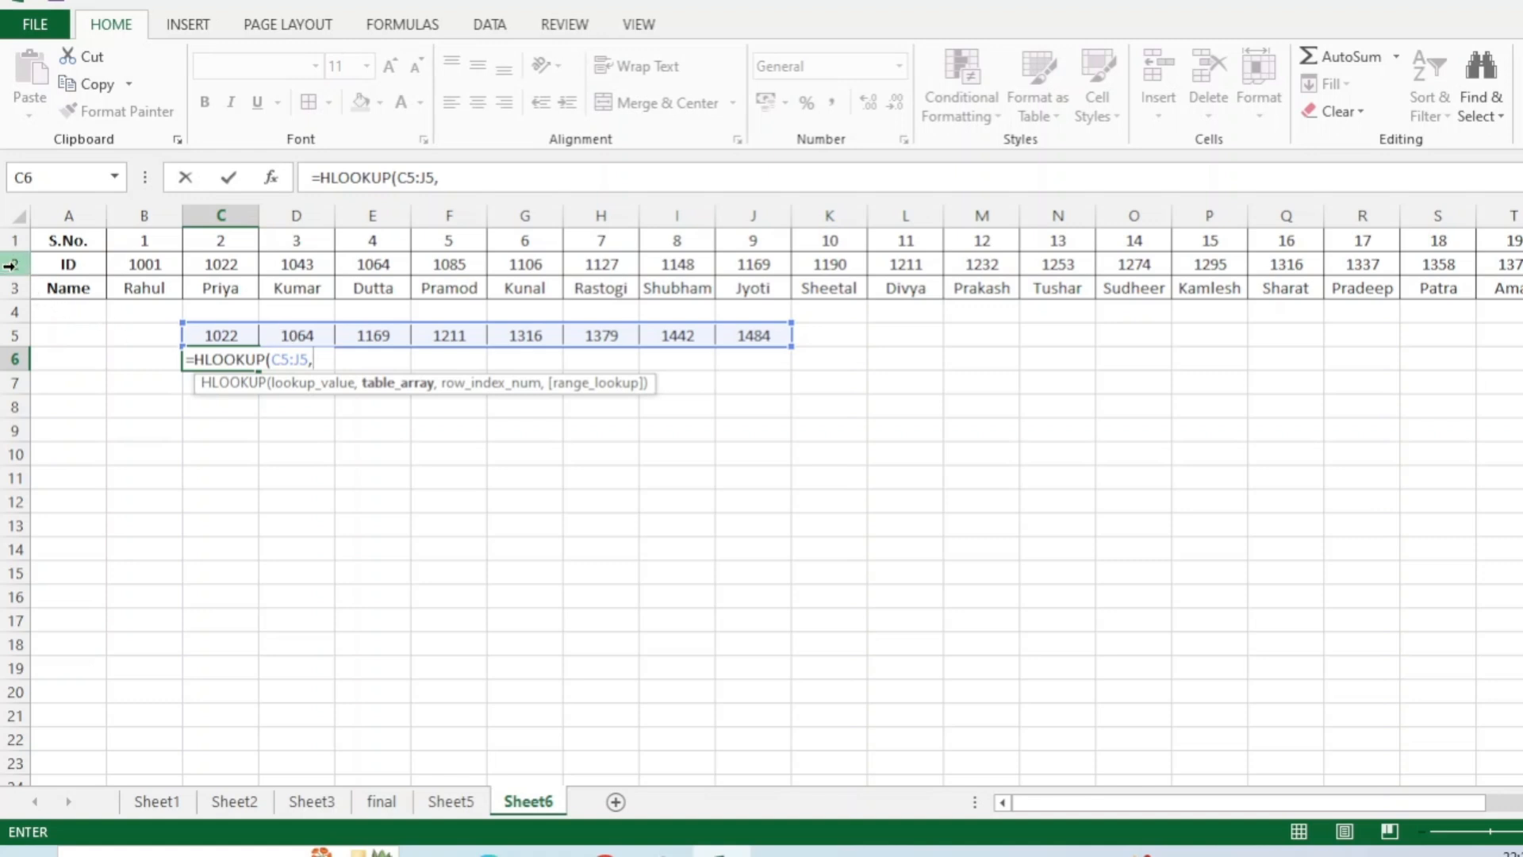
Step: Complete the HLOOKUP in C6 with table array 2:3, row index 2 and range lookup 0
left_click_drag(6, 264, 9, 290)
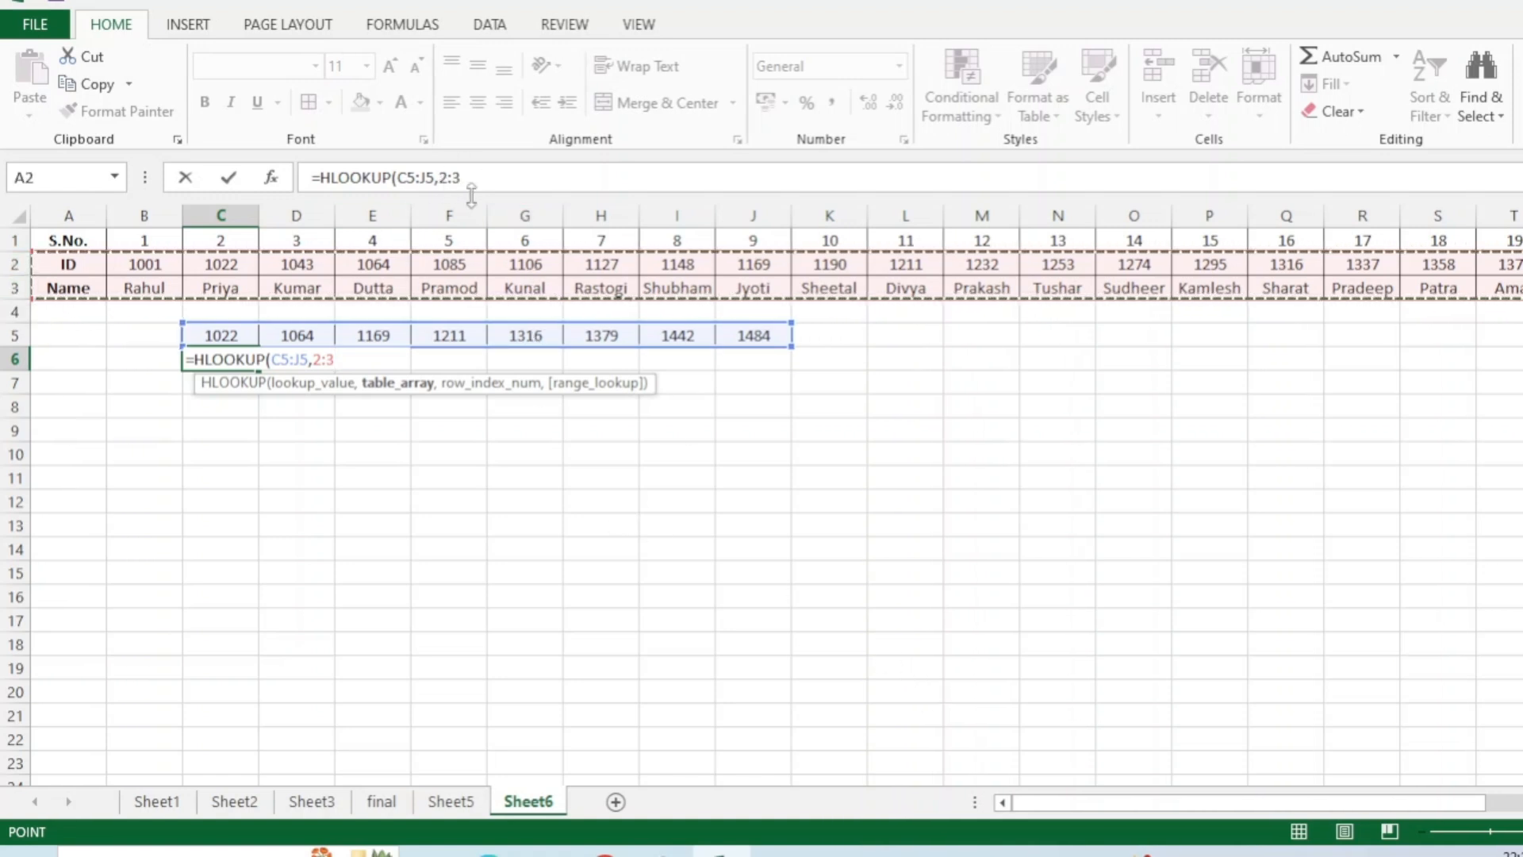
type(",")
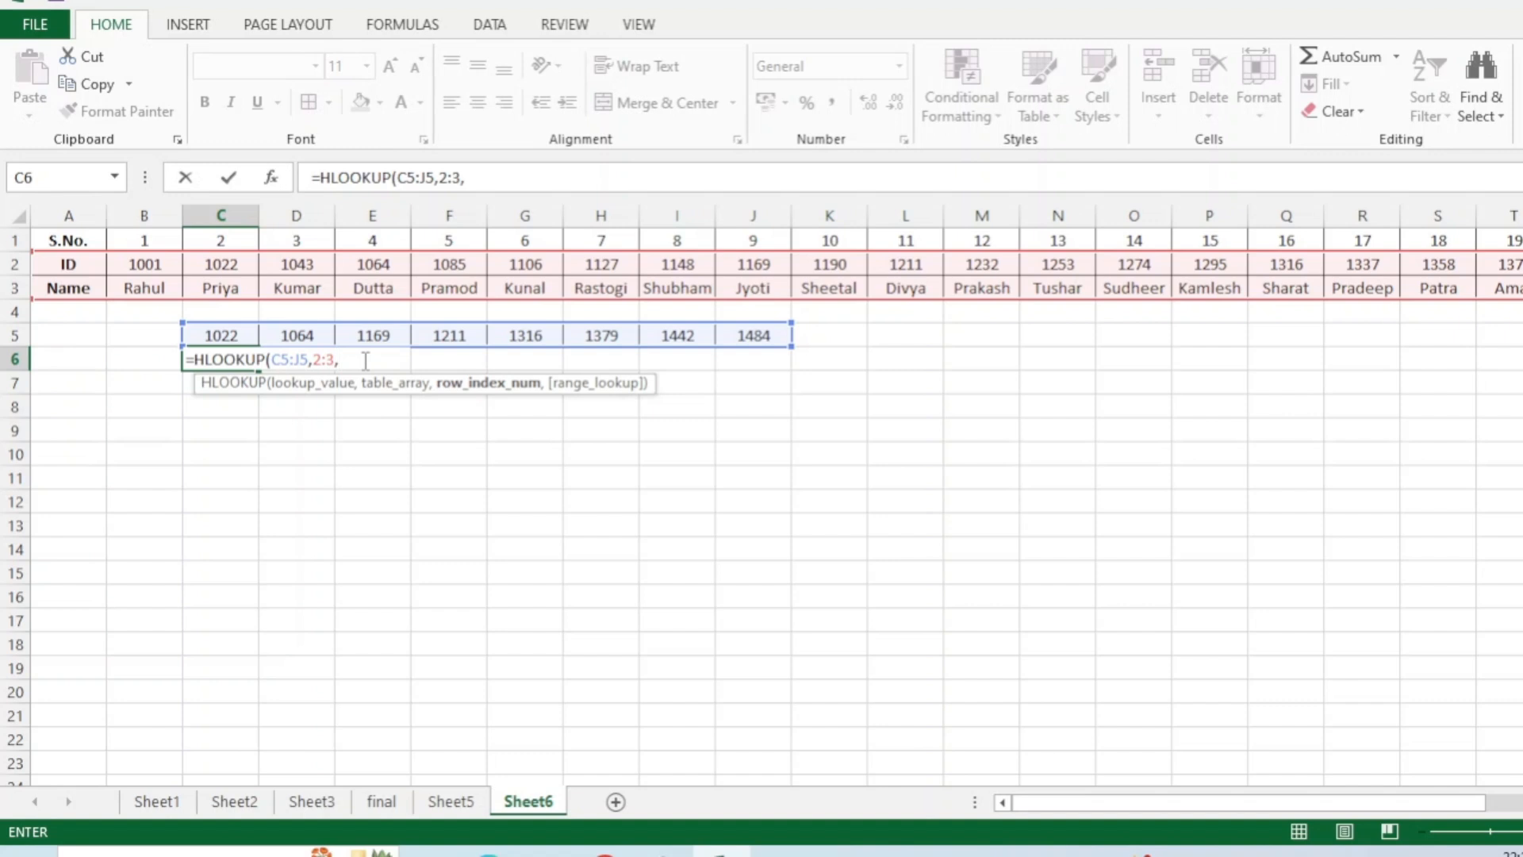
type("2,0")
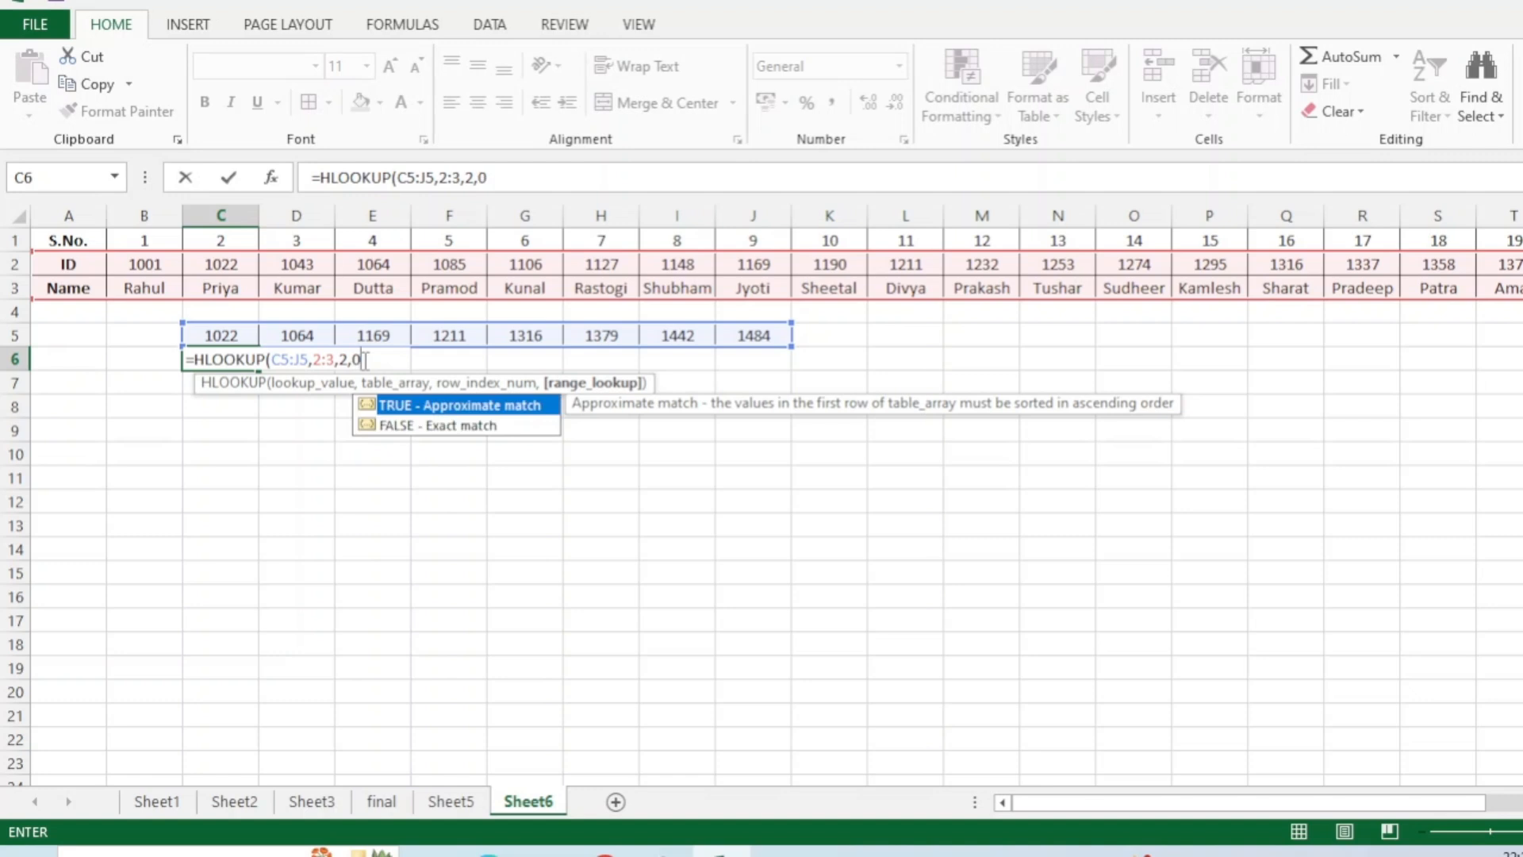
type(")")
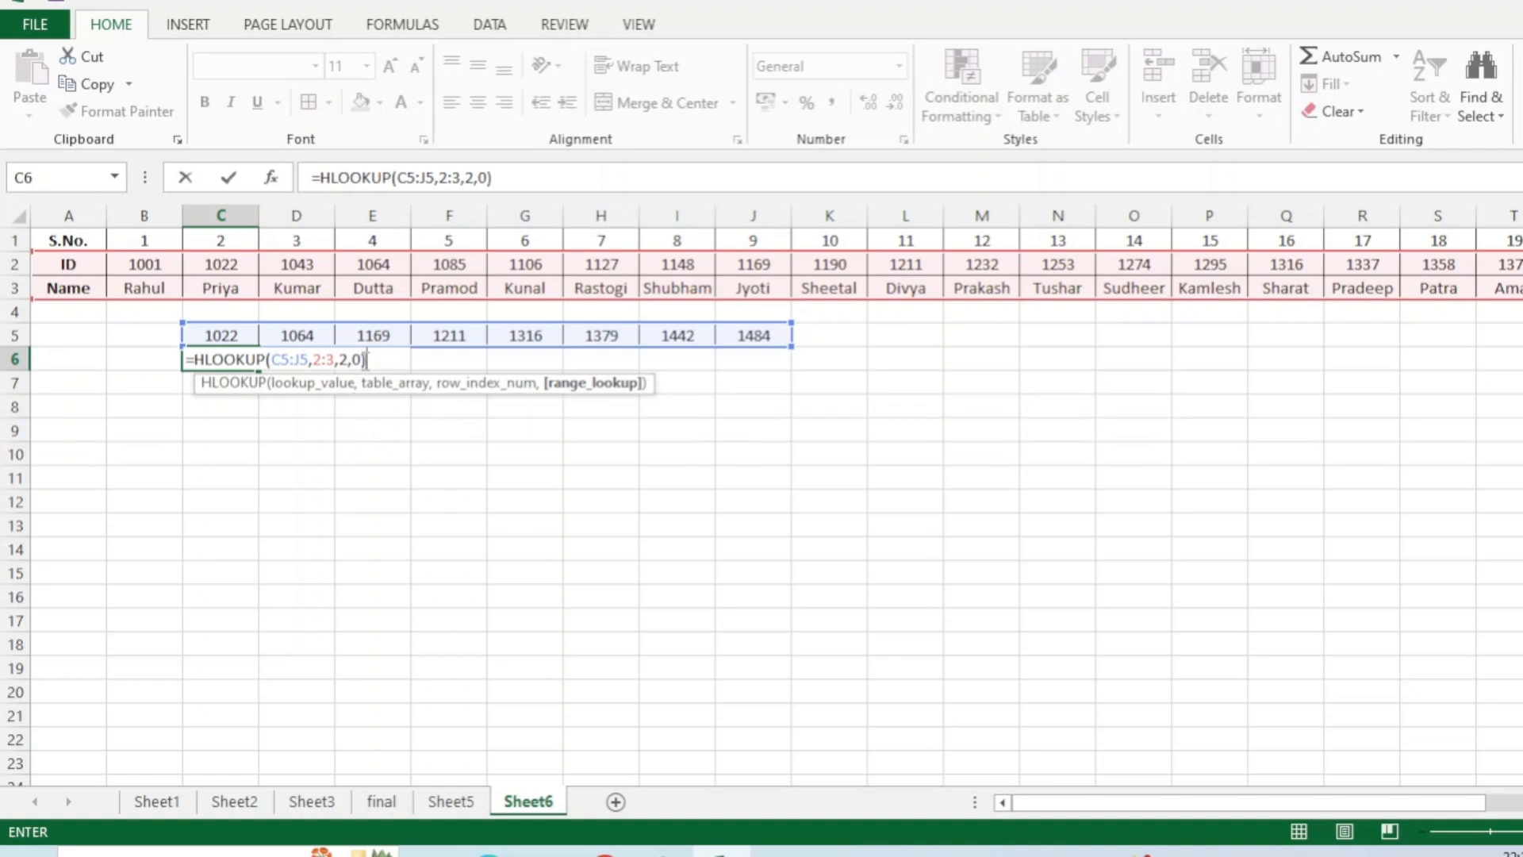
key("ctrl+Return")
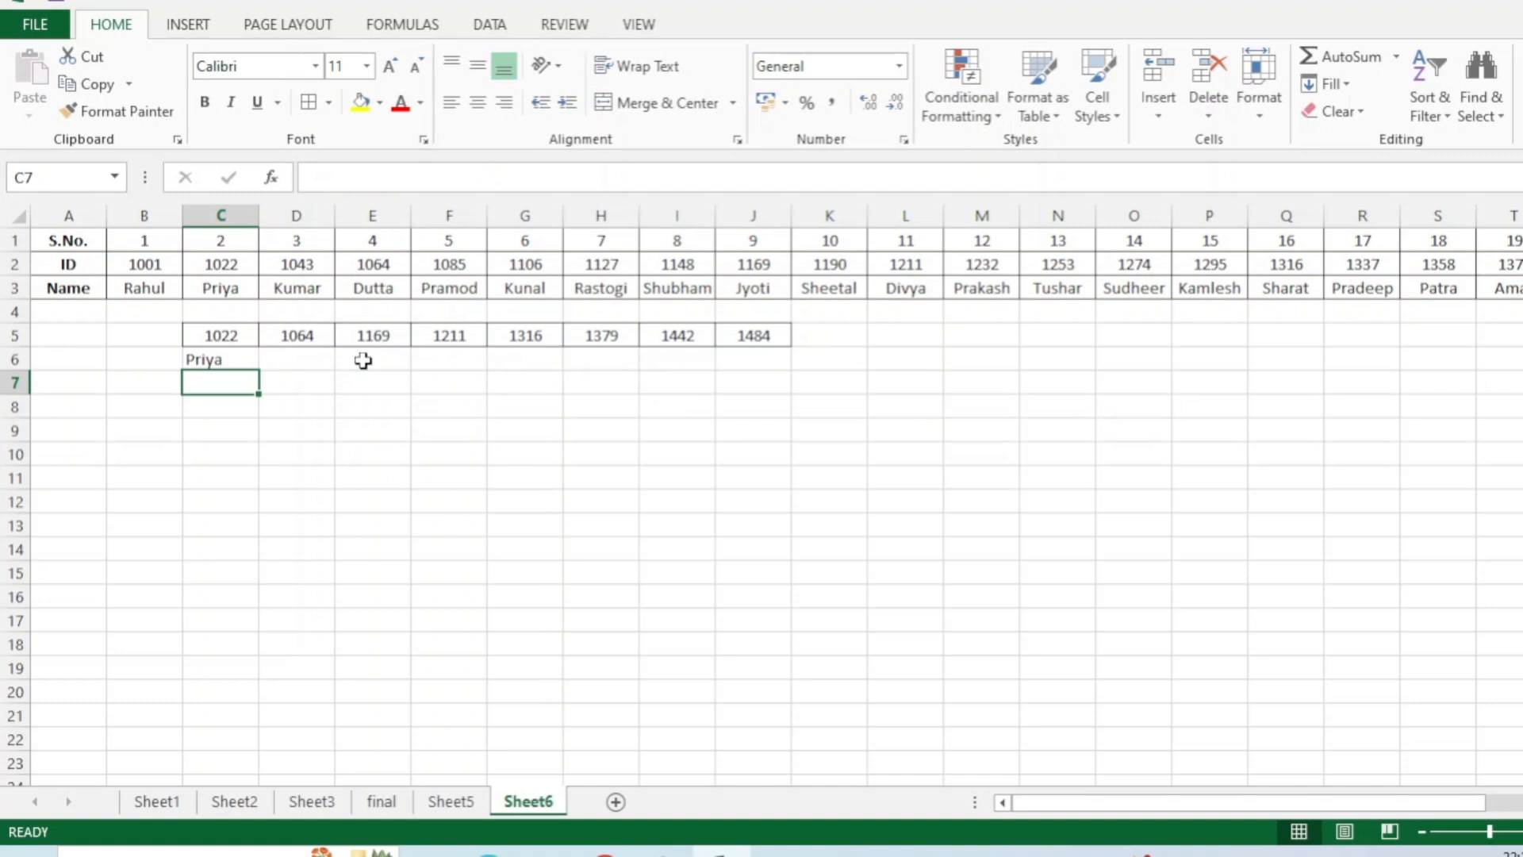
Step: Fill the HLOOKUP formula from C6 across to J6 and format the names centred with borders
left_click_drag(259, 370, 793, 388)
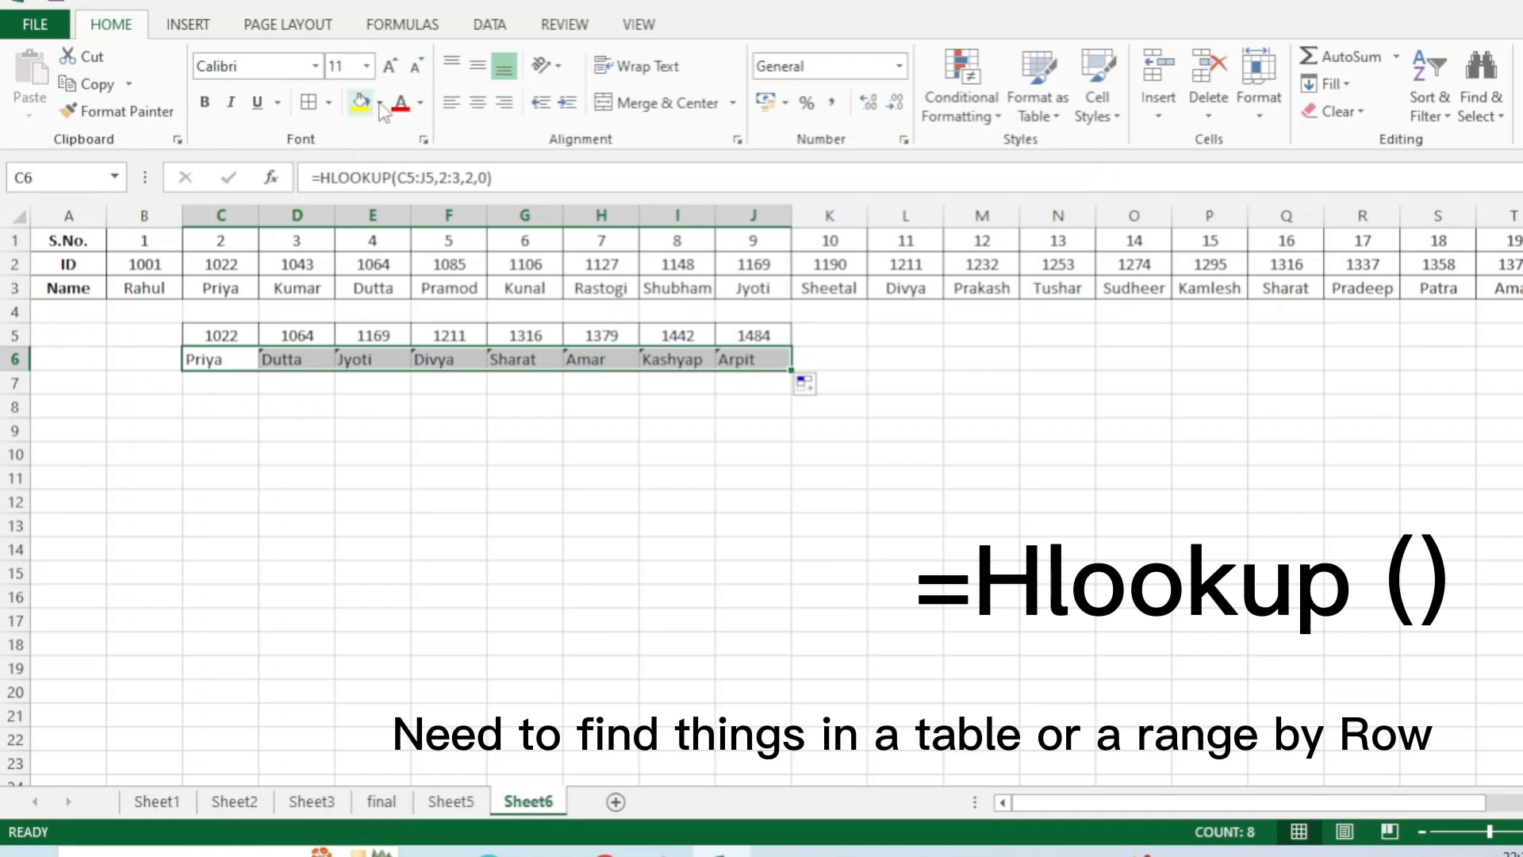
left_click(478, 103)
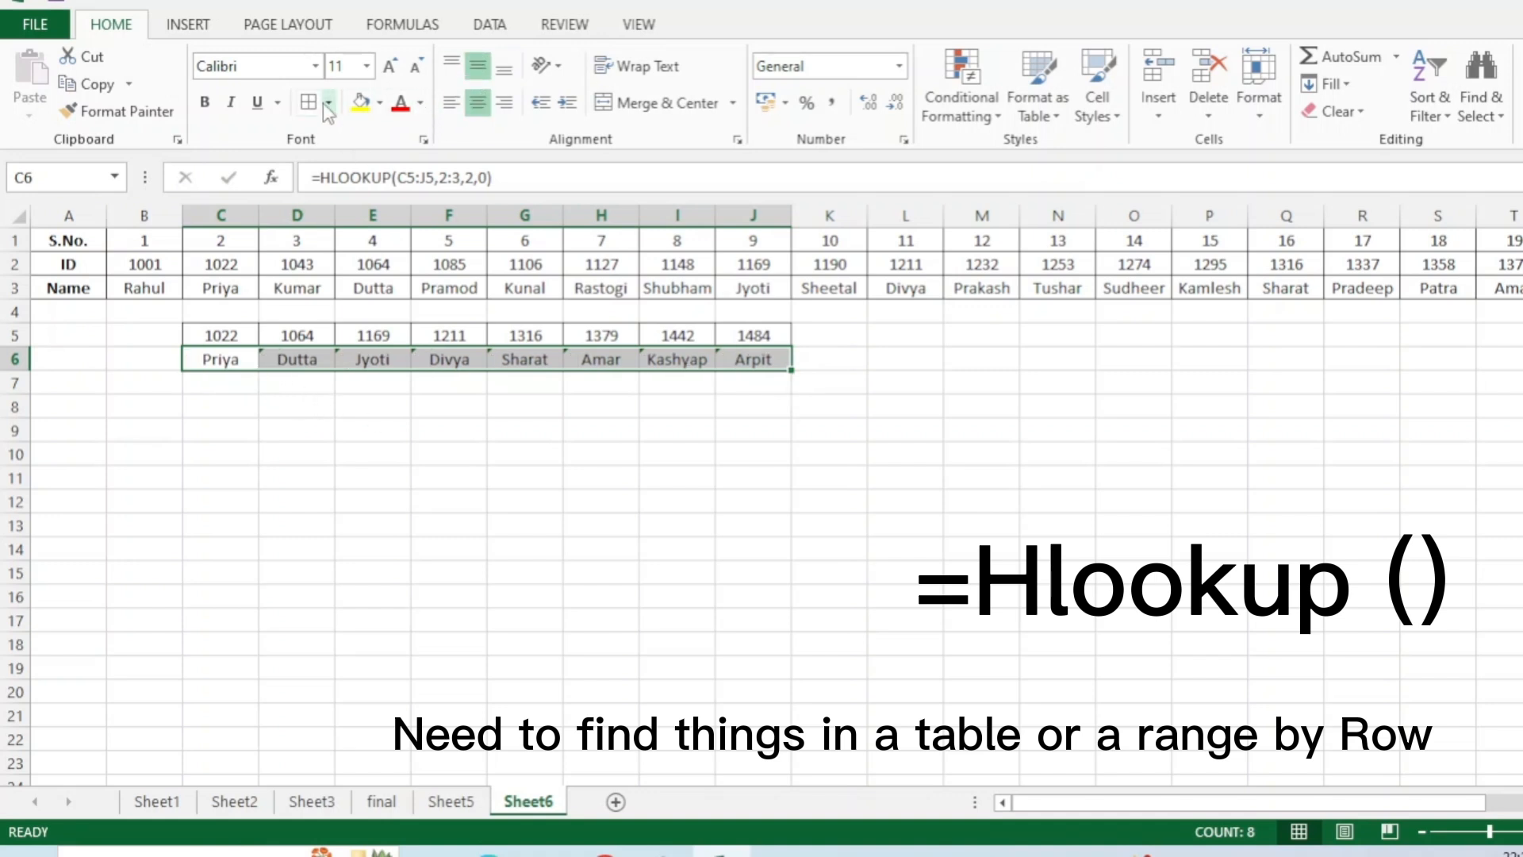
left_click(447, 472)
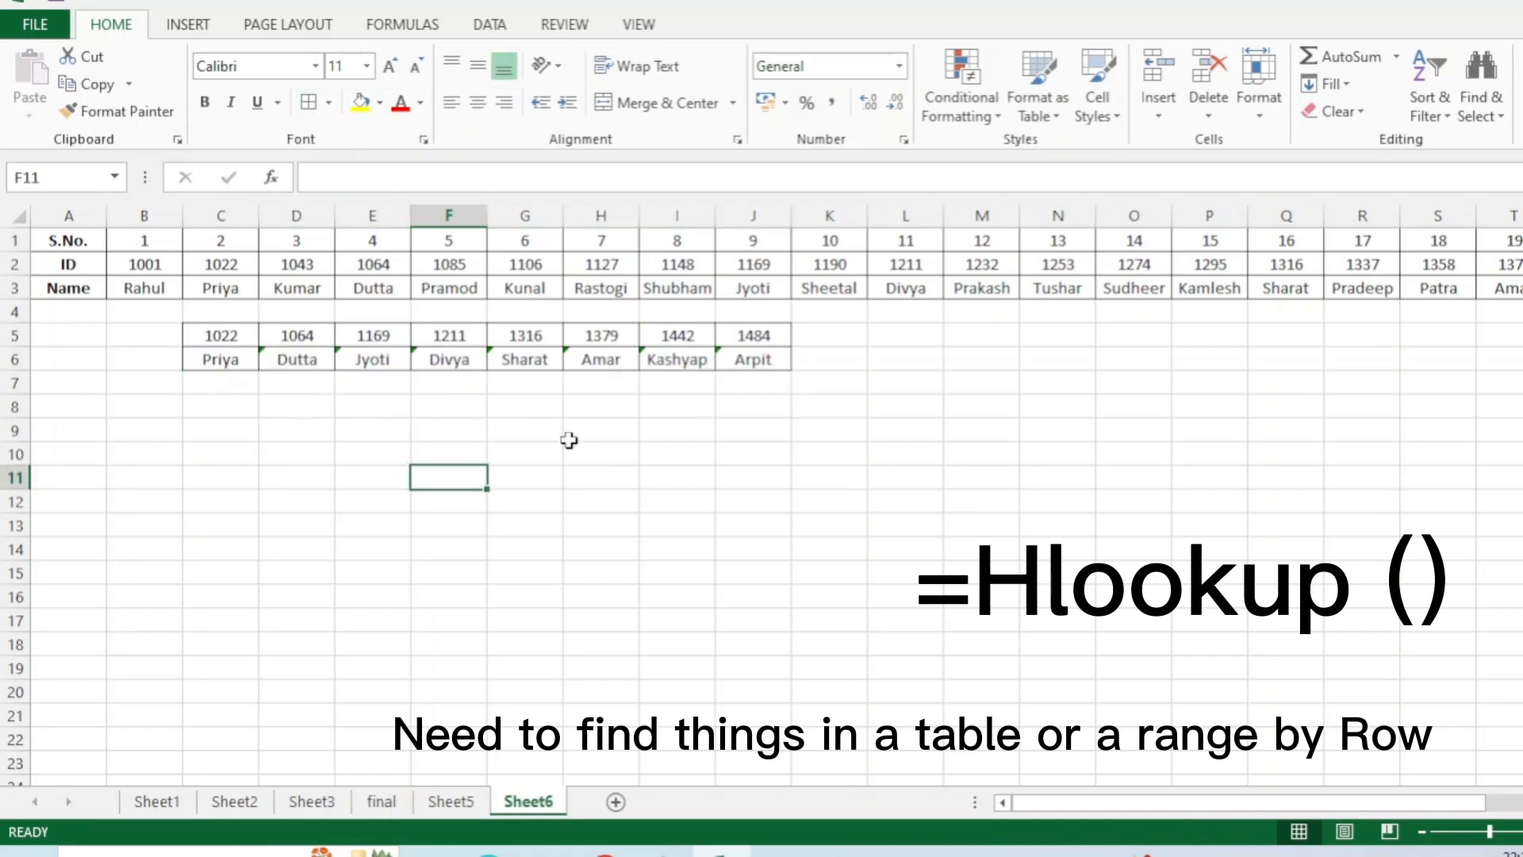
left_click_drag(224, 336, 741, 356)
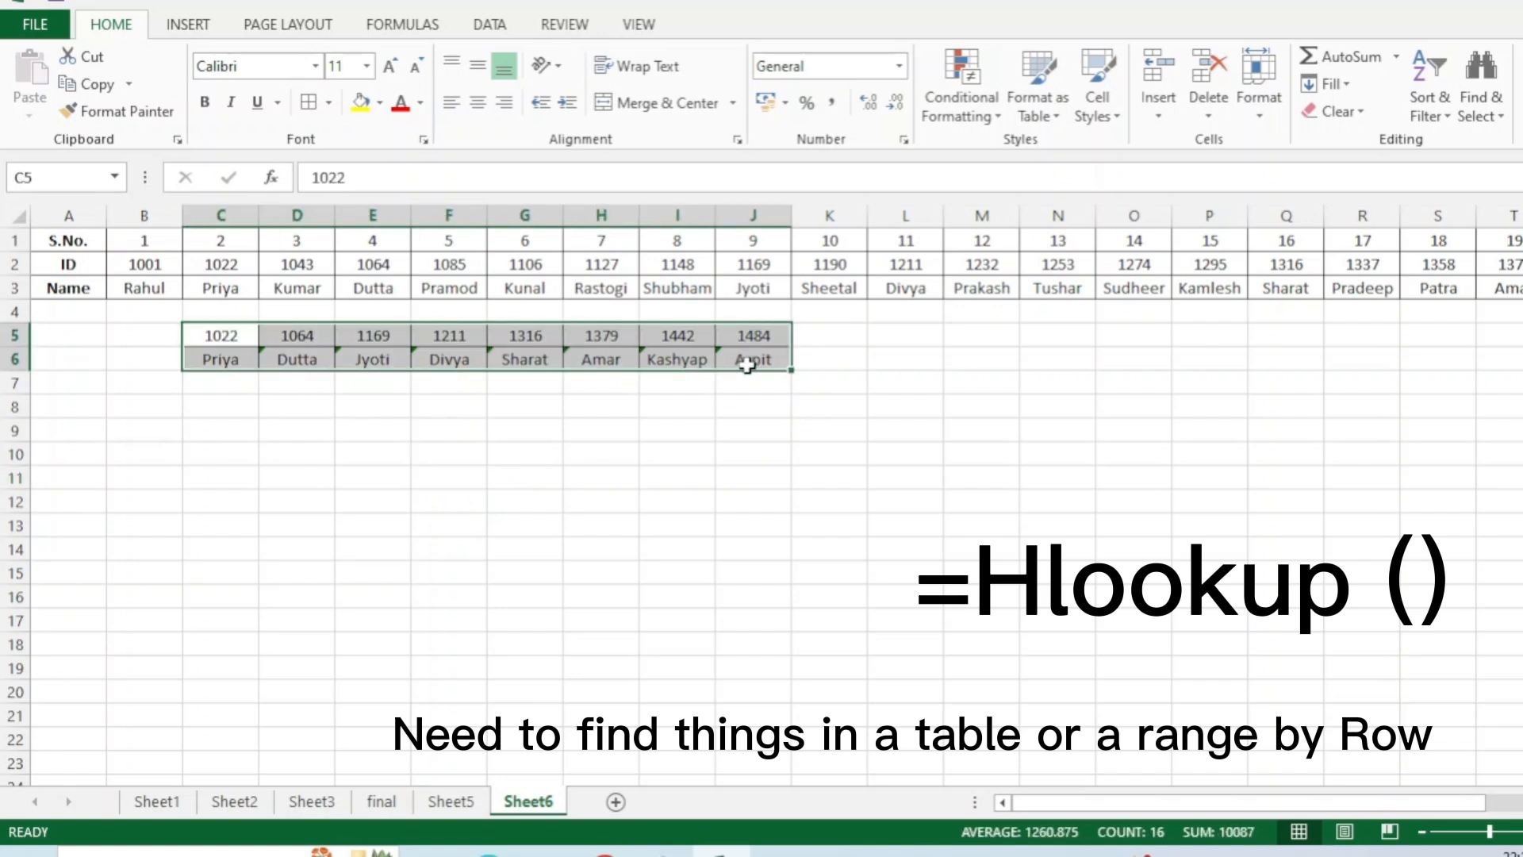
left_click(758, 428)
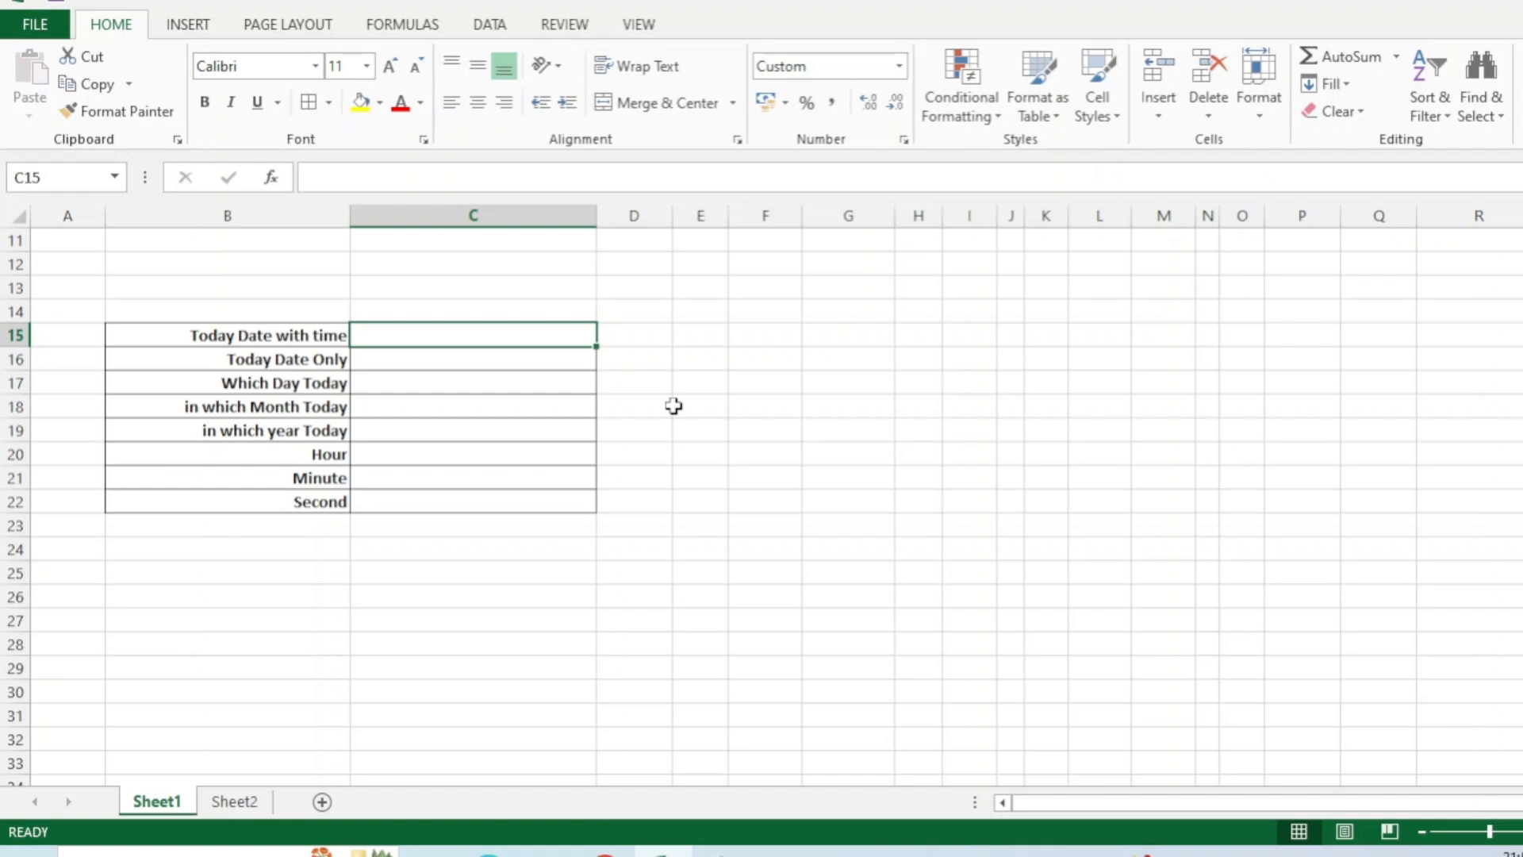
Step: Enter =NOW() in C15 of the date table to return today's date with time
left_click(257, 335)
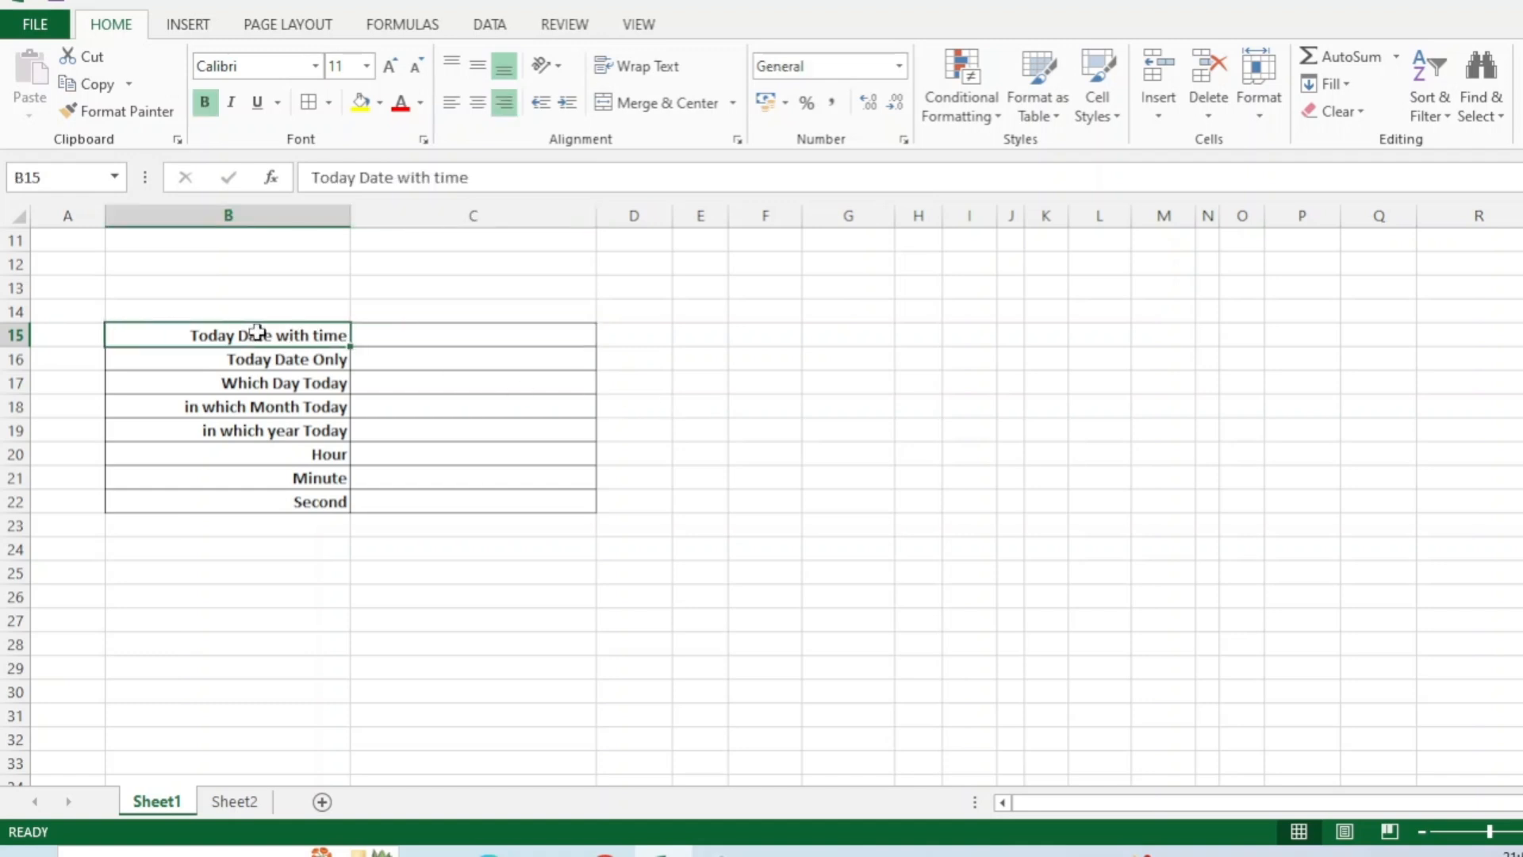
left_click(385, 341)
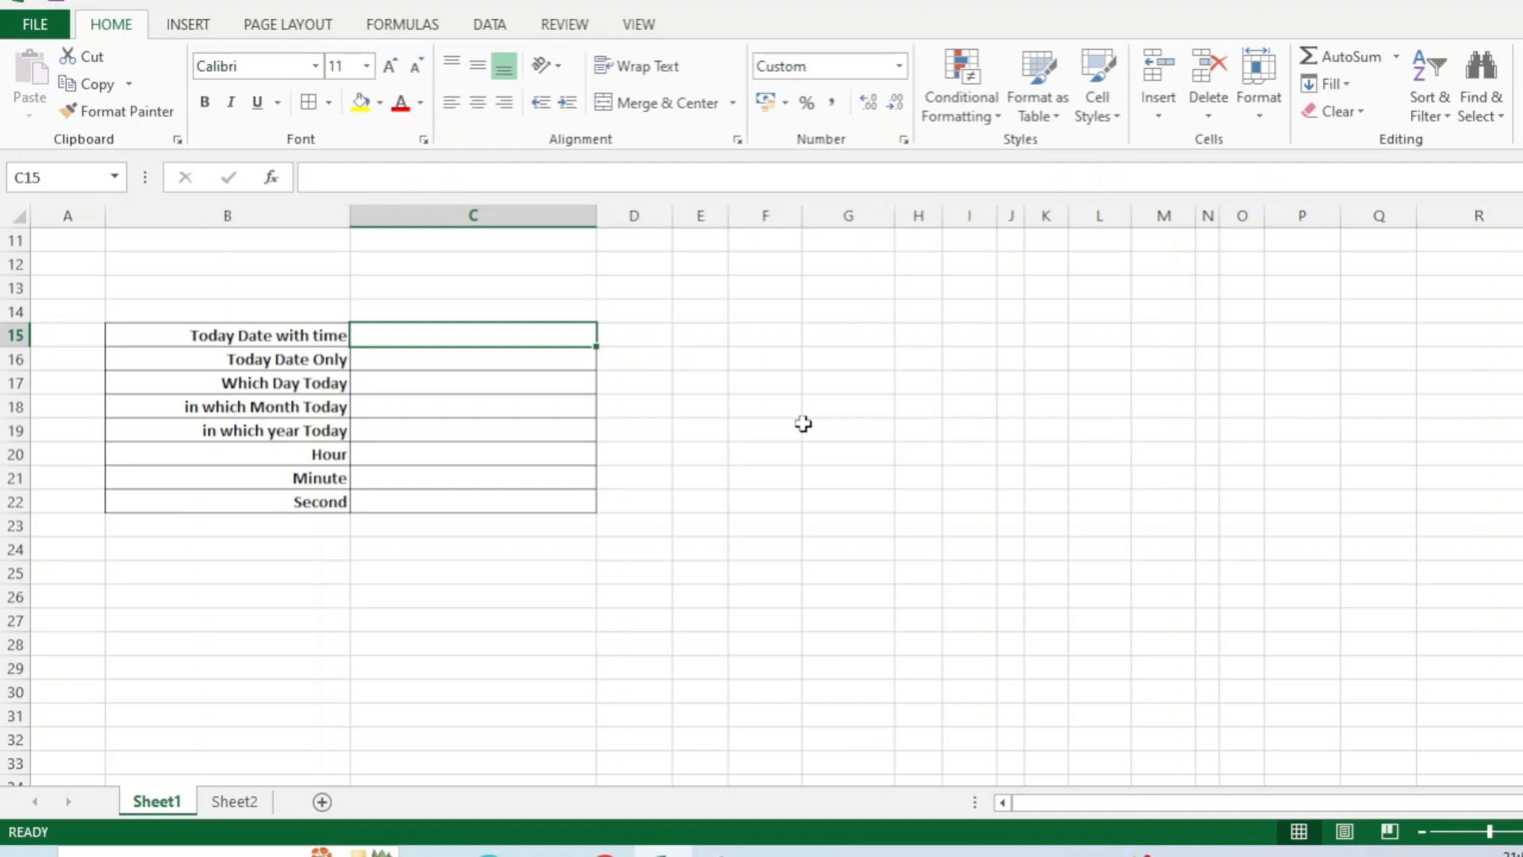
type("=No")
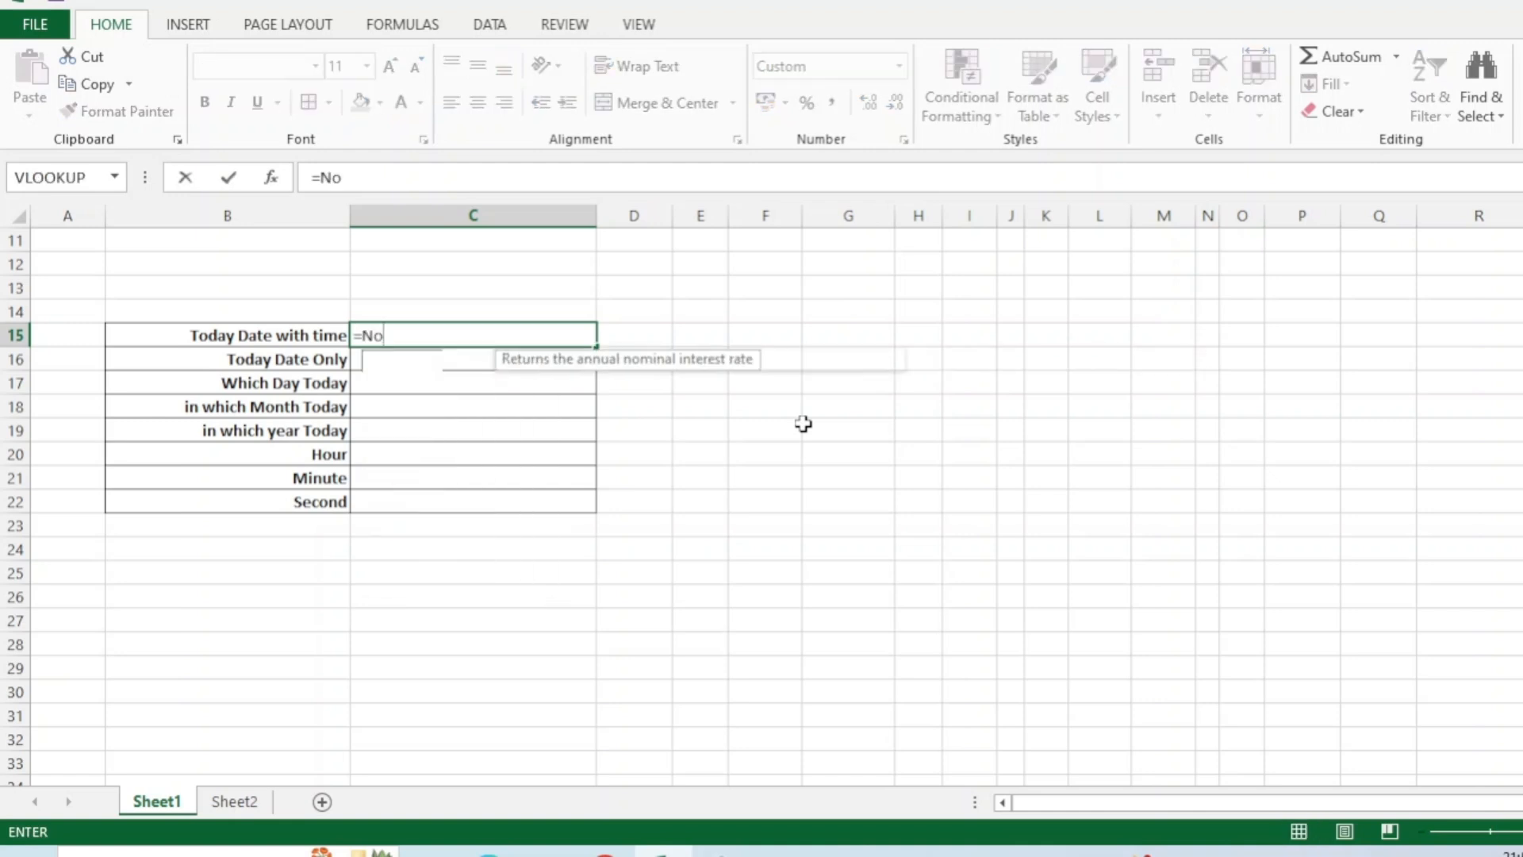
type("w()")
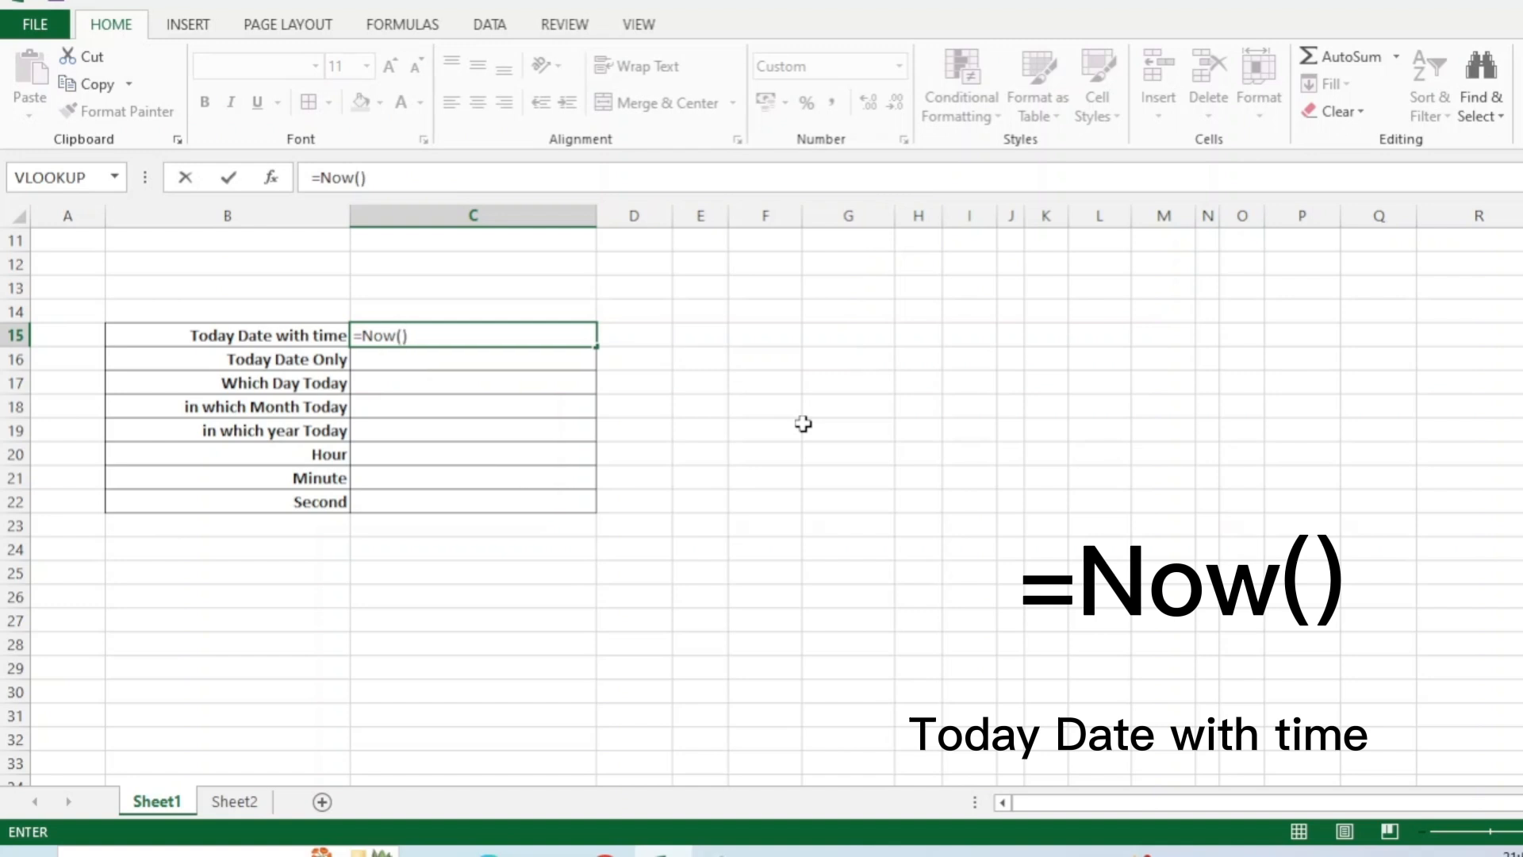
key("Return")
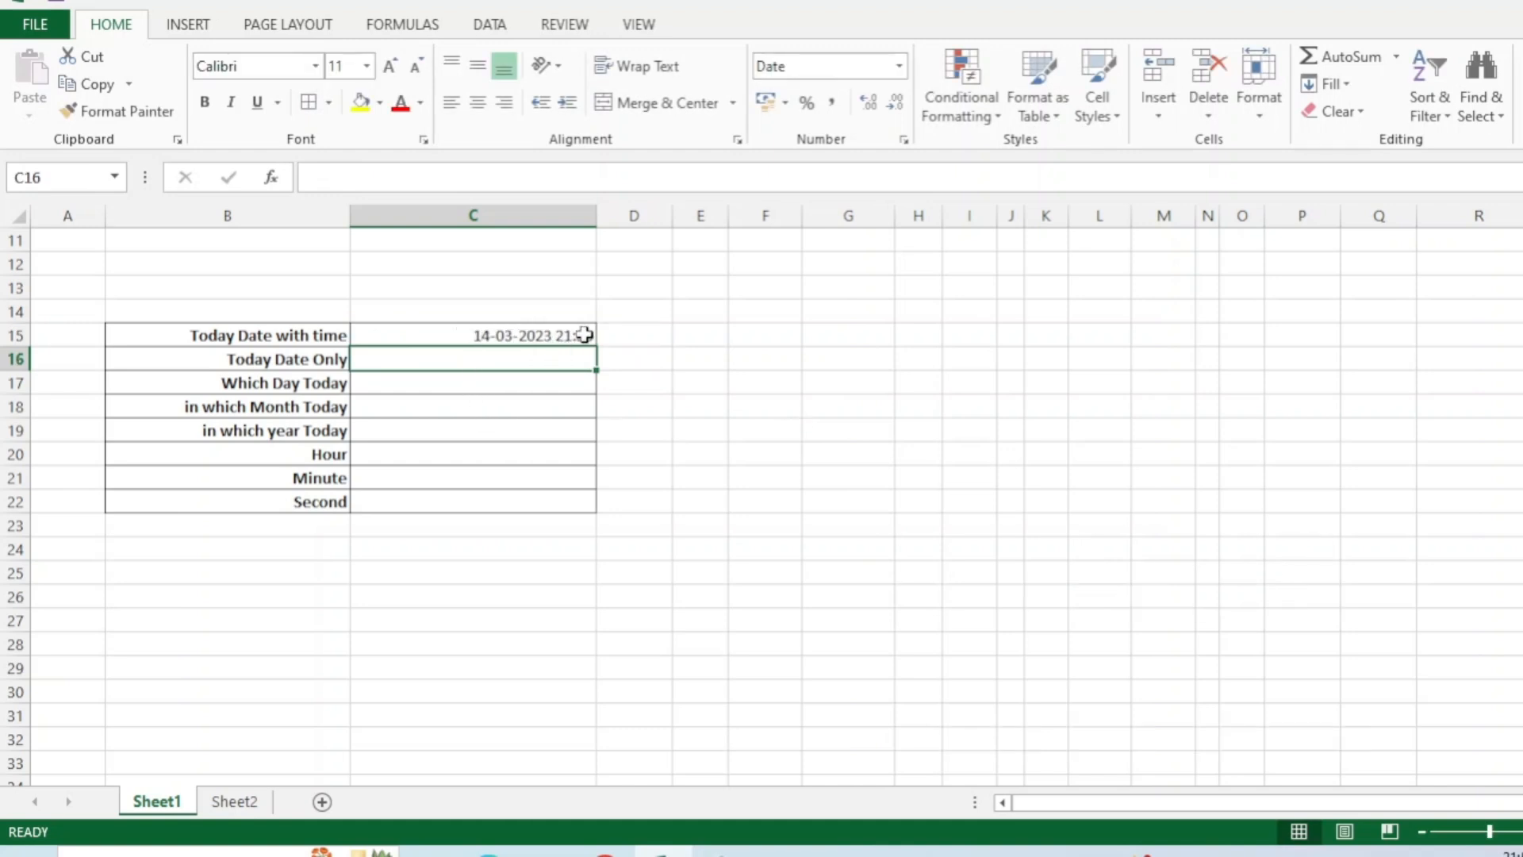
Step: Enter =TODAY() in C16 to return only today's date
left_click(300, 358)
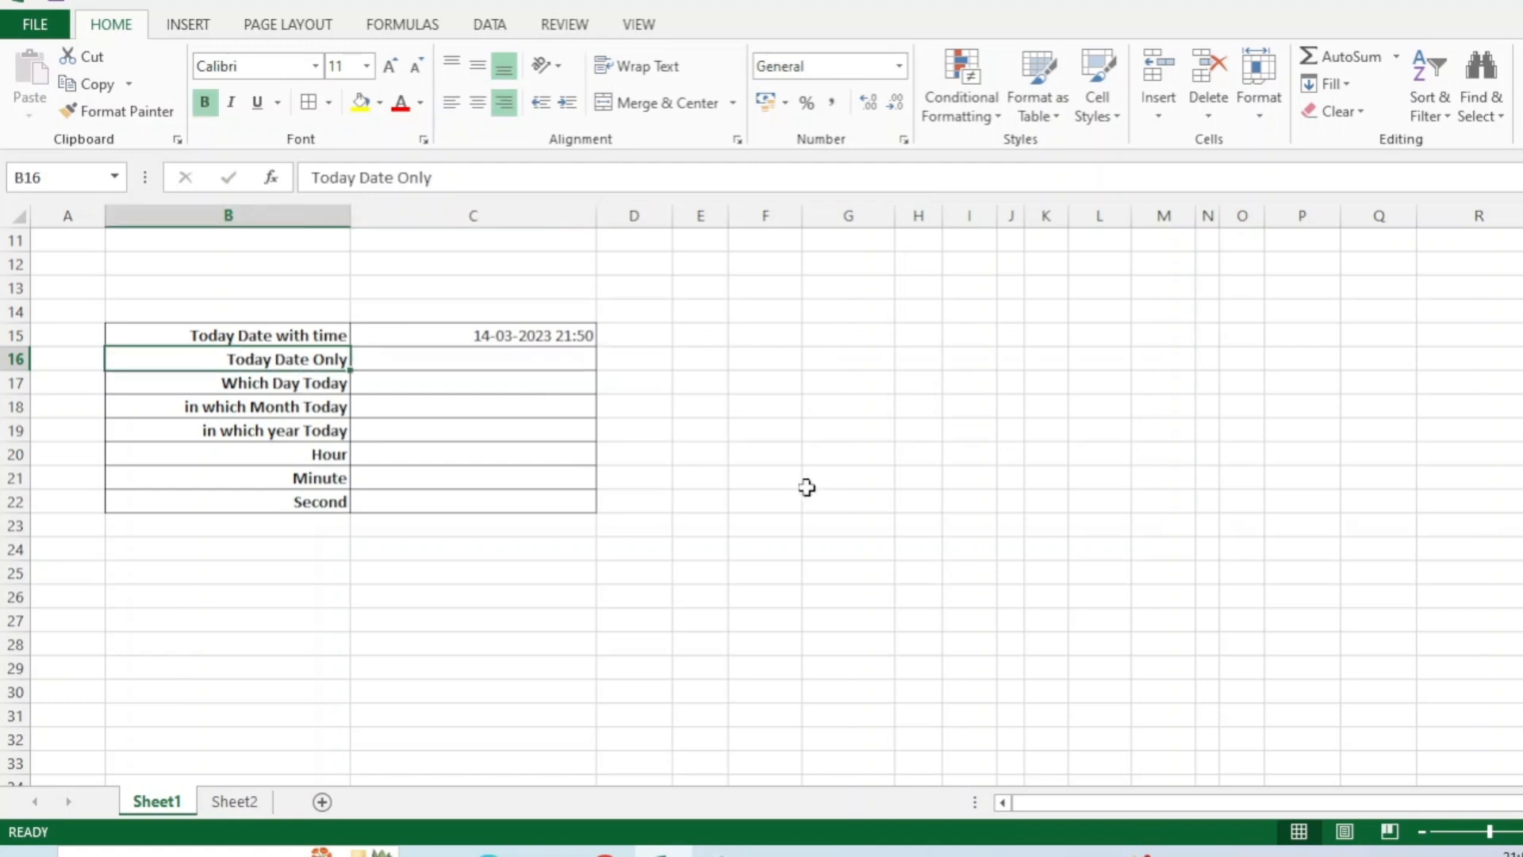
left_click(476, 359)
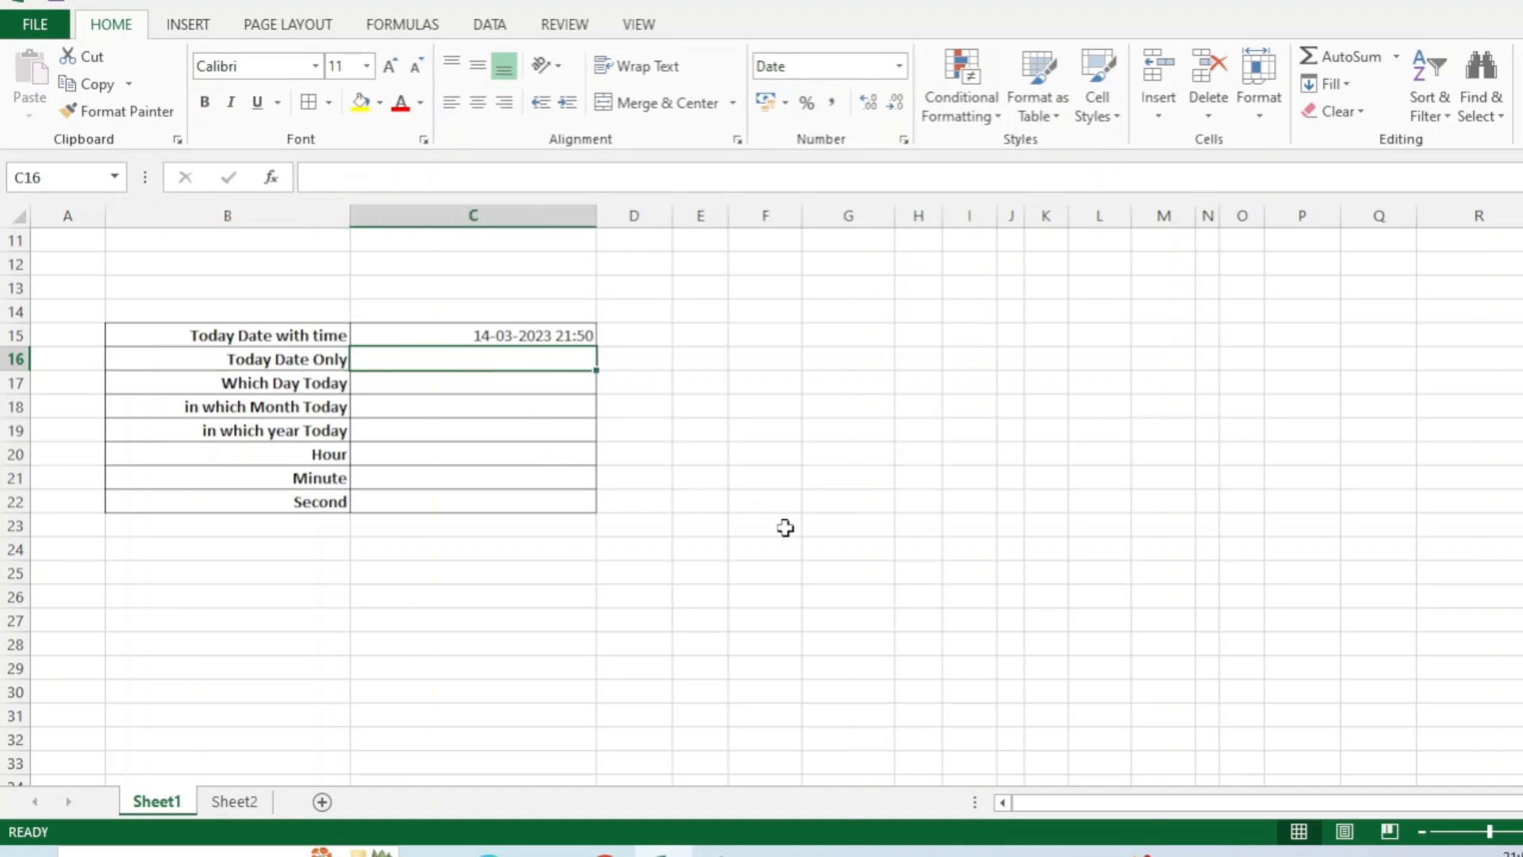
type("=")
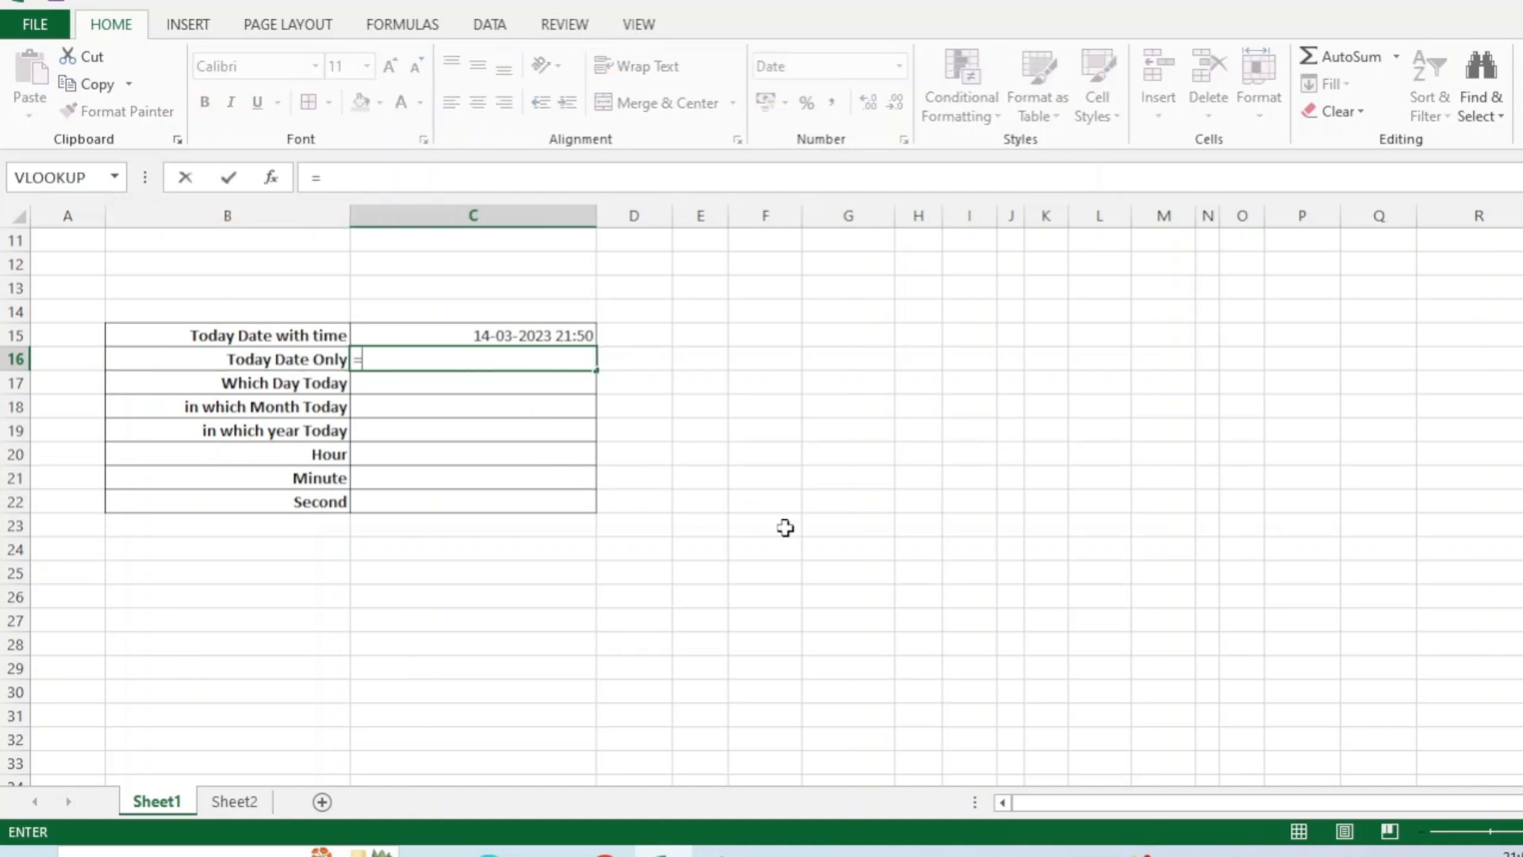
type("Tod")
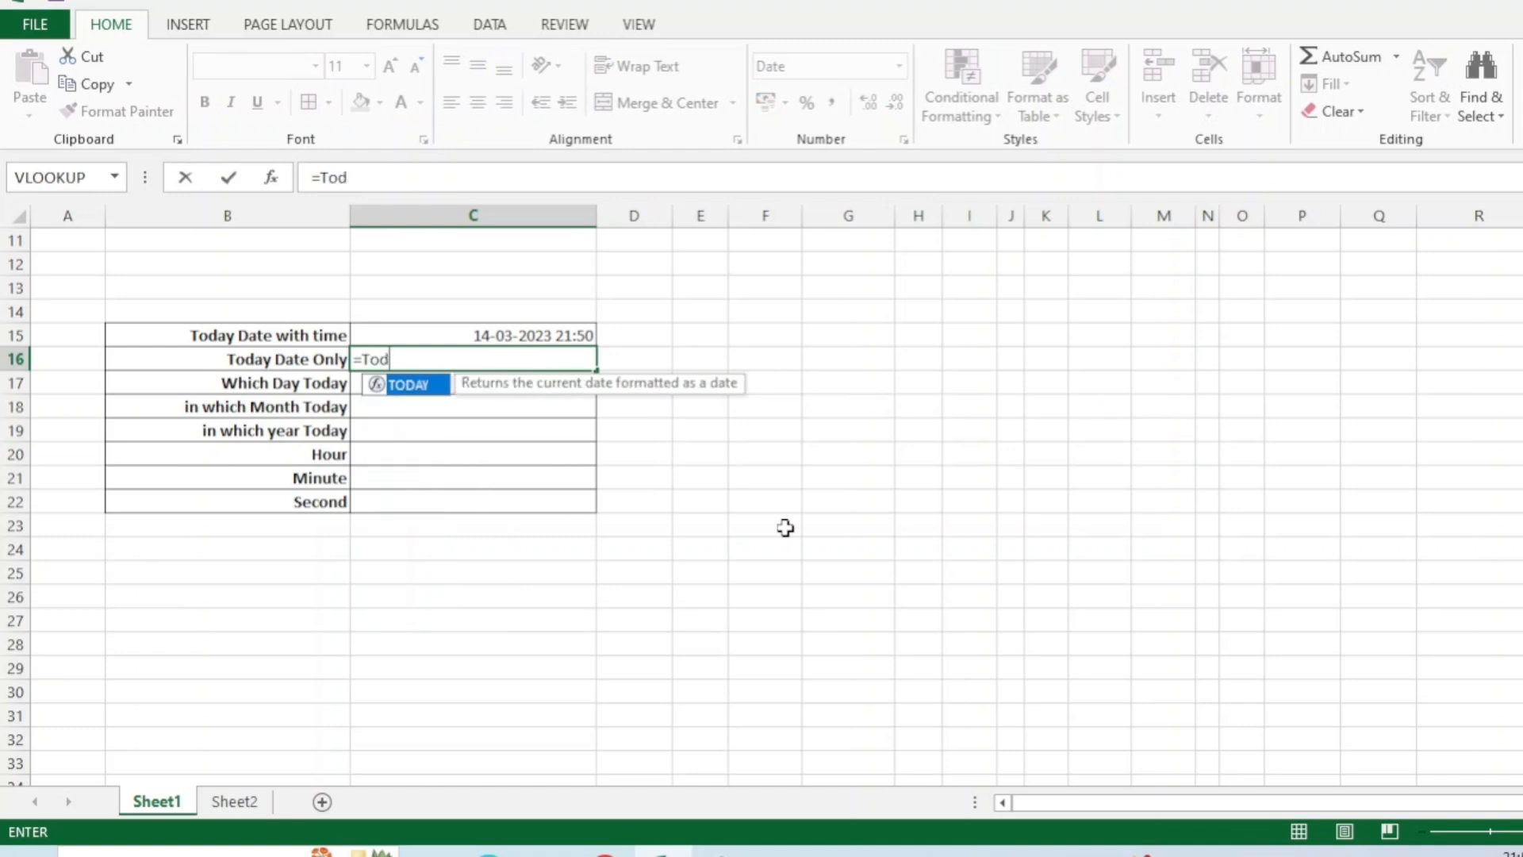
type("ay()")
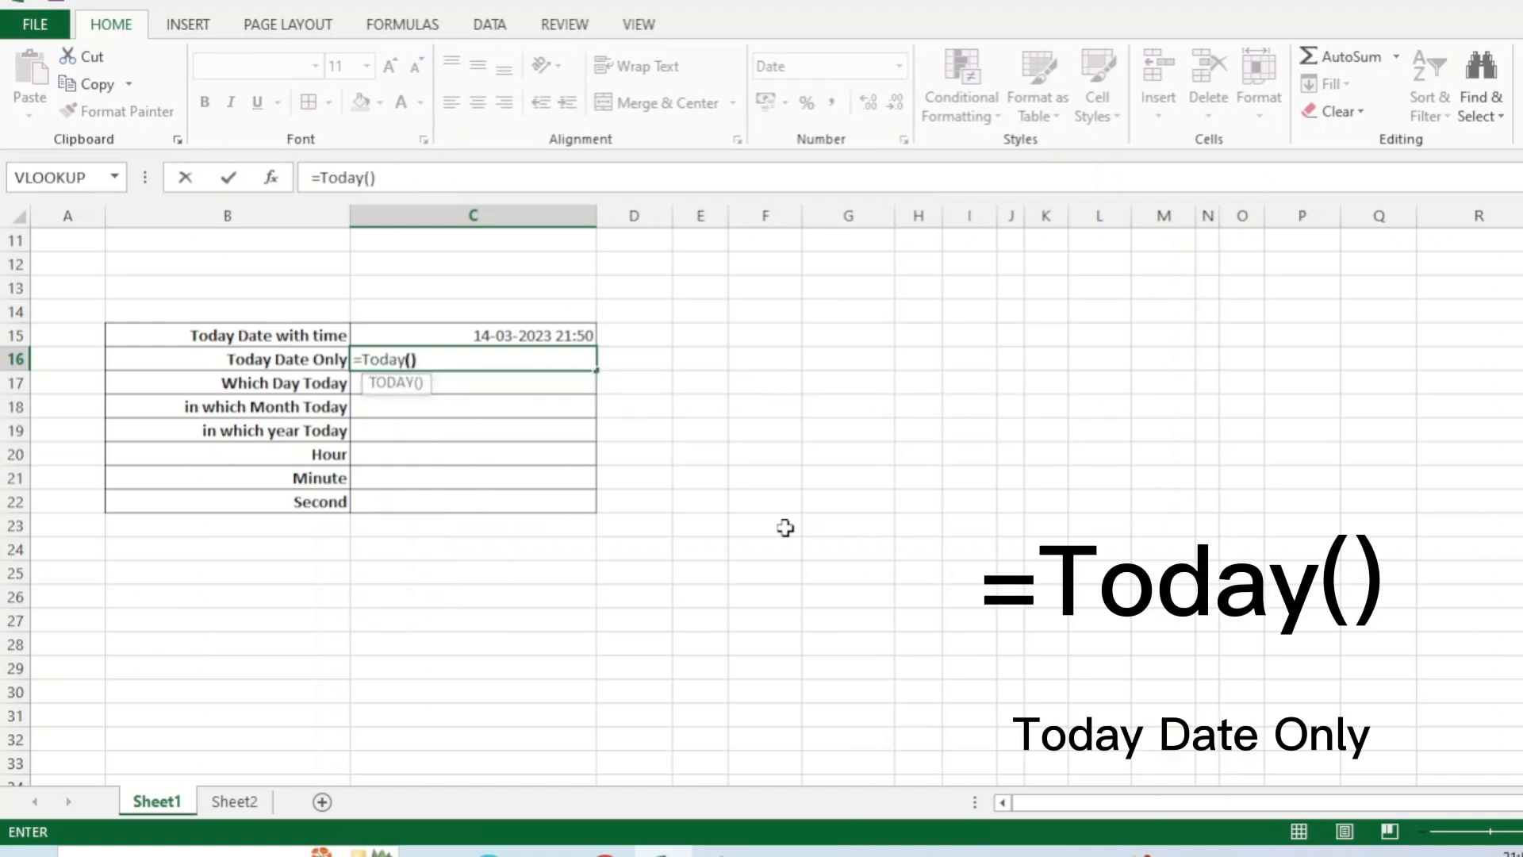
key("Return")
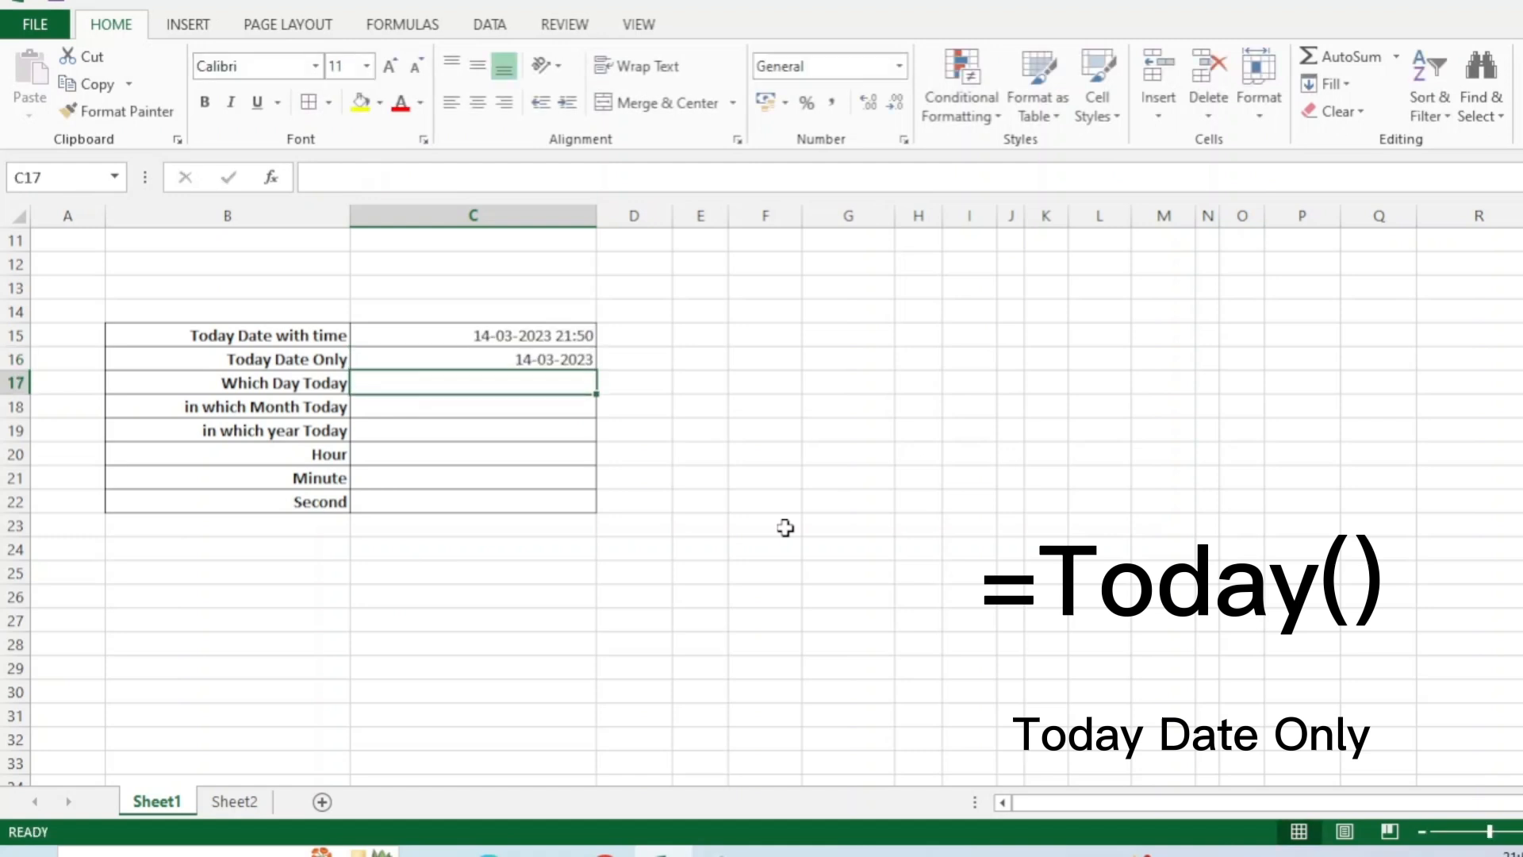
left_click(563, 361)
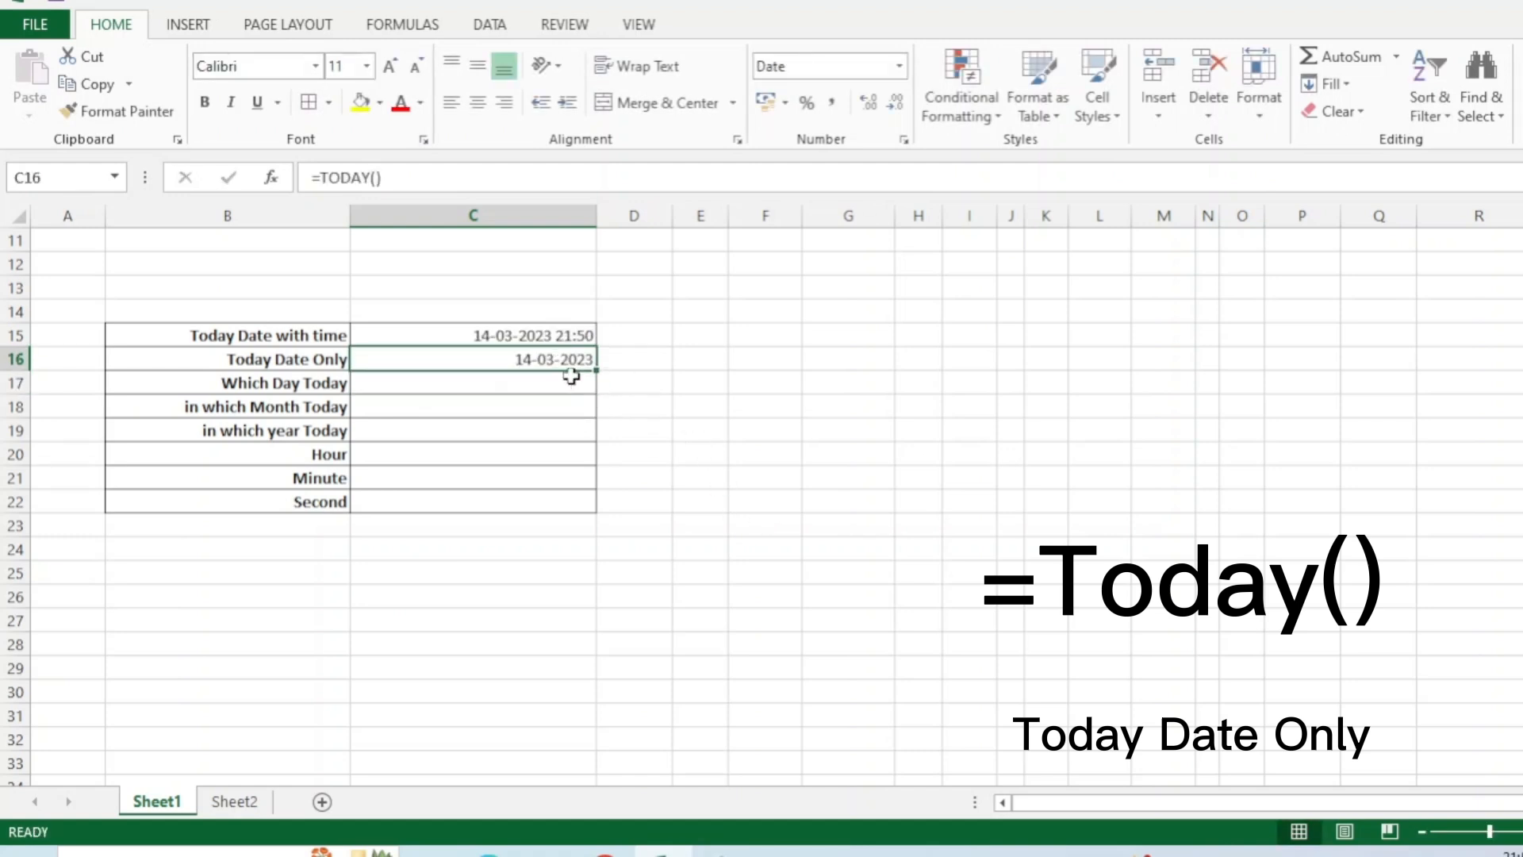
Step: Enter =DAY(TODAY()) in C17 to return the day number of today's date
left_click(496, 387)
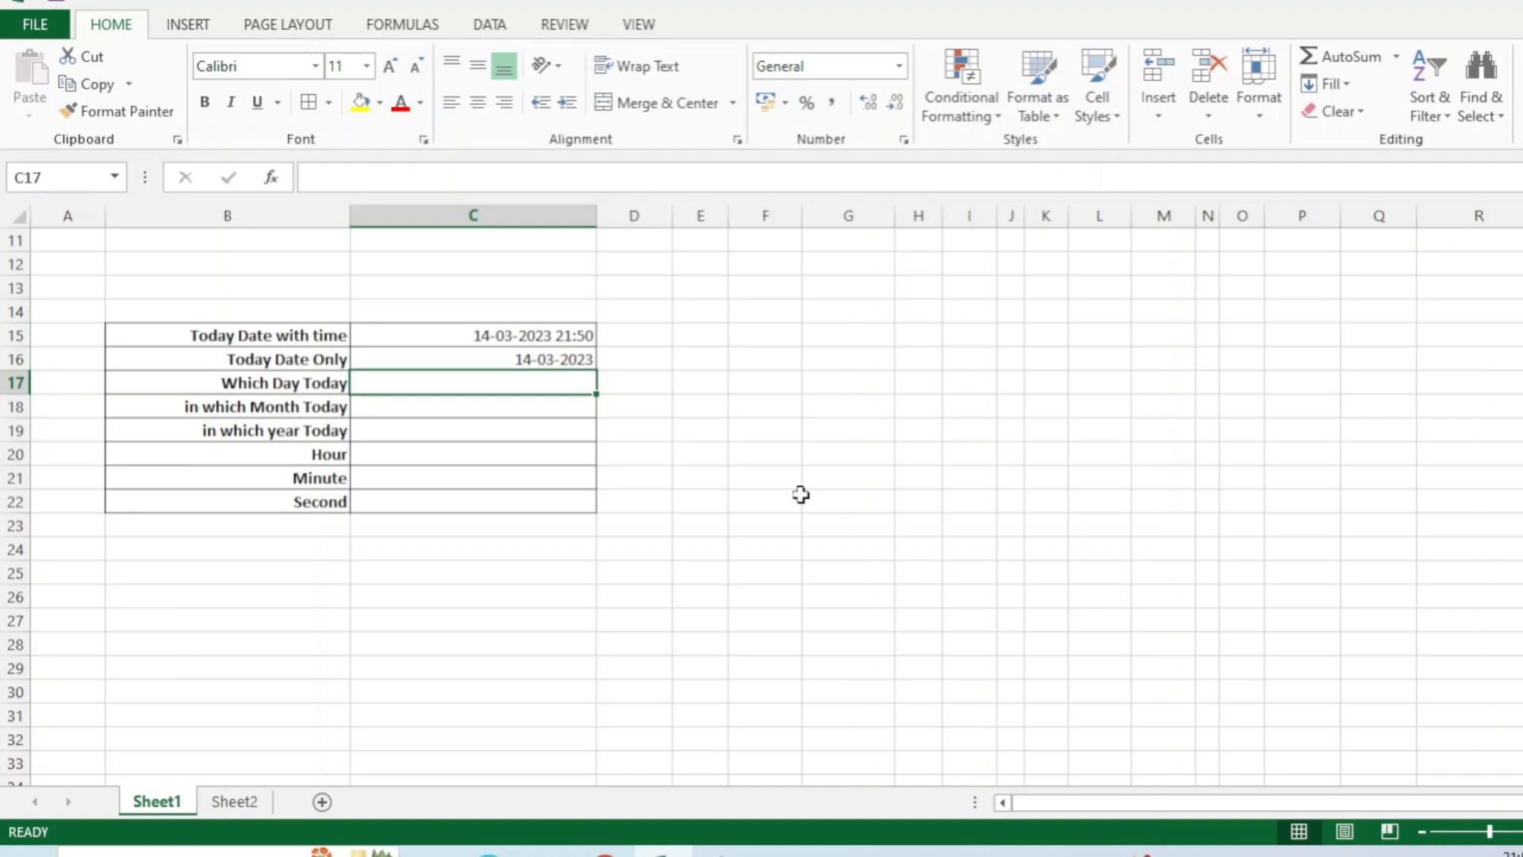
type("=")
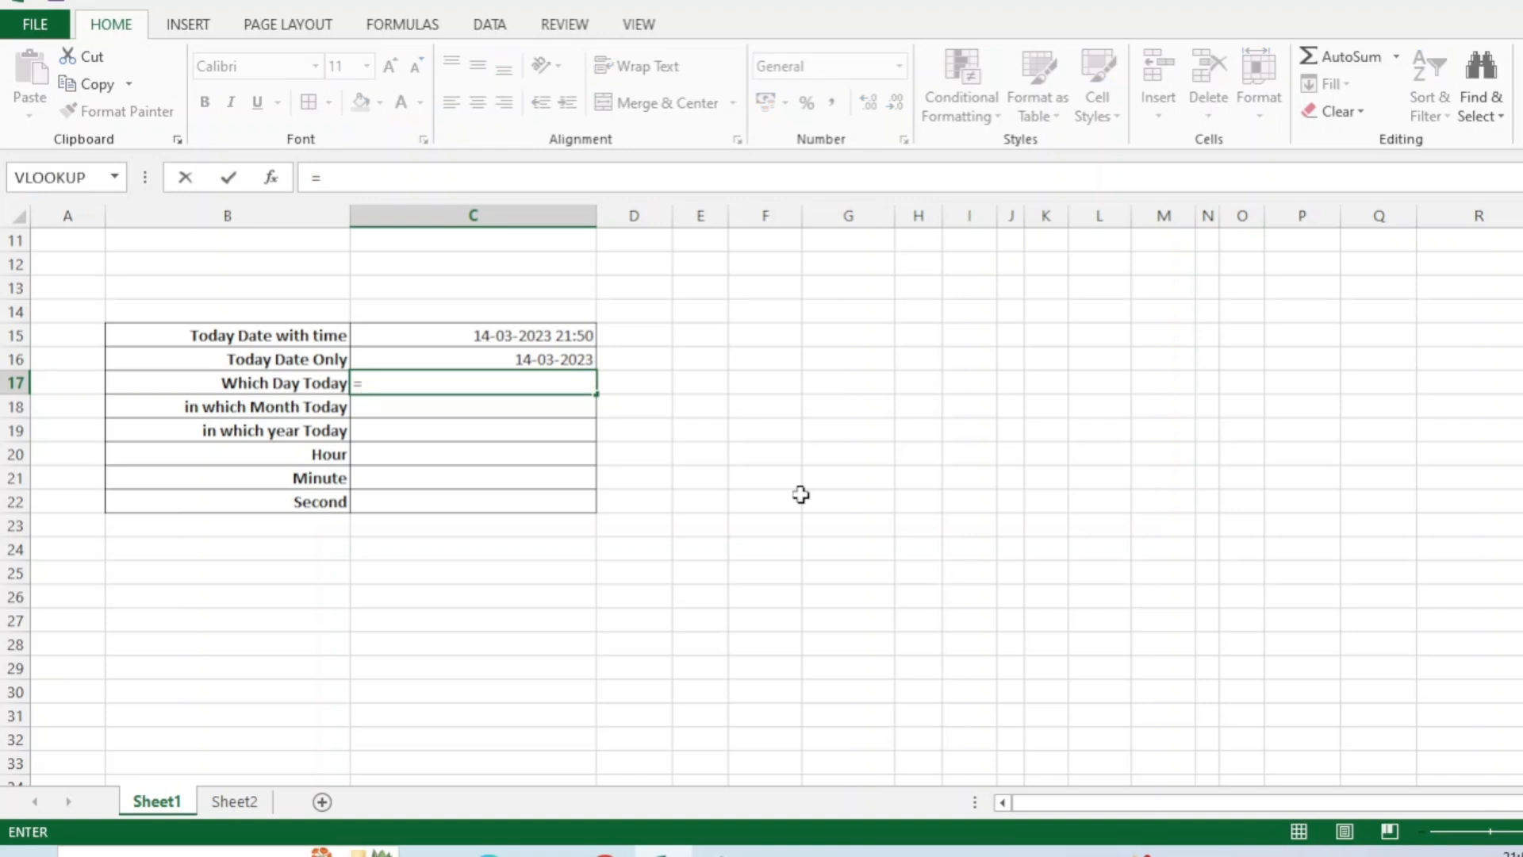
type("Day")
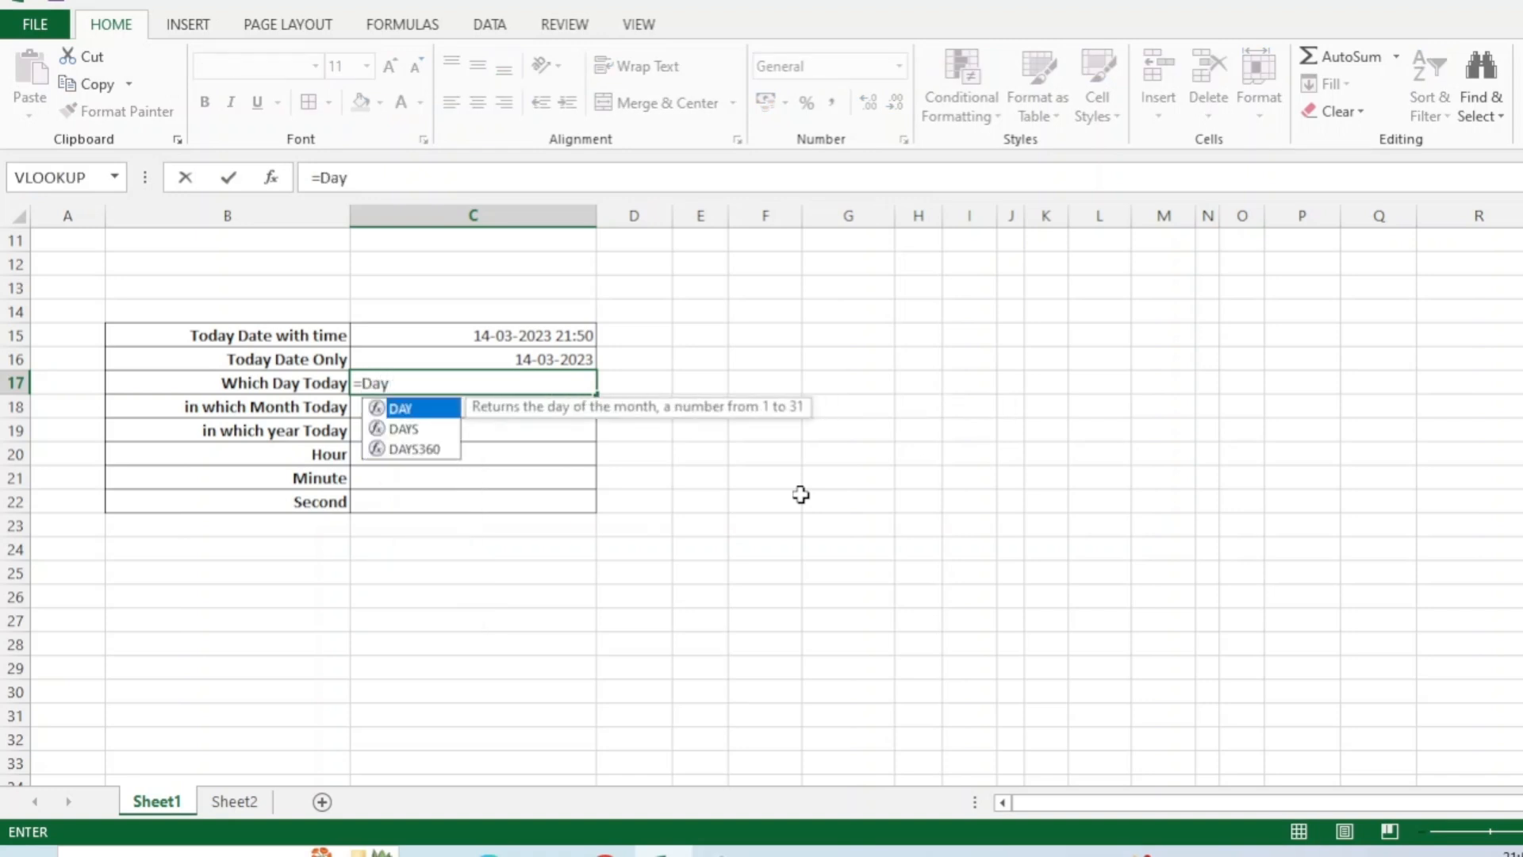
type("(")
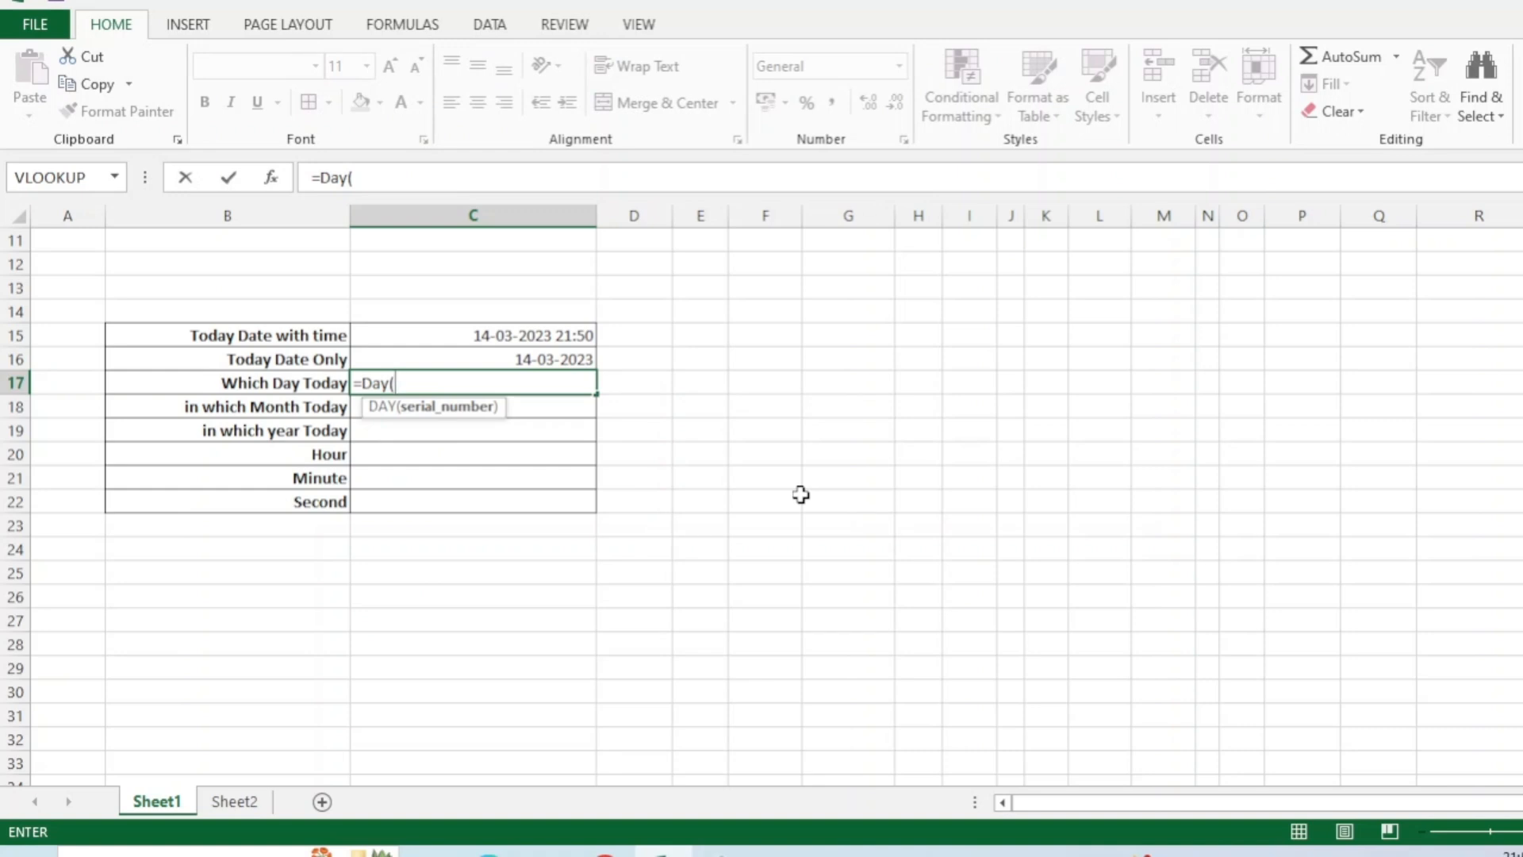
type("Today()")
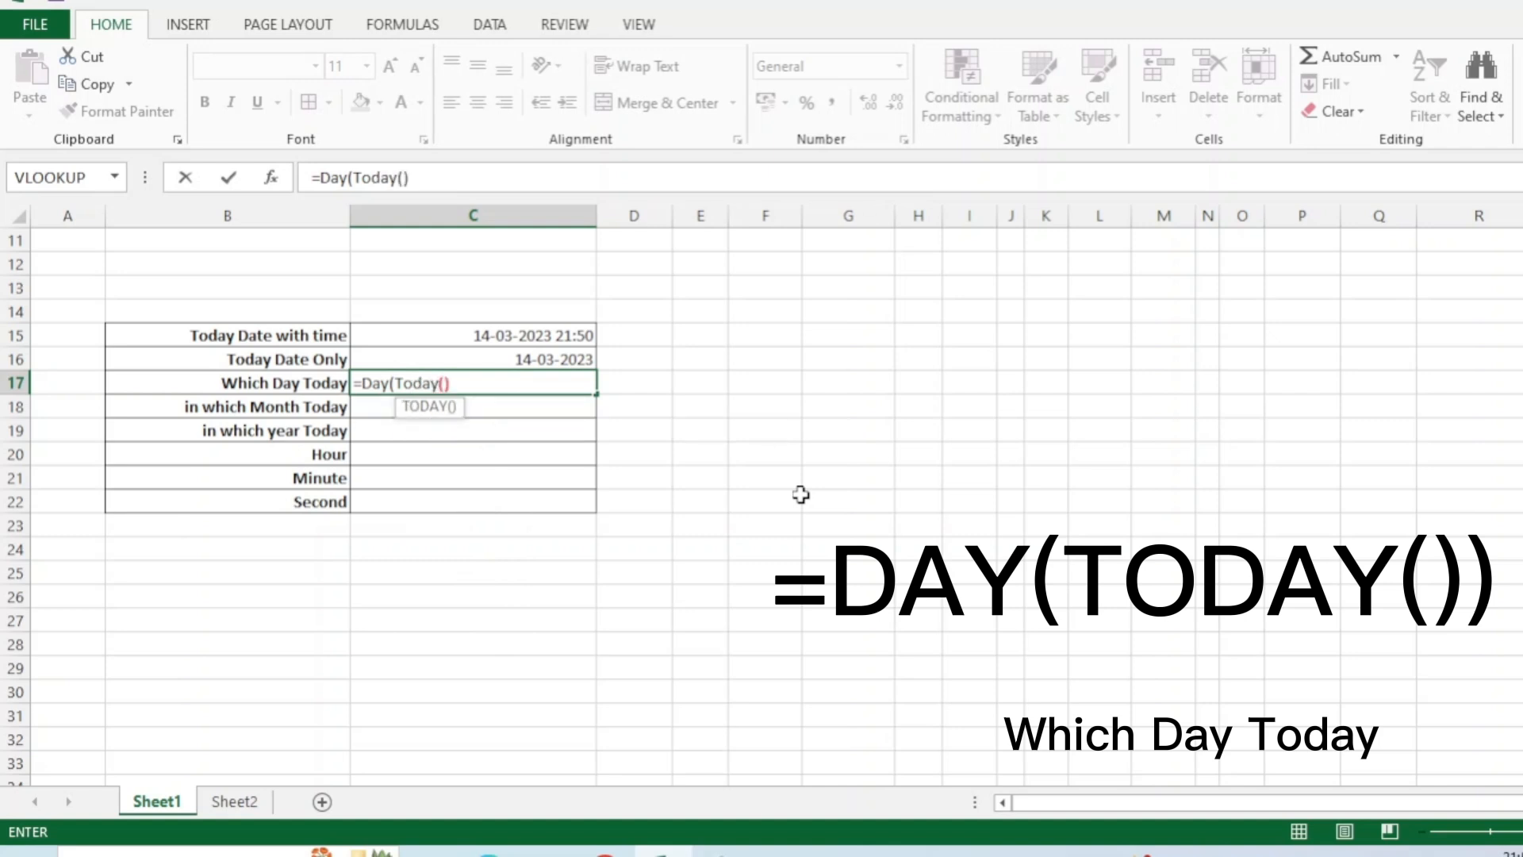
type(")")
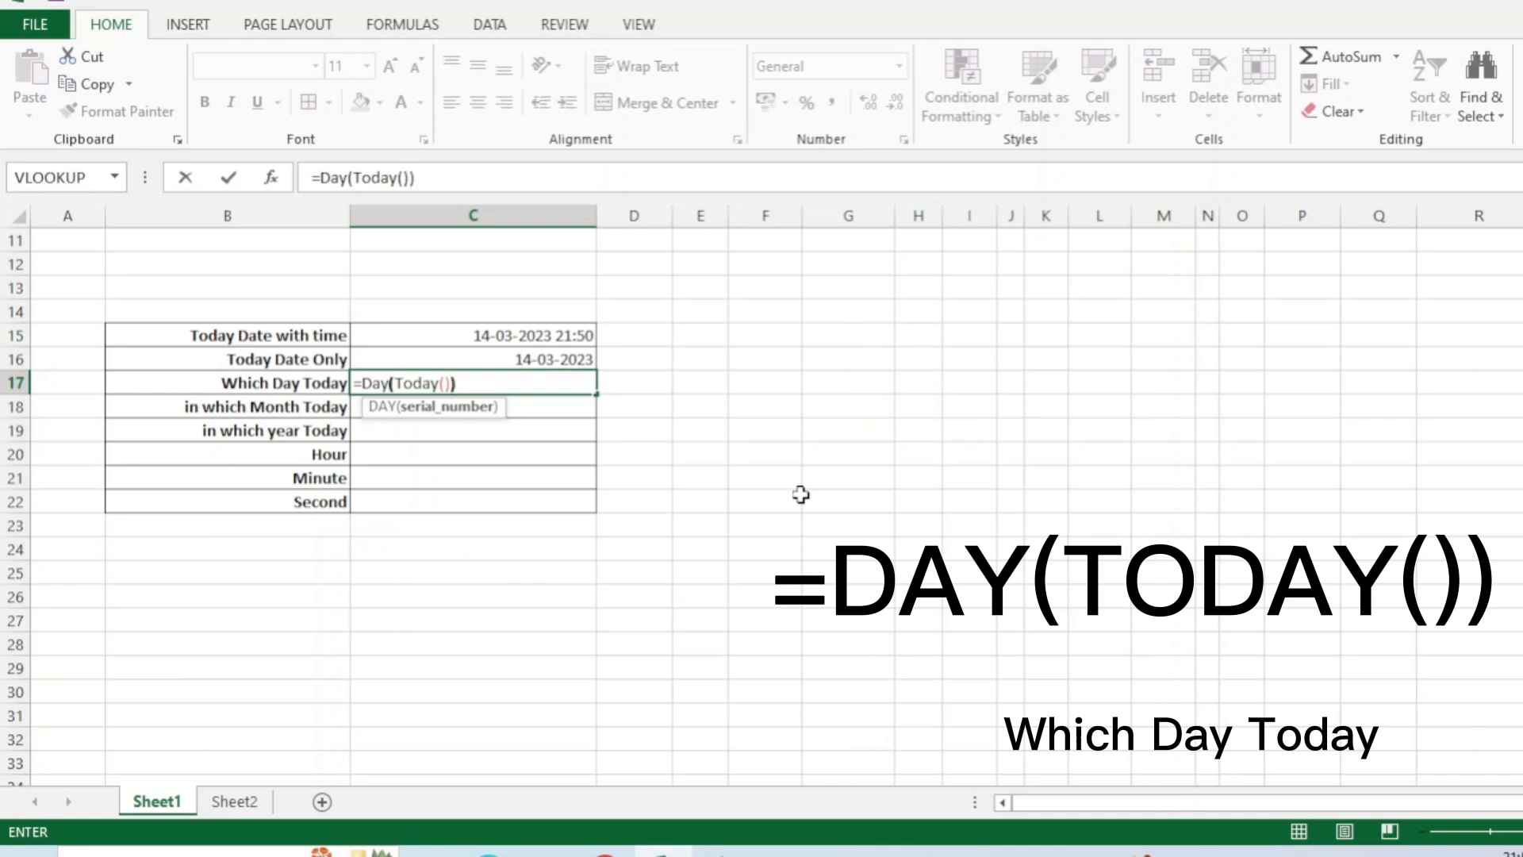
key("Return")
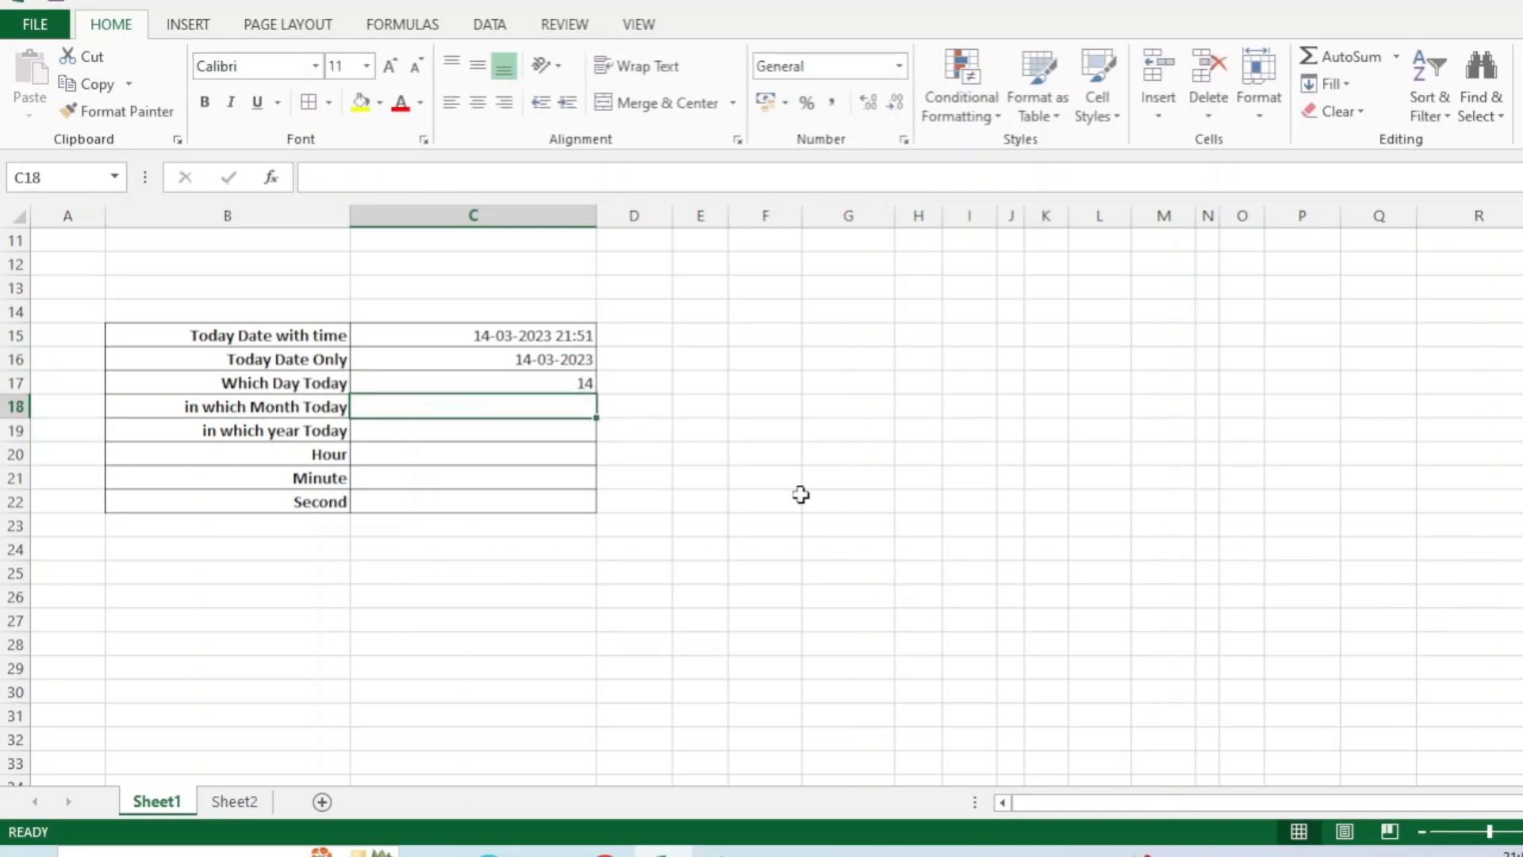
left_click(583, 384)
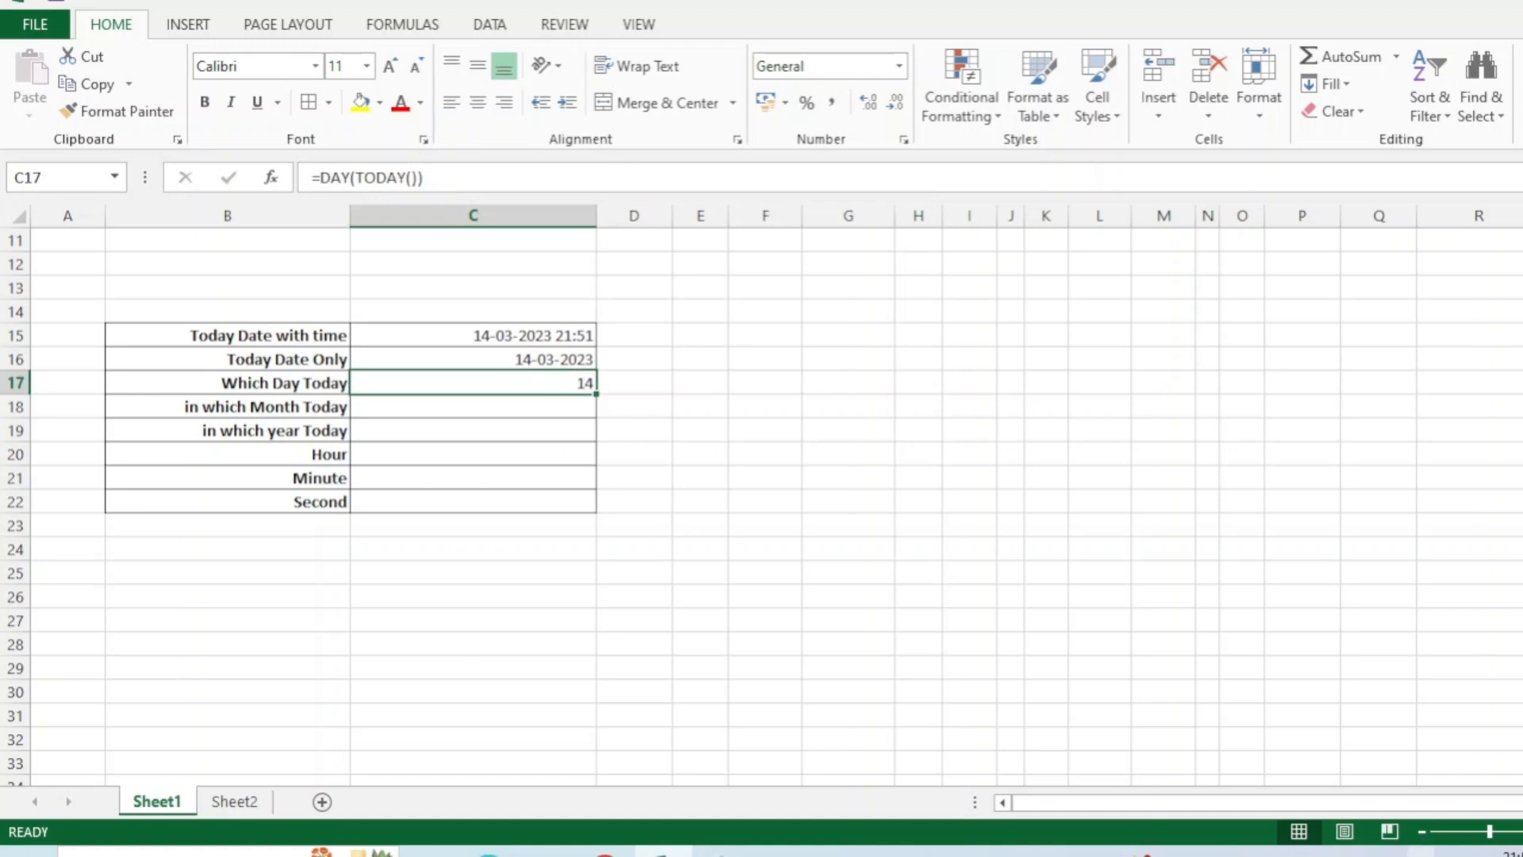
Step: Enter =MONTH(TODAY()) in C18 to return the month number of today's date
mouse_move(1503, 853)
left_click(473, 407)
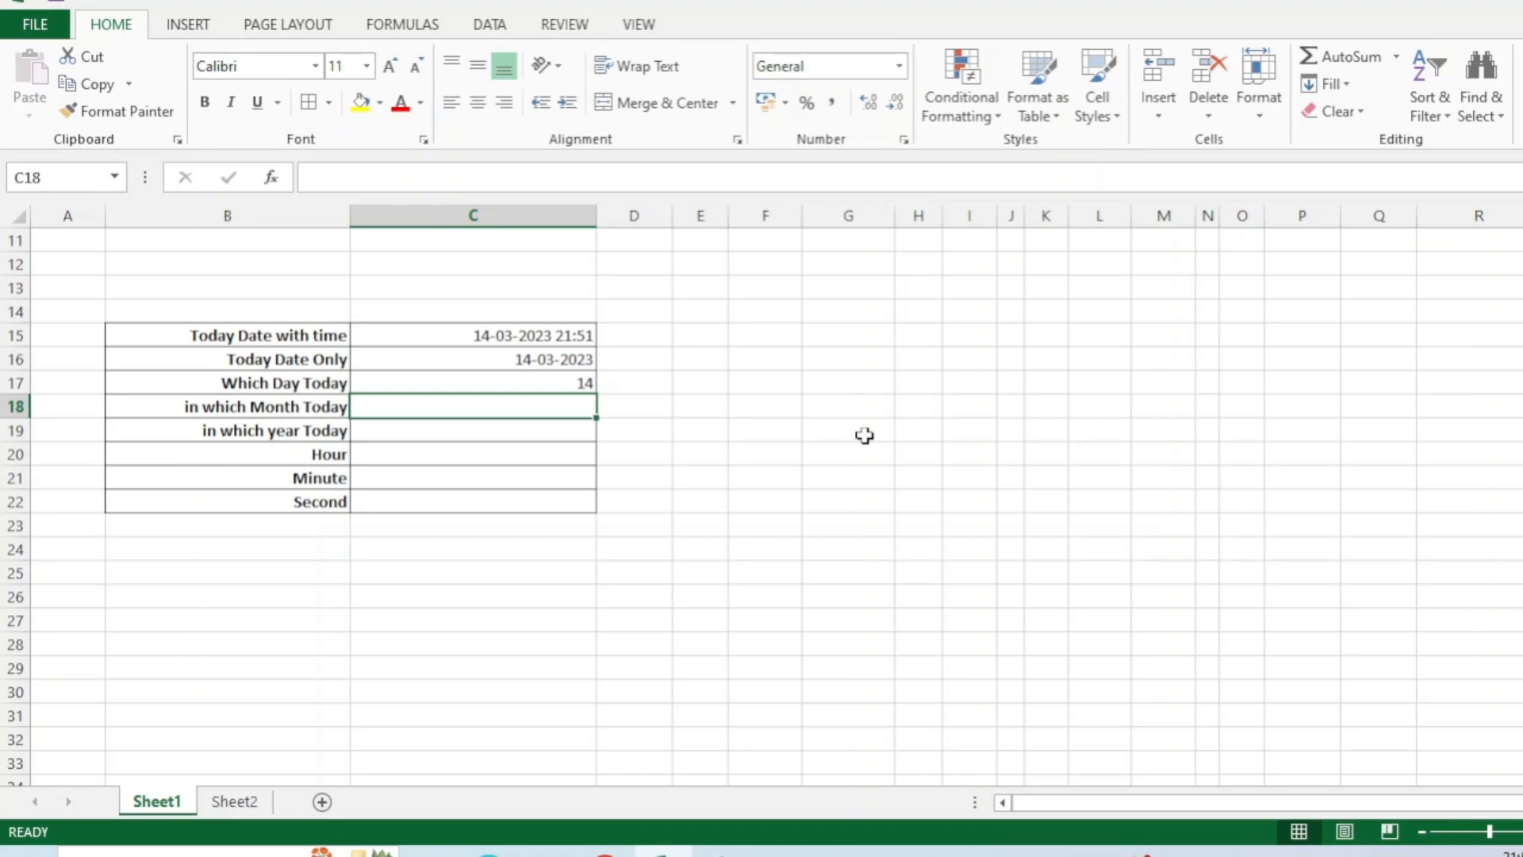
type("=")
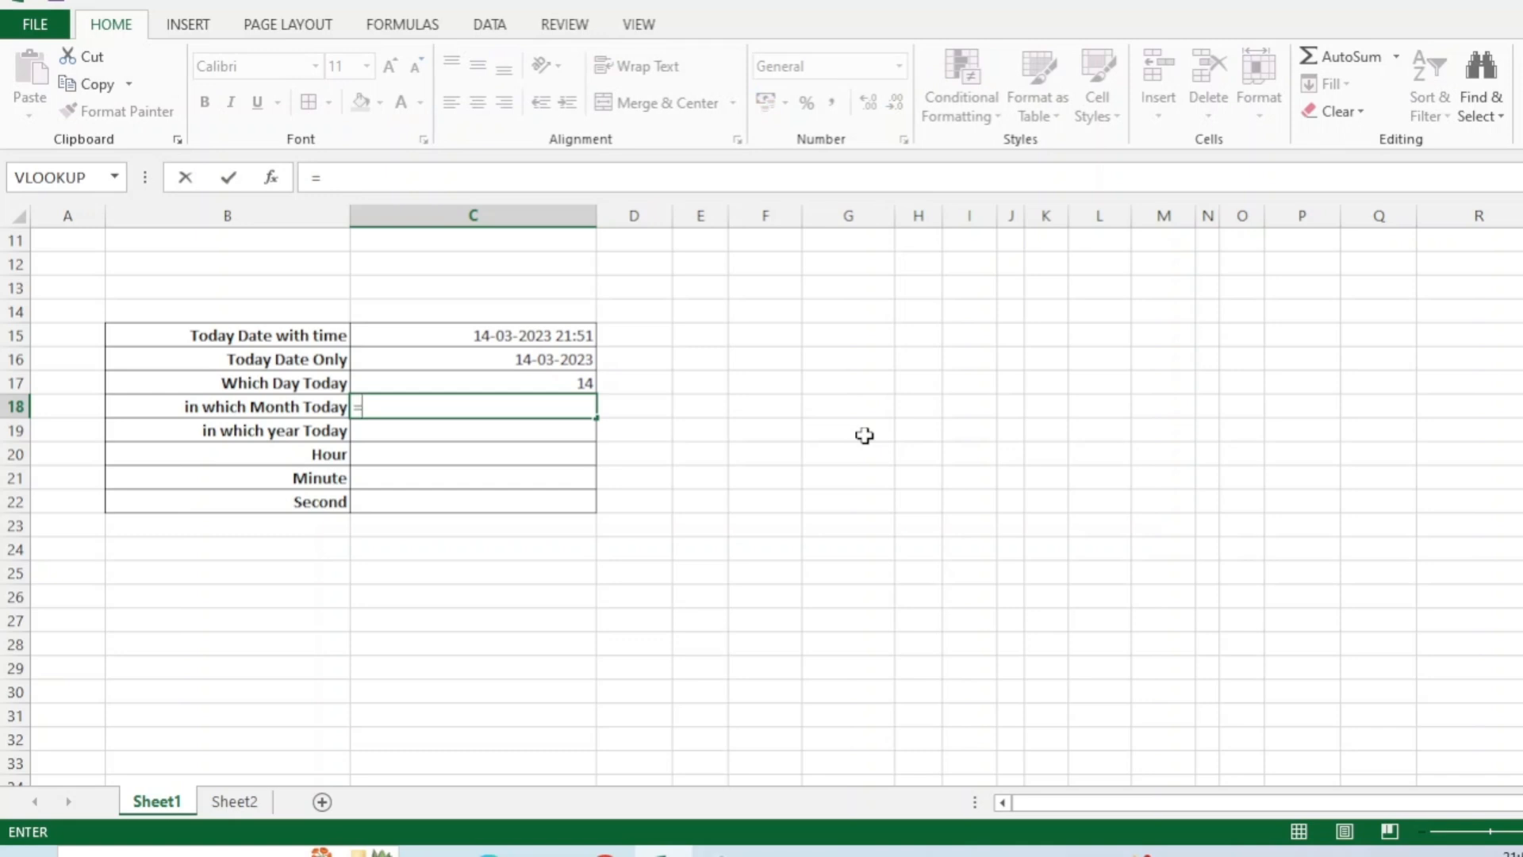
type("Month")
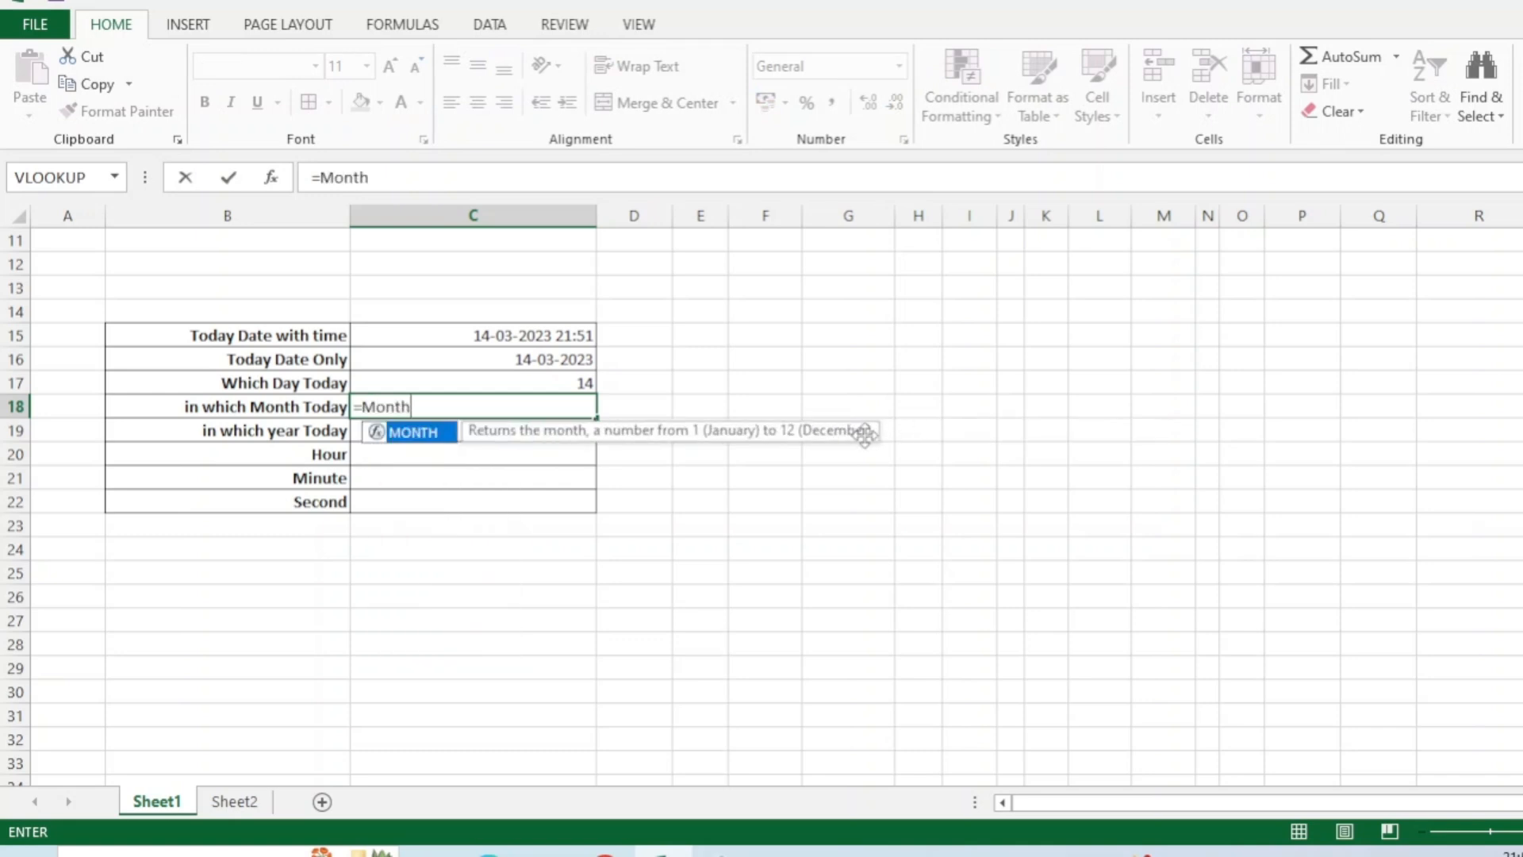
type("(")
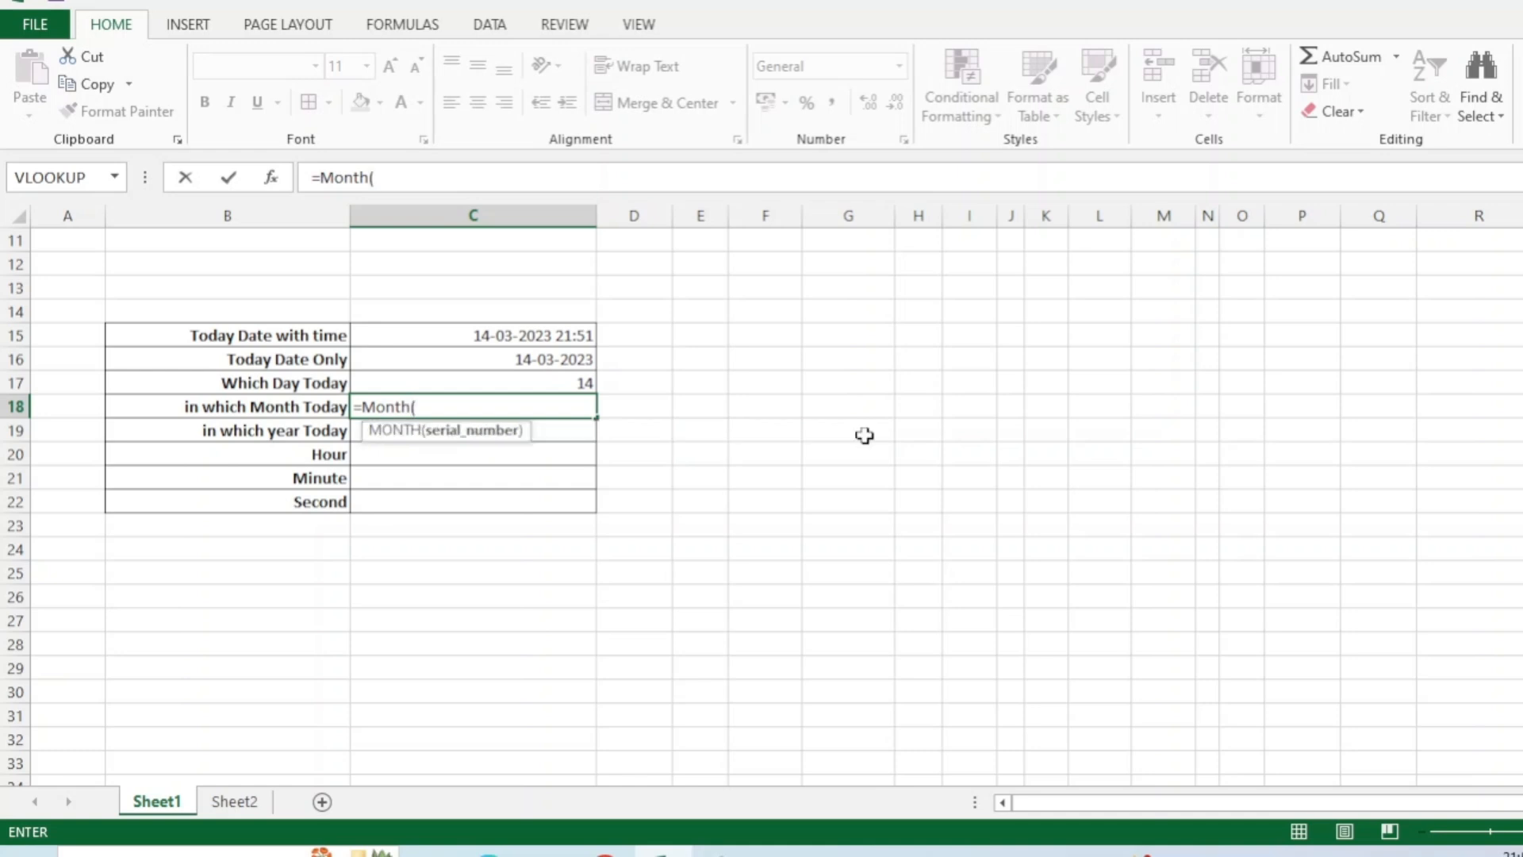
type("Today())")
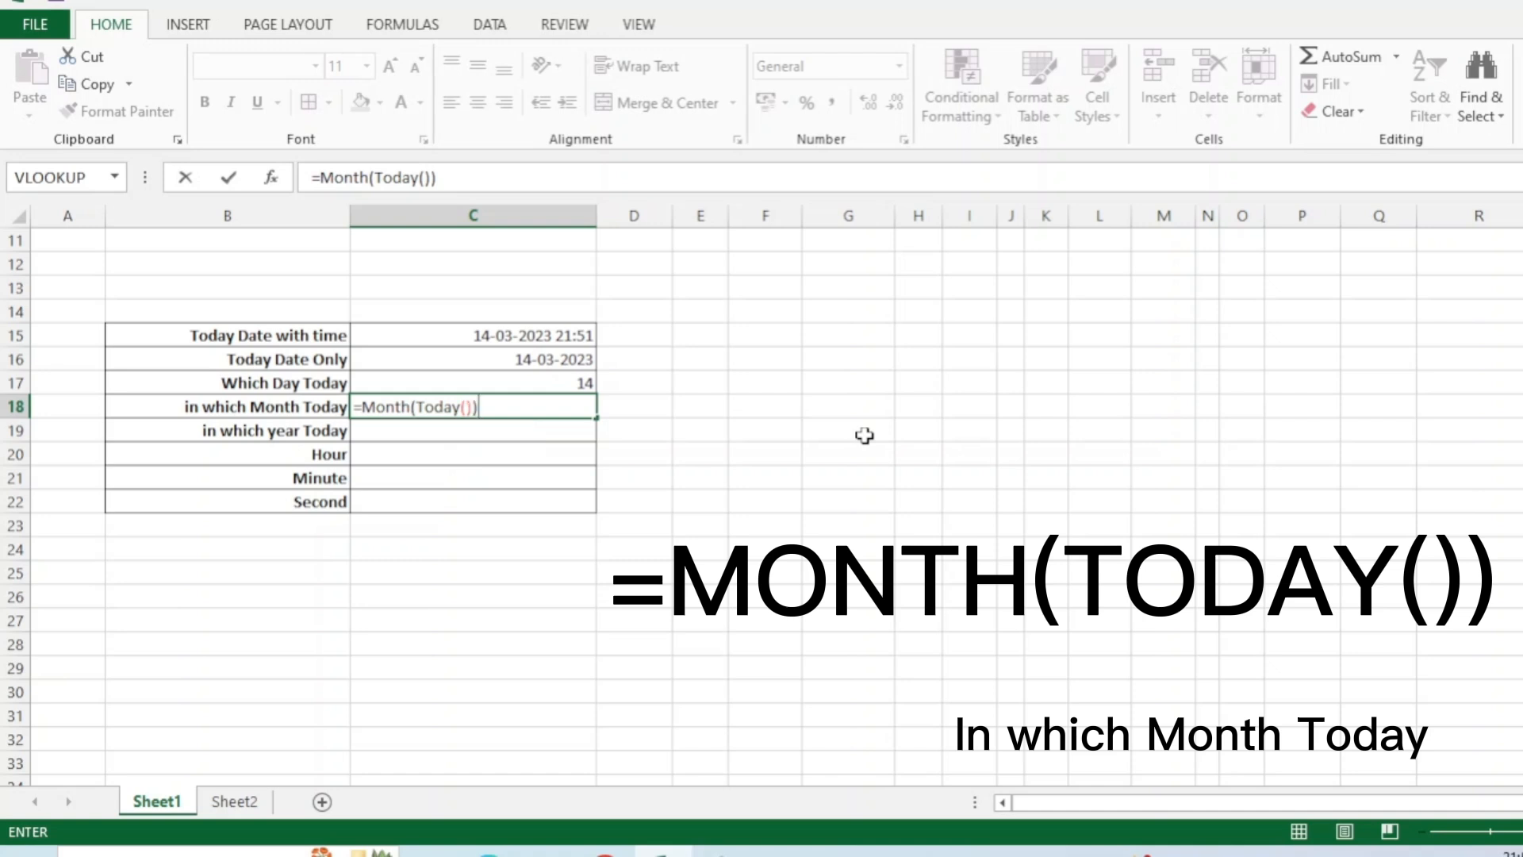
key("Return")
left_click(593, 408)
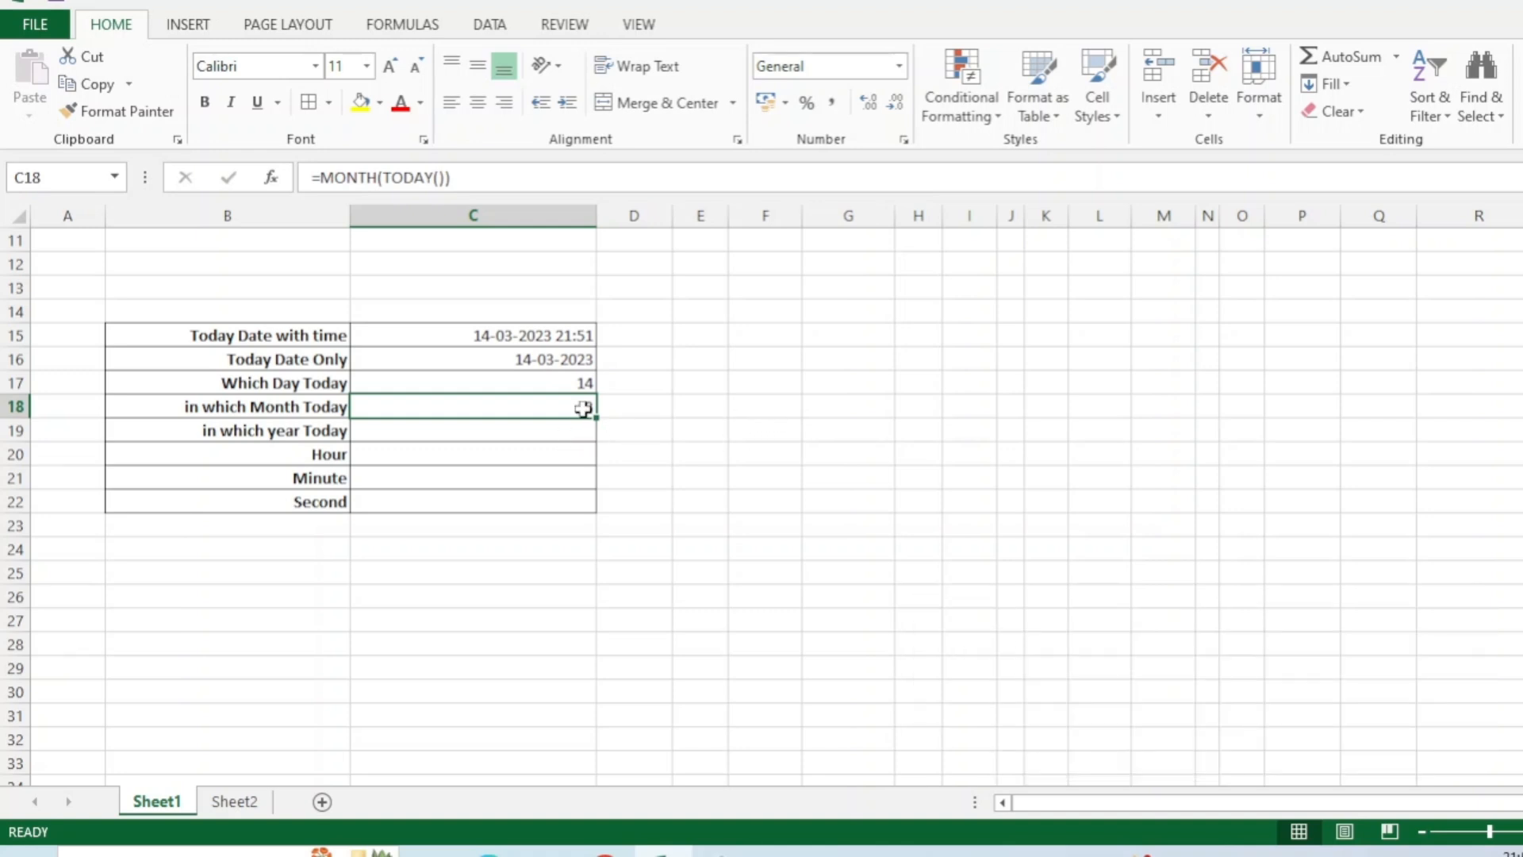
Step: Enter =YEAR(TODAY()) in C19 to return the year of today's date
left_click(529, 430)
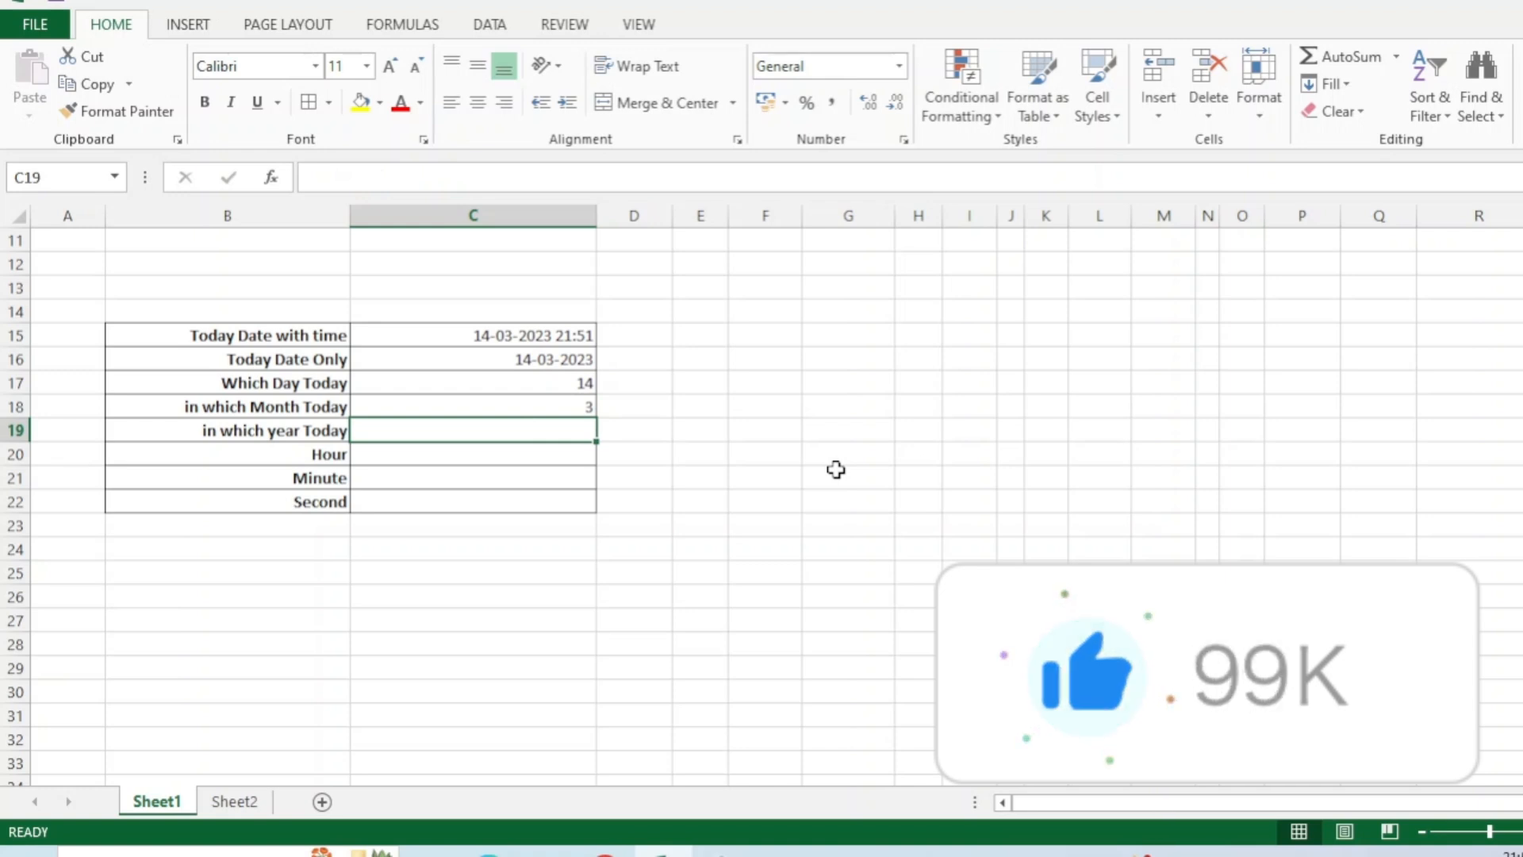
type("=Year")
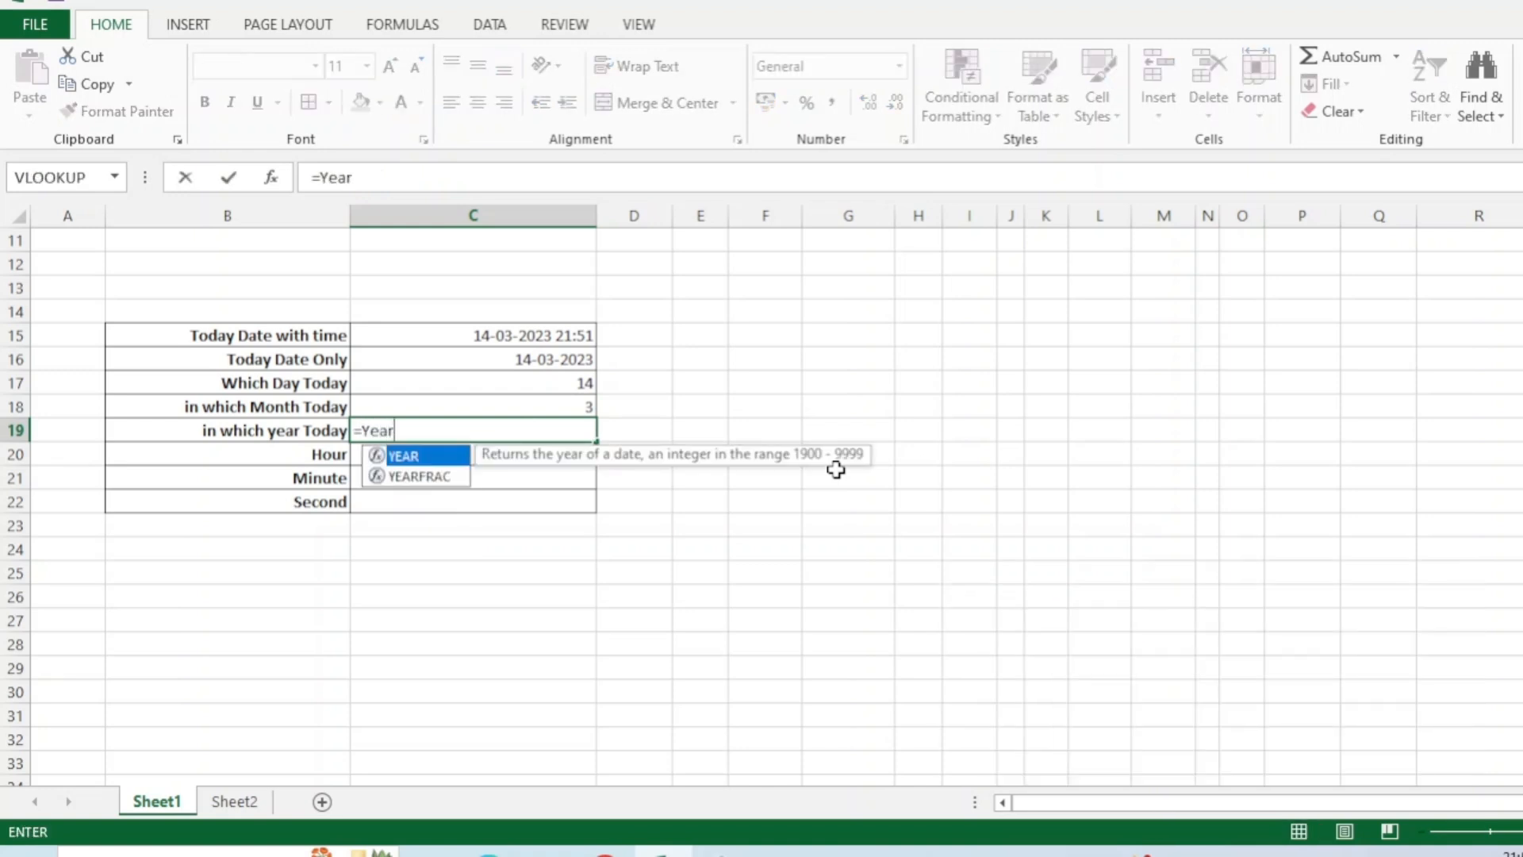
type("(")
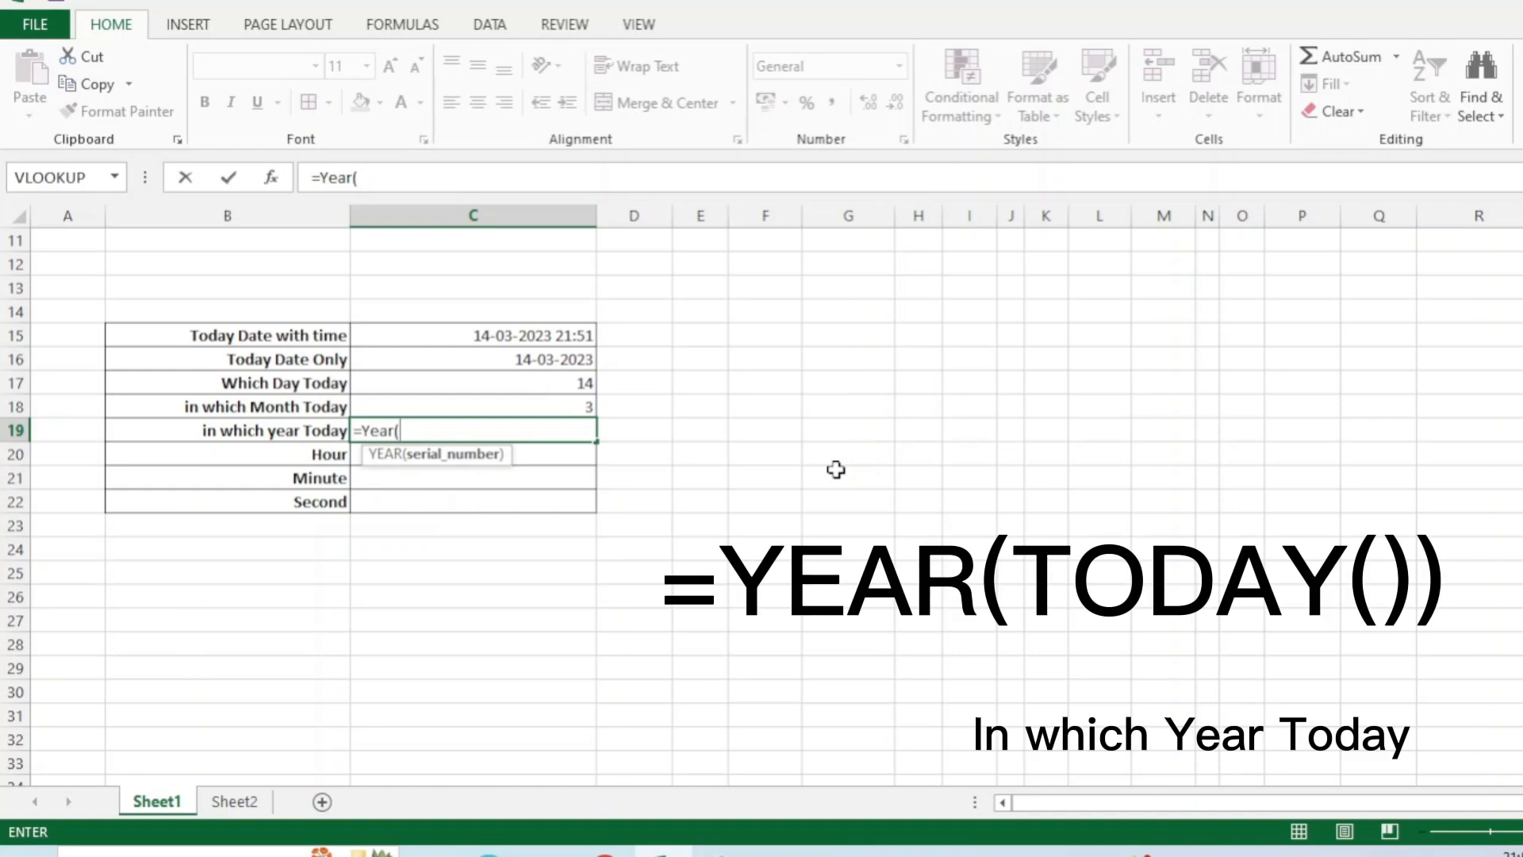
type("T")
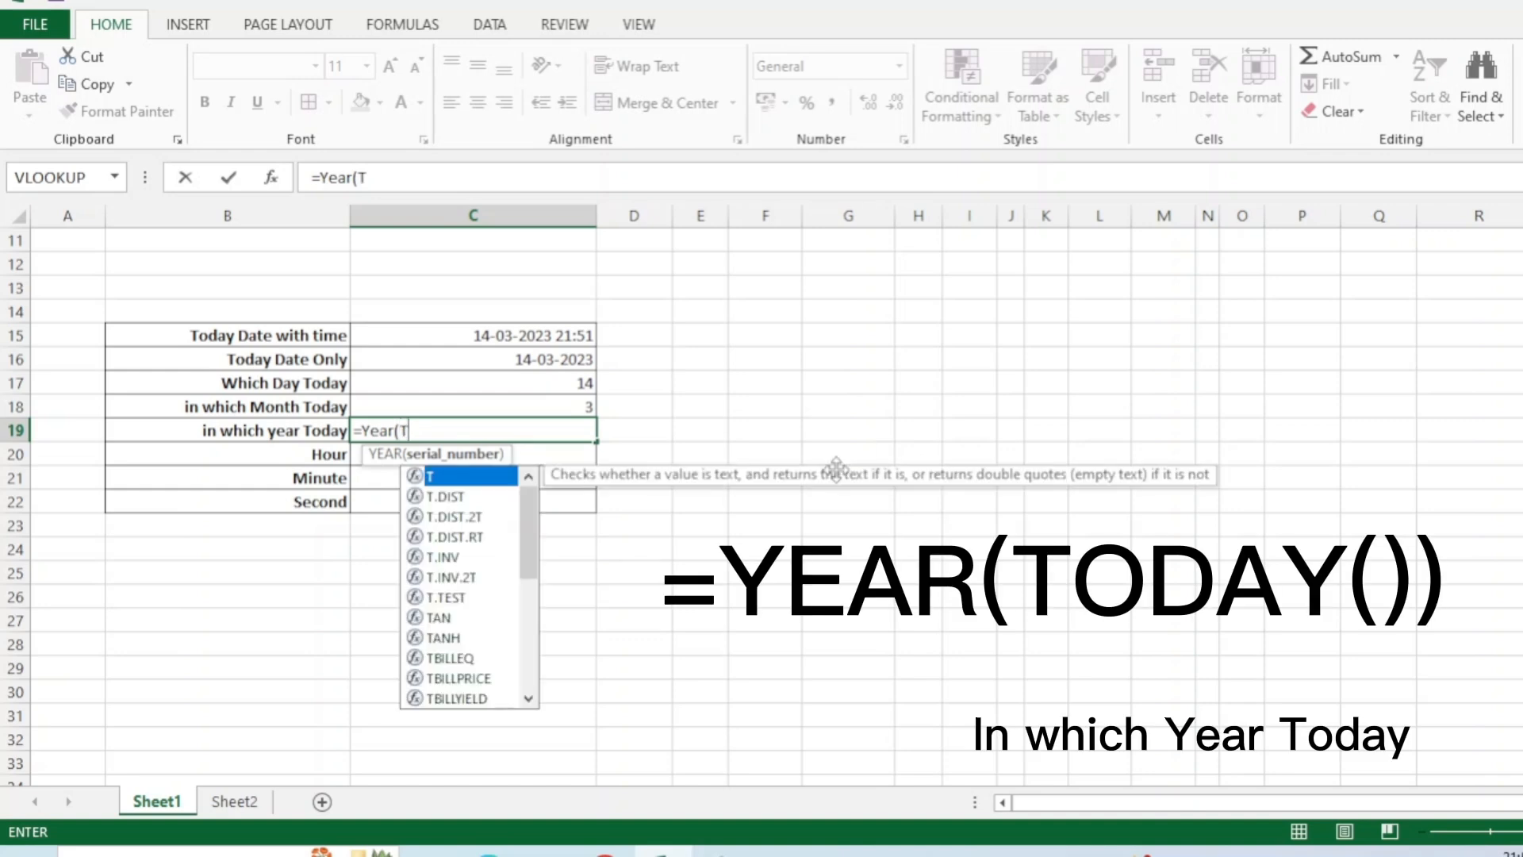
type("oday(")
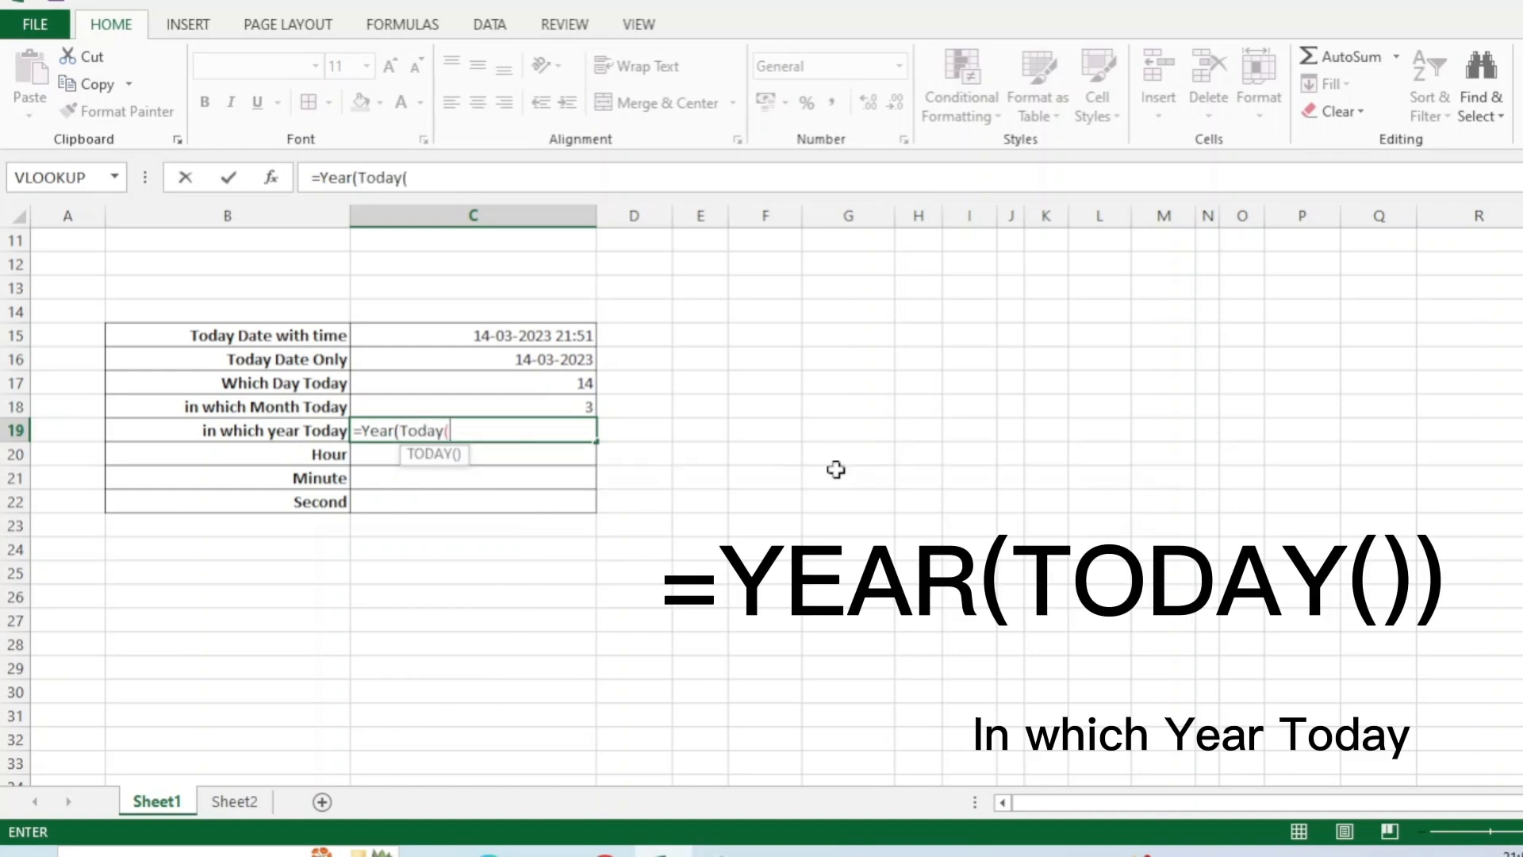
type("))")
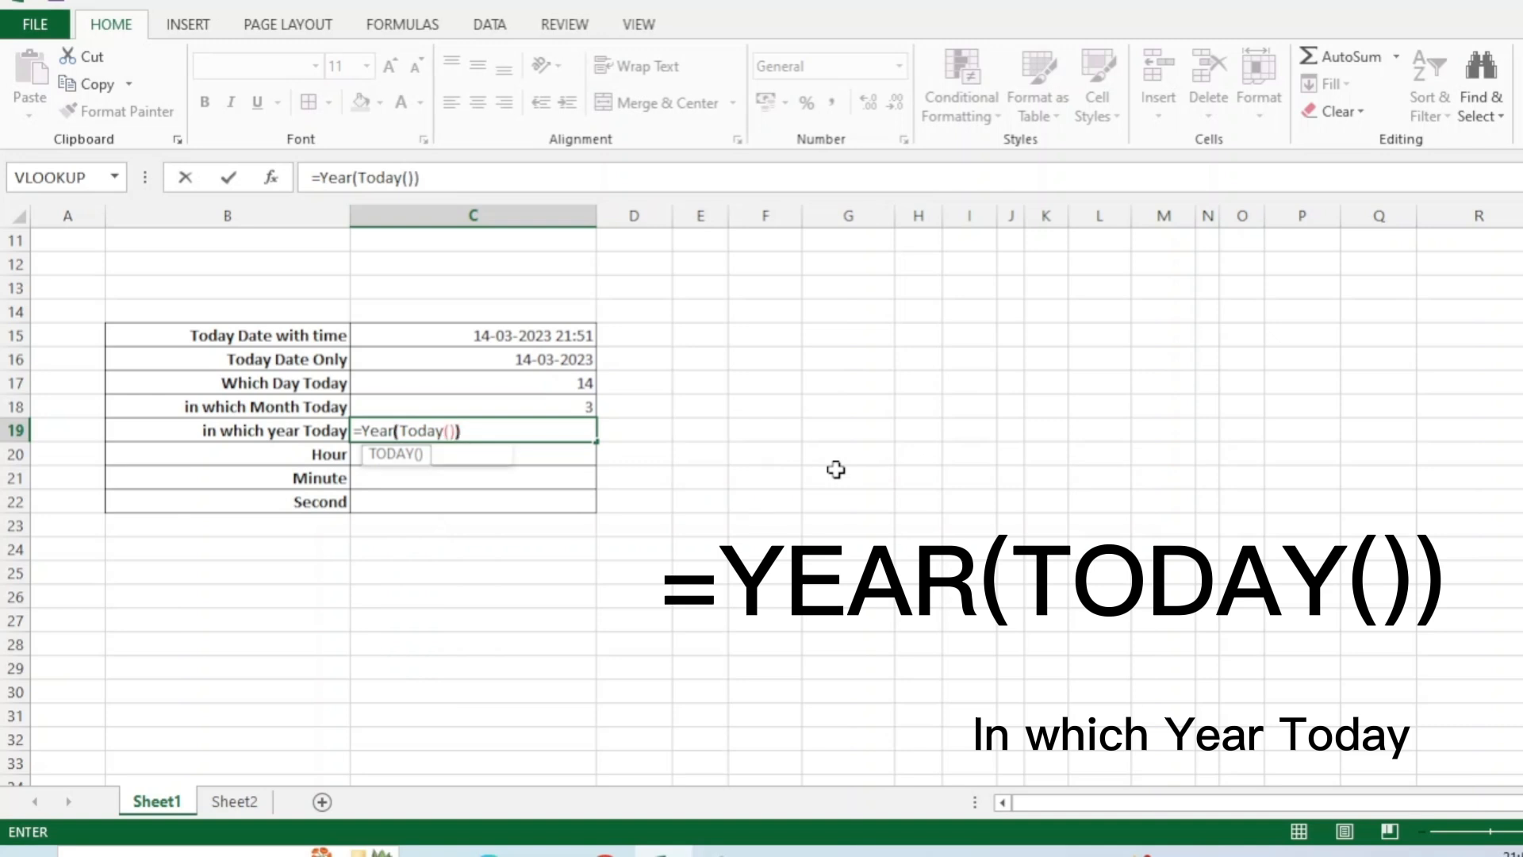
key("Return")
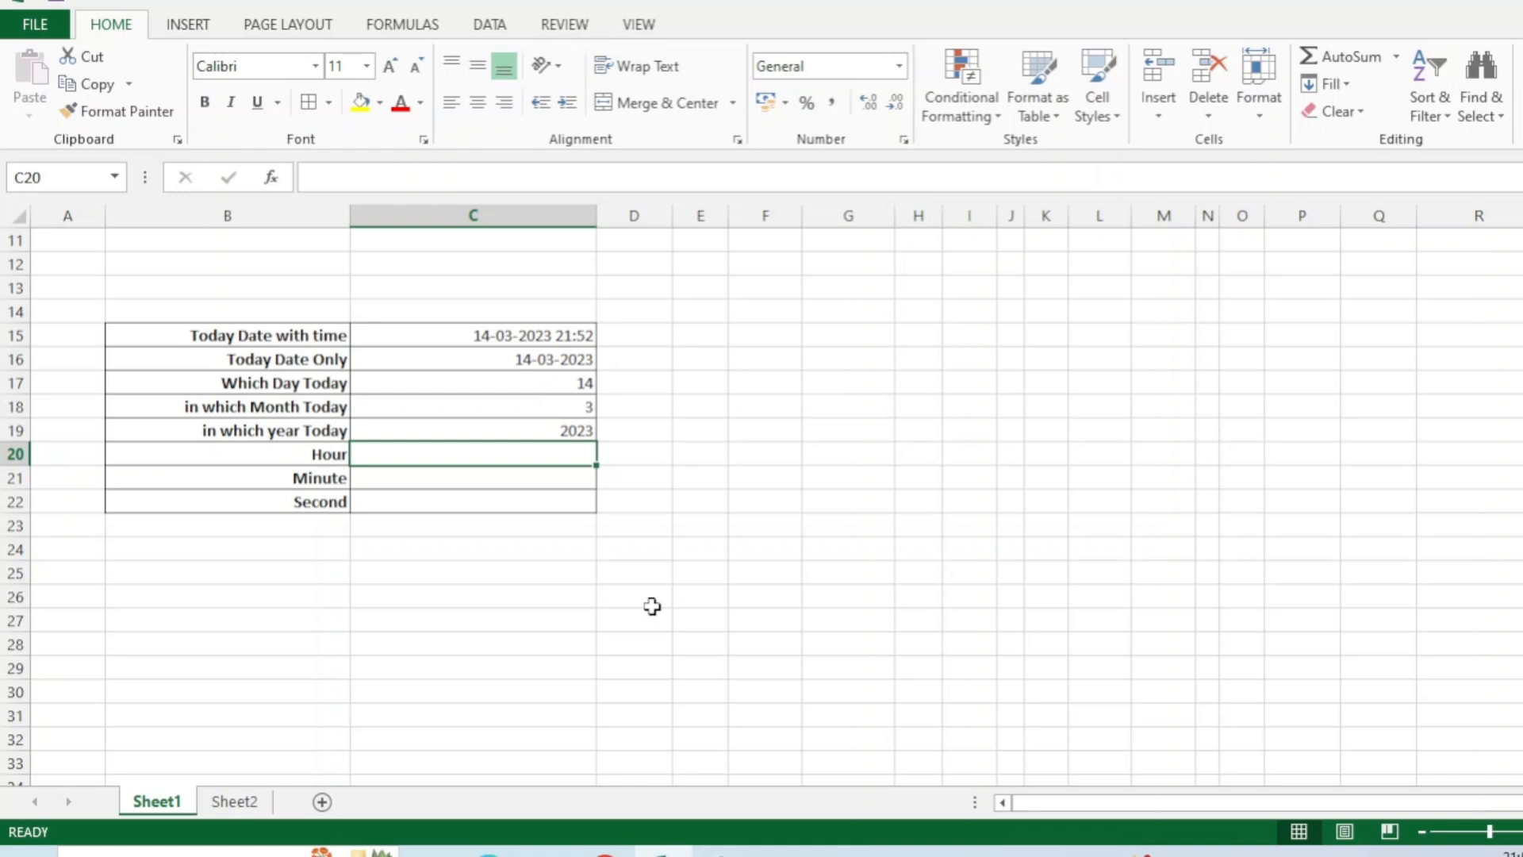
Step: Enter =HOUR(NOW()) in C20 to return the current hour
type("=H")
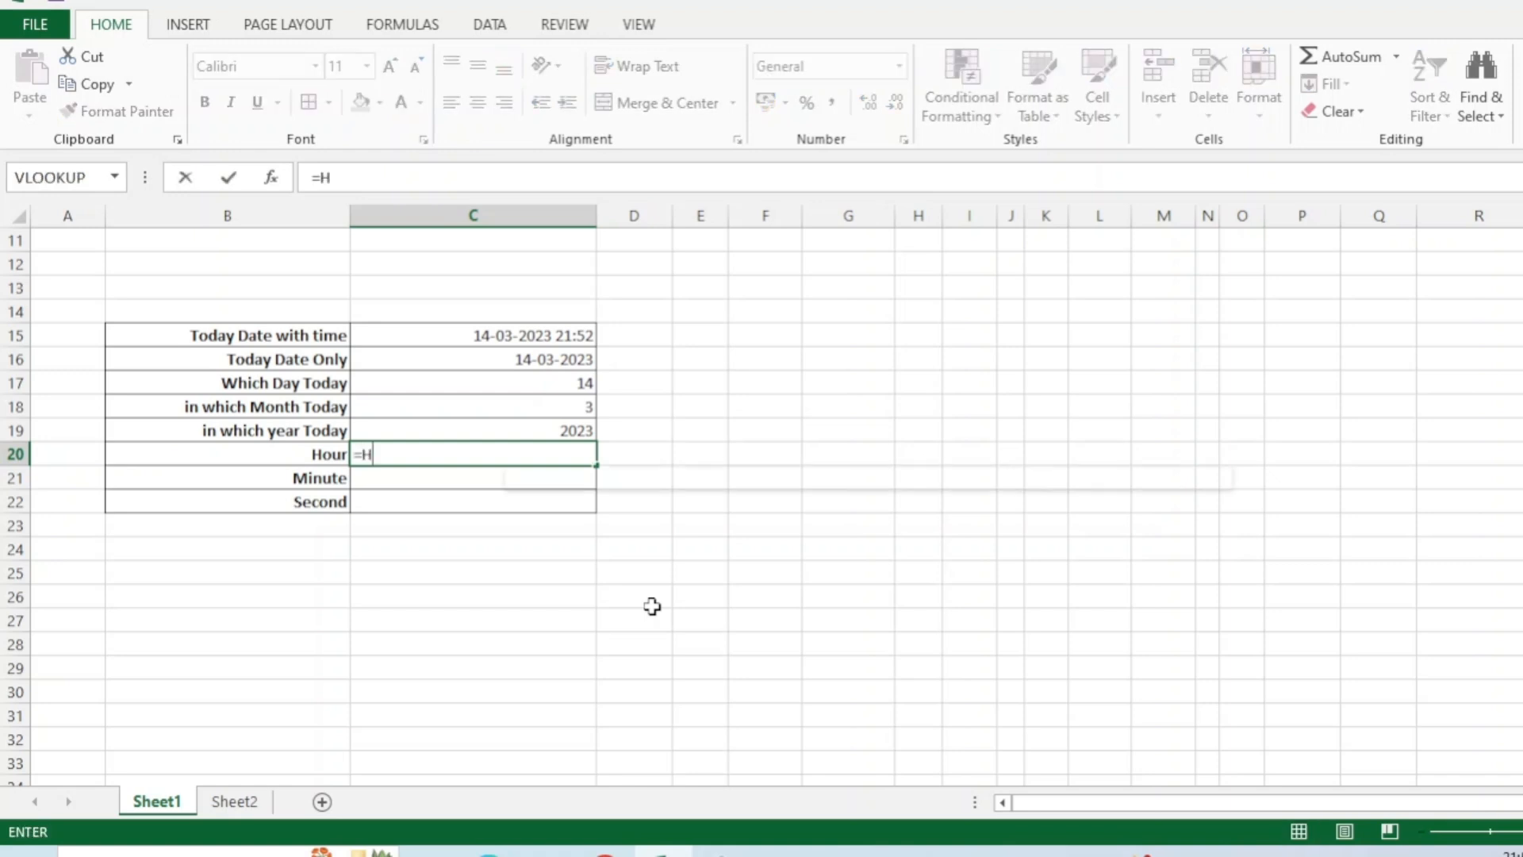
type("our(")
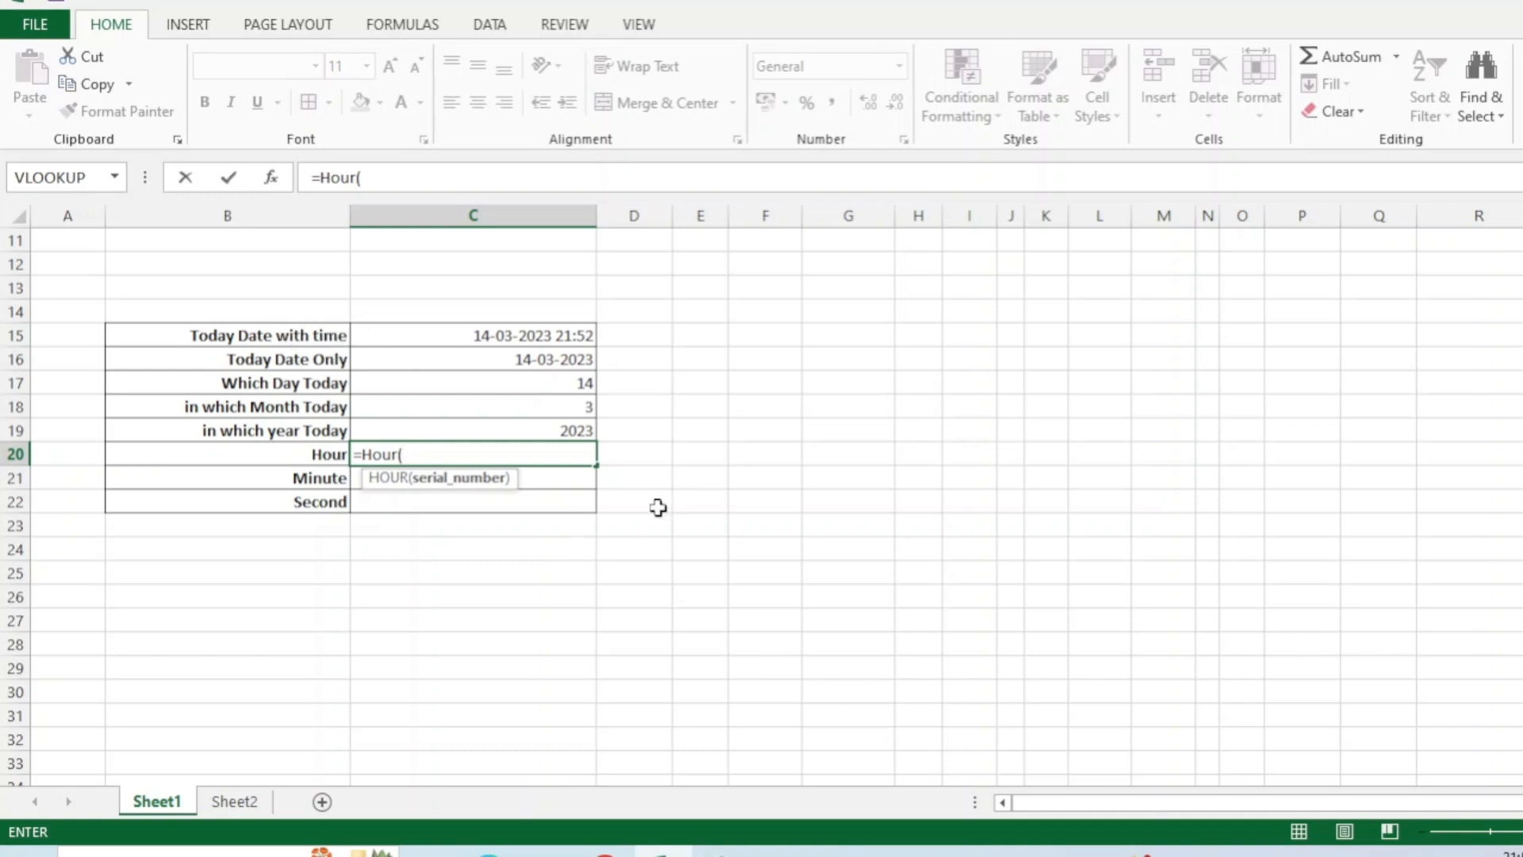
type("No")
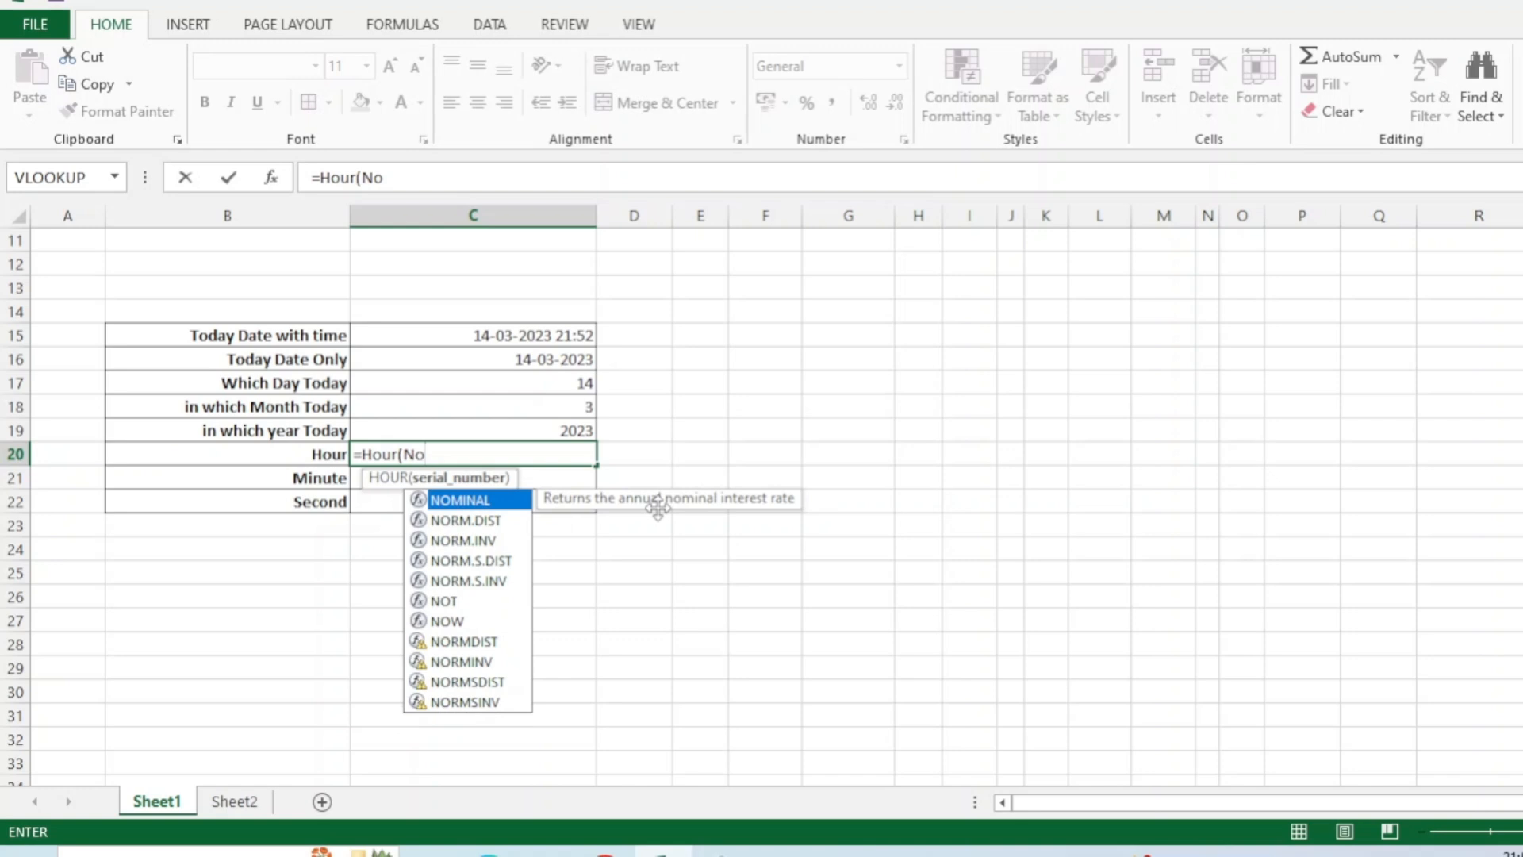
type("w(")
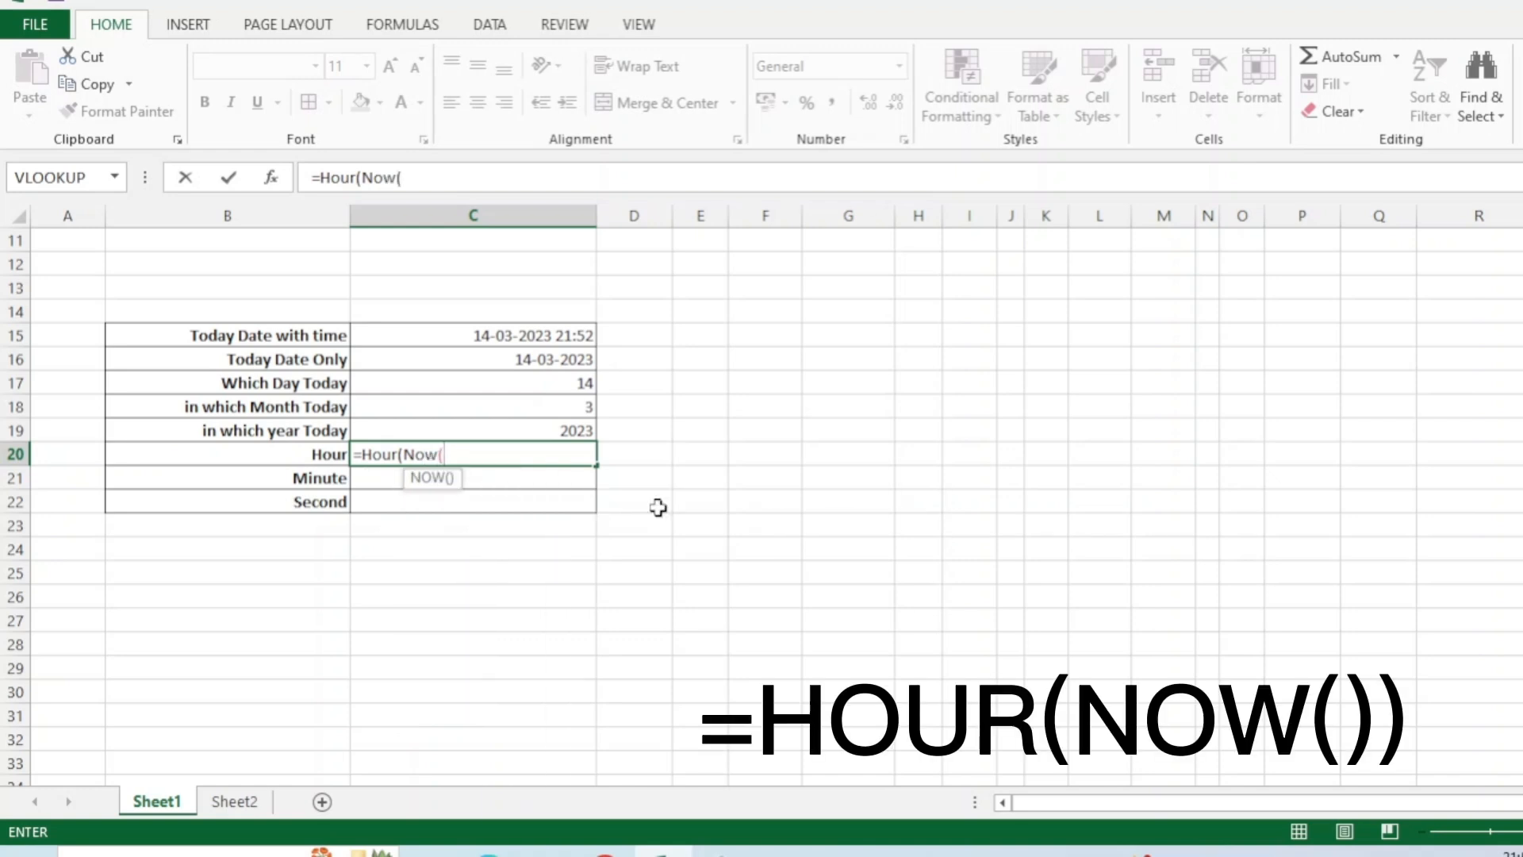
type("))")
key("Return")
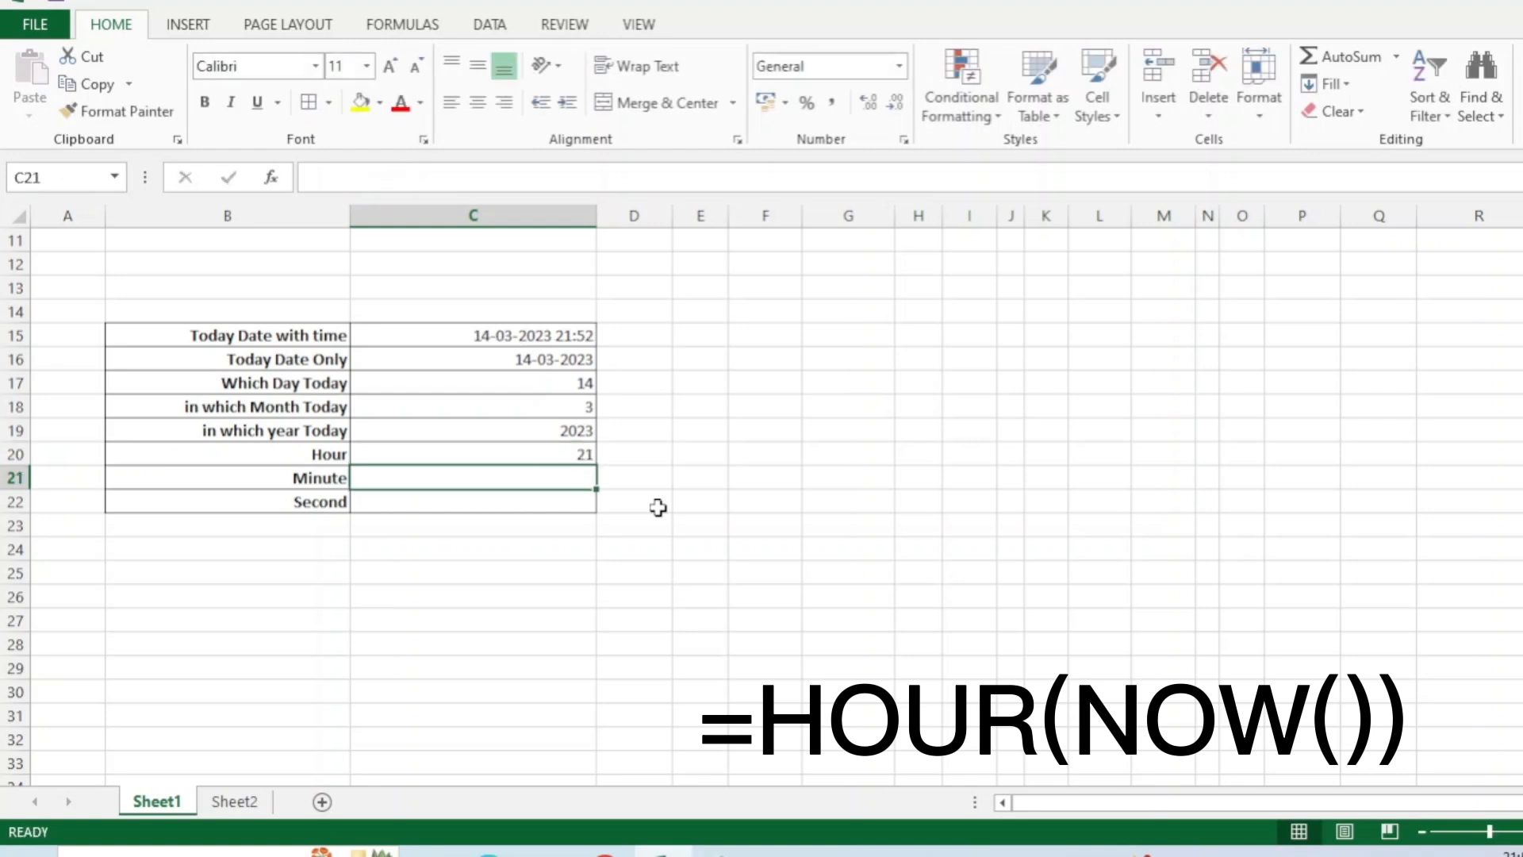
Step: Copy the HOUR formula from C20 into the Minute and Second cells C21:C22
key("Up")
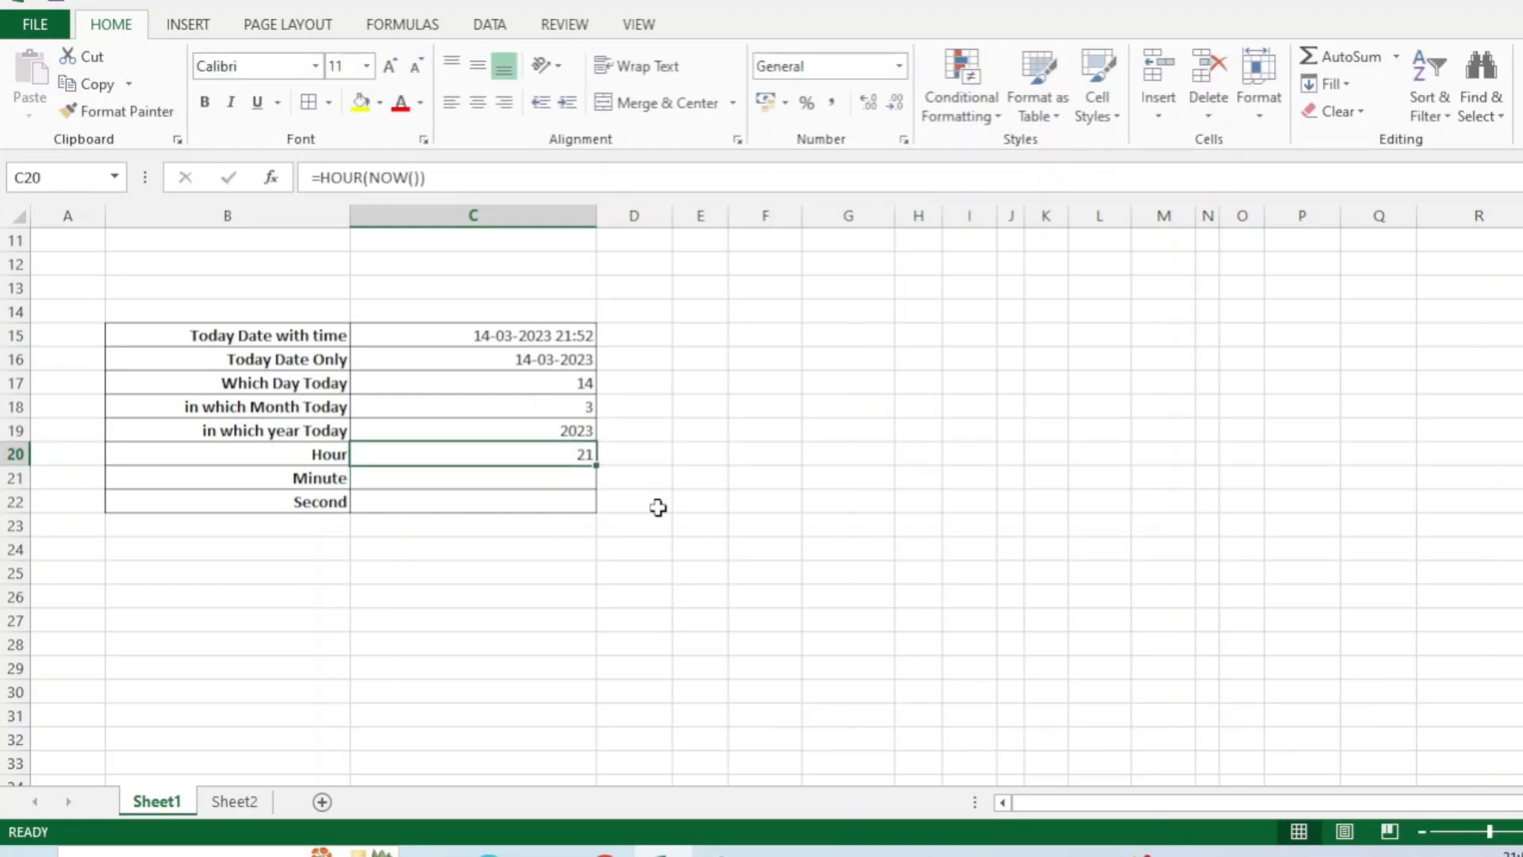
key("ctrl+c")
key("Down")
key("shift+Down")
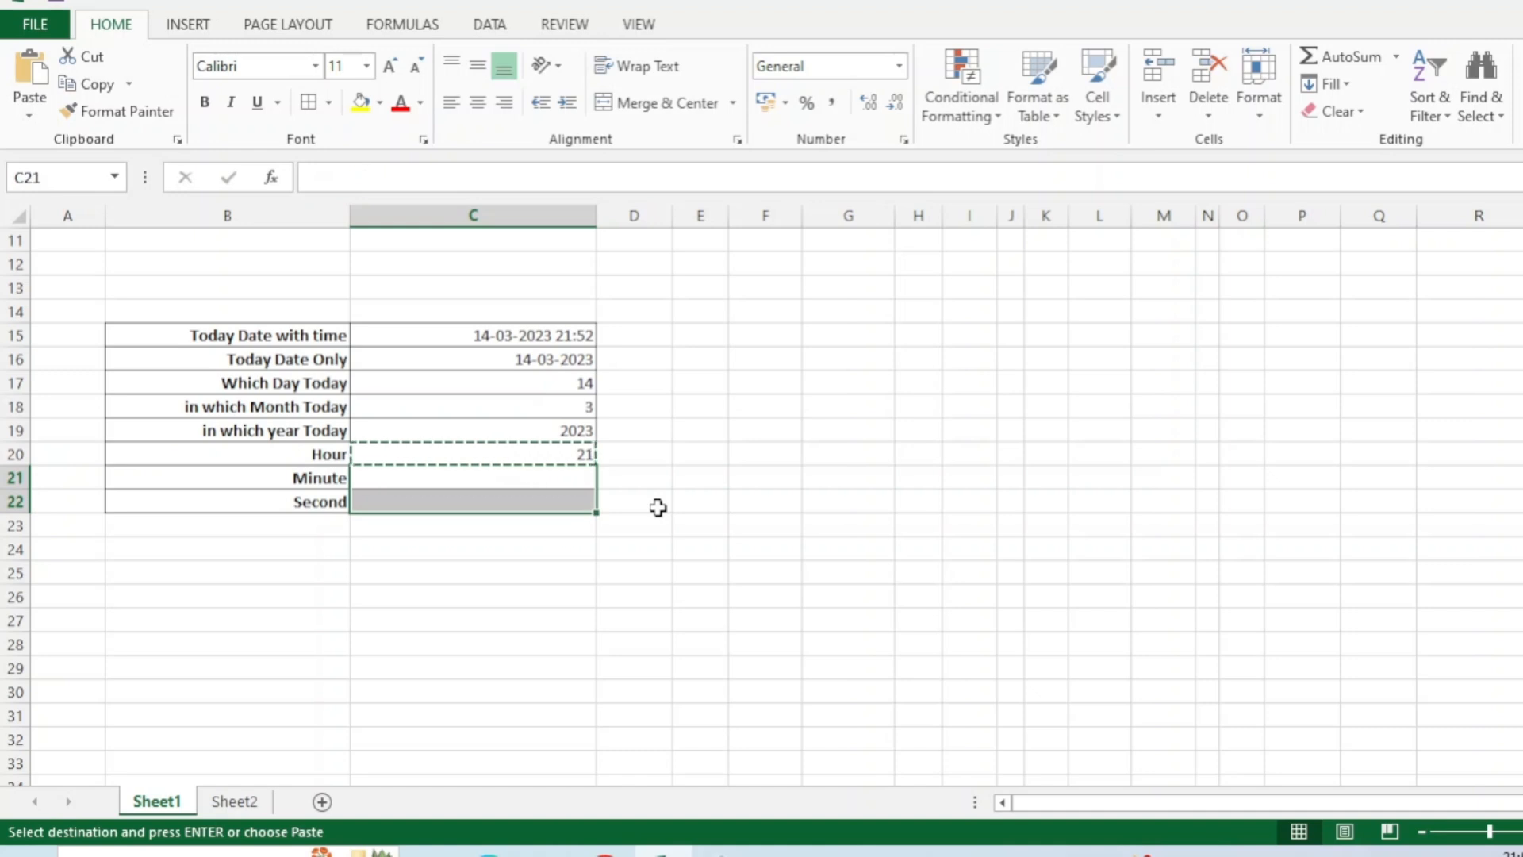
key("Return")
Step: Replace HOUR with MINUTE in the C21 formula so that it reads =MINUTE(NOW())
left_click(431, 475)
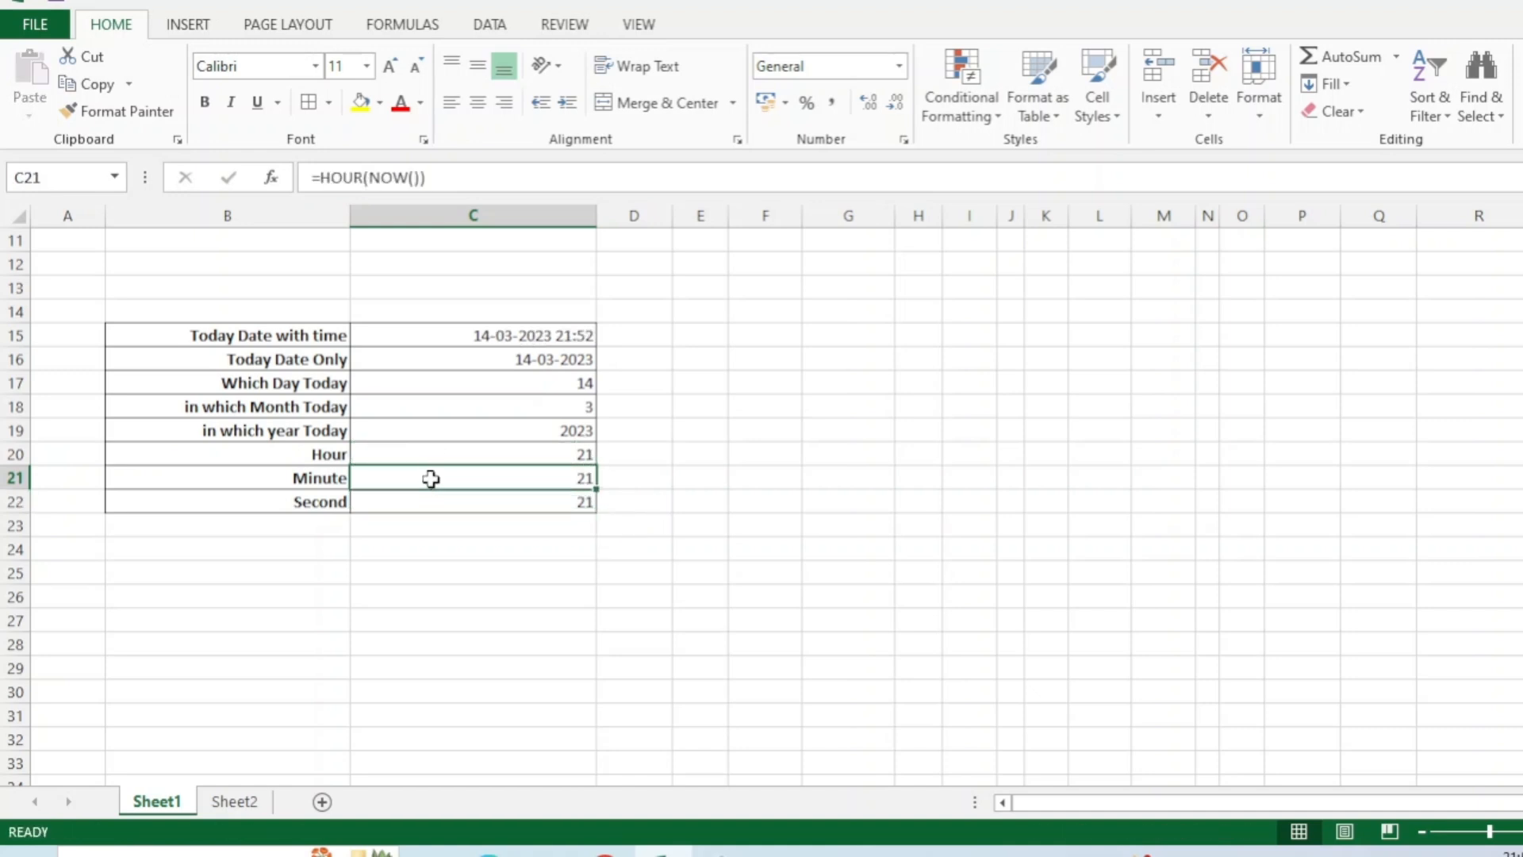
left_click(364, 175)
key("BackSpace")
key("BackSpace")
key("BackSpace")
key("BackSpace")
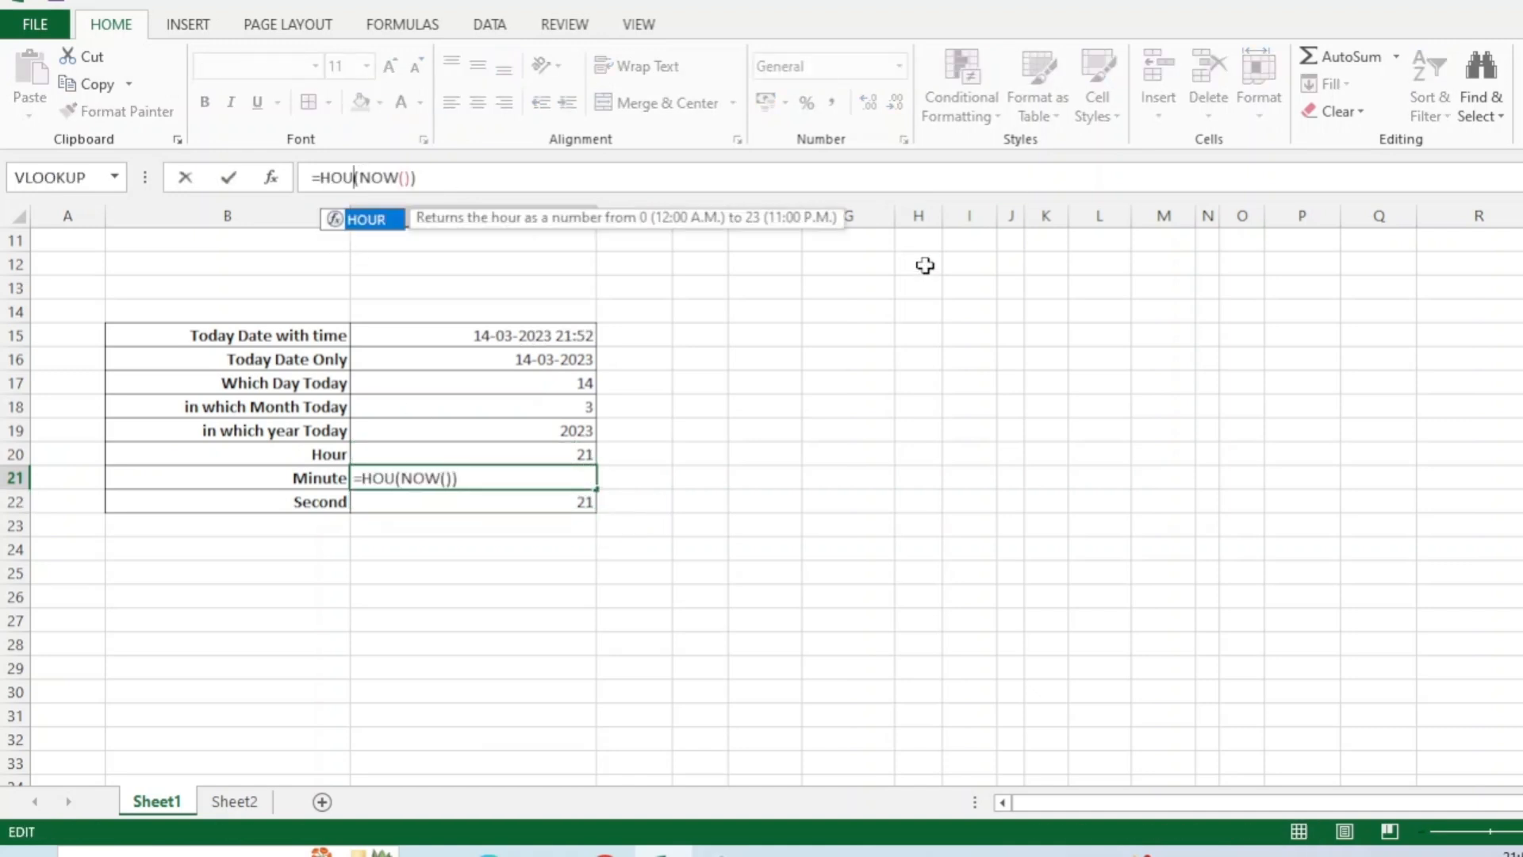
type("M")
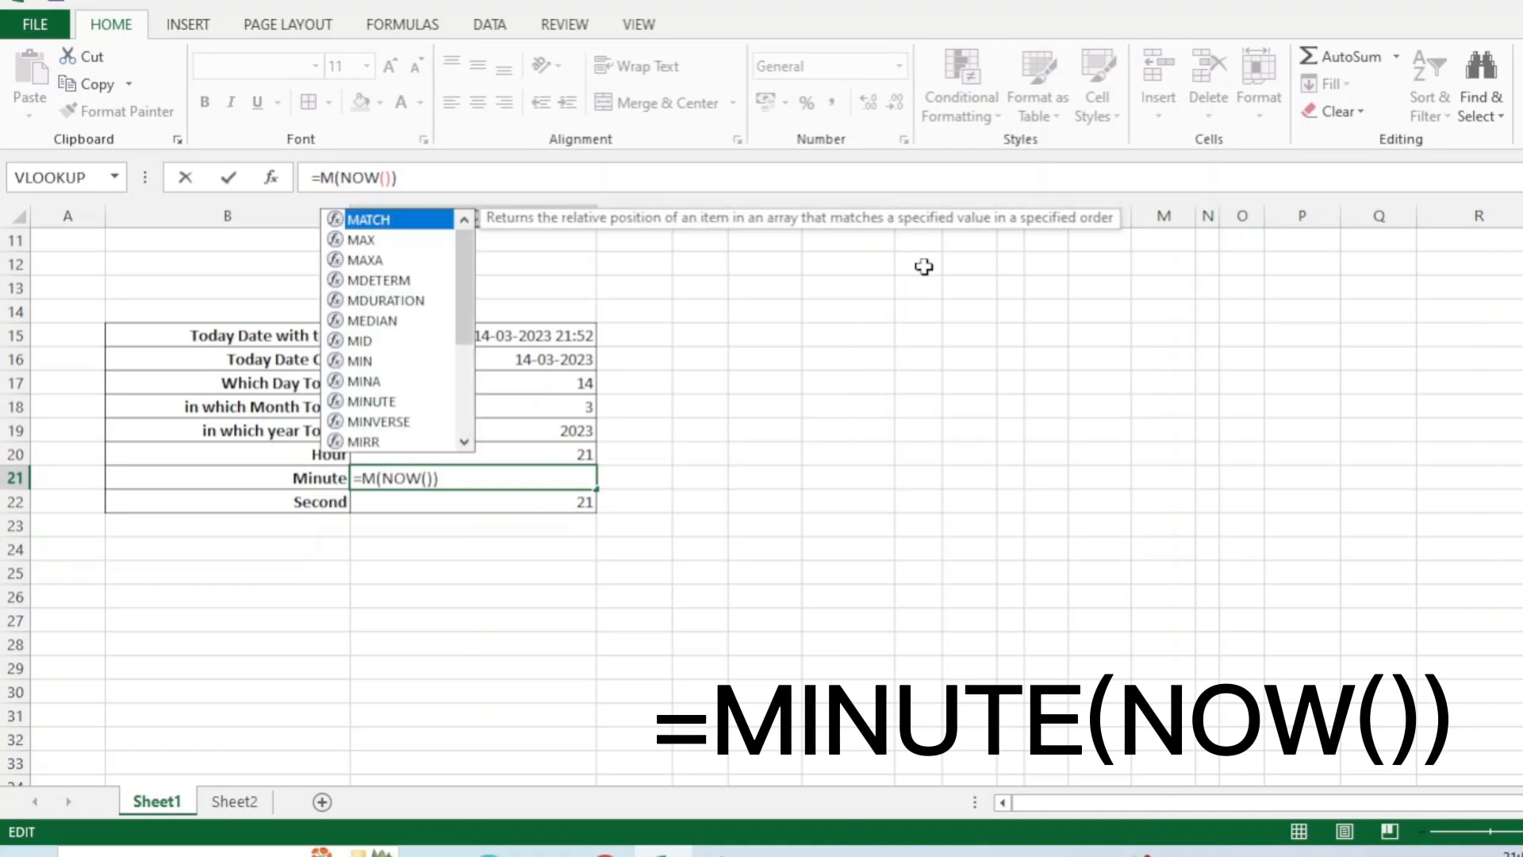
type("inute")
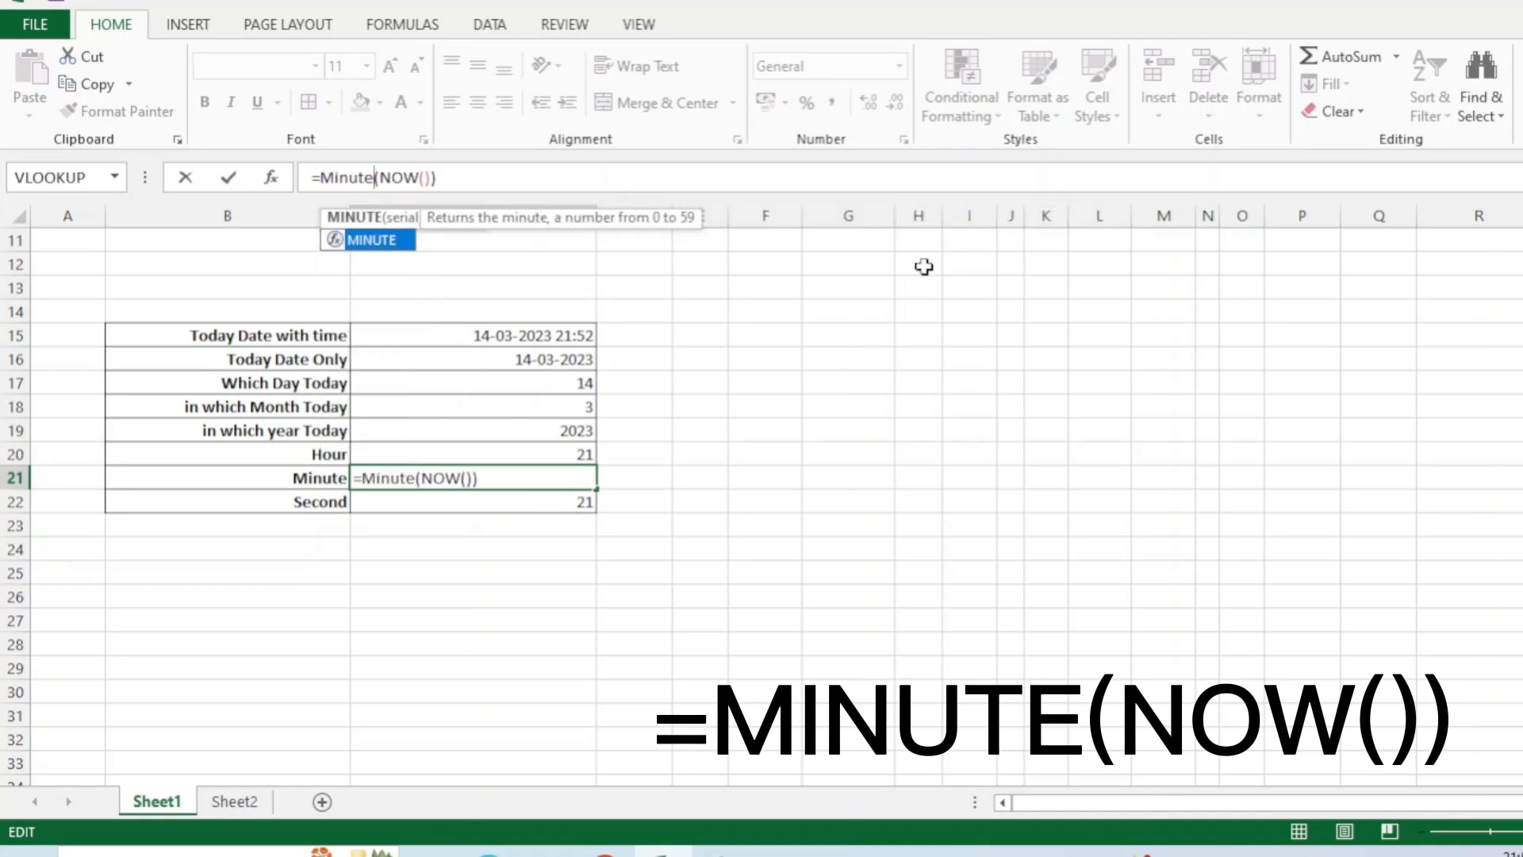
key("Return")
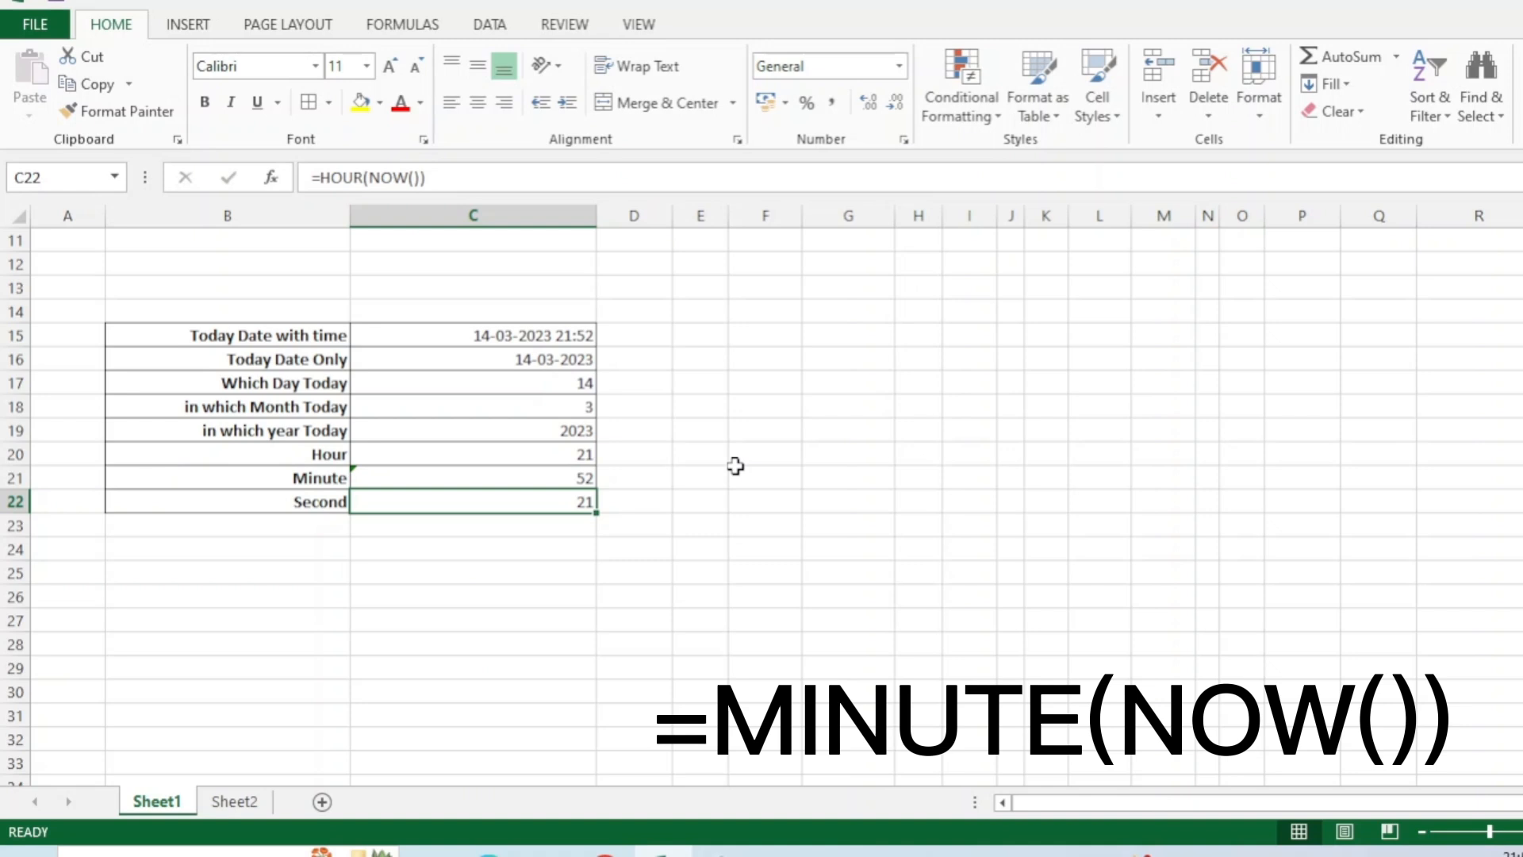
Step: Replace HOUR with SECOND in the C22 formula so that it reads =SECOND(NOW())
left_click(364, 177)
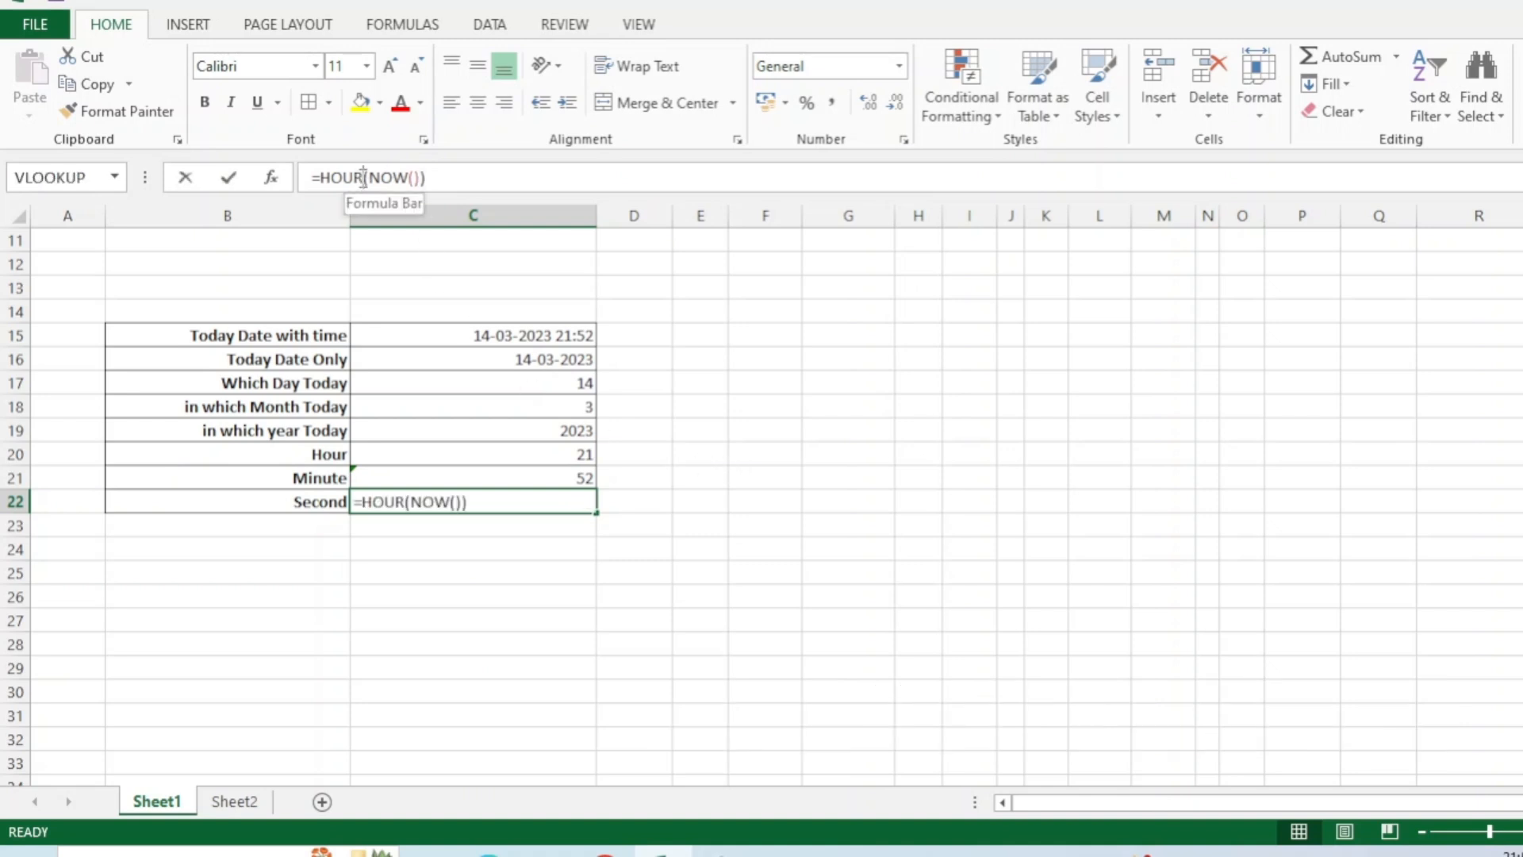
left_click(363, 178)
key("ctrl+shift+Left")
key("BackSpace")
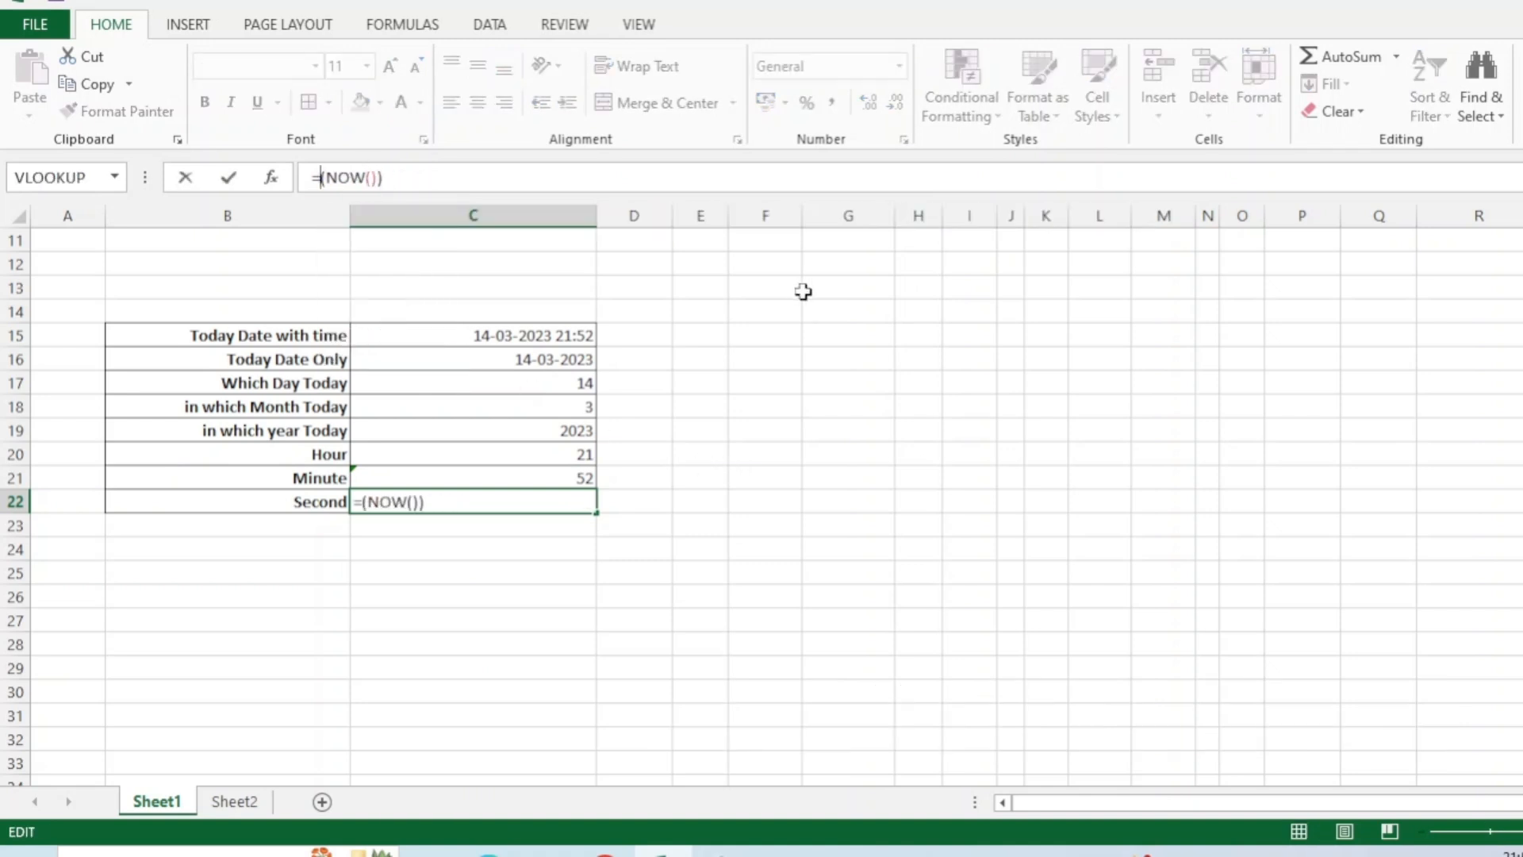
type("Secon")
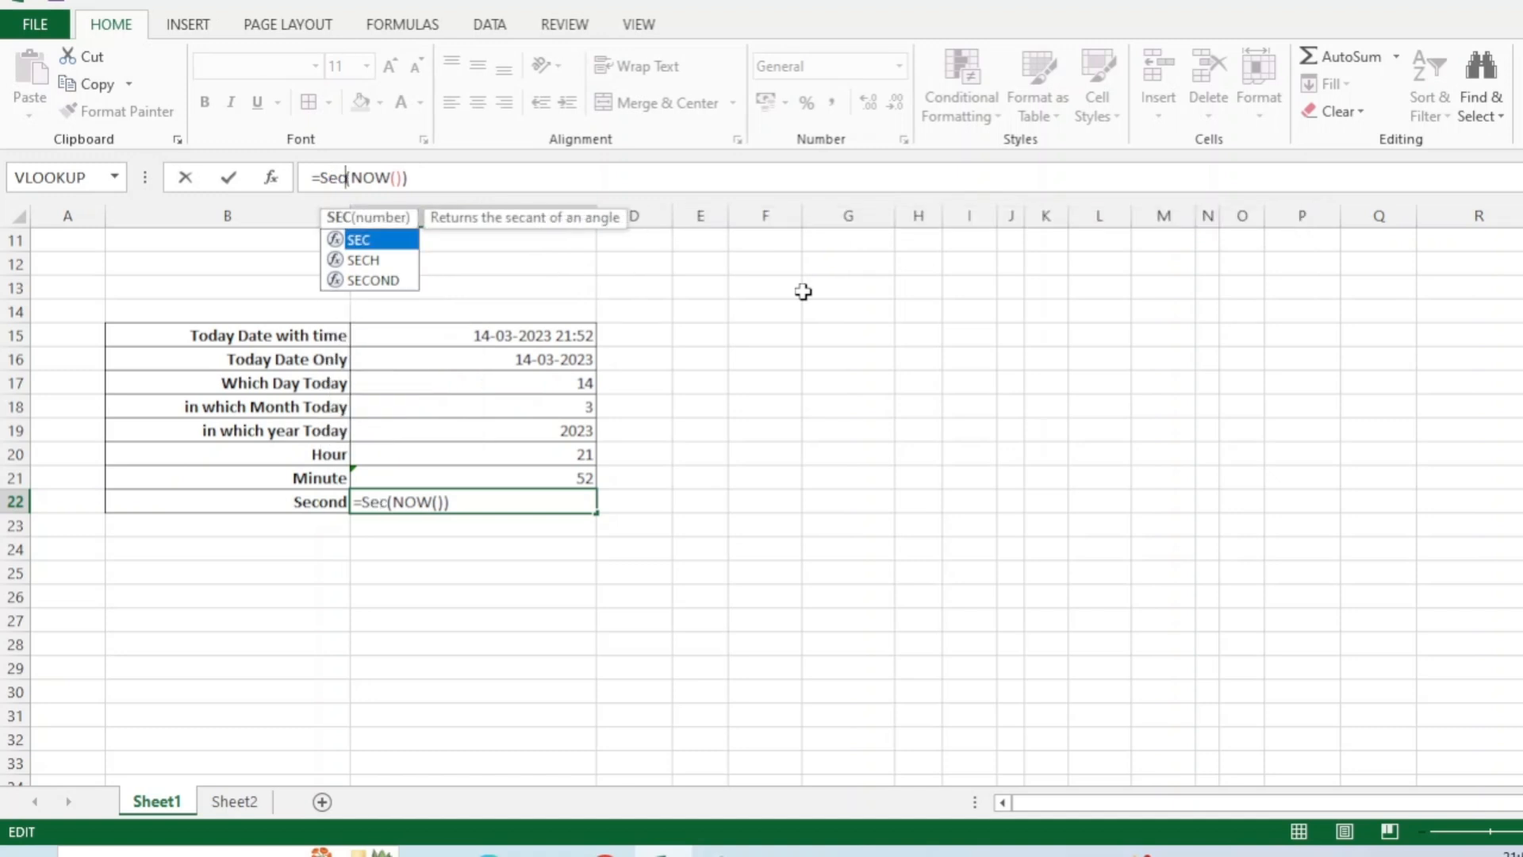
type("d")
key("Return")
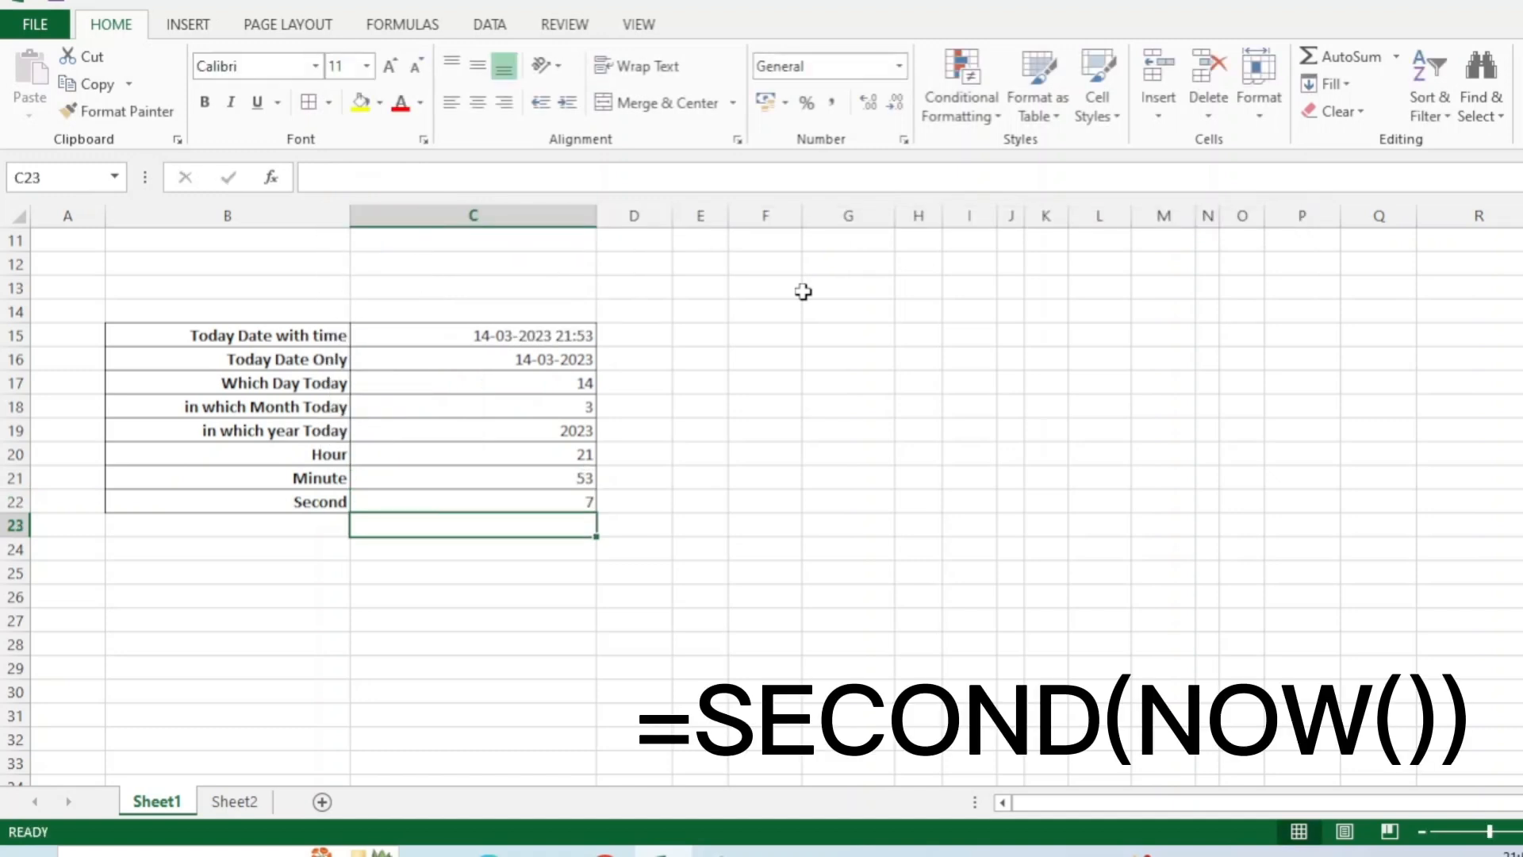
Step: Re-enter the empty cells F17 to F20 one after another to recalculate the NOW-based time values
left_click(732, 387)
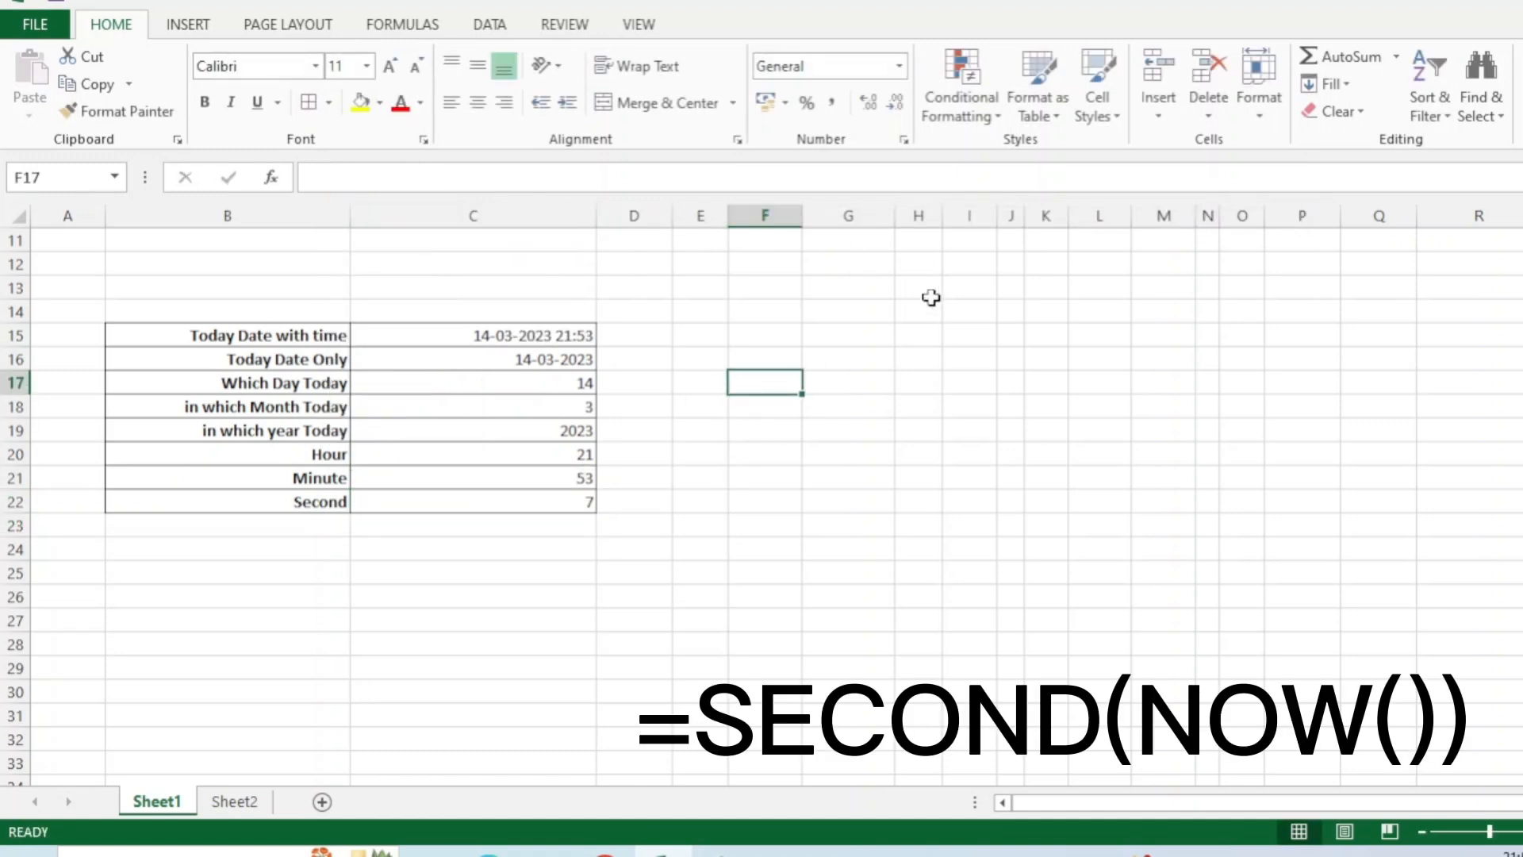
left_click(565, 175)
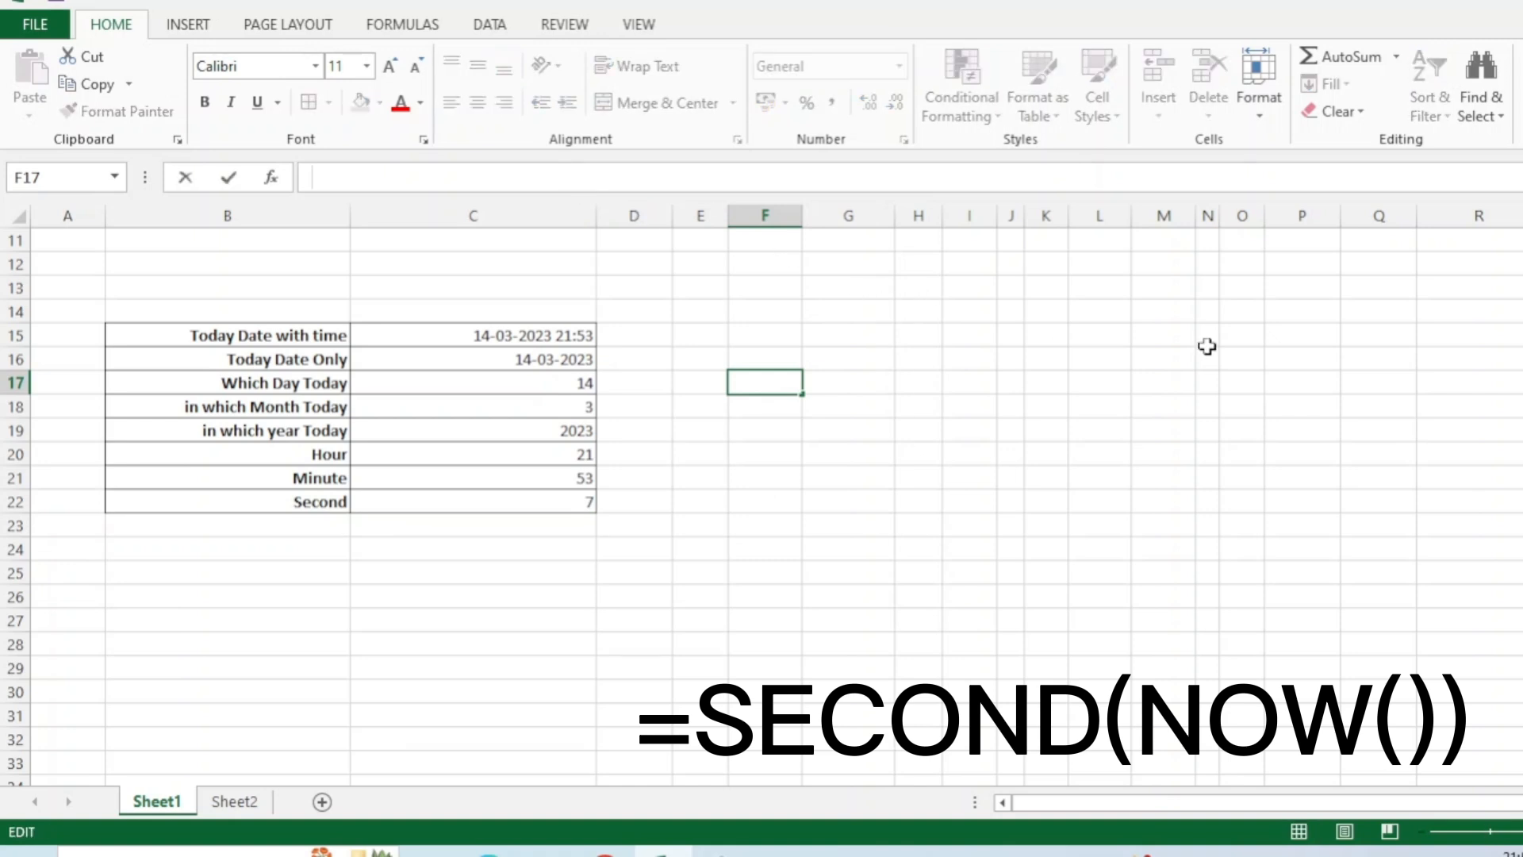
key("Return")
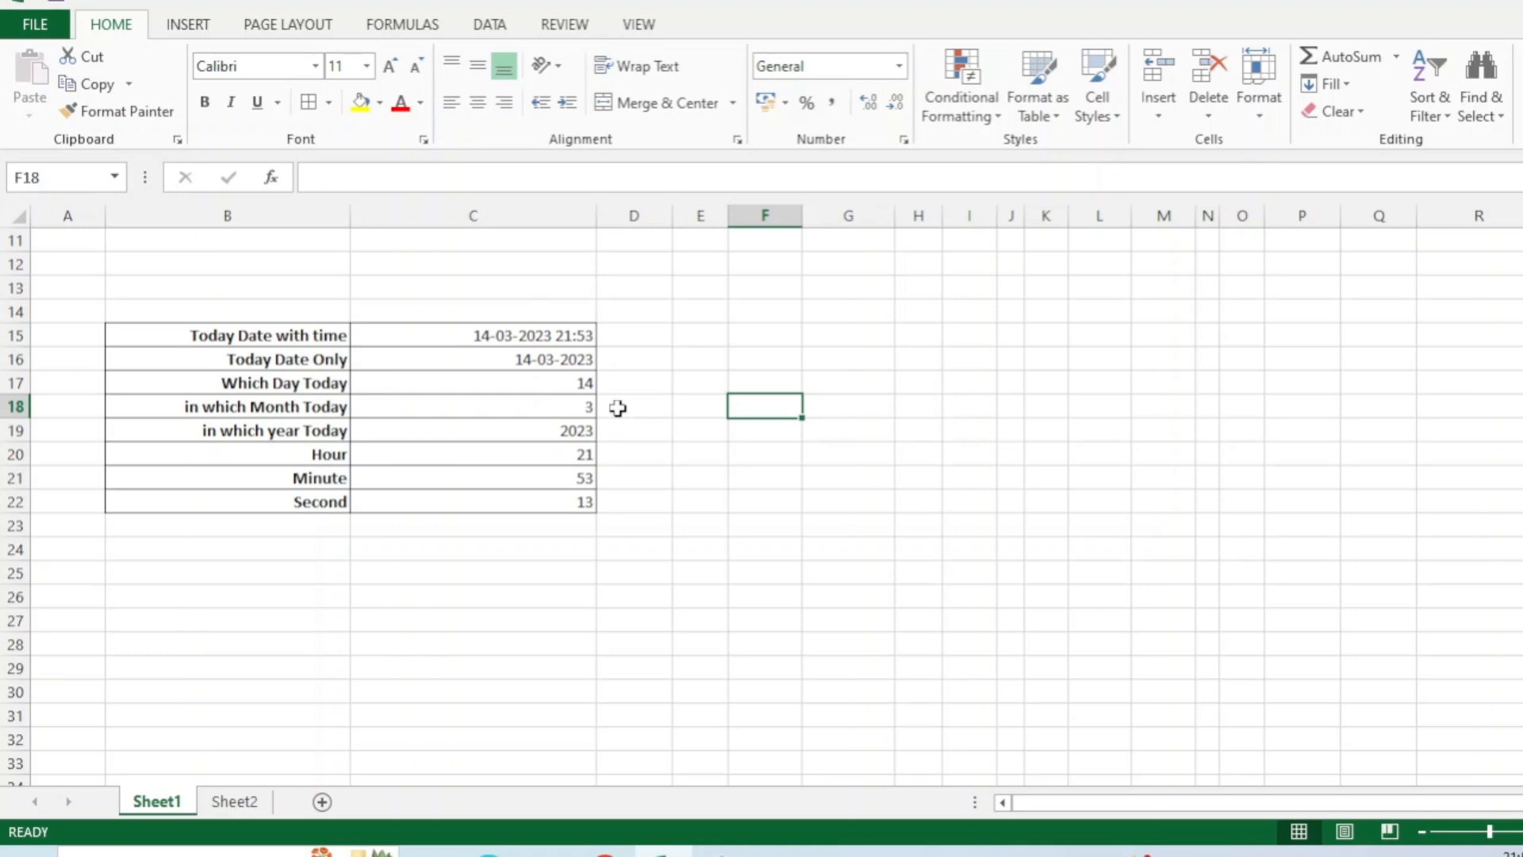
left_click(402, 175)
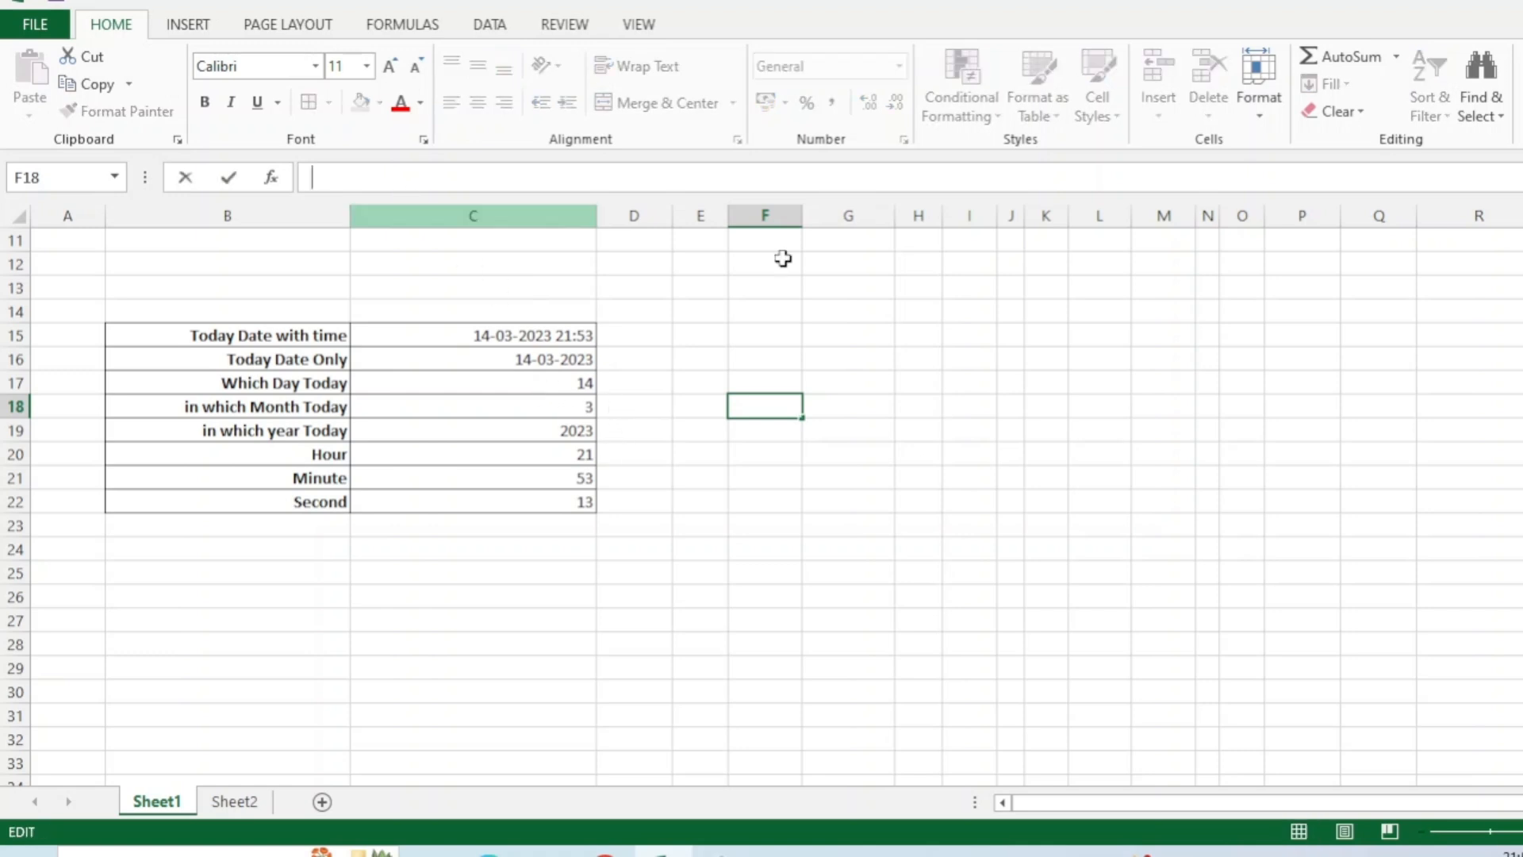
key("Return")
left_click(777, 181)
key("Return")
left_click(496, 181)
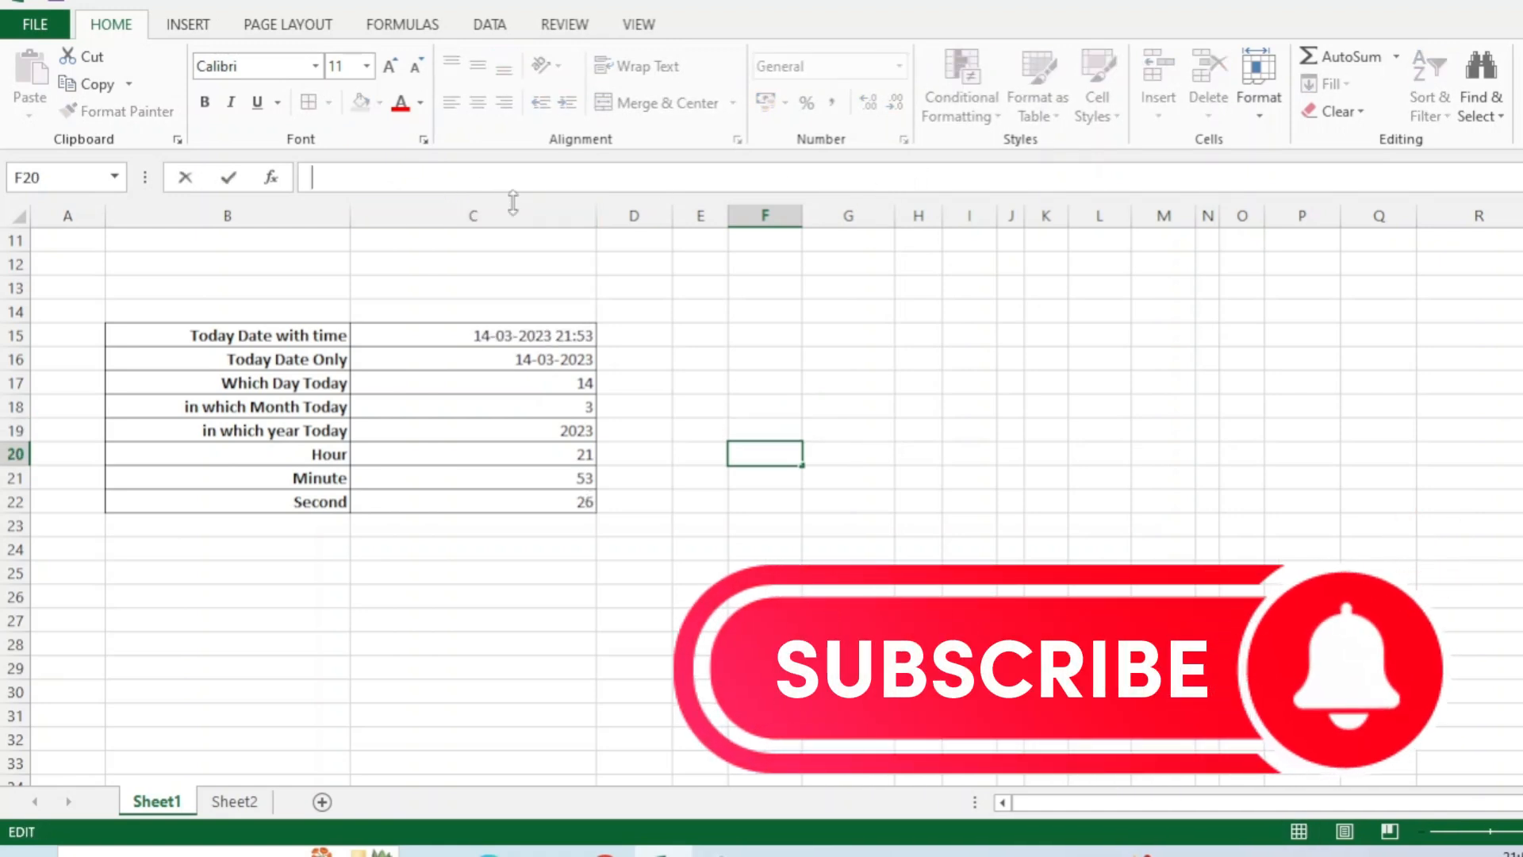
key("Return")
Step: Fill the Today Date with time cell C15 and the Second cell C22 with light green
left_click(579, 333)
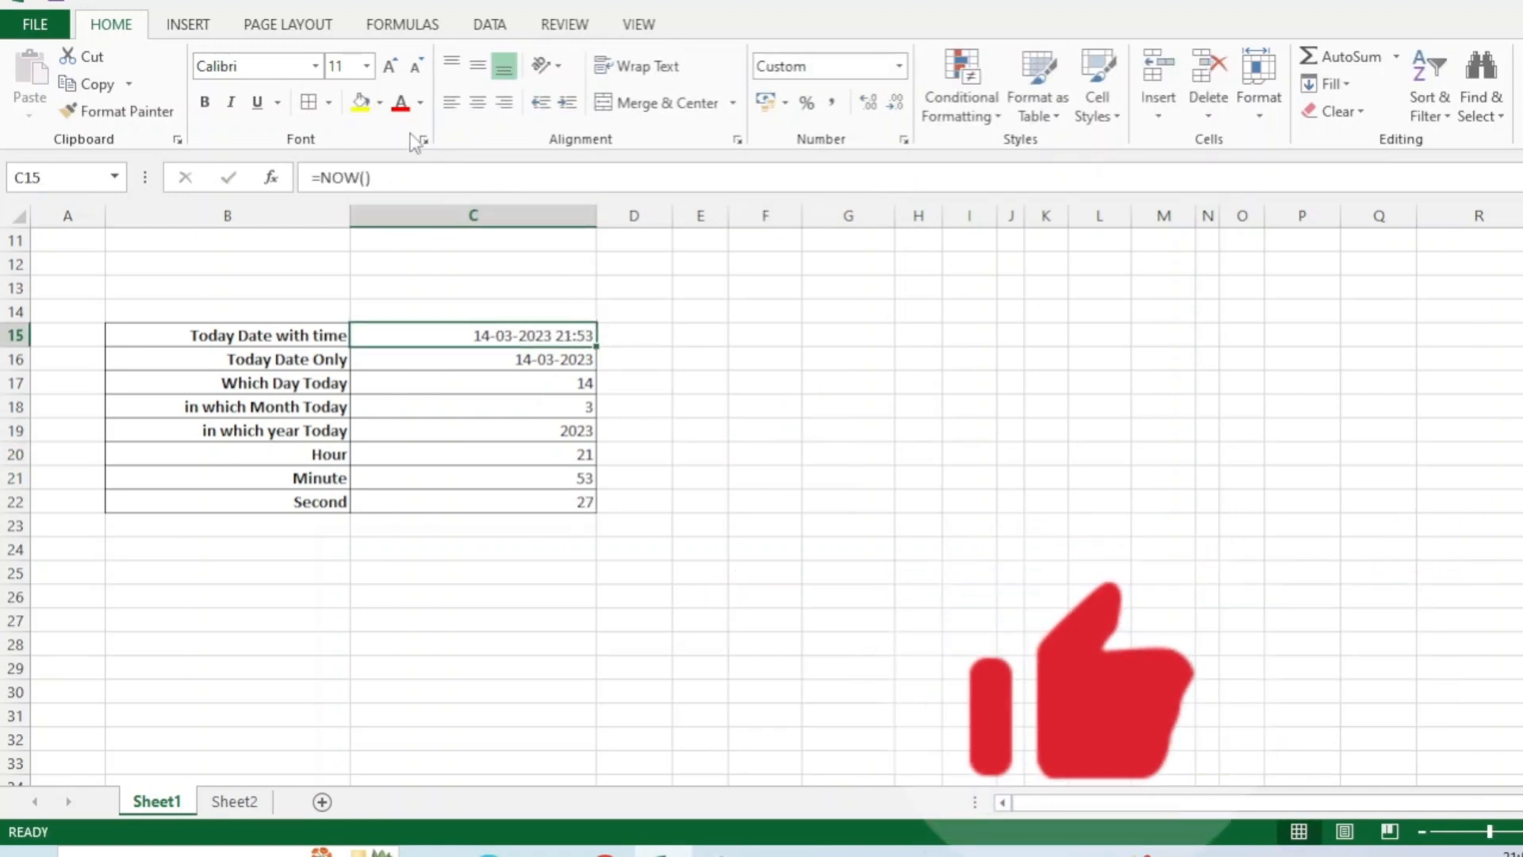
left_click(380, 103)
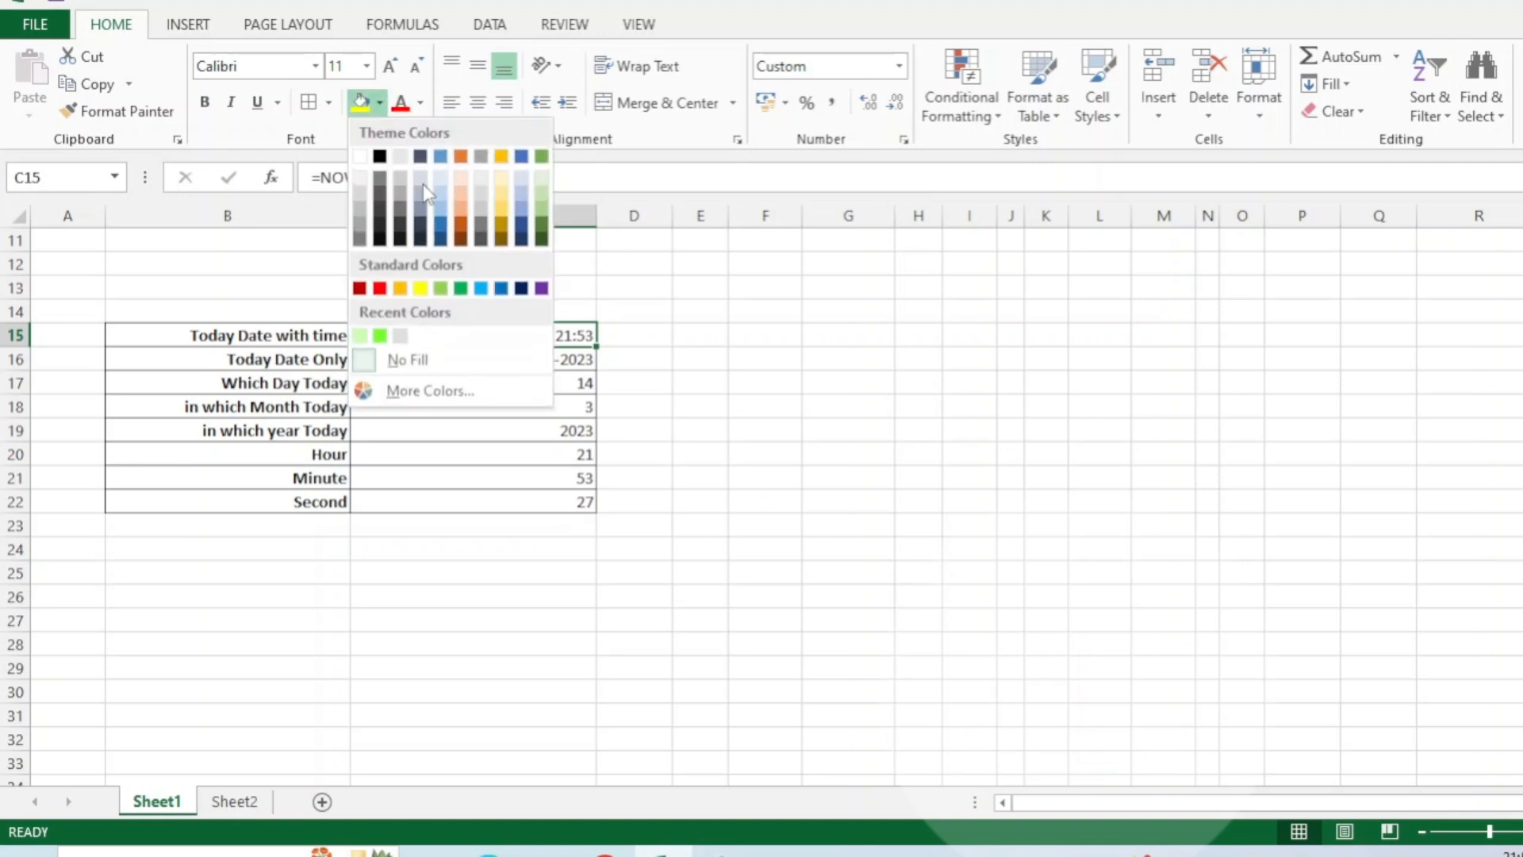
left_click(440, 288)
left_click(551, 500)
left_click(361, 102)
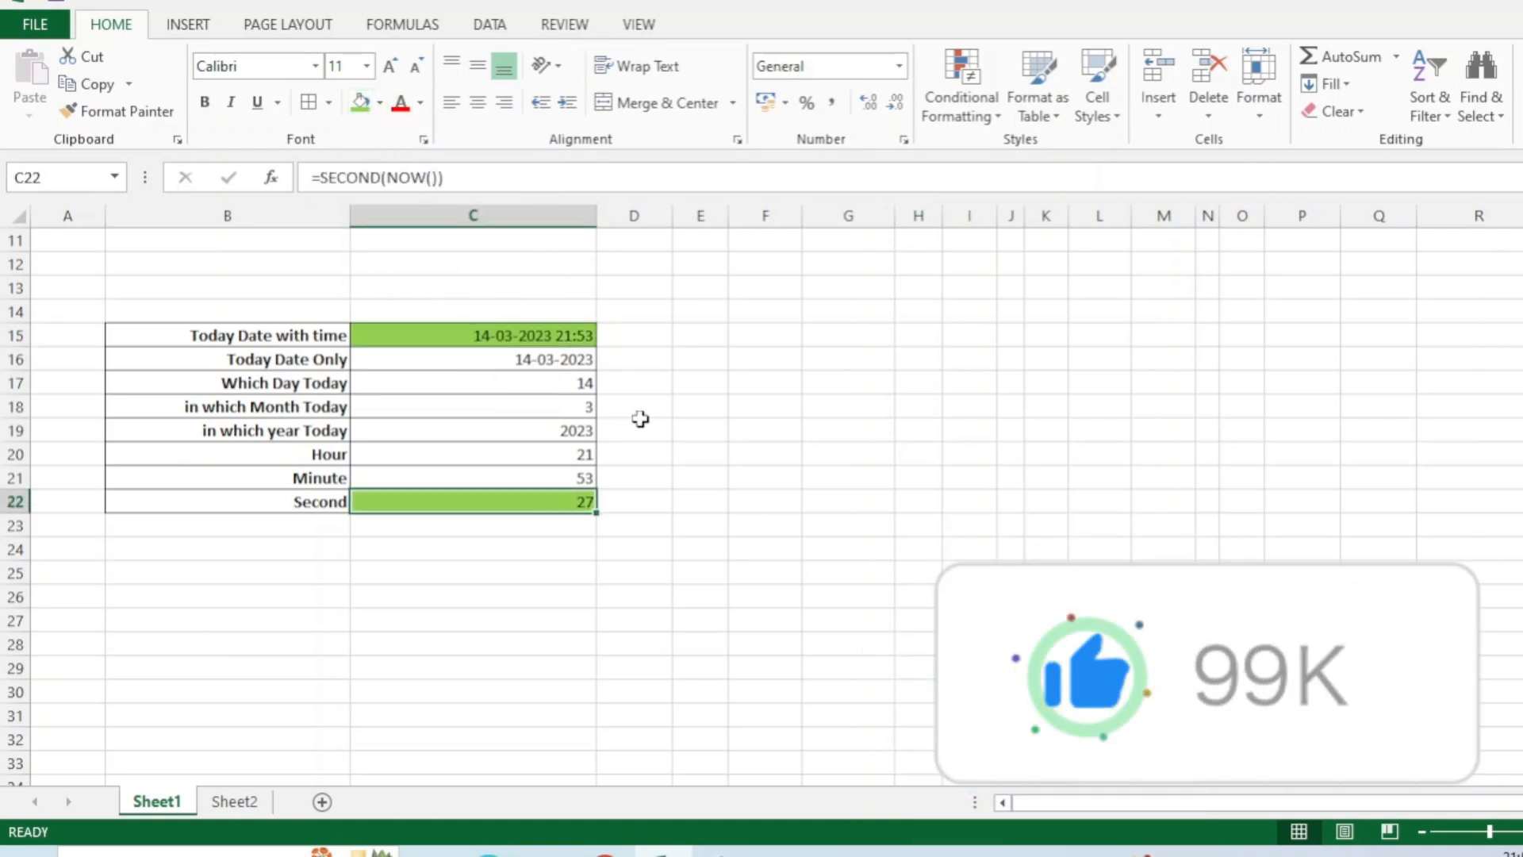
Step: Re-enter empty cells in column D repeatedly from D17 downward to refresh the highlighted date-time and second values
left_click(634, 382)
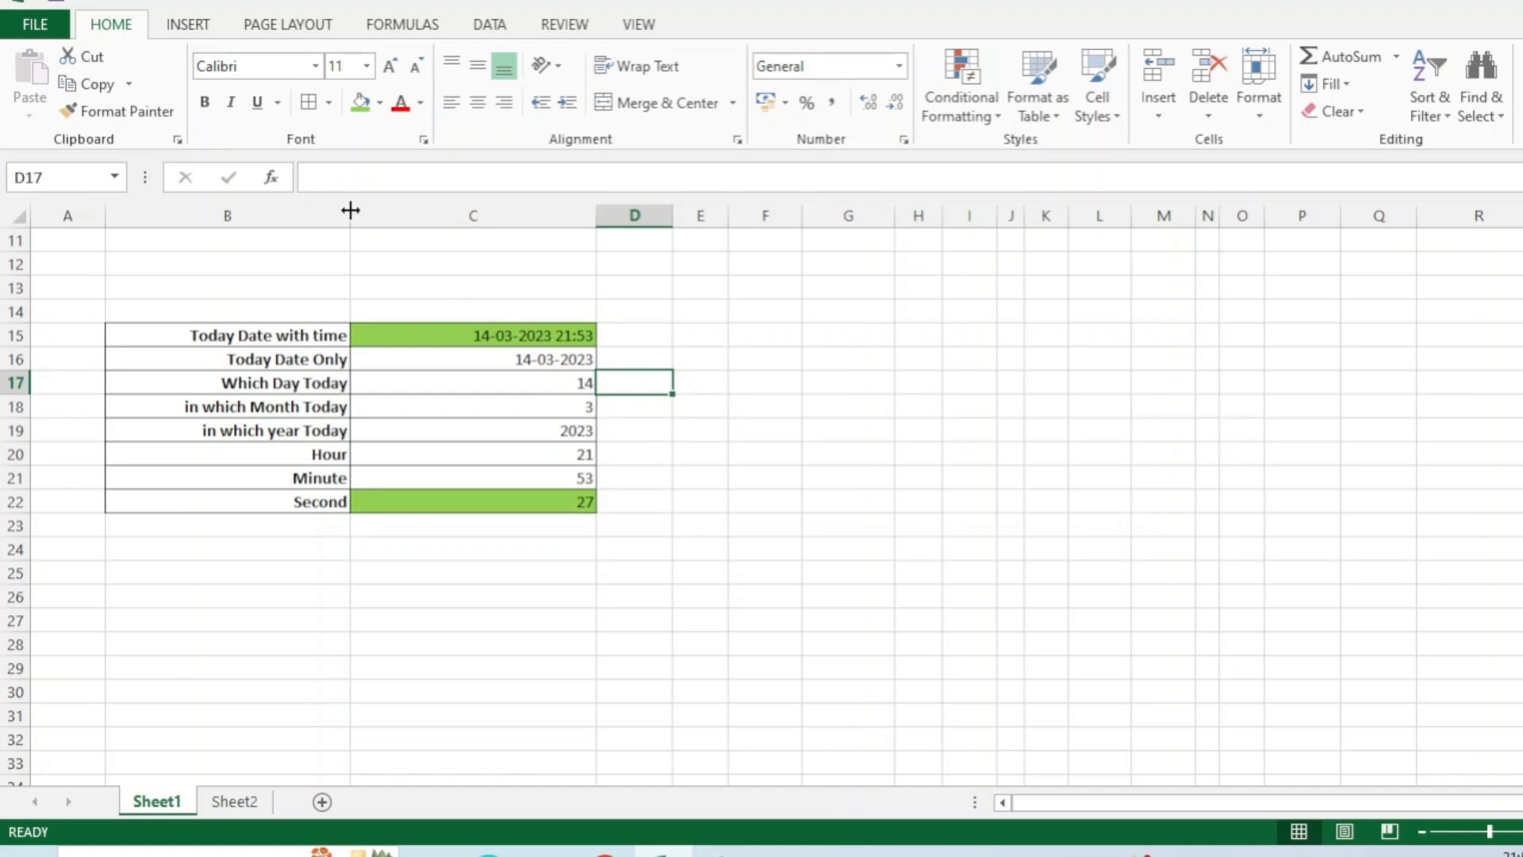
key("Return")
left_click(356, 183)
key("Return")
left_click(356, 183)
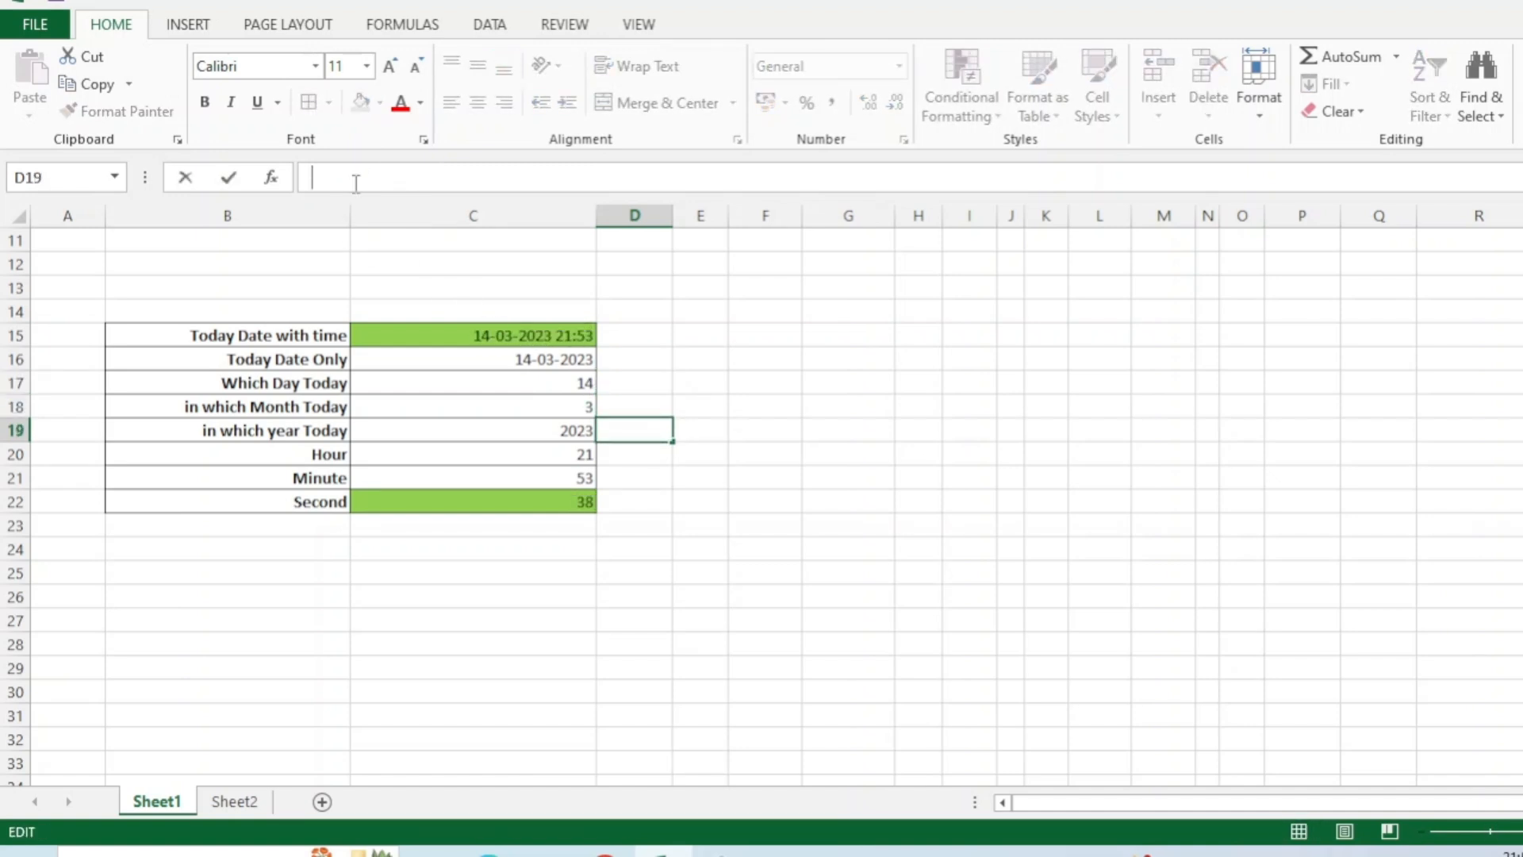
key("Return")
left_click(356, 183)
key("Return")
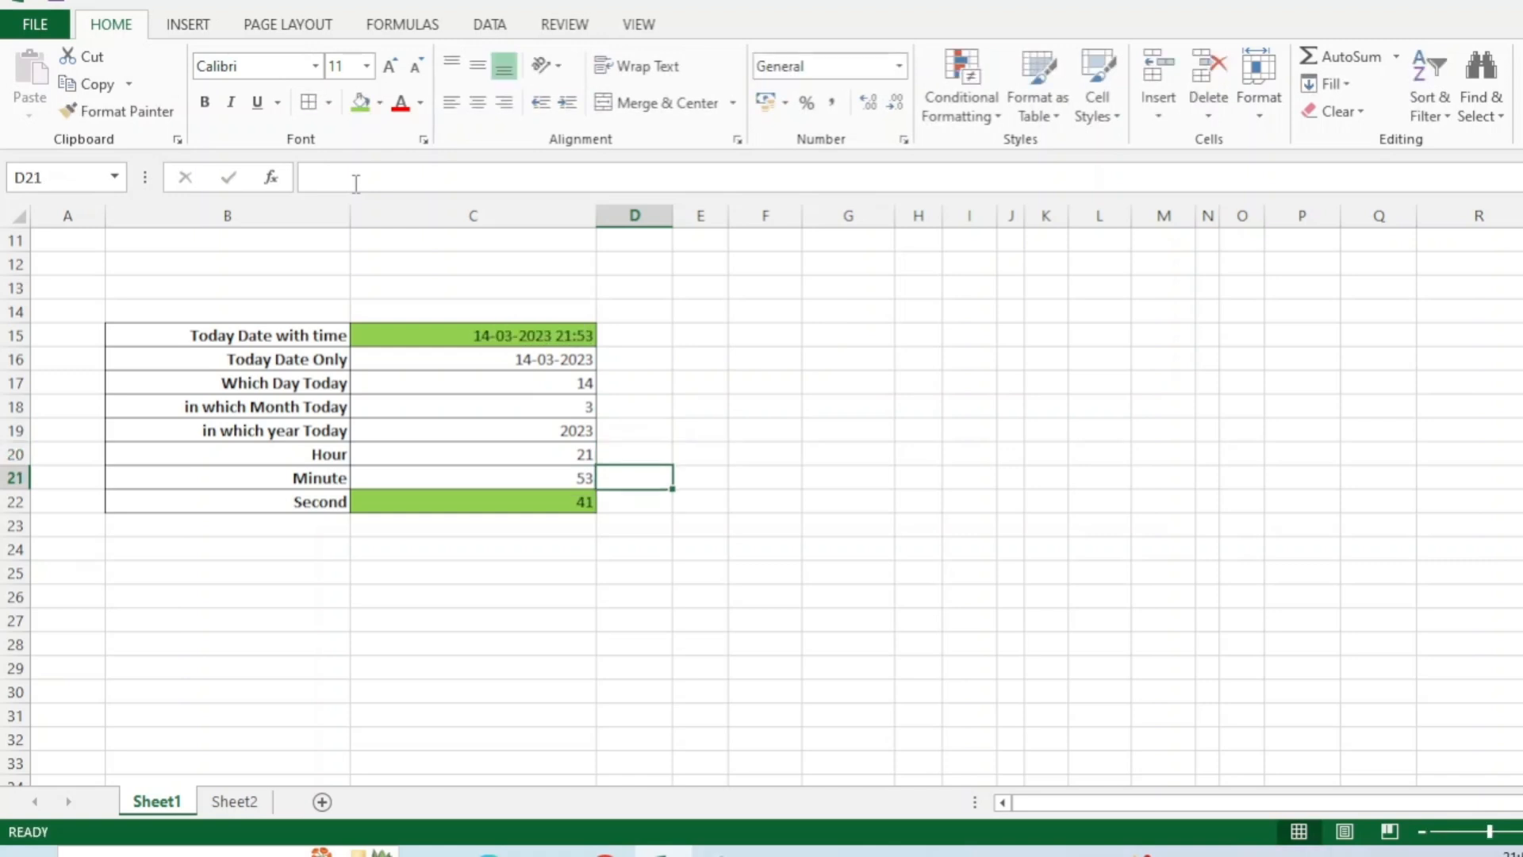
key("Return")
left_click(356, 183)
key("Return")
left_click(356, 183)
key("Return")
left_click(356, 183)
key("Return")
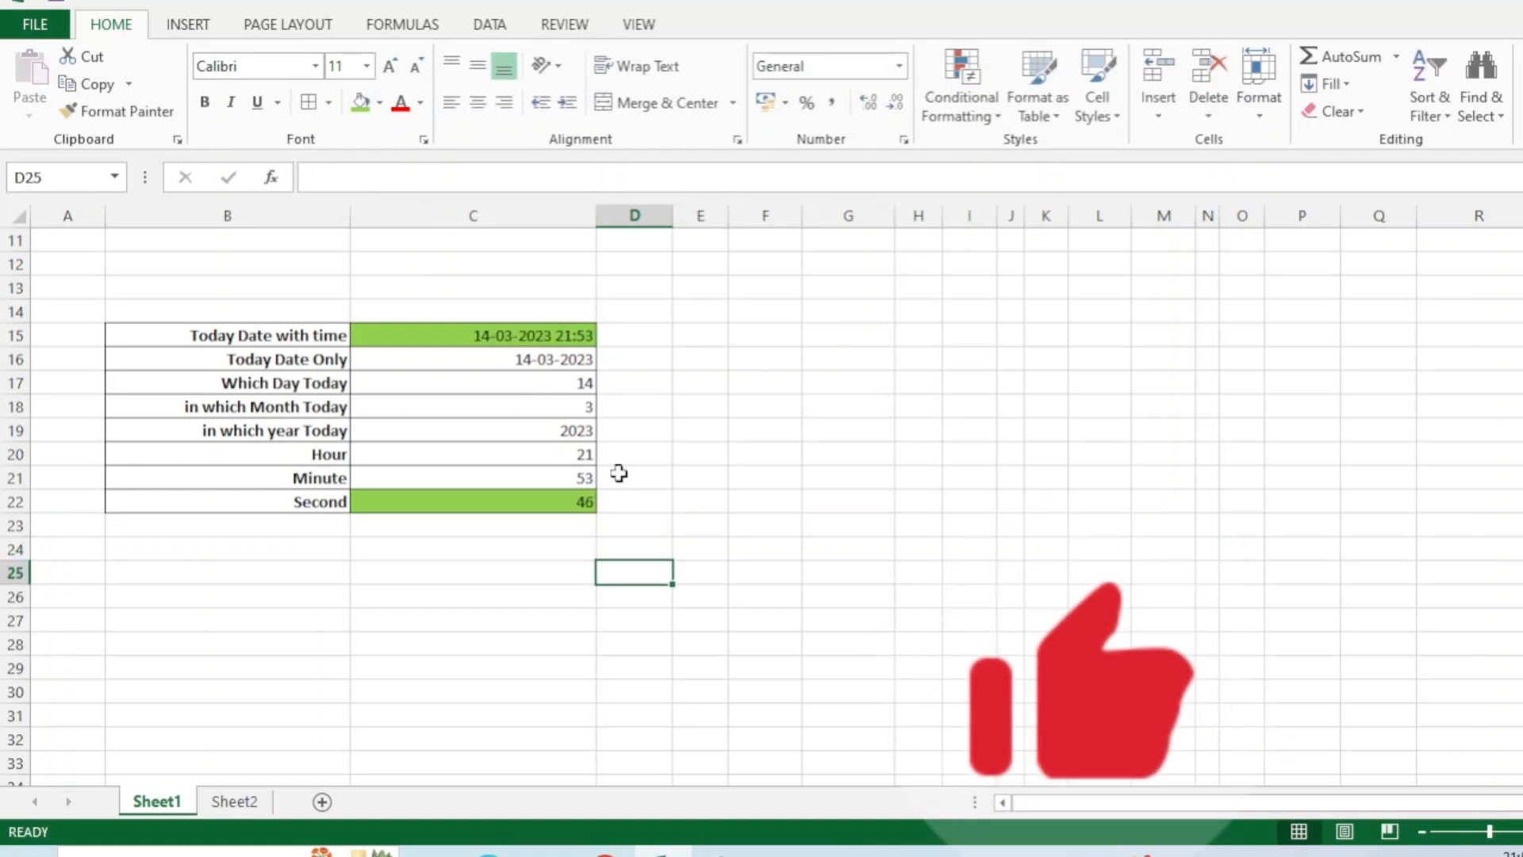